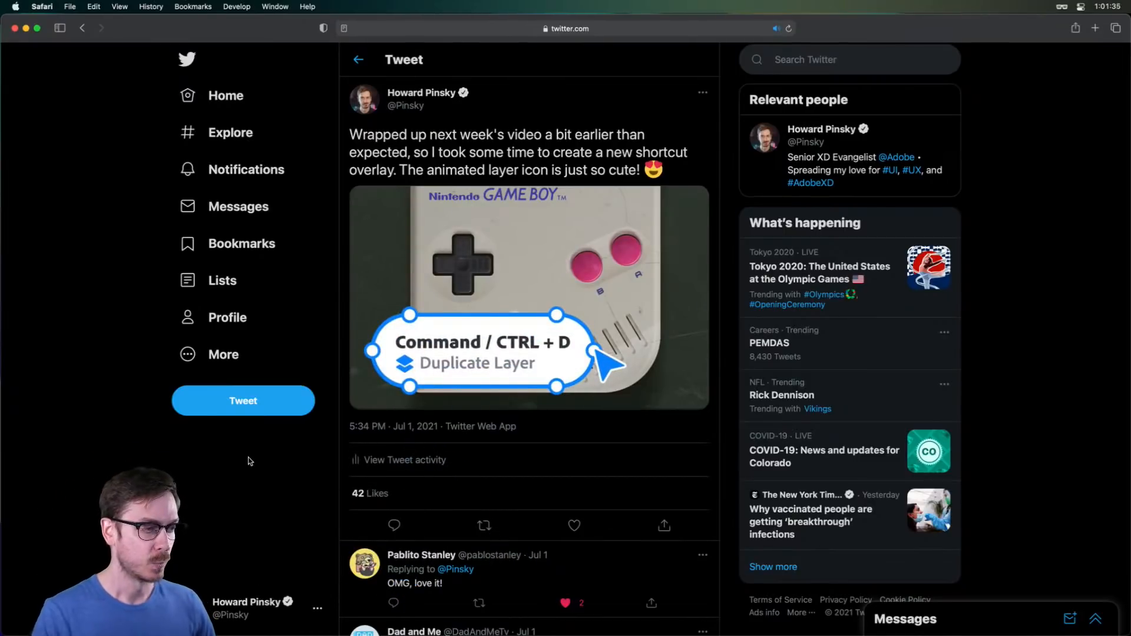
# Pause the tweet's shortcut-overlay video and bring up Adobe XD's start screen
pyautogui.click(365, 397)
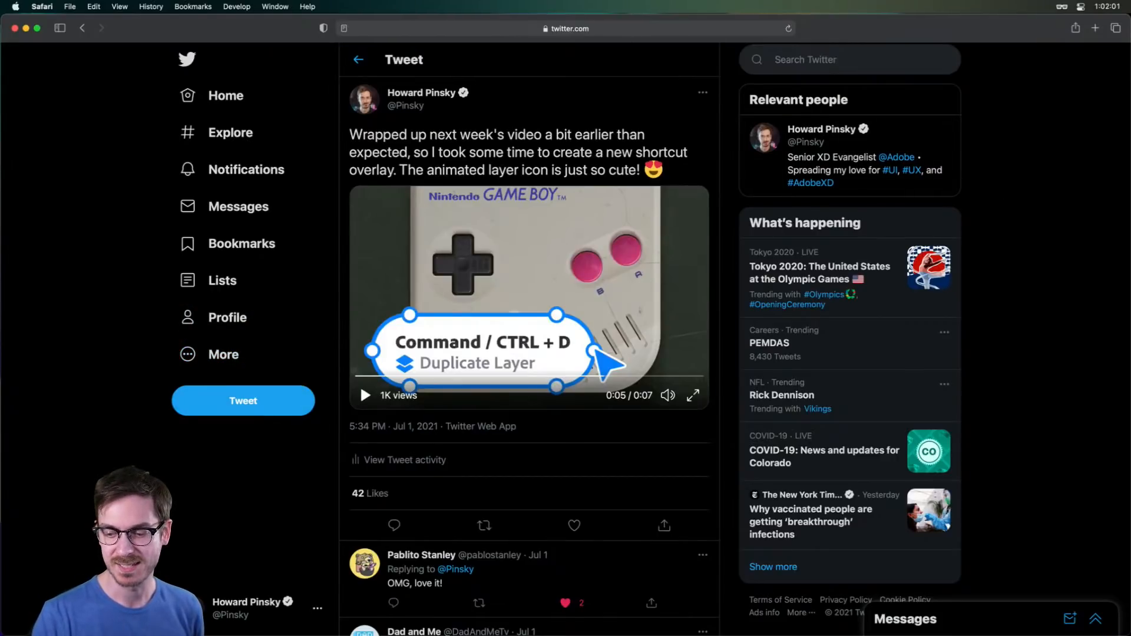
pyautogui.press('super+Tab')
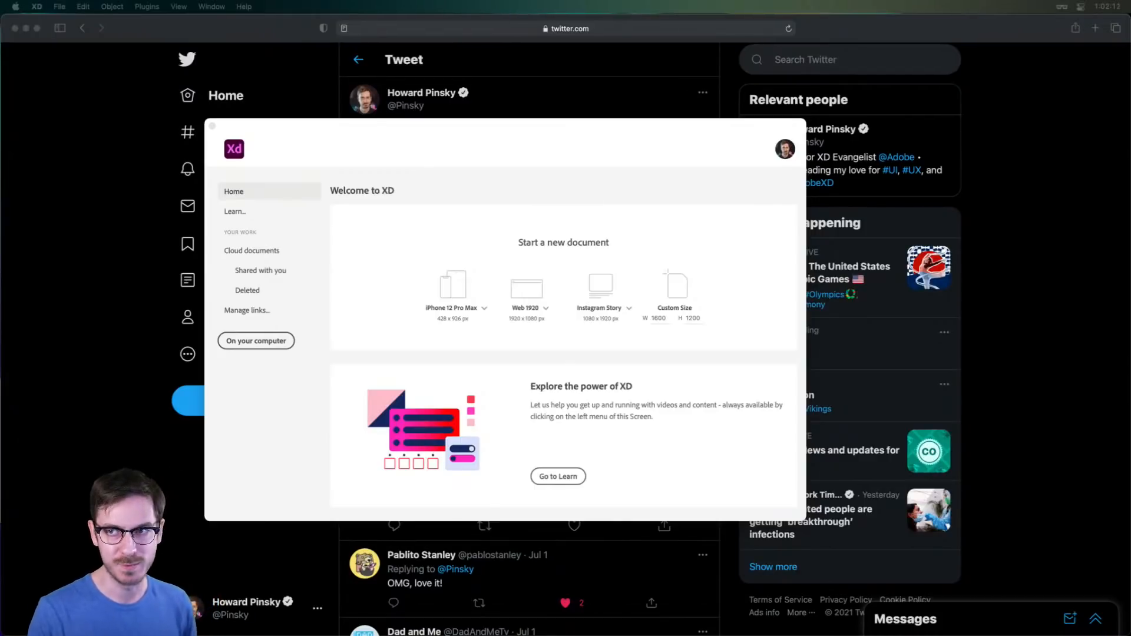
# Create a new Web 1920 (1920 × 1080) document and maximize its window
pyautogui.moveTo(714, 131); pyautogui.dragTo(728, 134)
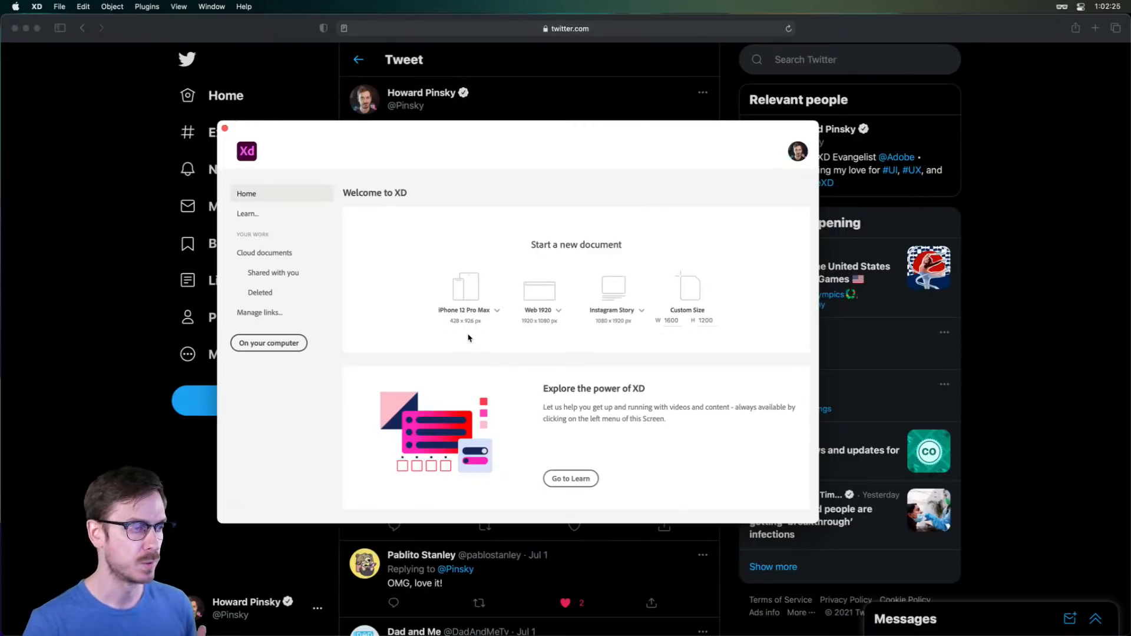
pyautogui.click(495, 311)
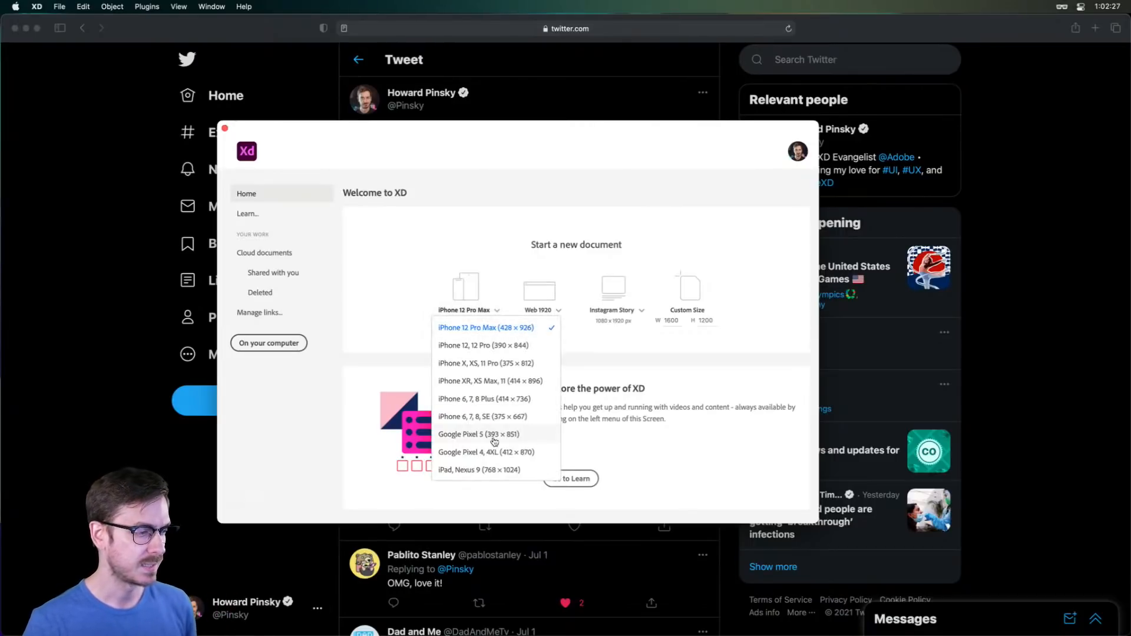
pyautogui.click(558, 186)
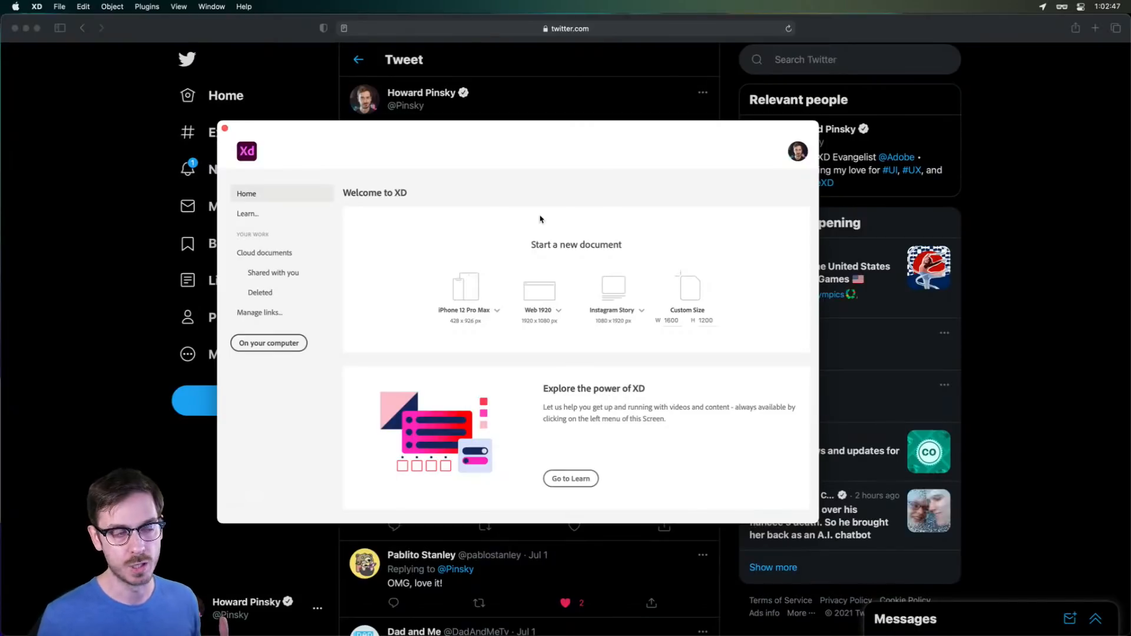
pyautogui.click(547, 293)
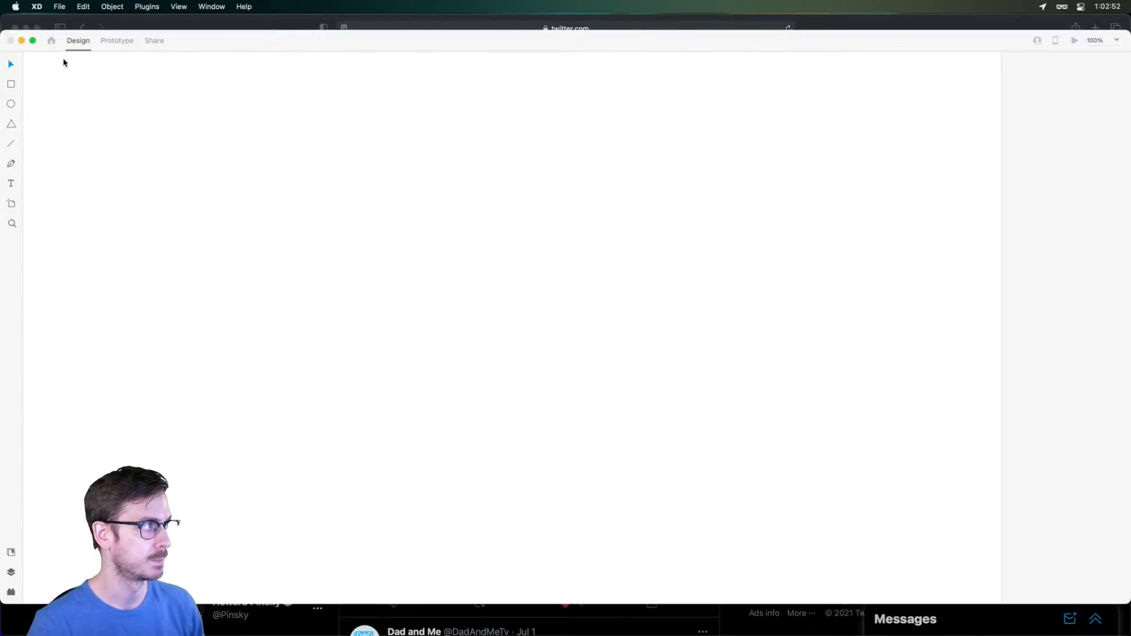
pyautogui.click(33, 40)
pyautogui.click(110, 71)
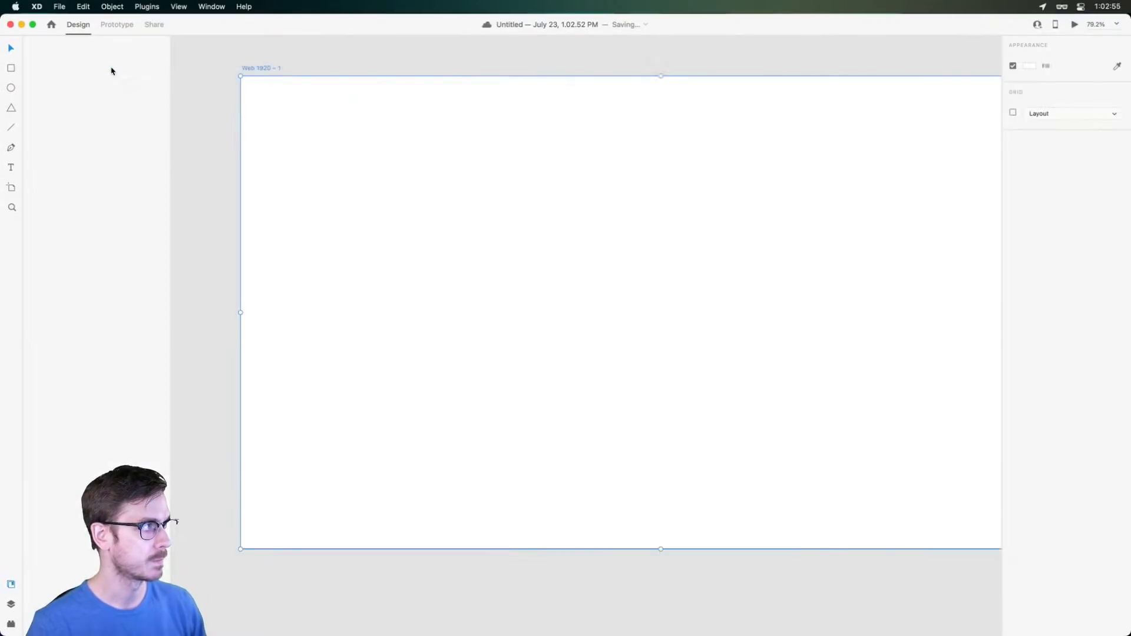
# Rename the artboard to 'Overlay'
pyautogui.doubleClick(276, 69)
pyautogui.write('Overlay')
pyautogui.press('Return')
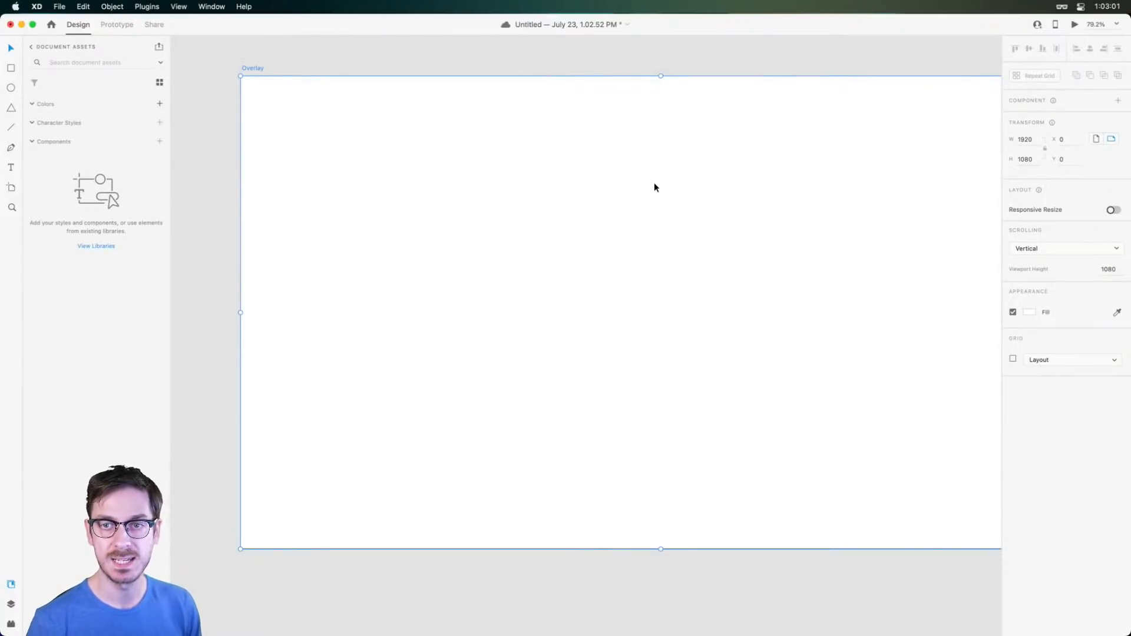
pyautogui.scroll(2, 655, 186)
pyautogui.hscroll(3, 654, 192)
pyautogui.hscroll(2, 655, 194)
pyautogui.scroll(-2, 655, 193)
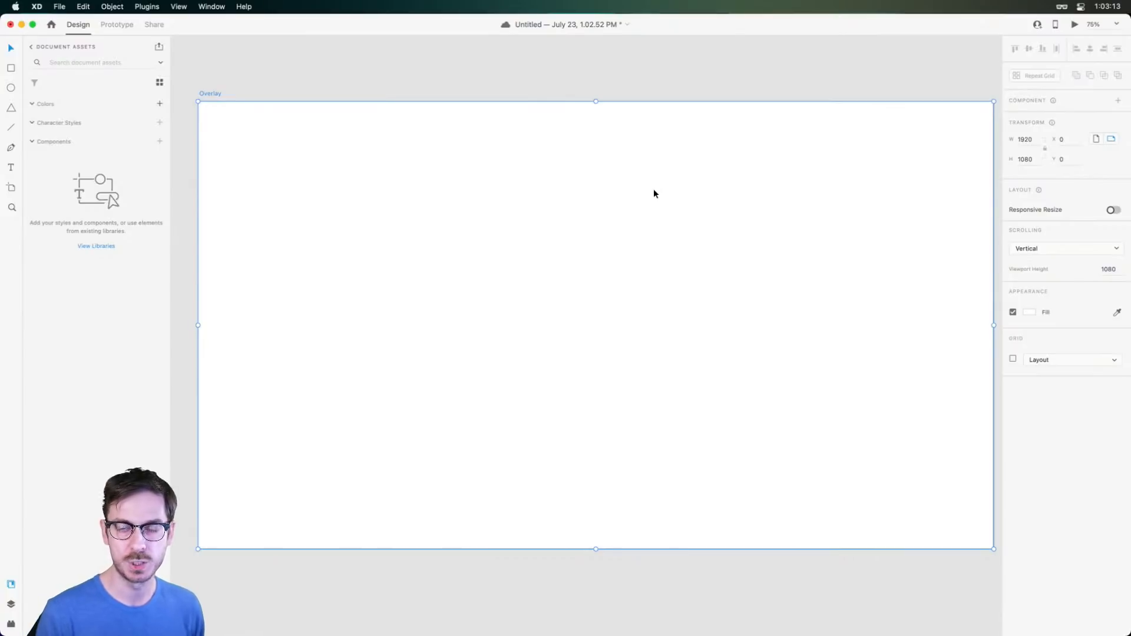
# Save the document with Cmd+S
pyautogui.press('super+s')
pyautogui.scroll(-3, 654, 194)
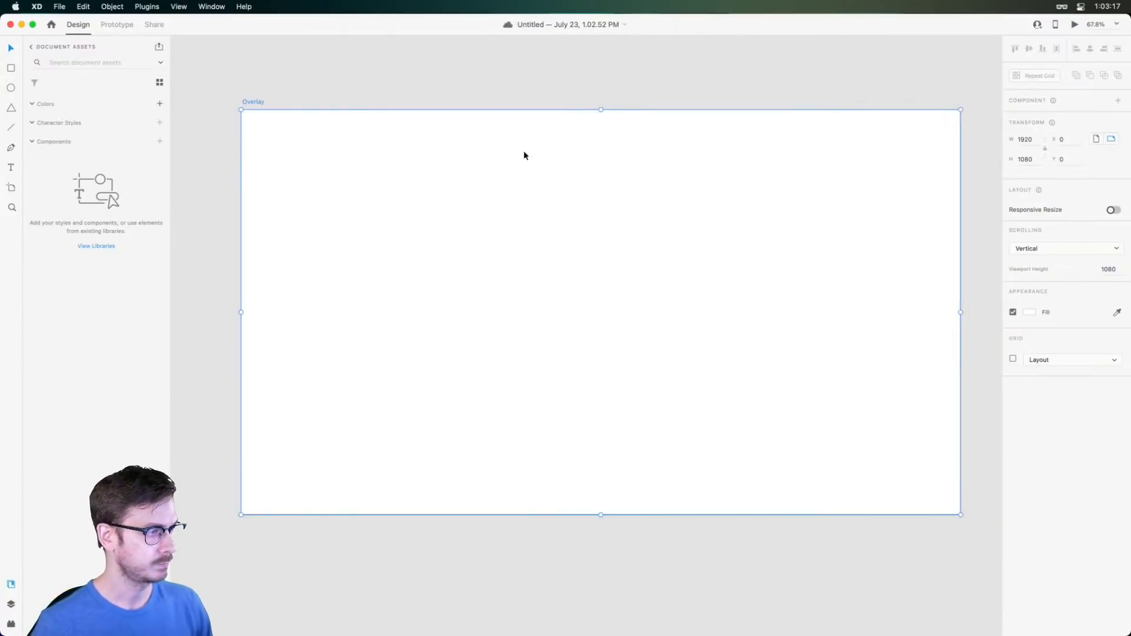
pyautogui.moveTo(414, 208); pyautogui.dragTo(394, 206)
pyautogui.scroll(2, 389, 205)
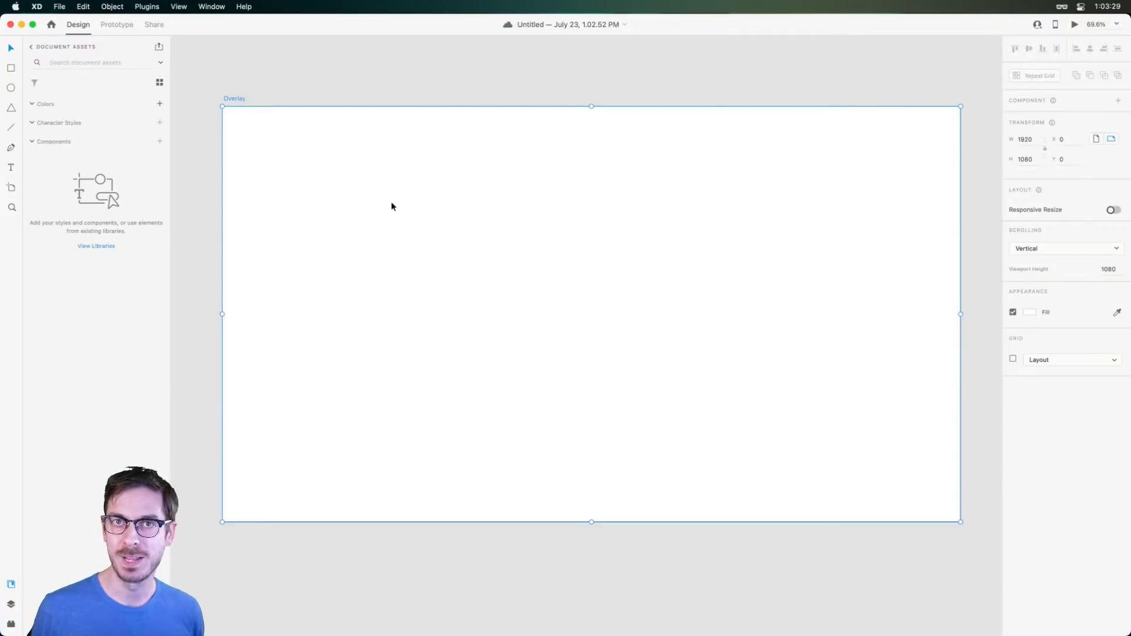
# Reopen the XD start screen, glance at phone sizes, then close it and pan the view
pyautogui.press('super+n')
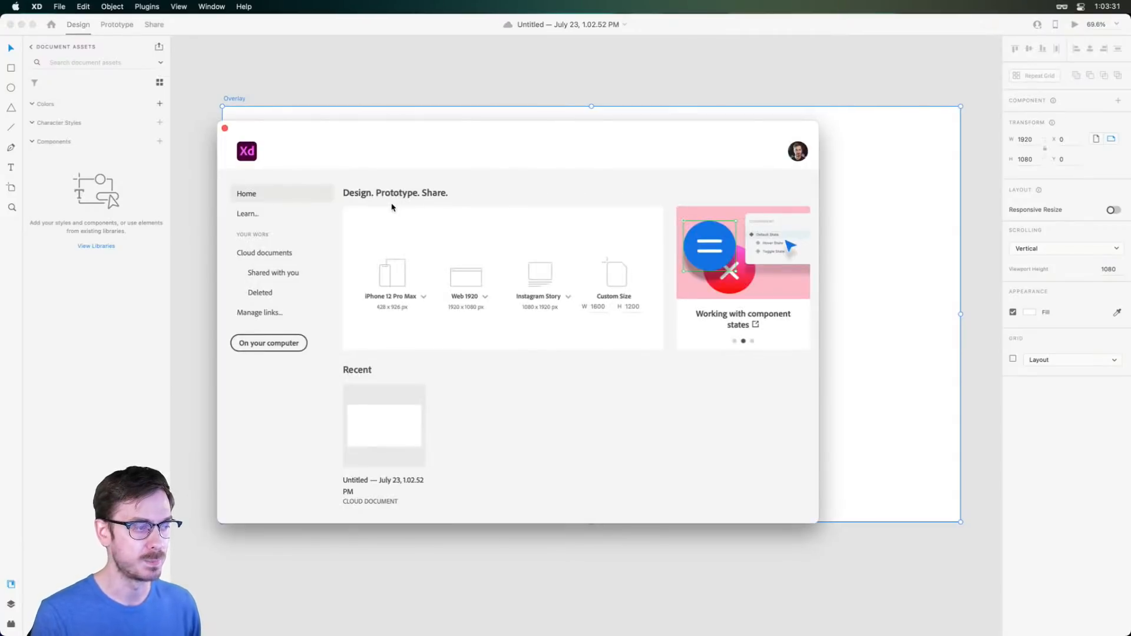
pyautogui.click(423, 297)
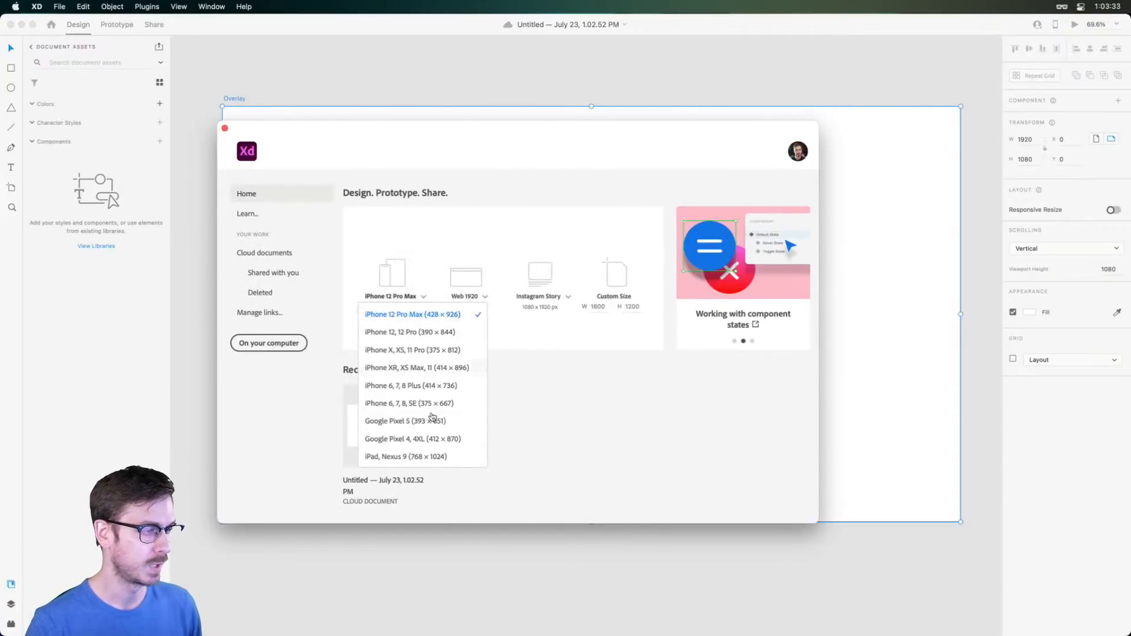
pyautogui.click(613, 380)
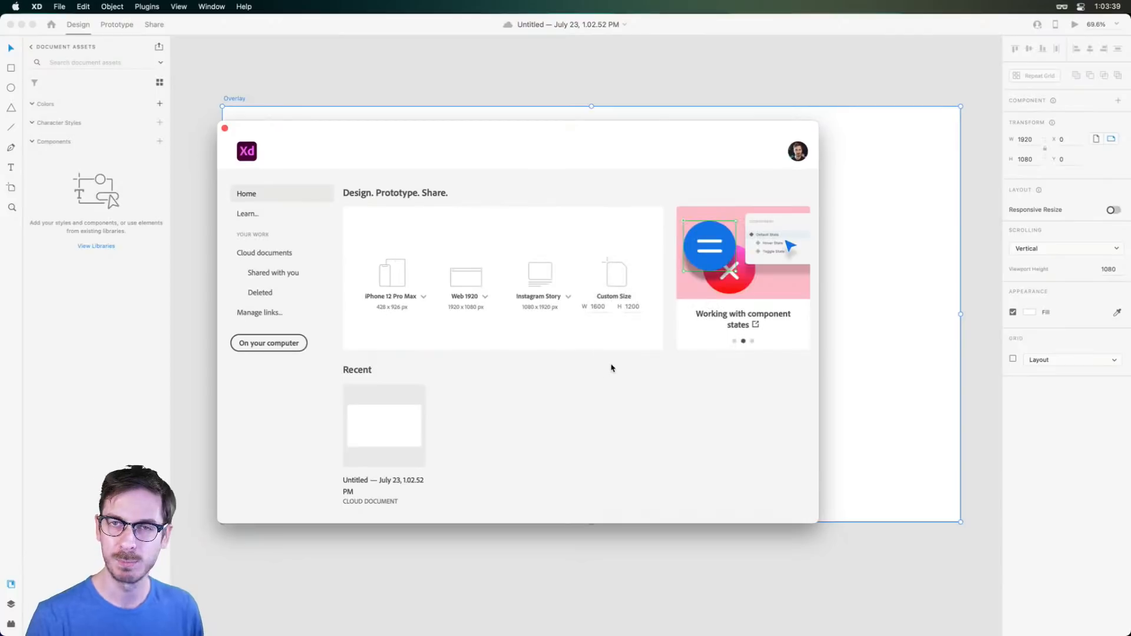
pyautogui.moveTo(638, 121); pyautogui.dragTo(675, 126)
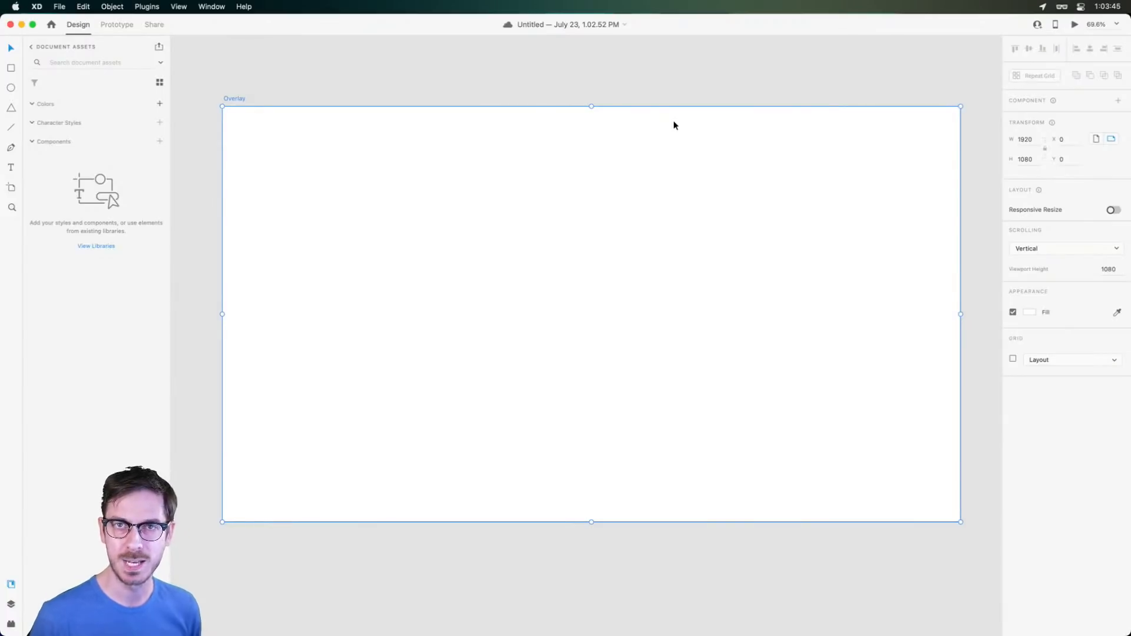
pyautogui.moveTo(633, 133); pyautogui.dragTo(626, 158)
pyautogui.press('space')
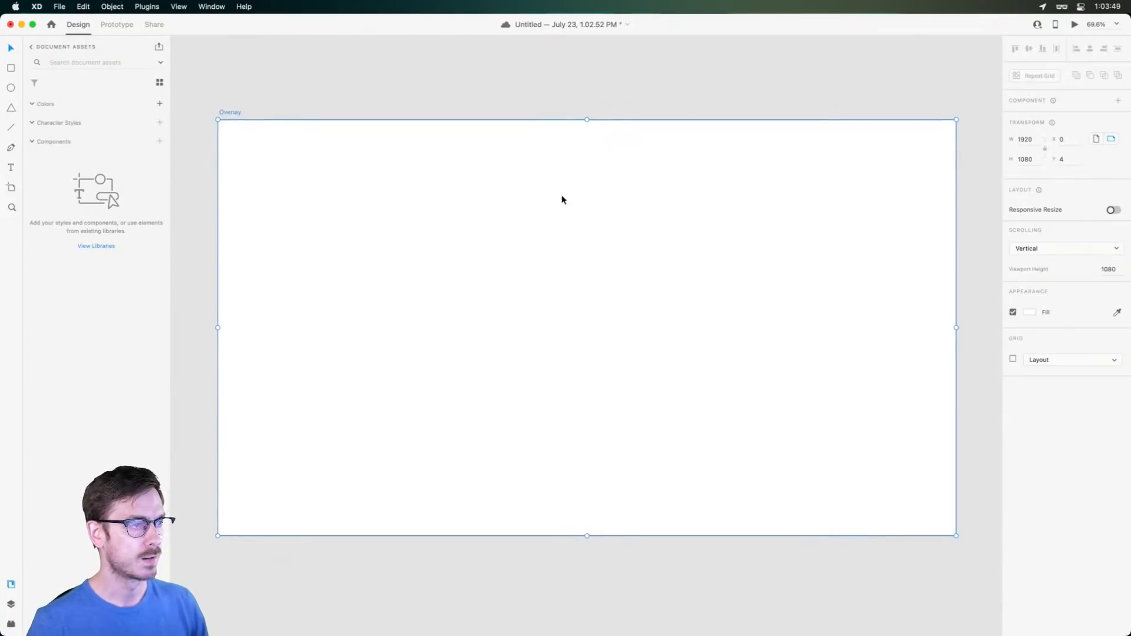
# Fill the Overlay artboard with near-black #1A1A1A
pyautogui.click(1029, 312)
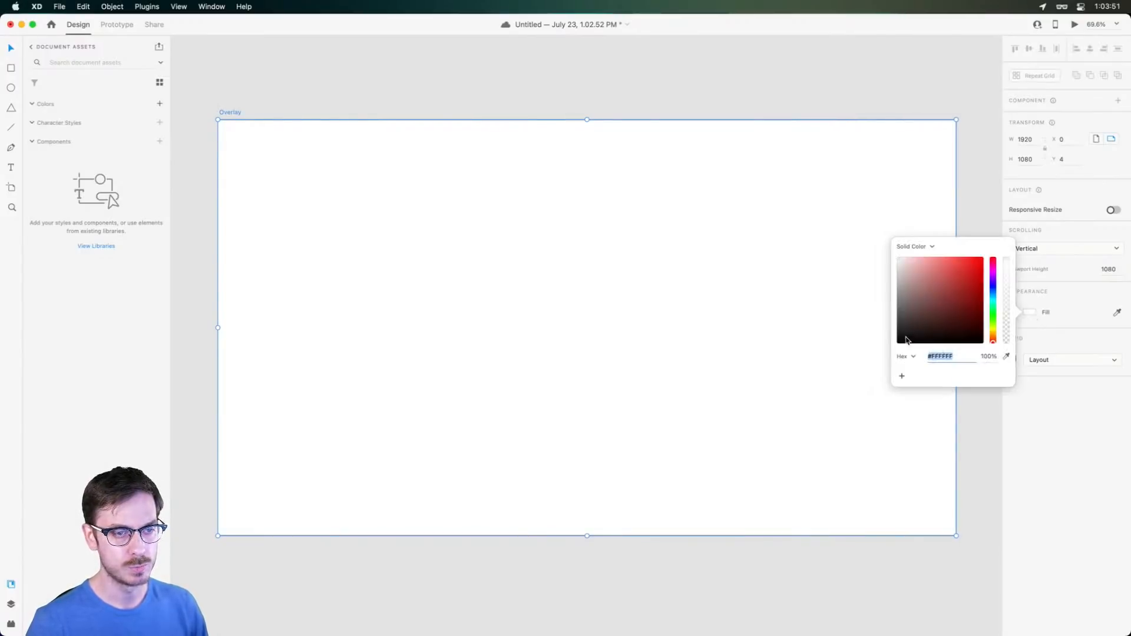
pyautogui.click(896, 334)
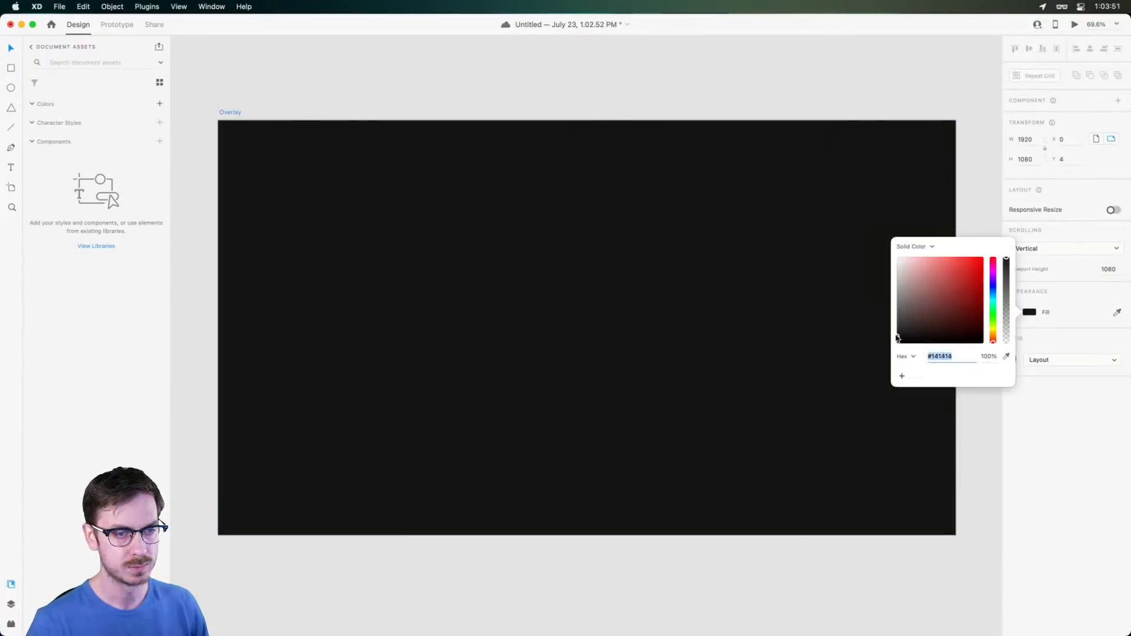
pyautogui.click(1008, 401)
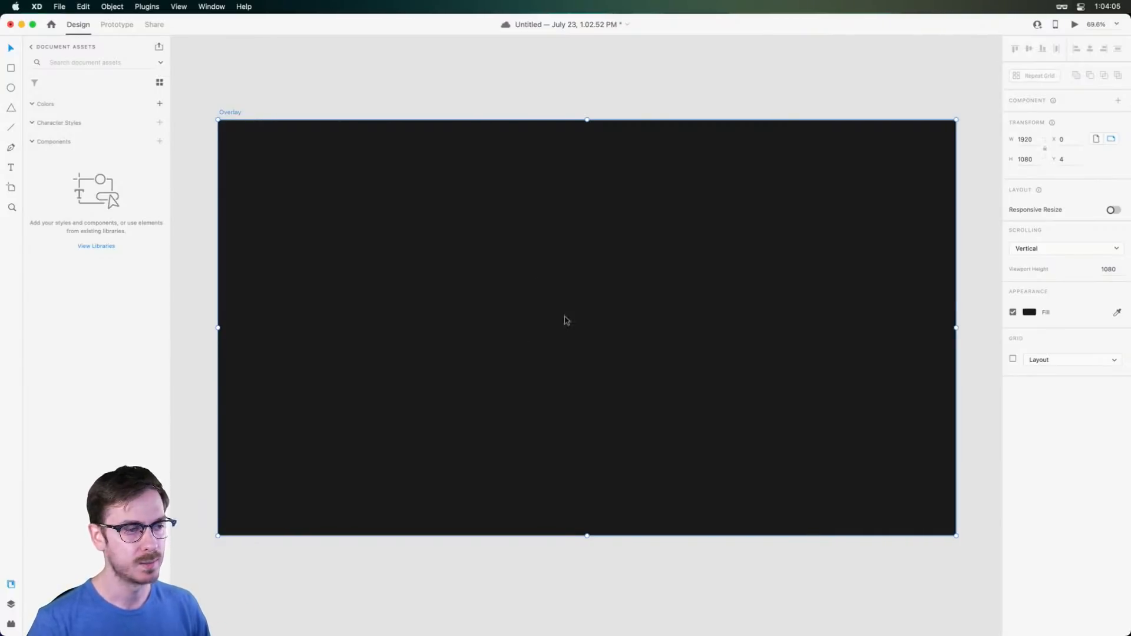
pyautogui.scroll(2, 560, 328)
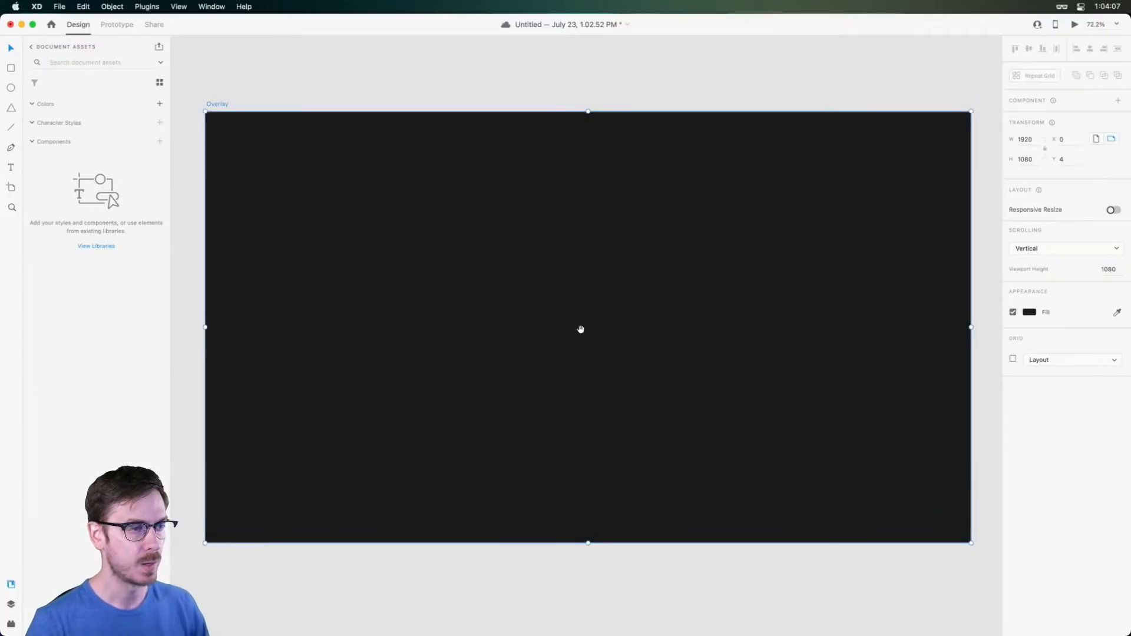
pyautogui.scroll(-1, 580, 323)
pyautogui.press('r')
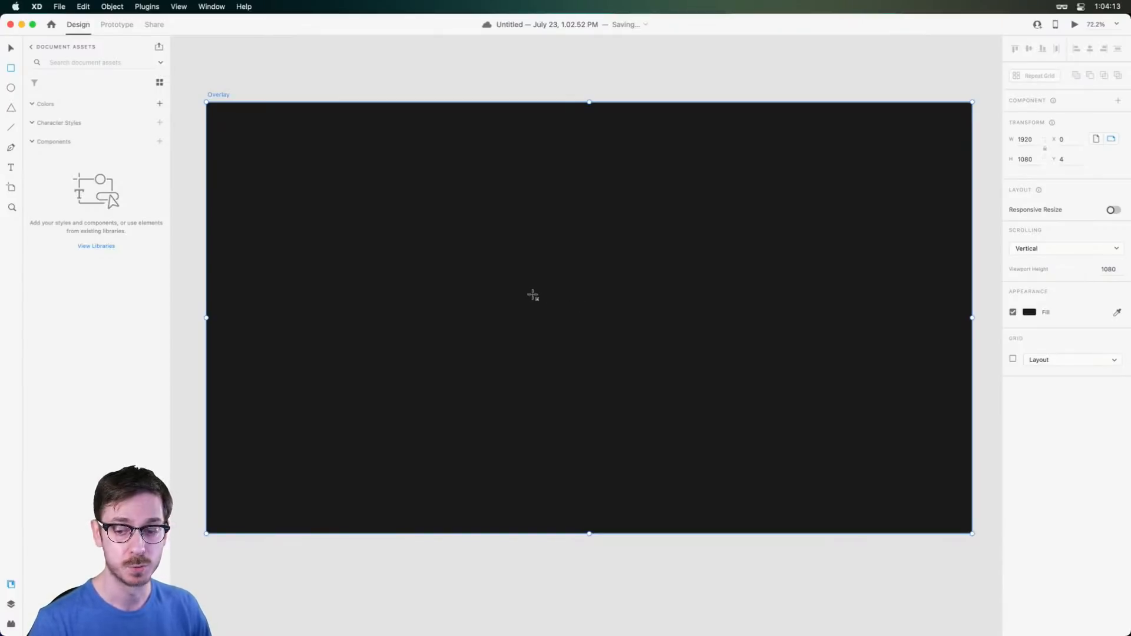
# Draw a centred white 769 × 276 pill with 156 corner radius and no border
pyautogui.moveTo(475, 257)
pyautogui.mouseDown()
pyautogui.moveTo(725, 311)
pyautogui.moveTo(745, 348)
pyautogui.moveTo(792, 382)
pyautogui.mouseUp()
pyautogui.press('v')
pyautogui.moveTo(670, 313); pyautogui.dragTo(634, 316)
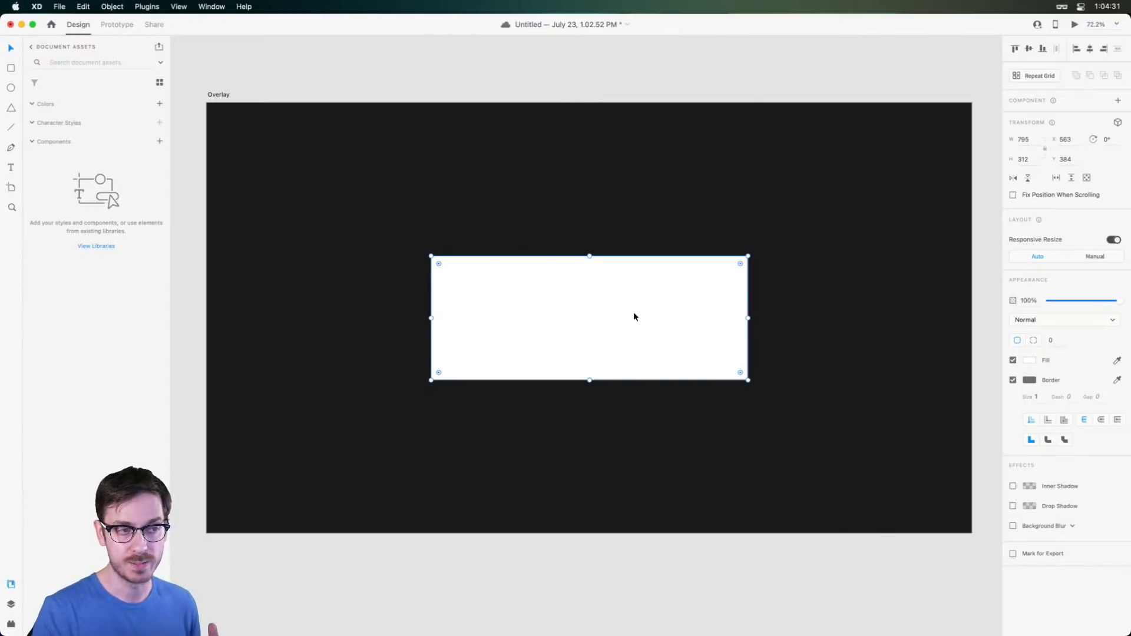
pyautogui.moveTo(740, 263); pyautogui.dragTo(612, 323)
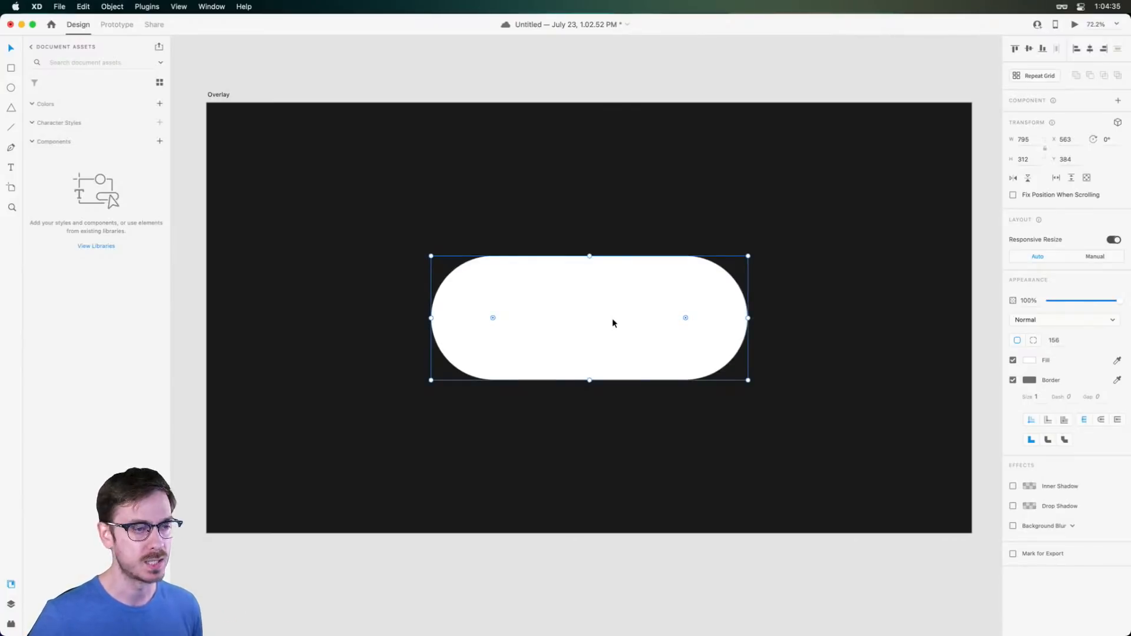
pyautogui.moveTo(589, 380); pyautogui.dragTo(591, 374)
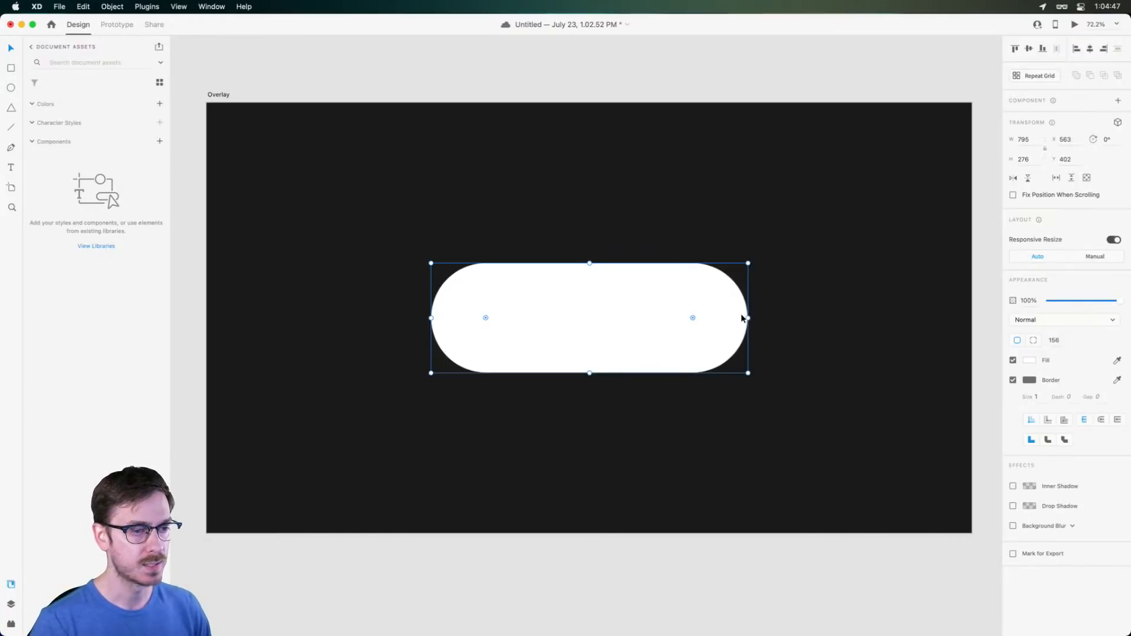
pyautogui.moveTo(744, 318); pyautogui.dragTo(742, 318)
pyautogui.scroll(3, 595, 313)
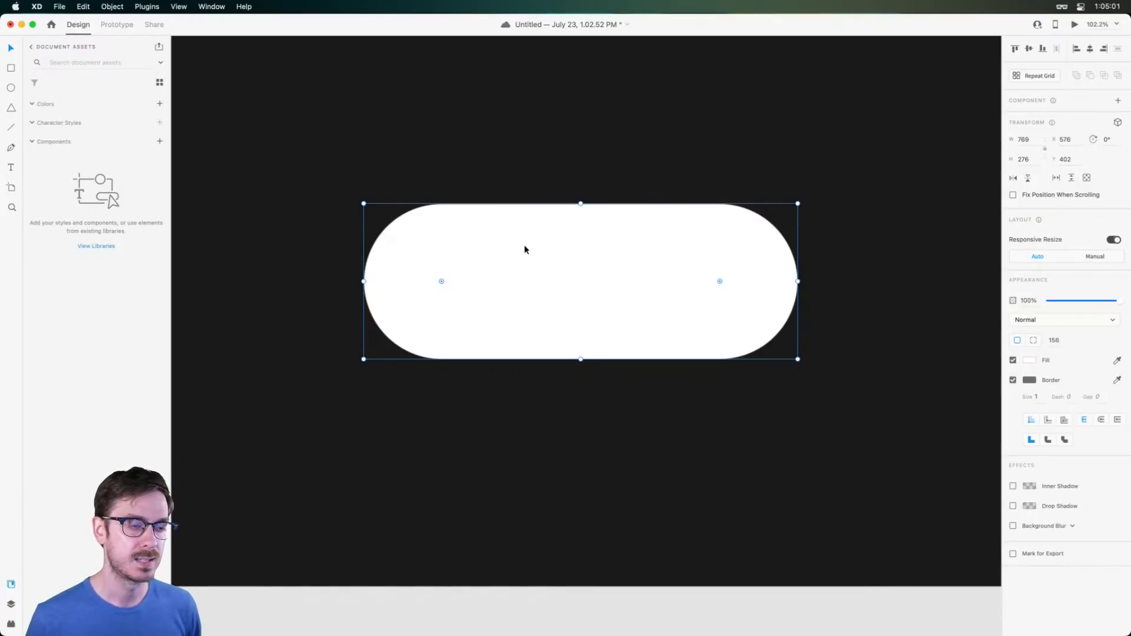
pyautogui.click(1012, 380)
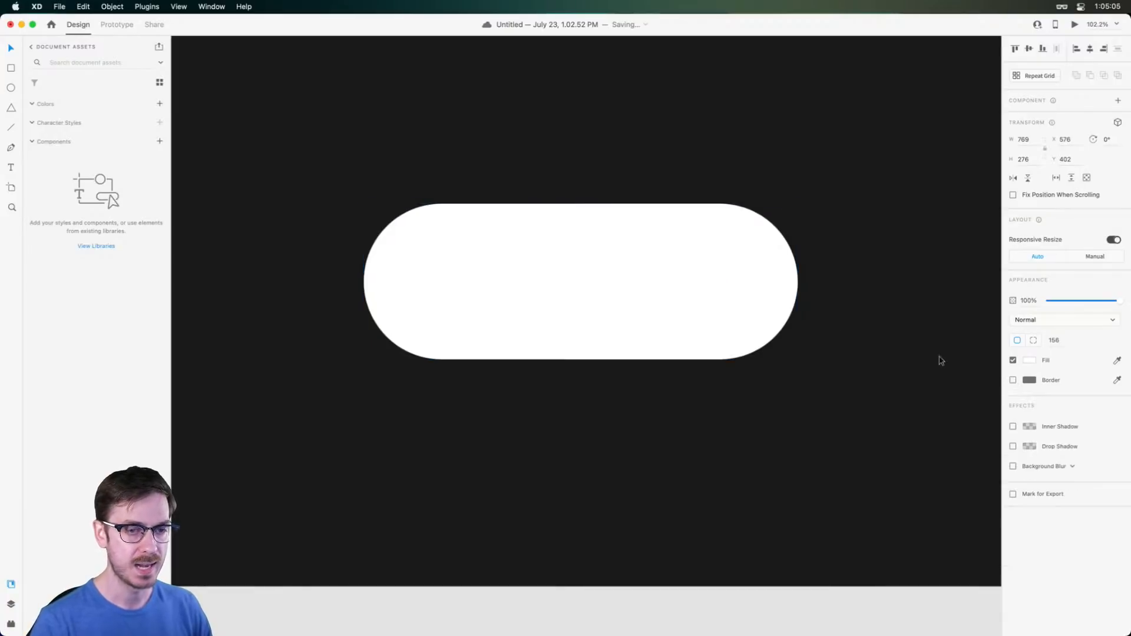
# Add the person's name as centre-aligned 64 pt text near the pill's top middle
pyautogui.press('t')
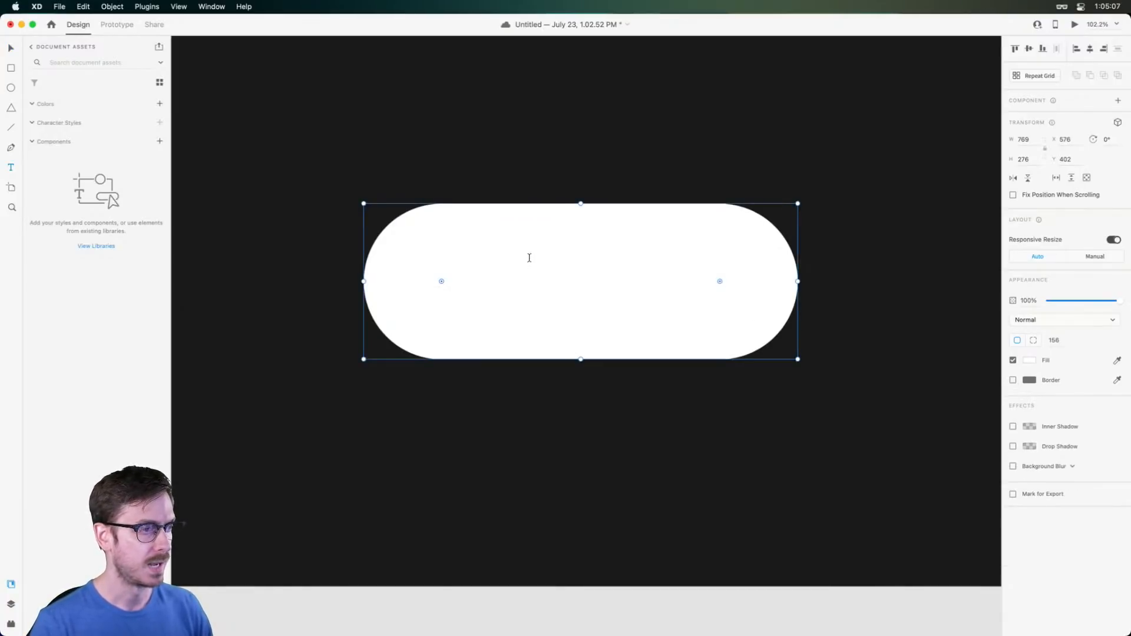
pyautogui.click(495, 268)
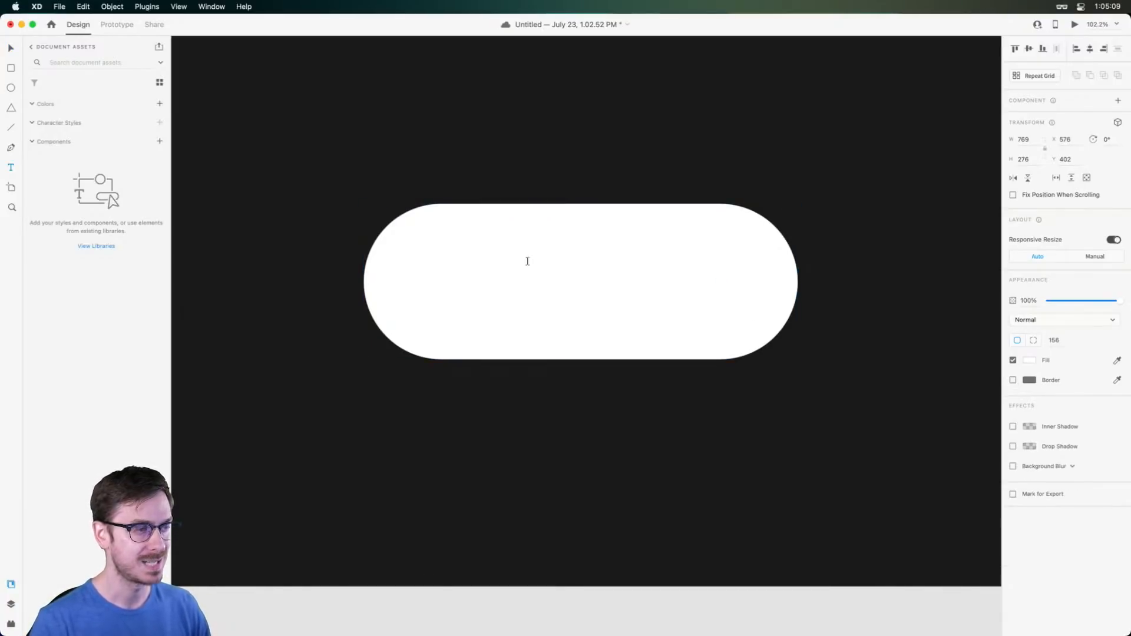
pyautogui.press('Escape')
pyautogui.moveTo(533, 271); pyautogui.dragTo(532, 303)
pyautogui.moveTo(538, 282); pyautogui.dragTo(584, 255)
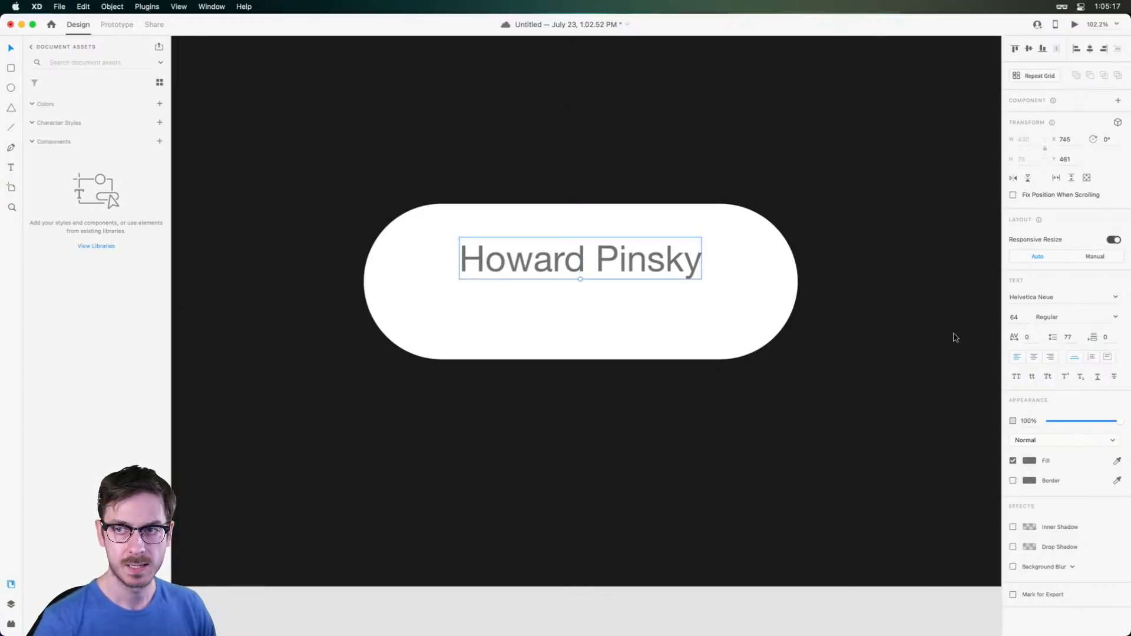
pyautogui.click(1039, 361)
pyautogui.click(1058, 306)
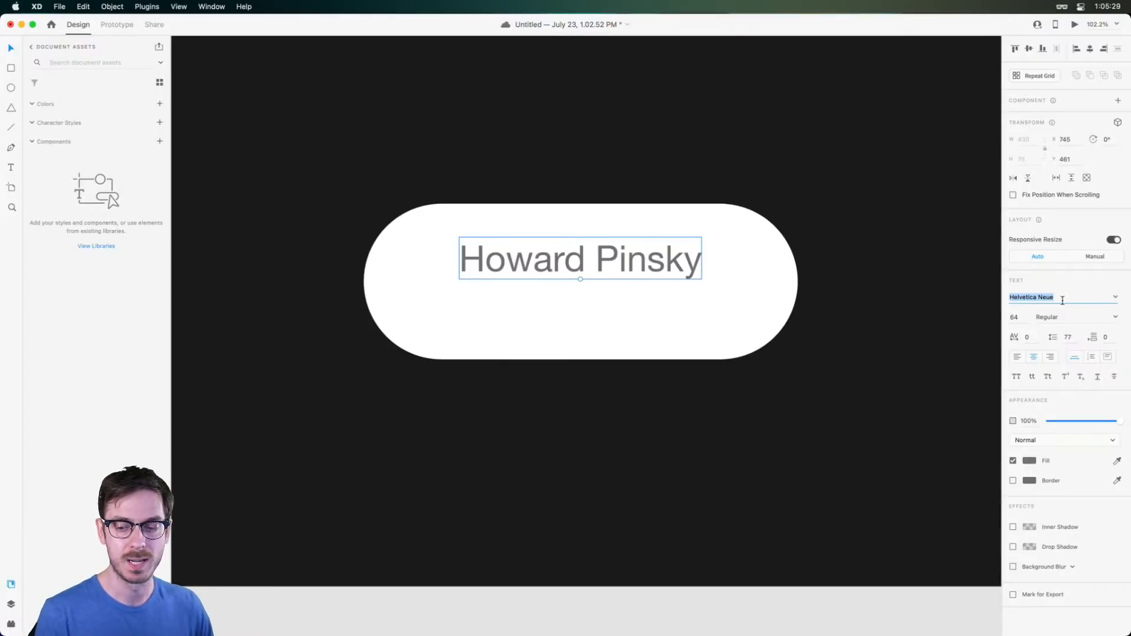
# Try Adobe Clean, then New Spirit for the name, and set it Bold
pyautogui.write('Adobe Clean')
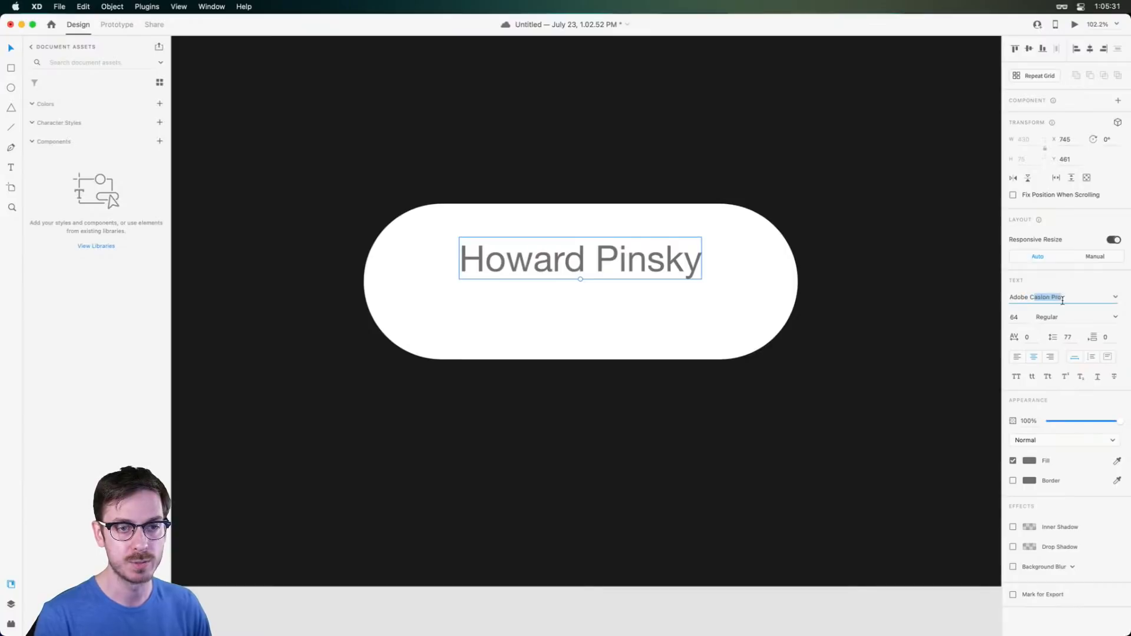
pyautogui.press('Return')
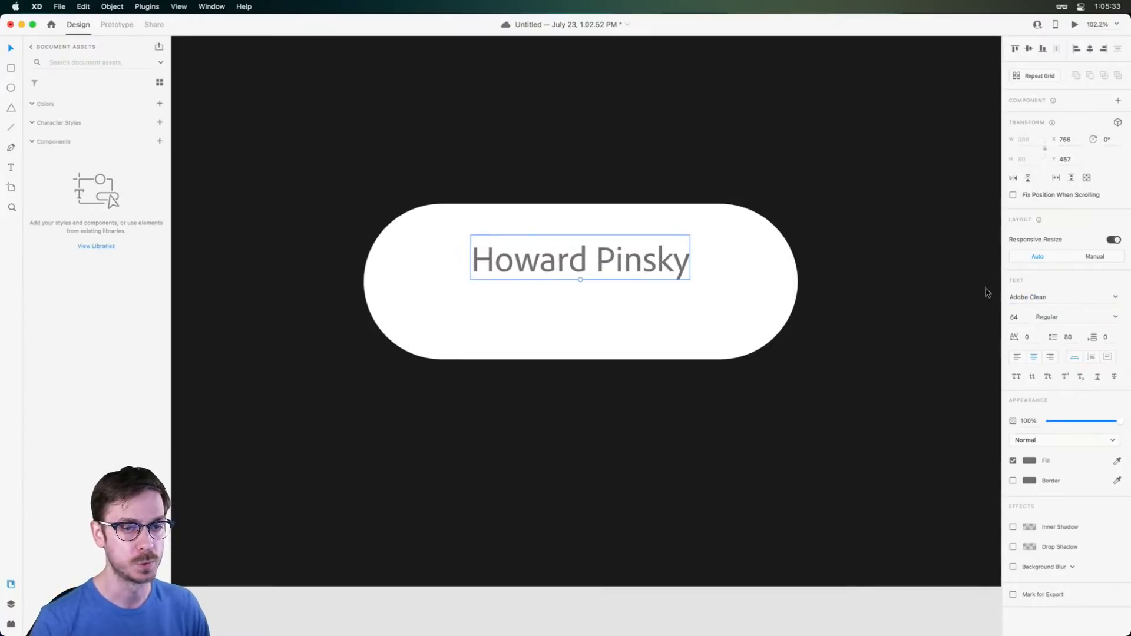
pyautogui.press('super+z')
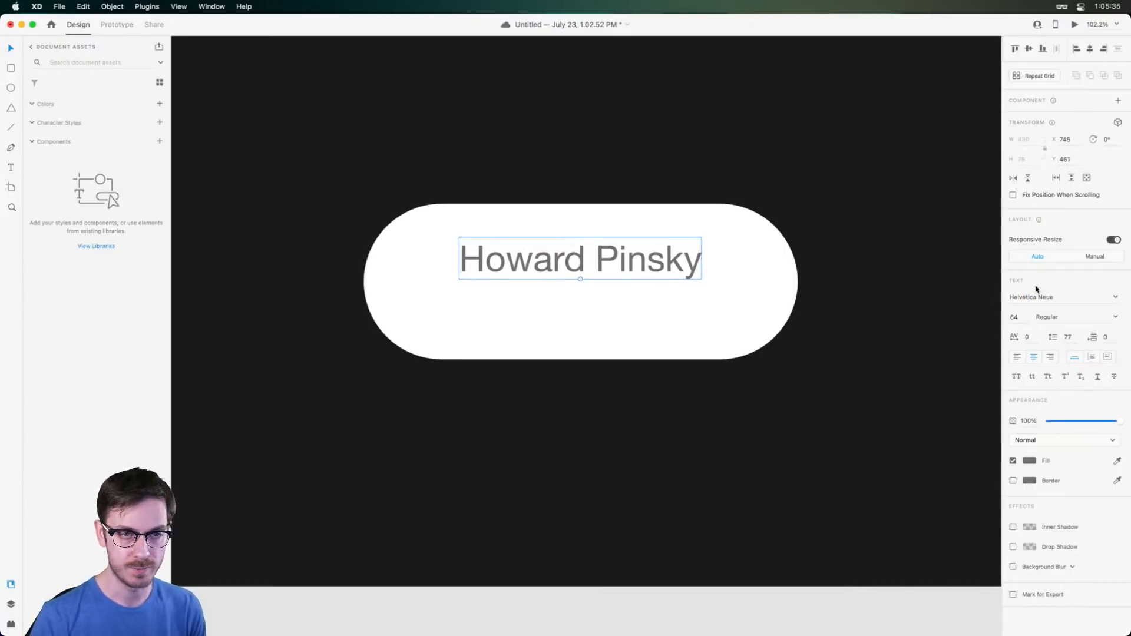
pyautogui.click(1062, 303)
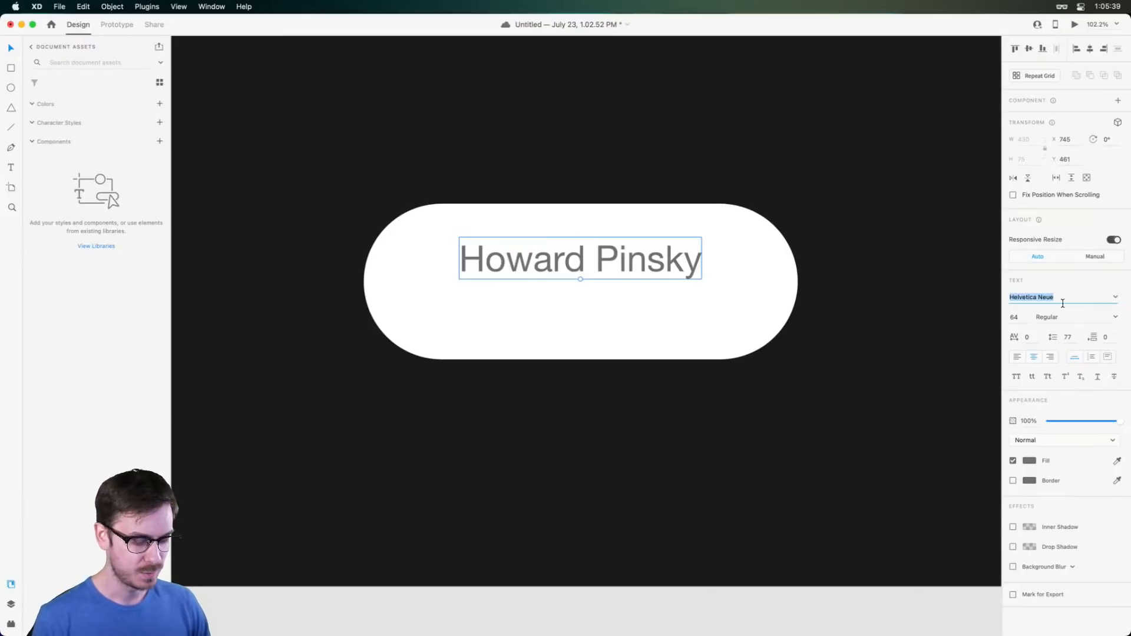
pyautogui.write('New Spirit')
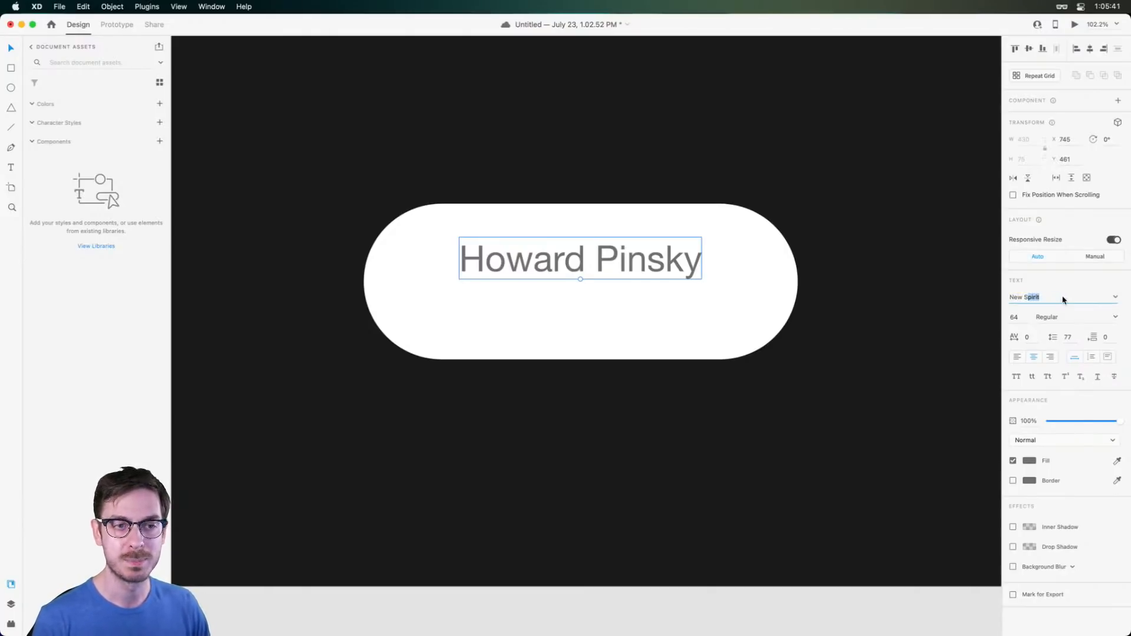
pyautogui.press('Return')
pyautogui.click(1113, 319)
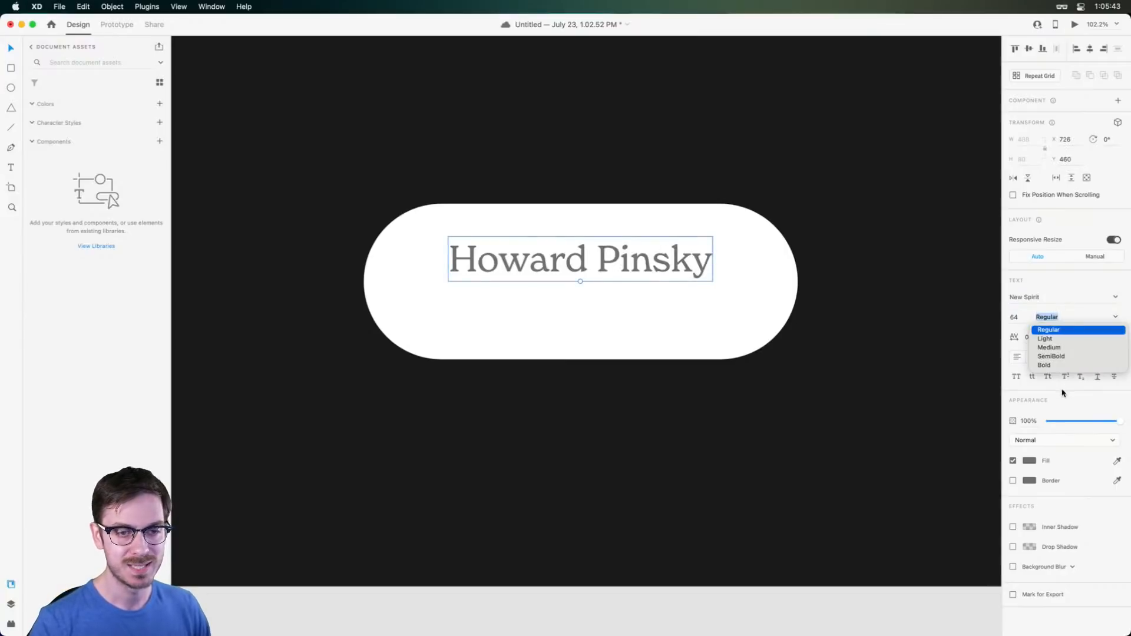
pyautogui.click(1063, 366)
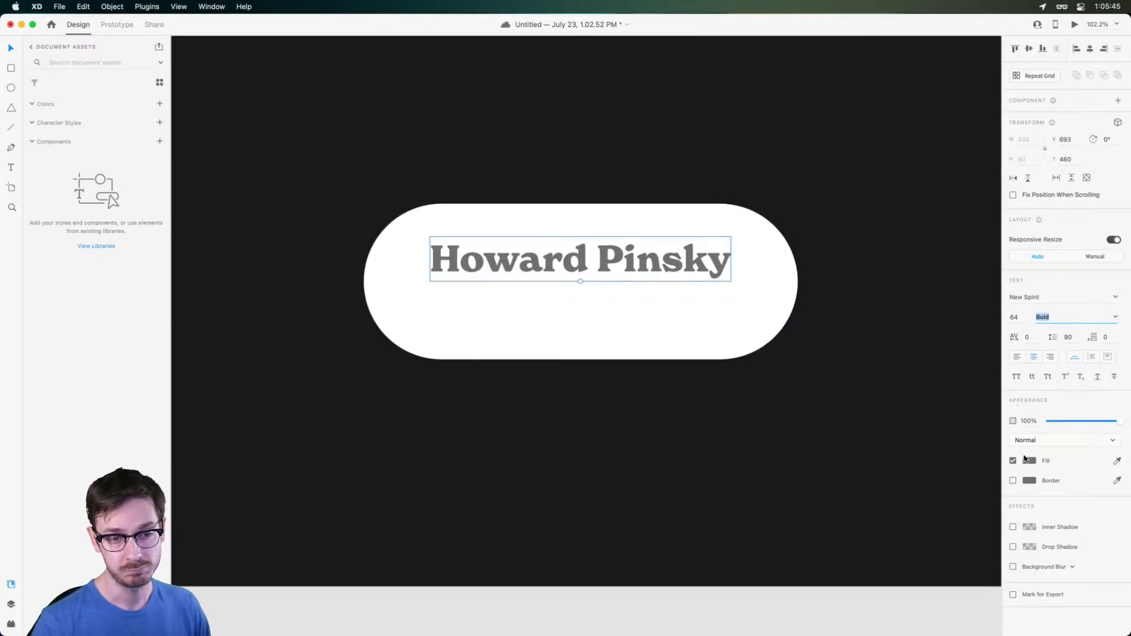
# Colour the name text dark grey #272A2E
pyautogui.click(1029, 461)
pyautogui.moveTo(994, 451); pyautogui.dragTo(994, 435)
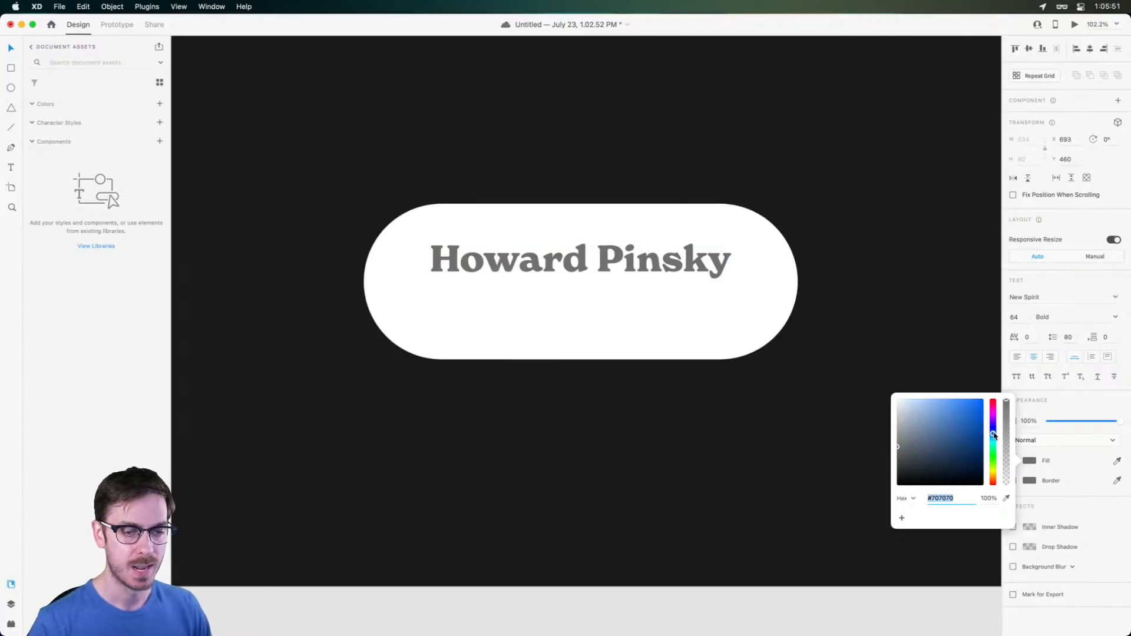
pyautogui.moveTo(924, 471); pyautogui.dragTo(828, 538)
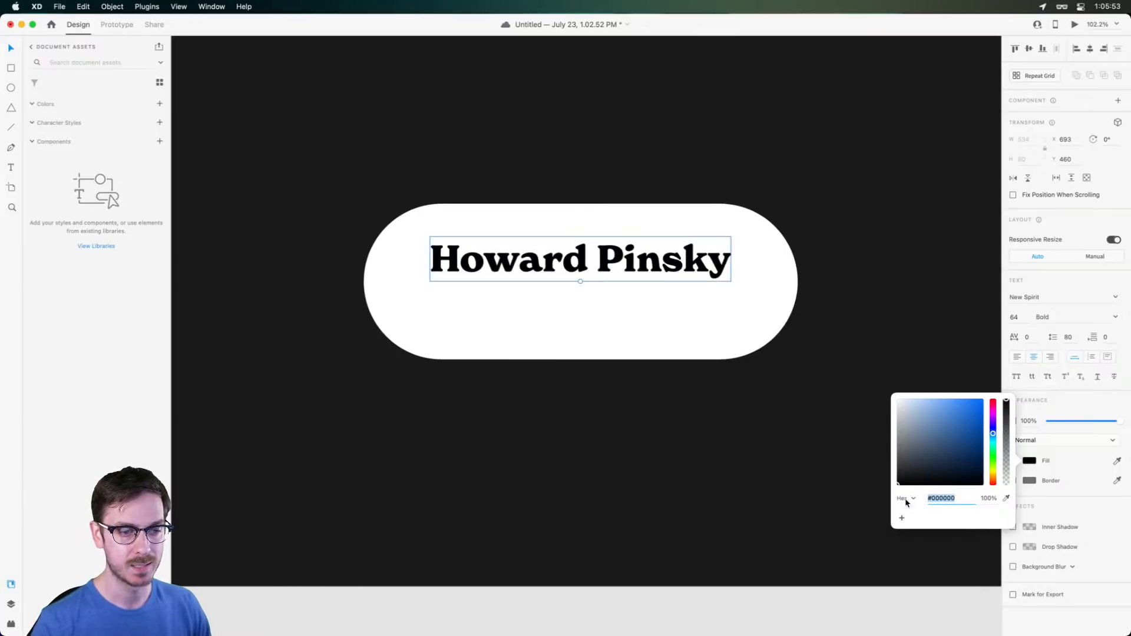
pyautogui.moveTo(911, 469); pyautogui.dragTo(910, 471)
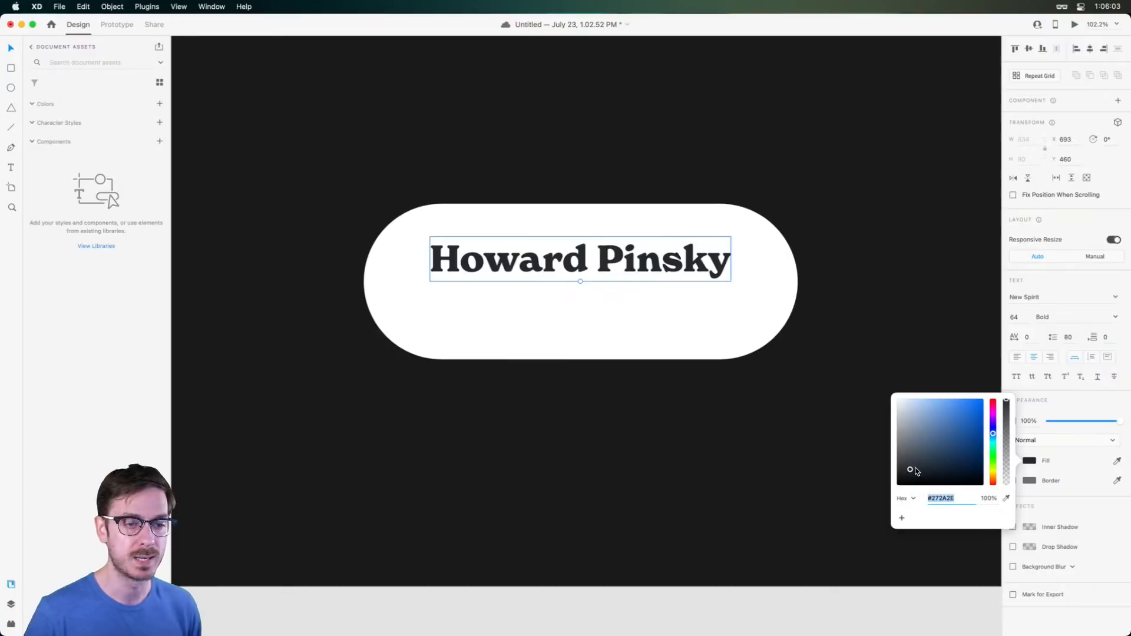
pyautogui.click(762, 272)
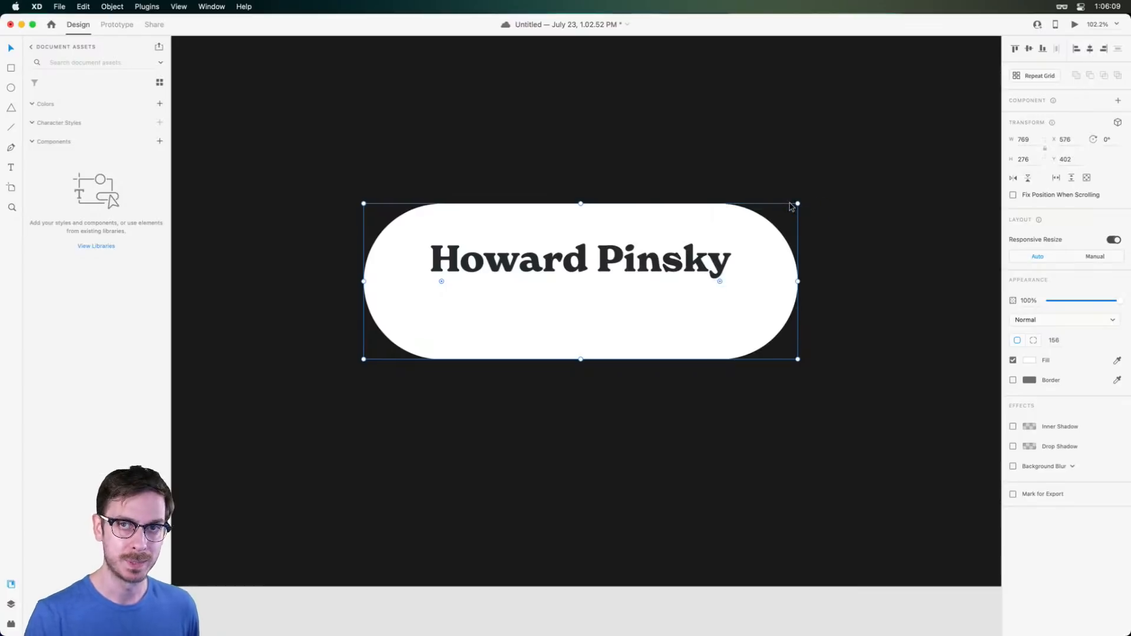
pyautogui.click(714, 269)
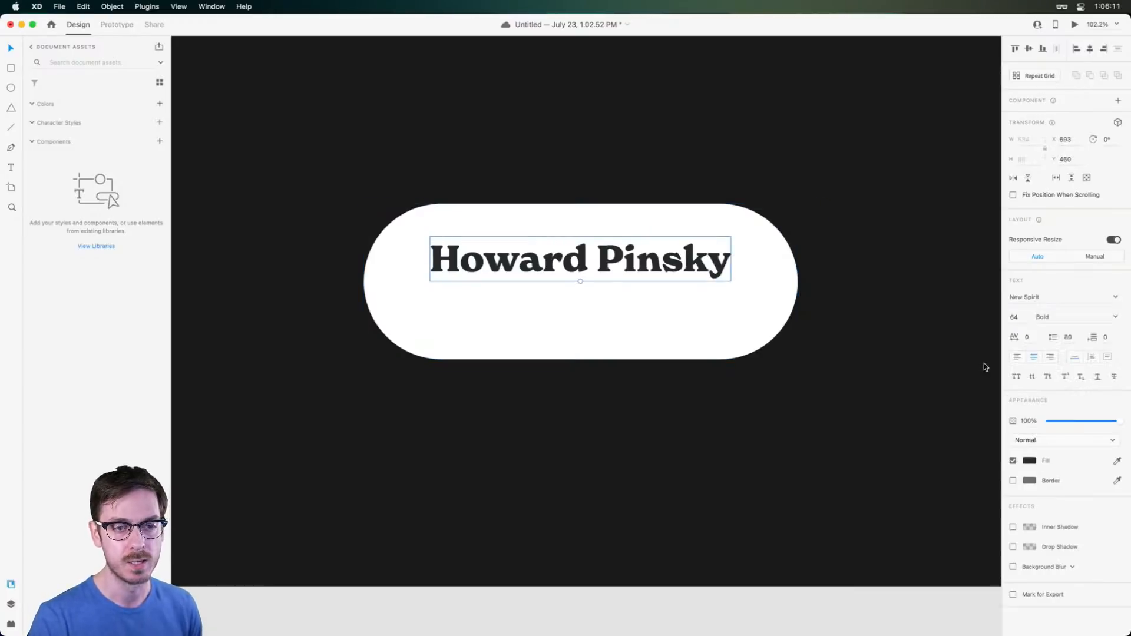
pyautogui.click(1027, 461)
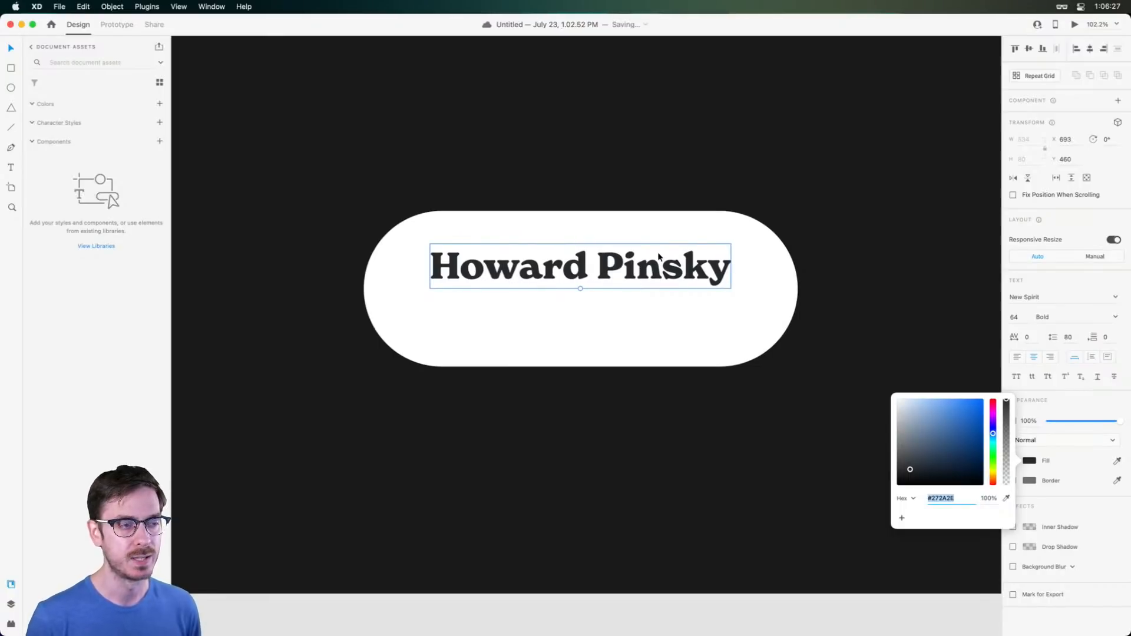
pyautogui.click(657, 271)
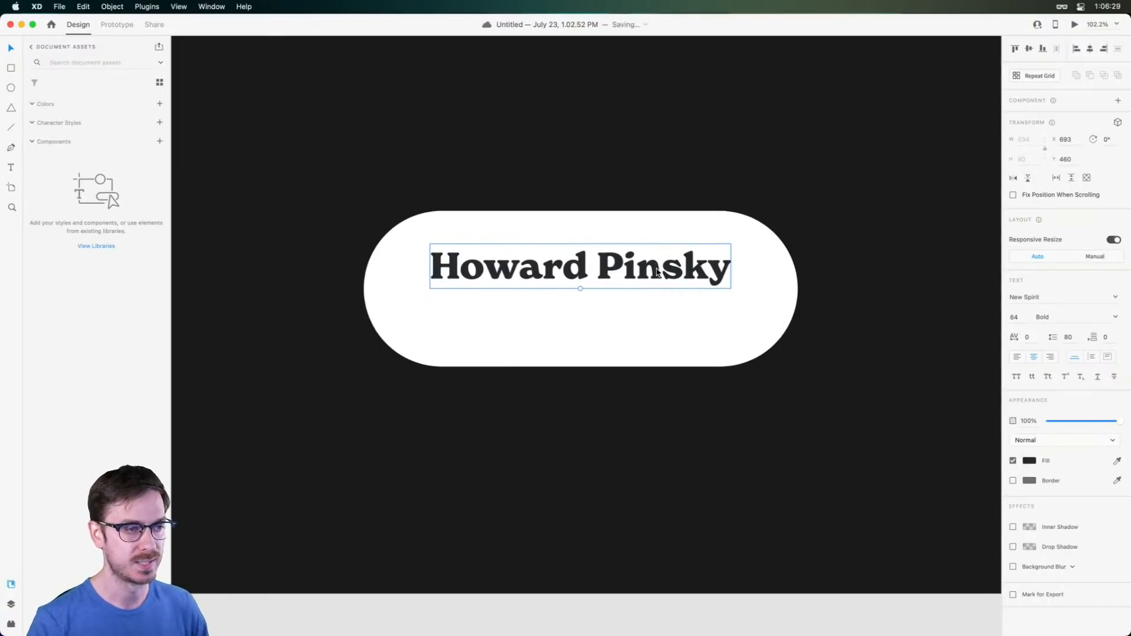
# Switch the name's font to KansasNew
pyautogui.click(1022, 299)
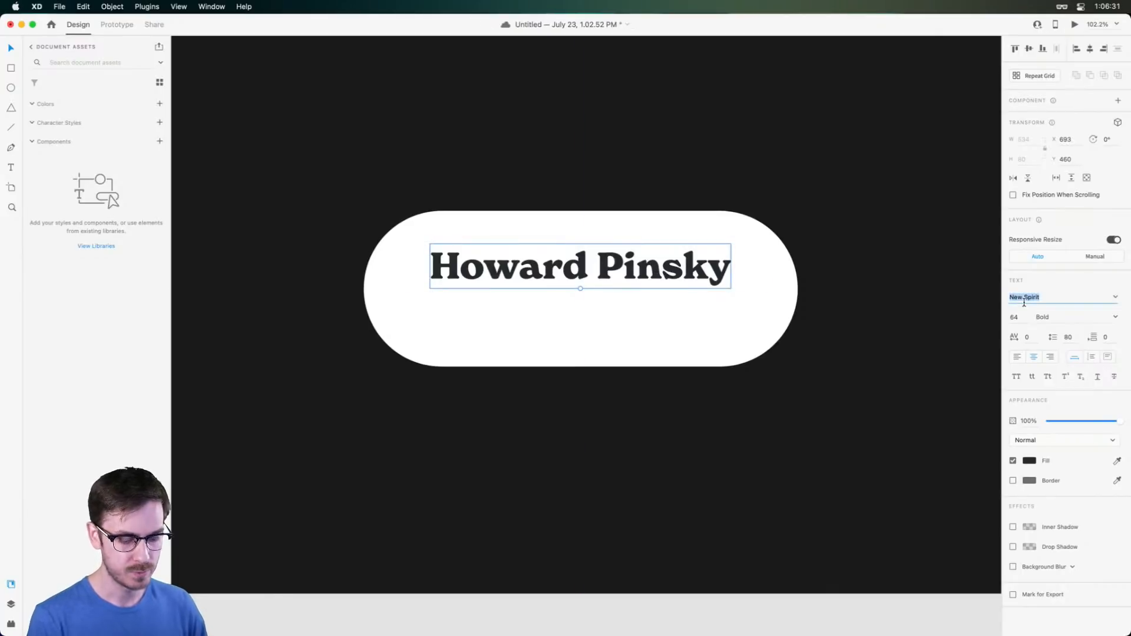
pyautogui.write('KansasNew')
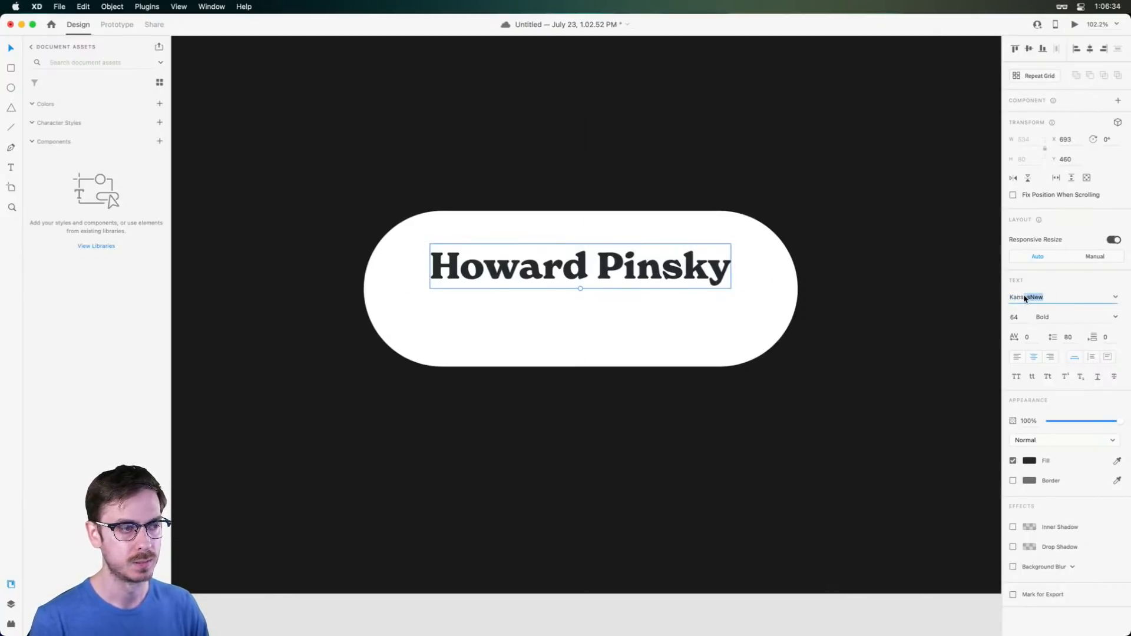
pyautogui.press('Return')
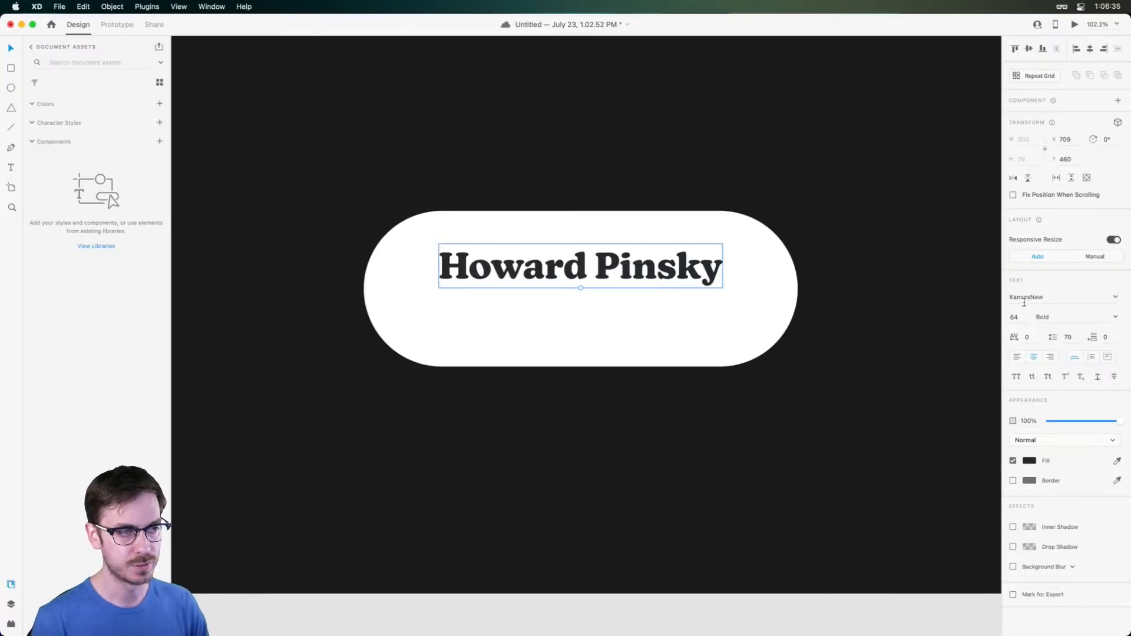
pyautogui.press('super+z')
pyautogui.press('super+shift+z')
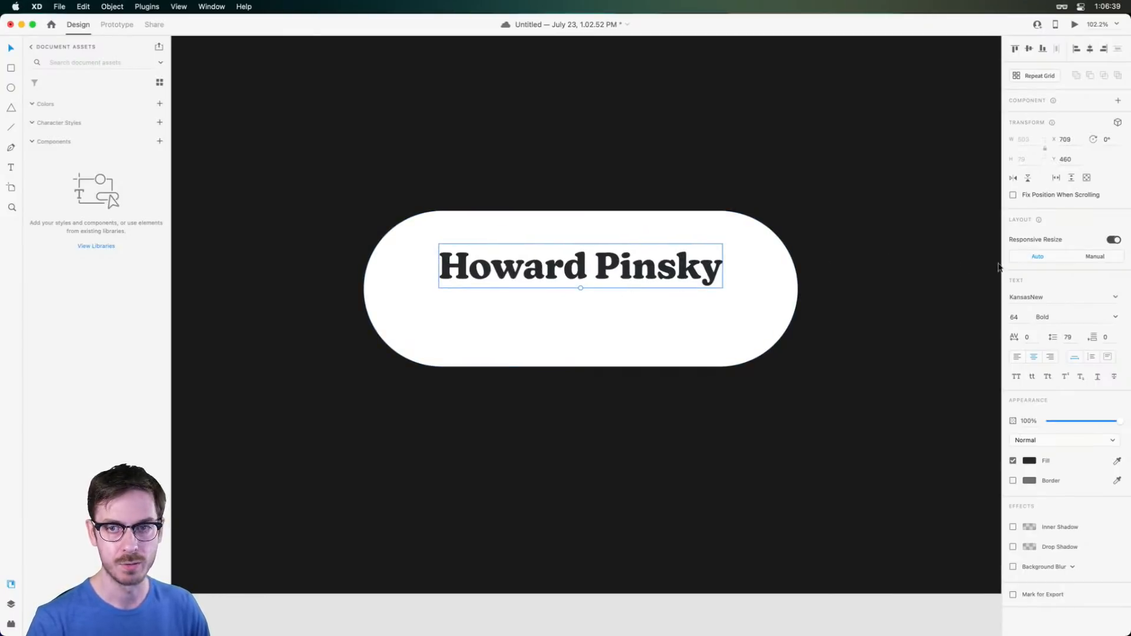
# Try AureaUltra Italic and Roman, revert to KansasNew Bold, and raise the name 10 px
pyautogui.click(1061, 301)
pyautogui.write('AureaUltra')
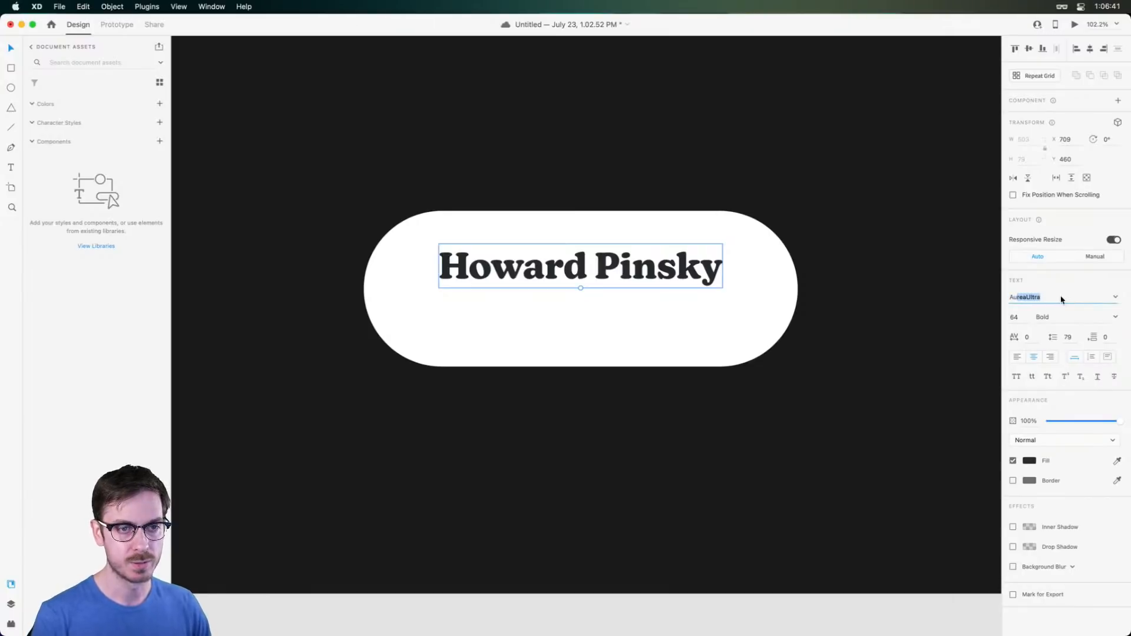
pyautogui.press('Return')
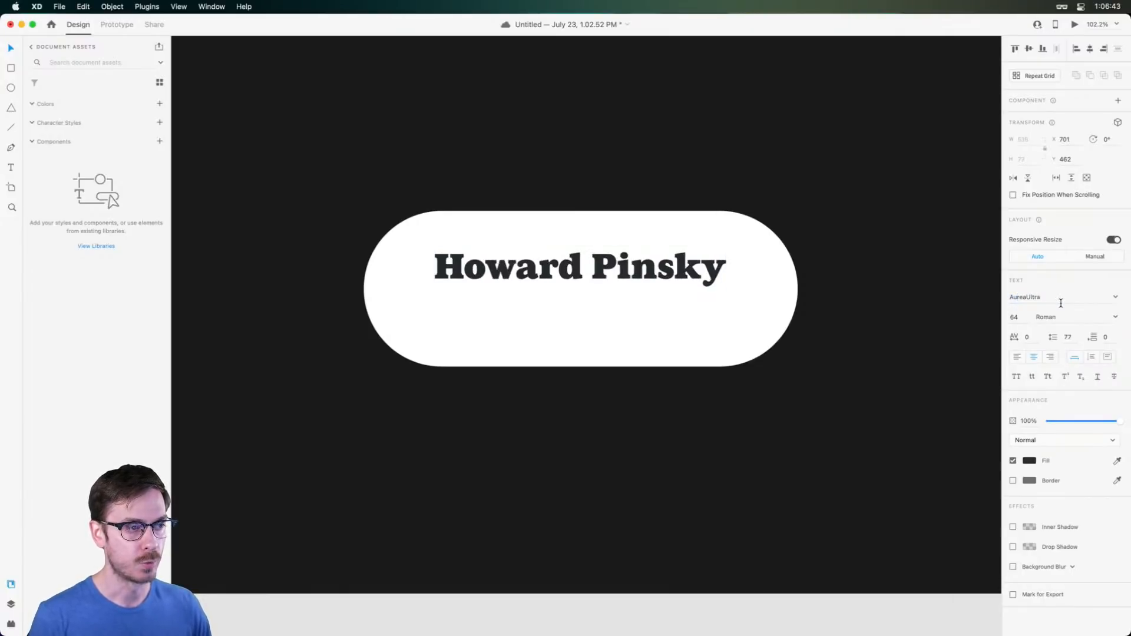
pyautogui.click(1113, 317)
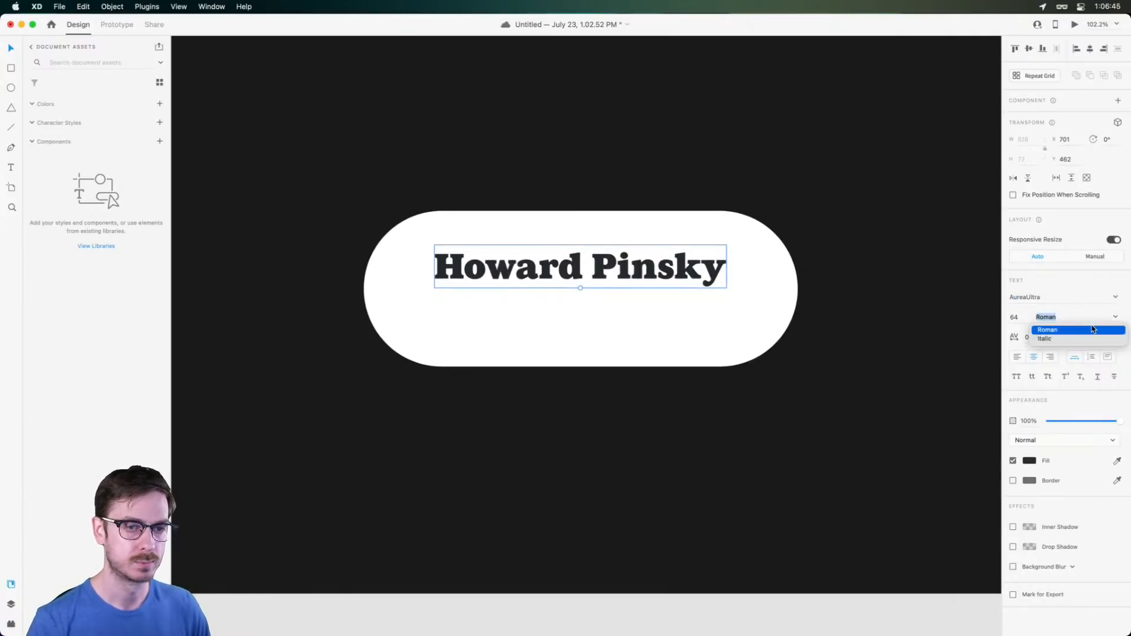
pyautogui.click(1082, 337)
pyautogui.write('R')
pyautogui.press('Return')
pyautogui.press('super+z')
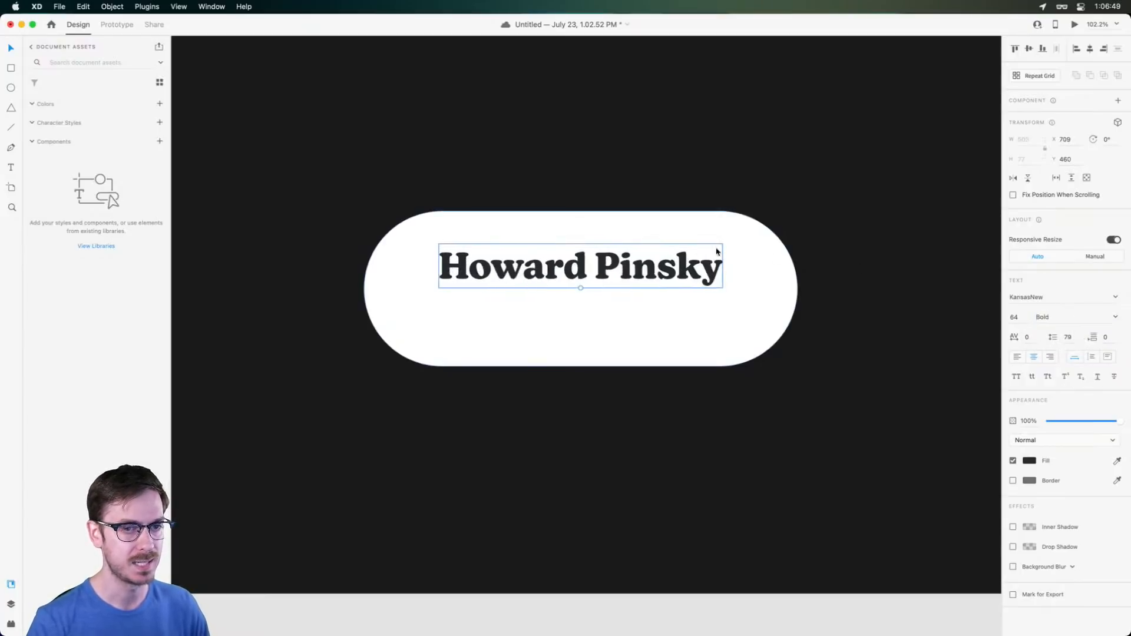
pyautogui.moveTo(617, 265); pyautogui.dragTo(619, 259)
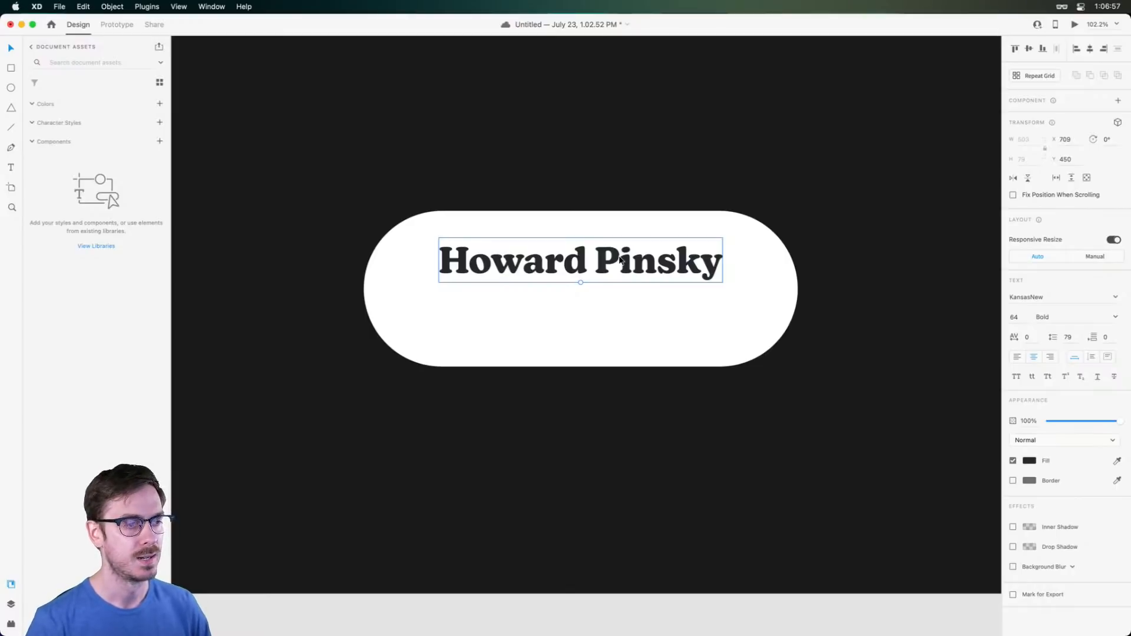
# Nudge the name down 3 px, save, and Option-drag a duplicate below it at Y 543
pyautogui.press('Down')
pyautogui.press('Down')
pyautogui.press('Down')
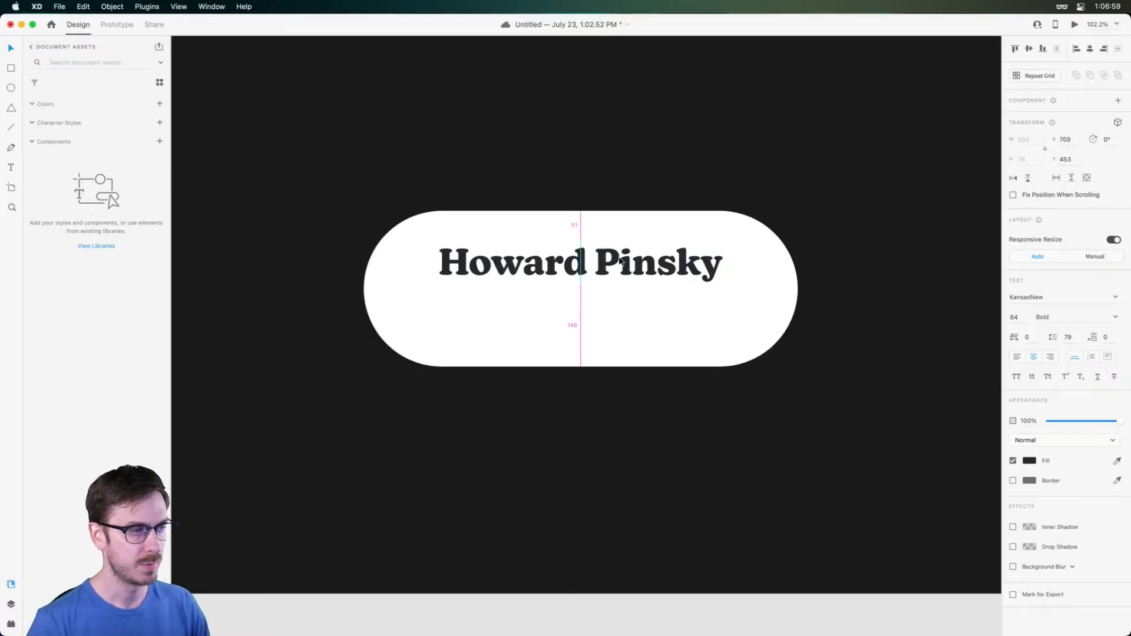
pyautogui.scroll(3, 546, 306)
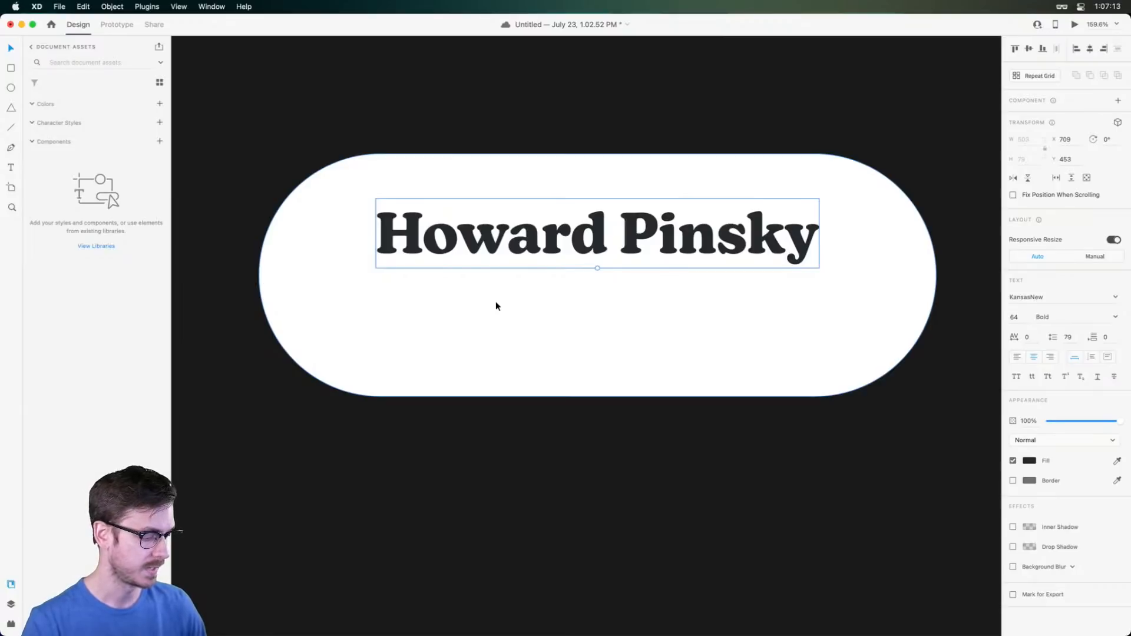
pyautogui.press('super+s')
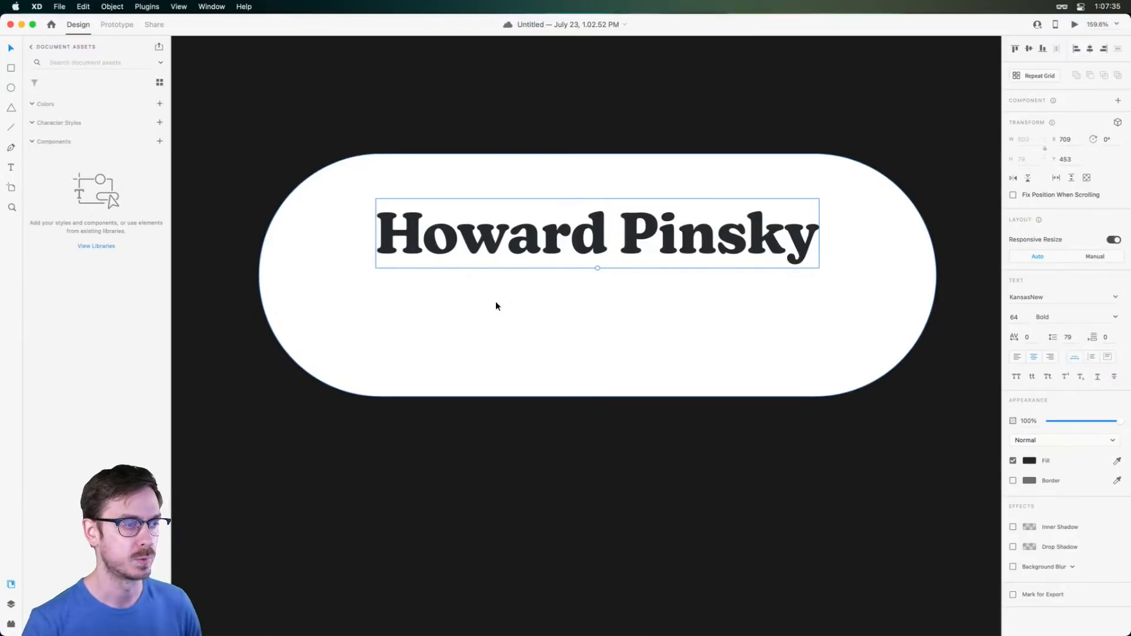
pyautogui.moveTo(577, 205); pyautogui.dragTo(573, 320)
pyautogui.doubleClick(572, 322)
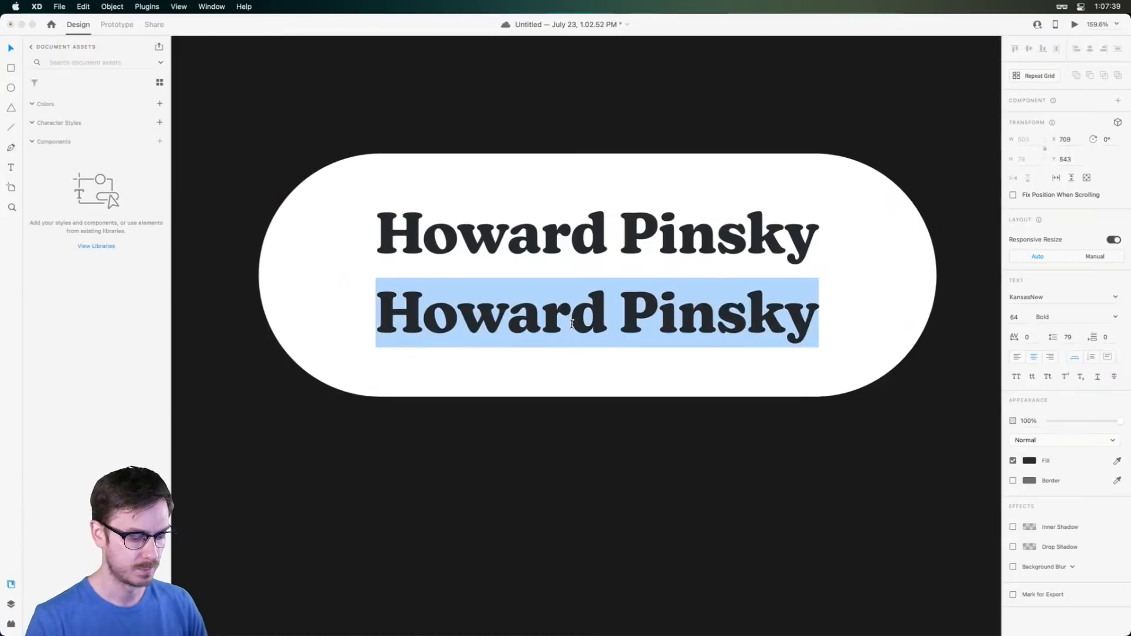
pyautogui.write('@')
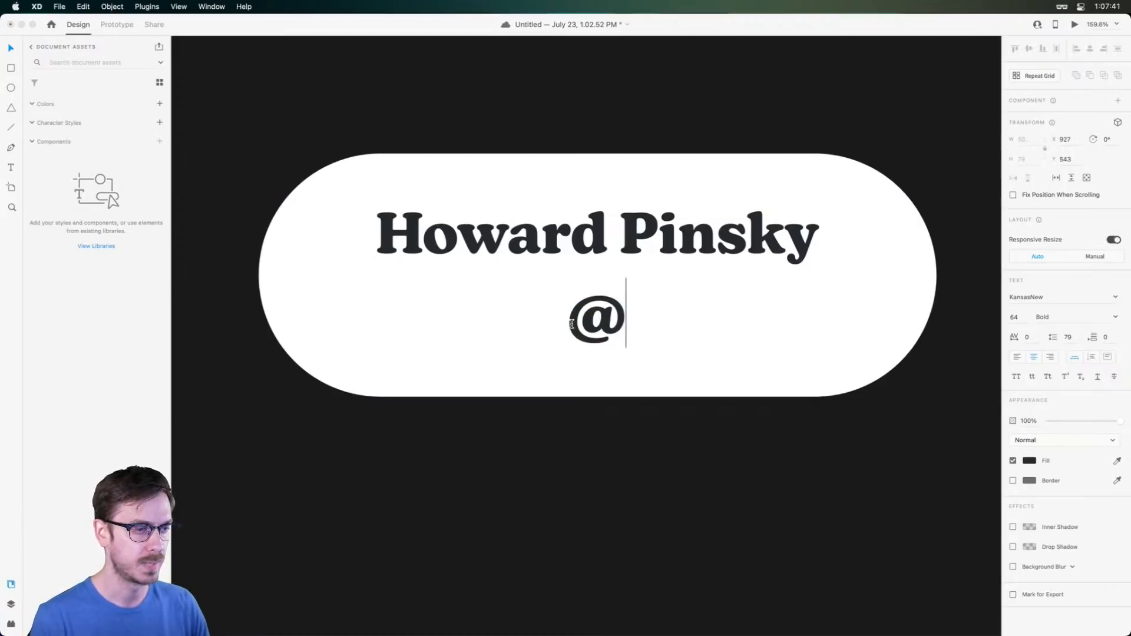
pyautogui.write('Pinsky')
pyautogui.press('Escape')
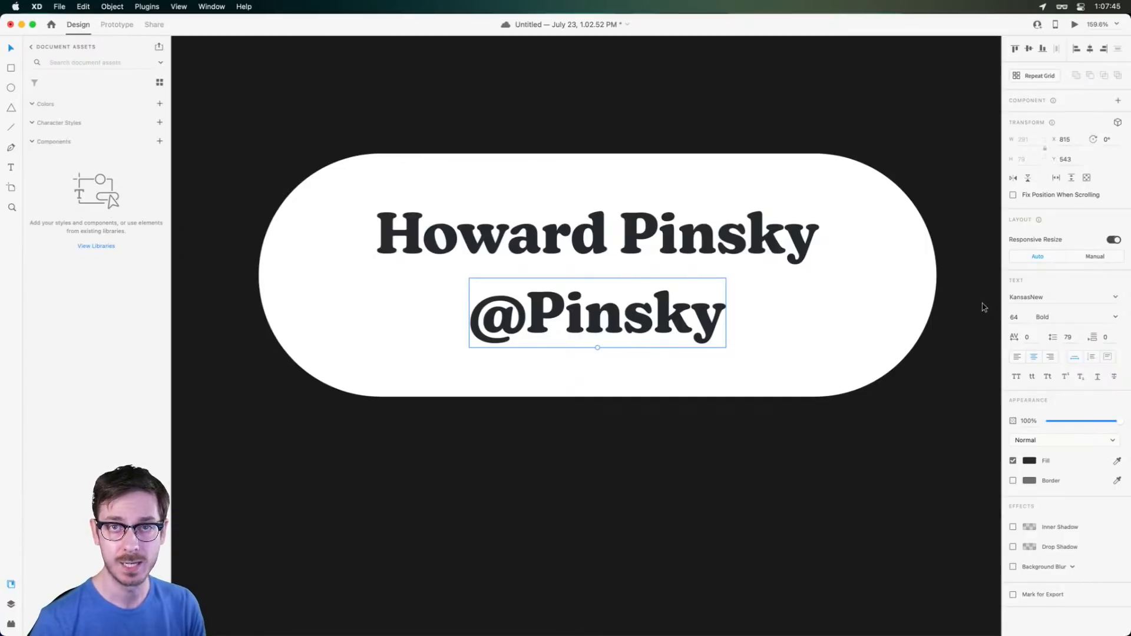
pyautogui.moveTo(597, 348); pyautogui.dragTo(597, 318)
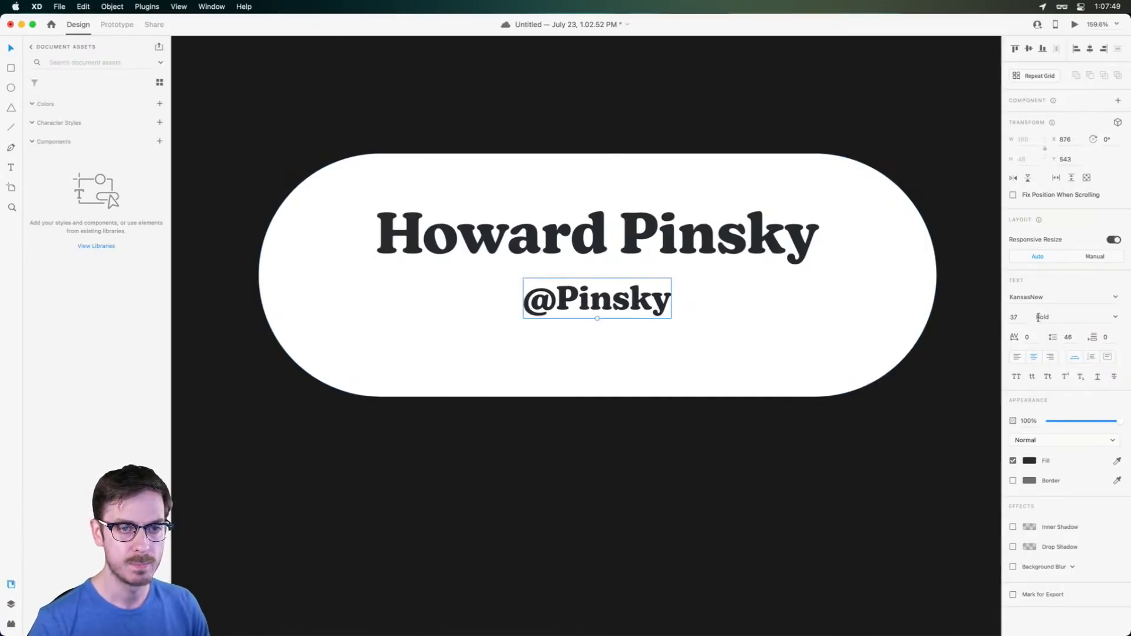
# Make the handle SemiBold grey and move it lower and slightly left
pyautogui.click(1115, 317)
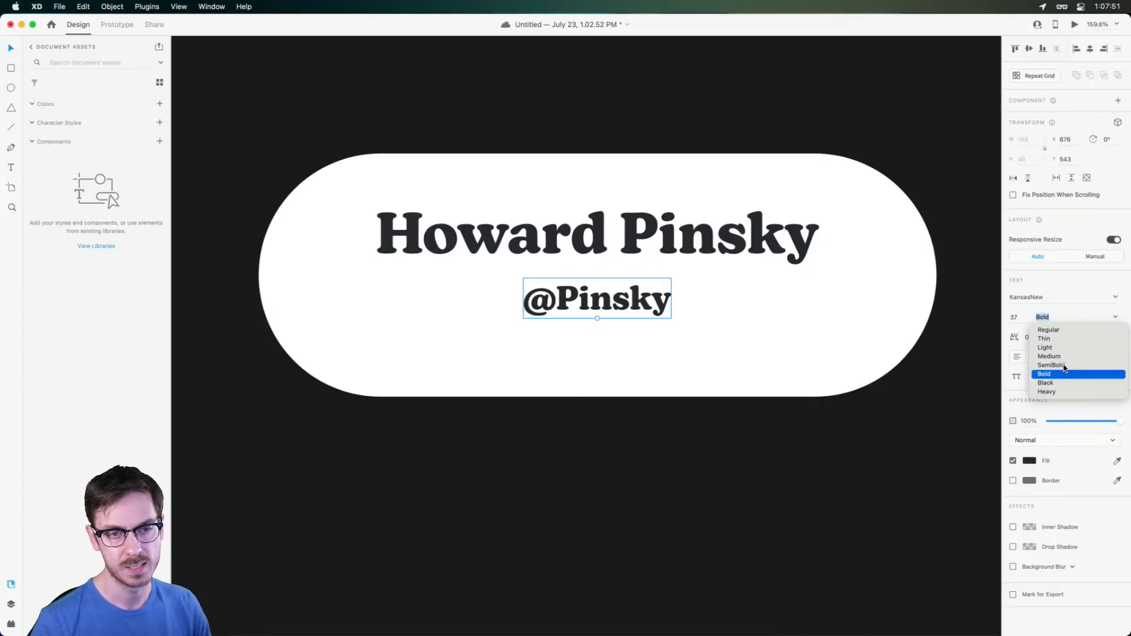
pyautogui.click(1062, 365)
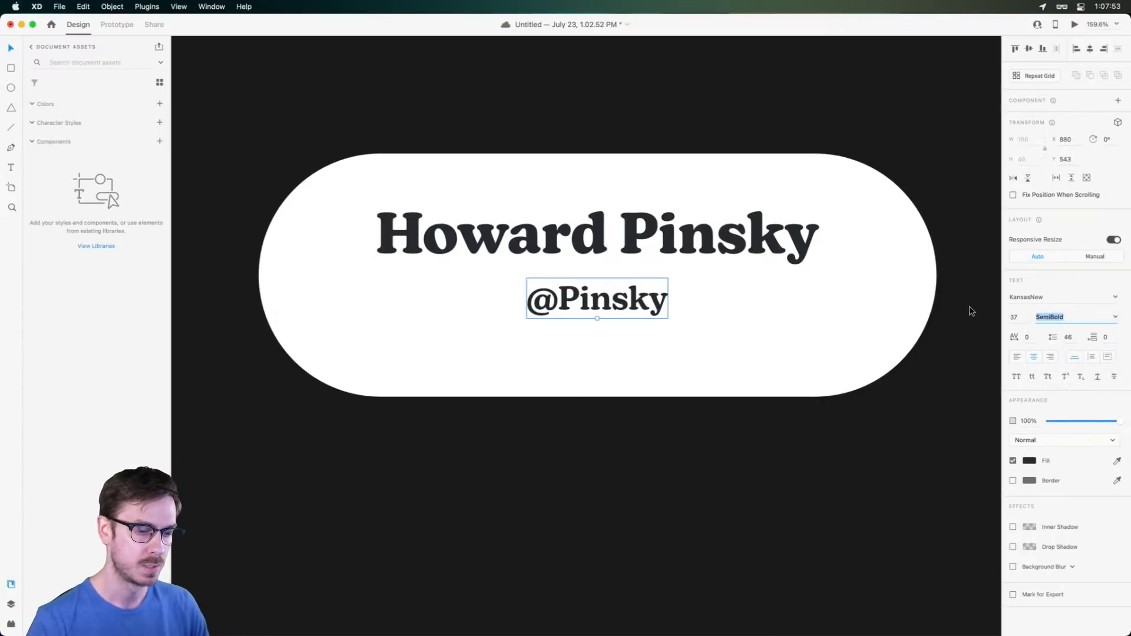
pyautogui.click(1026, 458)
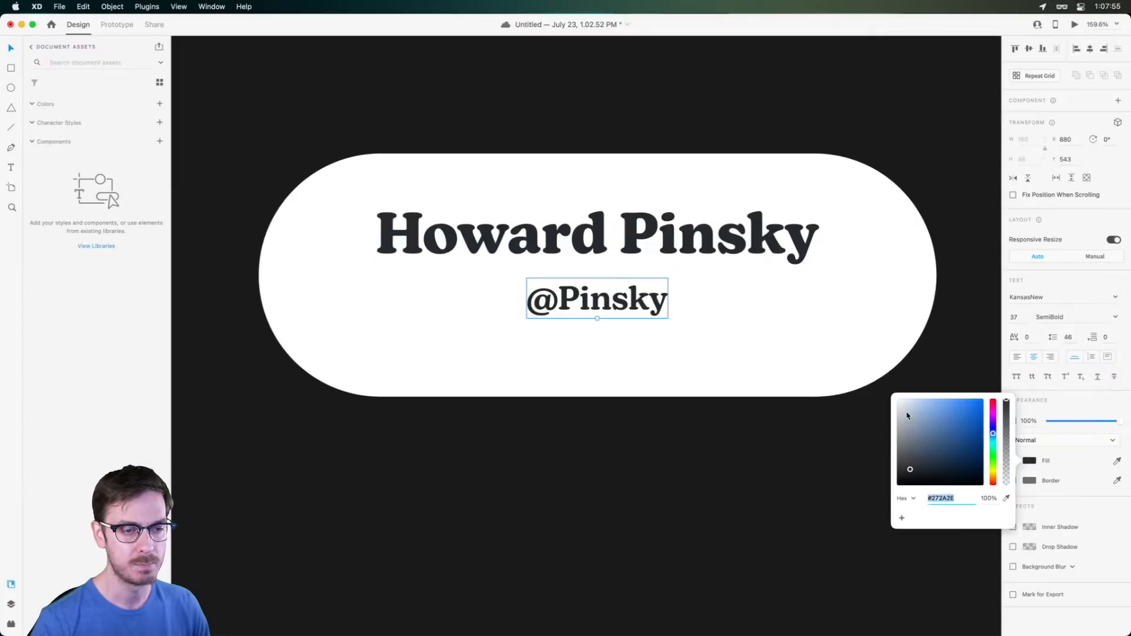
pyautogui.moveTo(910, 448); pyautogui.dragTo(906, 441)
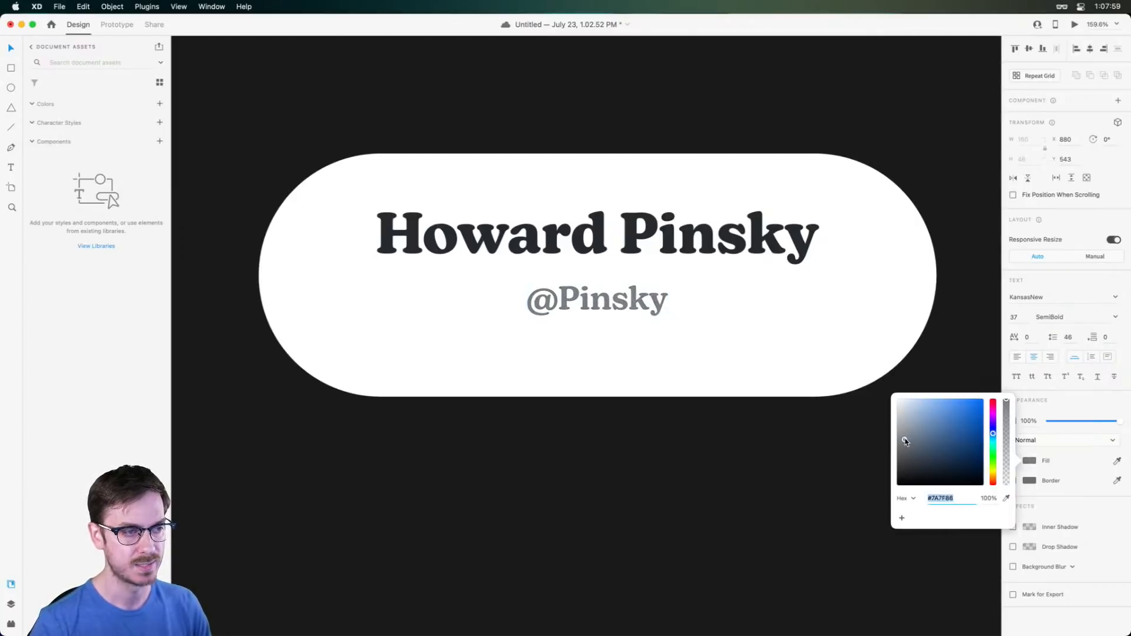
pyautogui.moveTo(588, 289); pyautogui.dragTo(552, 303)
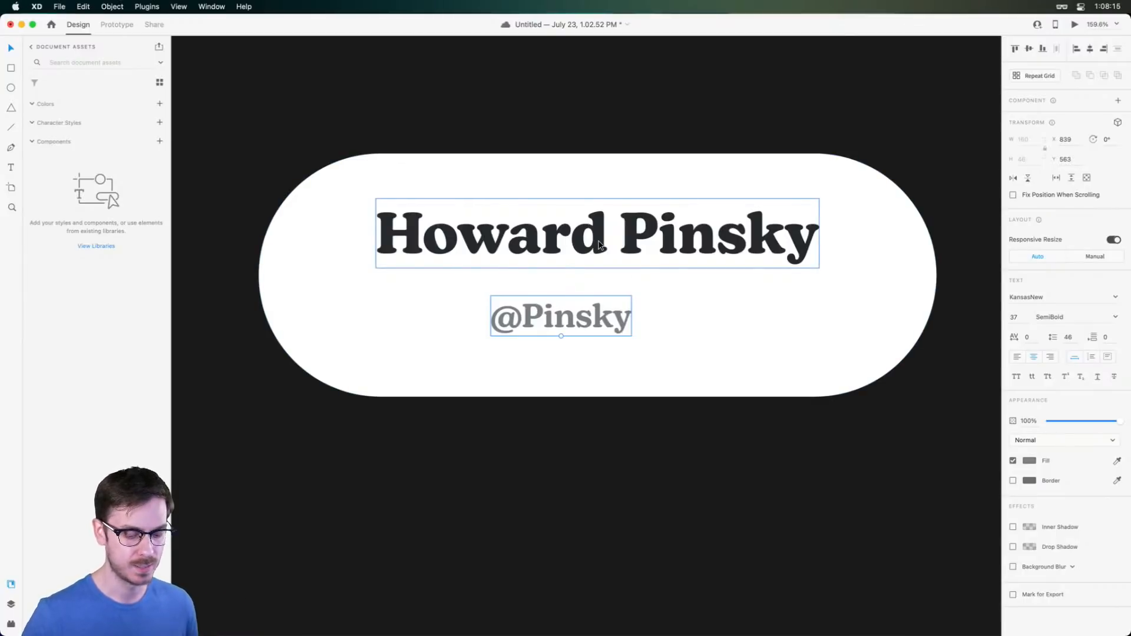
pyautogui.press('super+Return')
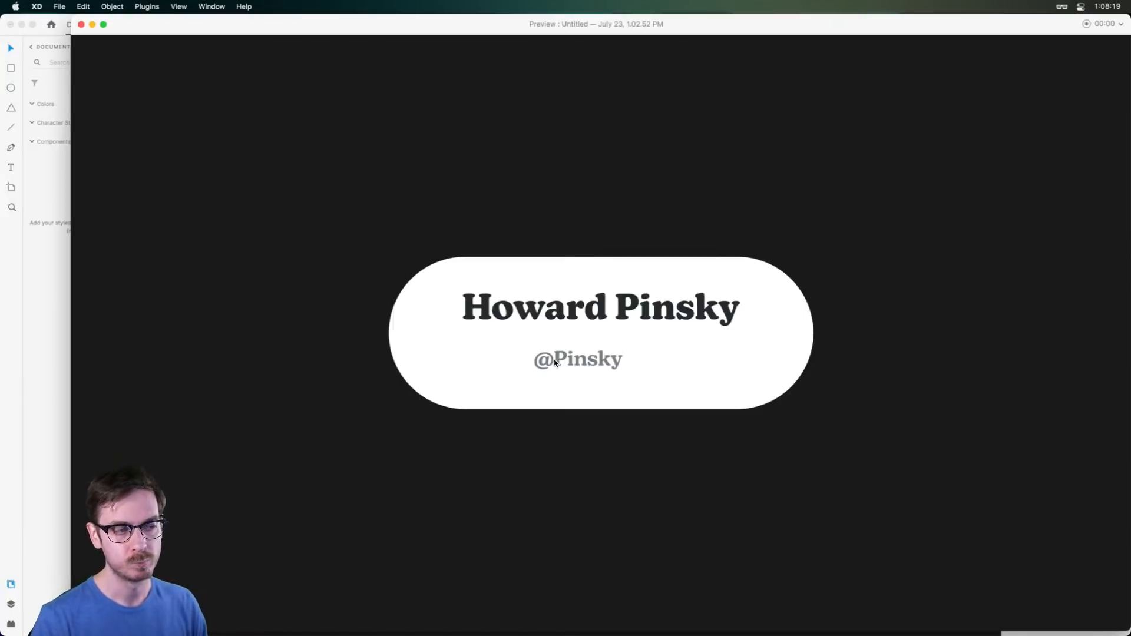
pyautogui.press('super+w')
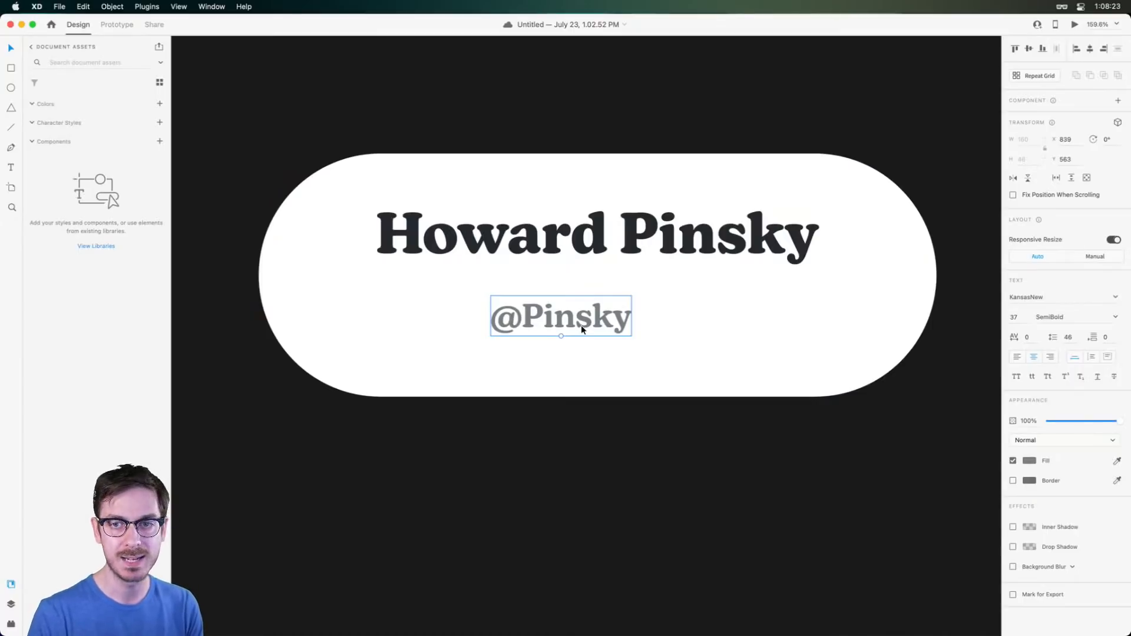
pyautogui.click(1040, 297)
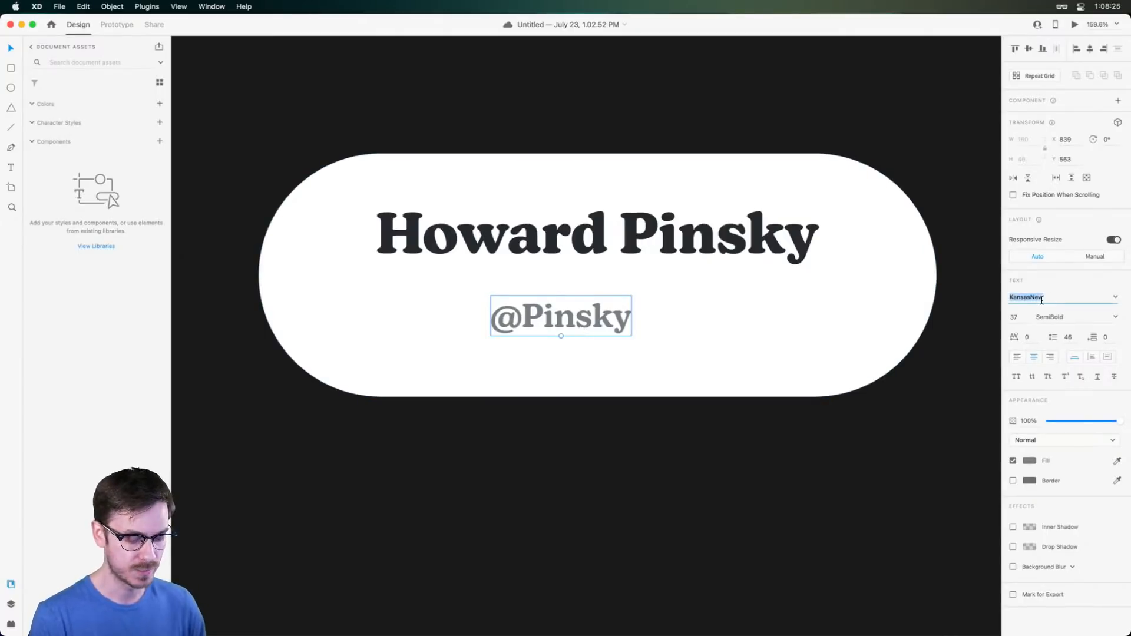
pyautogui.write('Museo')
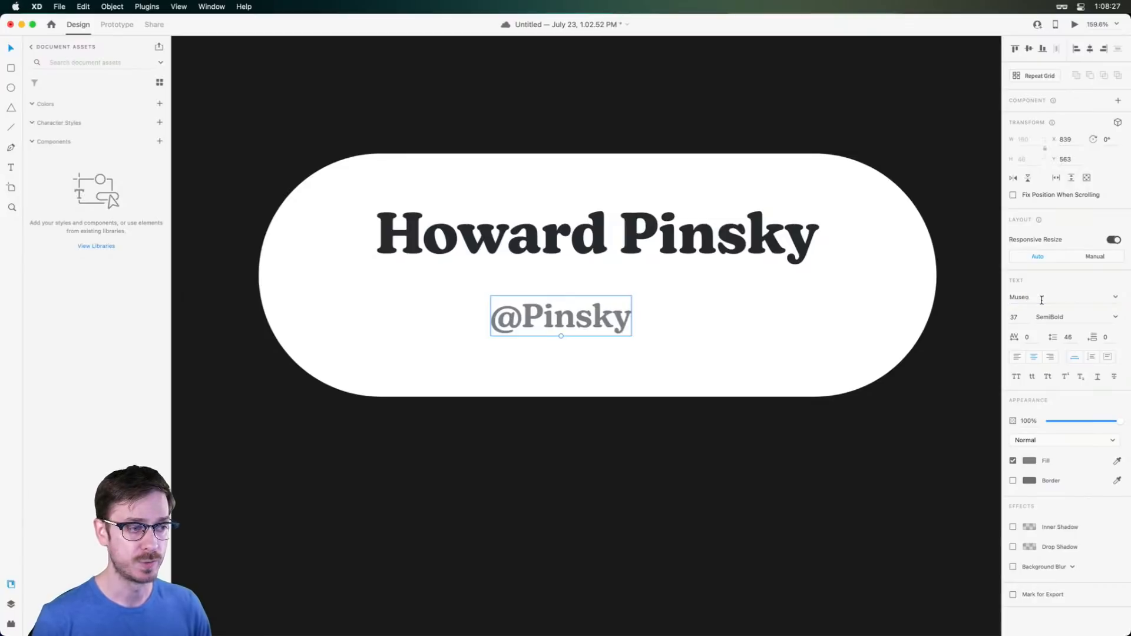
pyautogui.press('Return')
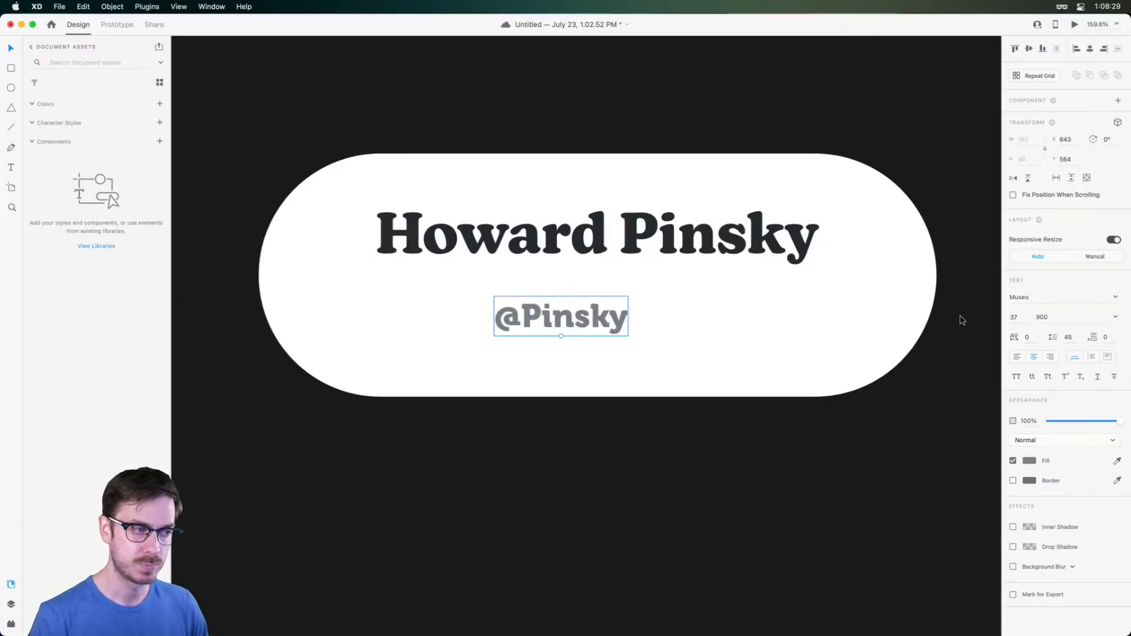
pyautogui.click(1115, 297)
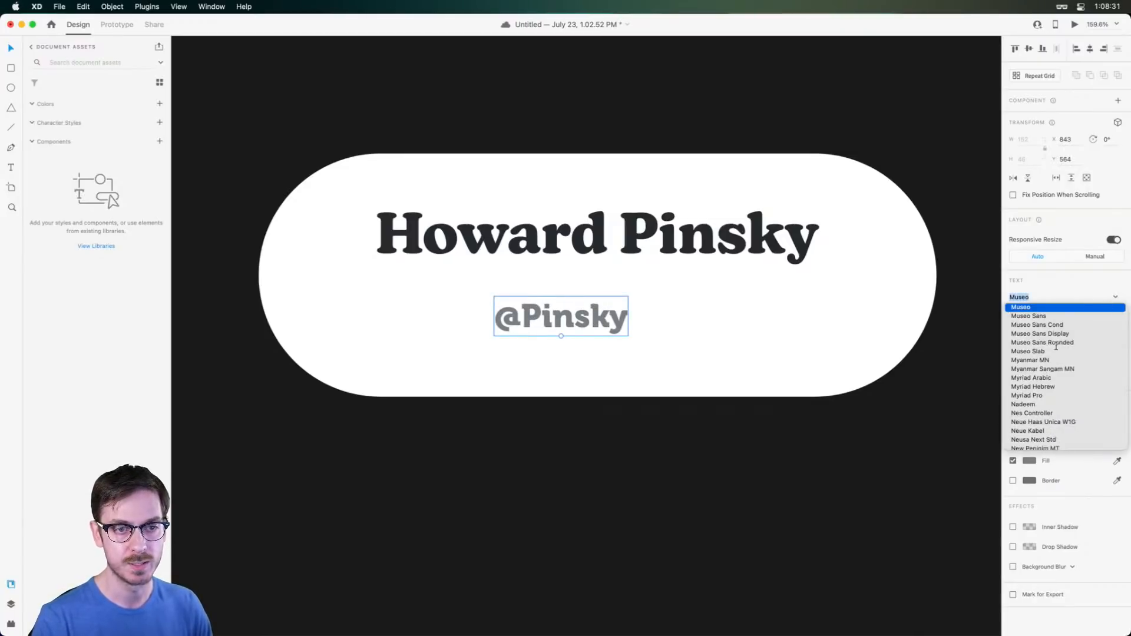
pyautogui.click(1036, 351)
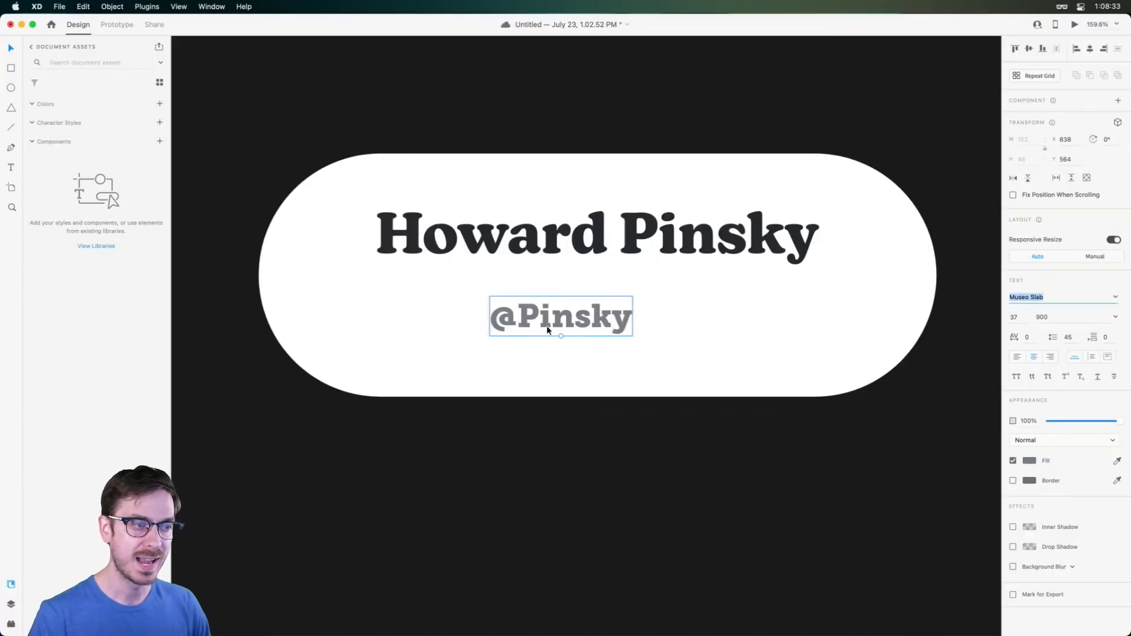
pyautogui.click(617, 231)
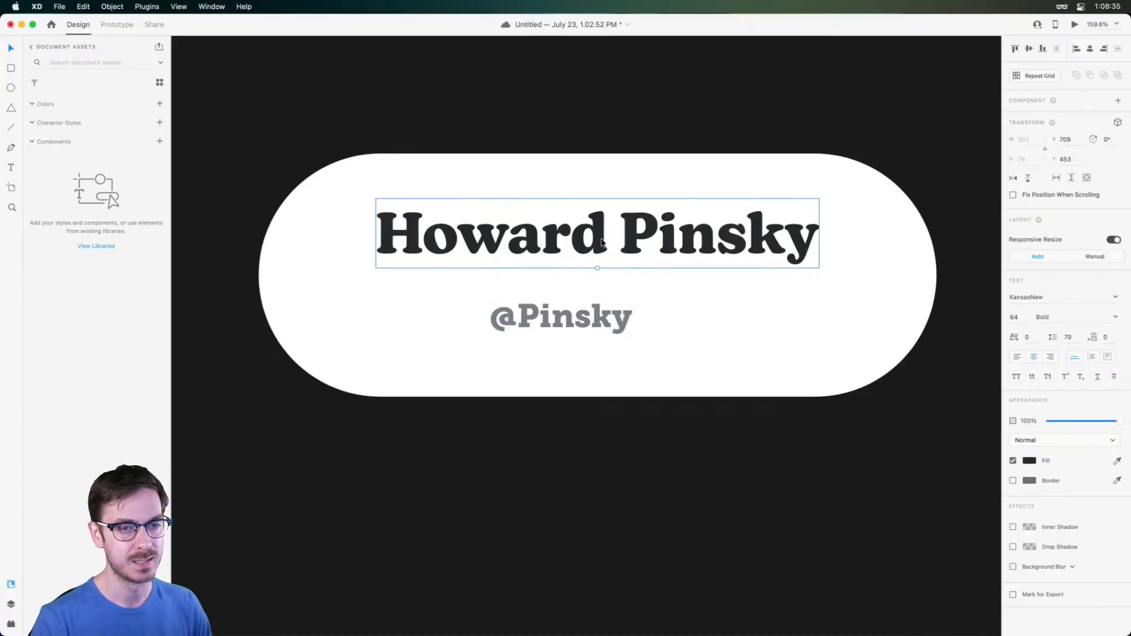
pyautogui.click(521, 314)
pyautogui.press('super+z')
pyautogui.press('super+z')
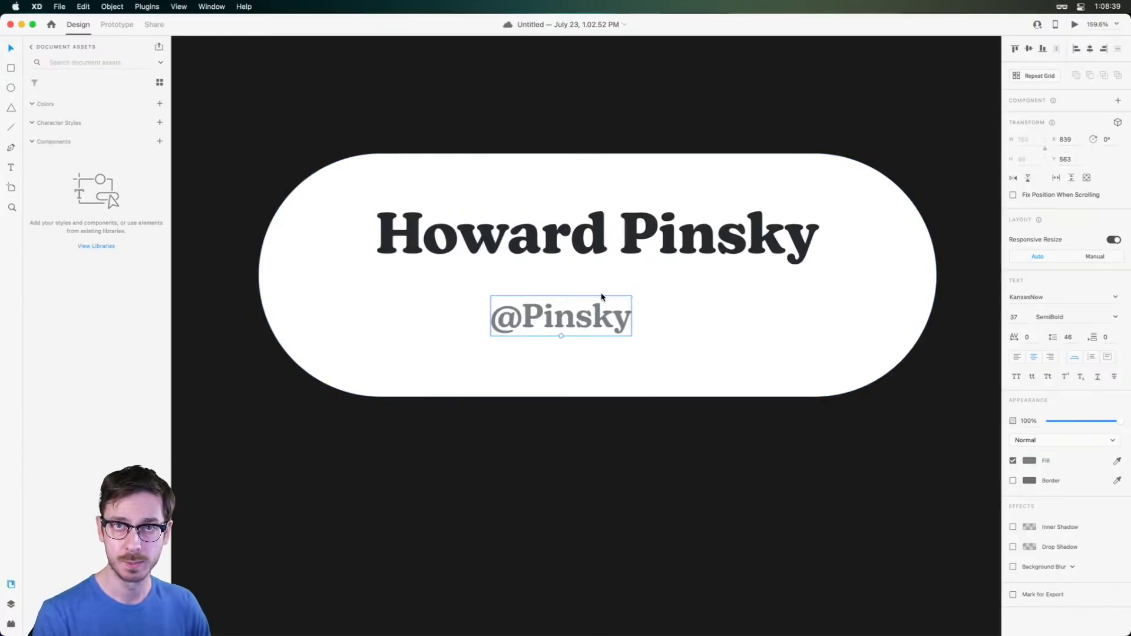
# Option-drag a copy of the handle to its left and retype it as 'twitter'
pyautogui.moveTo(571, 306); pyautogui.dragTo(429, 330)
pyautogui.scroll(3, 430, 331)
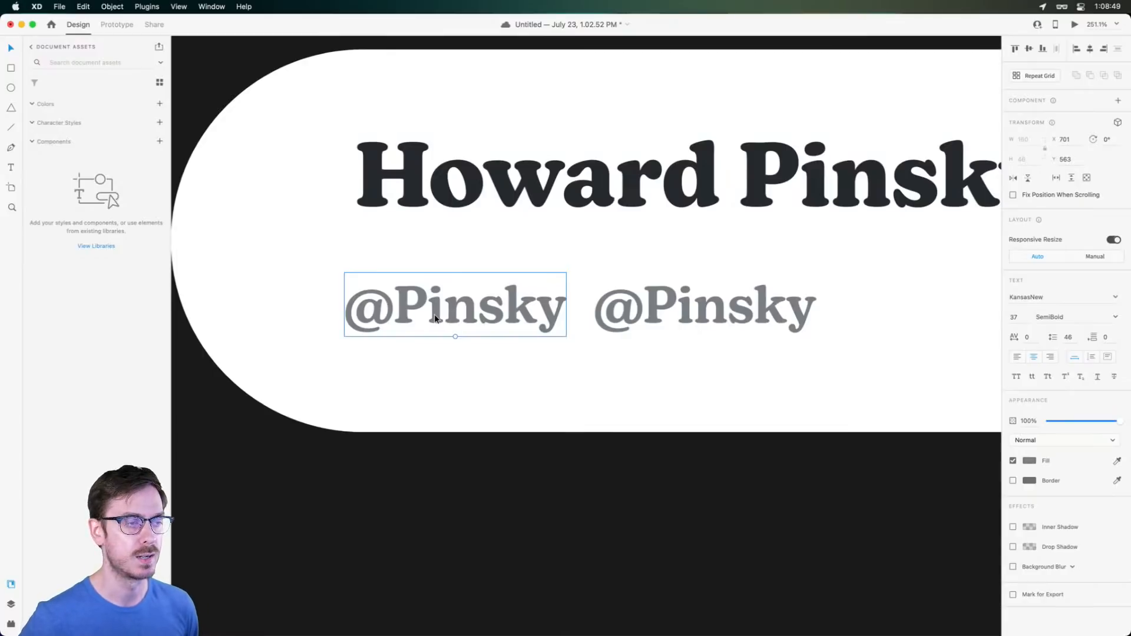
pyautogui.doubleClick(435, 319)
pyautogui.press('super+a')
pyautogui.write('twitter')
pyautogui.press('Escape')
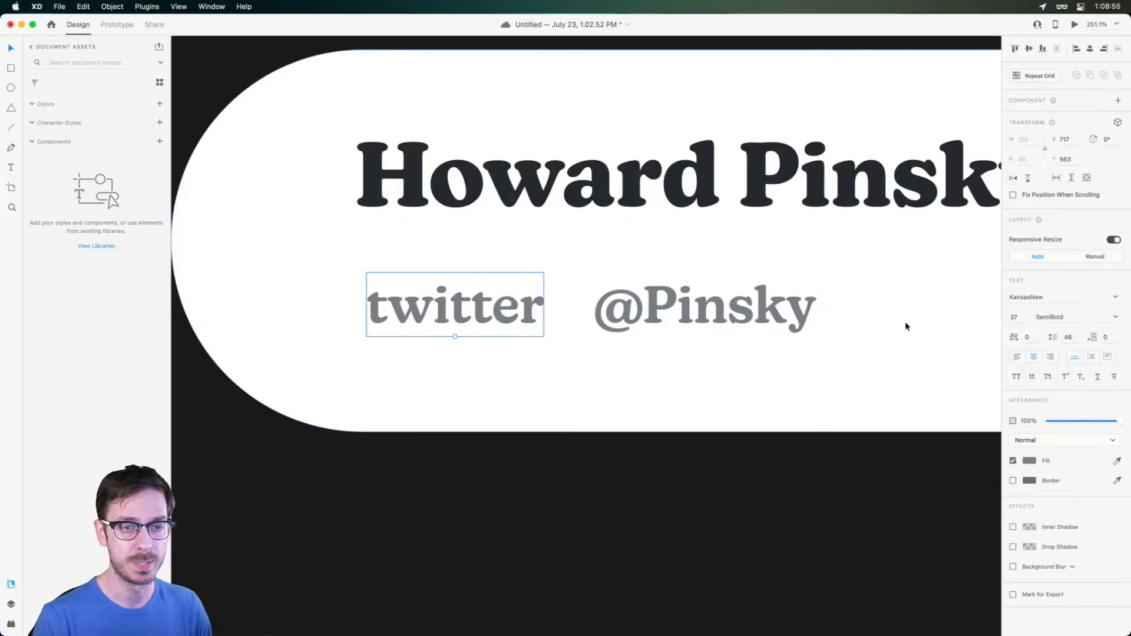
# Set the copy's font to Font Awesome 5 Brands, turning it into a Twitter bird
pyautogui.click(1097, 296)
pyautogui.scroll(-10, 1094, 334)
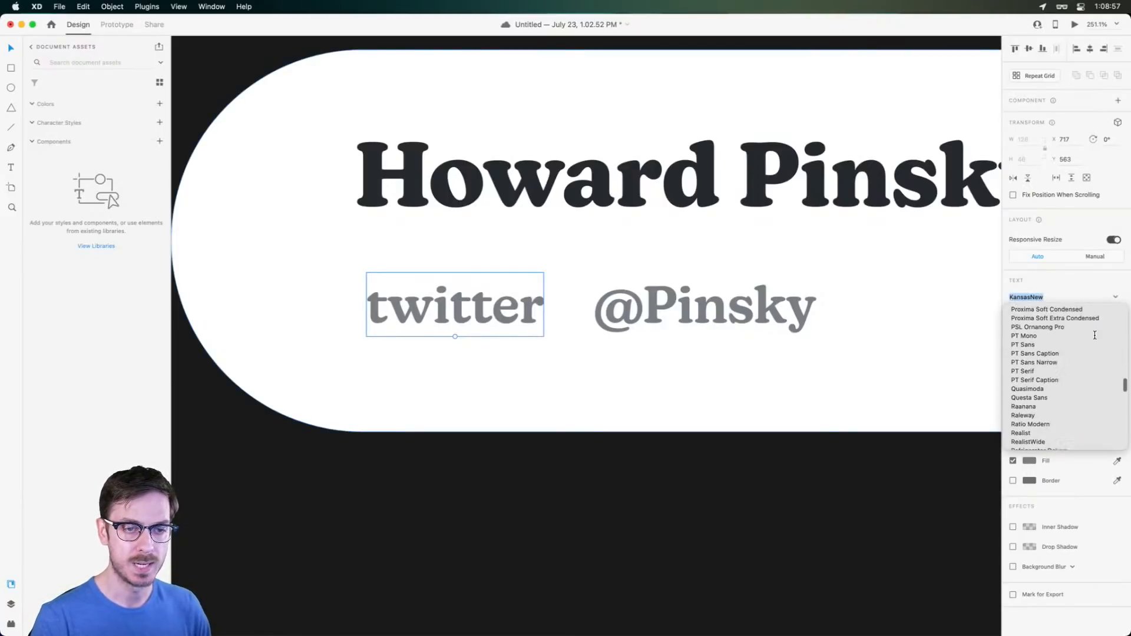
pyautogui.scroll(15, 1094, 335)
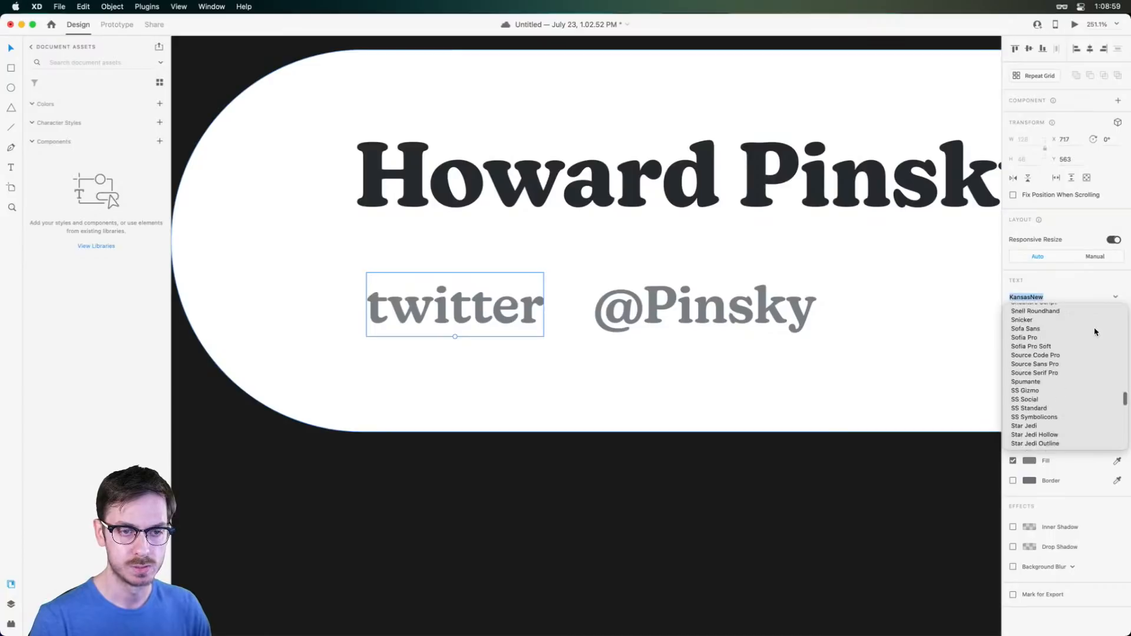
pyautogui.scroll(3, 1094, 331)
pyautogui.write('Font Awesome 5 Brands')
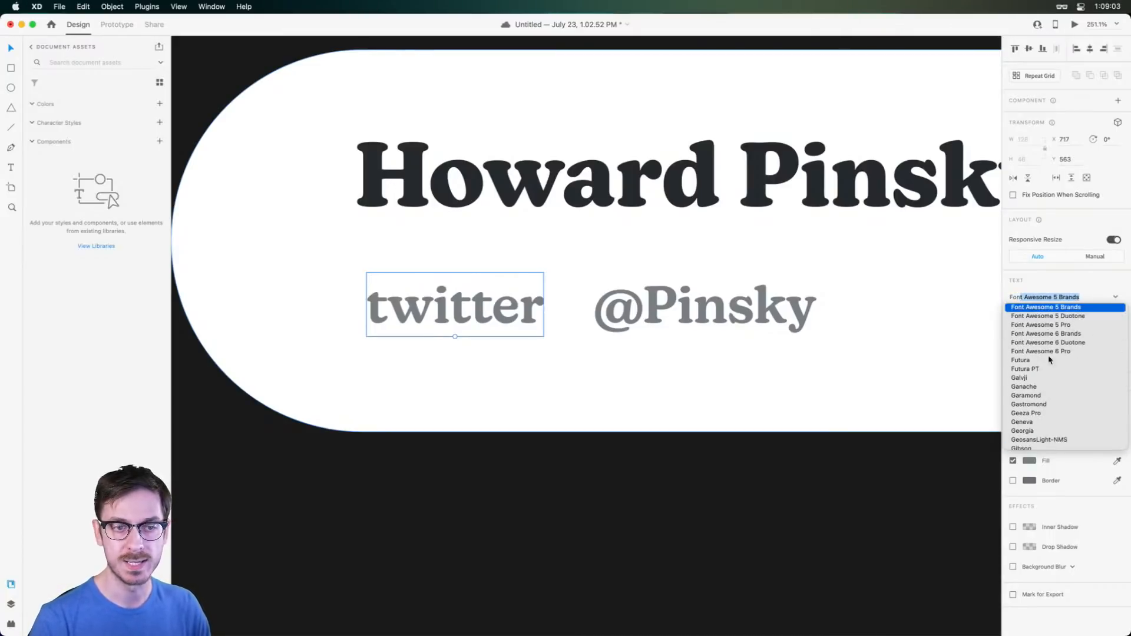
pyautogui.scroll(1, 1057, 369)
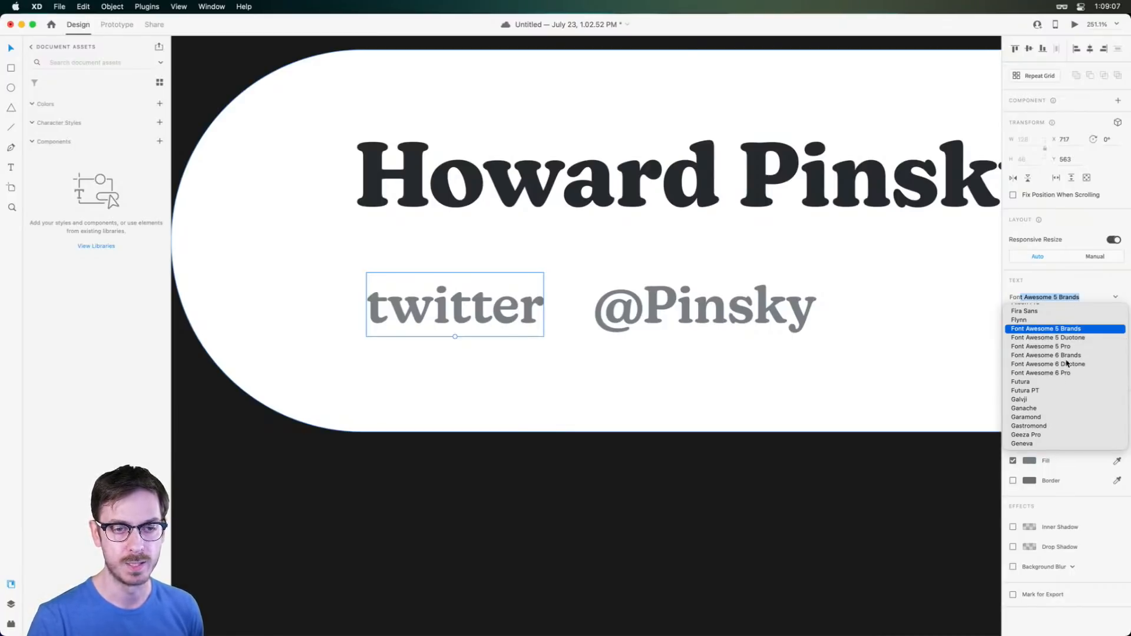
pyautogui.click(1078, 330)
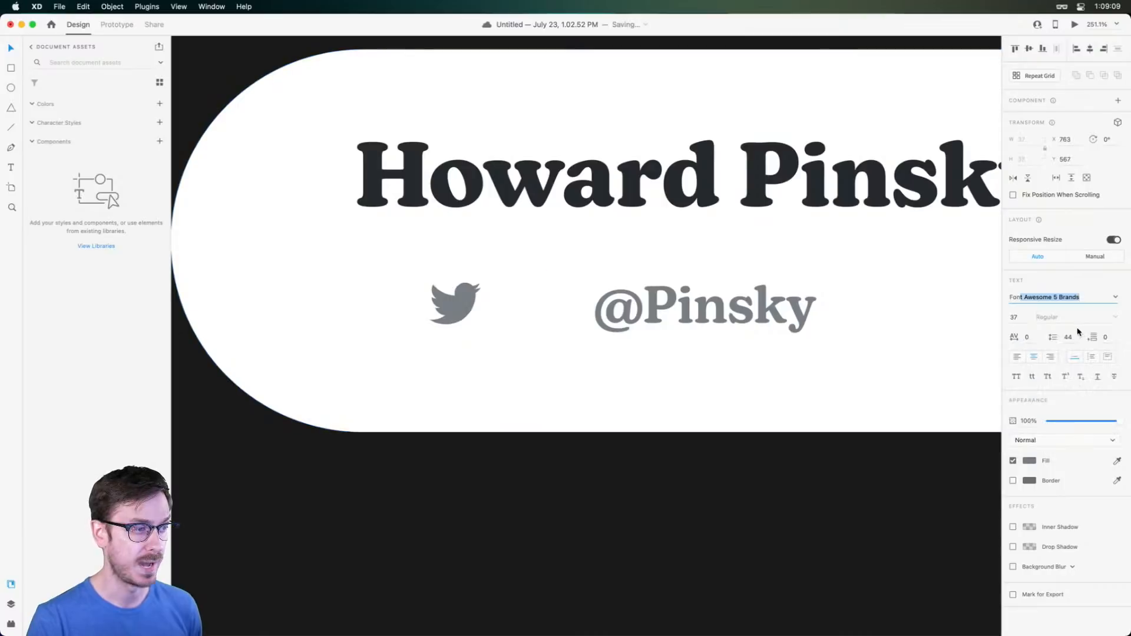
# Append 'dribbble' to add a Dribbble icon, shift the pair left, and save
pyautogui.doubleClick(477, 301)
pyautogui.click(478, 305)
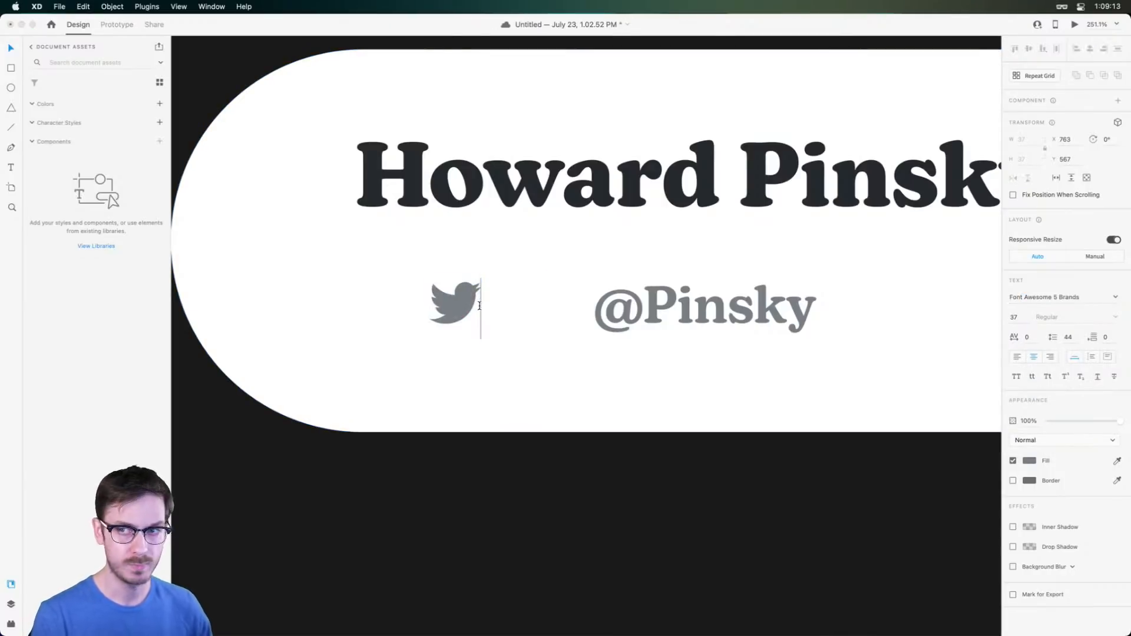
pyautogui.write('dribbble')
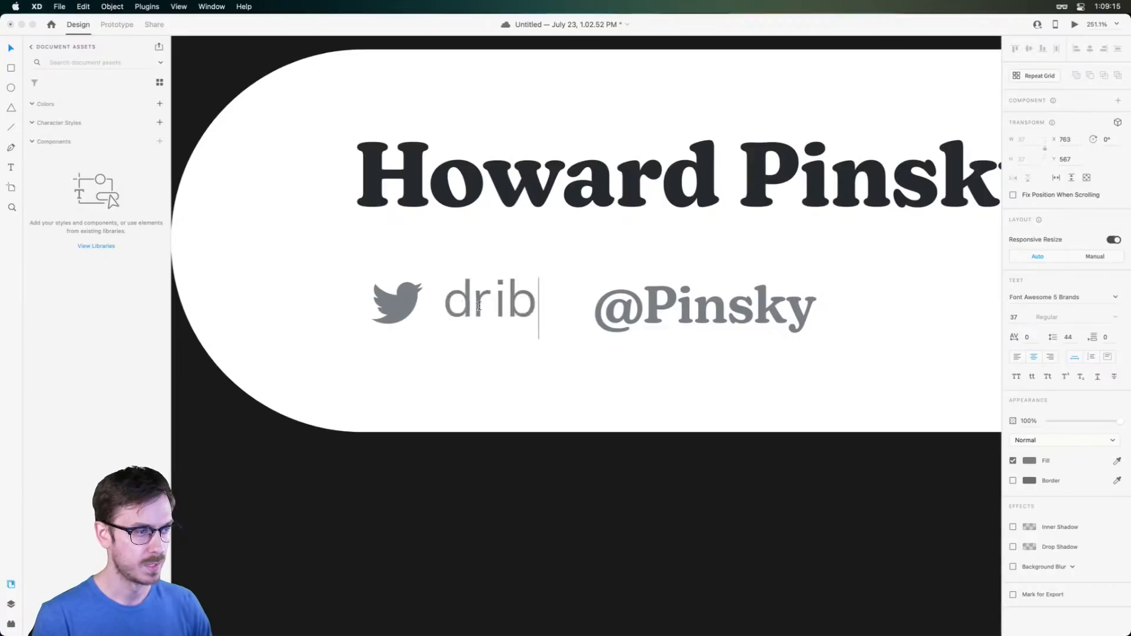
pyautogui.press('Escape')
pyautogui.moveTo(500, 311); pyautogui.dragTo(482, 314)
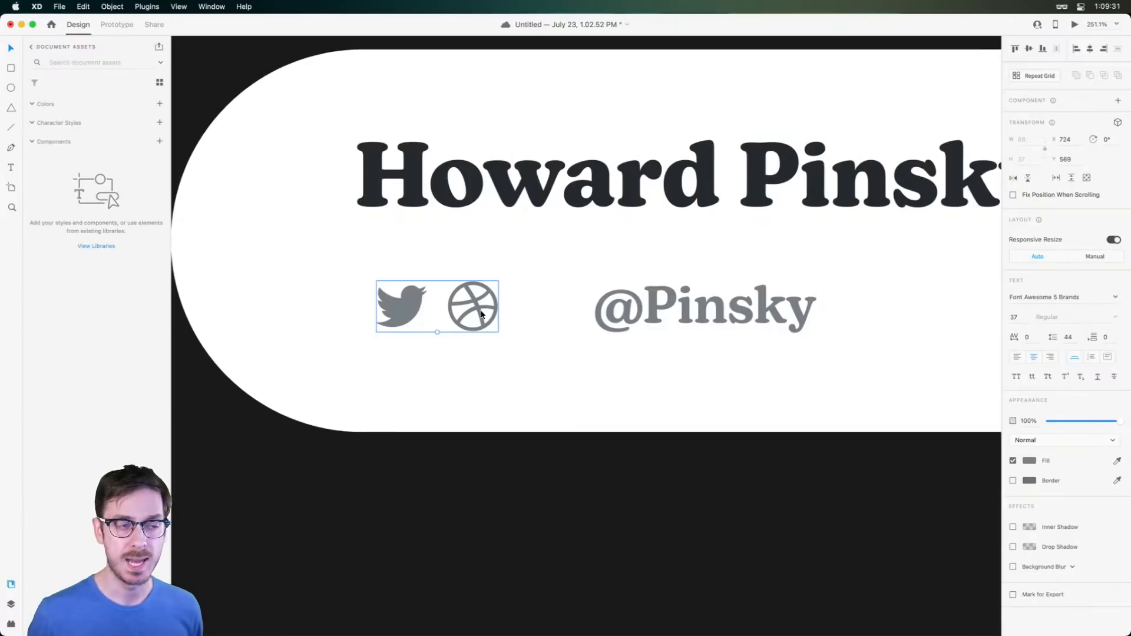
pyautogui.press('super+s')
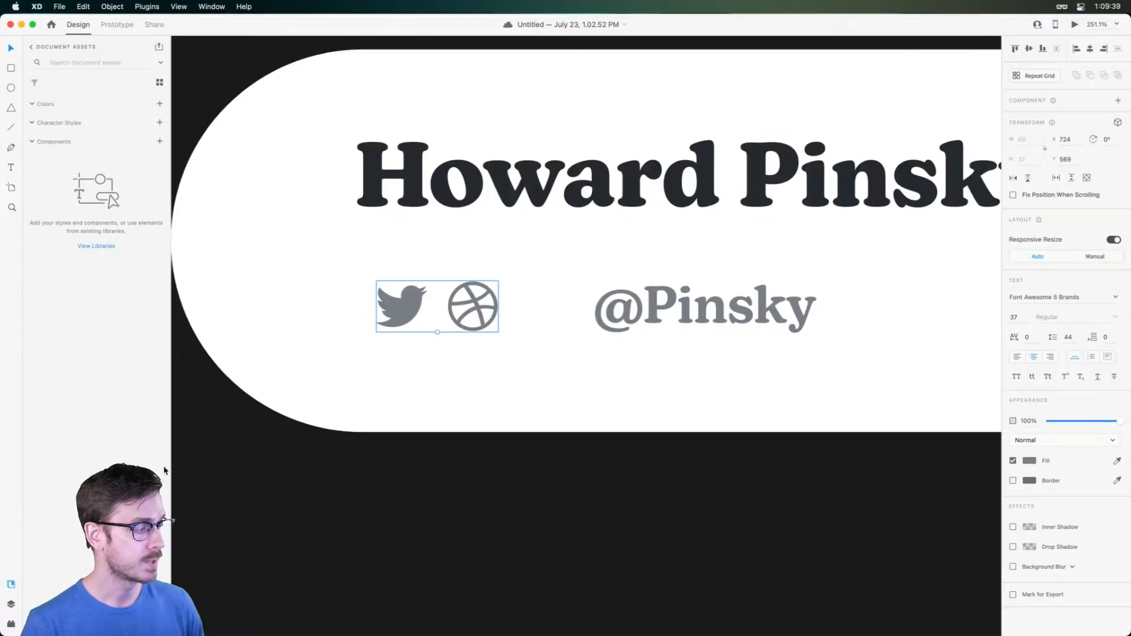
# Launch the Icons 4 Design plugin from the installed plugins list
pyautogui.click(10, 622)
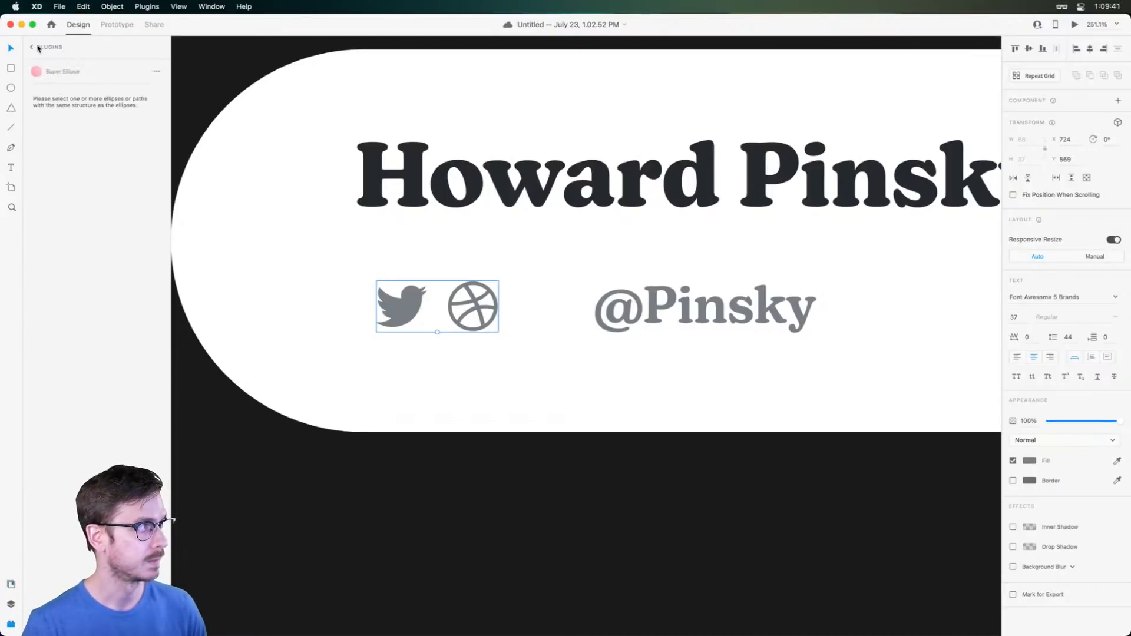
pyautogui.scroll(3, 52, 131)
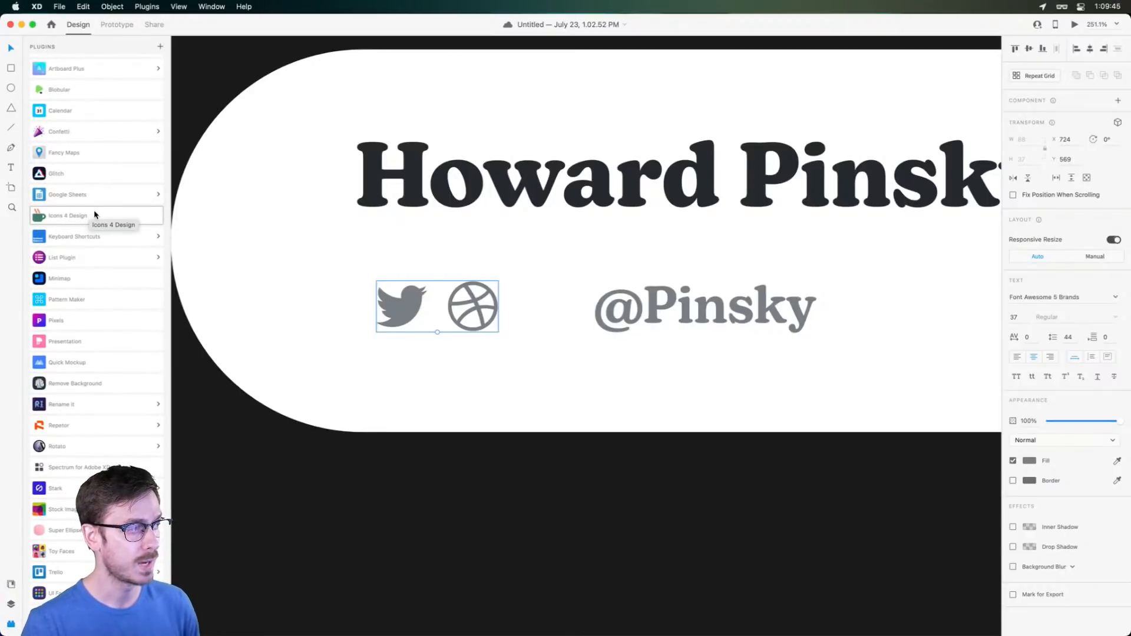
pyautogui.scroll(1, 94, 212)
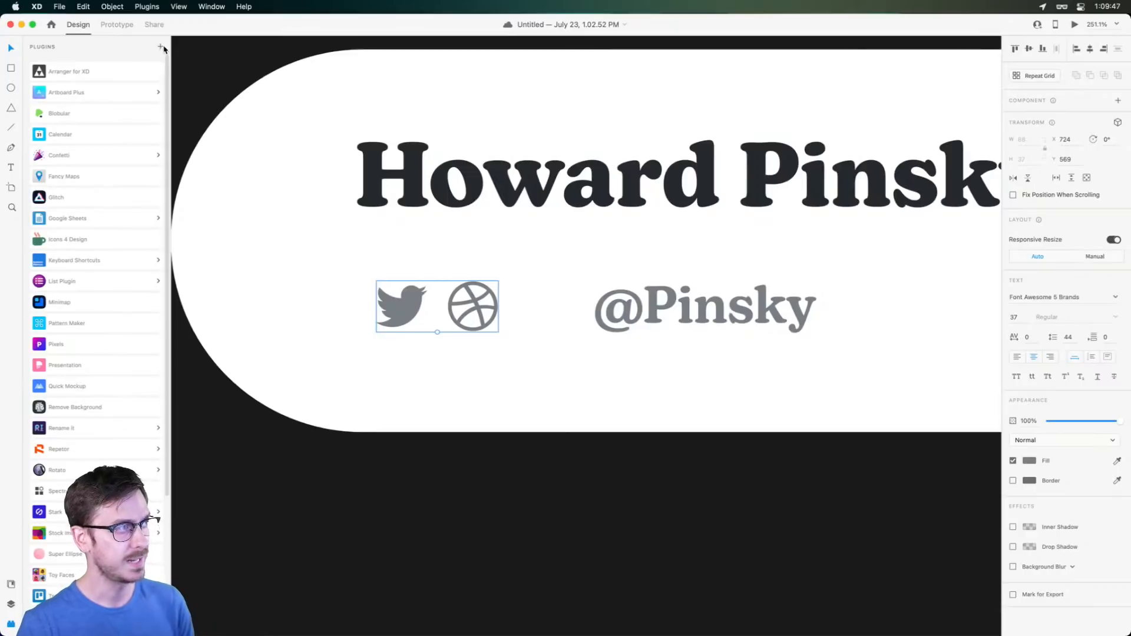
pyautogui.click(112, 243)
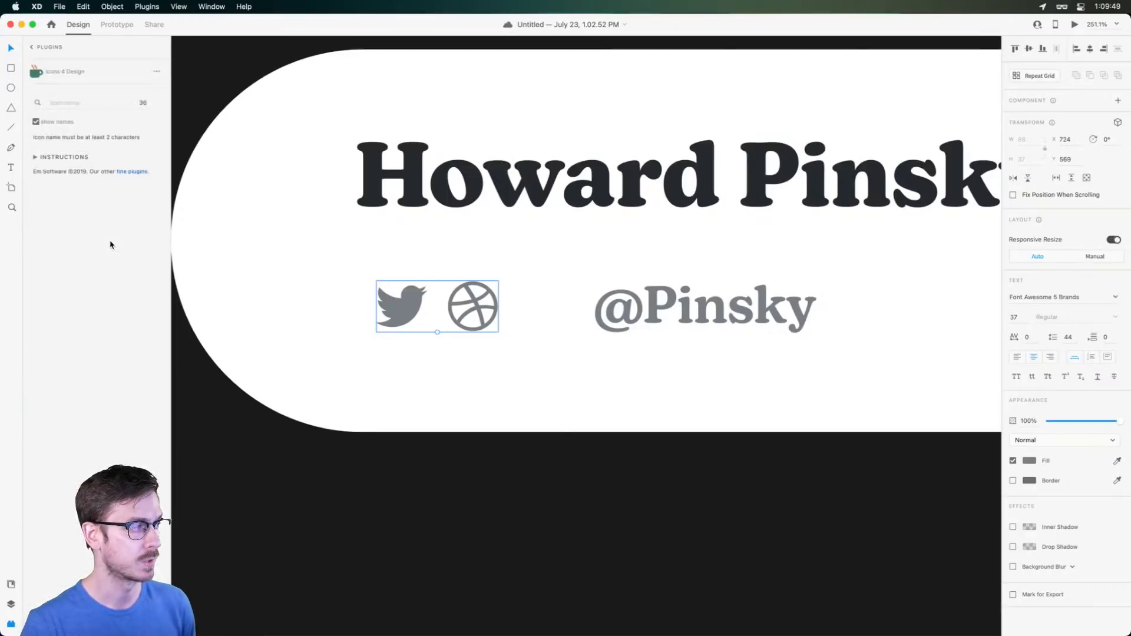
# Search the plugin for 'twitter' icons, then replace the query with 'dribbble'
pyautogui.click(77, 104)
pyautogui.write('twitter')
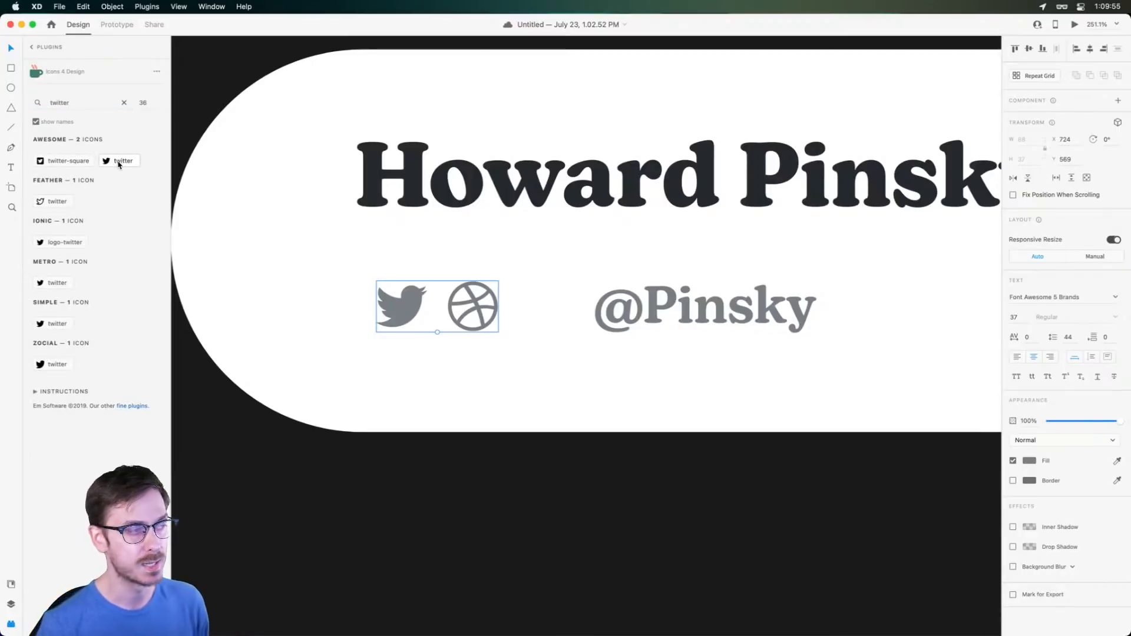
pyautogui.doubleClick(84, 104)
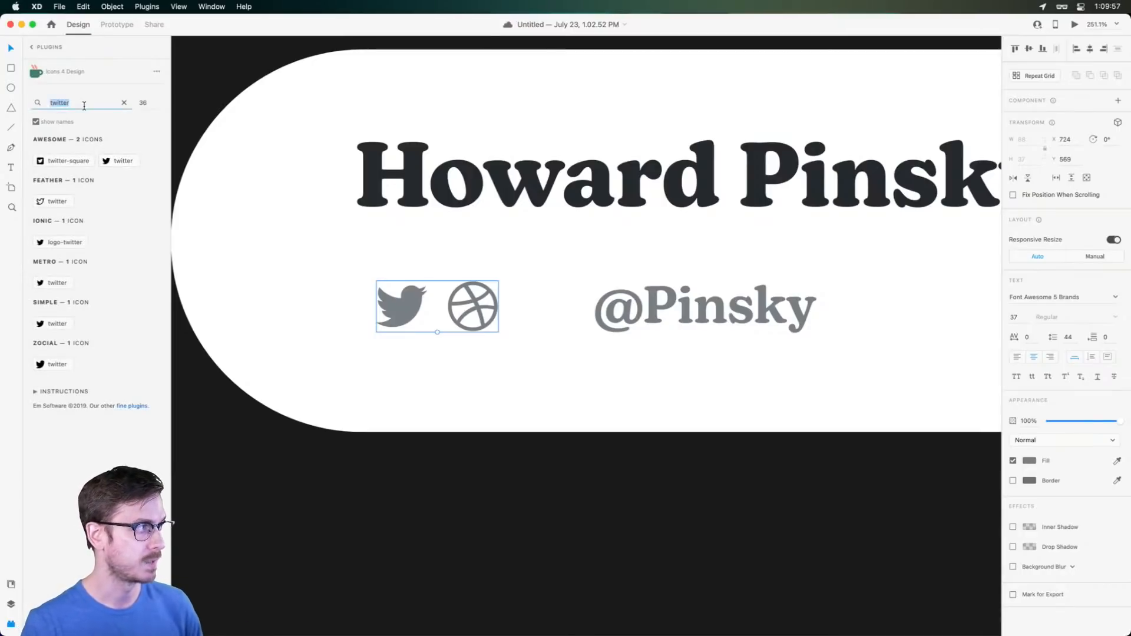
pyautogui.write('dribbble')
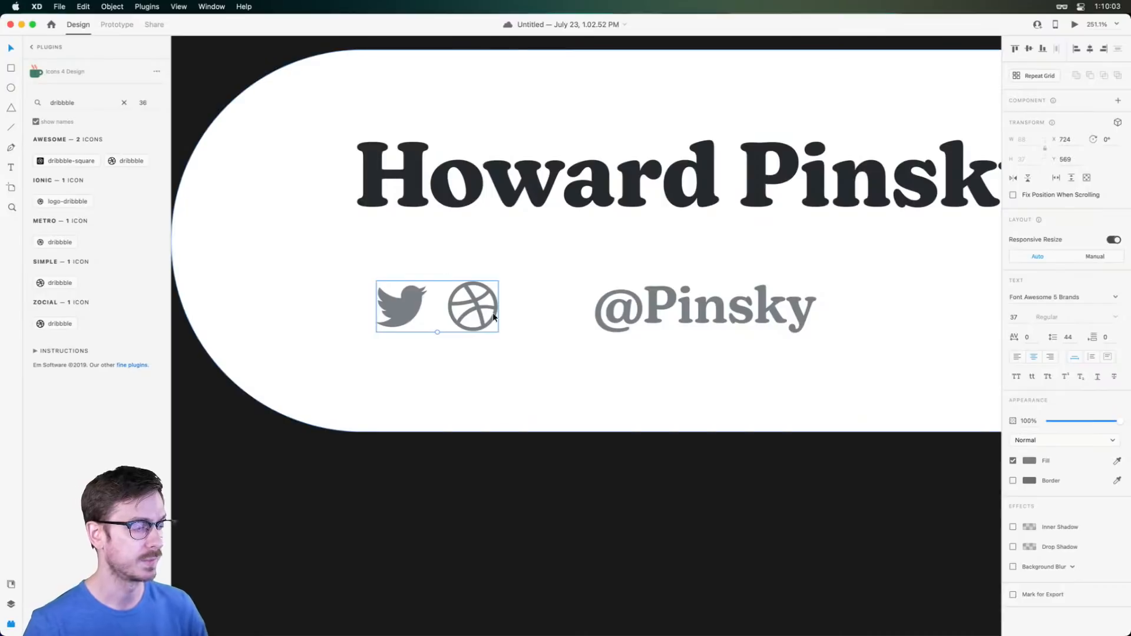
pyautogui.moveTo(473, 311); pyautogui.dragTo(447, 309)
pyautogui.moveTo(678, 310); pyautogui.dragTo(564, 279)
pyautogui.keyDown('shift'); pyautogui.click(459, 306); pyautogui.keyUp('shift')
pyautogui.keyDown('shift'); pyautogui.click(589, 192); pyautogui.keyUp('shift')
pyautogui.moveTo(591, 191); pyautogui.dragTo(592, 214)
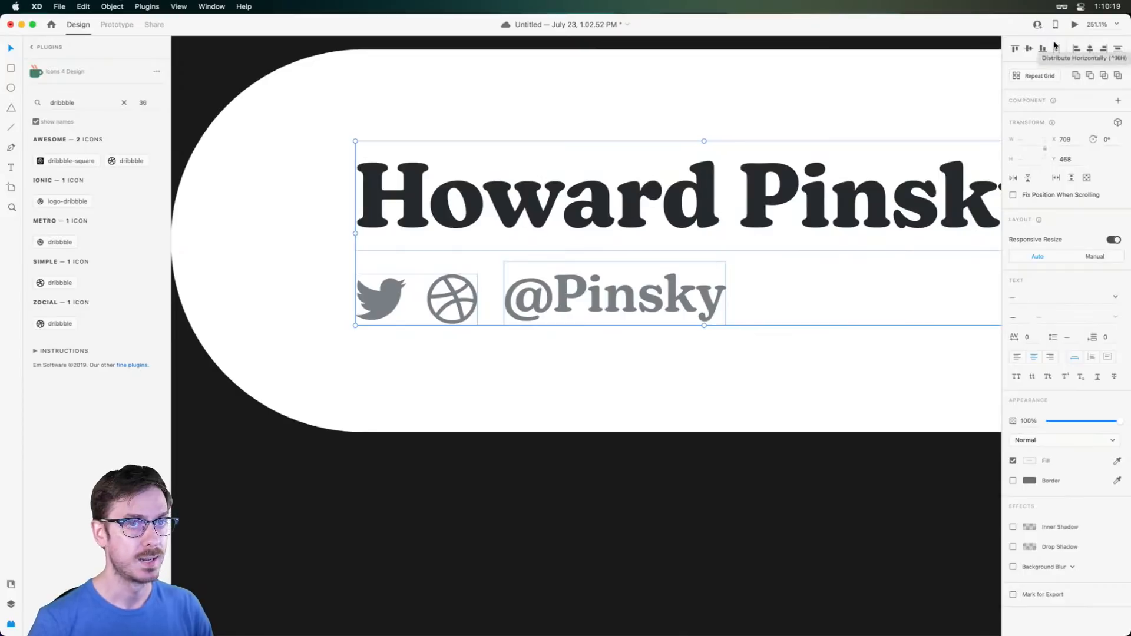
pyautogui.click(1075, 25)
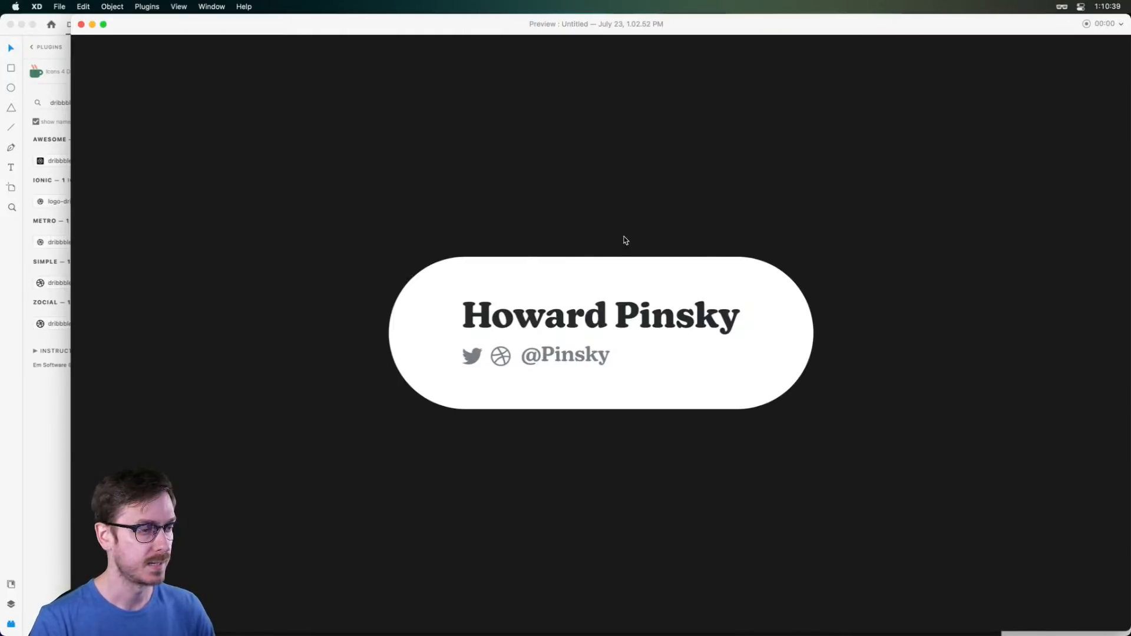
# Scale up the social icons and handle together and check them in preview
pyautogui.press('super+w')
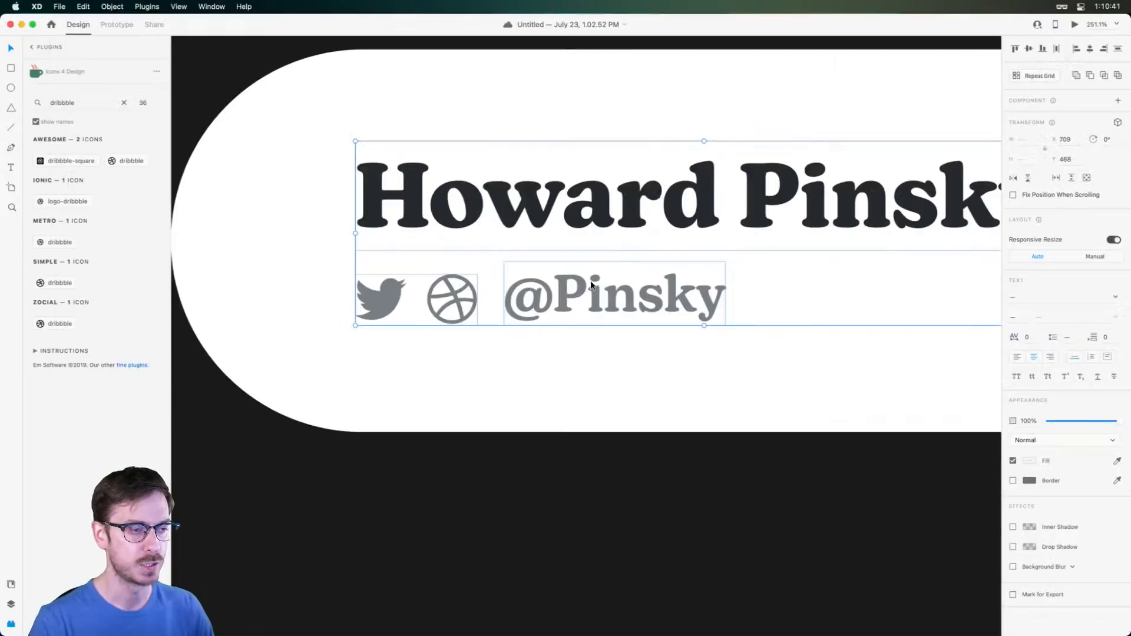
pyautogui.click(596, 310)
pyautogui.keyDown('shift'); pyautogui.click(448, 293); pyautogui.keyUp('shift')
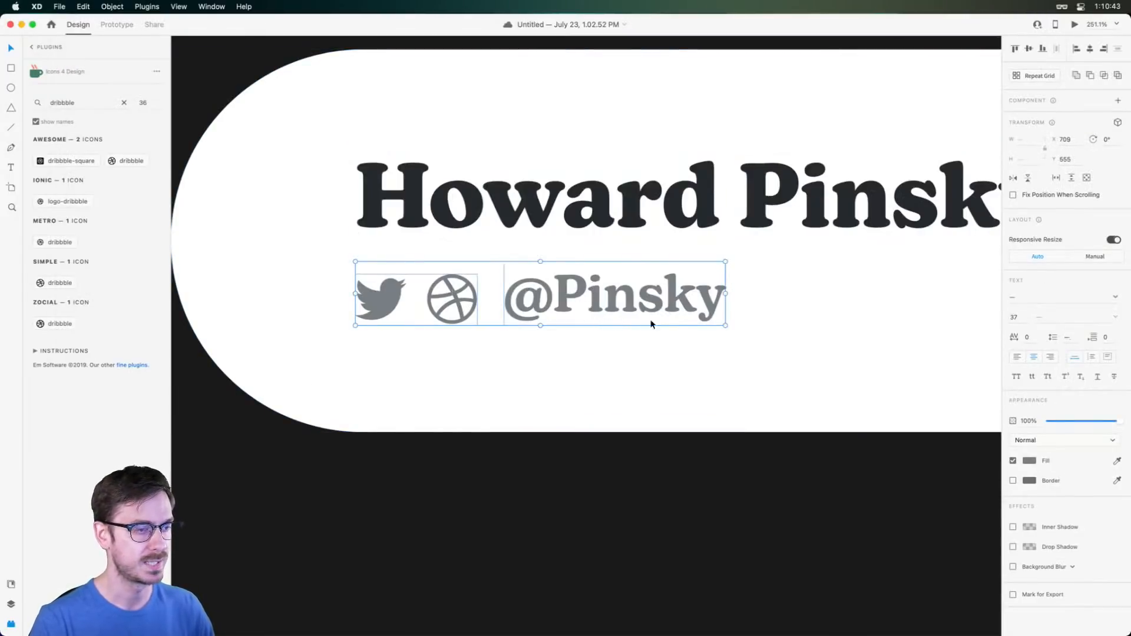
pyautogui.moveTo(724, 325); pyautogui.dragTo(809, 354)
pyautogui.press('super+Return')
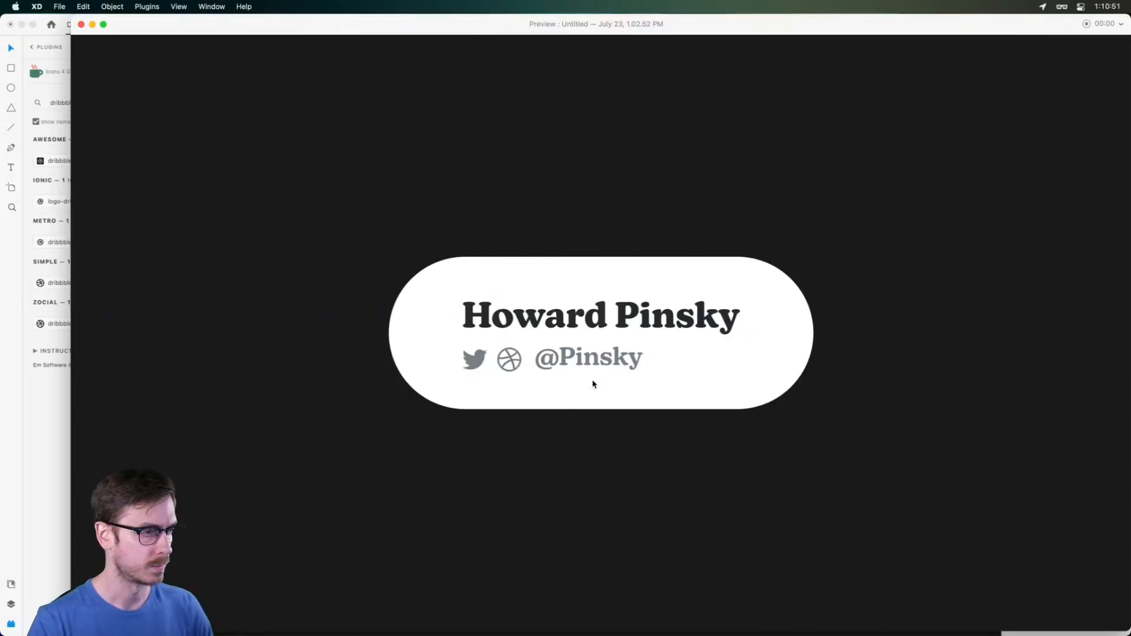
pyautogui.press('super+w')
# Add two horizontal guides around the row and shrink the icons to 32 pt between them
pyautogui.moveTo(494, 303)
pyautogui.mouseDown()
pyautogui.moveTo(634, 302)
pyautogui.moveTo(493, 301)
pyautogui.mouseUp()
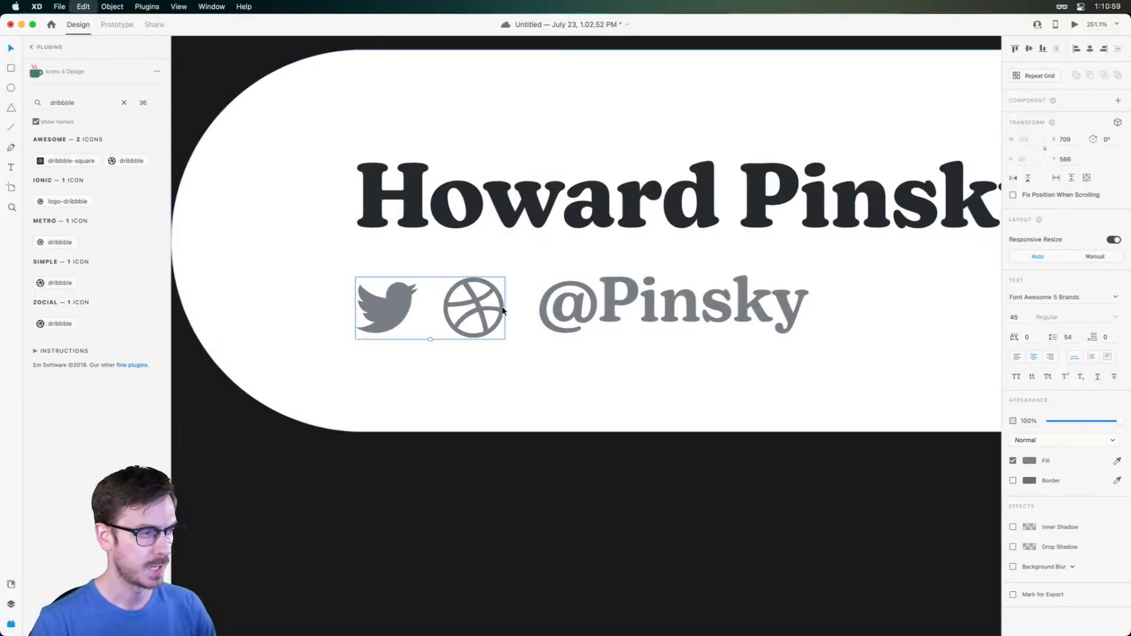
pyautogui.scroll(-5, 500, 311)
pyautogui.scroll(5, 501, 311)
pyautogui.moveTo(500, 61); pyautogui.dragTo(615, 496)
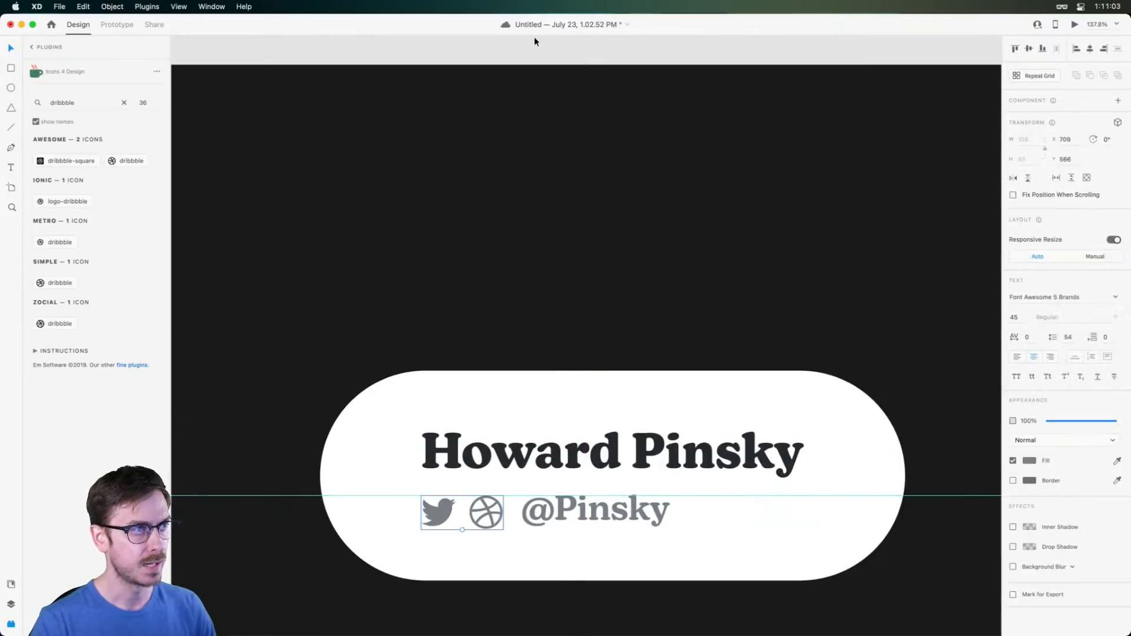
pyautogui.moveTo(530, 61); pyautogui.dragTo(475, 520)
pyautogui.scroll(5, 476, 519)
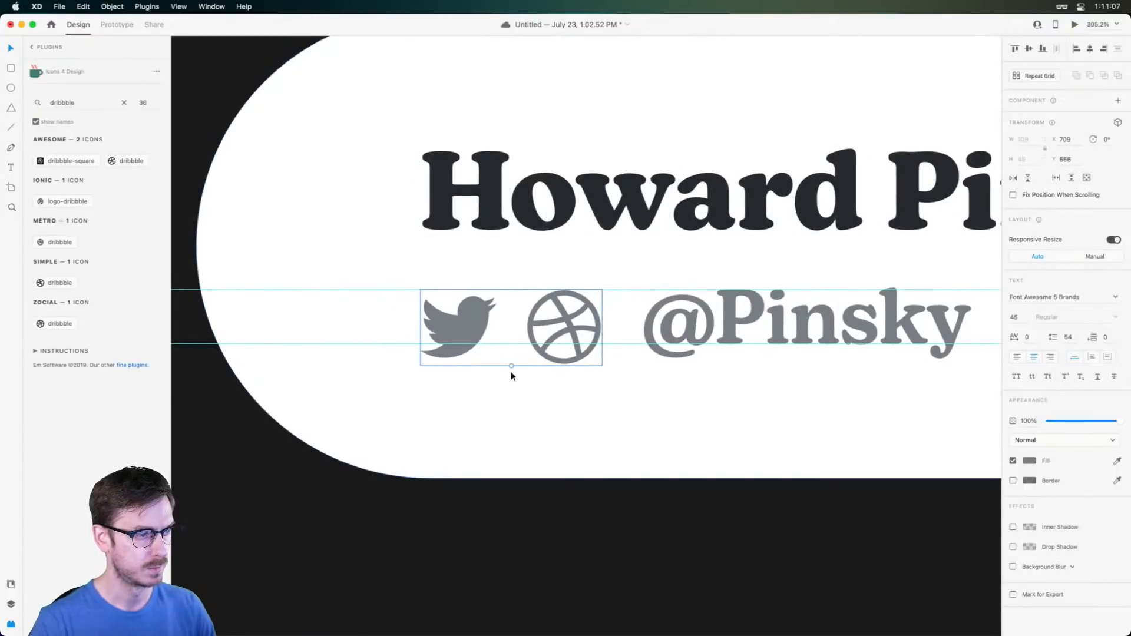
pyautogui.moveTo(512, 368); pyautogui.dragTo(516, 349)
# Try shrinking the @ inside the handle text, then undo the size change
pyautogui.doubleClick(662, 316)
pyautogui.click(673, 320)
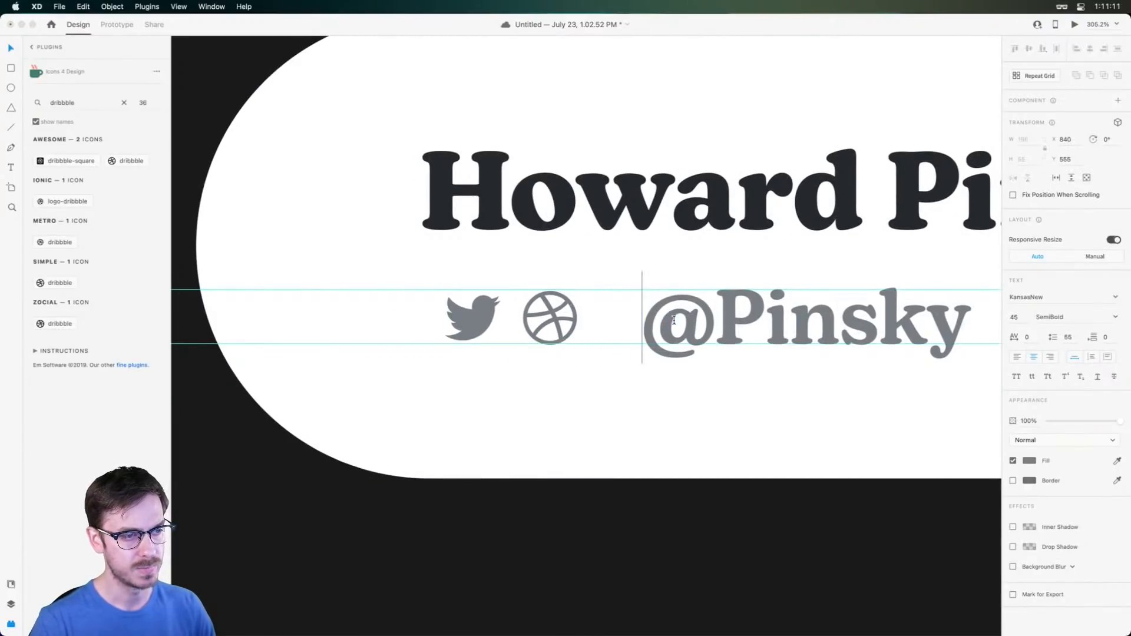
pyautogui.moveTo(711, 326); pyautogui.dragTo(586, 324)
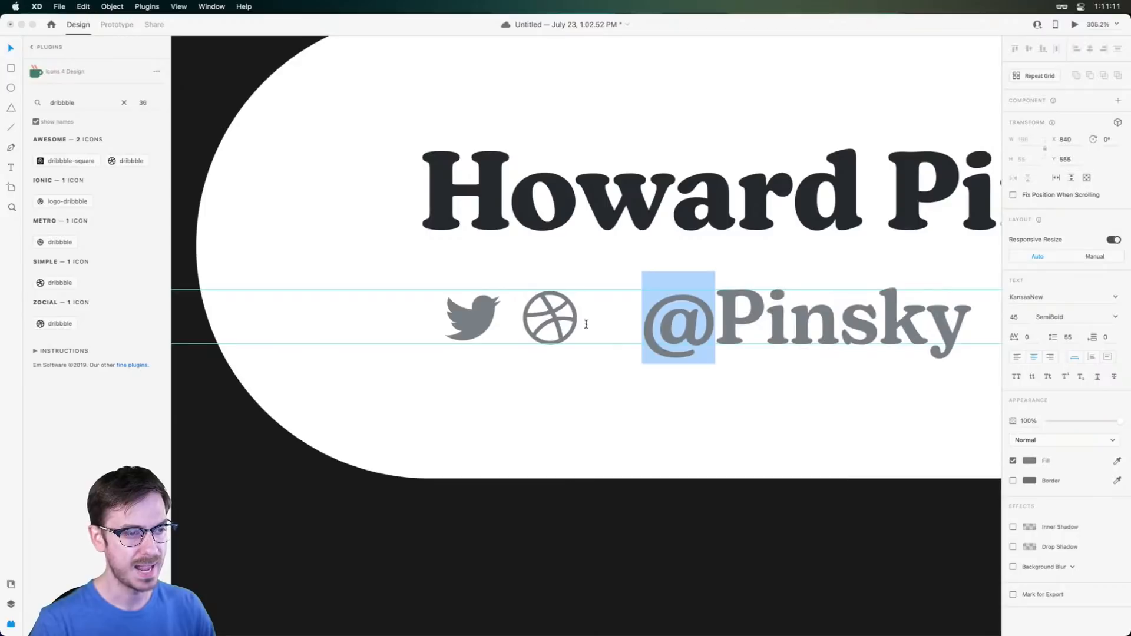
pyautogui.click(1030, 317)
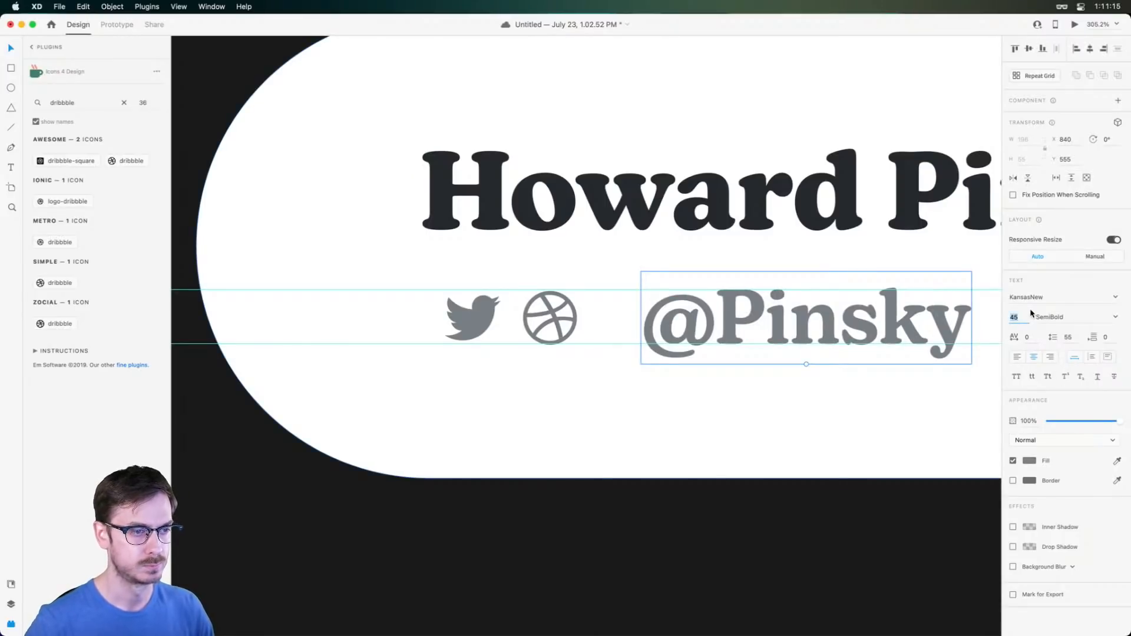
pyautogui.doubleClick(684, 330)
pyautogui.click(702, 326)
pyautogui.hotkey('shift', 'Left')
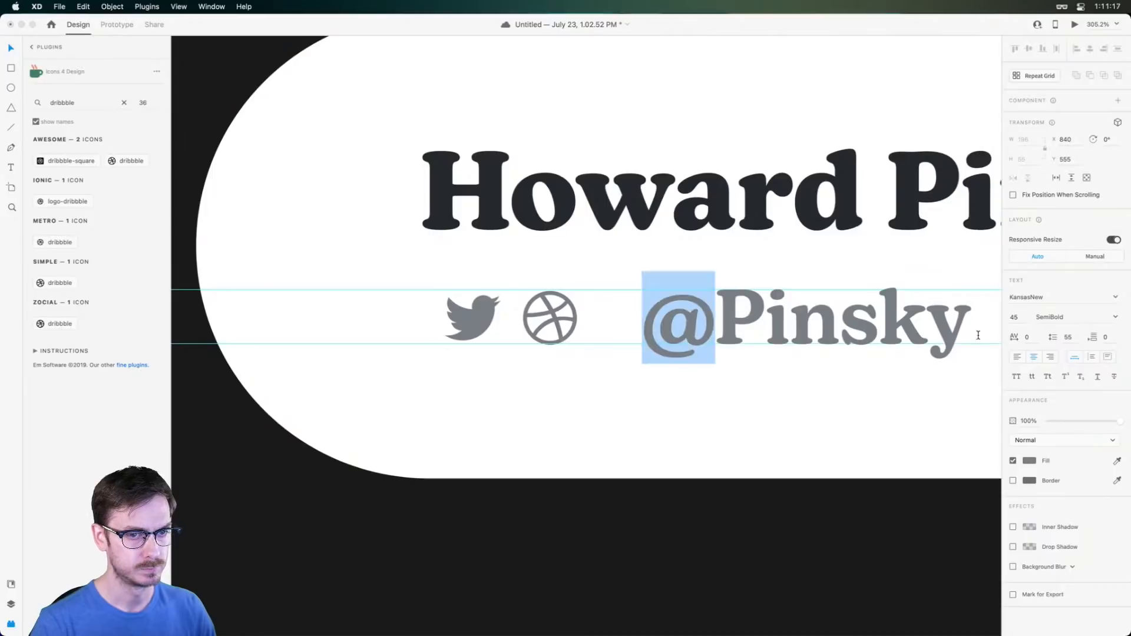
pyautogui.click(1016, 319)
pyautogui.press('Down')
pyautogui.press('Down')
pyautogui.press('Down')
pyautogui.press('Down')
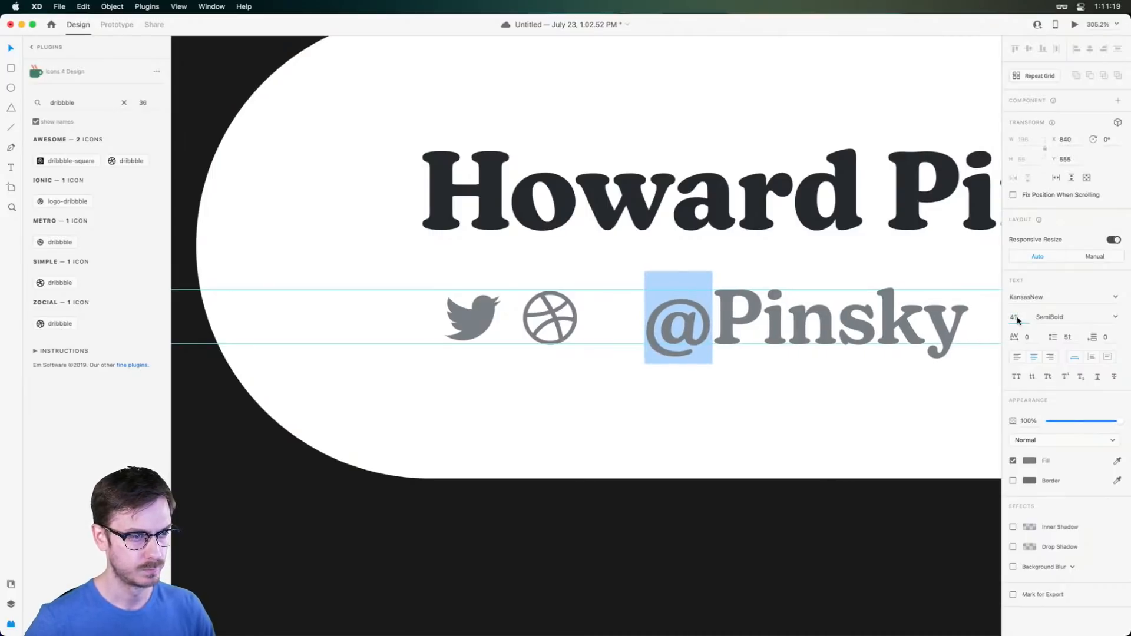
pyautogui.press('Down')
pyautogui.press('Down')
pyautogui.press('Escape')
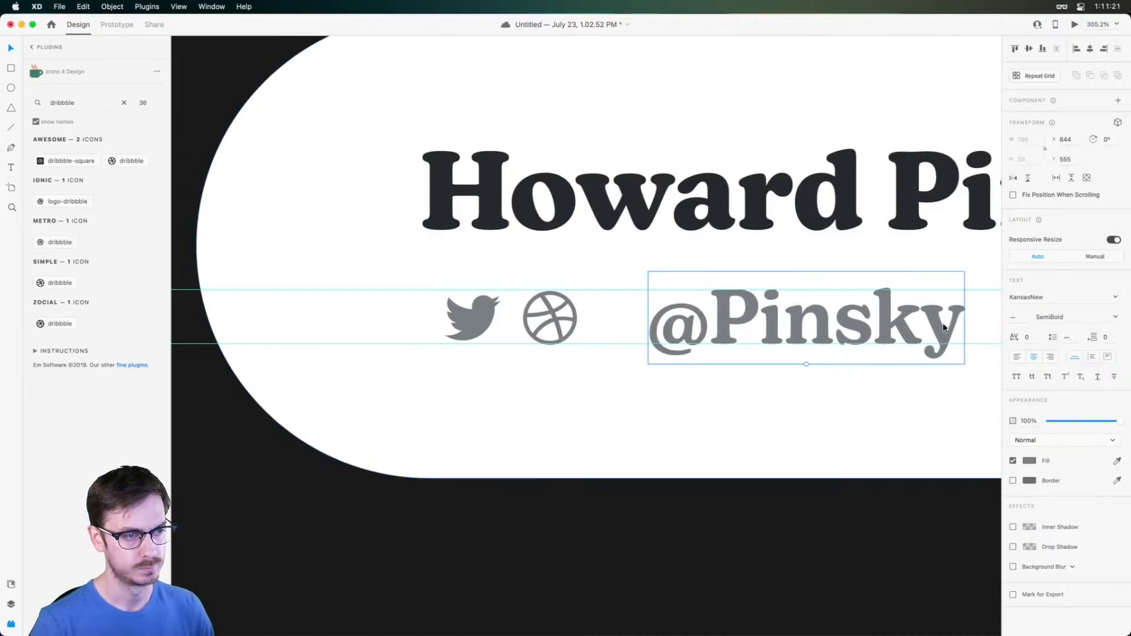
pyautogui.press('super+z')
# Remove the @ from the handle and make it a separate, slightly smaller text copy
pyautogui.doubleClick(693, 333)
pyautogui.moveTo(712, 329); pyautogui.dragTo(617, 328)
pyautogui.press('super+c')
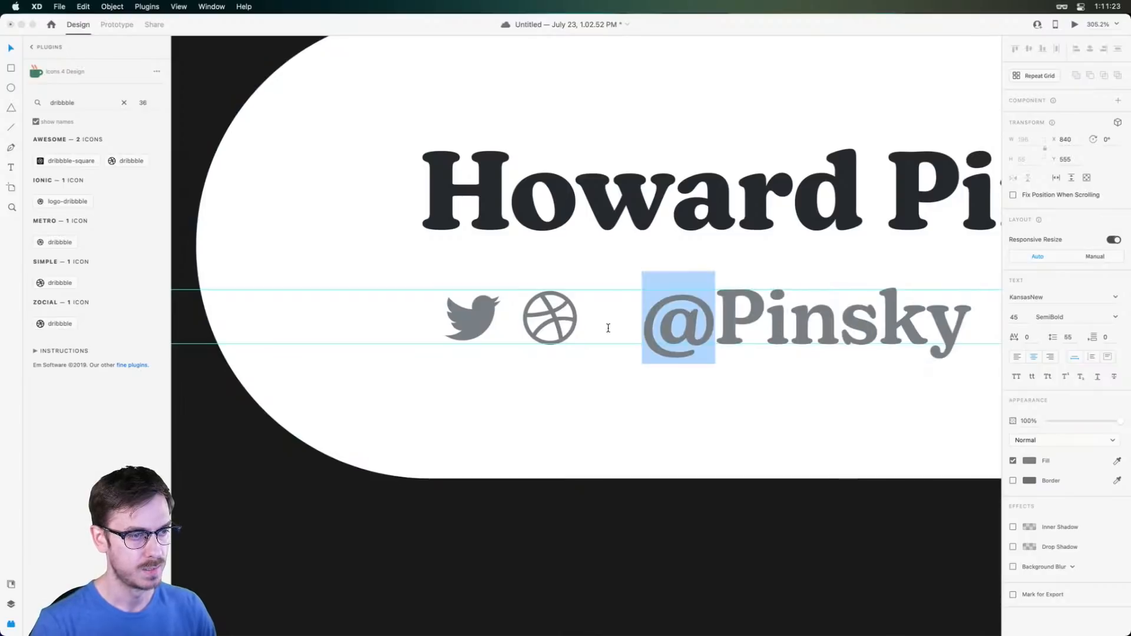
pyautogui.press('BackSpace')
pyautogui.press('Escape')
pyautogui.moveTo(777, 316); pyautogui.dragTo(729, 316)
pyautogui.doubleClick(676, 315)
pyautogui.press('super+v')
pyautogui.press('Escape')
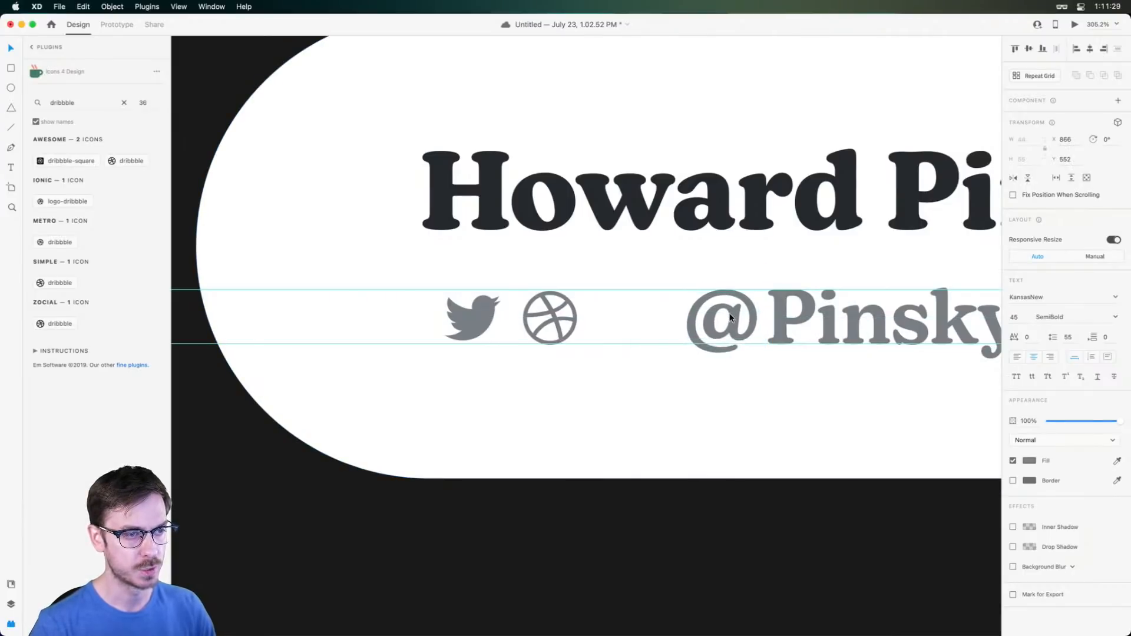
pyautogui.moveTo(722, 355); pyautogui.dragTo(724, 353)
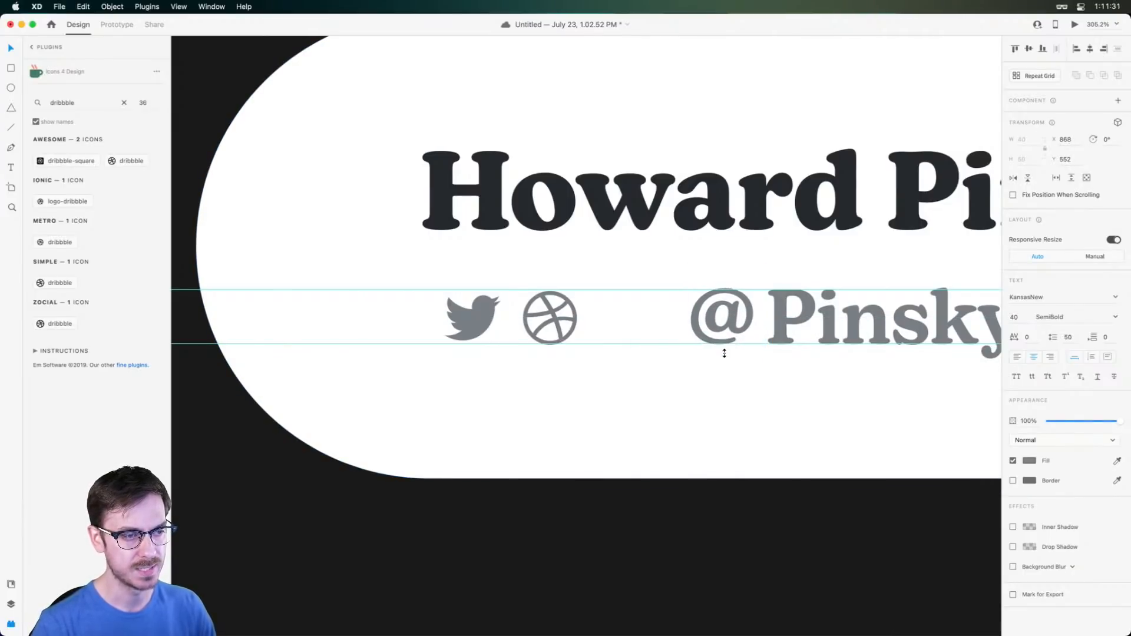
pyautogui.press('Down')
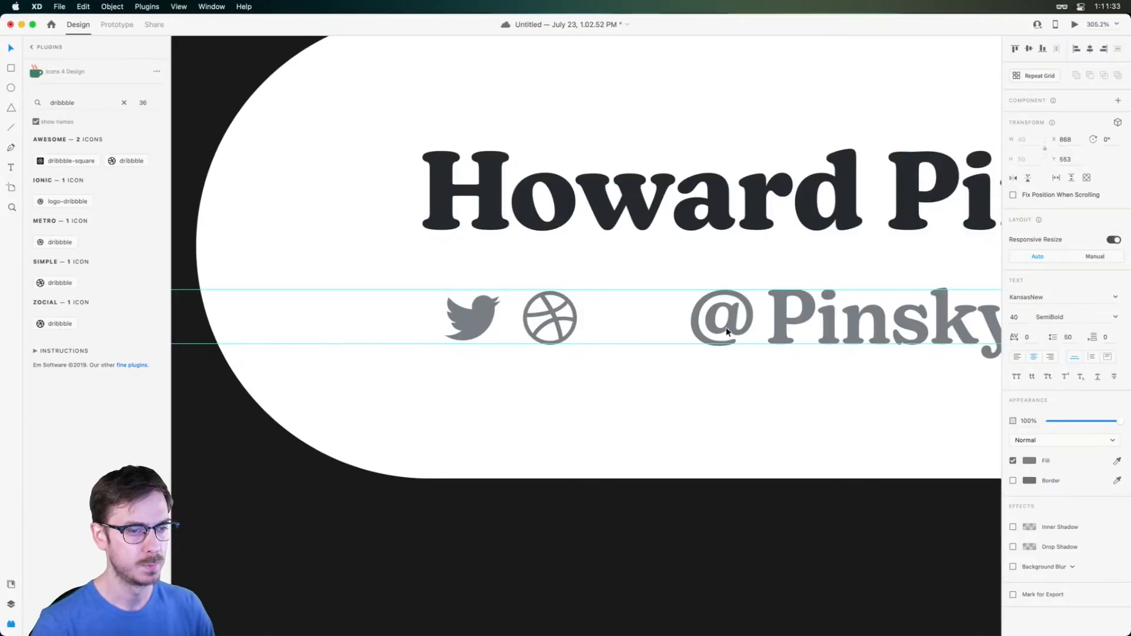
pyautogui.moveTo(723, 352); pyautogui.dragTo(725, 351)
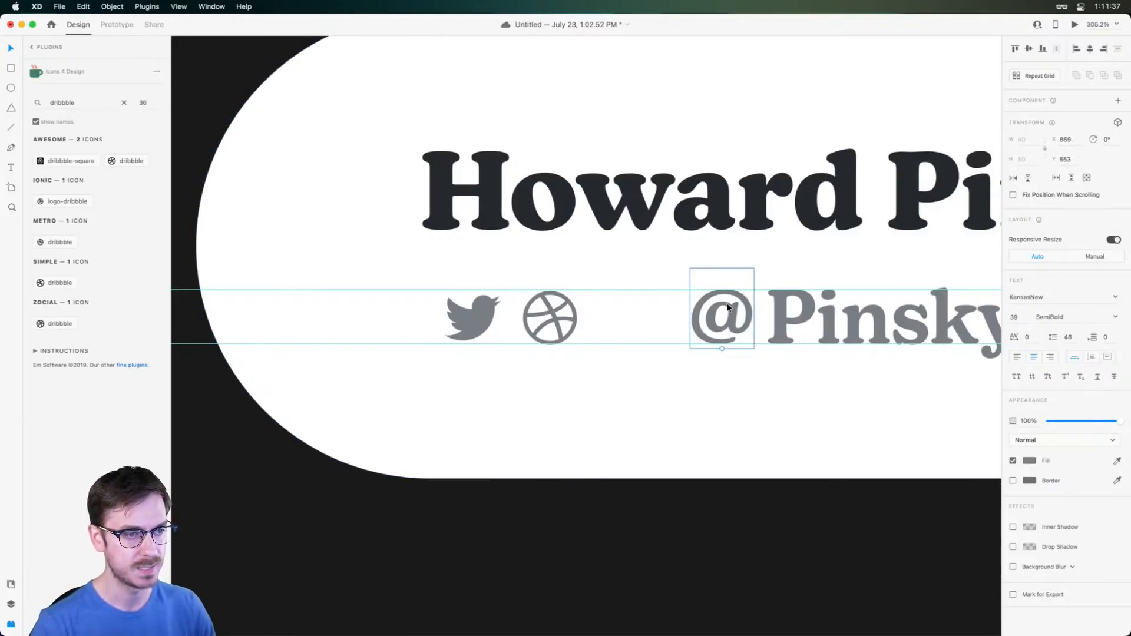
# Align the icons, @ and 39-pt handle at X 709 with the name's left edge
pyautogui.keyDown('shift'); pyautogui.click(811, 320); pyautogui.keyUp('shift')
pyautogui.moveTo(810, 320); pyautogui.dragTo(754, 320)
pyautogui.click(581, 308)
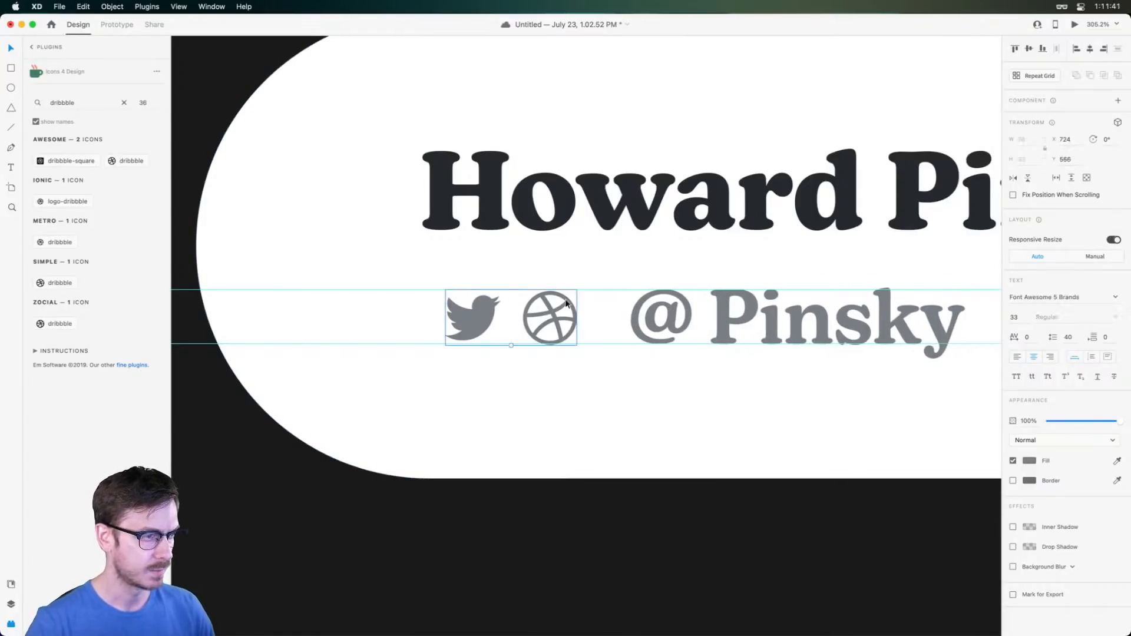
pyautogui.click(660, 312)
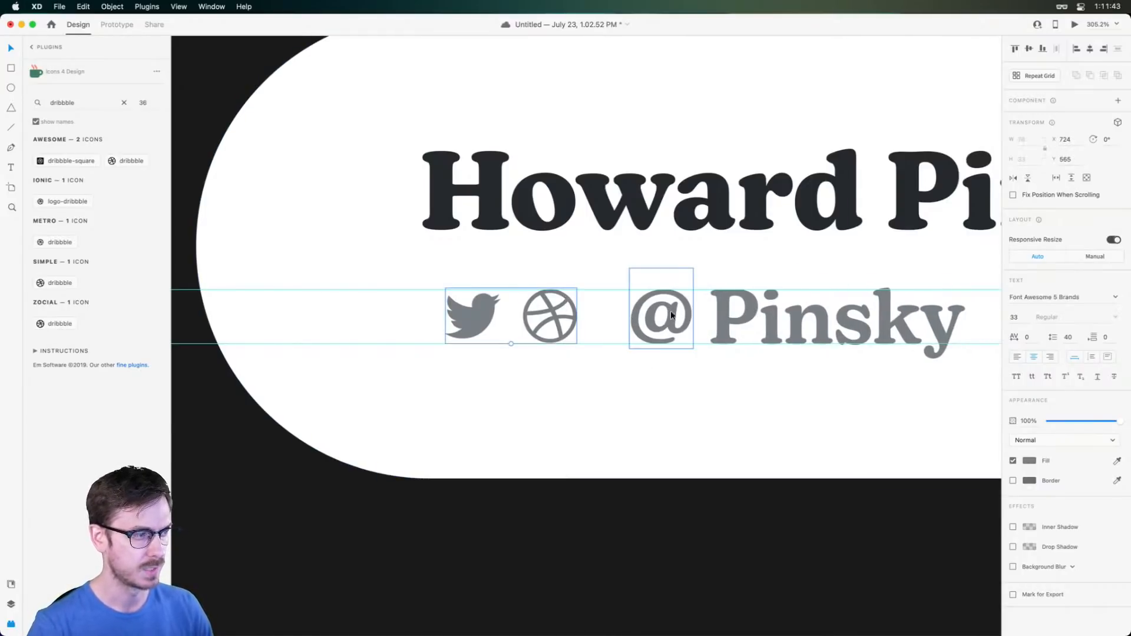
pyautogui.keyDown('shift'); pyautogui.click(787, 323); pyautogui.keyUp('shift')
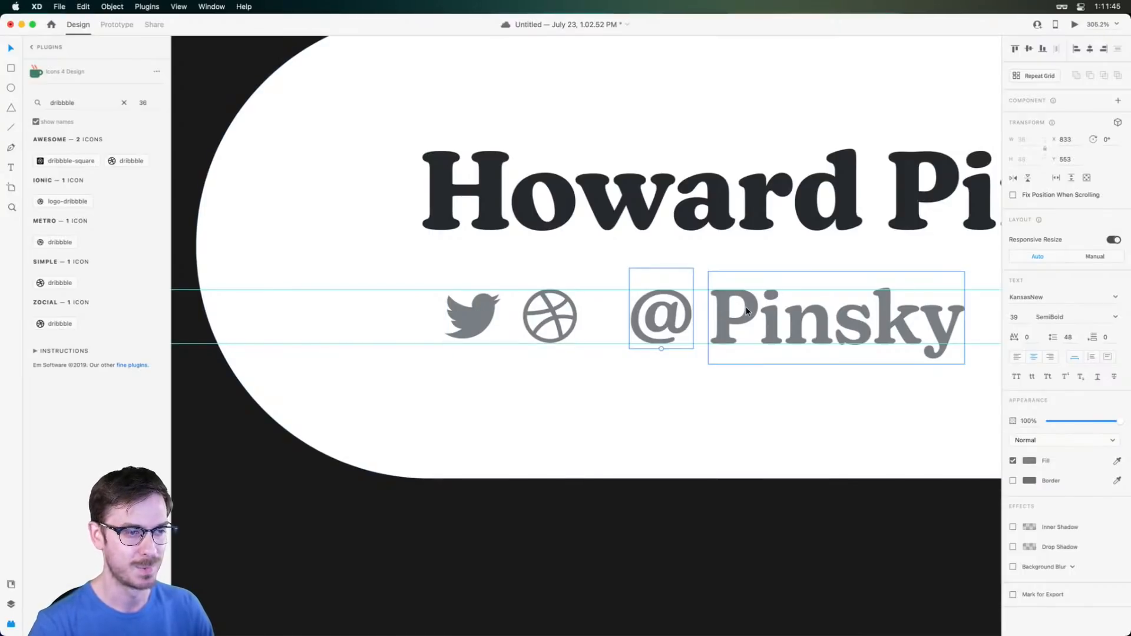
pyautogui.moveTo(787, 323); pyautogui.dragTo(688, 318)
pyautogui.keyDown('shift'); pyautogui.click(557, 314); pyautogui.keyUp('shift')
pyautogui.press('super+Return')
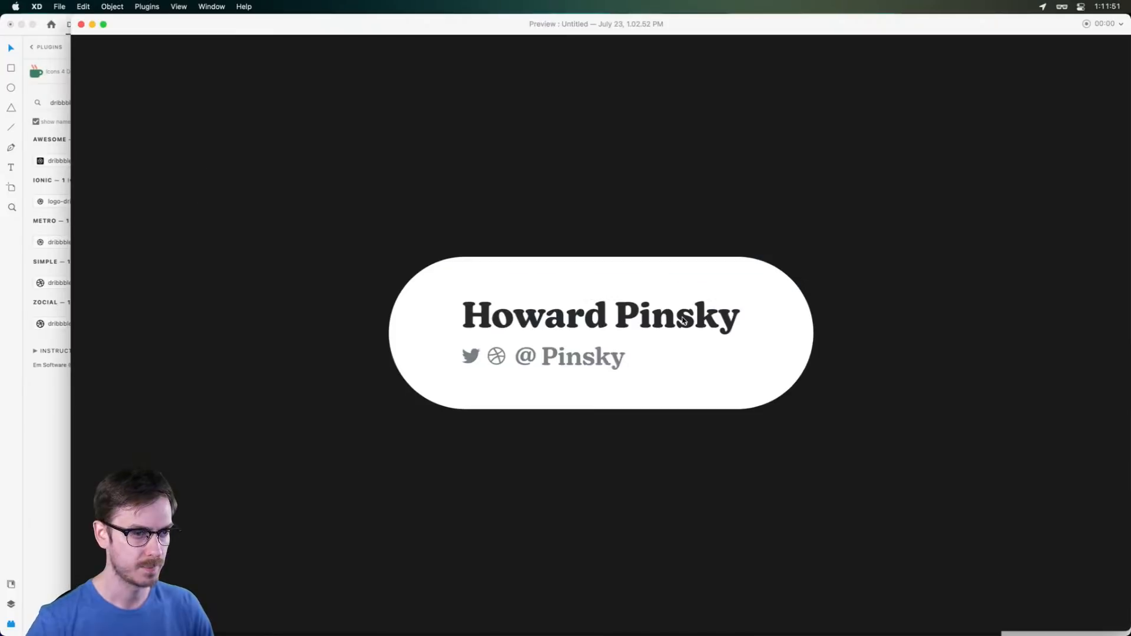
pyautogui.press('super+w')
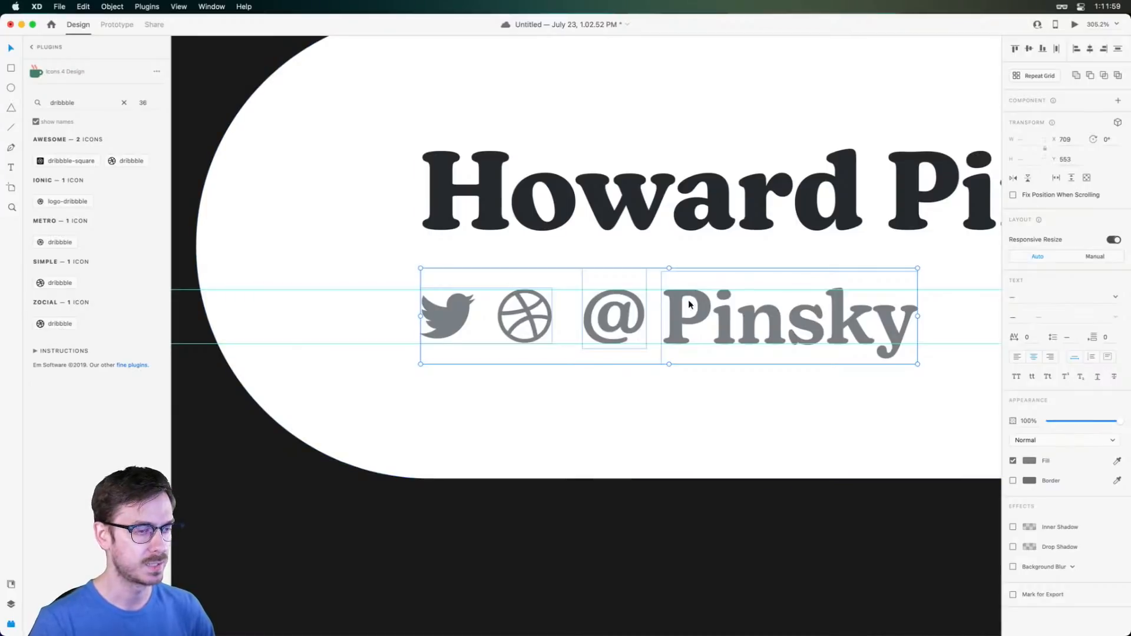
pyautogui.scroll(-5, 672, 307)
# Move the card up-left, browse Font Awesome 6 duotone icons in Nucleo, then hide Nucleo
pyautogui.moveTo(781, 174); pyautogui.dragTo(687, 168)
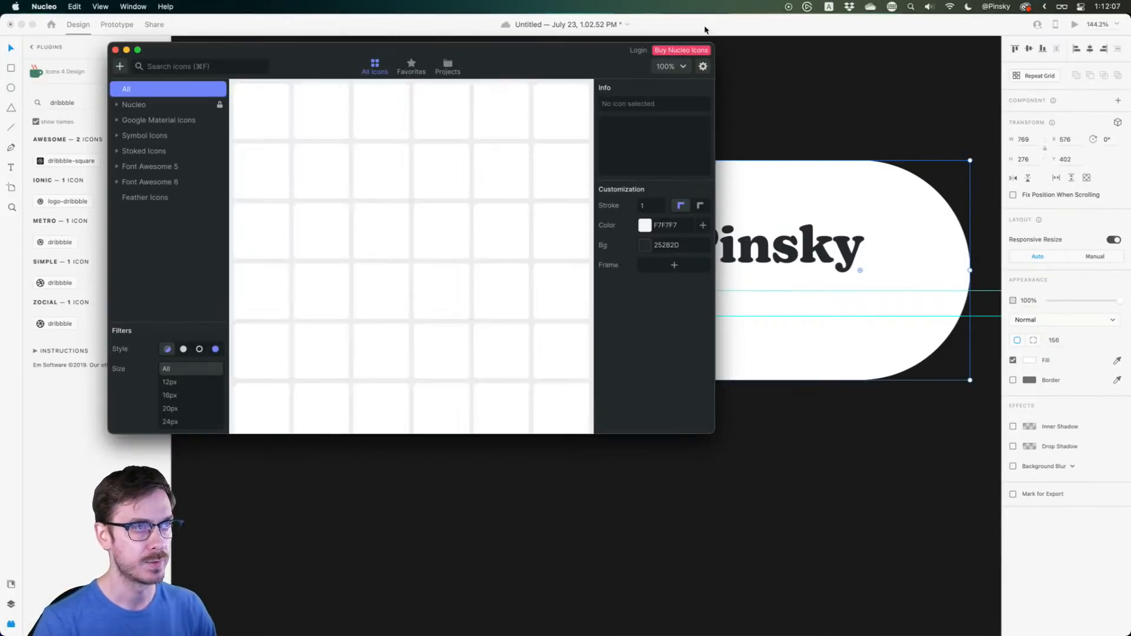
pyautogui.moveTo(598, 53); pyautogui.dragTo(836, 97)
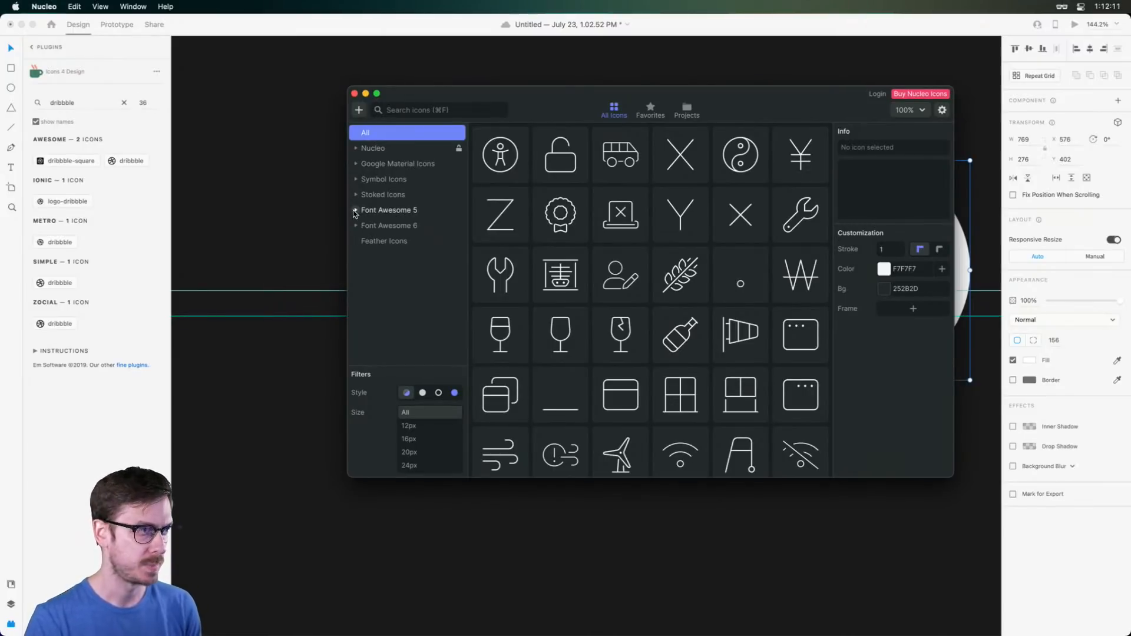
pyautogui.click(361, 227)
pyautogui.click(357, 226)
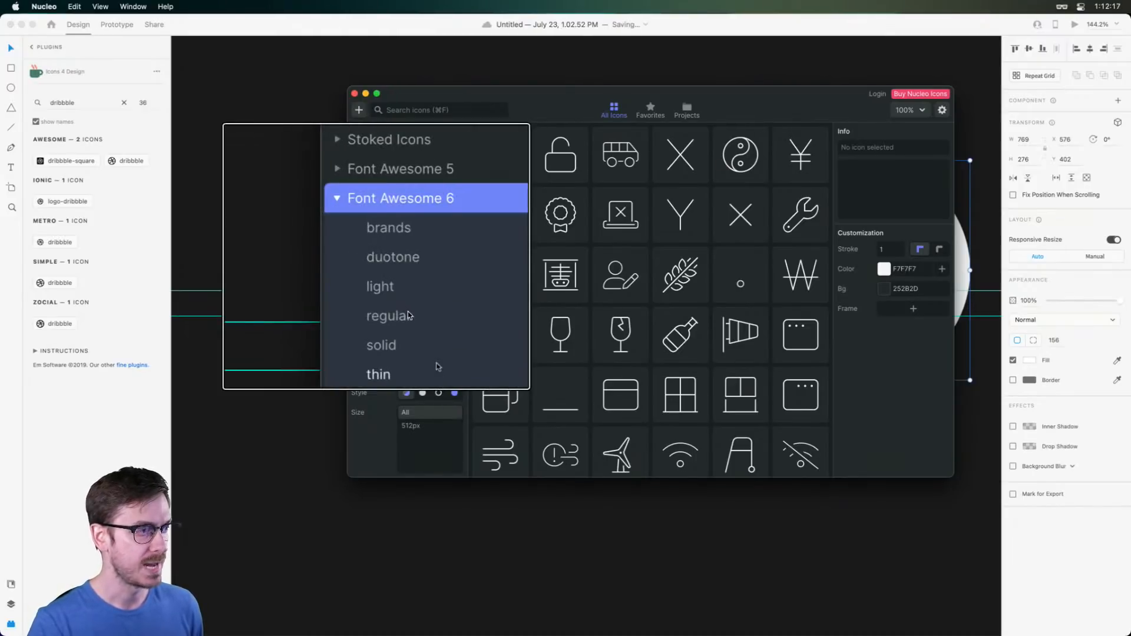
pyautogui.click(404, 257)
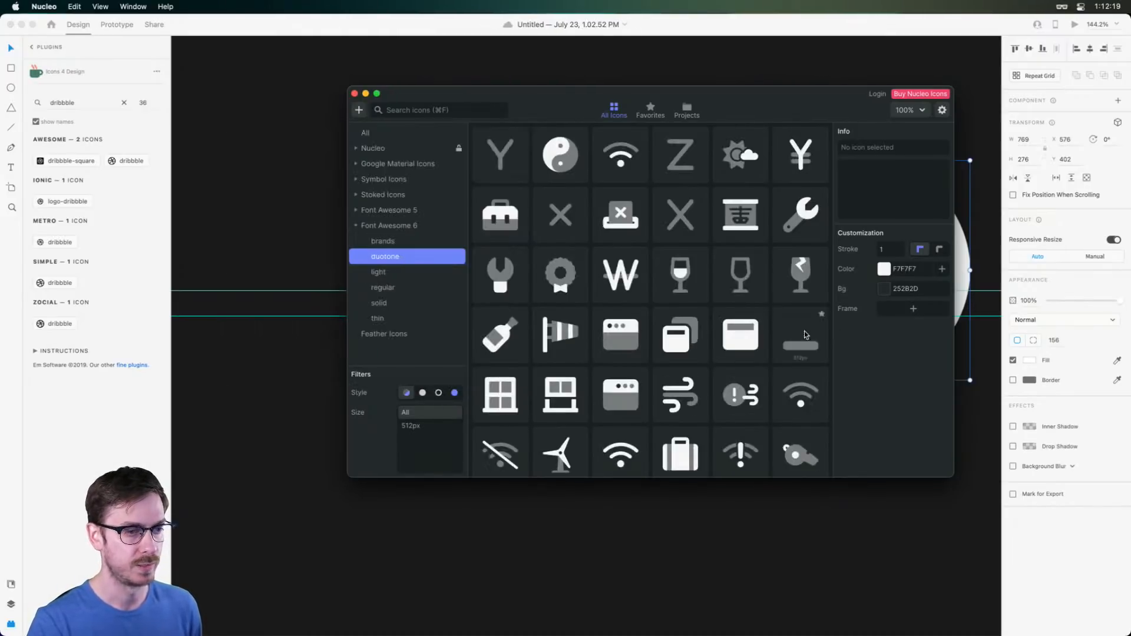
pyautogui.scroll(20, 750, 329)
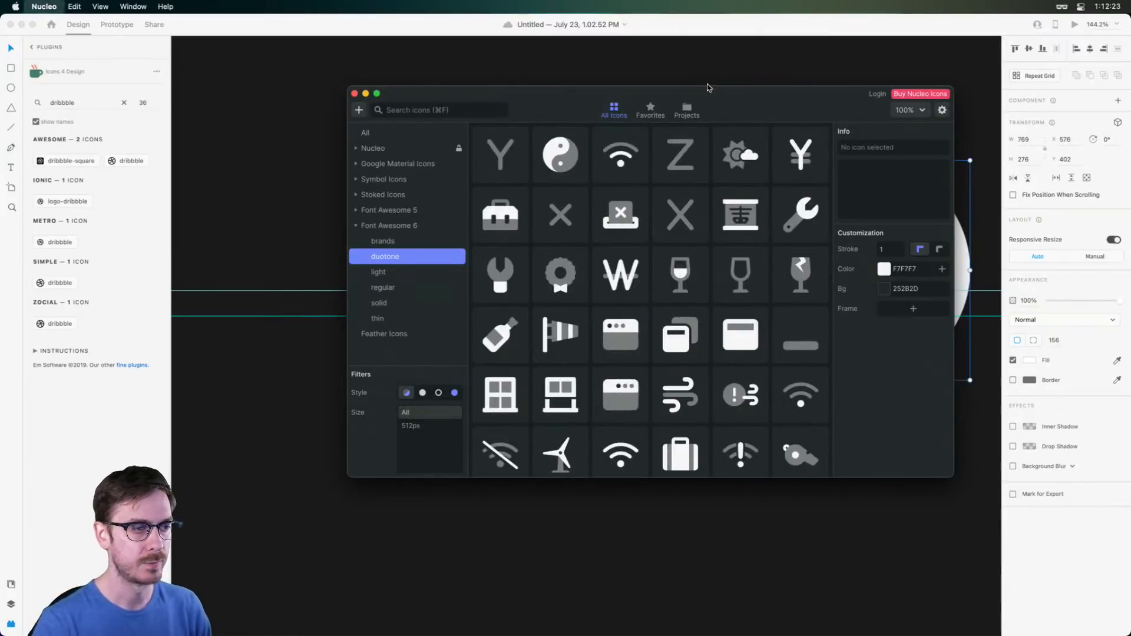
pyautogui.press('super+Tab')
pyautogui.scroll(-1, 606, 268)
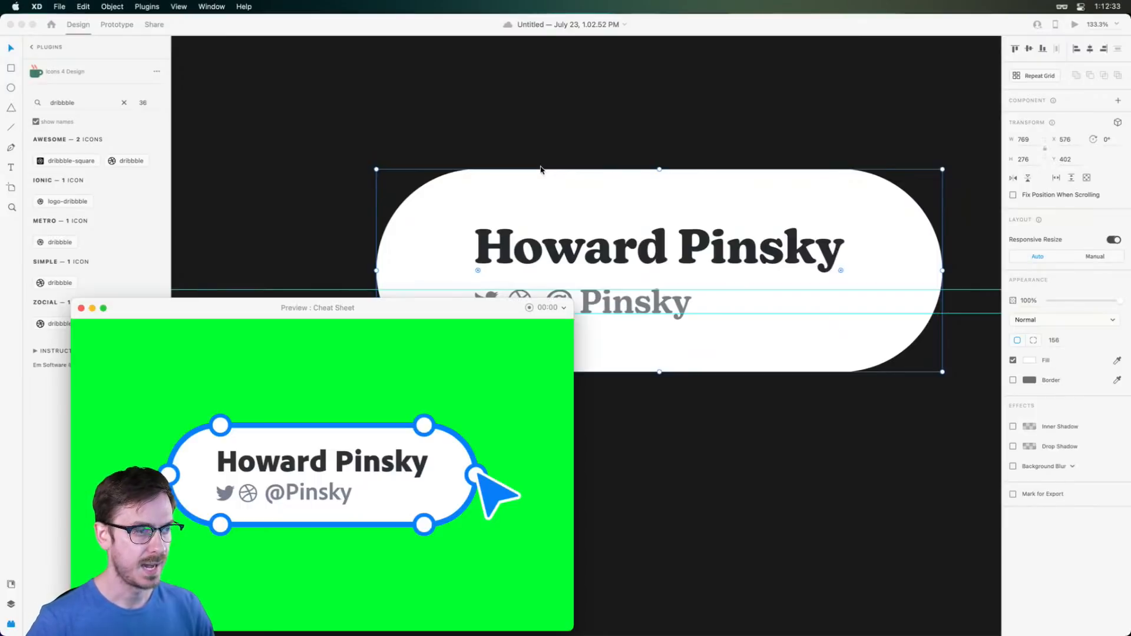
# Select the name, handle and icons and nudge them to line up at X 709
pyautogui.press('super+Return')
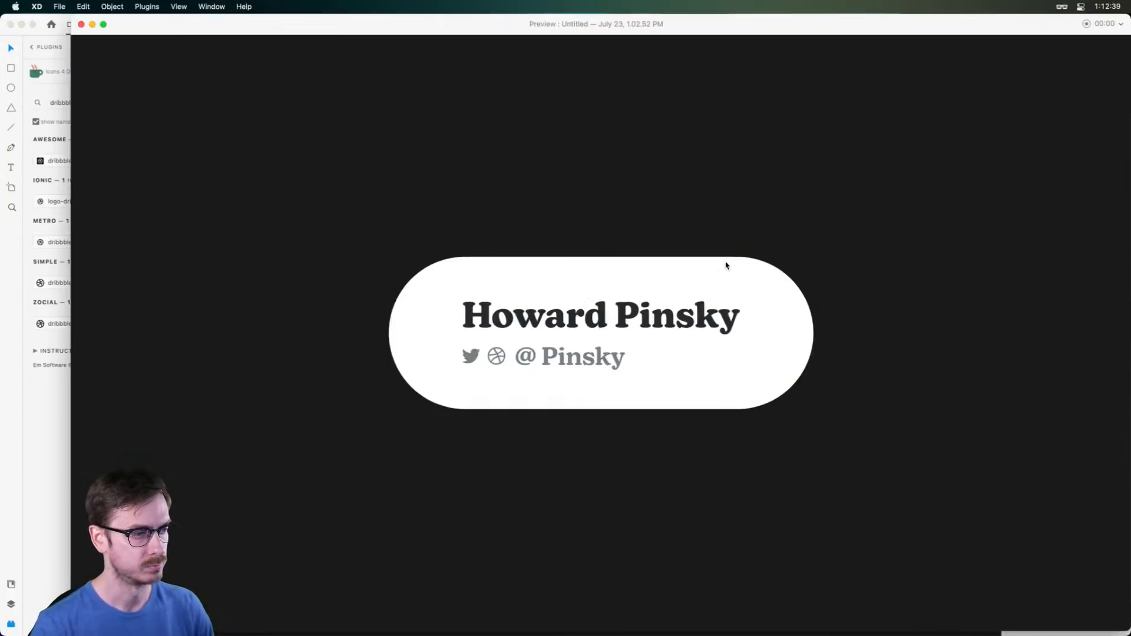
pyautogui.press('super+w')
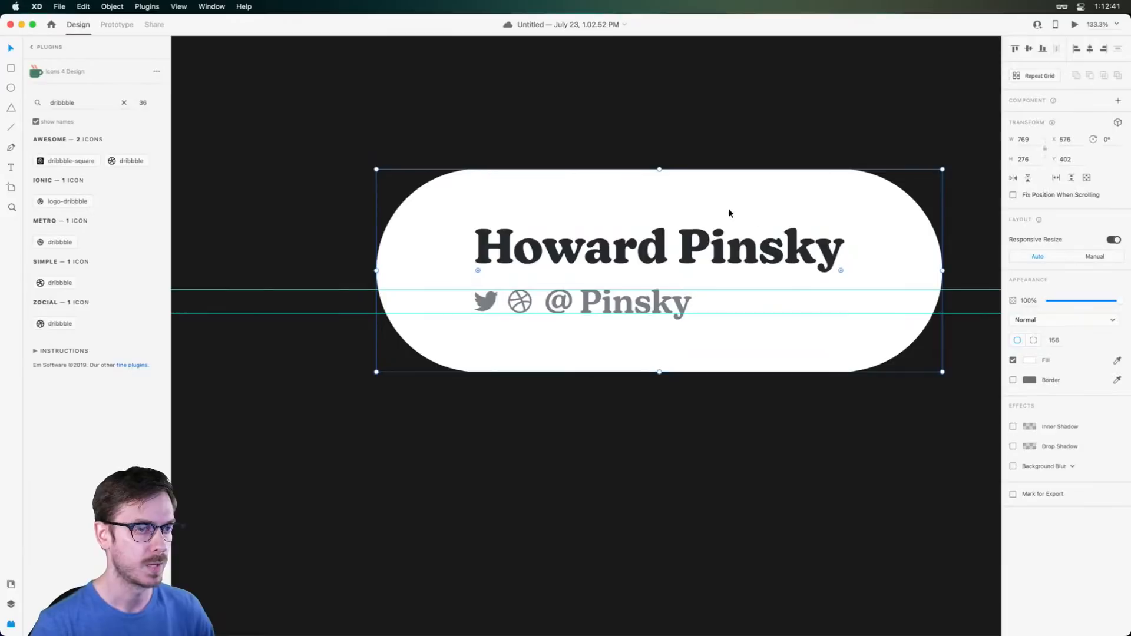
pyautogui.doubleClick(684, 244)
pyautogui.keyDown('shift'); pyautogui.click(662, 304); pyautogui.keyUp('shift')
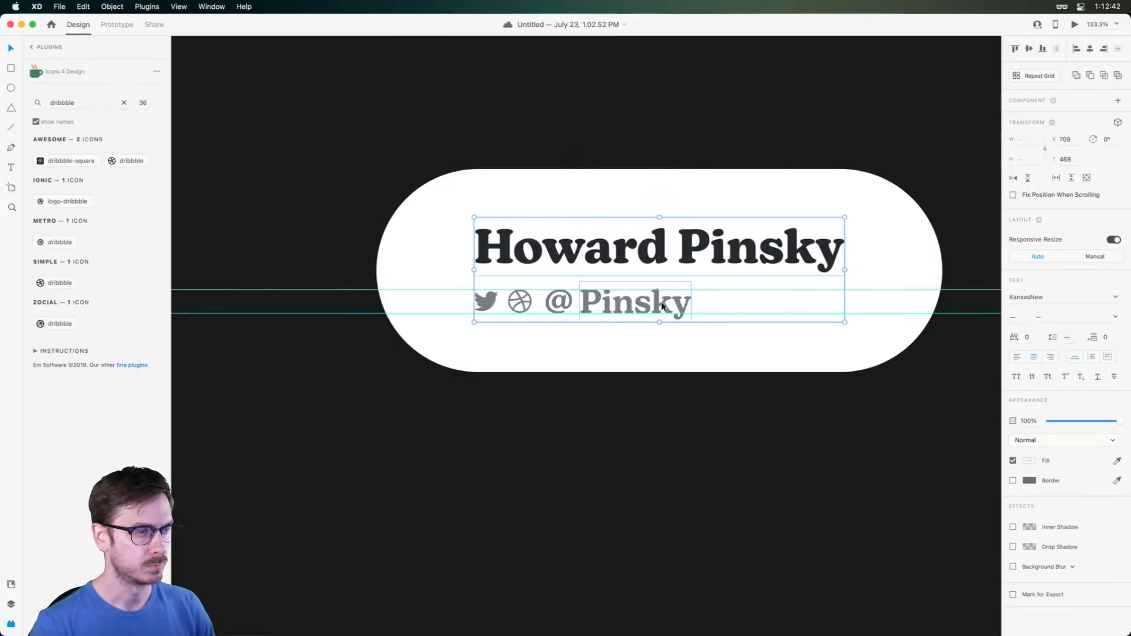
pyautogui.moveTo(606, 303); pyautogui.dragTo(602, 303)
pyautogui.press('super+z')
pyautogui.keyDown('shift'); pyautogui.click(520, 301); pyautogui.keyUp('shift')
pyautogui.press('Right')
pyautogui.press('Right')
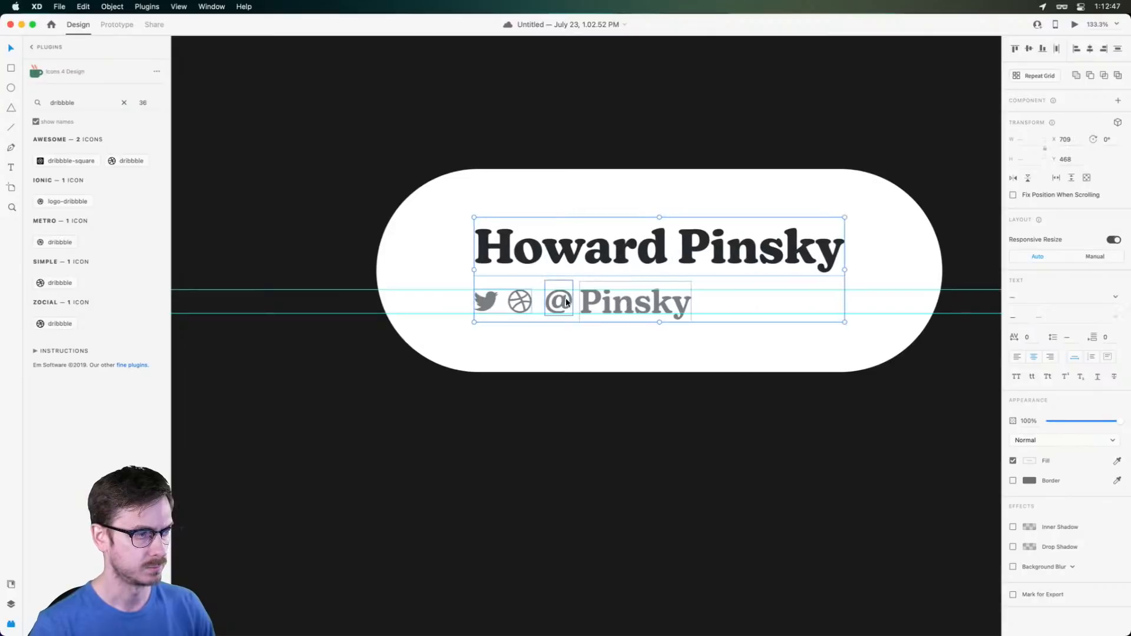
pyautogui.press('Right')
pyautogui.press('Right')
pyautogui.moveTo(626, 299); pyautogui.dragTo(624, 300)
# Group the name, handle and icons and name the group 'Text'
pyautogui.press('super+y')
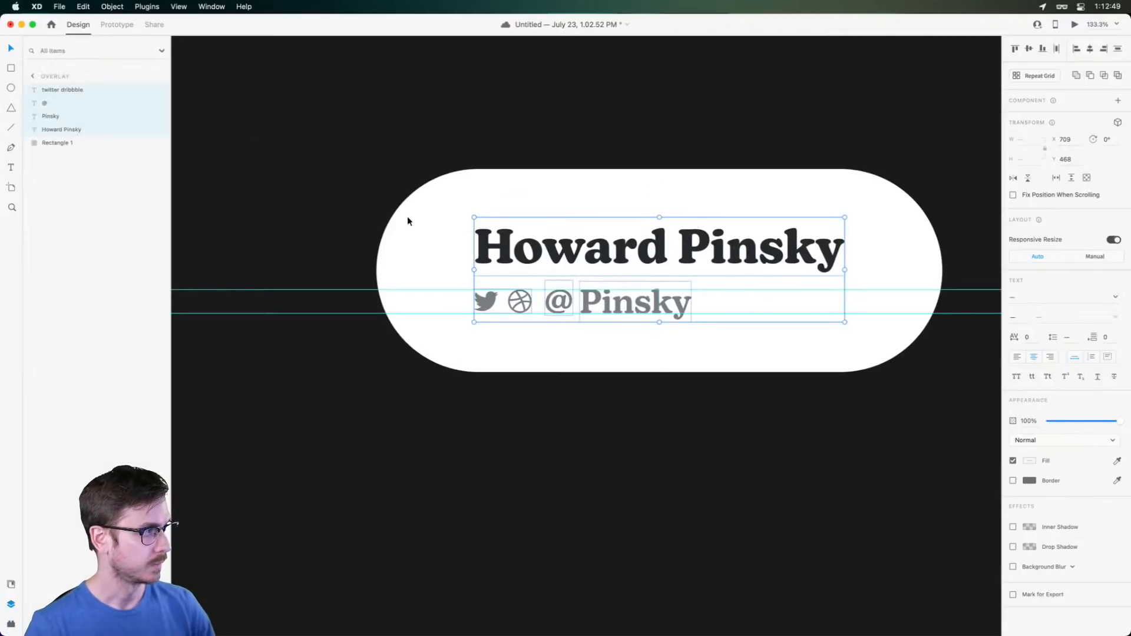
pyautogui.press('super+g')
pyautogui.doubleClick(59, 90)
pyautogui.write('Text')
pyautogui.press('Return')
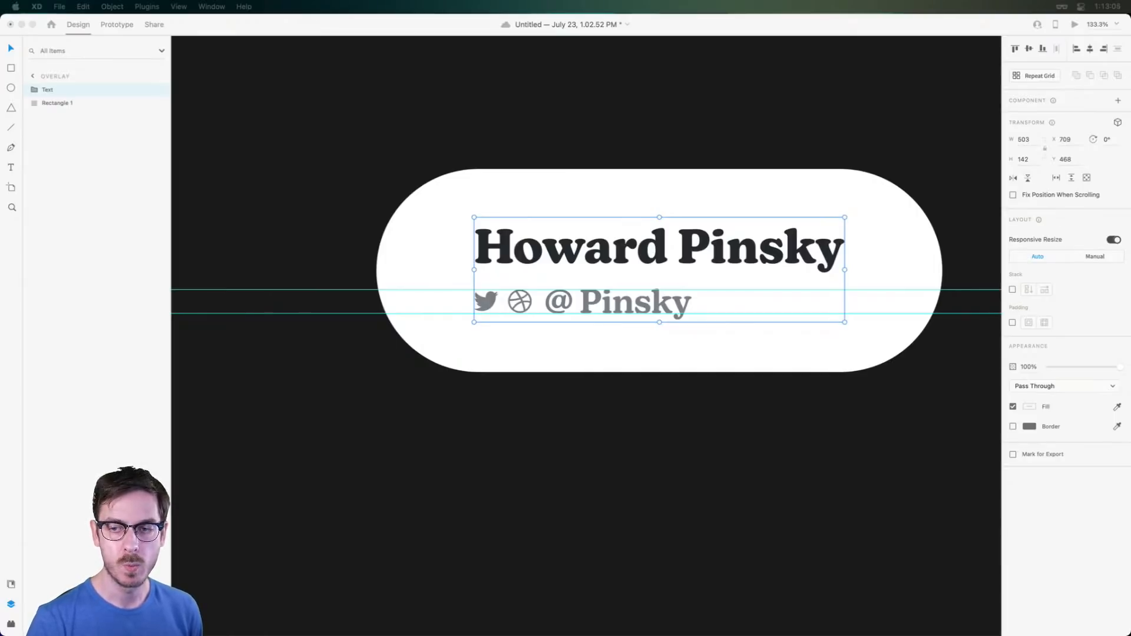
# Save the name overlay document and select the white pill shape
pyautogui.click(589, 230)
pyautogui.press('super+s')
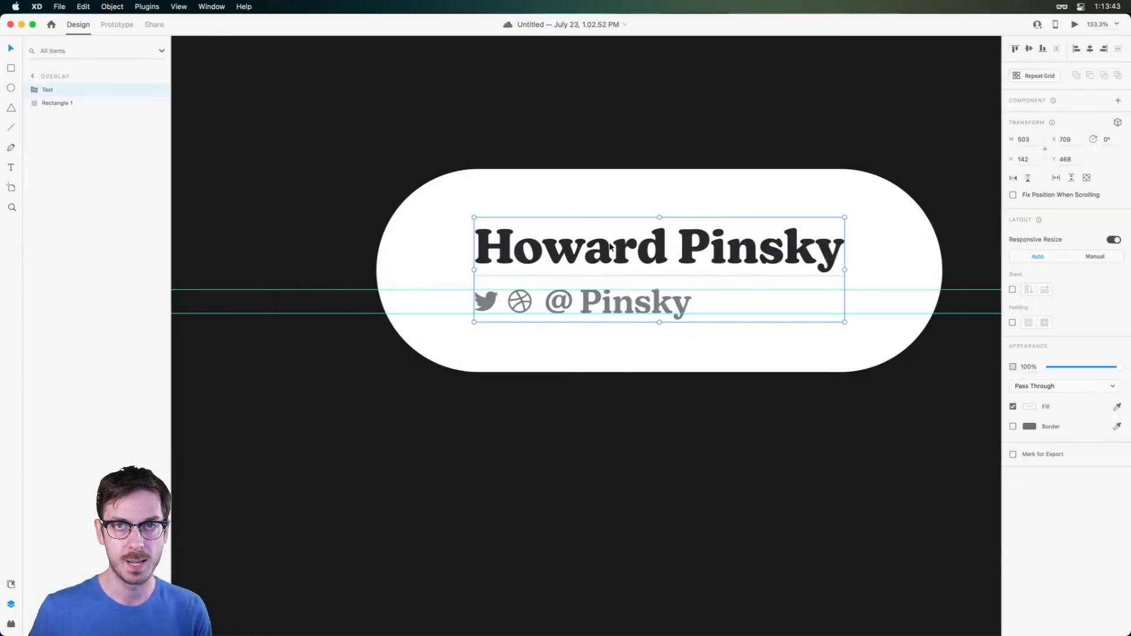
pyautogui.click(892, 217)
# Duplicate the white pill, stack the copy above the Text group and name it 'Mask'
pyautogui.moveTo(891, 218); pyautogui.dragTo(857, 192)
pyautogui.press('super+z')
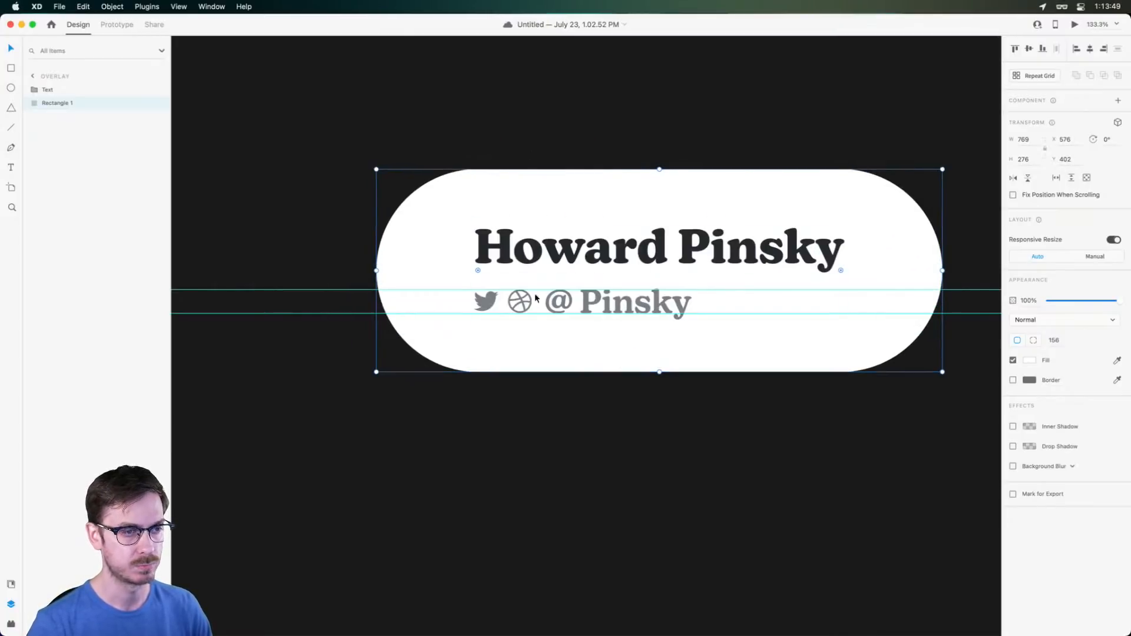
pyautogui.moveTo(695, 244); pyautogui.dragTo(652, 245)
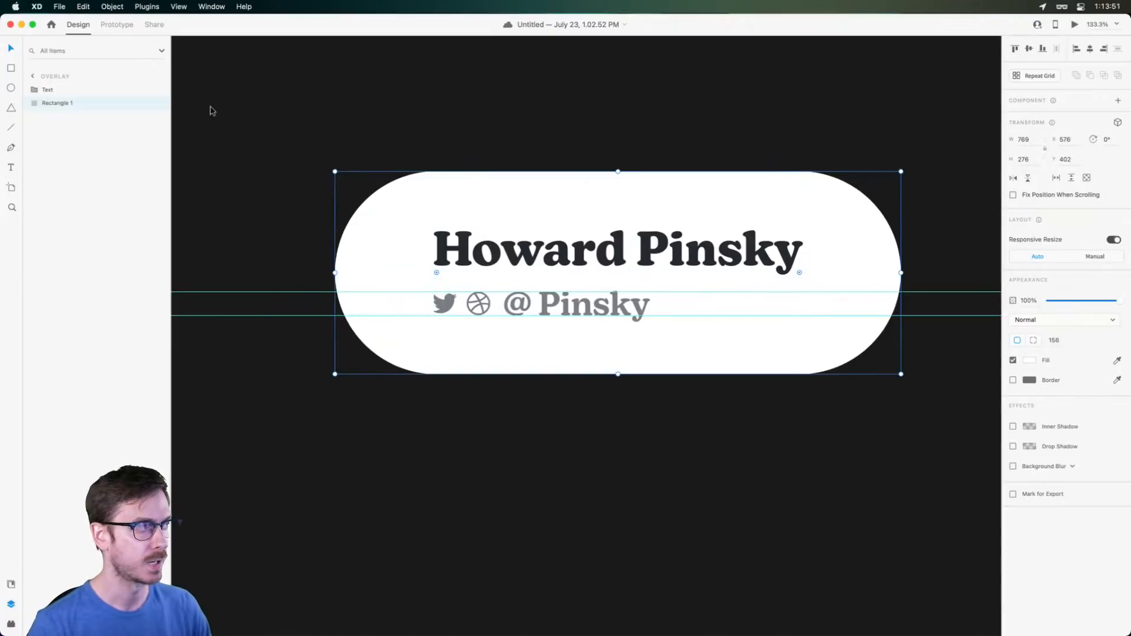
pyautogui.press('super+d')
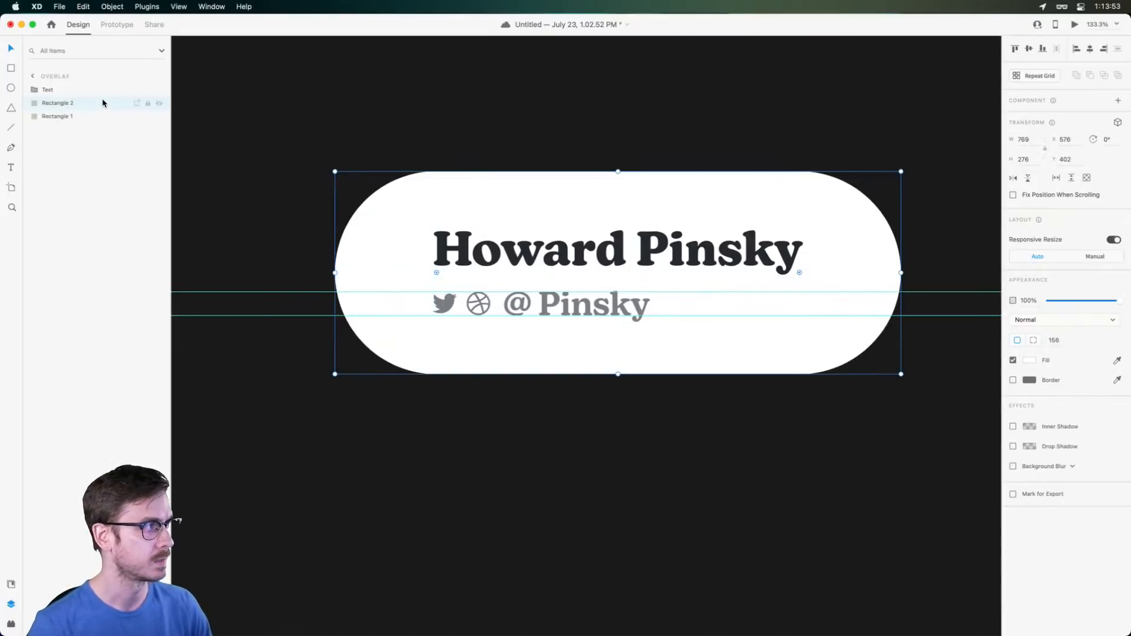
pyautogui.moveTo(96, 103); pyautogui.dragTo(49, 89)
pyautogui.doubleClick(53, 89)
pyautogui.write('Mask')
pyautogui.press('Return')
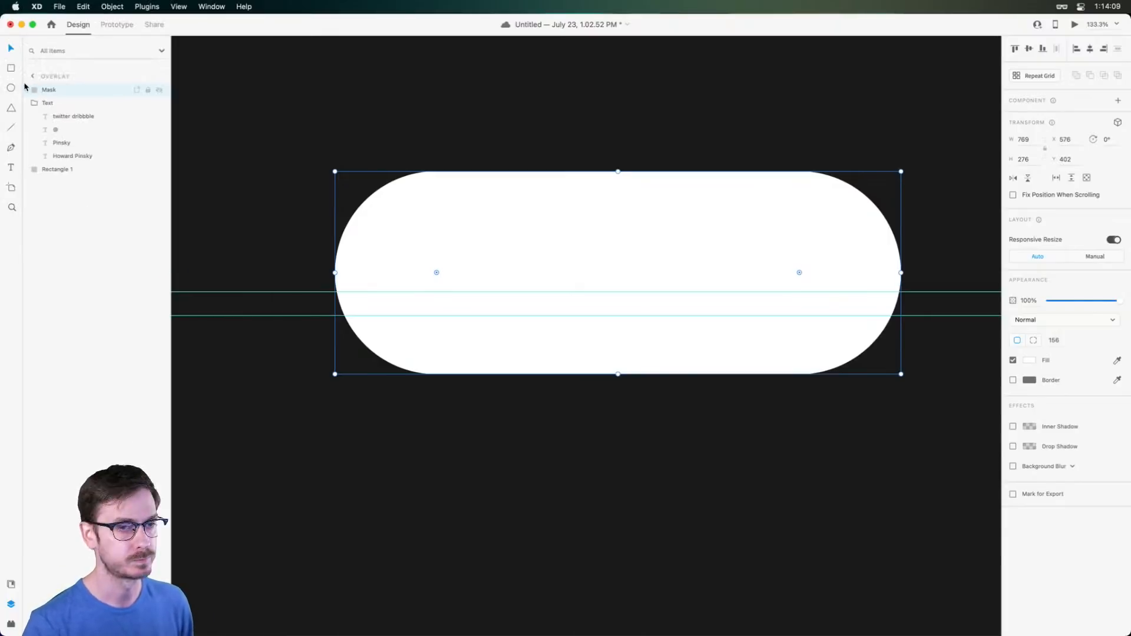
# Select Mask and Text and apply Object > Mask with Shape
pyautogui.rightClick(63, 104)
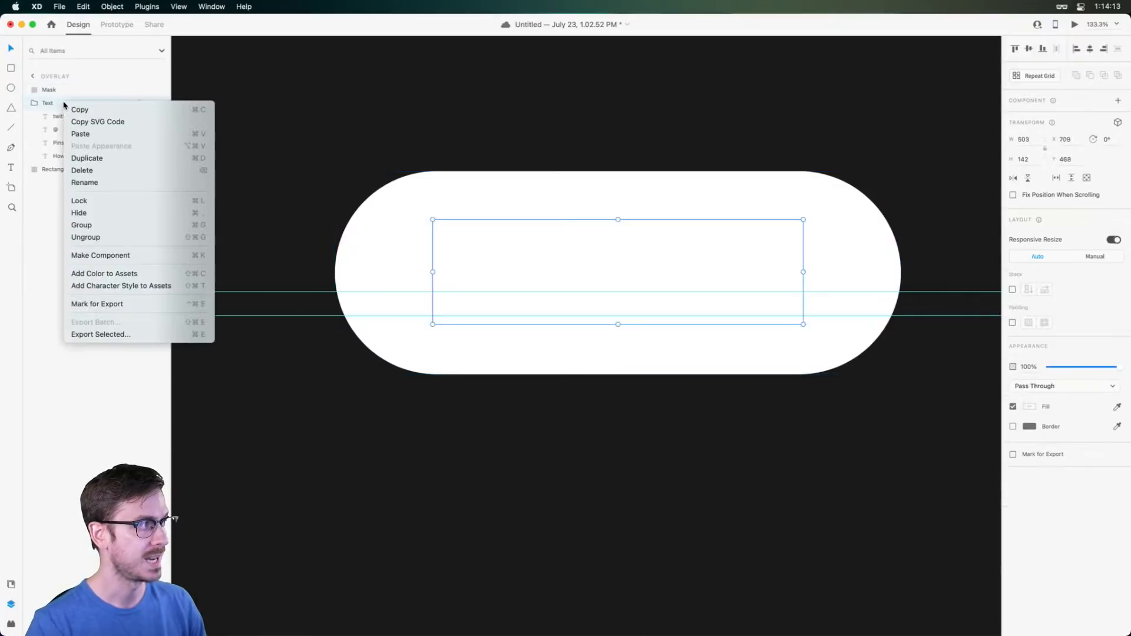
pyautogui.click(60, 89)
pyautogui.keyDown('shift'); pyautogui.click(62, 90); pyautogui.keyUp('shift')
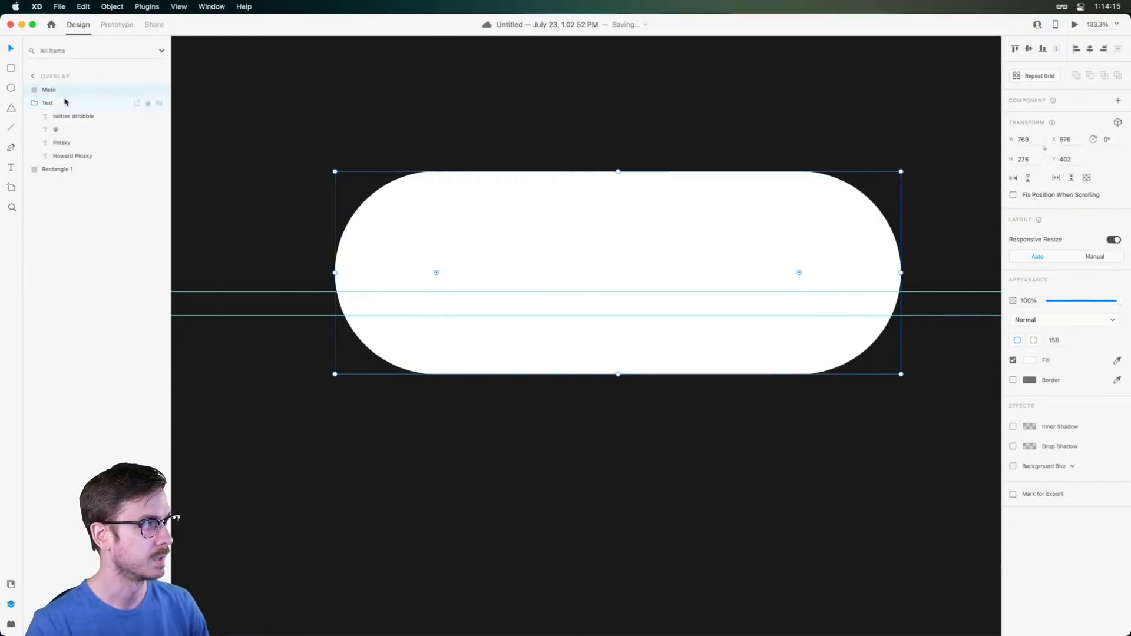
pyautogui.click(107, 5)
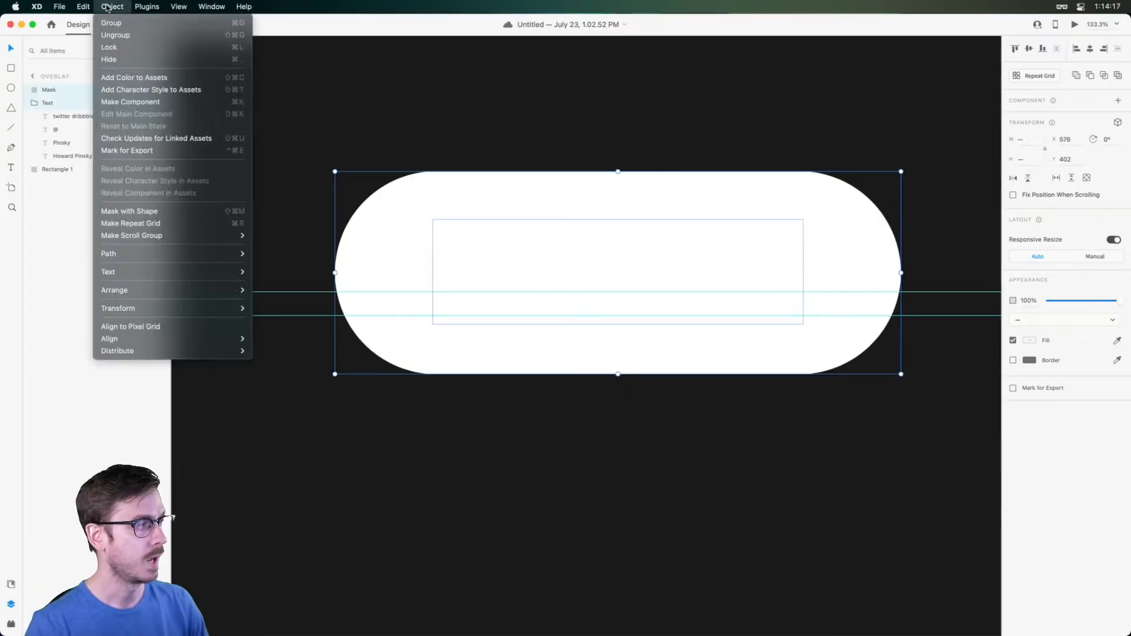
pyautogui.click(181, 213)
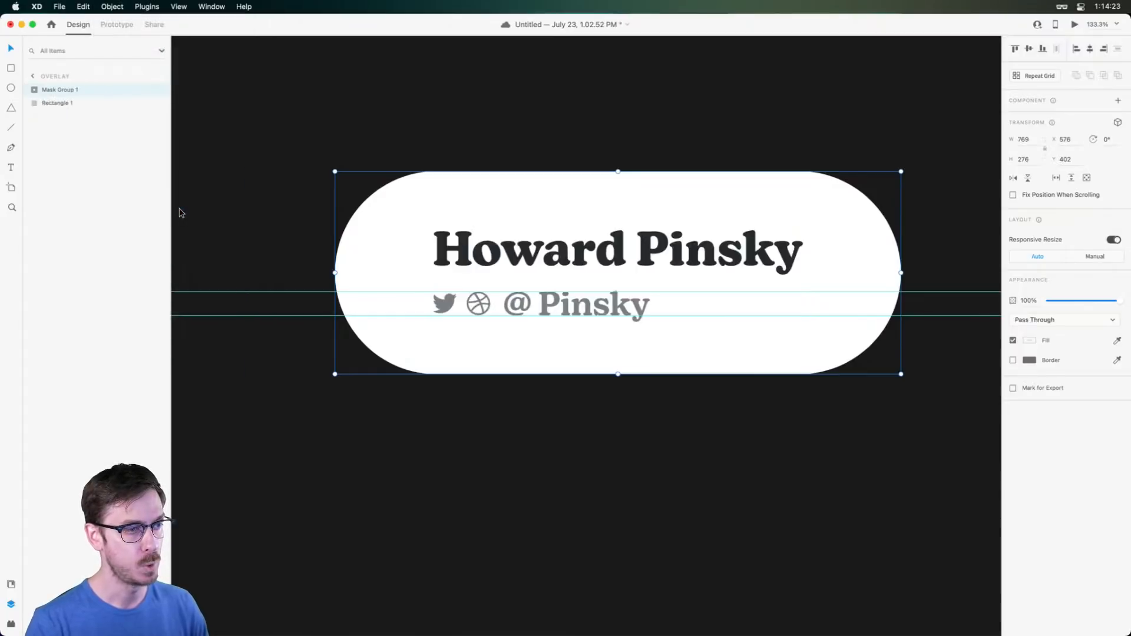
# Rename Mask Group 1 to 'Text' and test clipping by moving the text, then undo
pyautogui.doubleClick(56, 90)
pyautogui.write('Tex')
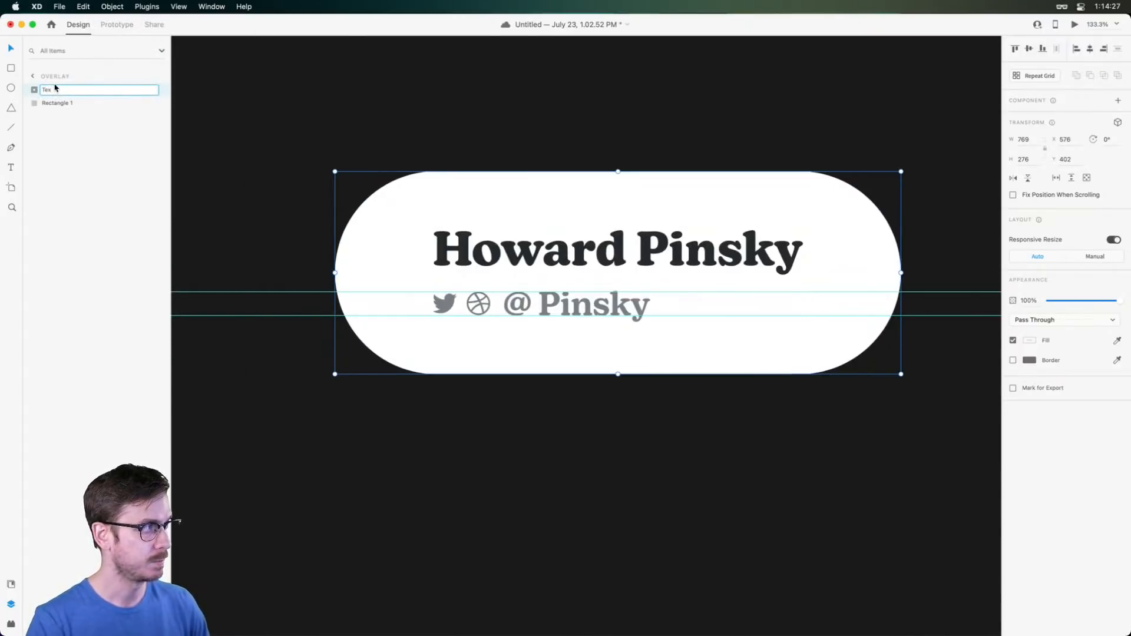
pyautogui.write('t')
pyautogui.press('Return')
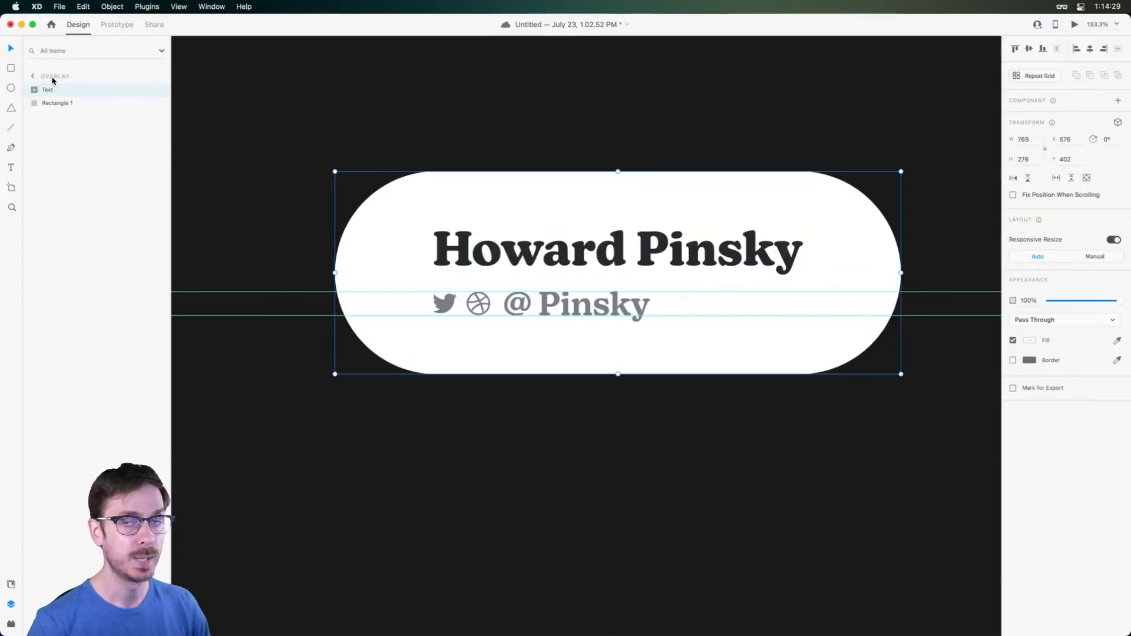
pyautogui.doubleClick(600, 244)
pyautogui.moveTo(618, 251); pyautogui.dragTo(602, 92)
pyautogui.click(643, 461)
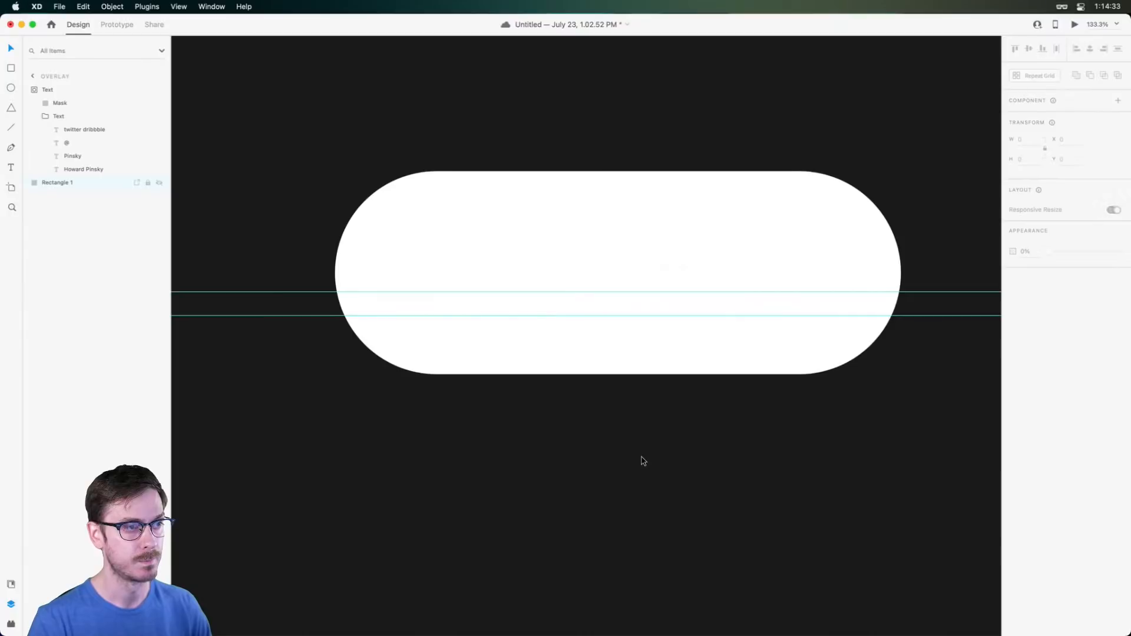
pyautogui.press('super+z')
# Test the mask by shrinking its height, undo it, and reselect the Text group
pyautogui.click(857, 226)
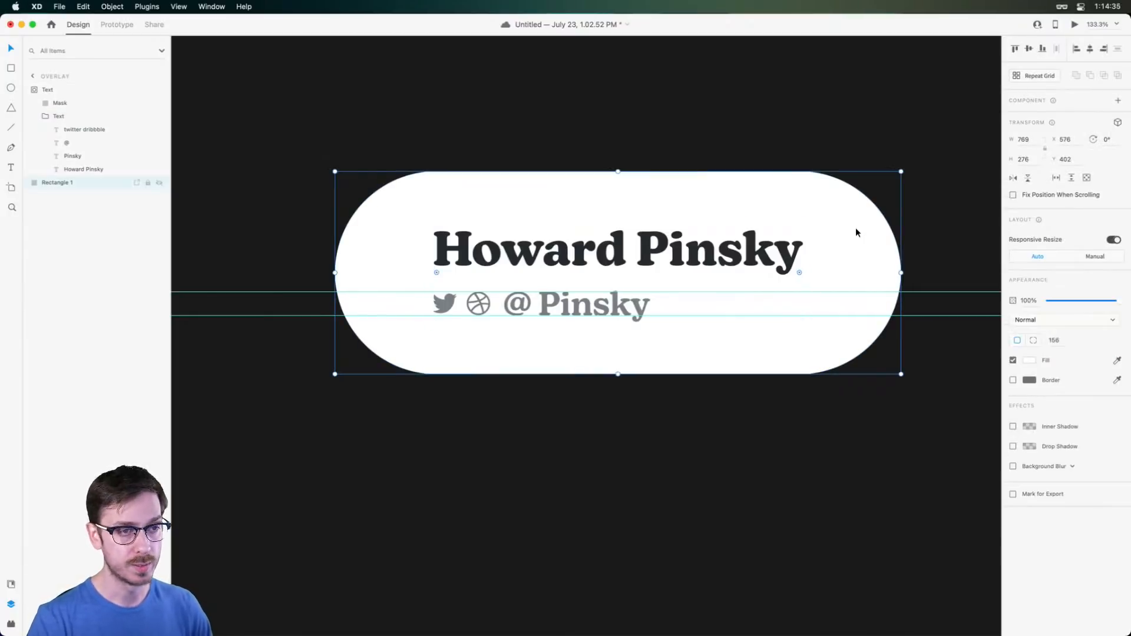
pyautogui.click(84, 103)
pyautogui.moveTo(618, 172); pyautogui.dragTo(619, 276)
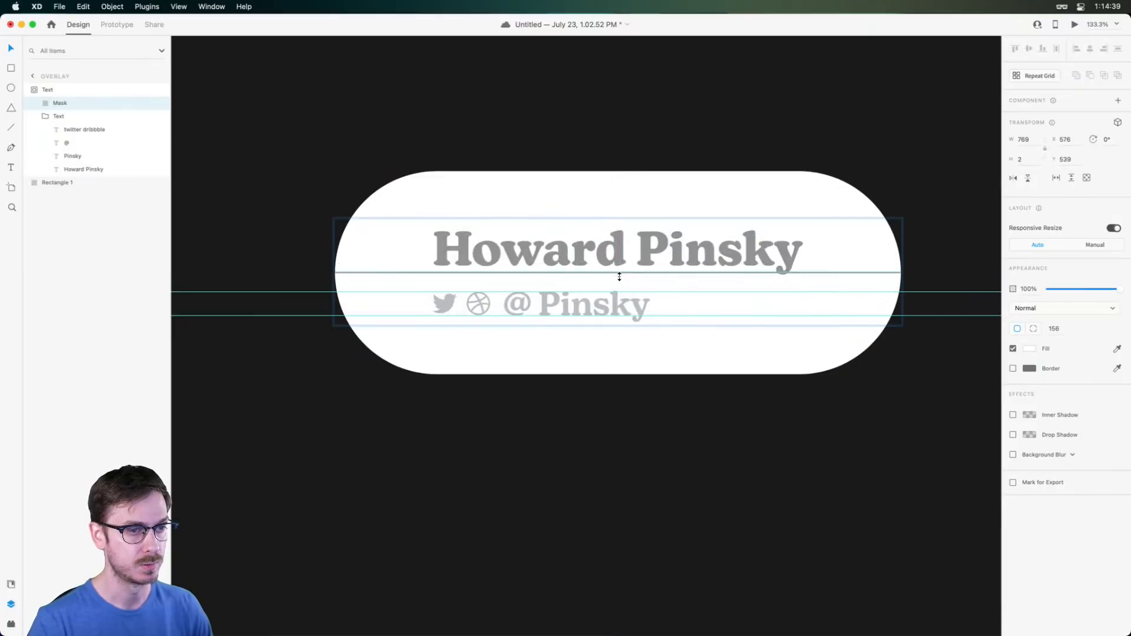
pyautogui.click(662, 161)
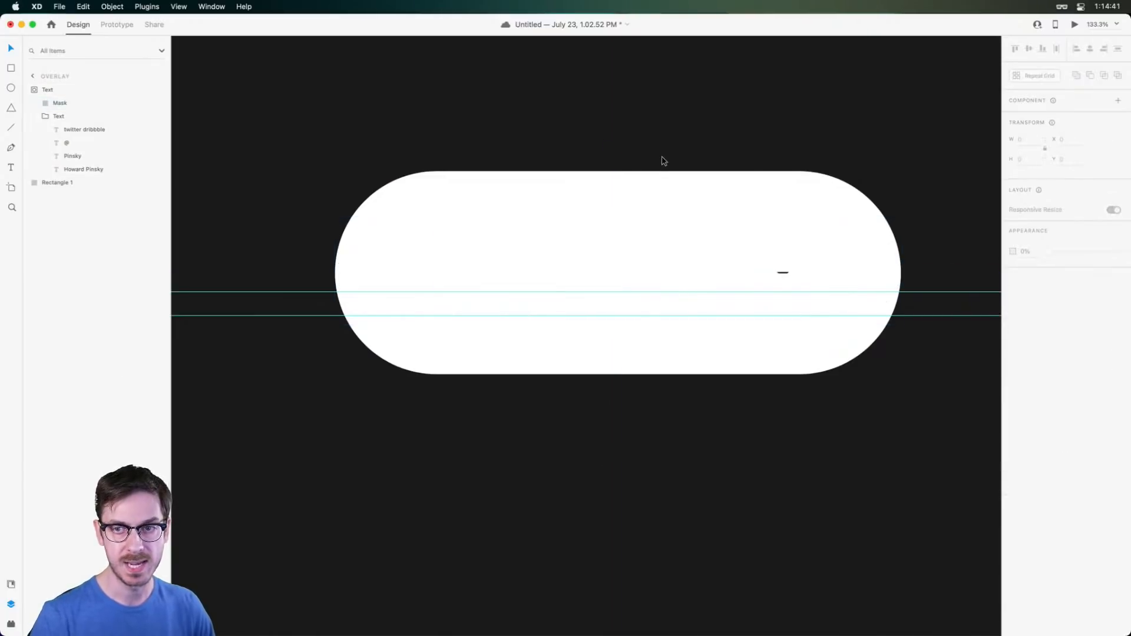
pyautogui.press('super+z')
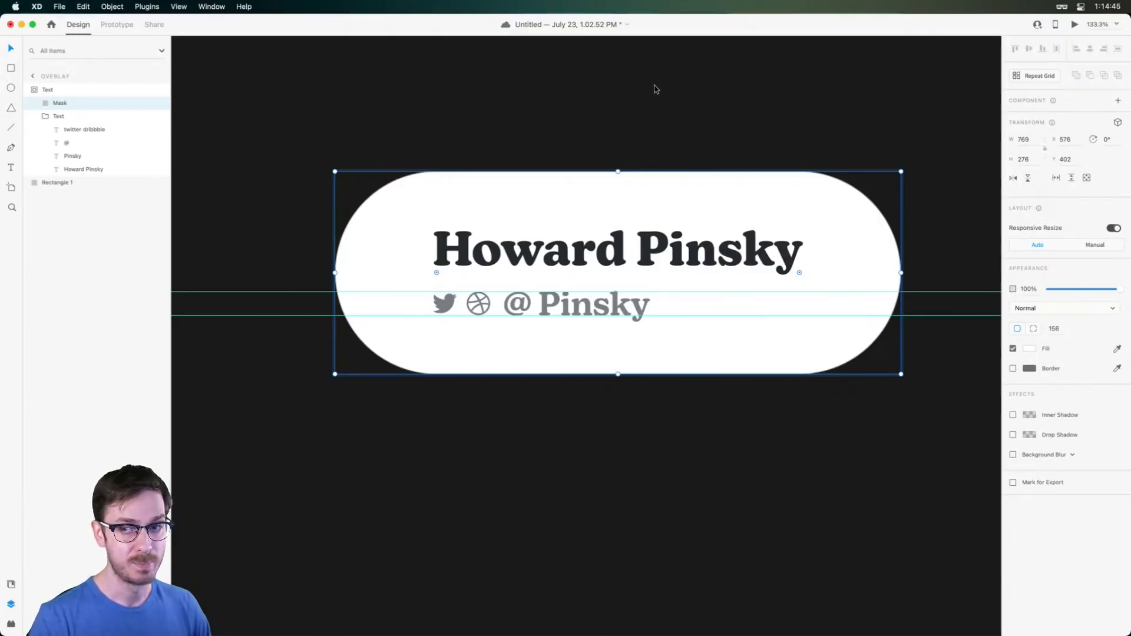
pyautogui.click(651, 114)
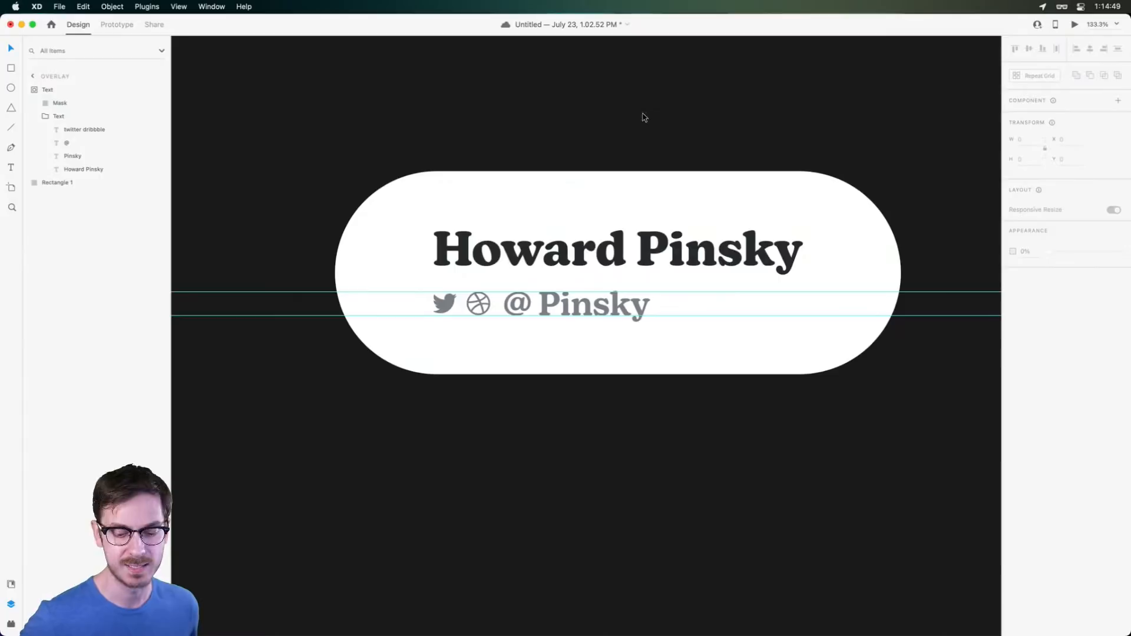
pyautogui.click(615, 230)
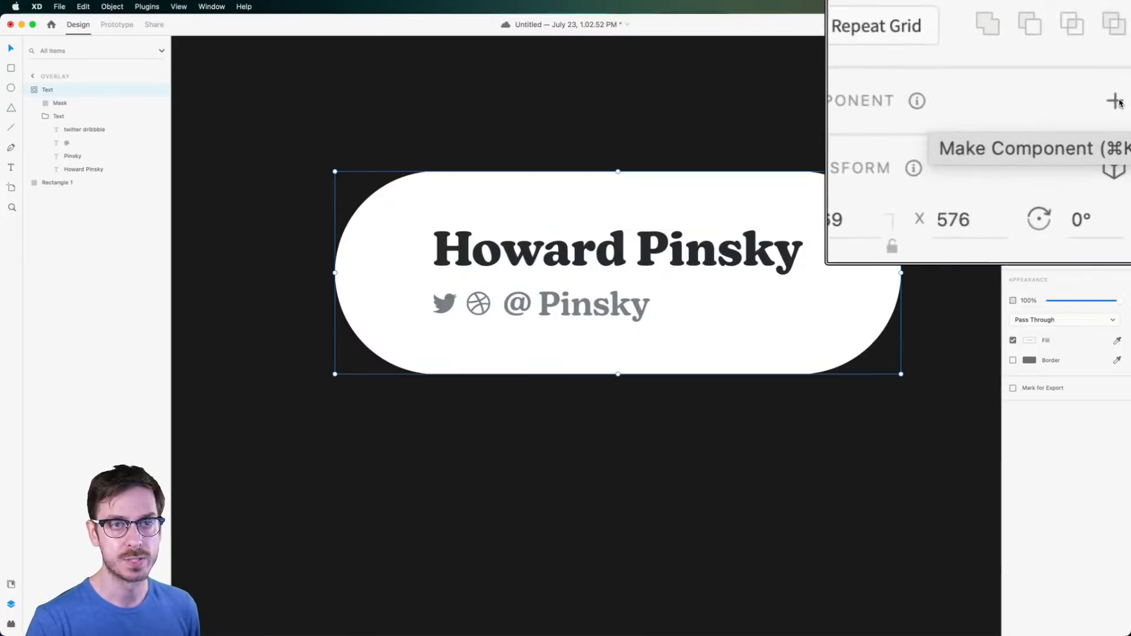
# Make the masked Text group a main component in Assets and save the document
pyautogui.click(11, 585)
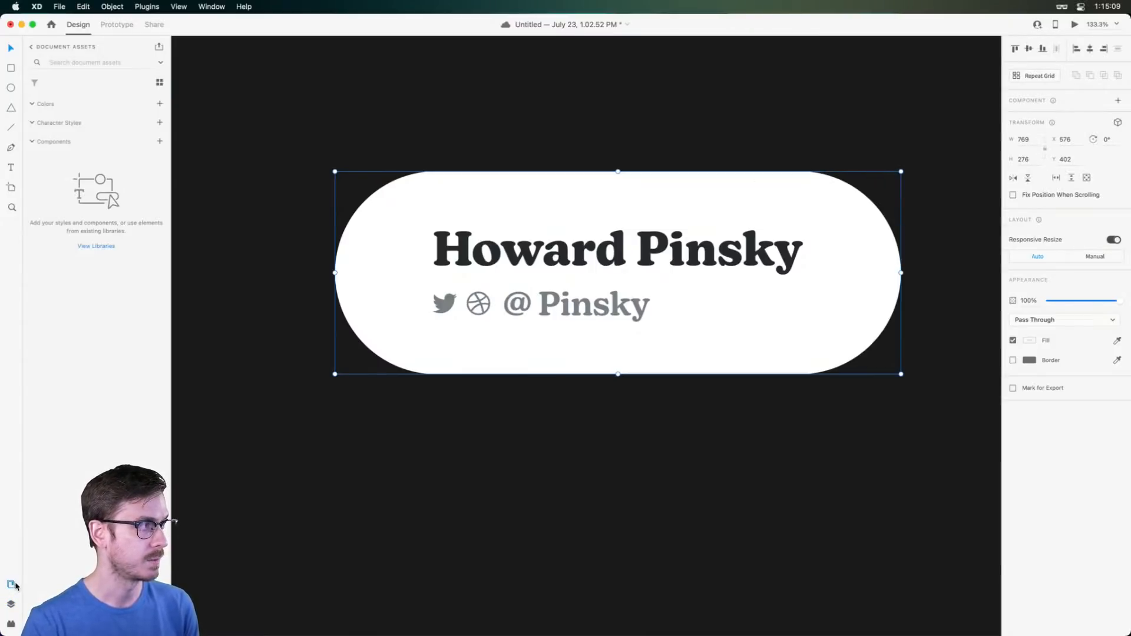
pyautogui.click(1118, 101)
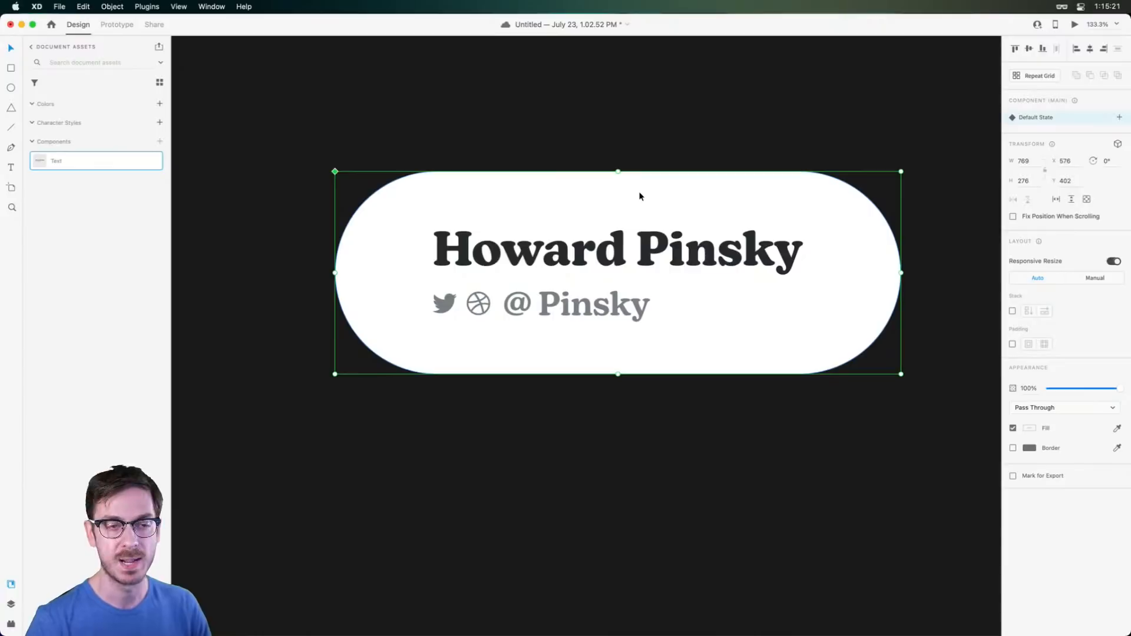
pyautogui.scroll(-5, 638, 203)
pyautogui.scroll(4, 639, 202)
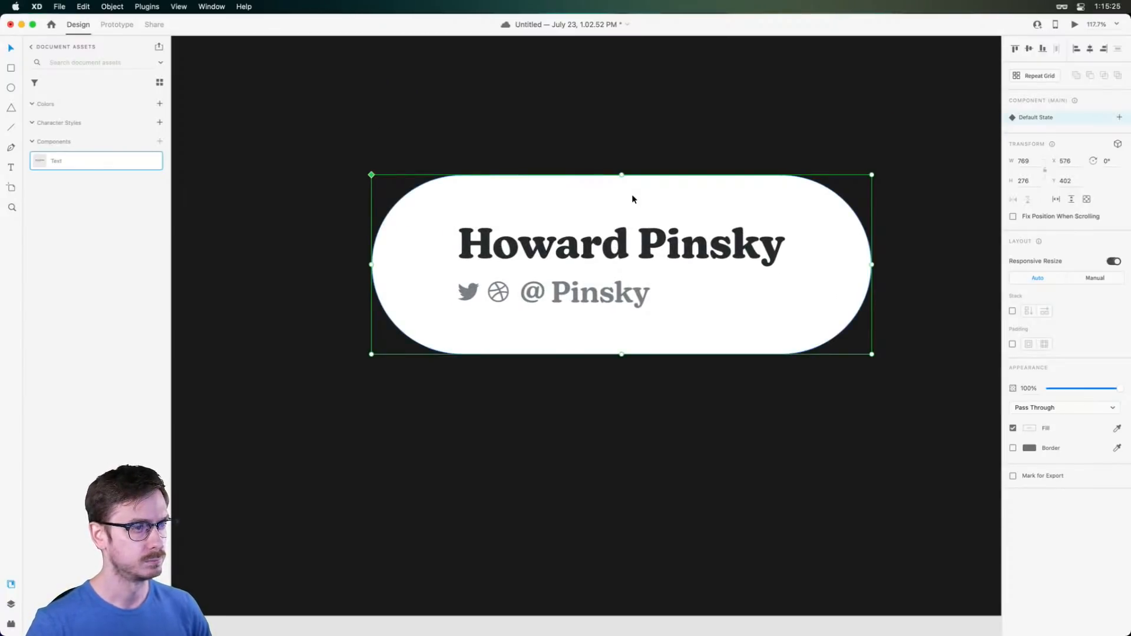
pyautogui.press('super+s')
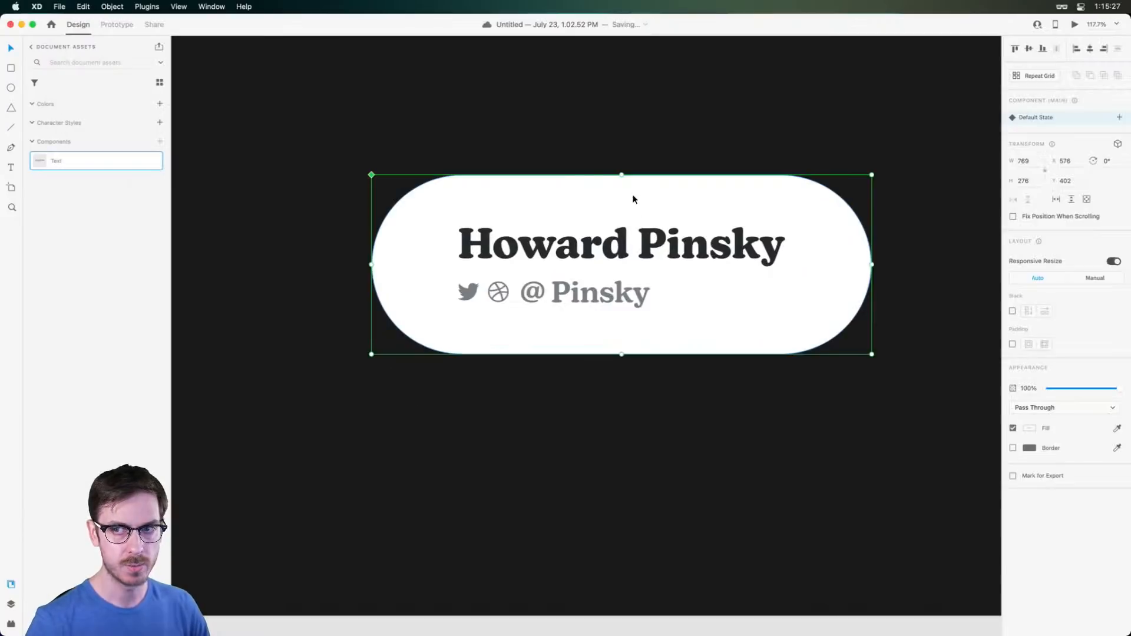
pyautogui.scroll(2, 622, 211)
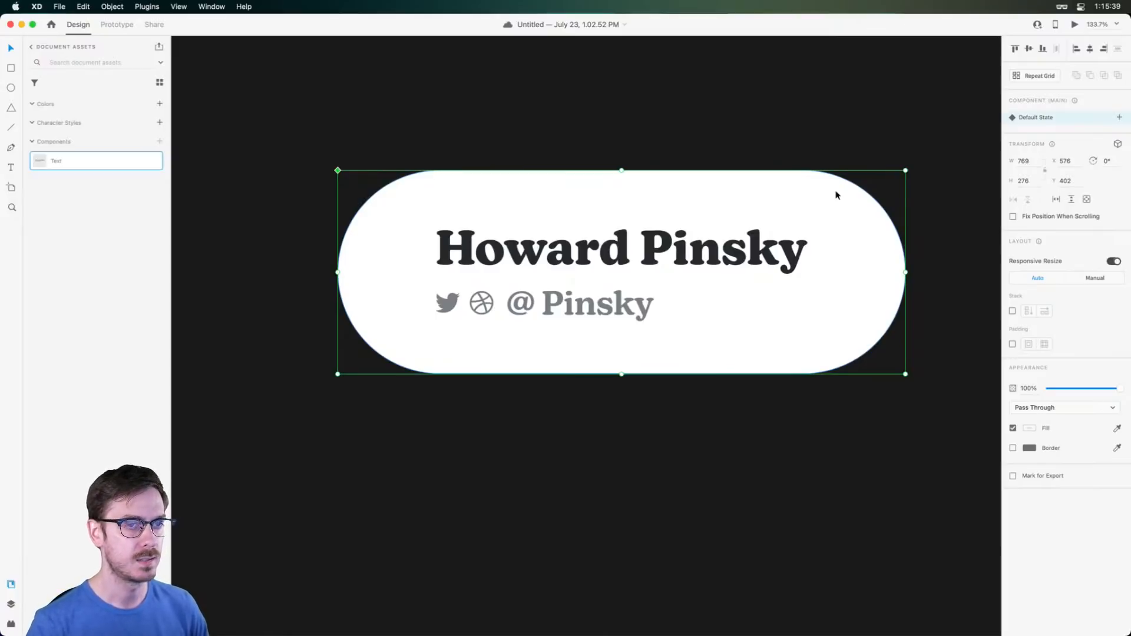
# Select and deselect the pill component to inspect the finished name card
pyautogui.click(936, 179)
pyautogui.click(715, 246)
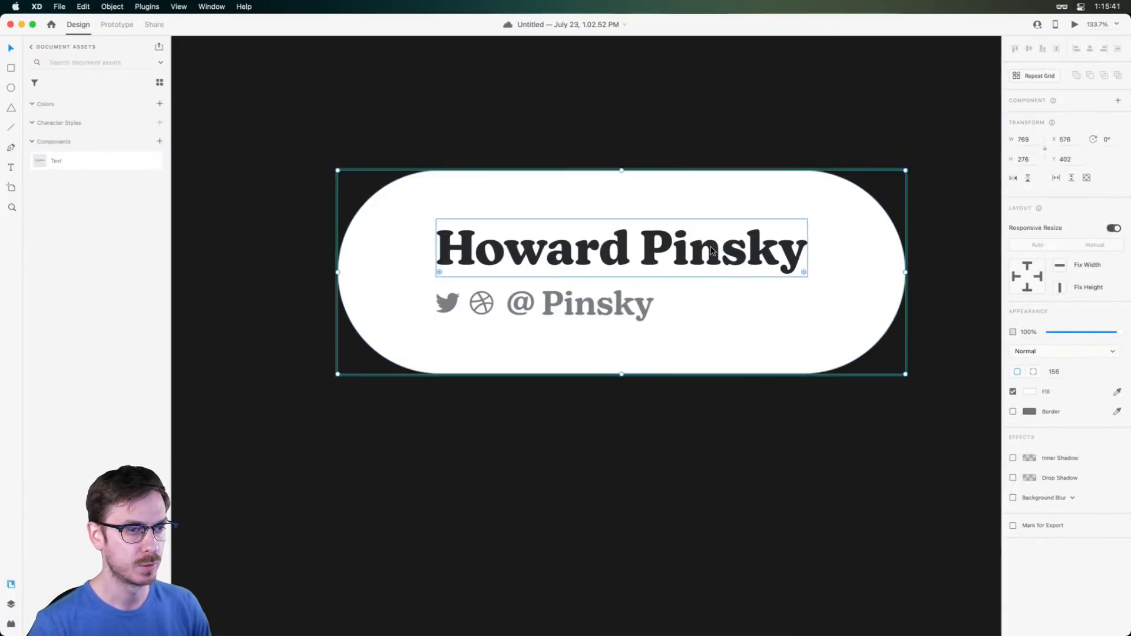
pyautogui.scroll(5, 888, 171)
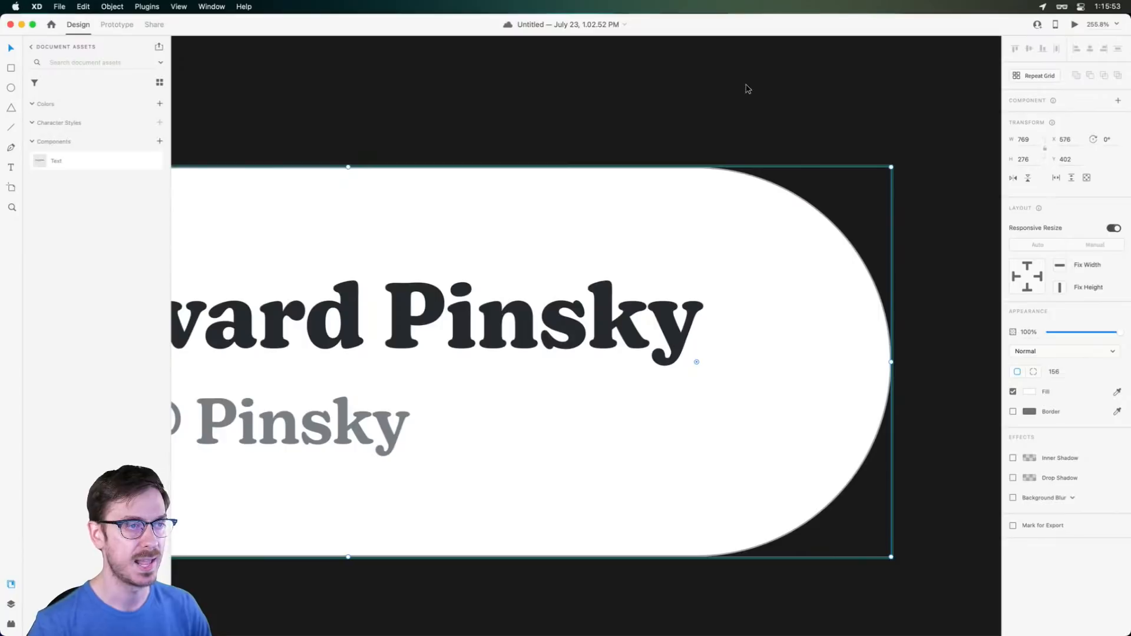
pyautogui.click(745, 112)
pyautogui.scroll(-5, 745, 112)
pyautogui.scroll(5, 615, 186)
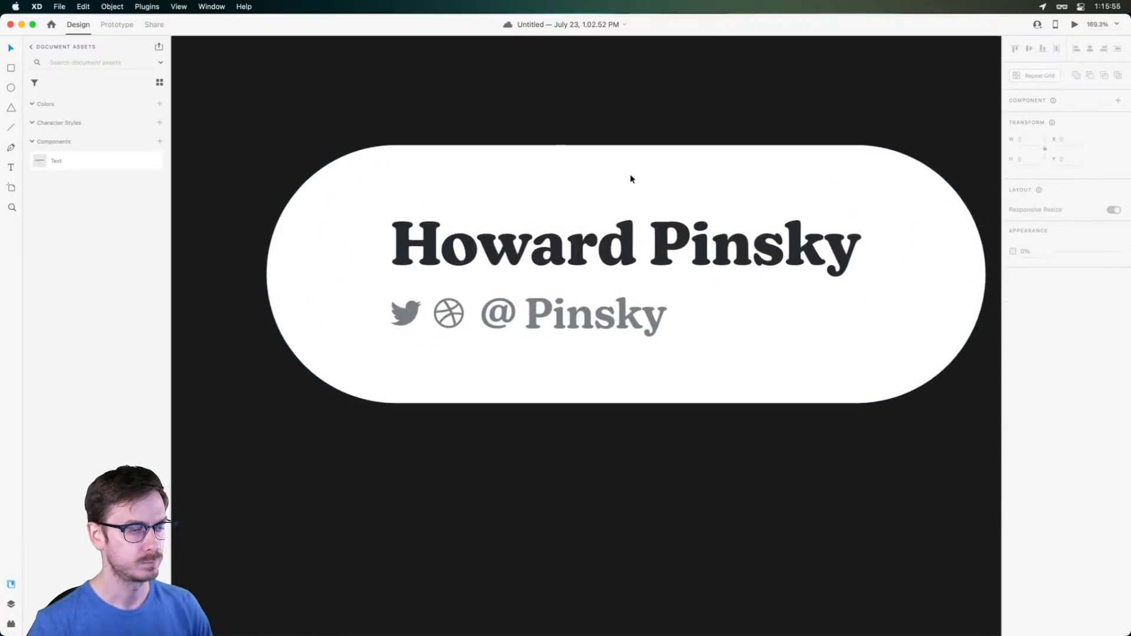
# Rename the pill's Rectangle 1 layer to 'Container'
pyautogui.click(627, 177)
pyautogui.press('super+y')
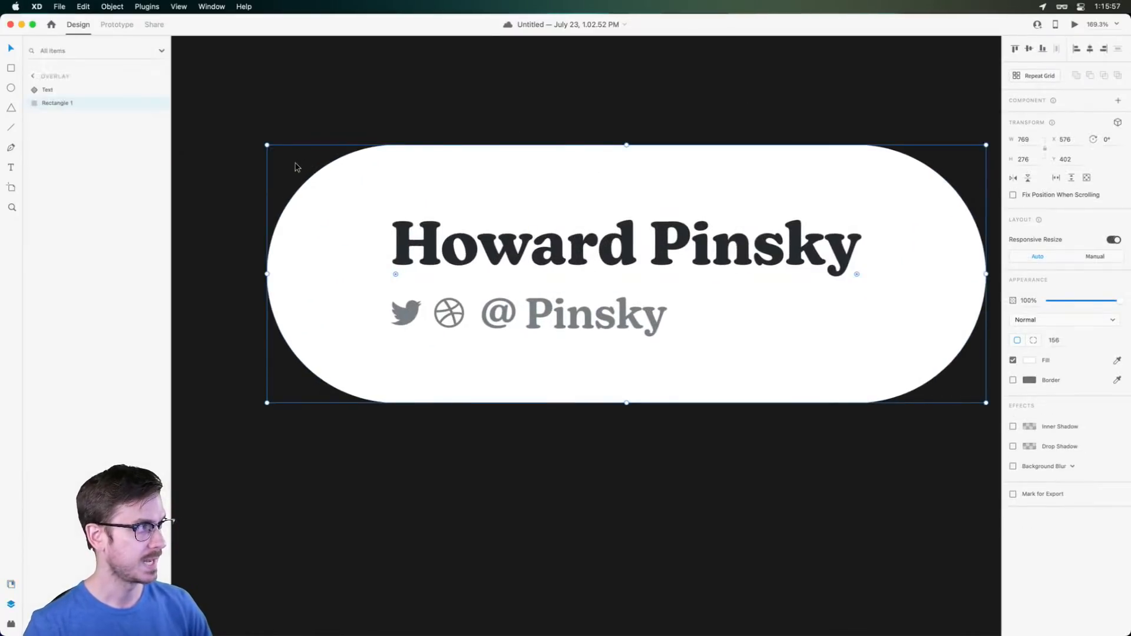
pyautogui.doubleClick(56, 103)
pyautogui.write('Container')
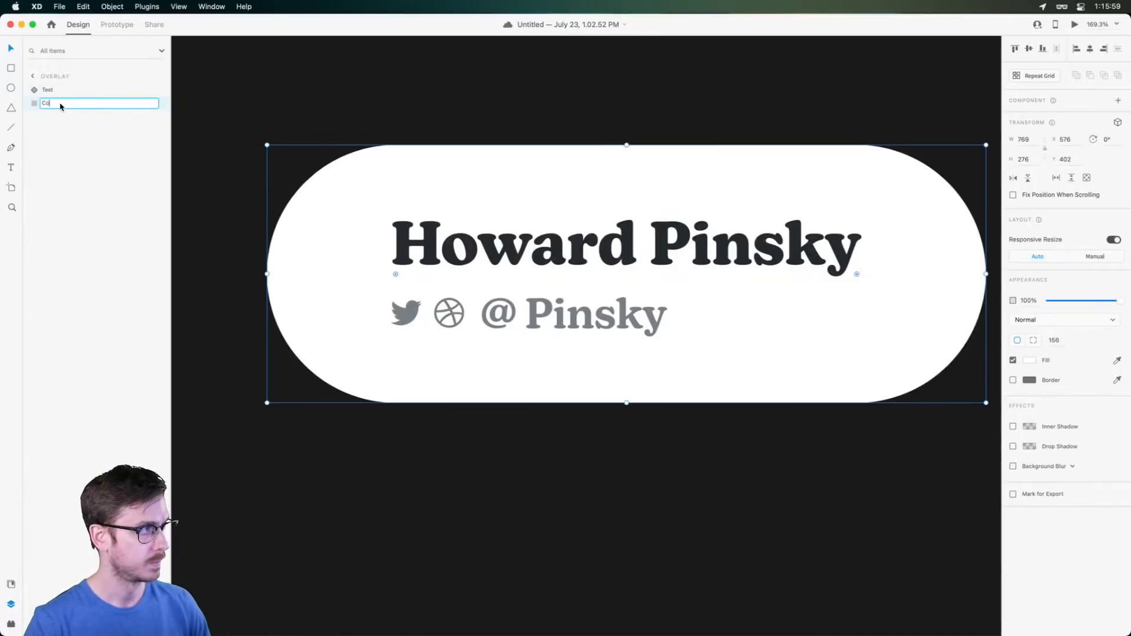
pyautogui.press('Return')
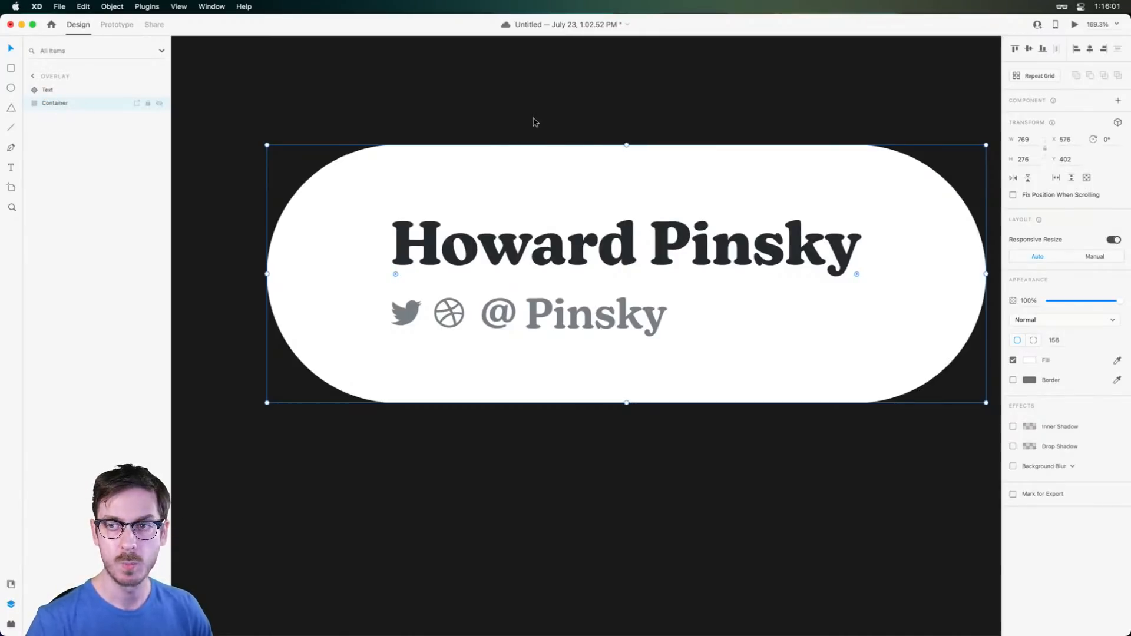
# Turn the pill's border on and then back off
pyautogui.scroll(-3, 639, 164)
pyautogui.moveTo(640, 163); pyautogui.dragTo(611, 187)
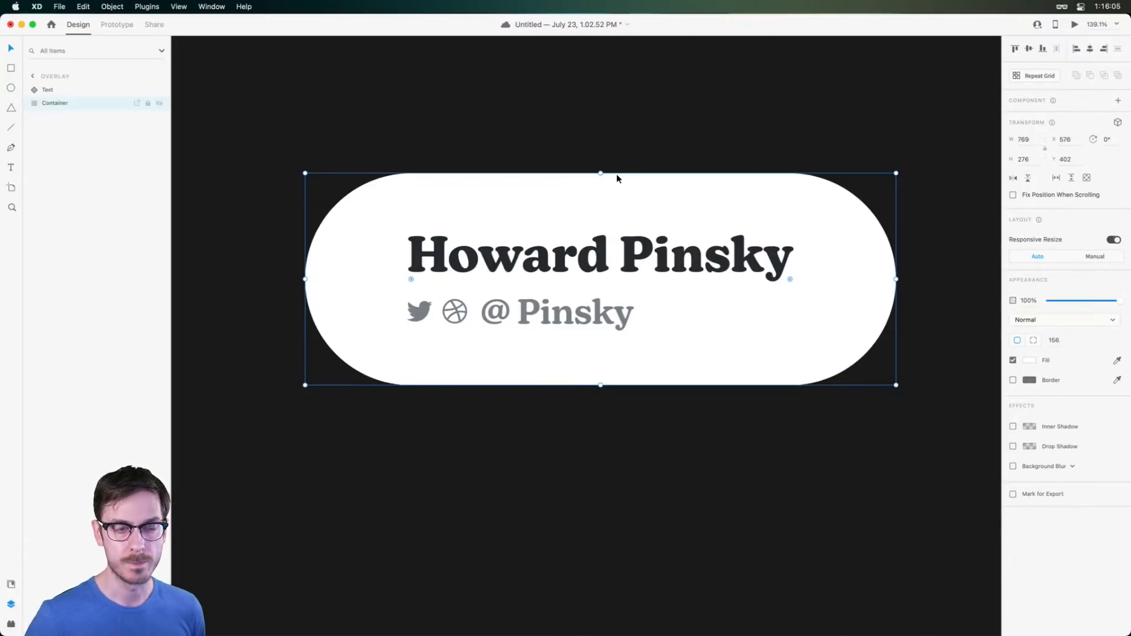
pyautogui.click(1013, 380)
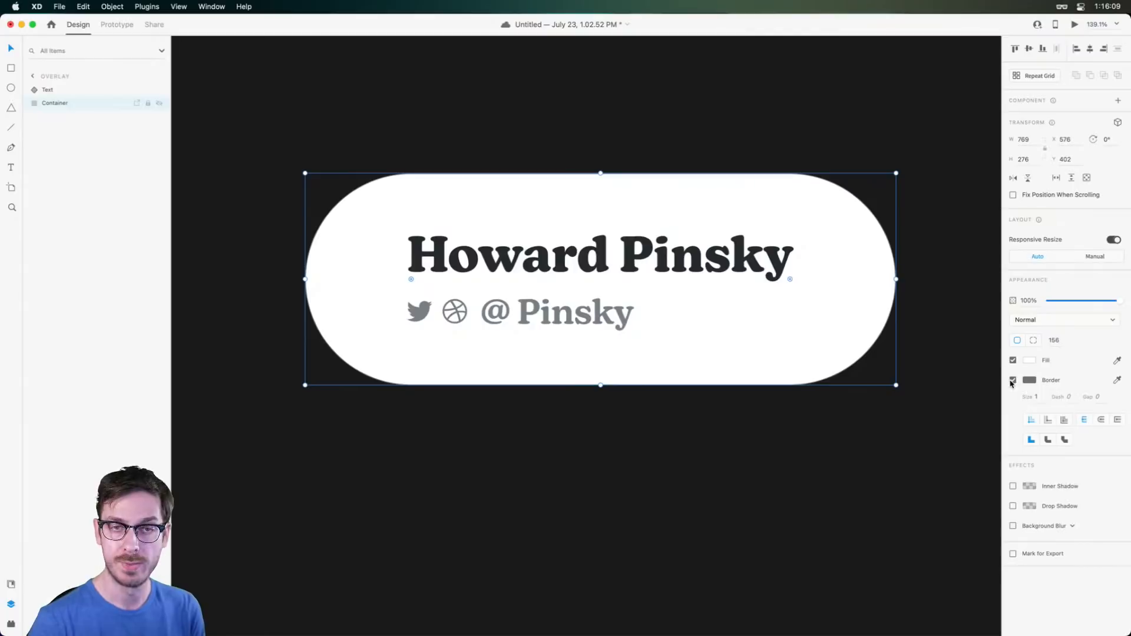
pyautogui.click(1013, 381)
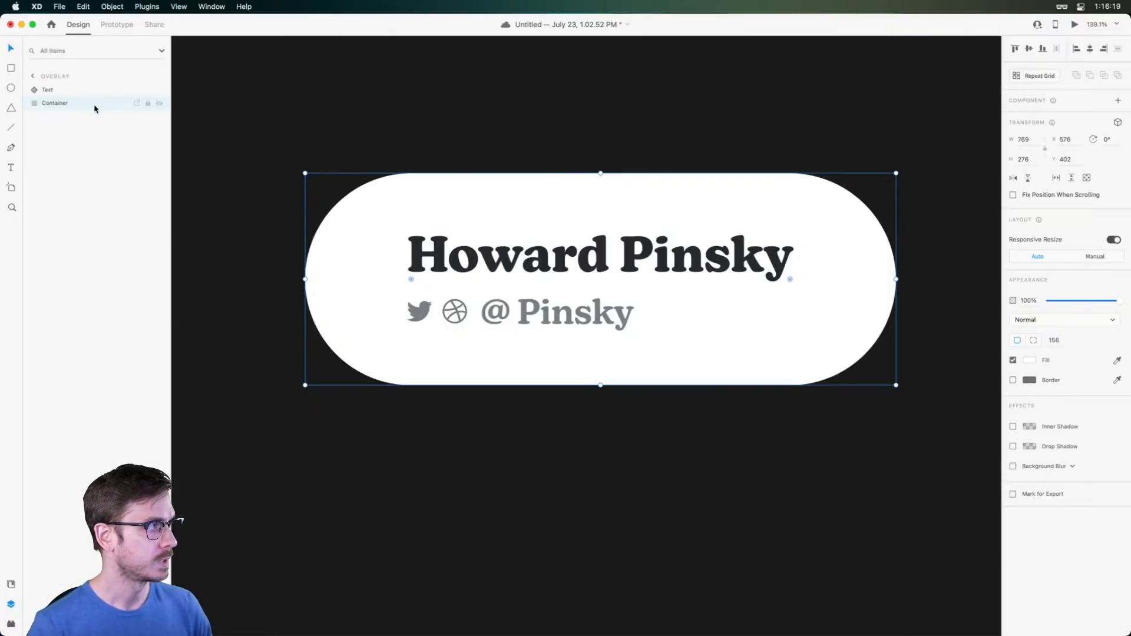
# Duplicate the Container in front of the text, removing its fill and adding a border
pyautogui.press('super+d')
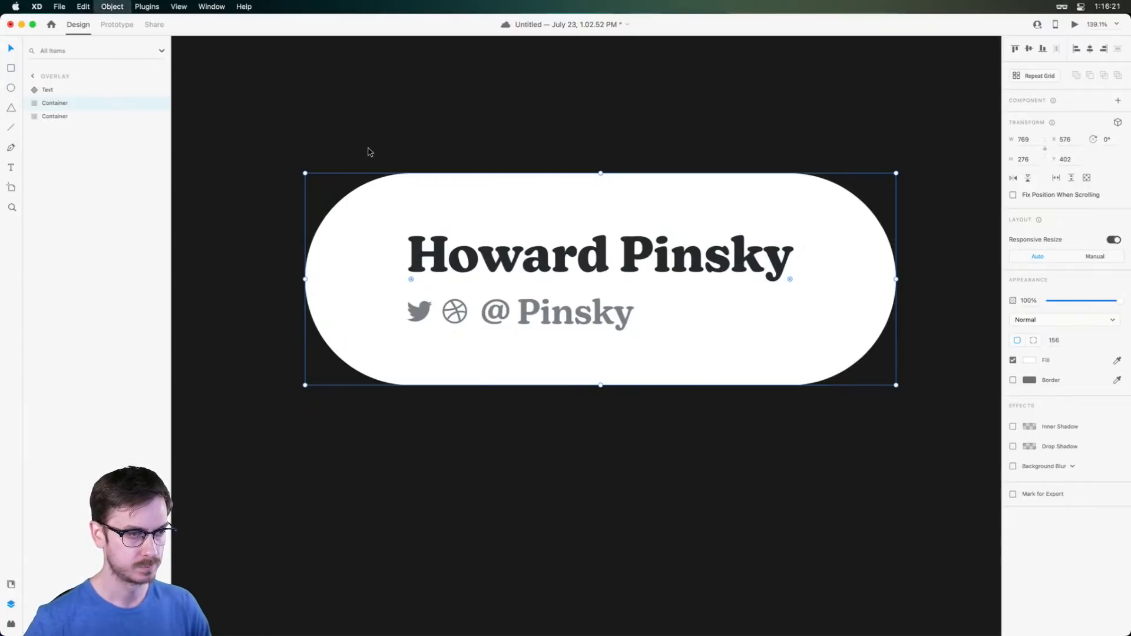
pyautogui.press('super+bracketright')
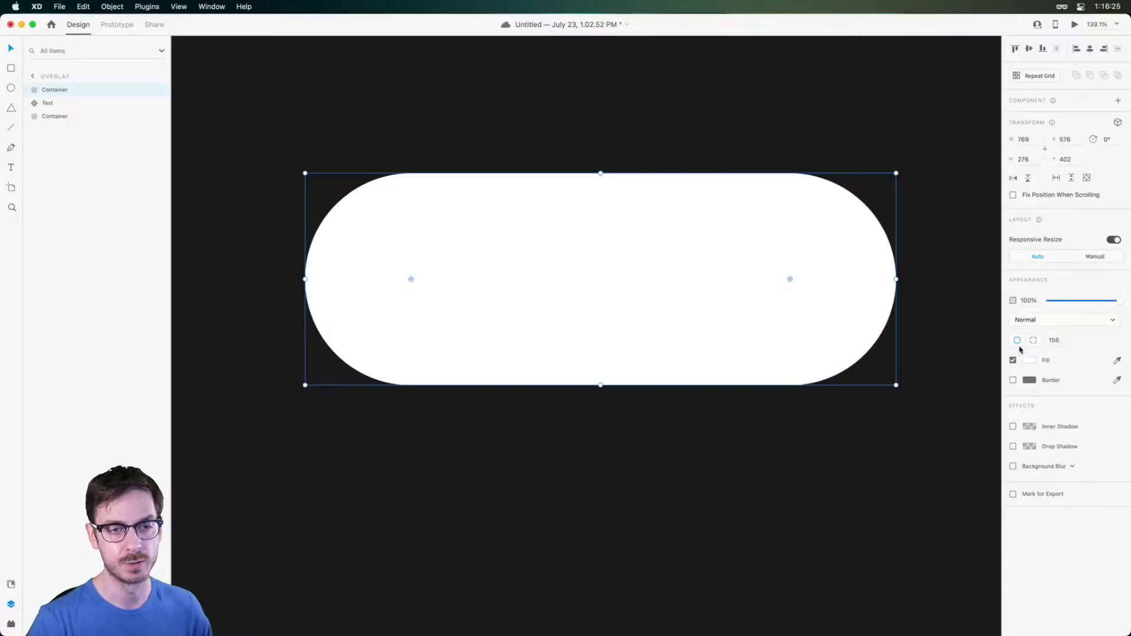
pyautogui.click(1013, 361)
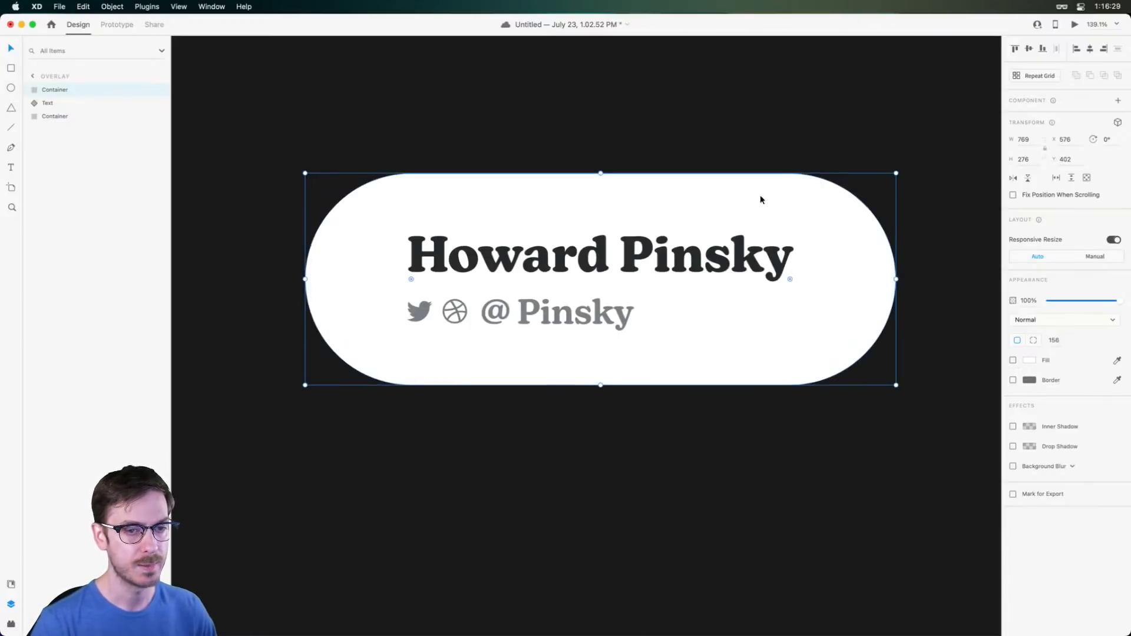
pyautogui.click(1013, 380)
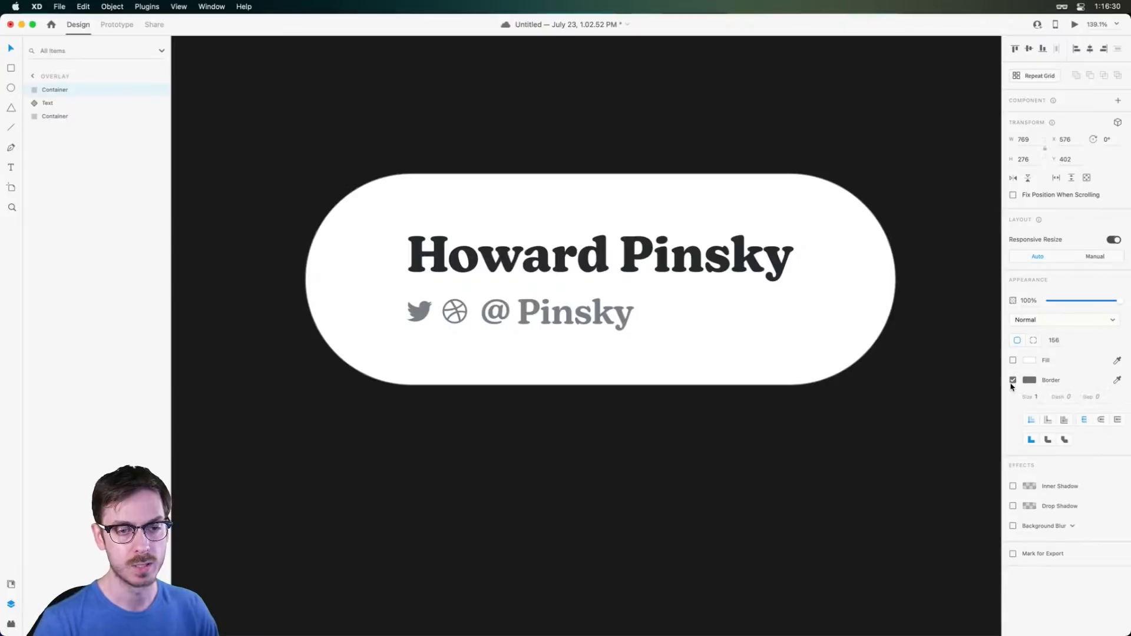
# Make the copy's border the sampled blue #2680EB
pyautogui.click(1119, 381)
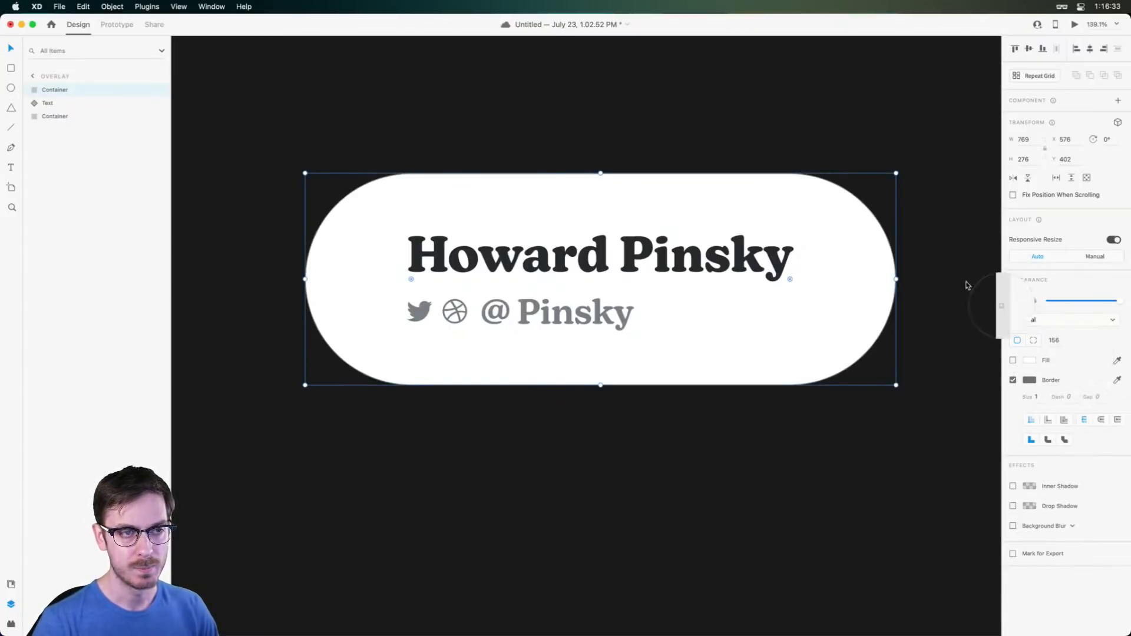
pyautogui.click(895, 203)
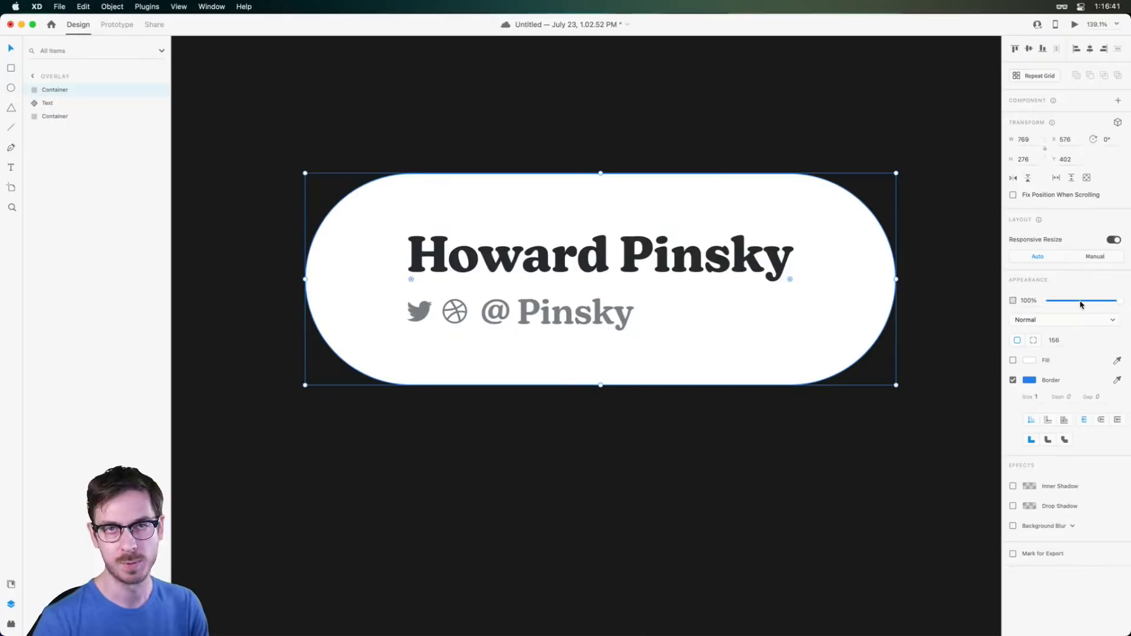
pyautogui.click(1029, 379)
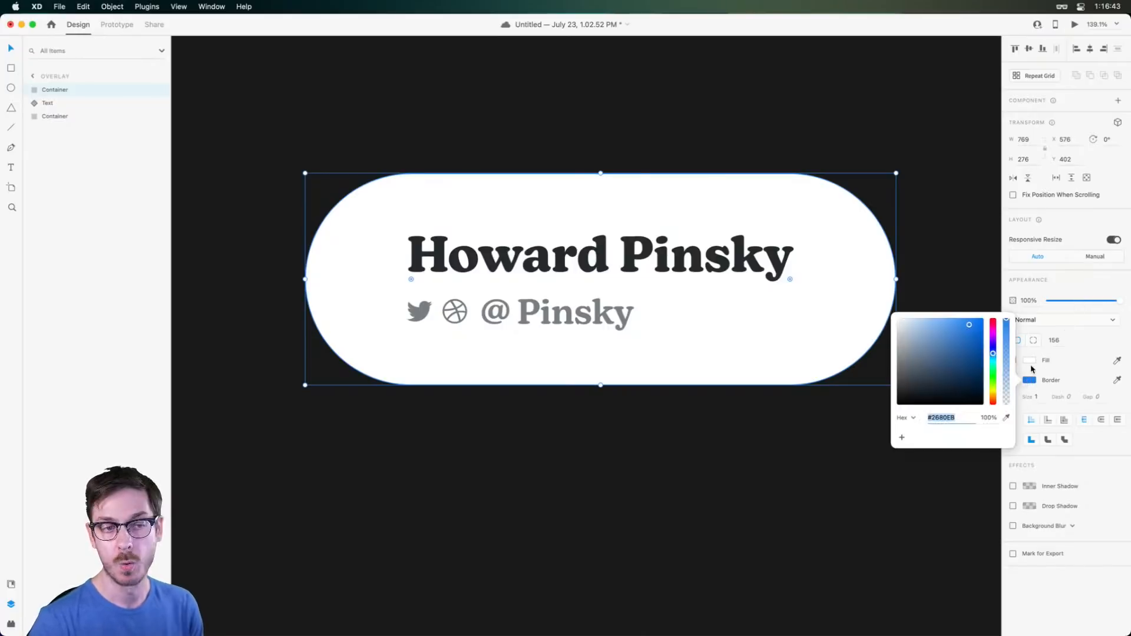
pyautogui.click(1076, 288)
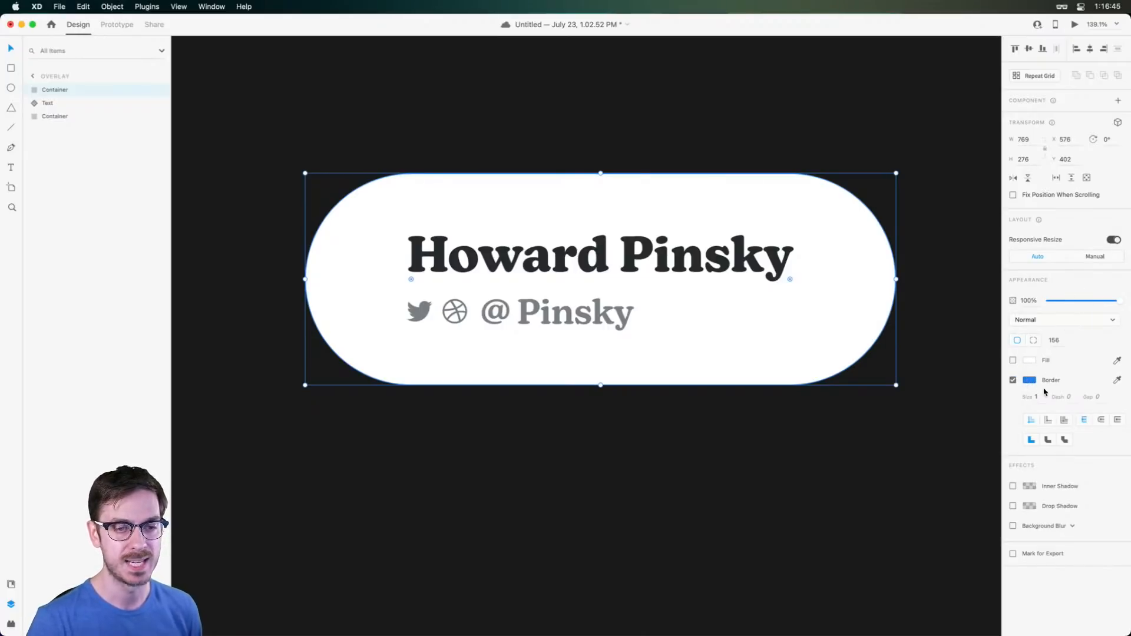
# Set the border to 12 px, briefly trying 14 px and a thin 1 px
pyautogui.press('Up')
pyautogui.press('Up')
pyautogui.press('Up')
pyautogui.press('Up')
pyautogui.press('Up')
pyautogui.press('Up')
pyautogui.press('Up')
pyautogui.press('Up')
pyautogui.press('Up')
pyautogui.press('Up')
pyautogui.press('Up')
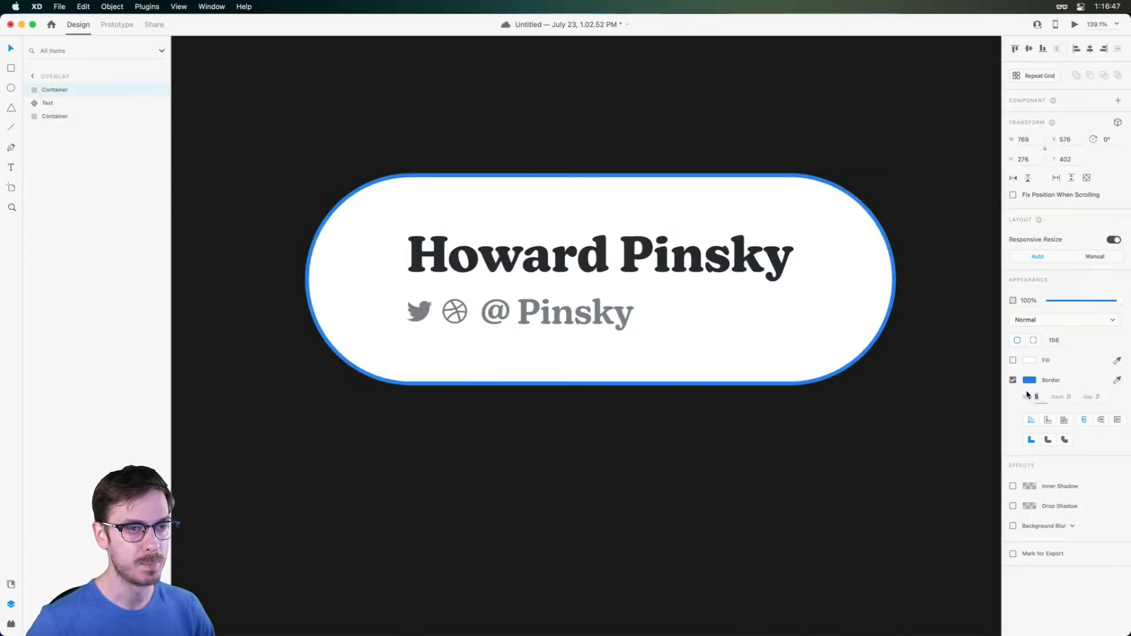
pyautogui.press('Up')
pyautogui.press('Up')
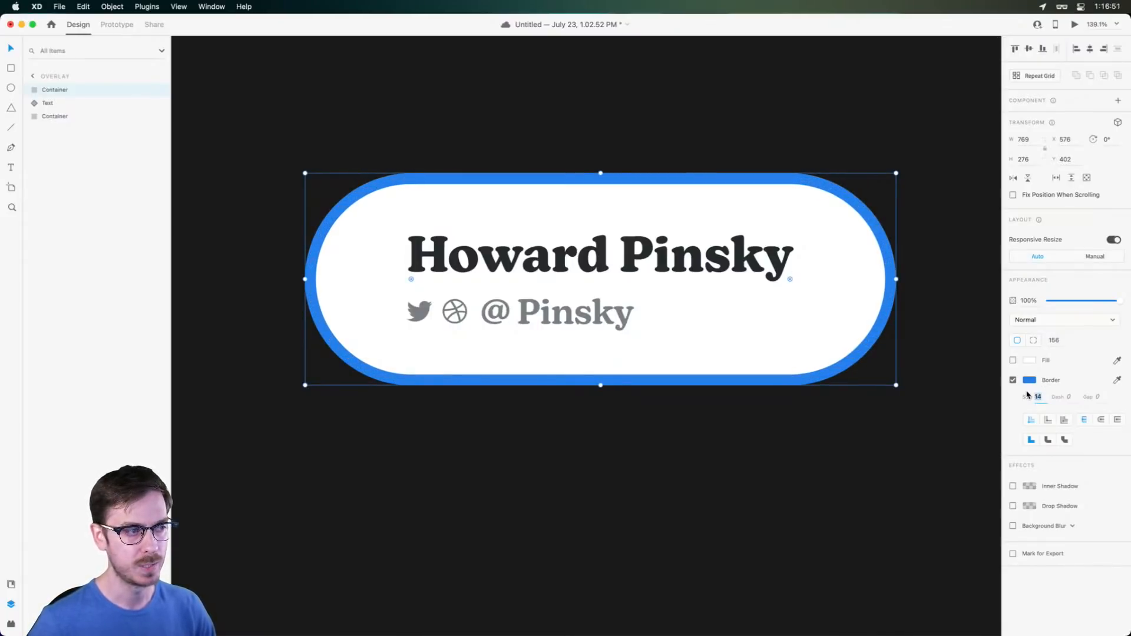
pyautogui.press('Down')
pyautogui.press('Down')
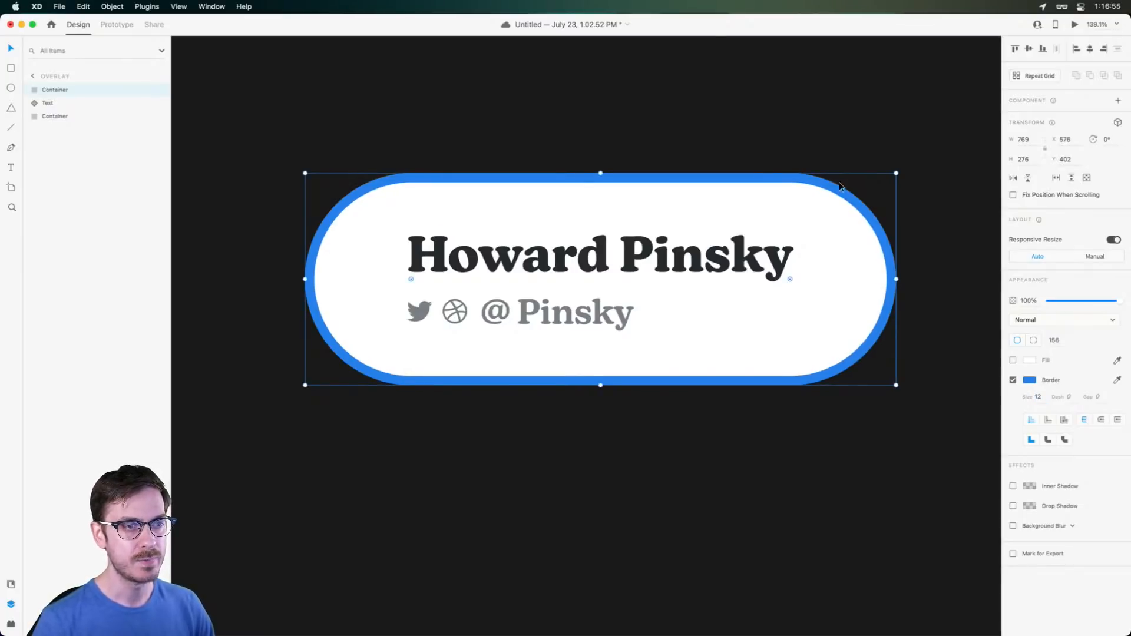
pyautogui.scroll(5, 840, 186)
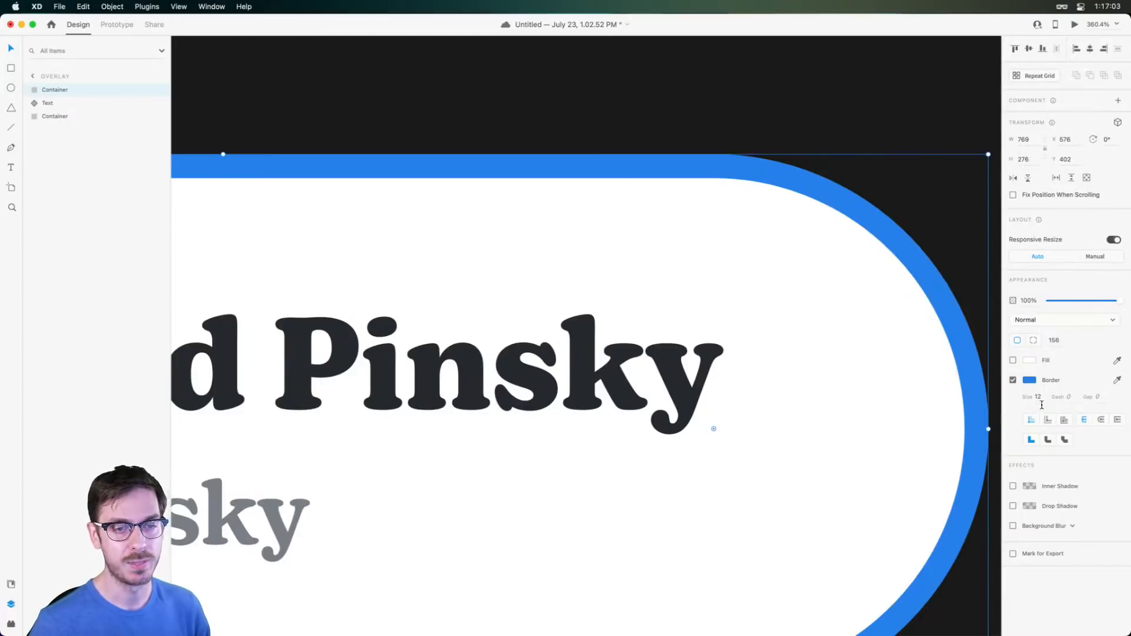
pyautogui.write('1')
pyautogui.press('Return')
# Restore the thick 12 px blue border and save the document
pyautogui.scroll(-5, 664, 311)
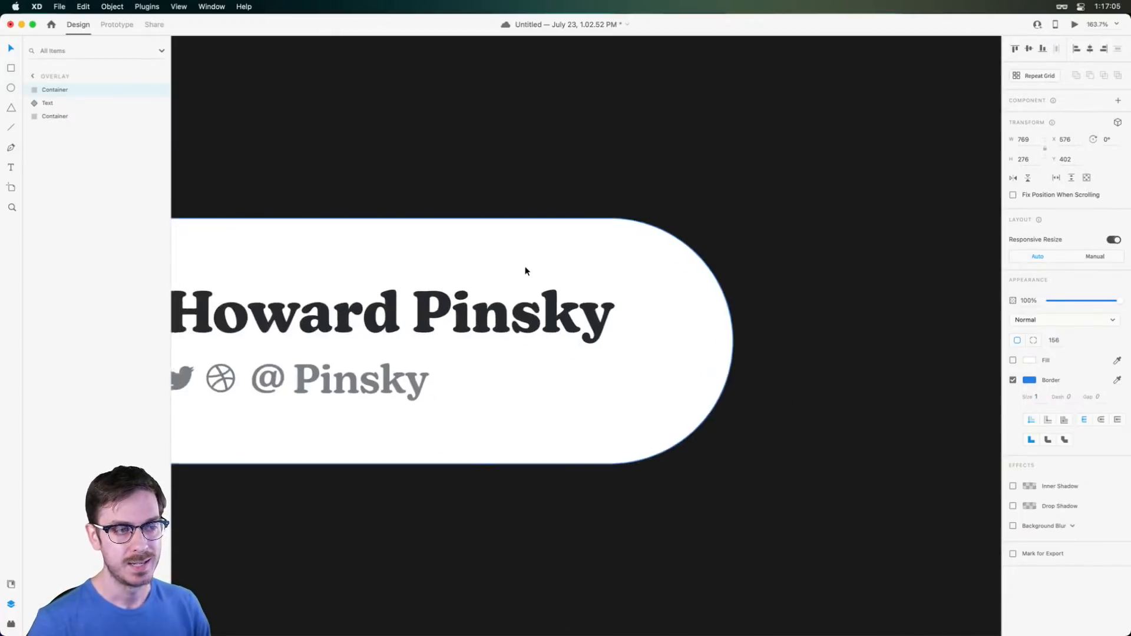
pyautogui.moveTo(525, 274); pyautogui.dragTo(656, 243)
pyautogui.scroll(-5, 655, 245)
pyautogui.click(864, 238)
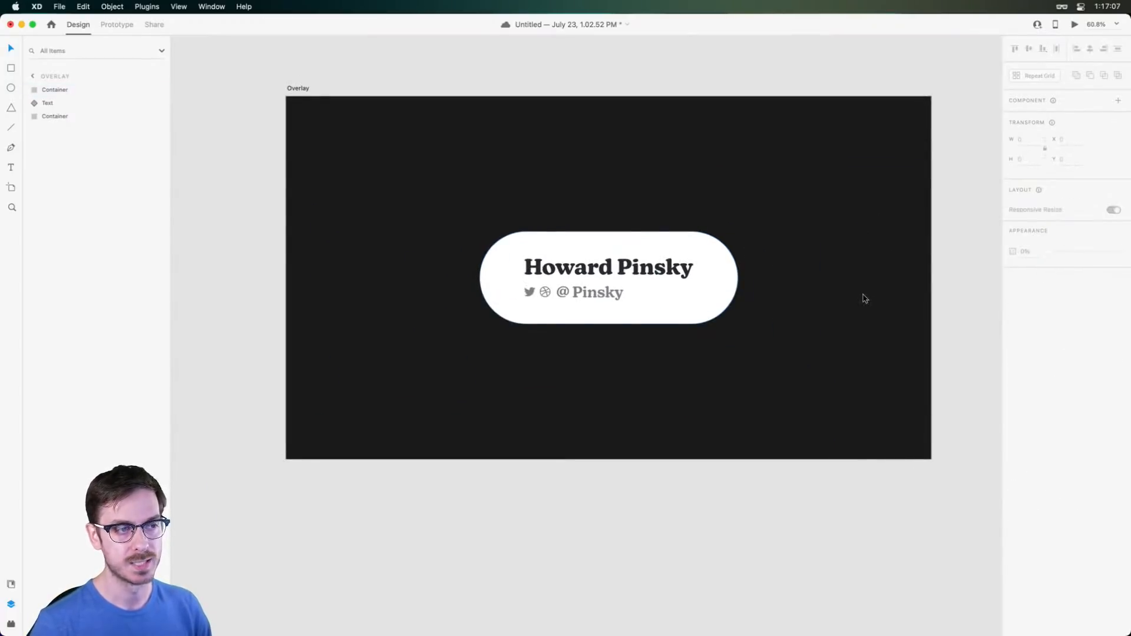
pyautogui.press('super+z')
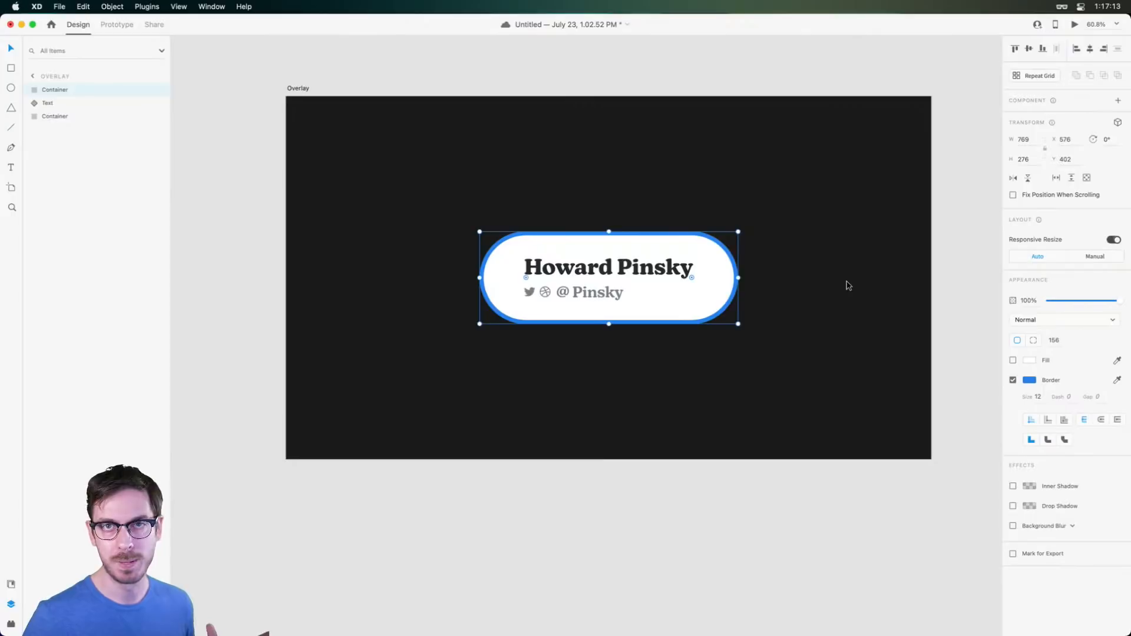
pyautogui.scroll(5, 586, 232)
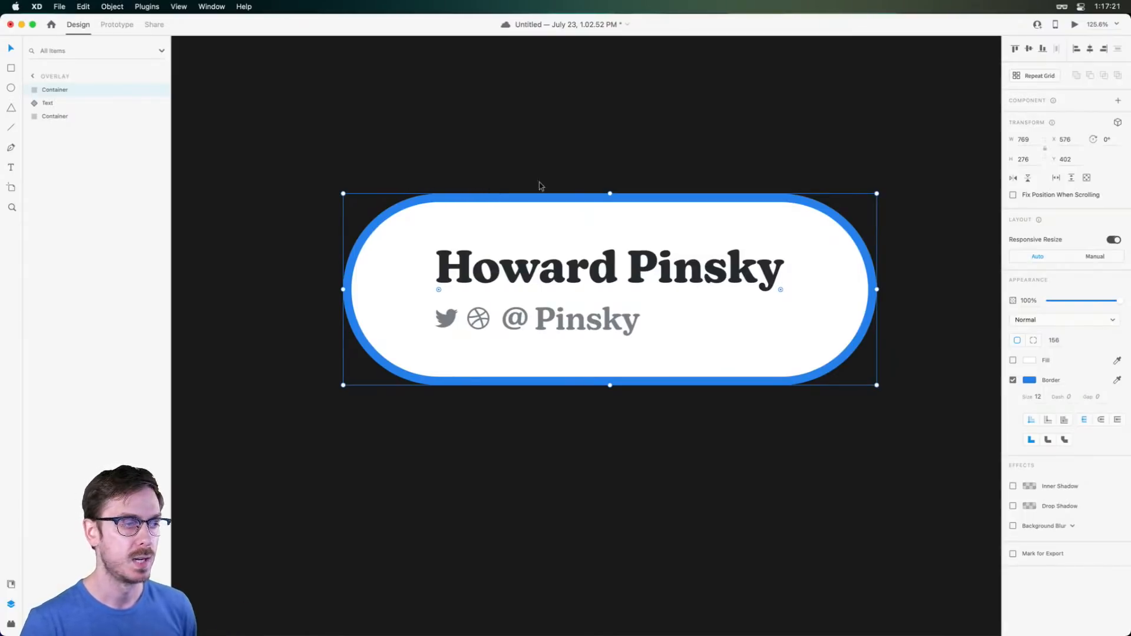
pyautogui.press('super+s')
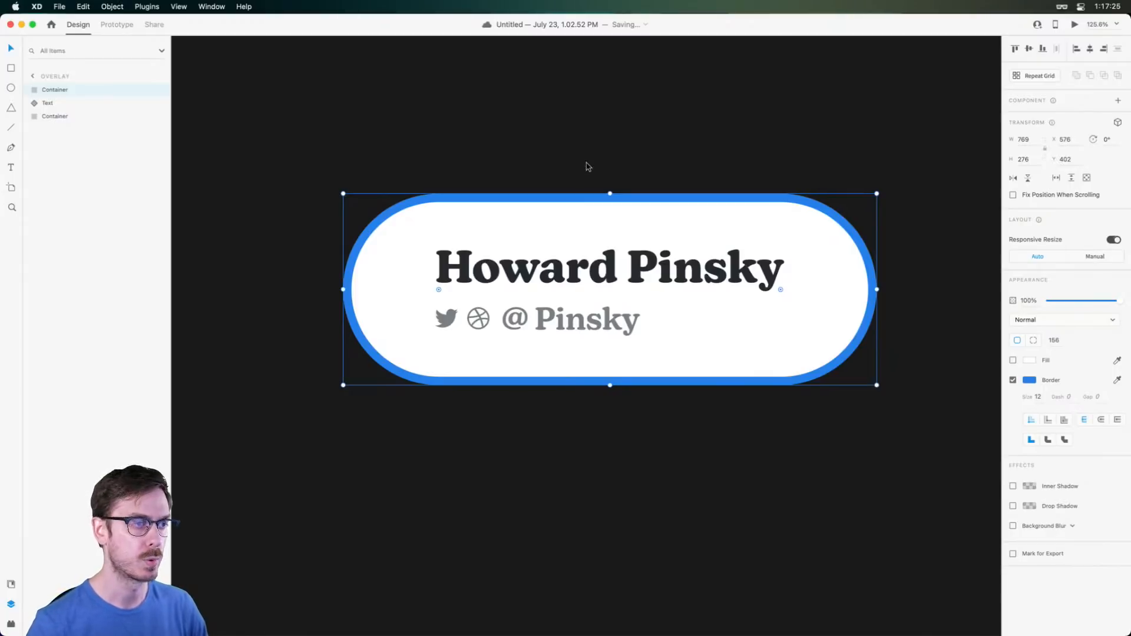
# Draw a 45 × 45 circle on the pill's top edge
pyautogui.press('r')
pyautogui.press('e')
pyautogui.moveTo(603, 183)
pyautogui.mouseDown()
pyautogui.moveTo(634, 218)
pyautogui.moveTo(627, 200)
pyautogui.moveTo(615, 203)
pyautogui.moveTo(621, 185)
pyautogui.mouseUp()
pyautogui.press('v')
# Give the circle the same blue border at size 6
pyautogui.scroll(5, 603, 186)
pyautogui.click(1116, 360)
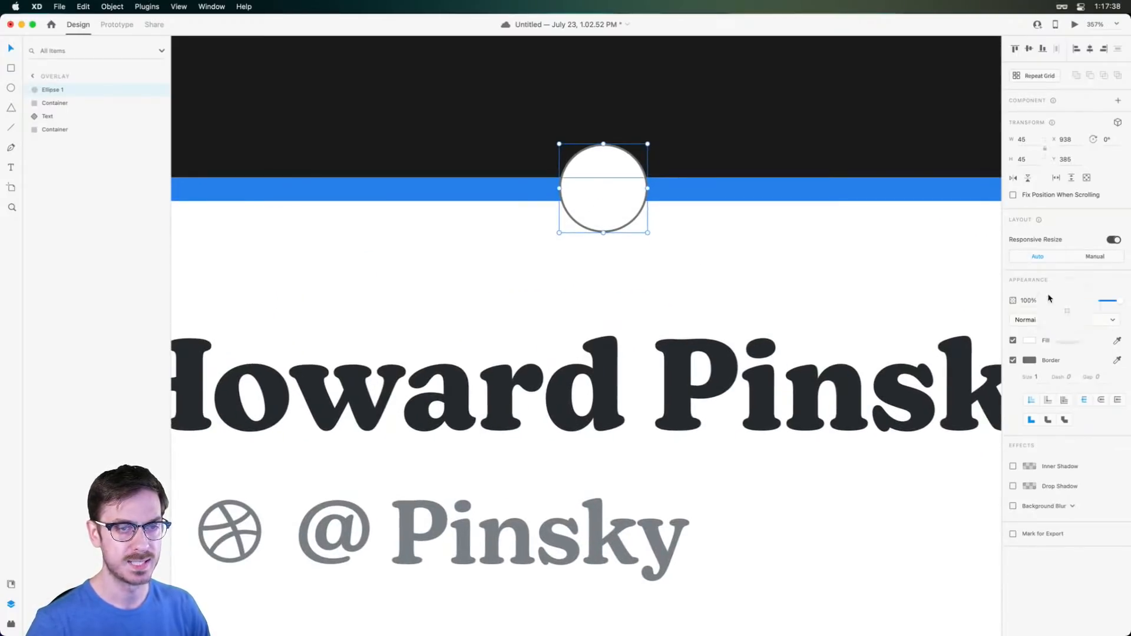
pyautogui.click(876, 184)
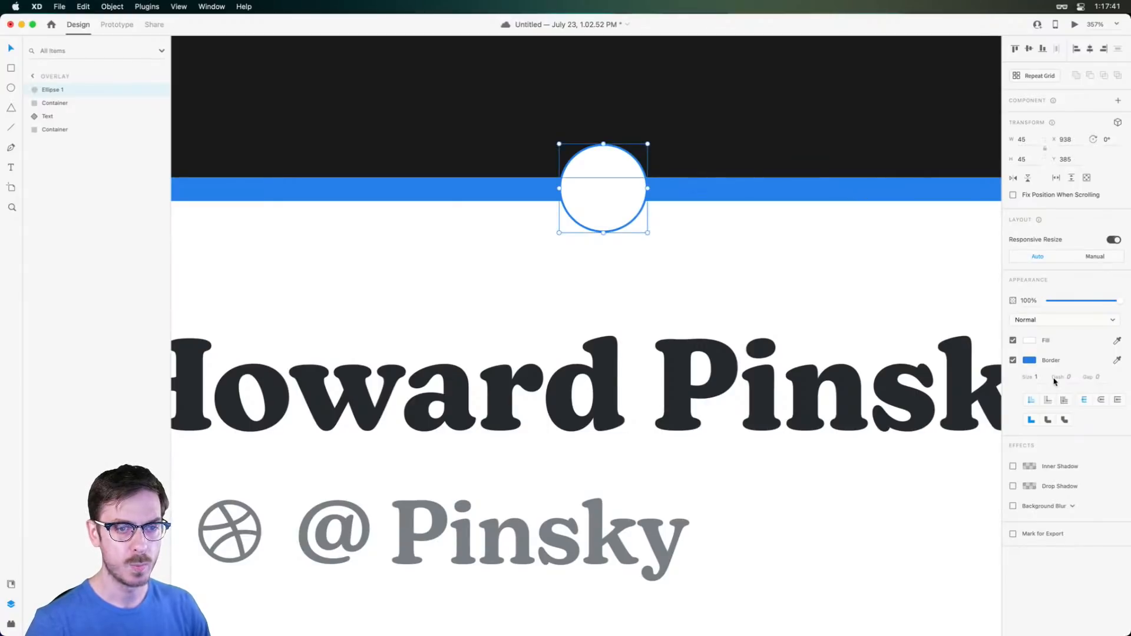
pyautogui.press('Up')
pyautogui.press('Up')
pyautogui.press('Up')
pyautogui.press('Up')
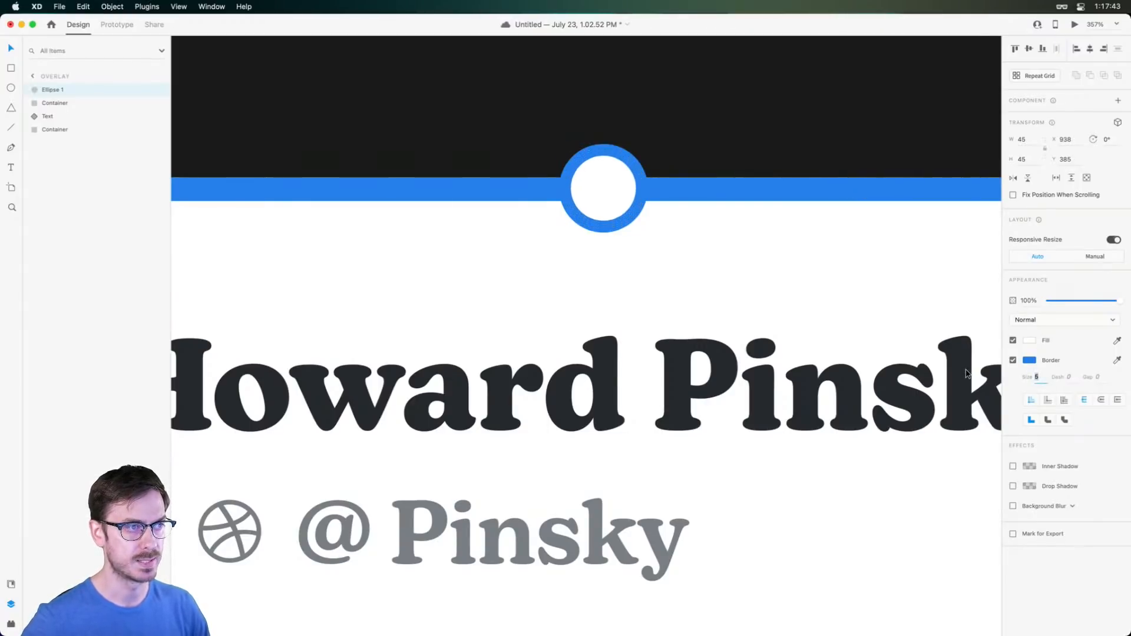
pyautogui.press('Return')
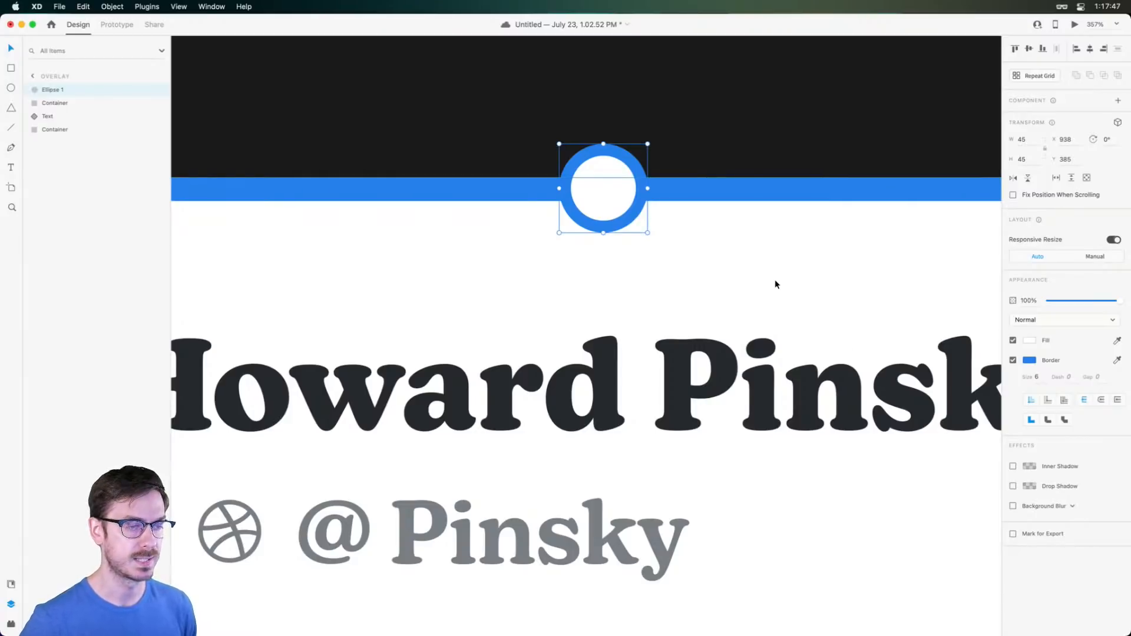
# Save #2680EB and #FFFFFF colours and the name and handle text styles as document assets
pyautogui.click(13, 584)
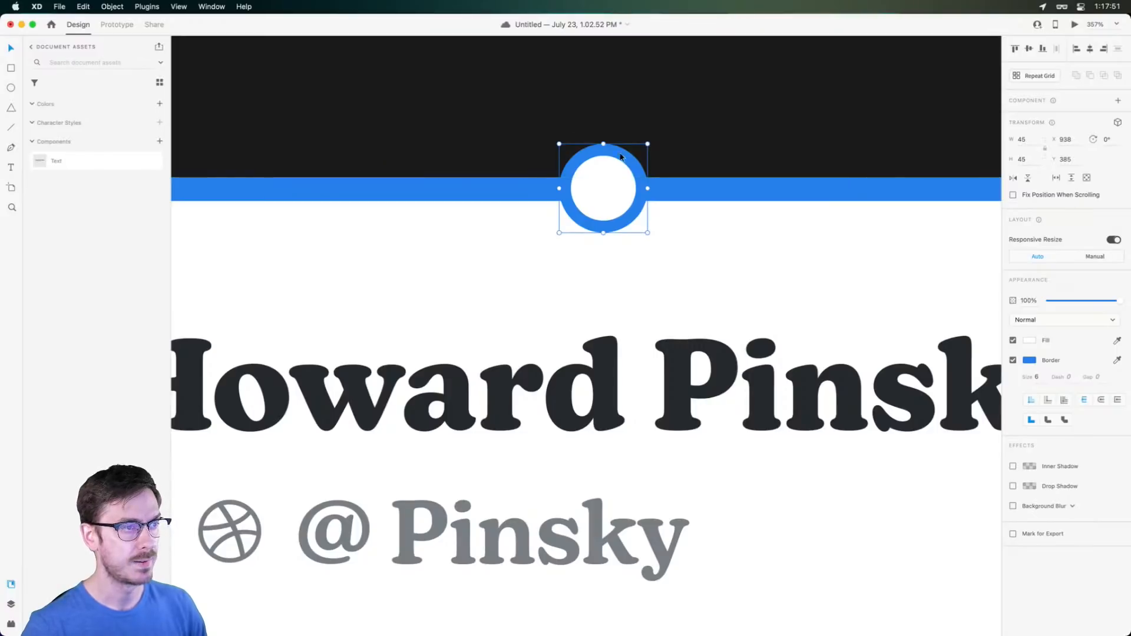
pyautogui.click(160, 104)
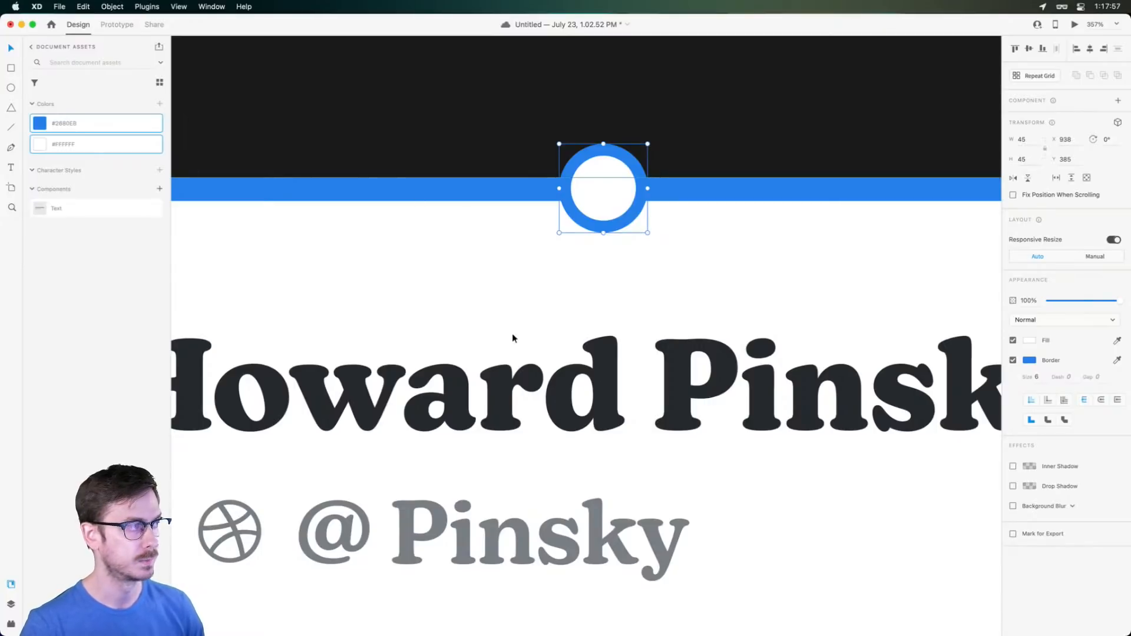
pyautogui.click(581, 395)
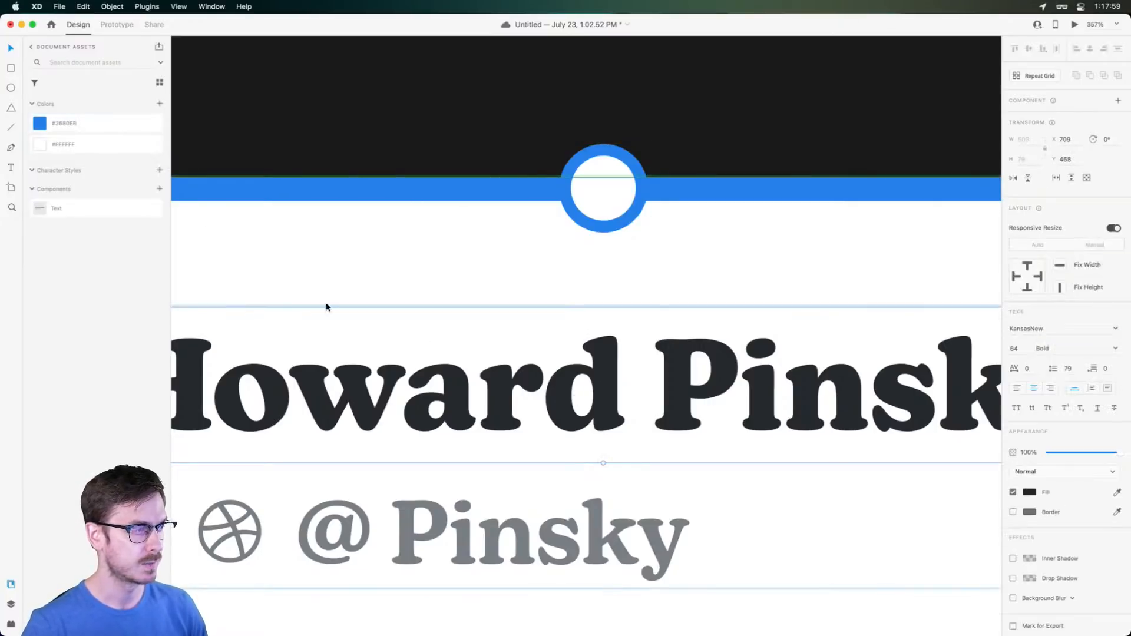
pyautogui.click(159, 169)
pyautogui.scroll(-5, 342, 274)
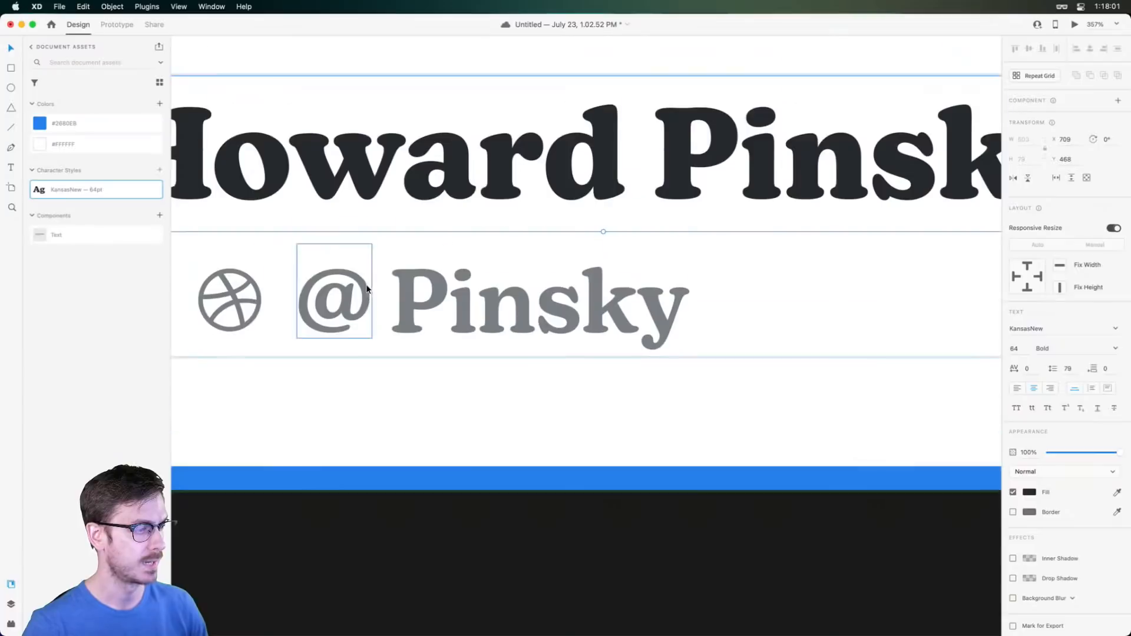
pyautogui.click(498, 226)
pyautogui.click(159, 170)
pyautogui.scroll(-4, 503, 235)
pyautogui.scroll(3, 503, 236)
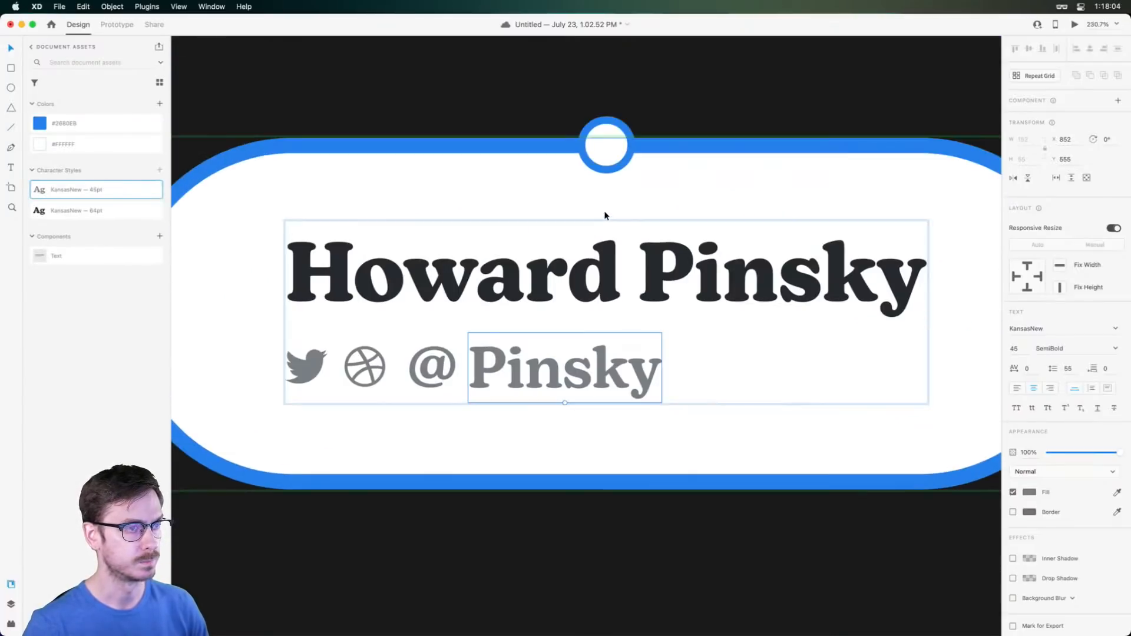
# Deselect the handle text and select the small circle on the top border
pyautogui.click(649, 103)
pyautogui.scroll(-4, 583, 124)
pyautogui.click(603, 132)
pyautogui.scroll(1, 605, 137)
pyautogui.scroll(3, 605, 137)
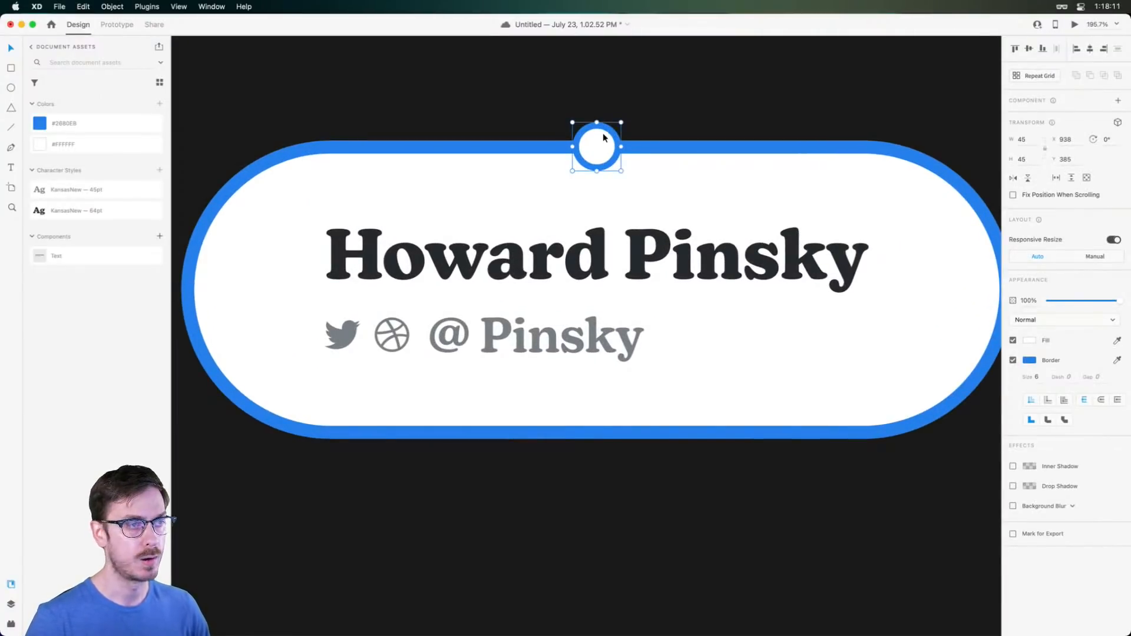
# Duplicate the blue-ringed top circle down to the badge's bottom edge
pyautogui.scroll(3, 587, 122)
pyautogui.click(608, 123)
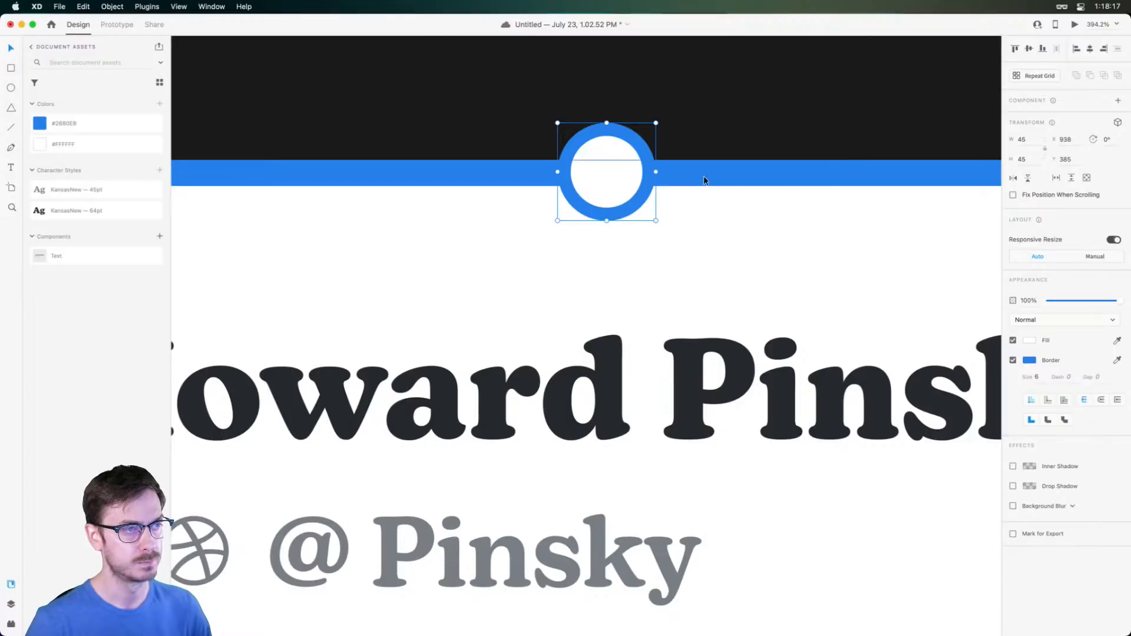
pyautogui.scroll(-5, 599, 171)
pyautogui.moveTo(600, 175); pyautogui.dragTo(291, 171)
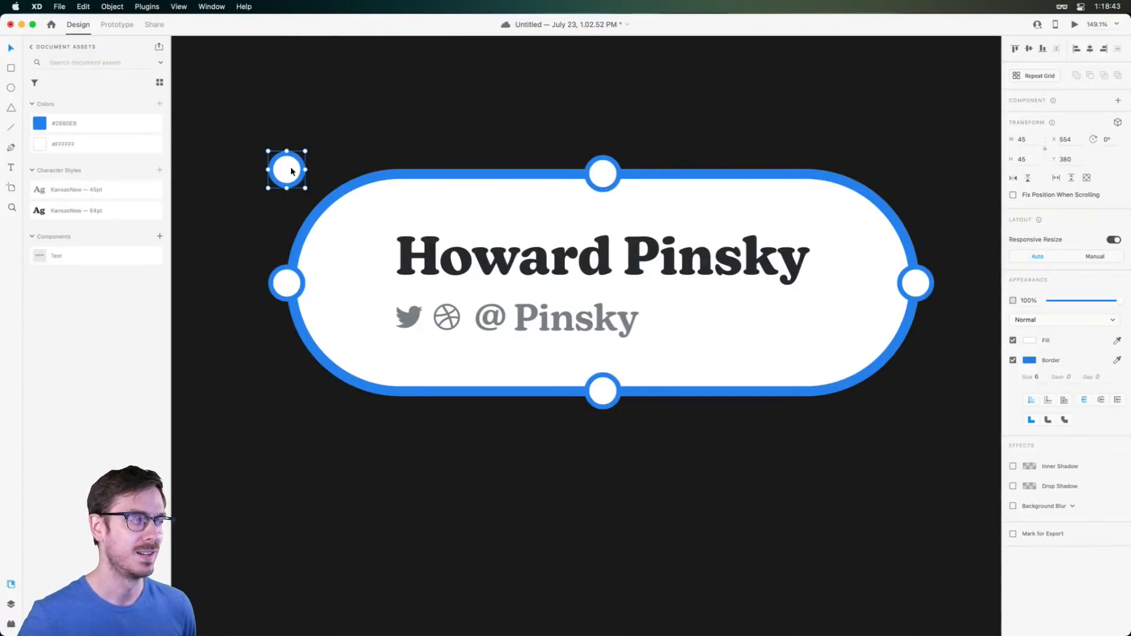
# Draw the white 385 × 124 pill rectangle below the badge
pyautogui.scroll(-5, 530, 341)
pyautogui.press('r')
pyautogui.moveTo(413, 265)
pyautogui.mouseDown()
pyautogui.moveTo(753, 371)
pyautogui.moveTo(679, 317)
pyautogui.mouseUp()
pyautogui.scroll(5, 692, 263)
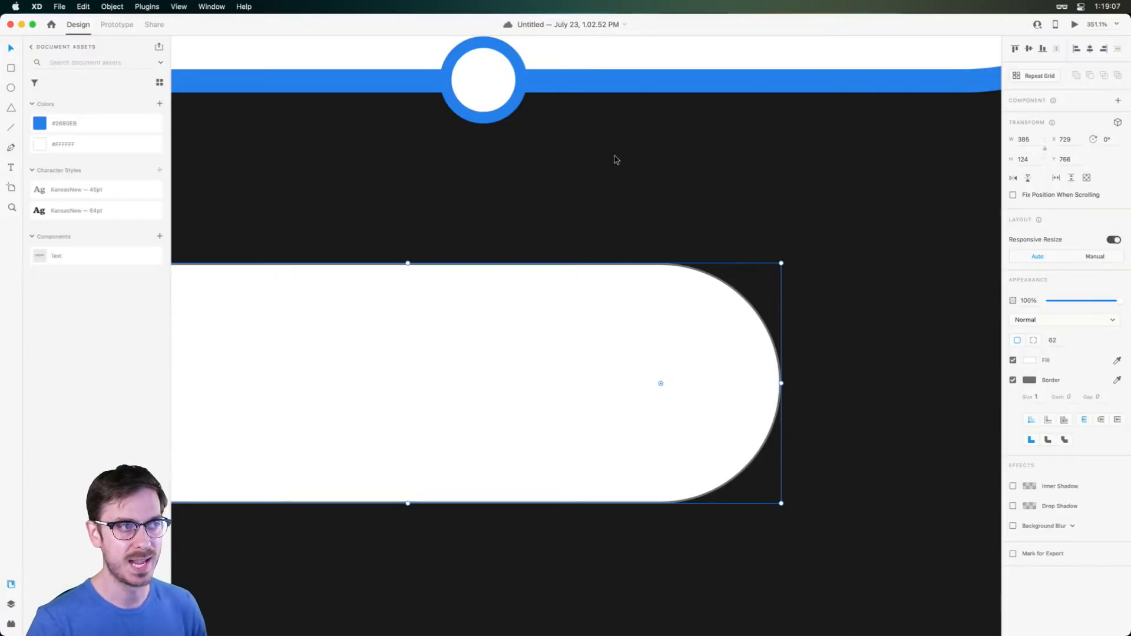
# Try squaring off the badge's rounded corners, then undo it
pyautogui.scroll(-5, 615, 158)
pyautogui.scroll(5, 616, 158)
pyautogui.click(682, 109)
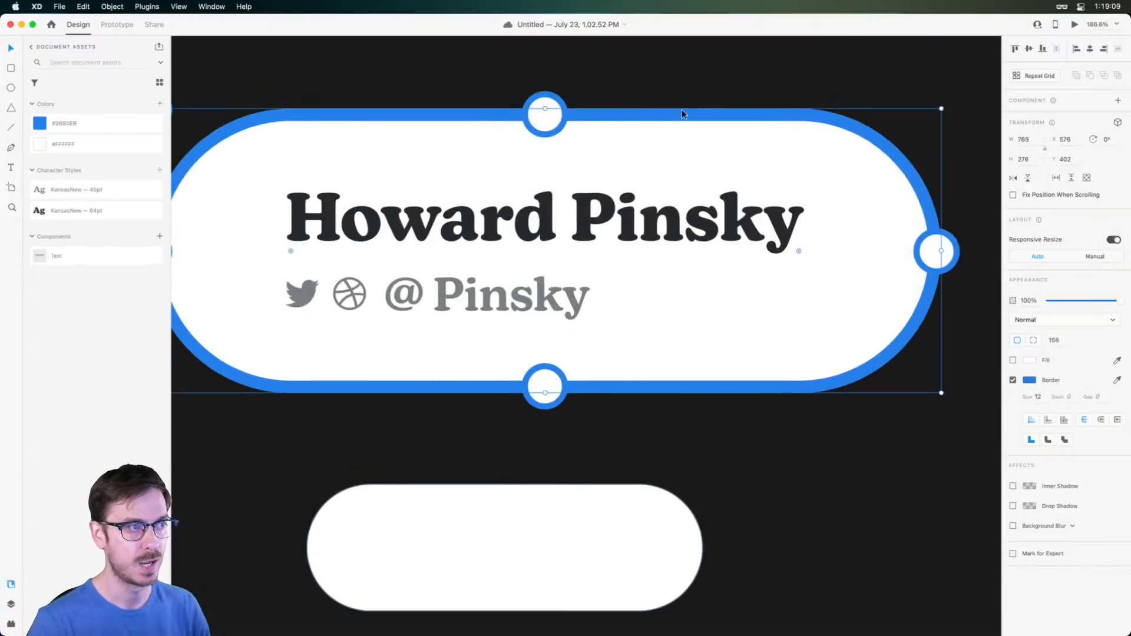
pyautogui.moveTo(799, 252); pyautogui.dragTo(955, 91)
pyautogui.scroll(-5, 848, 412)
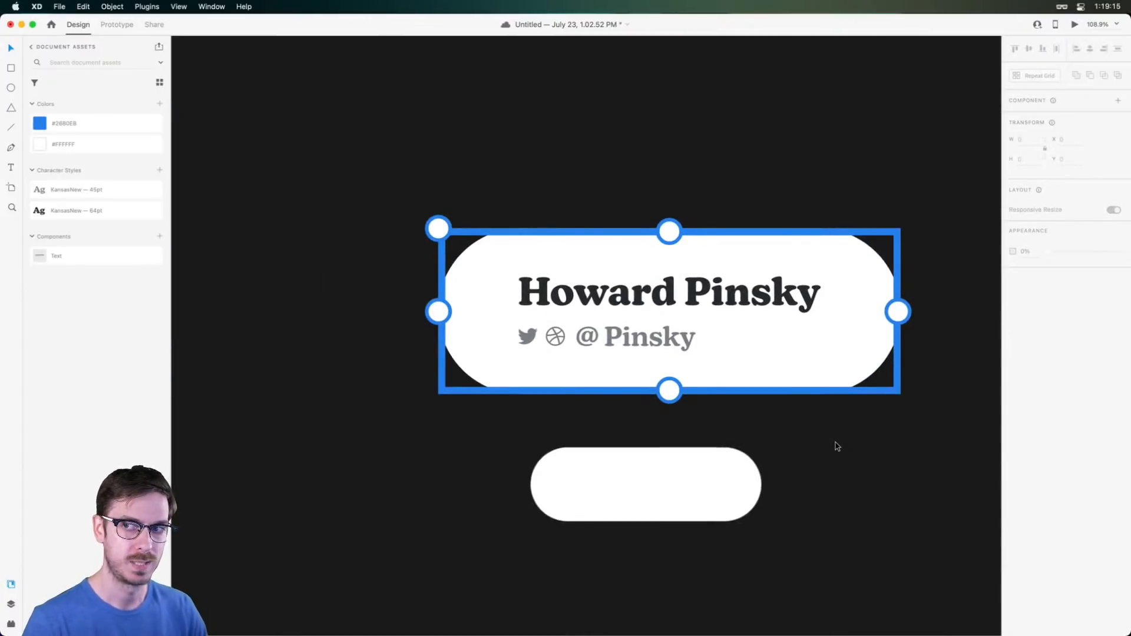
pyautogui.press('super+z')
# Delete the lower white pill and stray circle, shifting the top and bottom circles right
pyautogui.click(694, 495)
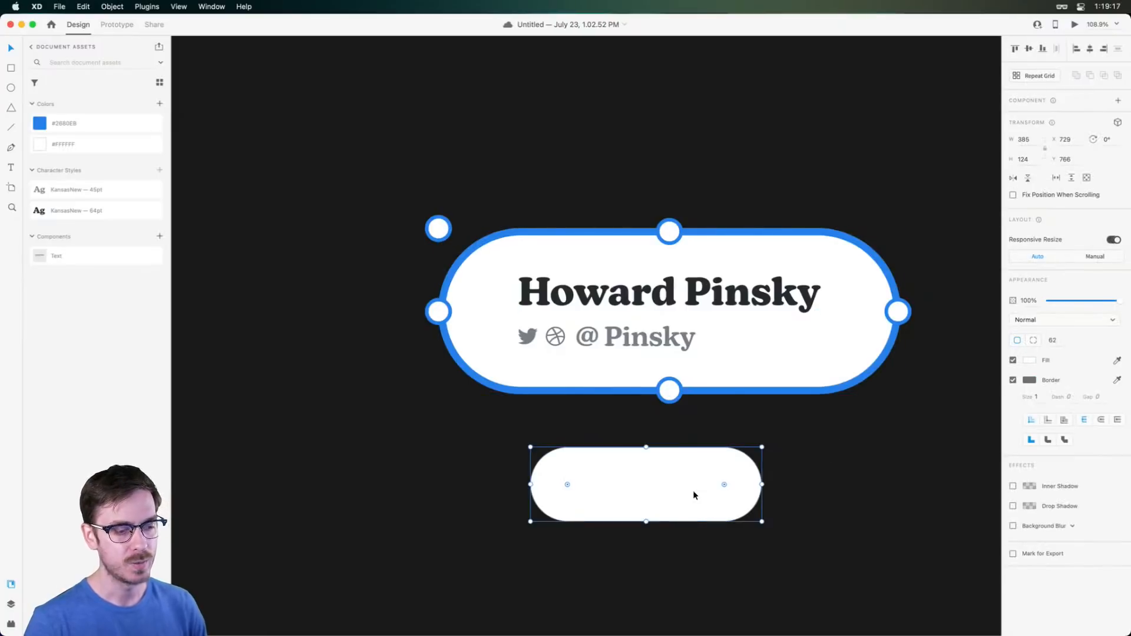
pyautogui.press('Delete')
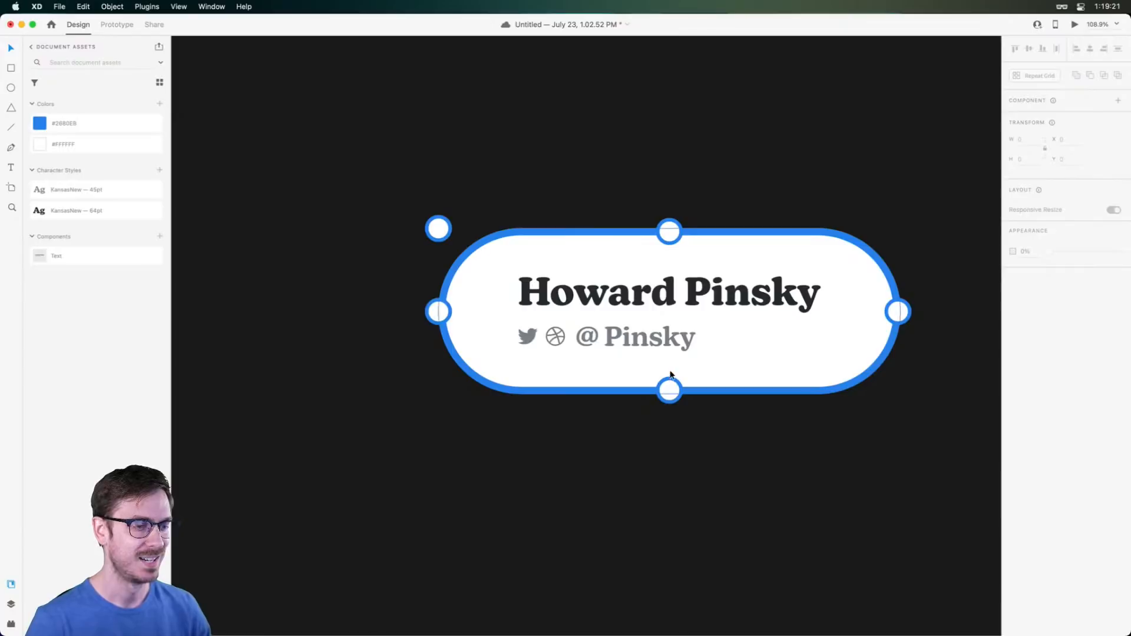
pyautogui.click(672, 385)
pyautogui.keyDown('shift'); pyautogui.click(674, 231); pyautogui.keyUp('shift')
pyautogui.moveTo(674, 231); pyautogui.dragTo(829, 224)
pyautogui.click(438, 228)
pyautogui.press('Delete')
# Copy the right-hand top and bottom circles to the badge's left side
pyautogui.click(826, 236)
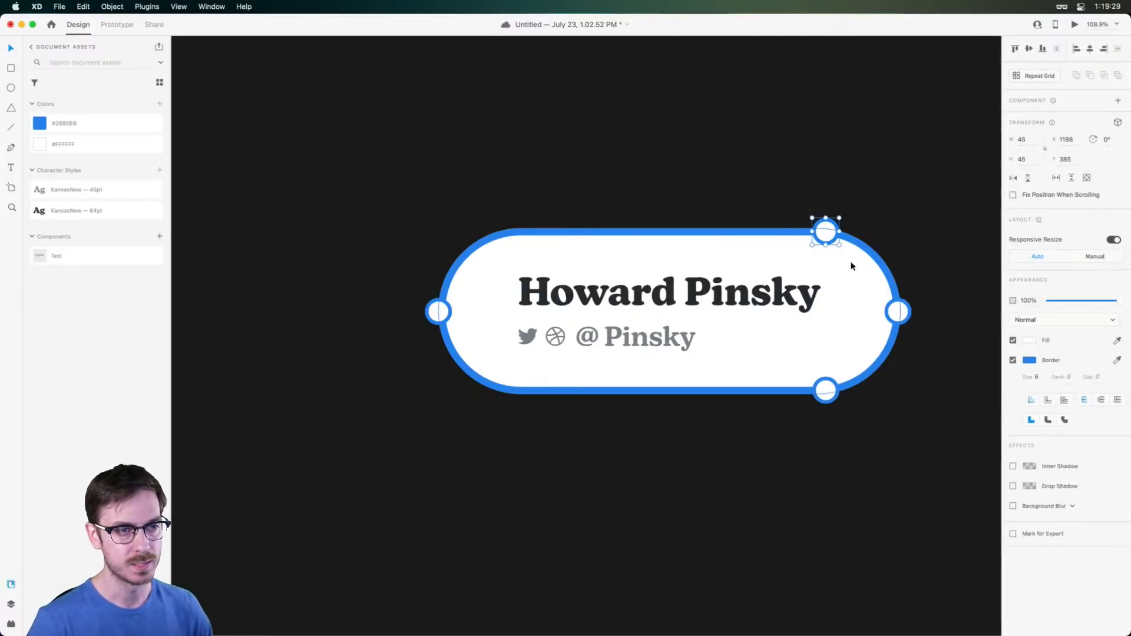
pyautogui.keyDown('shift'); pyautogui.click(830, 382); pyautogui.keyUp('shift')
pyautogui.moveTo(827, 385); pyautogui.dragTo(513, 356)
pyautogui.press('Left')
pyautogui.press('Left')
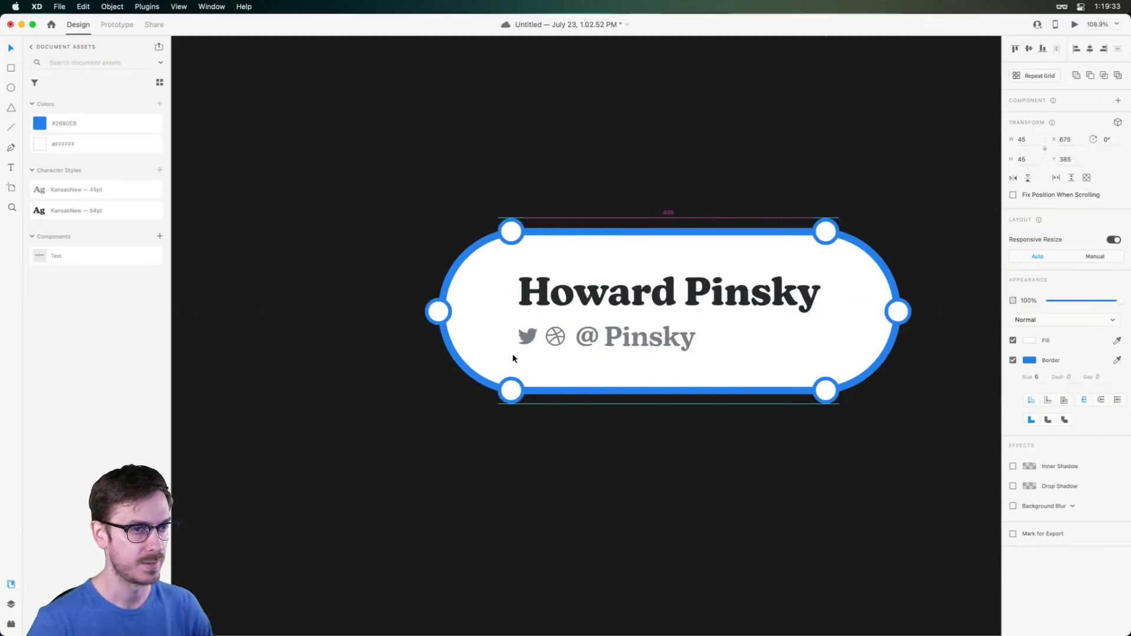
pyautogui.press('Left')
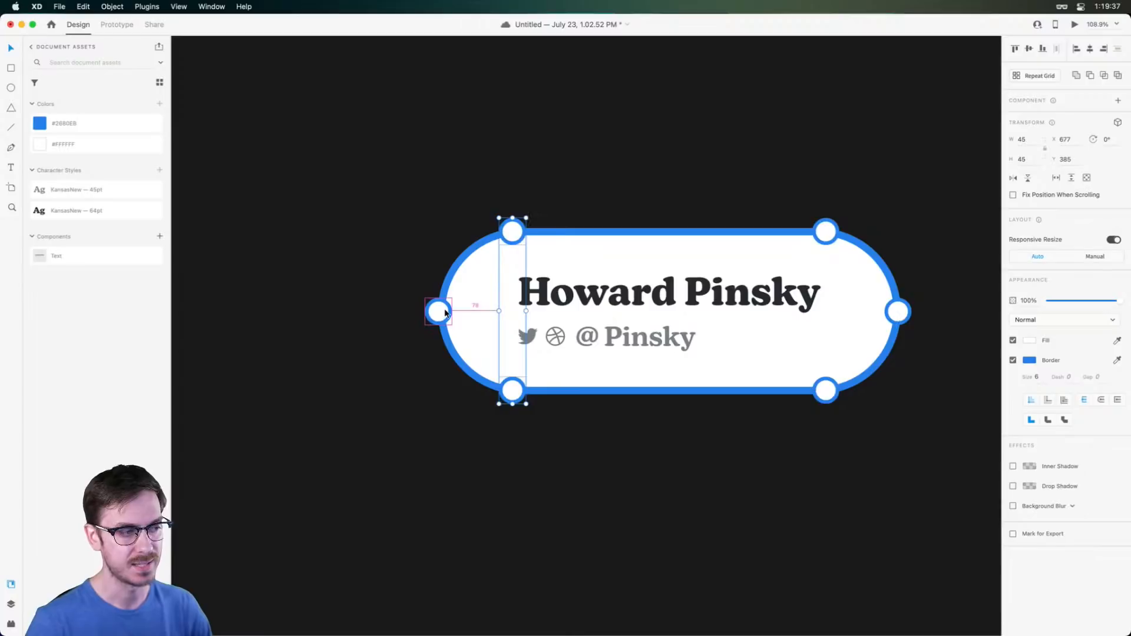
# Nudge the right-hand circles left so the spacing is symmetrical
pyautogui.scroll(5, 445, 308)
pyautogui.scroll(-5, 445, 308)
pyautogui.click(818, 232)
pyautogui.keyDown('shift'); pyautogui.click(820, 388); pyautogui.keyUp('shift')
pyautogui.press('Left')
pyautogui.press('Left')
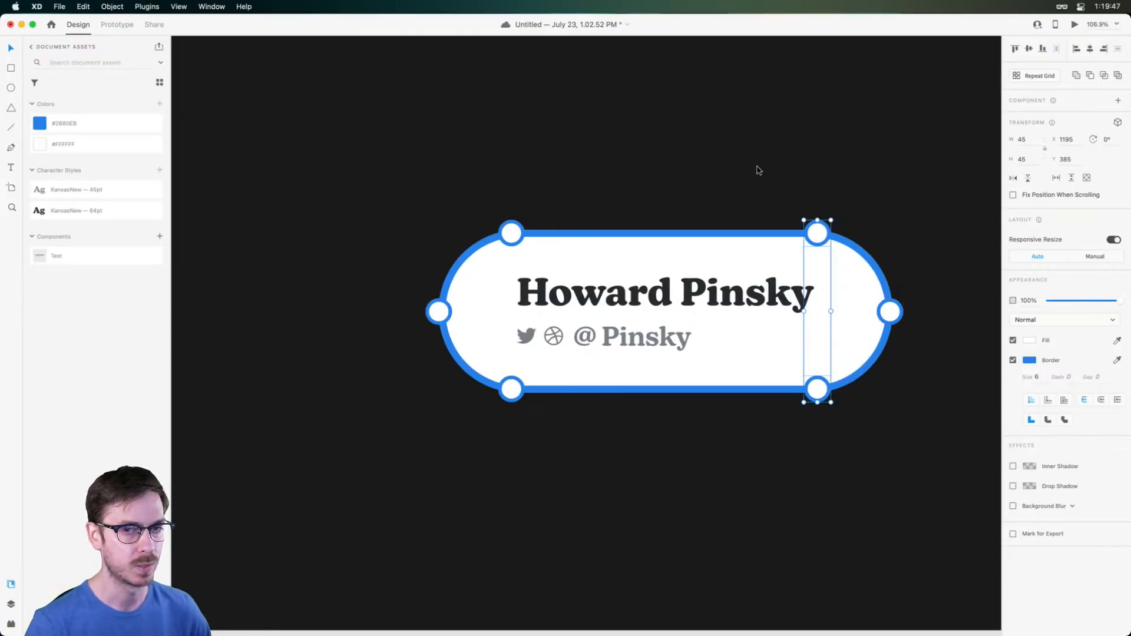
pyautogui.click(701, 177)
pyautogui.scroll(-5, 707, 194)
pyautogui.scroll(5, 707, 194)
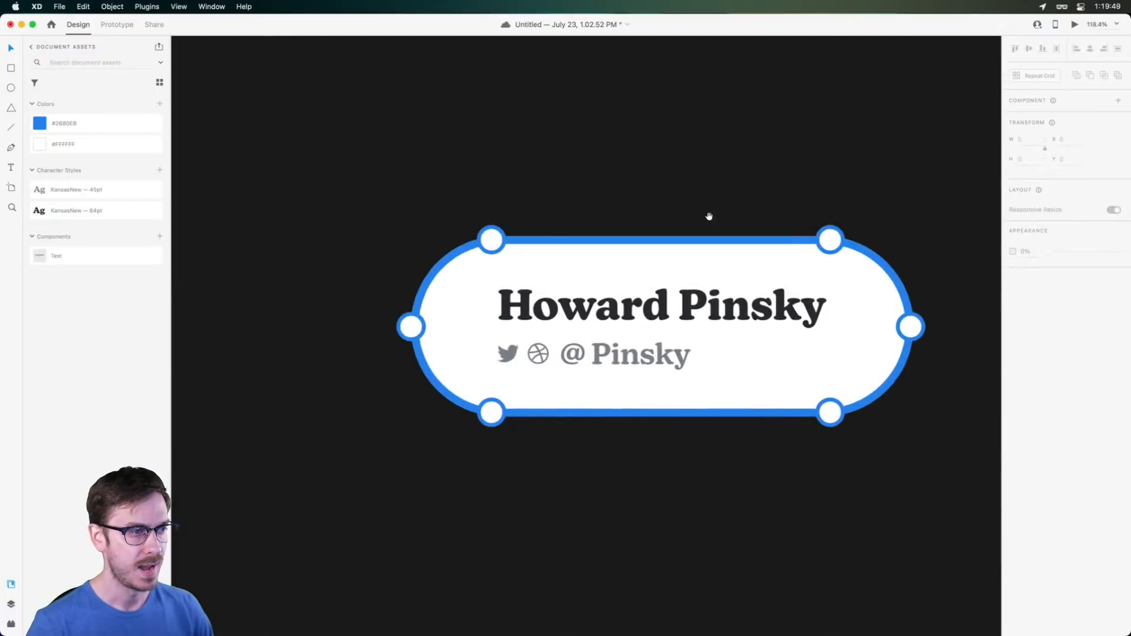
pyautogui.moveTo(709, 211); pyautogui.dragTo(647, 146)
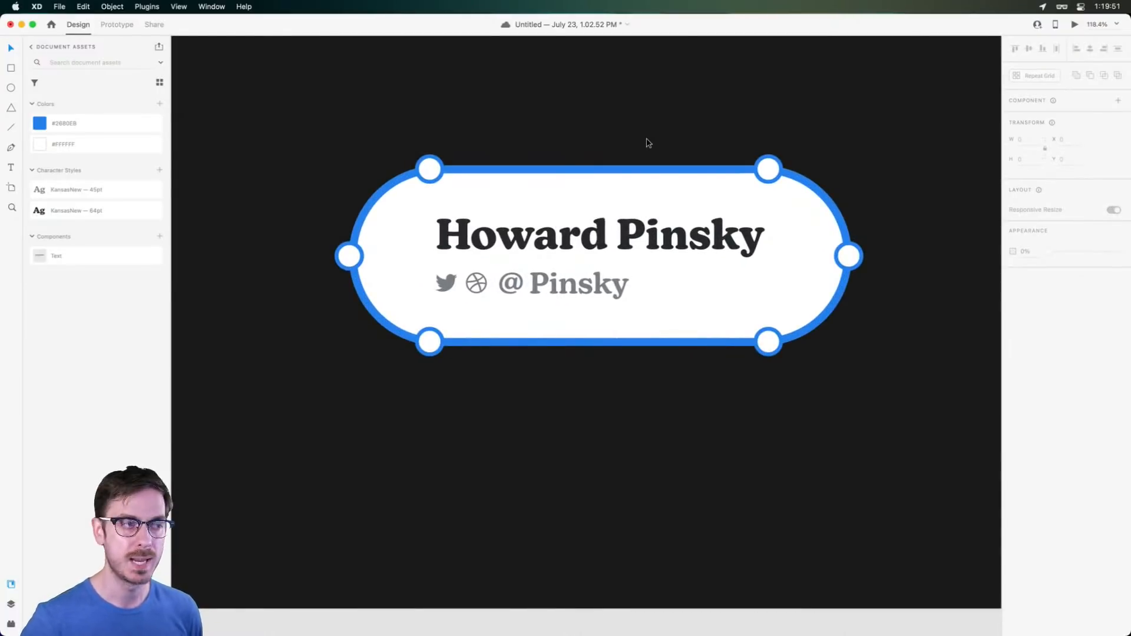
pyautogui.click(713, 176)
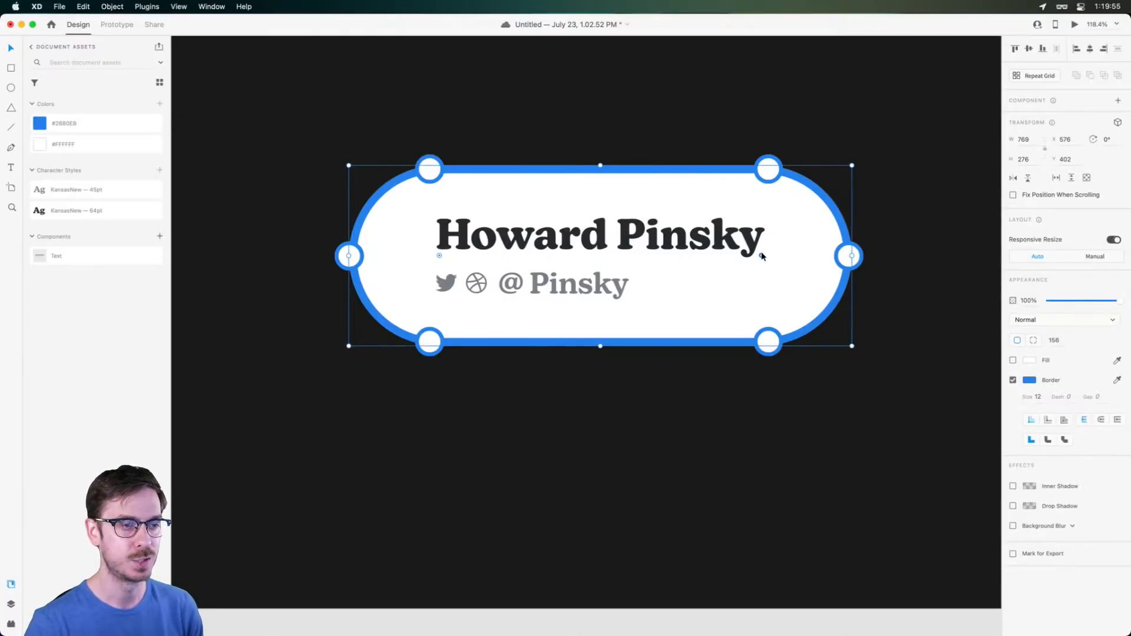
pyautogui.moveTo(761, 255); pyautogui.dragTo(850, 167)
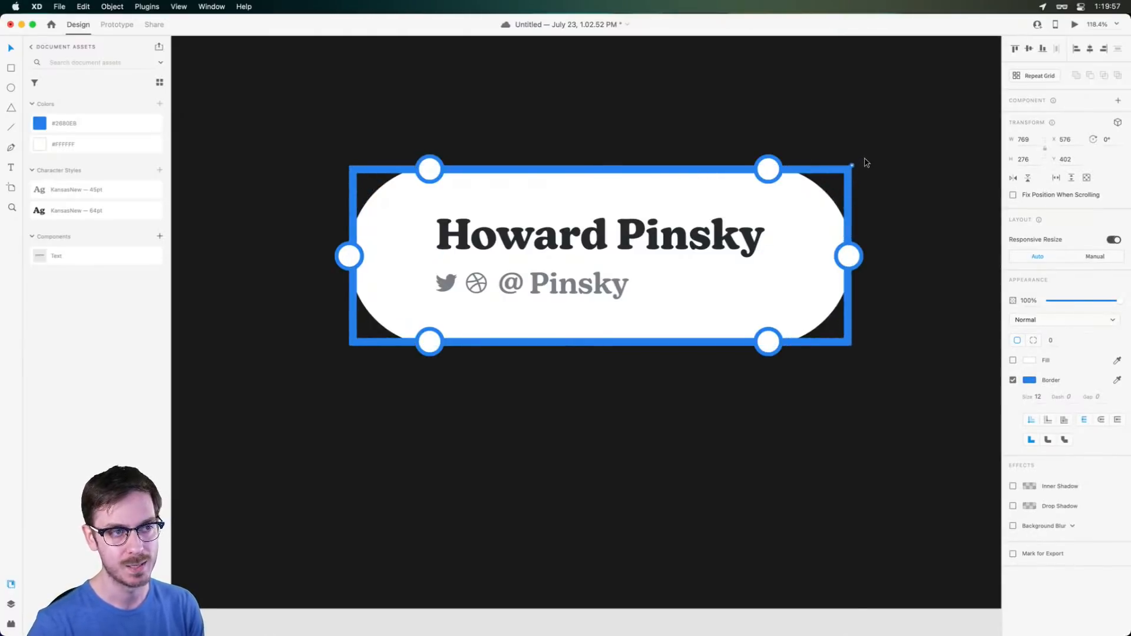
pyautogui.click(760, 171)
pyautogui.keyDown('shift'); pyautogui.click(773, 348); pyautogui.keyUp('shift')
pyautogui.moveTo(773, 353); pyautogui.dragTo(856, 354)
pyautogui.click(430, 341)
pyautogui.keyDown('shift'); pyautogui.click(430, 169); pyautogui.keyUp('shift')
pyautogui.moveTo(430, 170); pyautogui.dragTo(354, 171)
pyautogui.click(417, 184)
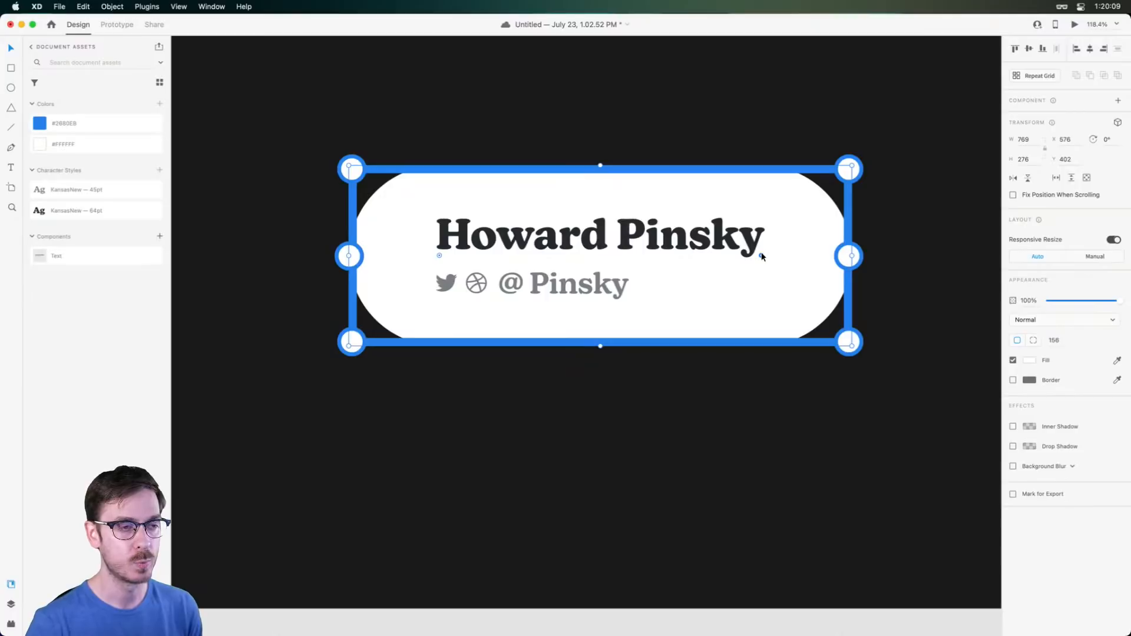
pyautogui.moveTo(761, 256); pyautogui.dragTo(846, 154)
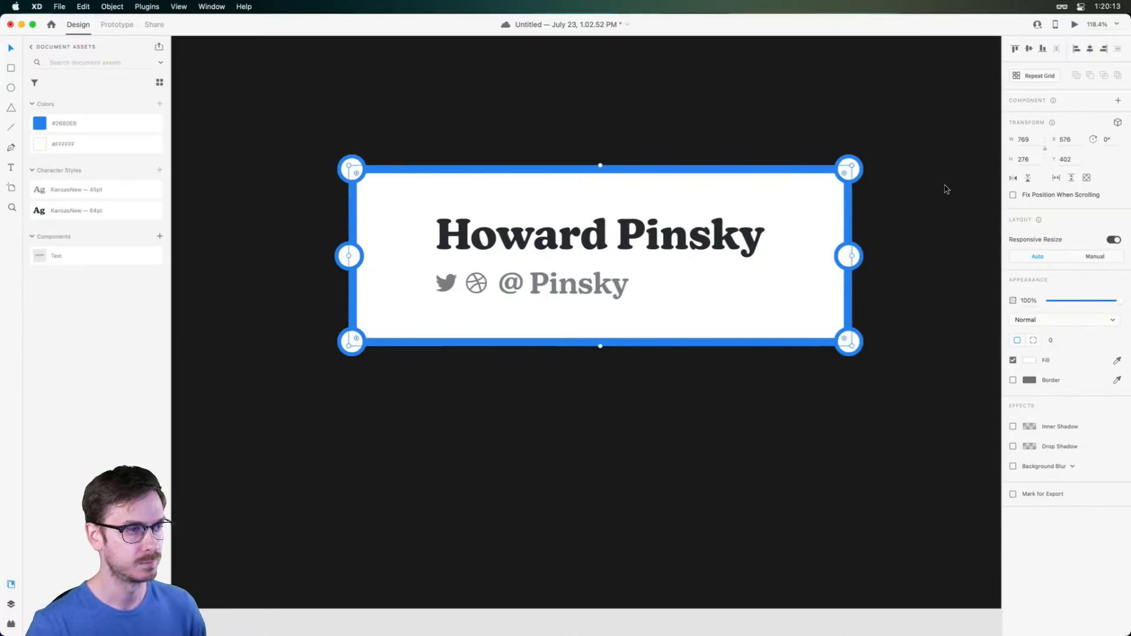
pyautogui.press('super+z')
pyautogui.press('super+z')
pyautogui.press('super+z')
pyautogui.press('super+z')
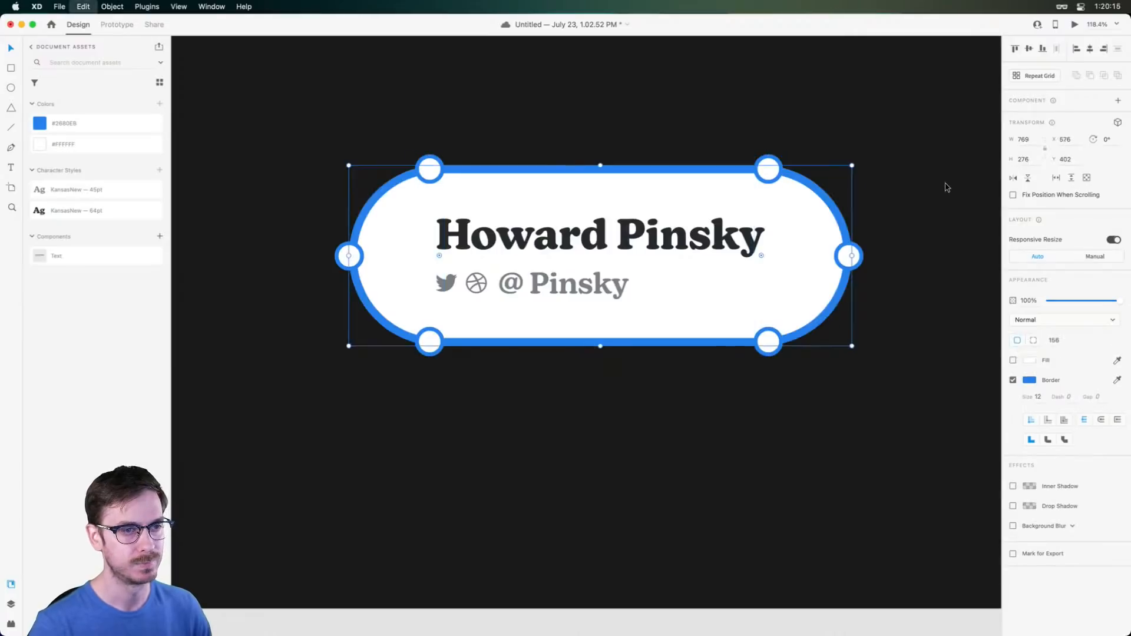
pyautogui.click(924, 194)
pyautogui.scroll(-5, 576, 201)
pyautogui.scroll(5, 577, 201)
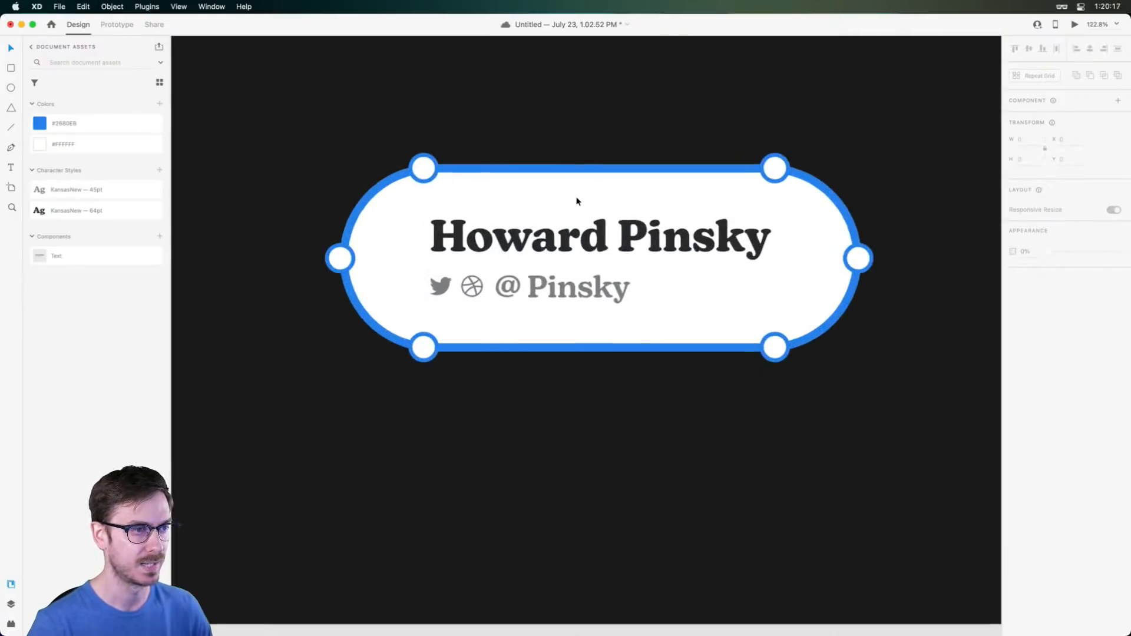
pyautogui.click(608, 217)
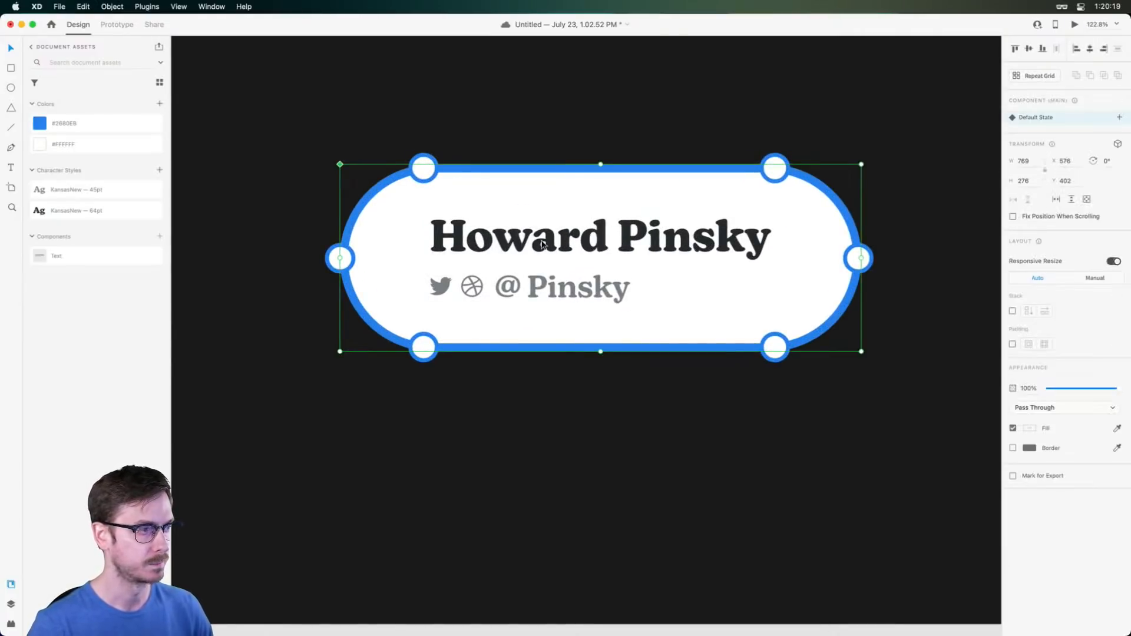
# Rename the Container layer to 'Bounds'
pyautogui.hscroll(2, 542, 244)
pyautogui.press('super+y')
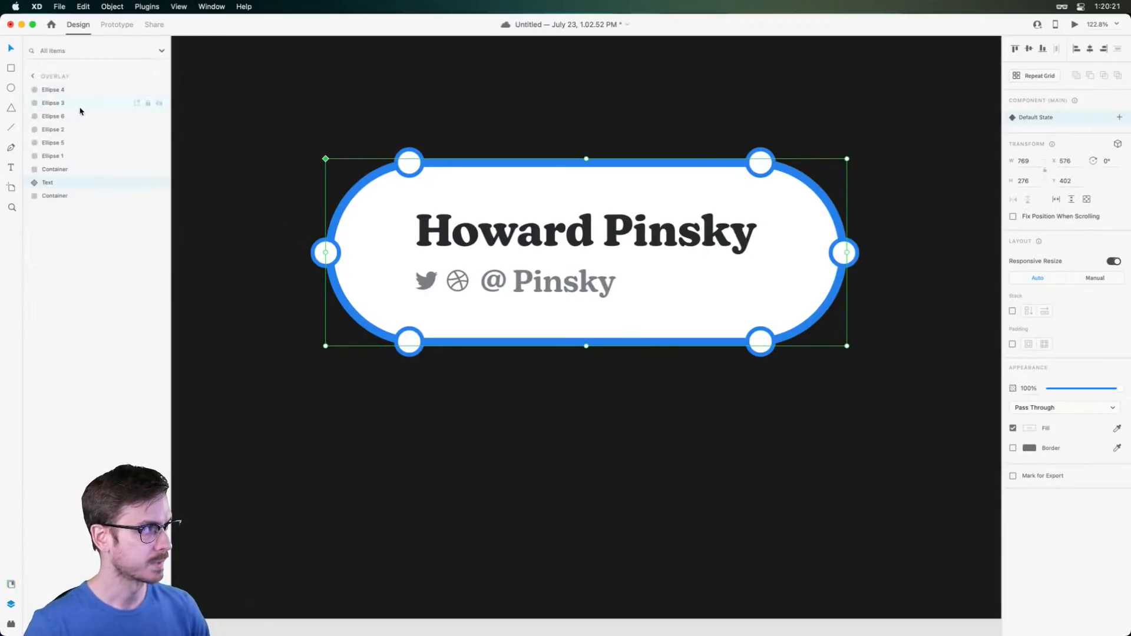
pyautogui.click(56, 90)
pyautogui.doubleClick(59, 170)
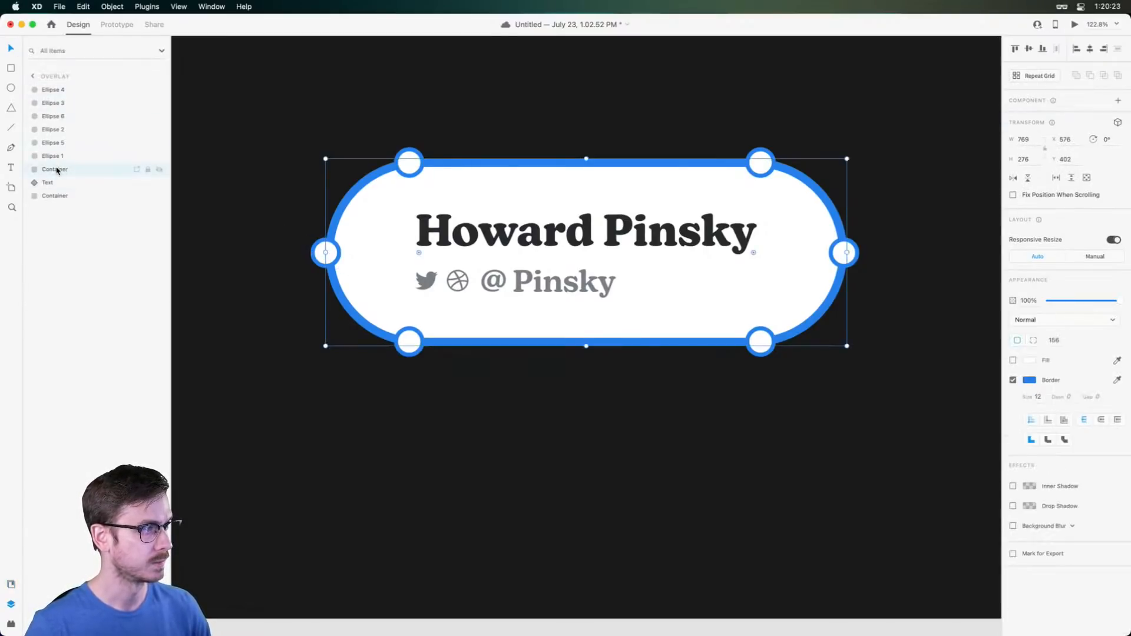
pyautogui.write('Bounds')
pyautogui.press('Return')
# Group the ellipses with Bounds, name the group 'Bounds', and save
pyautogui.keyDown('shift'); pyautogui.click(61, 92); pyautogui.keyUp('shift')
pyautogui.press('super+g')
pyautogui.doubleClick(54, 91)
pyautogui.write('Bounds')
pyautogui.press('Return')
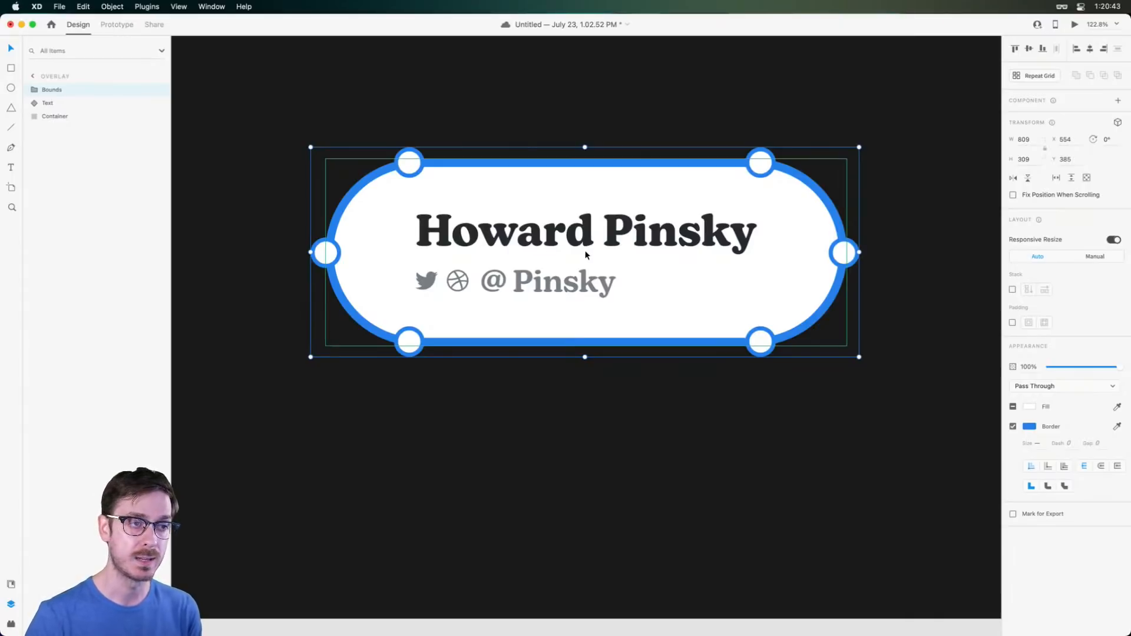
pyautogui.press('super+s')
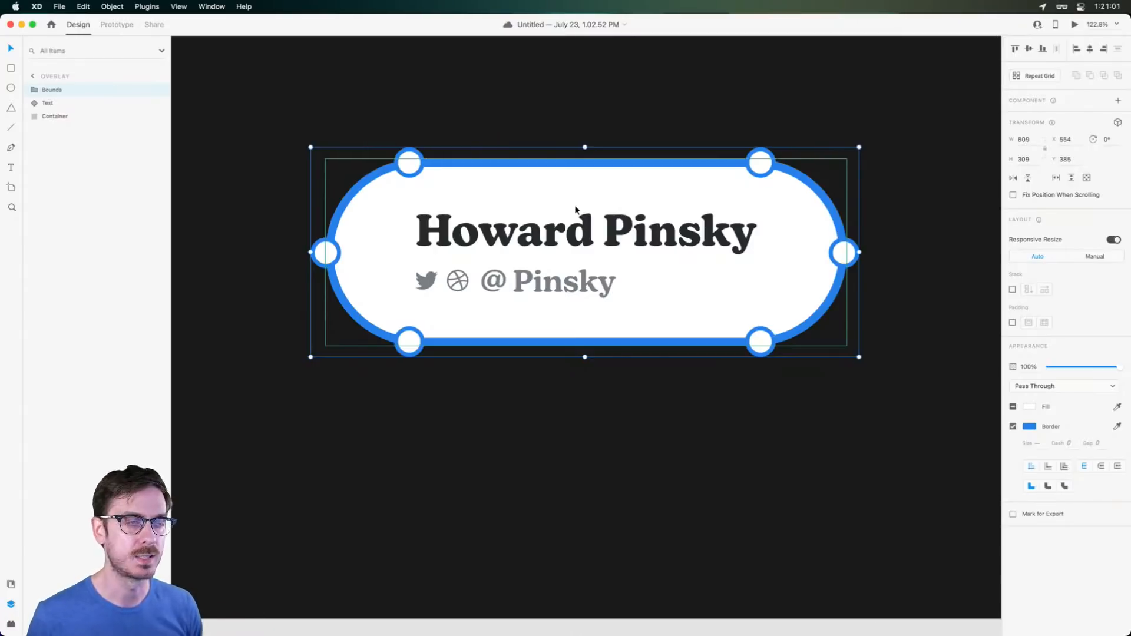
# Deselect the group and bring up the document assets panel
pyautogui.click(897, 244)
pyautogui.moveTo(865, 245); pyautogui.dragTo(808, 246)
pyautogui.press('shift+super+y')
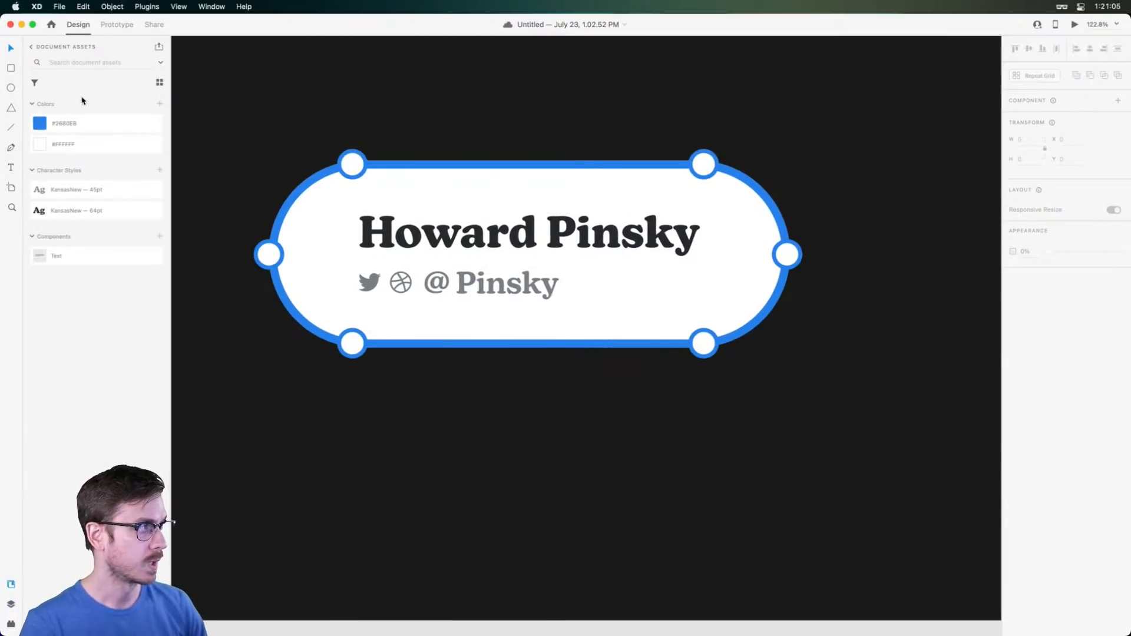
# Place the Pointer component from the Adobe XD Assets library below the badge
pyautogui.click(32, 48)
pyautogui.click(99, 139)
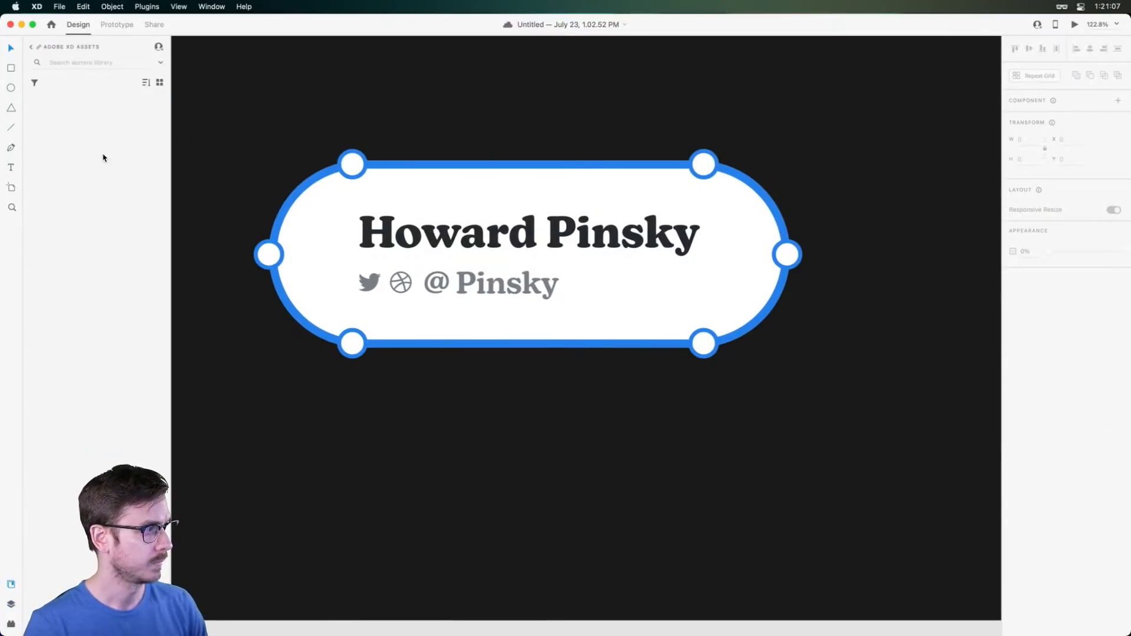
pyautogui.scroll(-3, 91, 357)
pyautogui.scroll(-5, 92, 357)
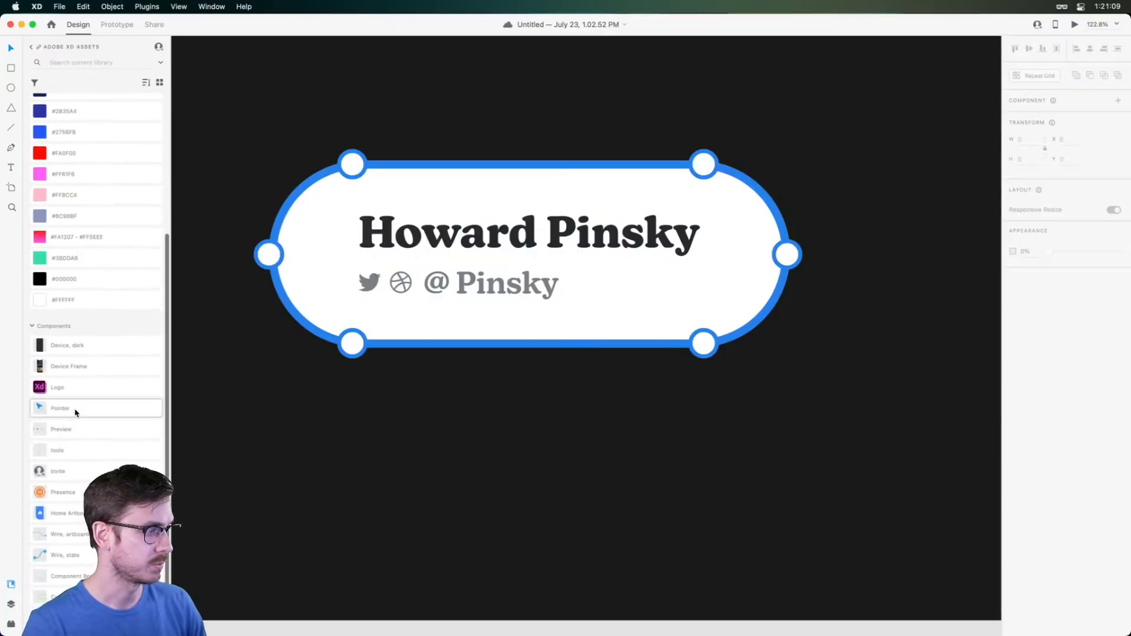
pyautogui.moveTo(71, 382); pyautogui.dragTo(745, 430)
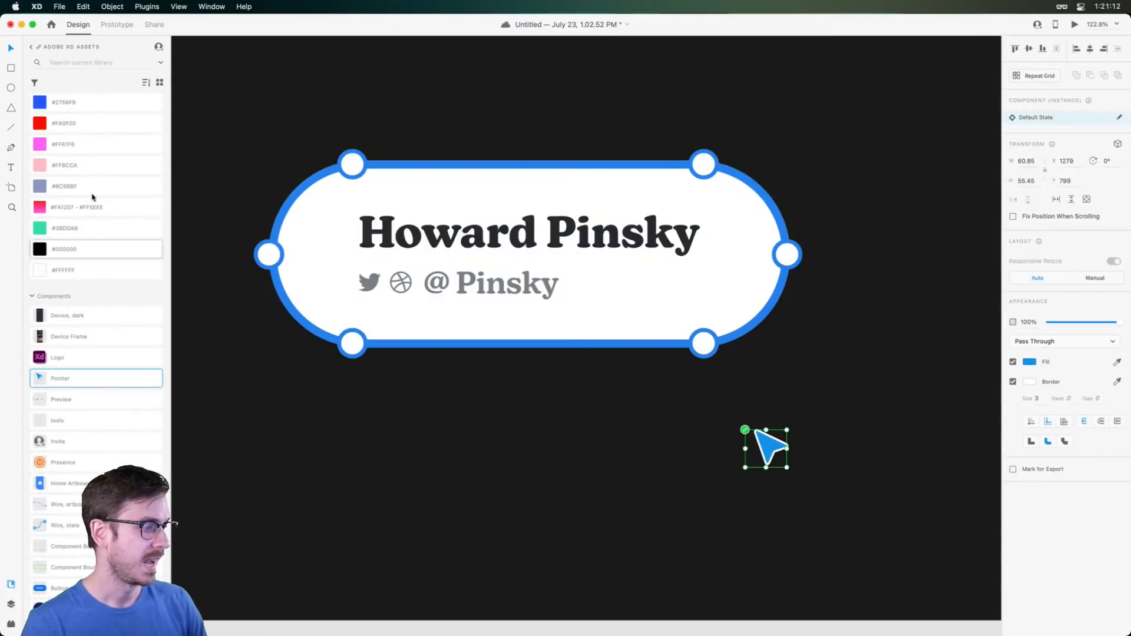
pyautogui.click(32, 47)
pyautogui.moveTo(774, 453); pyautogui.dragTo(730, 439)
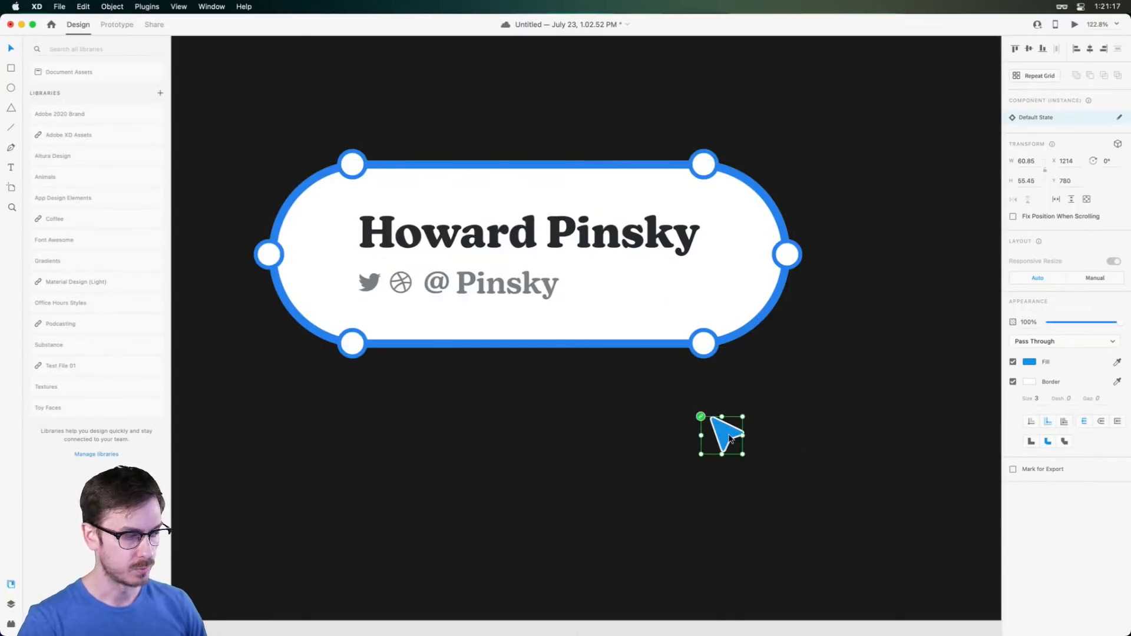
# Search the icon plugin for 'pointer', 'cursor' and 'mouse', then clear the search
pyautogui.press('super+shift+p')
pyautogui.doubleClick(53, 103)
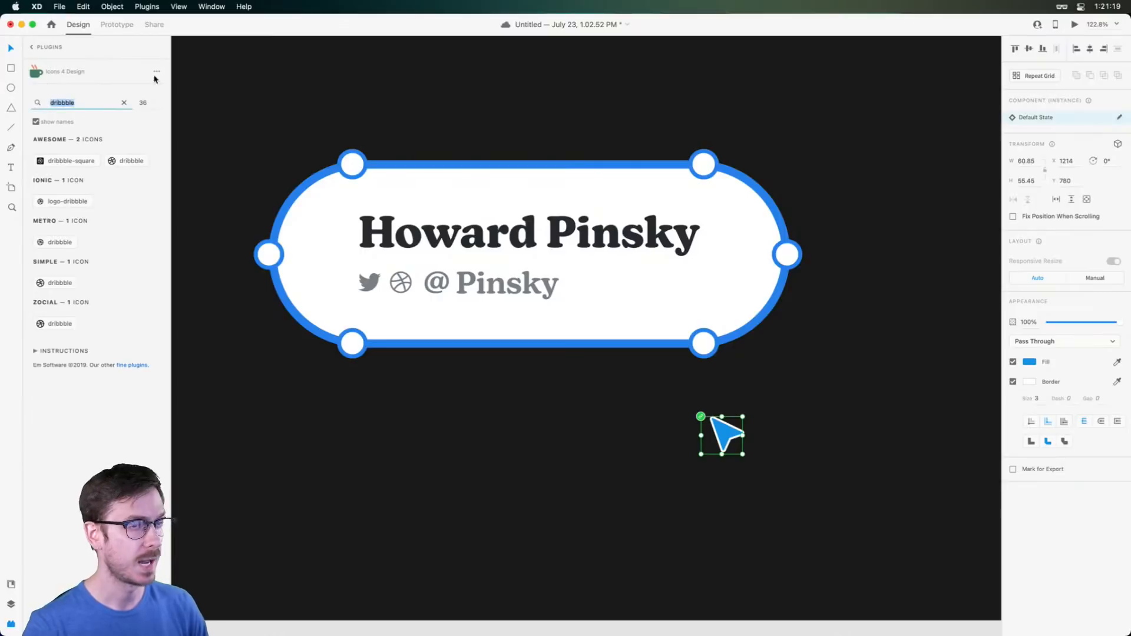
pyautogui.write('pointer')
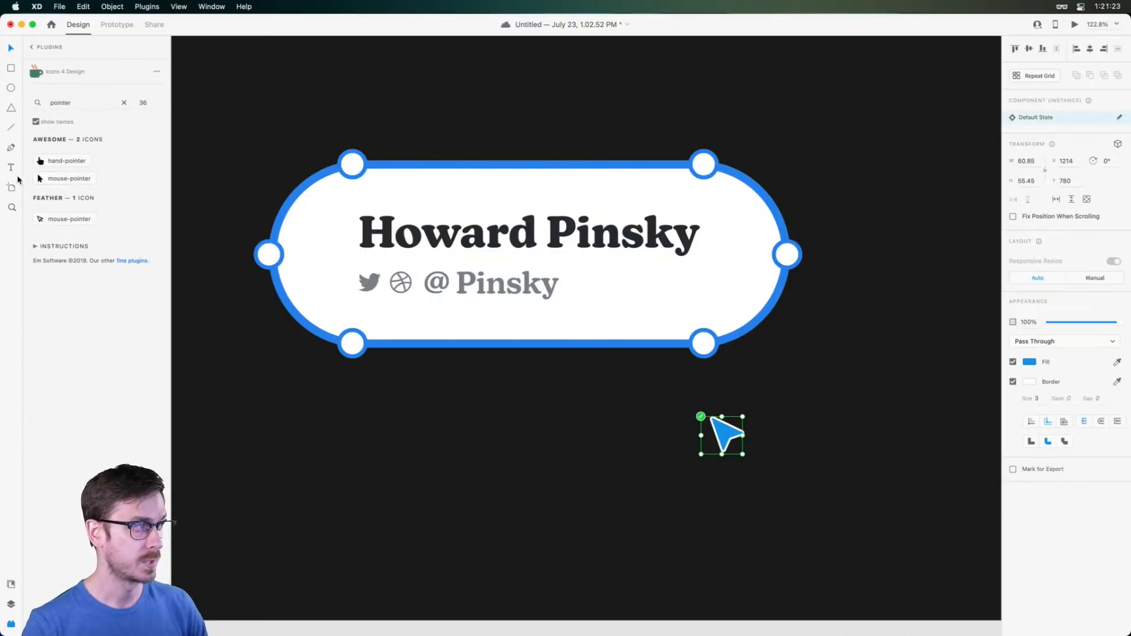
pyautogui.doubleClick(64, 104)
pyautogui.write('cursor')
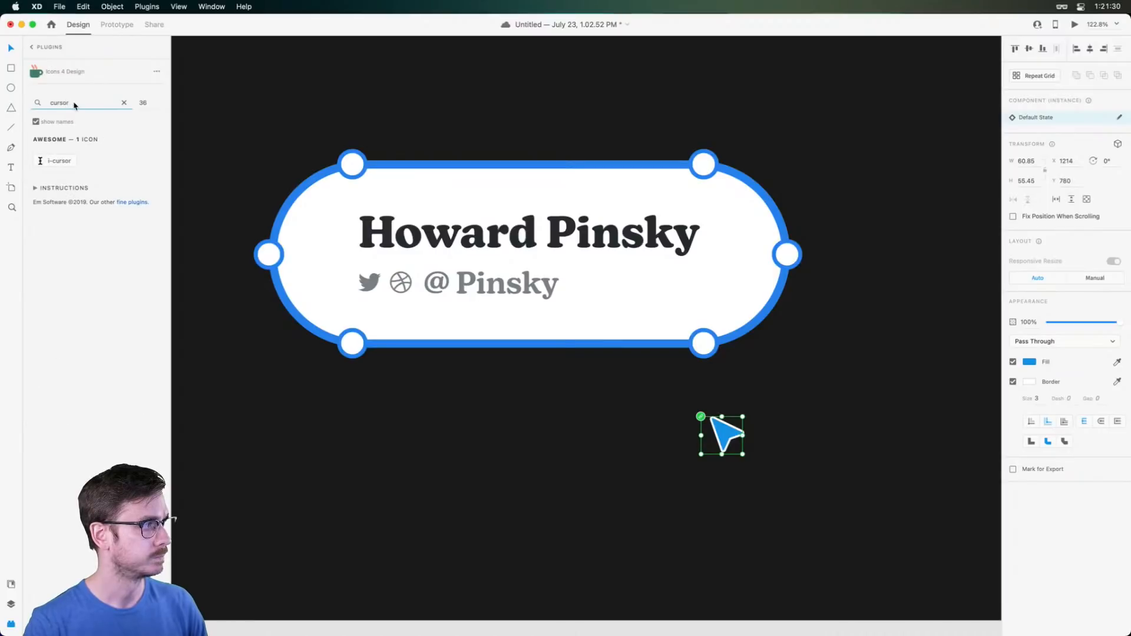
pyautogui.doubleClick(75, 105)
pyautogui.press('BackSpace')
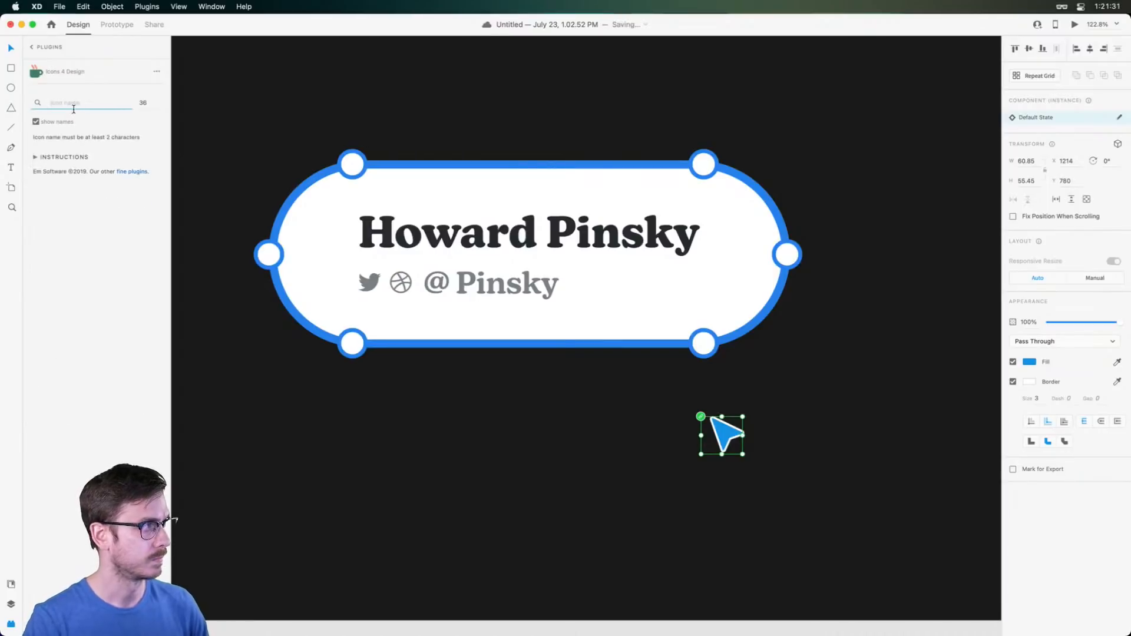
pyautogui.write('mouse')
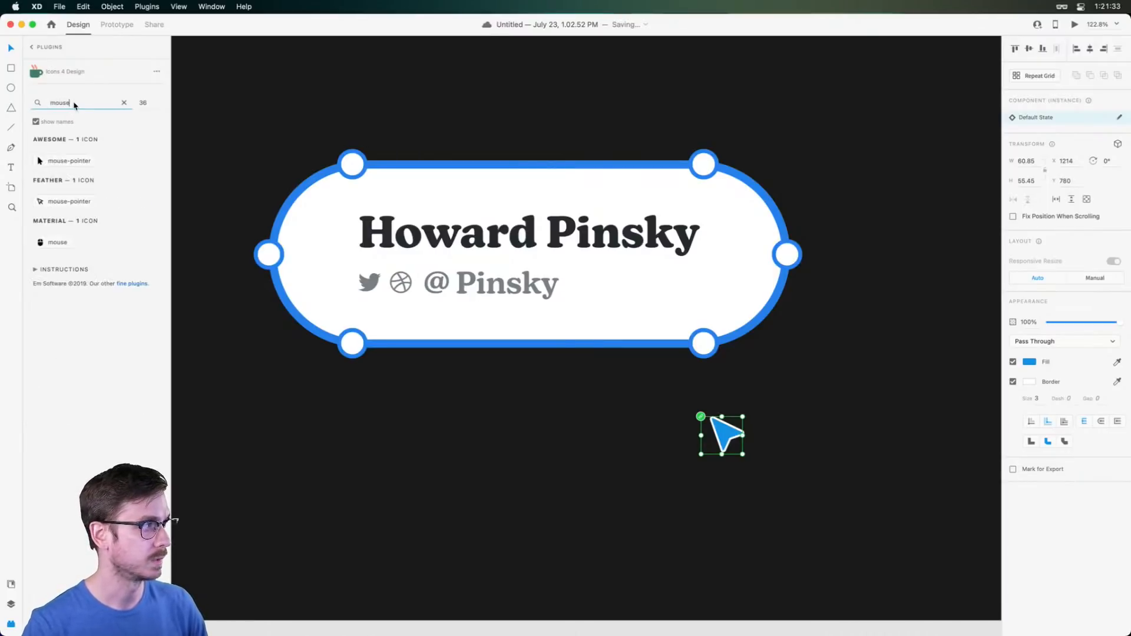
pyautogui.doubleClick(74, 106)
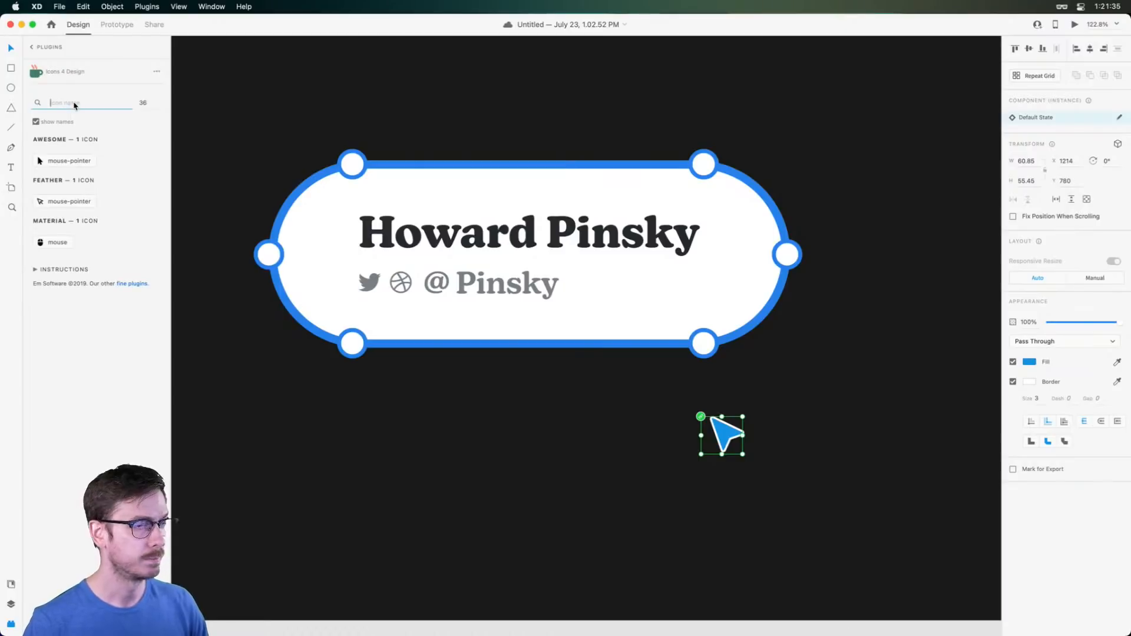
pyautogui.press('BackSpace')
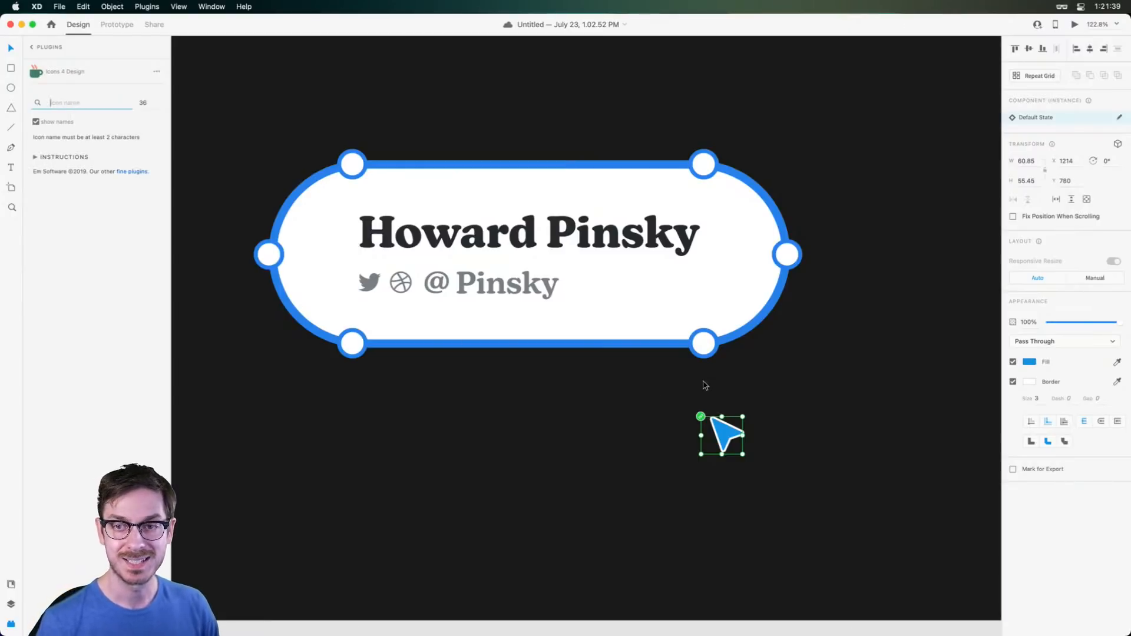
# Move the blue arrow icon up and left beneath the pill and save
pyautogui.moveTo(719, 434); pyautogui.dragTo(659, 423)
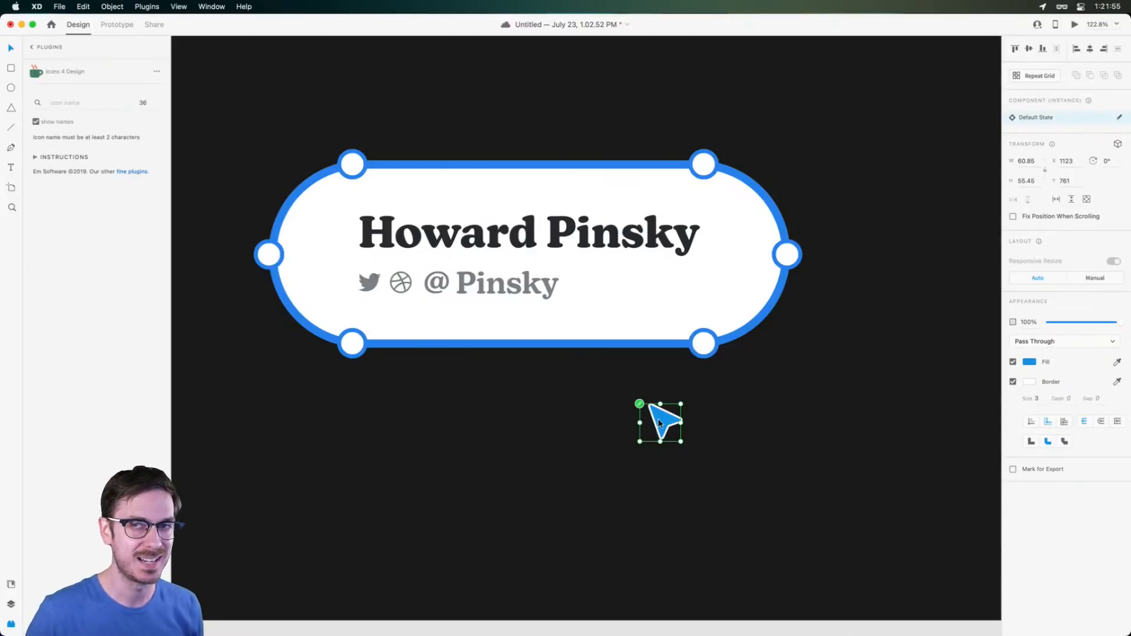
pyautogui.press('super+s')
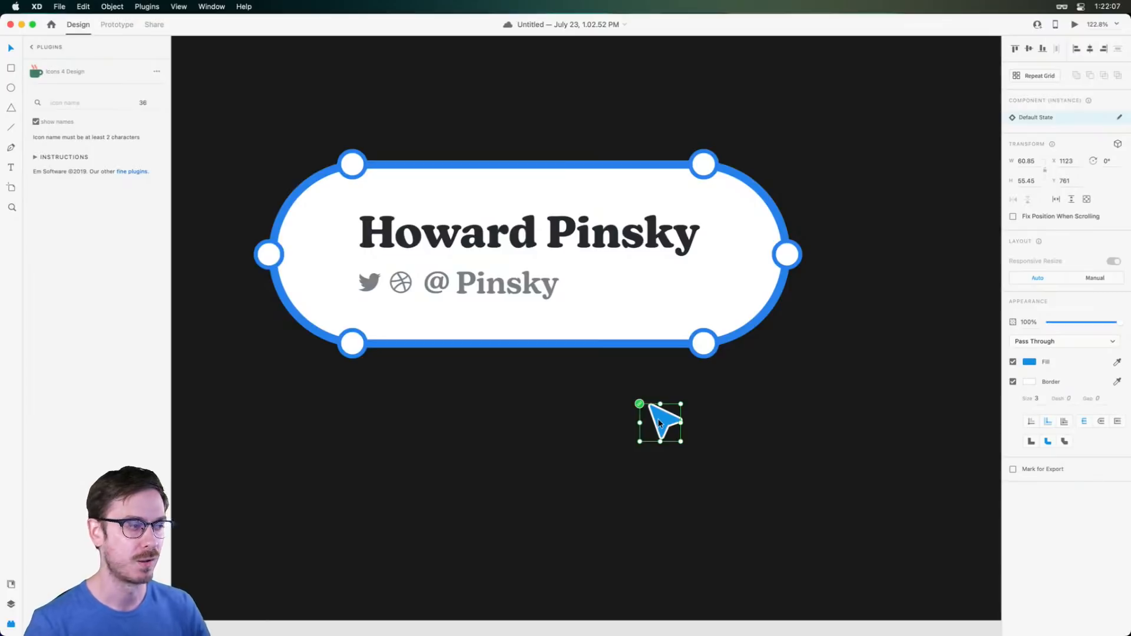
pyautogui.scroll(5, 719, 434)
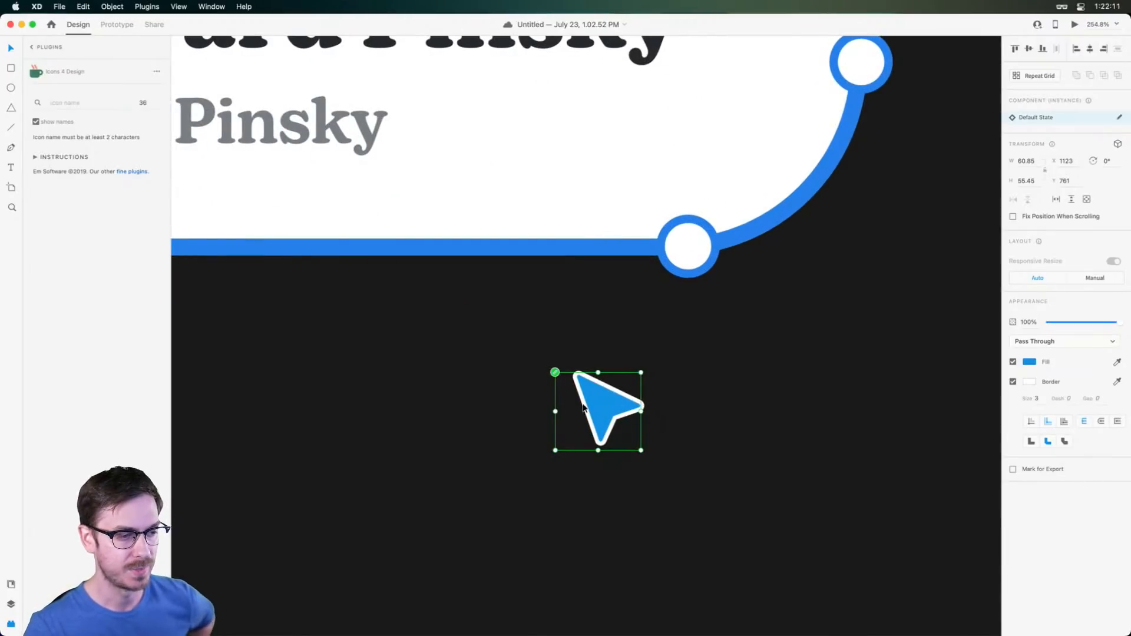
pyautogui.moveTo(597, 401); pyautogui.dragTo(552, 396)
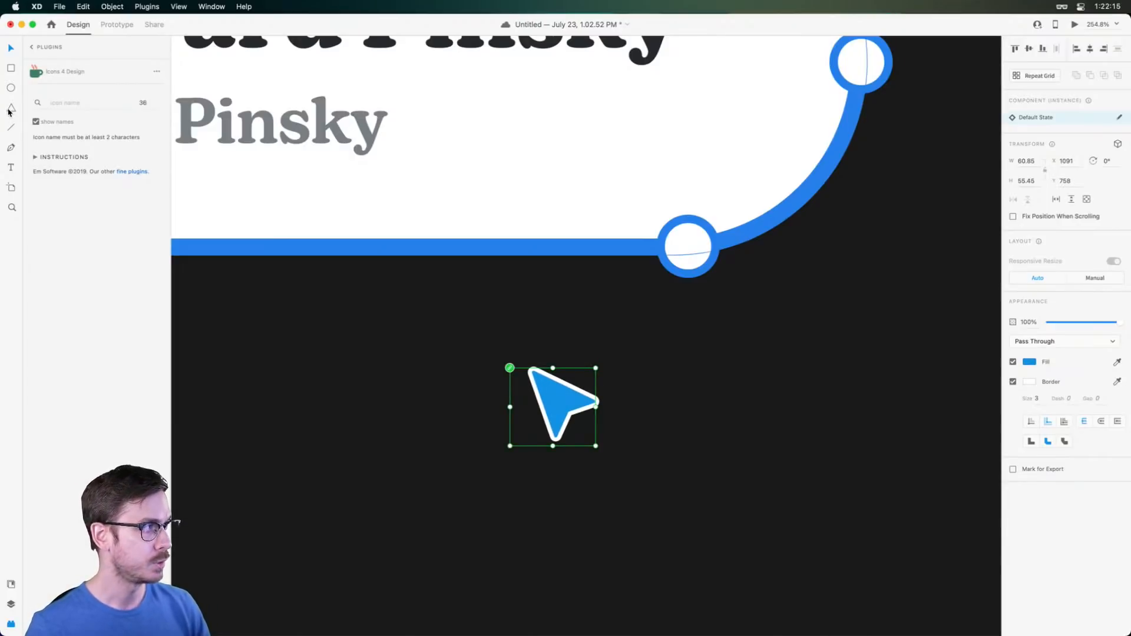
pyautogui.press('super+y')
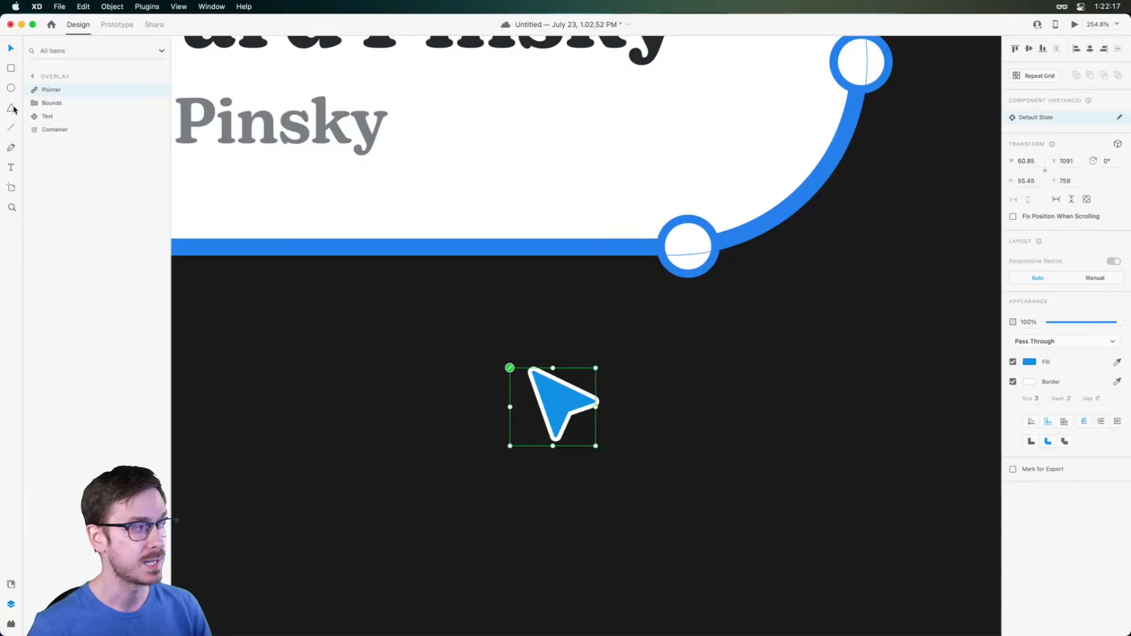
# Draw a triangle polygon beside the arrow icon, testing rounded corners and a star ratio before restoring a full triangle
pyautogui.click(11, 109)
pyautogui.moveTo(683, 343)
pyautogui.mouseDown()
pyautogui.moveTo(760, 434)
pyautogui.moveTo(769, 428)
pyautogui.mouseUp()
pyautogui.scroll(3, 738, 403)
pyautogui.scroll(5, 738, 403)
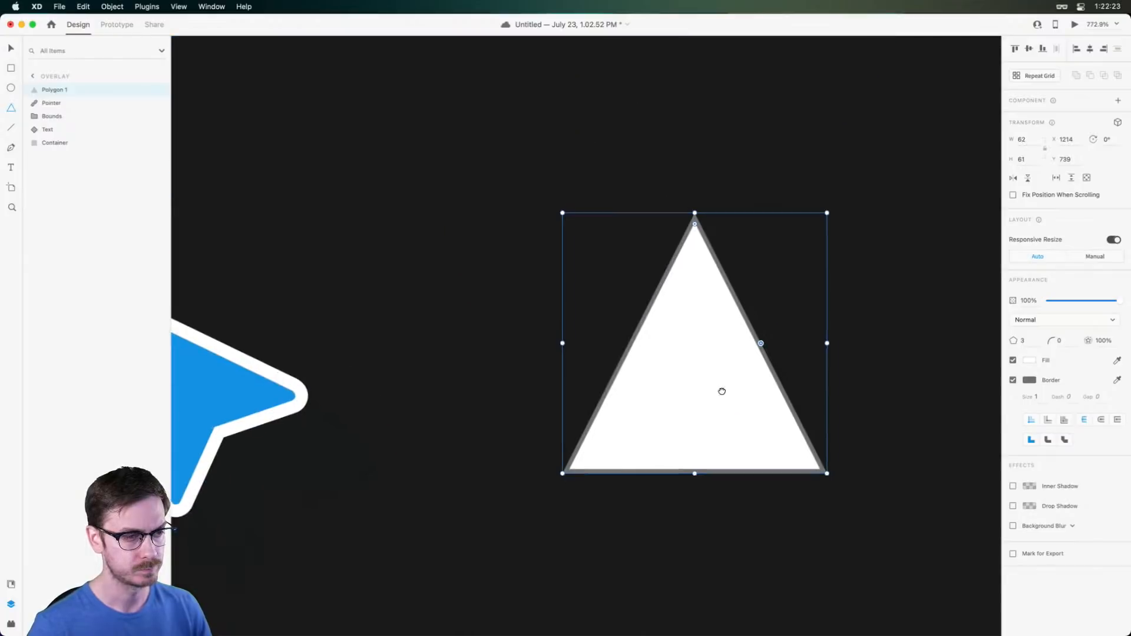
pyautogui.moveTo(680, 216); pyautogui.dragTo(681, 234)
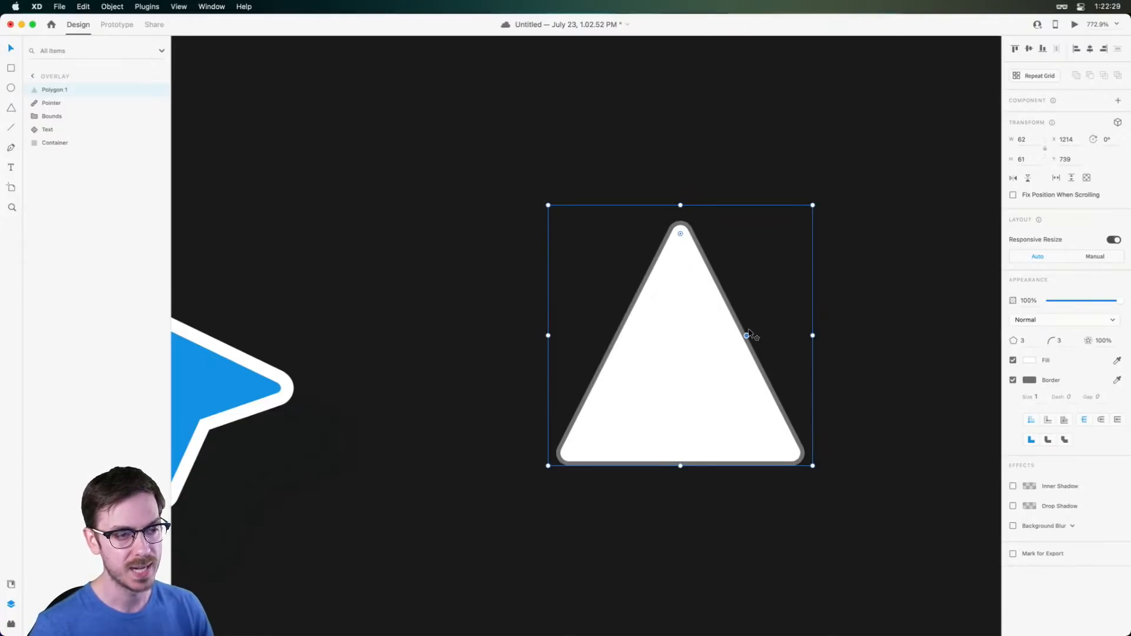
pyautogui.moveTo(747, 335); pyautogui.dragTo(669, 365)
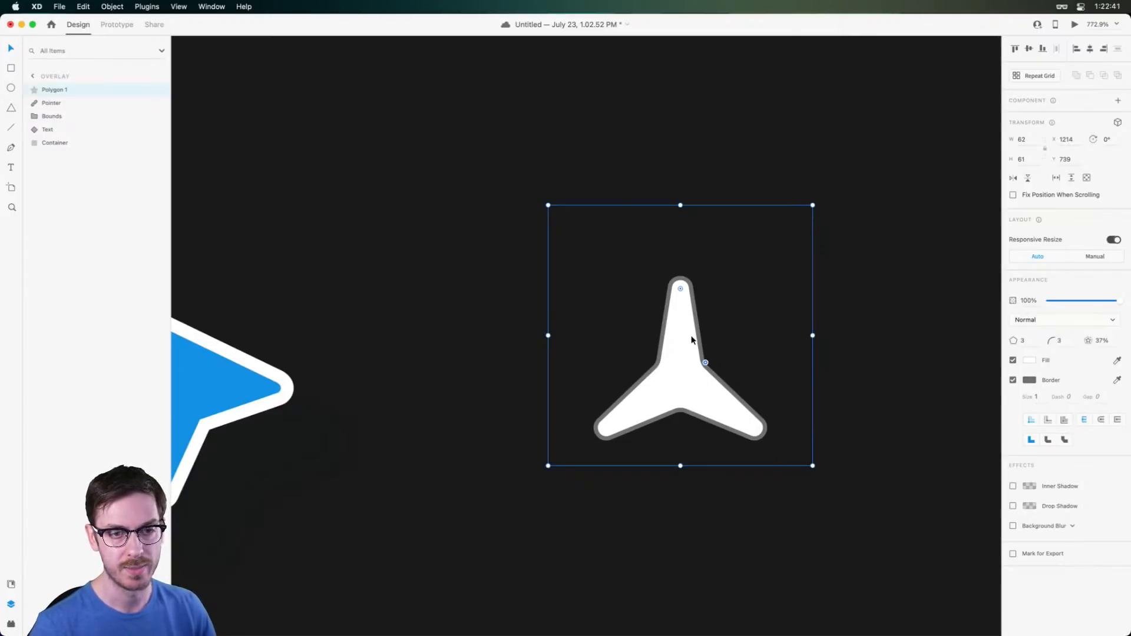
pyautogui.moveTo(705, 363); pyautogui.dragTo(797, 336)
# Set the triangle's corner radius to 3 after briefly trying 4
pyautogui.scroll(-1, 812, 358)
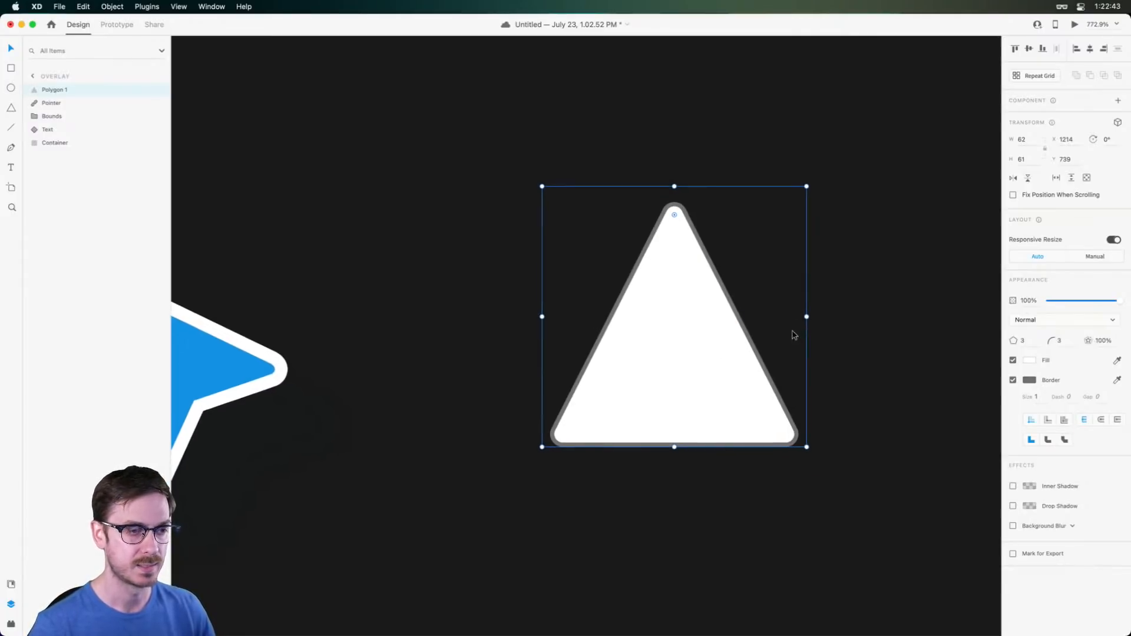
pyautogui.click(1055, 342)
pyautogui.write('4')
pyautogui.press('Tab')
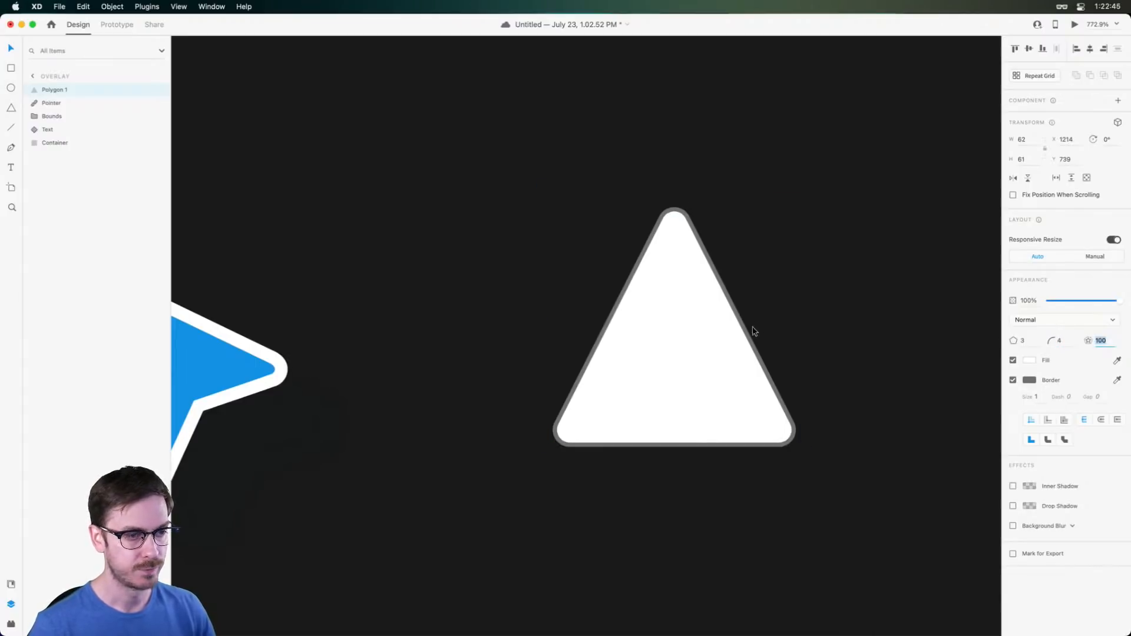
pyautogui.click(1055, 346)
pyautogui.write('3')
pyautogui.press('Return')
# Try four corners and a star shape on the polygon, then undo the star change
pyautogui.click(1016, 345)
pyautogui.write('4')
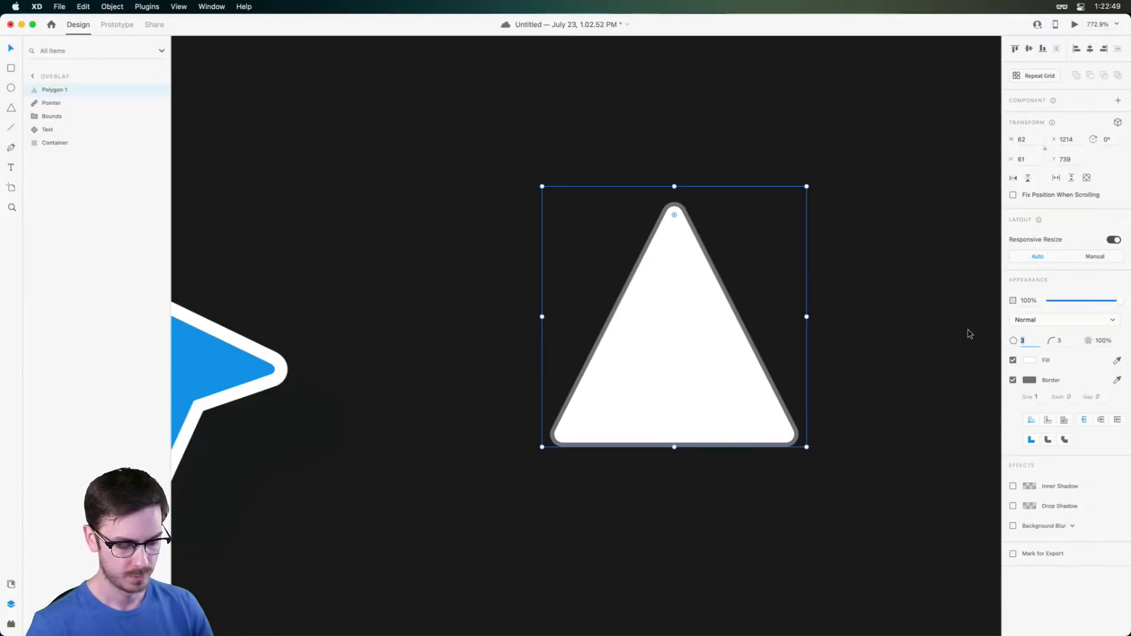
pyautogui.press('Tab')
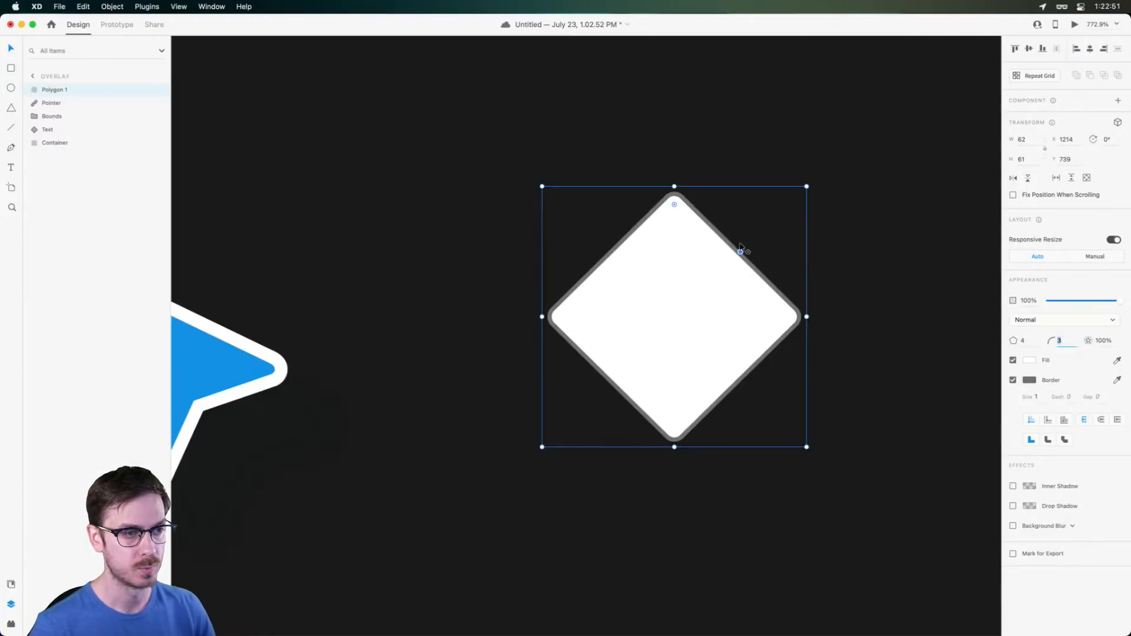
pyautogui.moveTo(740, 252); pyautogui.dragTo(702, 277)
pyautogui.press('super+z')
pyautogui.press('super+z')
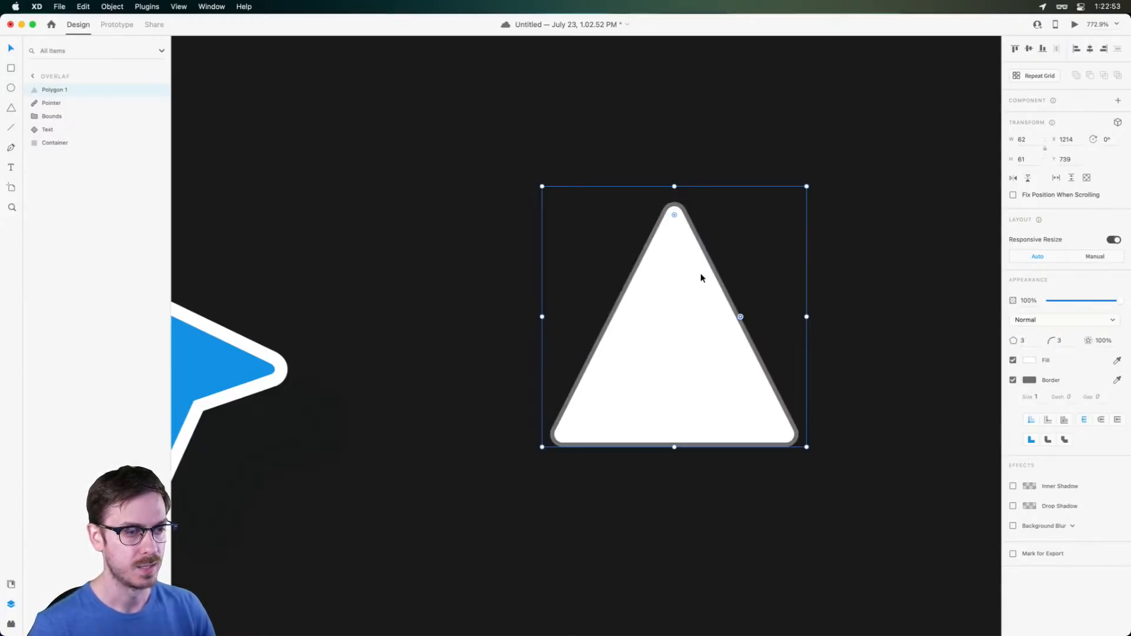
# Paste the blue arrow's appearance onto the triangle to give it the same blue fill
pyautogui.moveTo(687, 409); pyautogui.dragTo(891, 363)
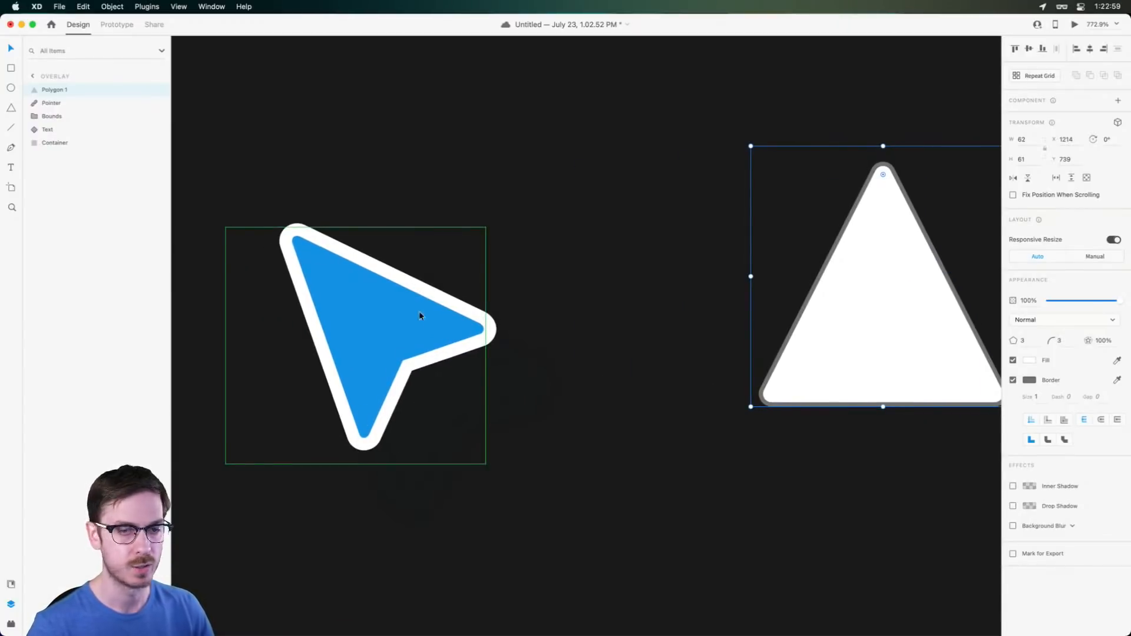
pyautogui.moveTo(841, 363); pyautogui.dragTo(661, 359)
pyautogui.scroll(3, 765, 363)
pyautogui.moveTo(768, 358); pyautogui.dragTo(724, 376)
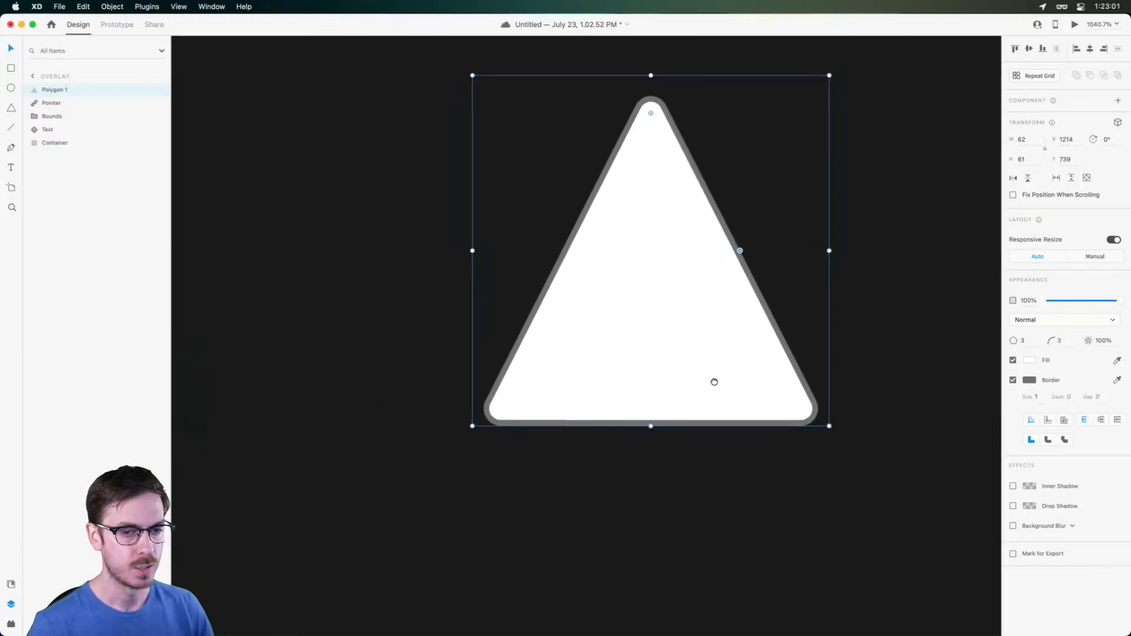
pyautogui.hscroll(-5, 571, 315)
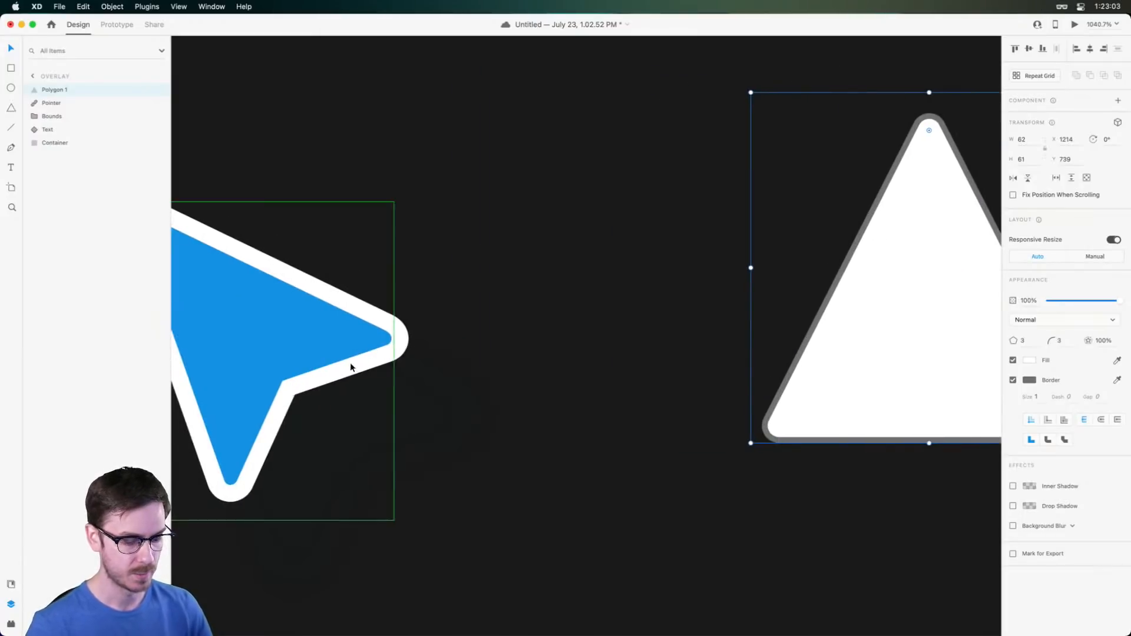
pyautogui.press('super+alt+v')
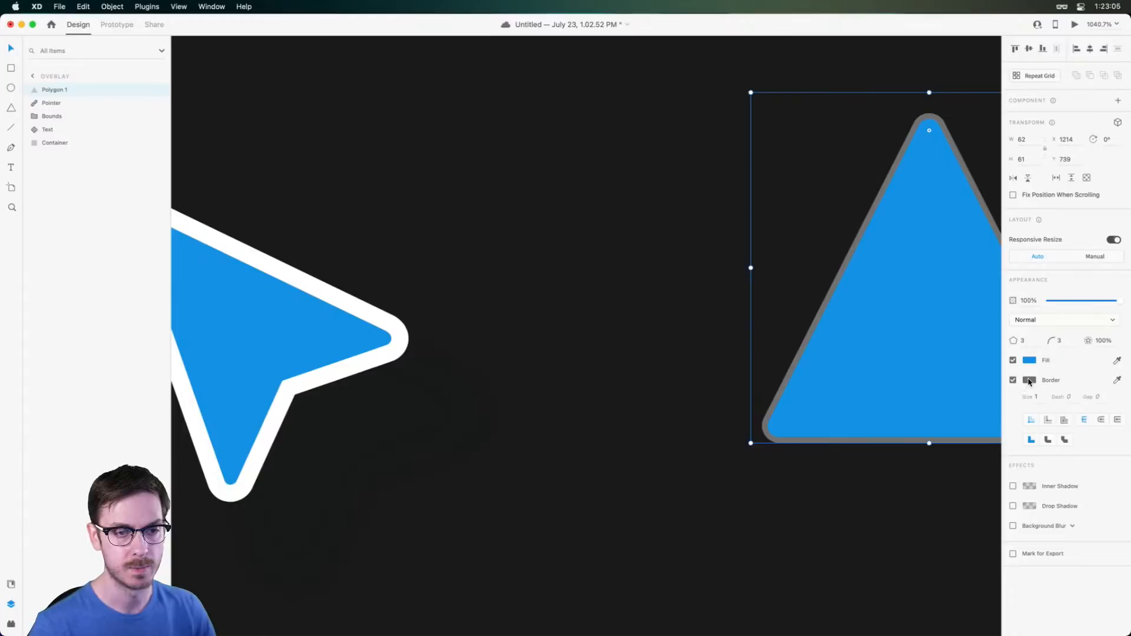
pyautogui.click(1028, 381)
pyautogui.moveTo(925, 362); pyautogui.dragTo(828, 257)
pyautogui.click(1038, 399)
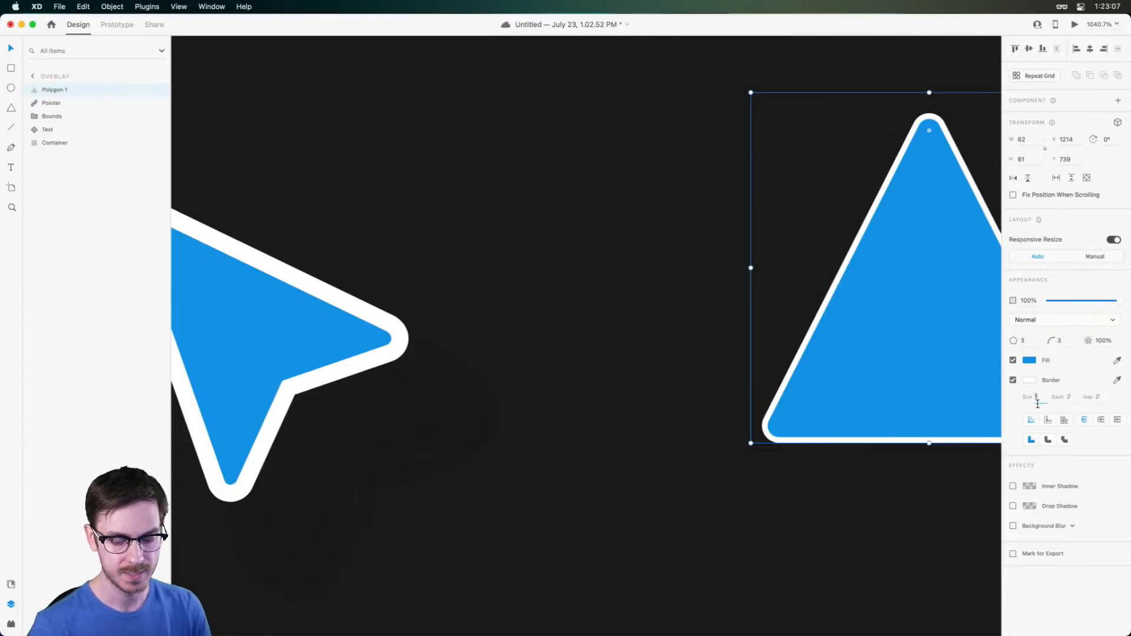
pyautogui.press('Up')
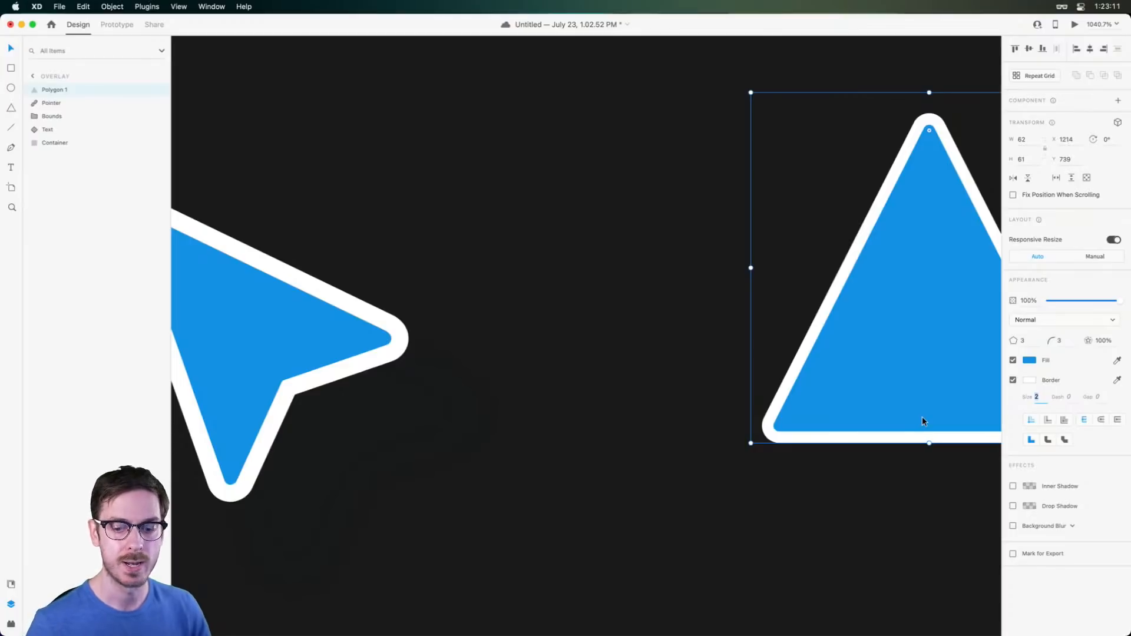
pyautogui.hscroll(4, 914, 415)
pyautogui.scroll(4, 651, 383)
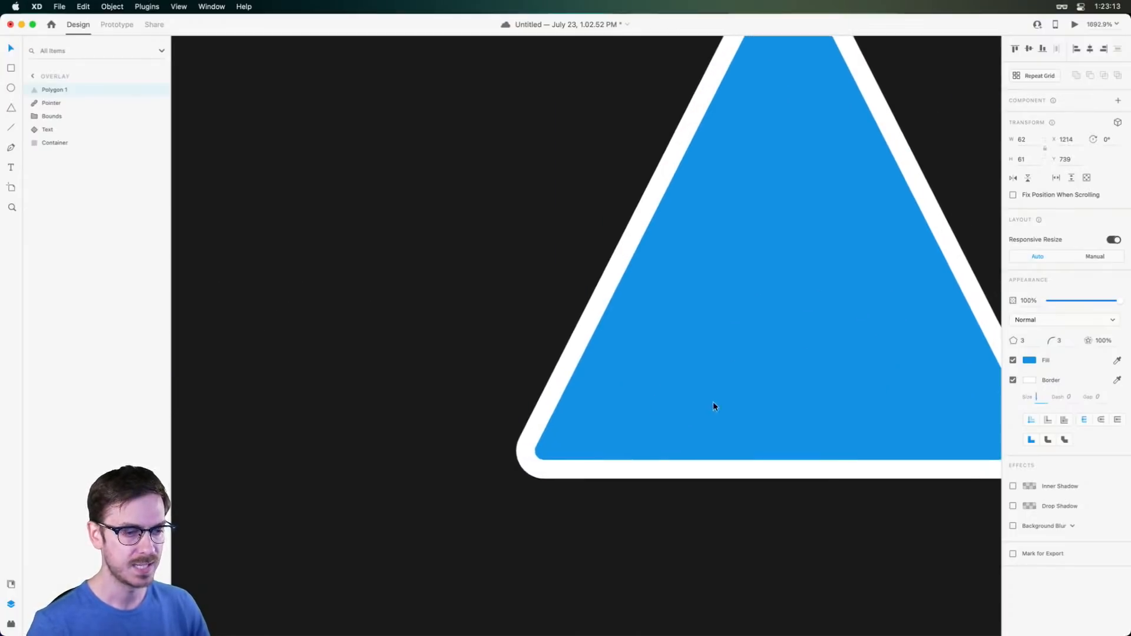
pyautogui.moveTo(714, 403); pyautogui.dragTo(593, 375)
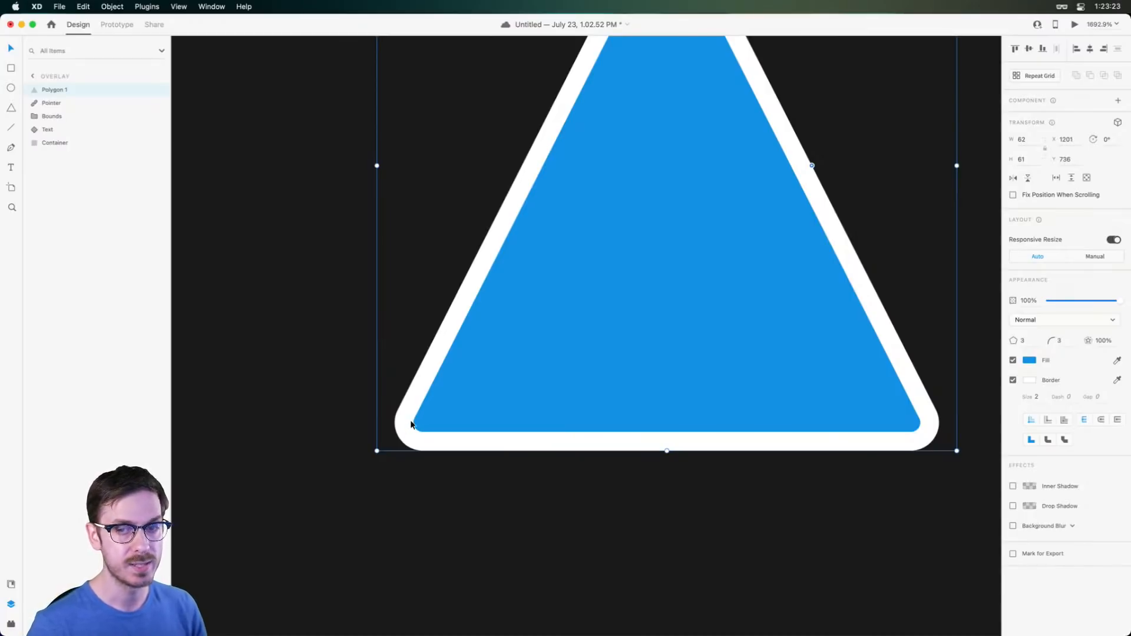
pyautogui.scroll(3, 409, 424)
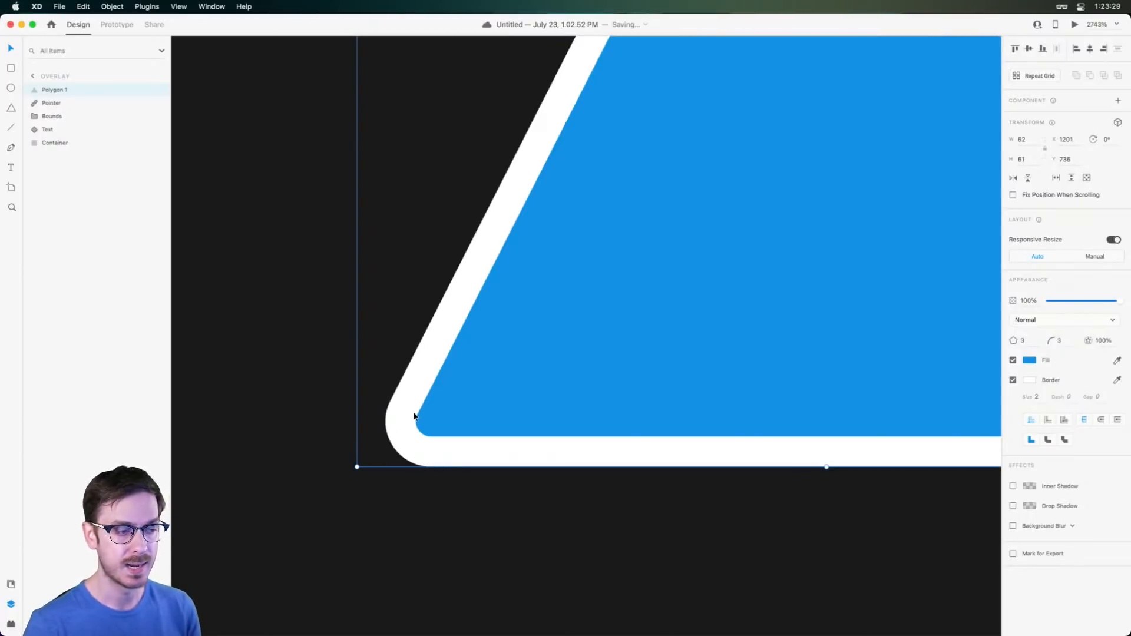
pyautogui.click(1048, 421)
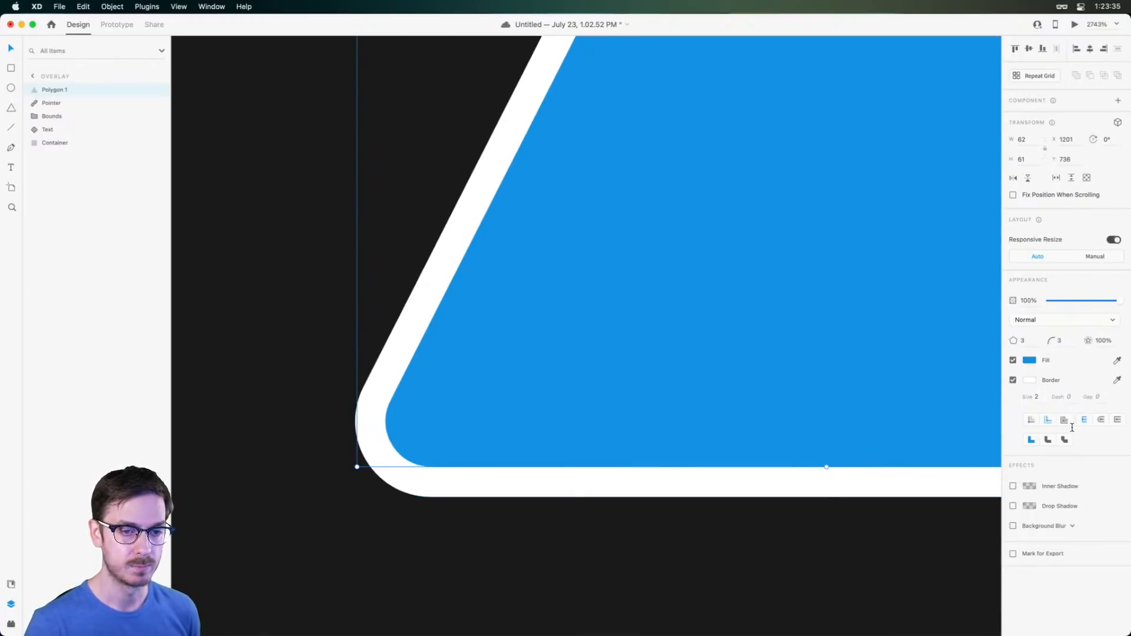
pyautogui.click(1065, 419)
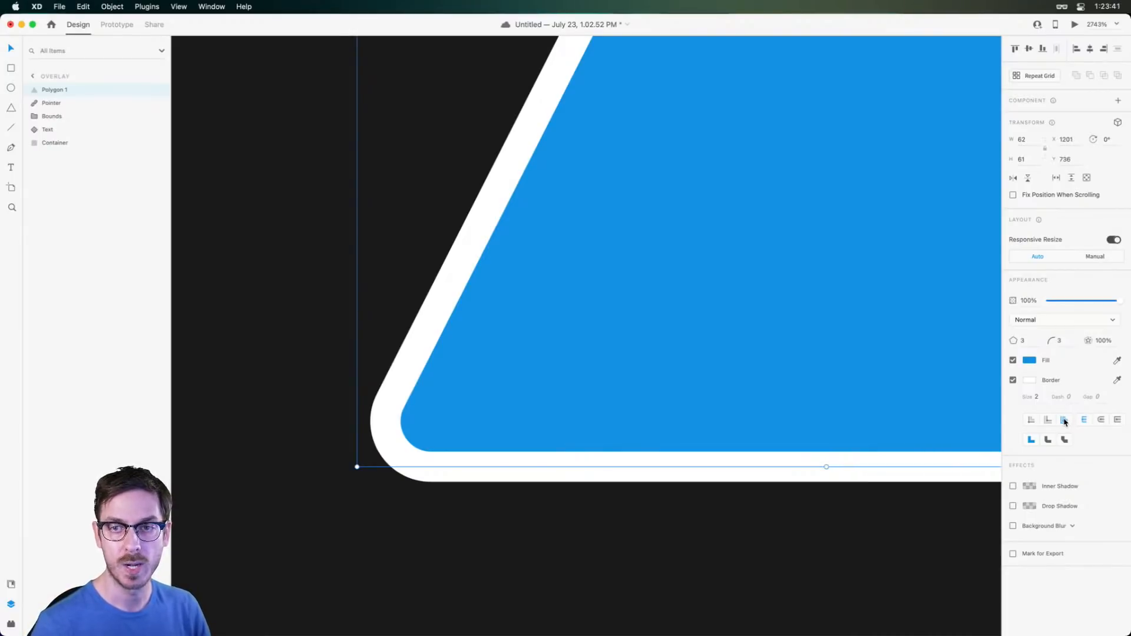
pyautogui.click(1030, 420)
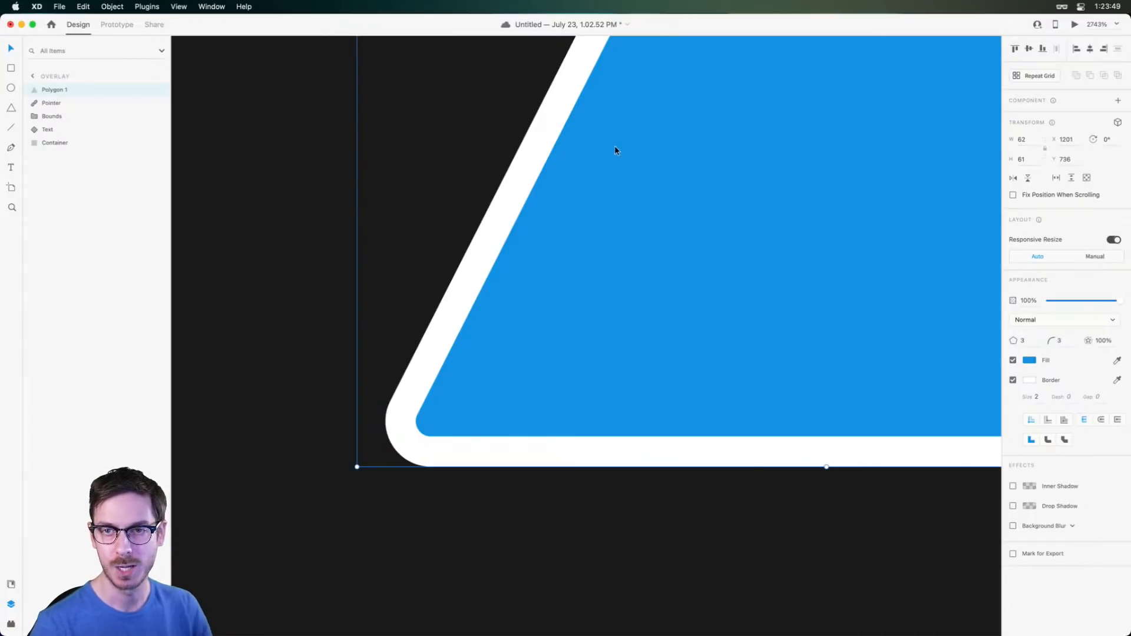
pyautogui.scroll(-5, 610, 146)
pyautogui.scroll(2, 611, 146)
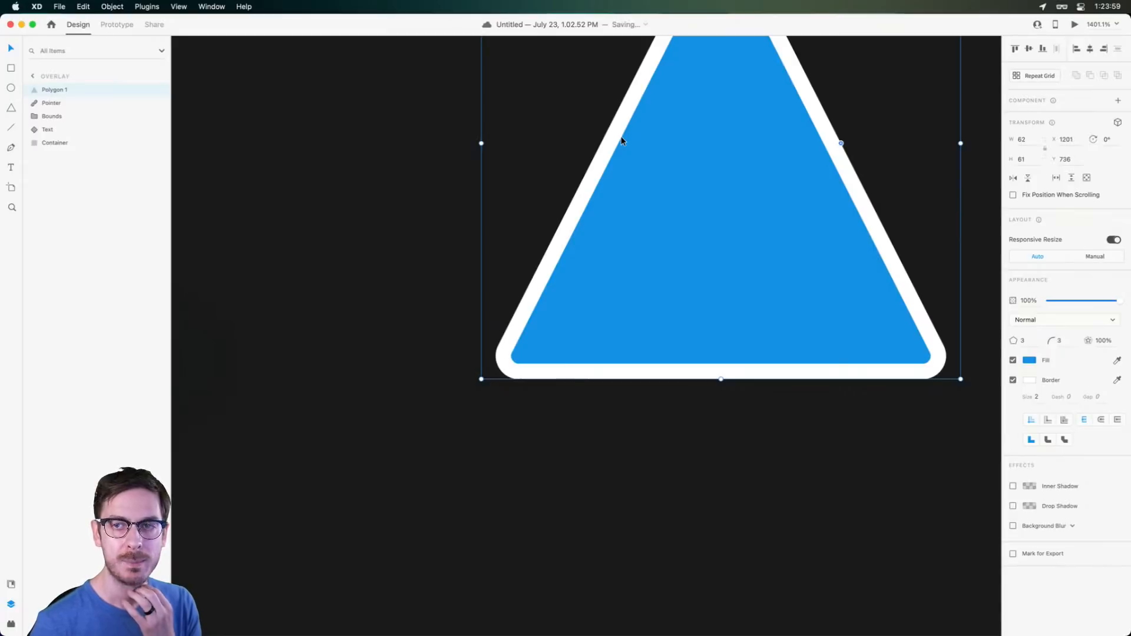
pyautogui.scroll(5, 657, 140)
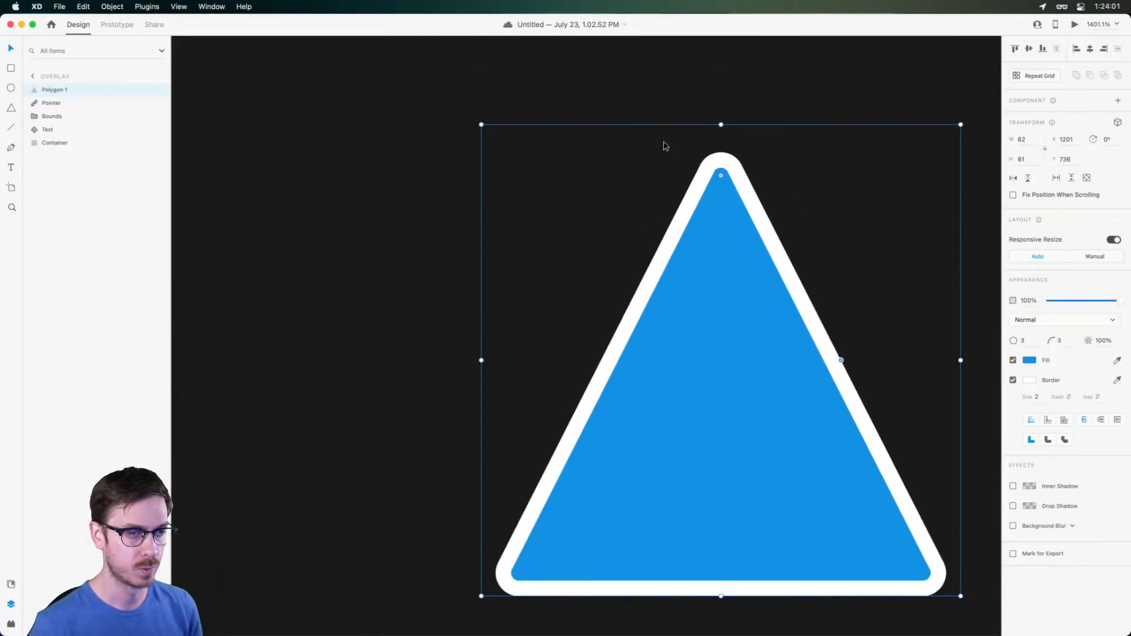
pyautogui.hscroll(3, 665, 146)
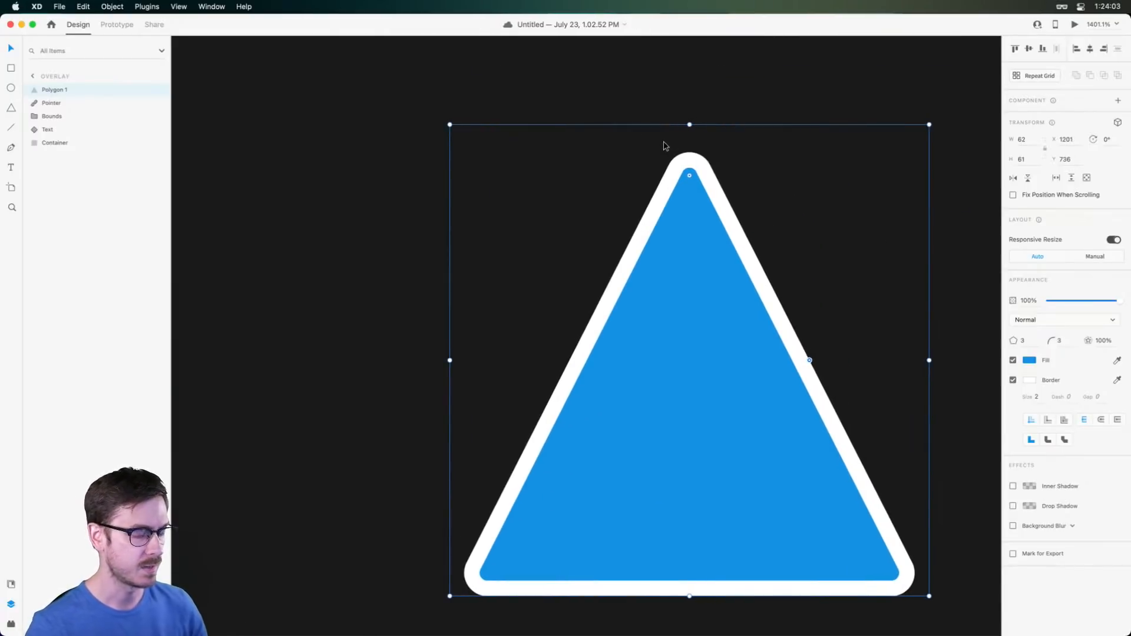
pyautogui.scroll(-2, 665, 147)
pyautogui.hscroll(3, 669, 144)
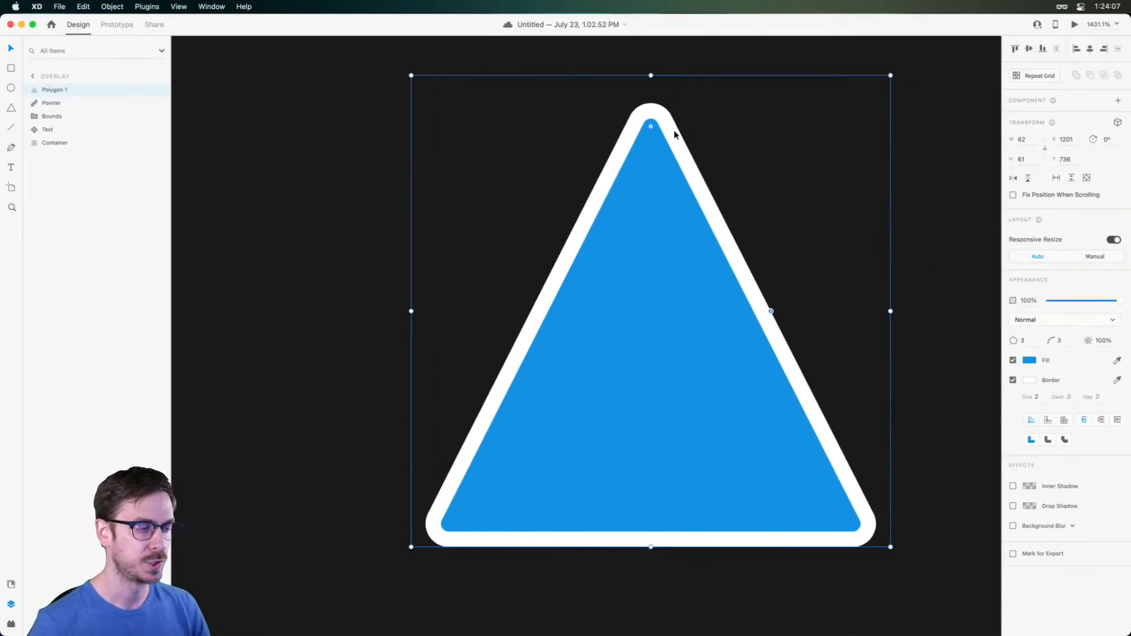
pyautogui.scroll(-1, 716, 450)
pyautogui.scroll(-3, 714, 450)
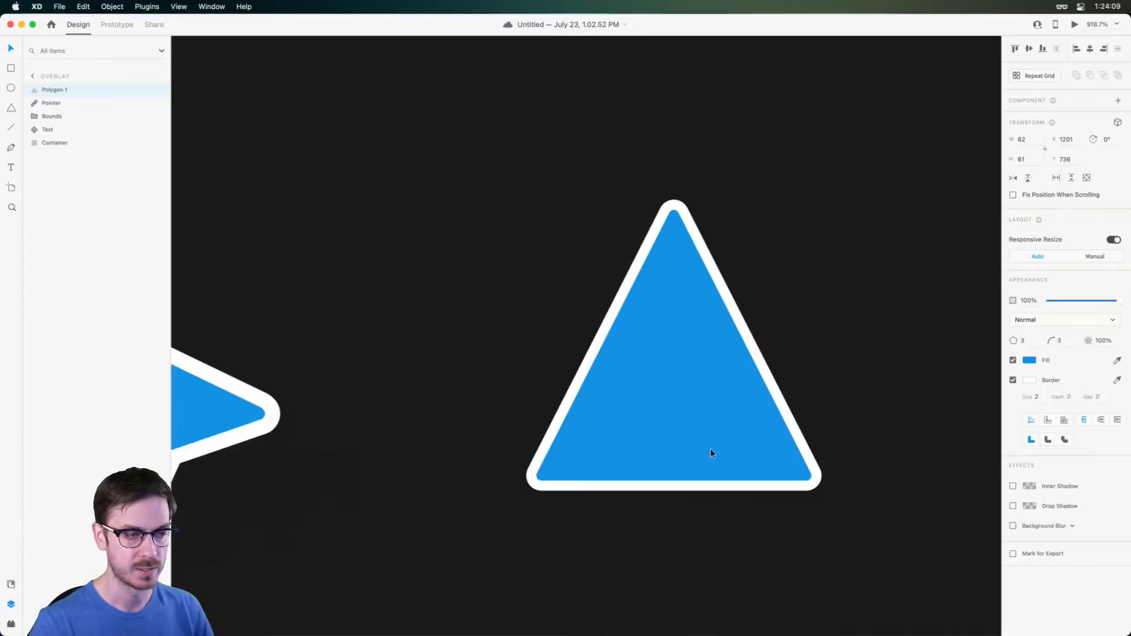
pyautogui.scroll(-4, 711, 450)
pyautogui.scroll(1, 677, 347)
pyautogui.scroll(4, 714, 315)
pyautogui.moveTo(713, 324); pyautogui.dragTo(648, 318)
pyautogui.scroll(-1, 570, 319)
# Add a midpoint to the triangle's base, nudge it up into a notch, and make the border joins round
pyautogui.doubleClick(581, 321)
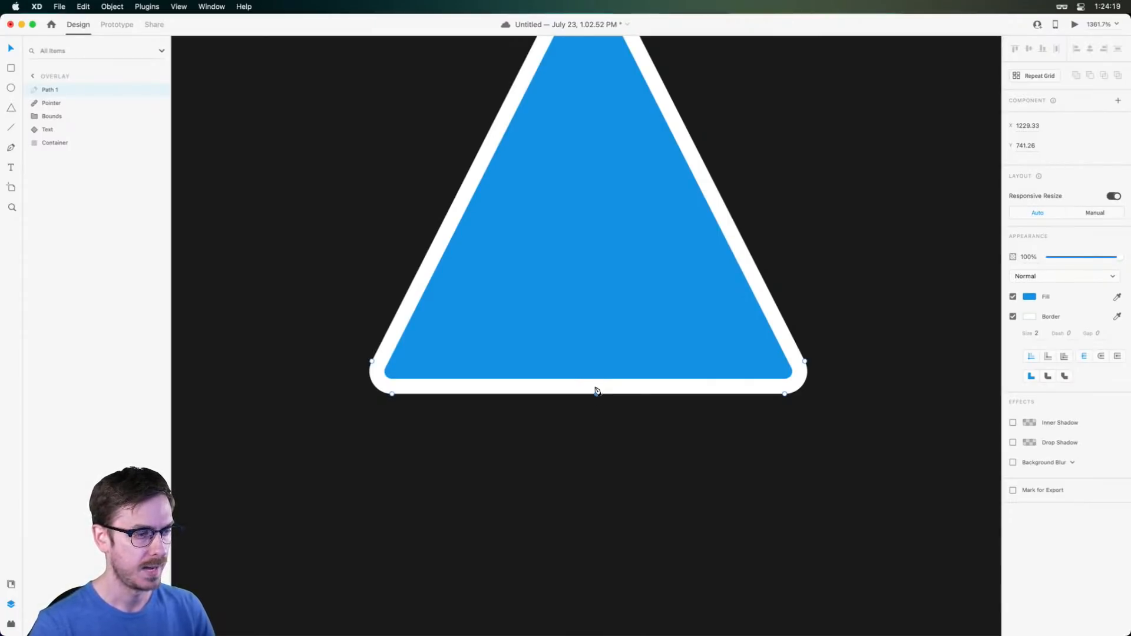
pyautogui.click(591, 393)
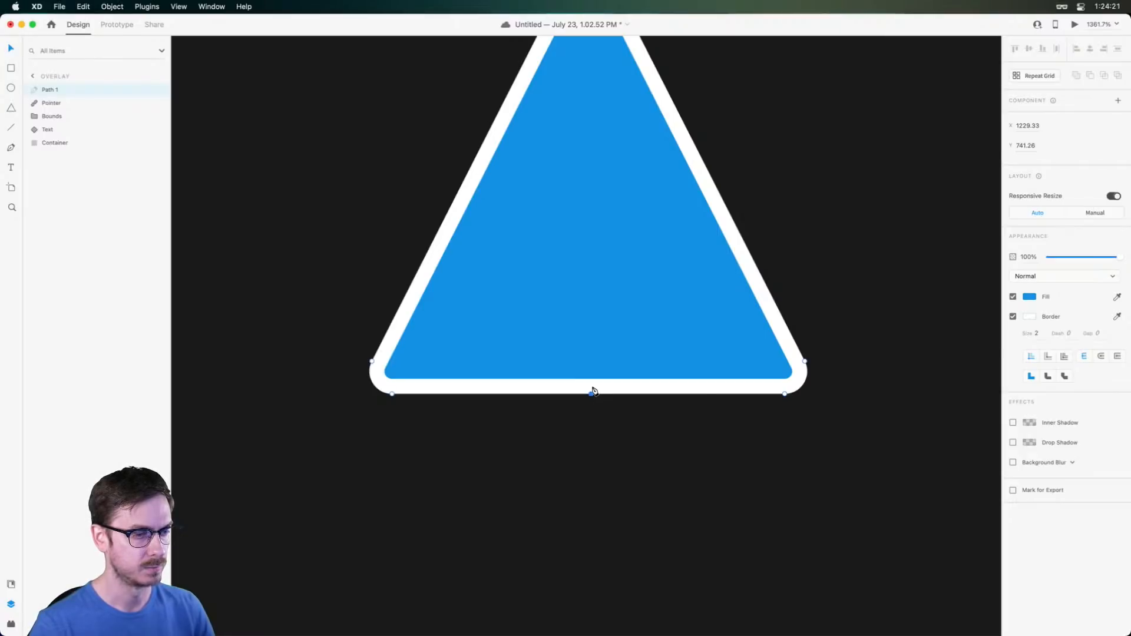
pyautogui.moveTo(592, 393); pyautogui.dragTo(587, 287)
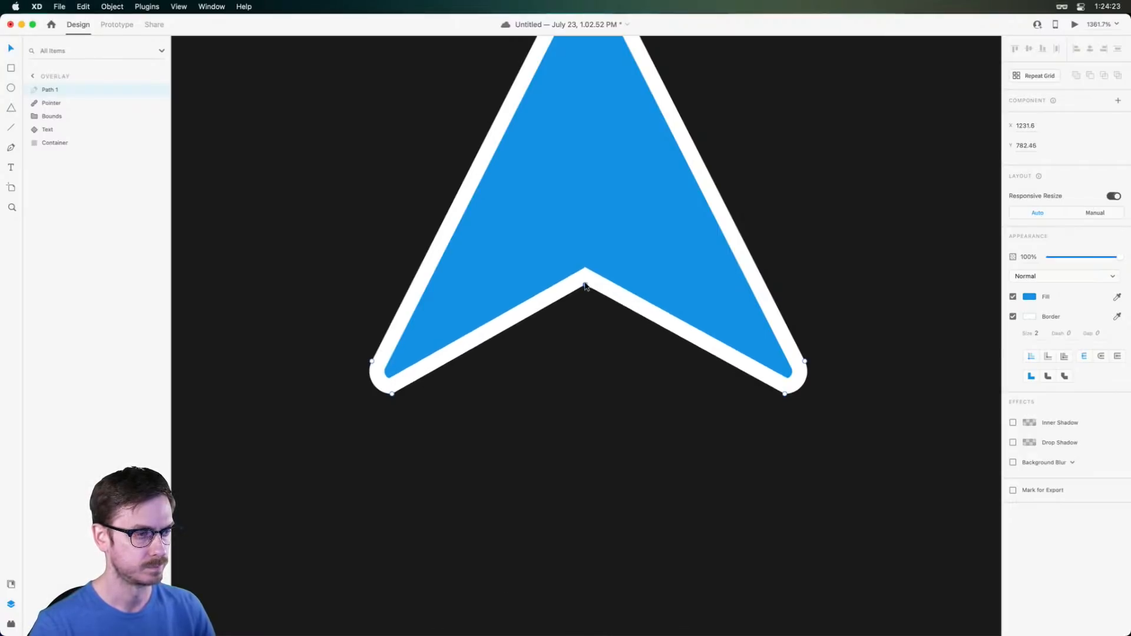
pyautogui.press('super+z')
pyautogui.hotkey('shift', 'Up')
pyautogui.press('Up')
pyautogui.press('Up')
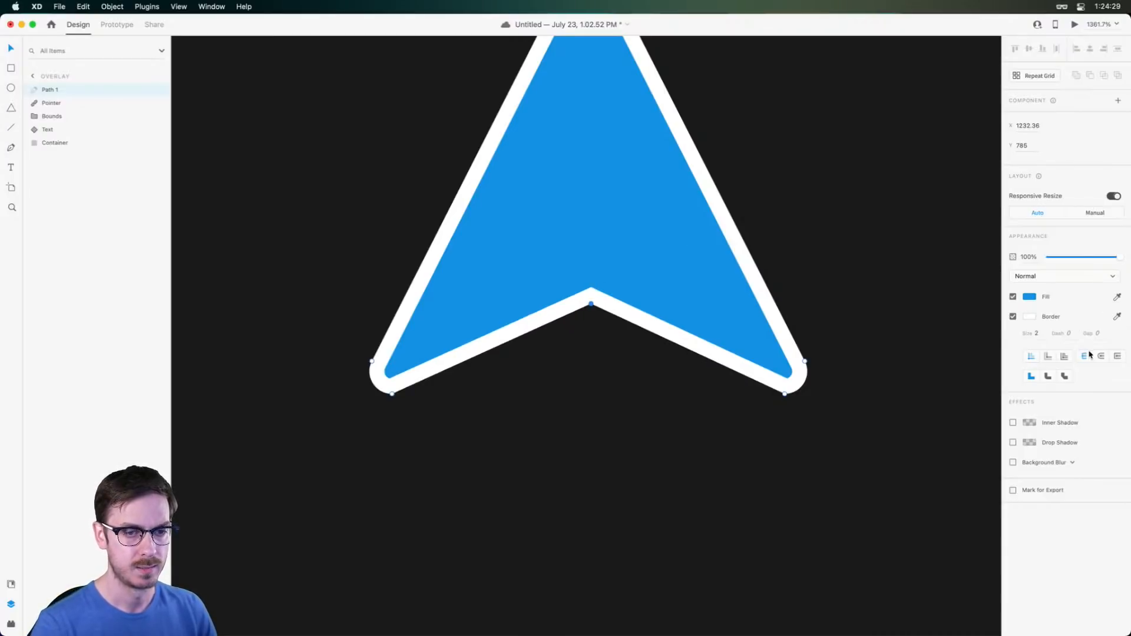
pyautogui.click(1048, 376)
pyautogui.scroll(5, 378, 363)
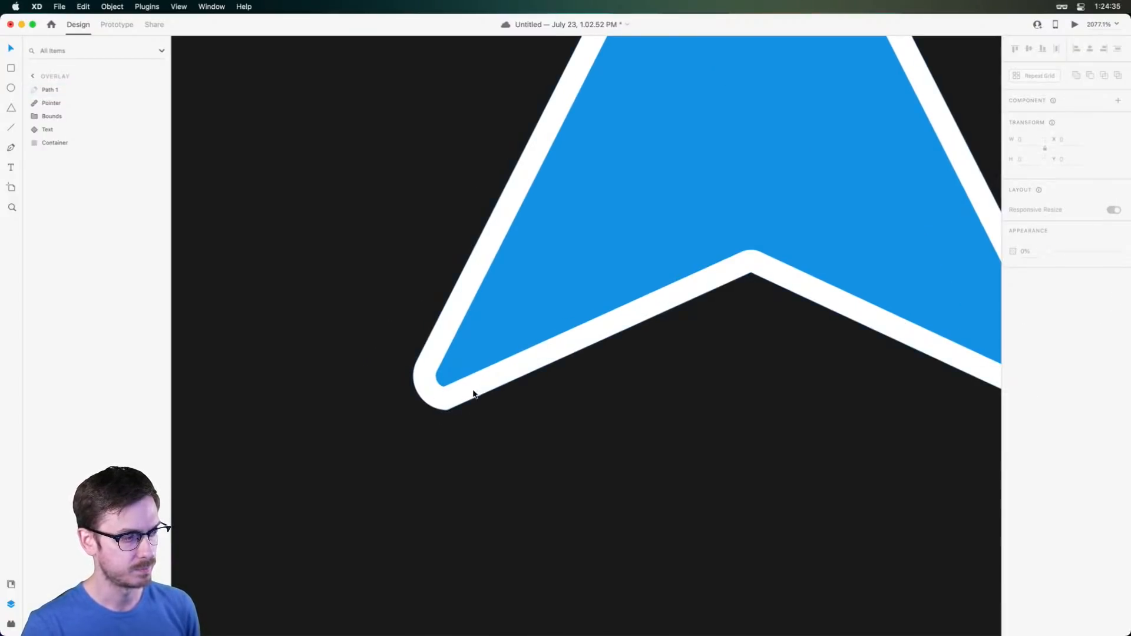
# Convert the lower-left corner to a curved point and adjust its Bézier handles to round it
pyautogui.doubleClick(476, 387)
pyautogui.click(447, 409)
pyautogui.doubleClick(446, 410)
pyautogui.moveTo(365, 434); pyautogui.dragTo(422, 411)
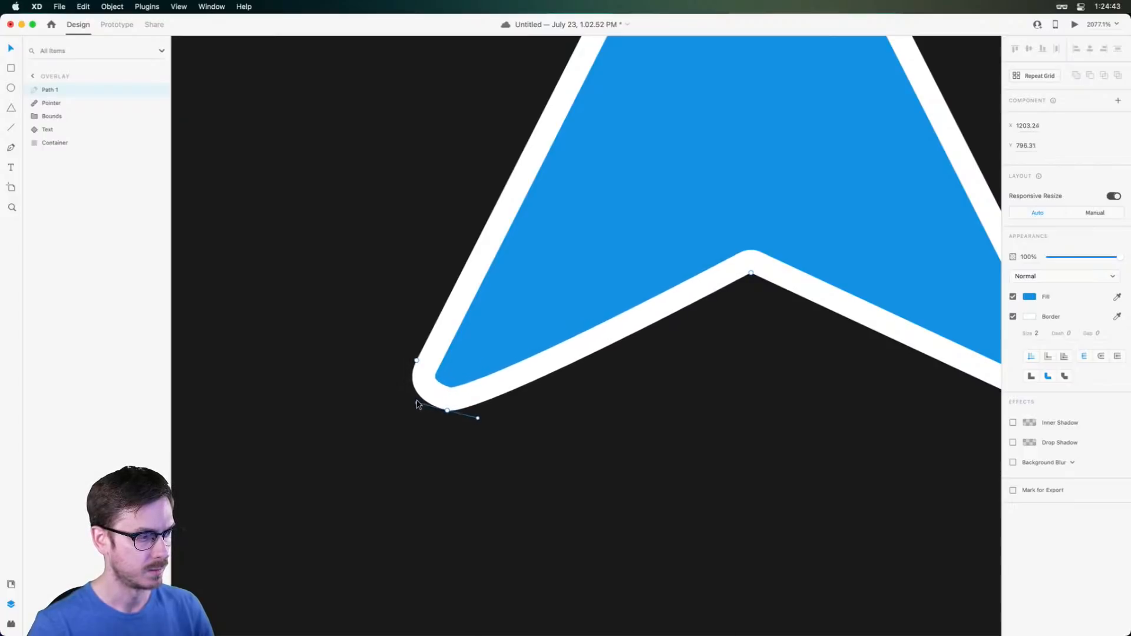
pyautogui.moveTo(426, 410); pyautogui.dragTo(419, 414)
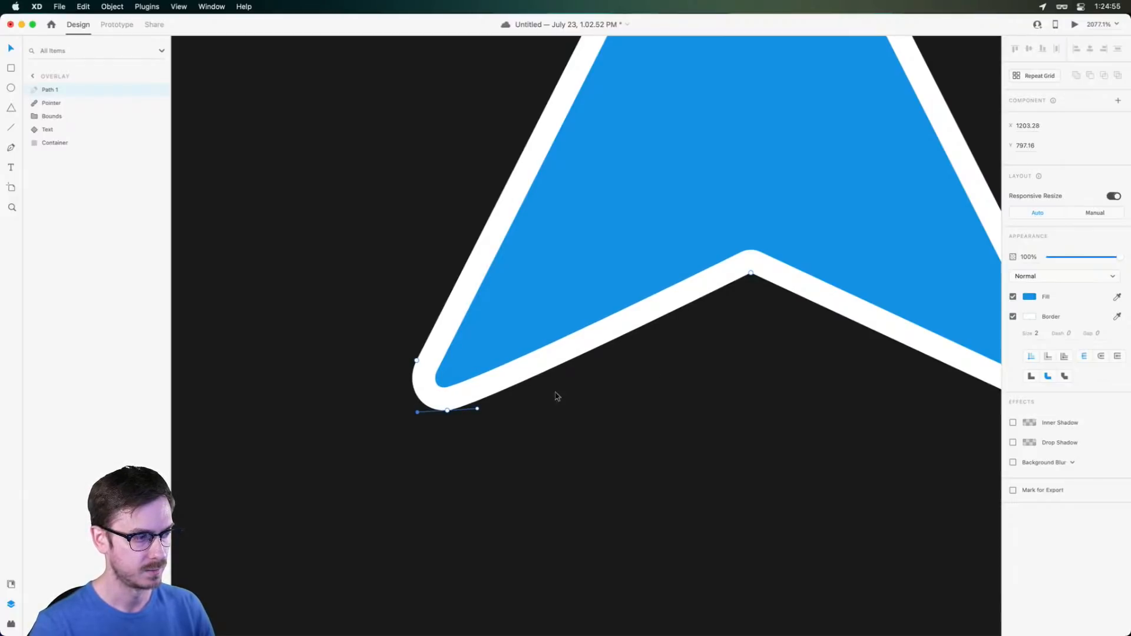
pyautogui.hscroll(5, 649, 347)
pyautogui.hscroll(-2, 649, 348)
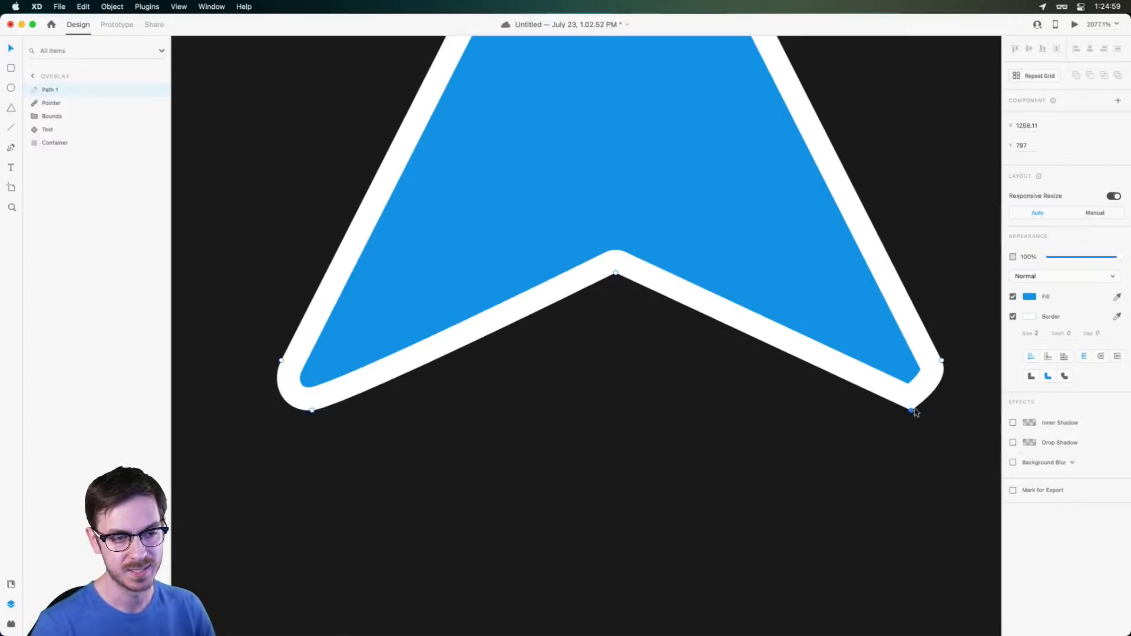
# Curve the lower-right corner to match, level the lower-left curve, and select the new up arrow
pyautogui.moveTo(912, 411); pyautogui.dragTo(939, 412)
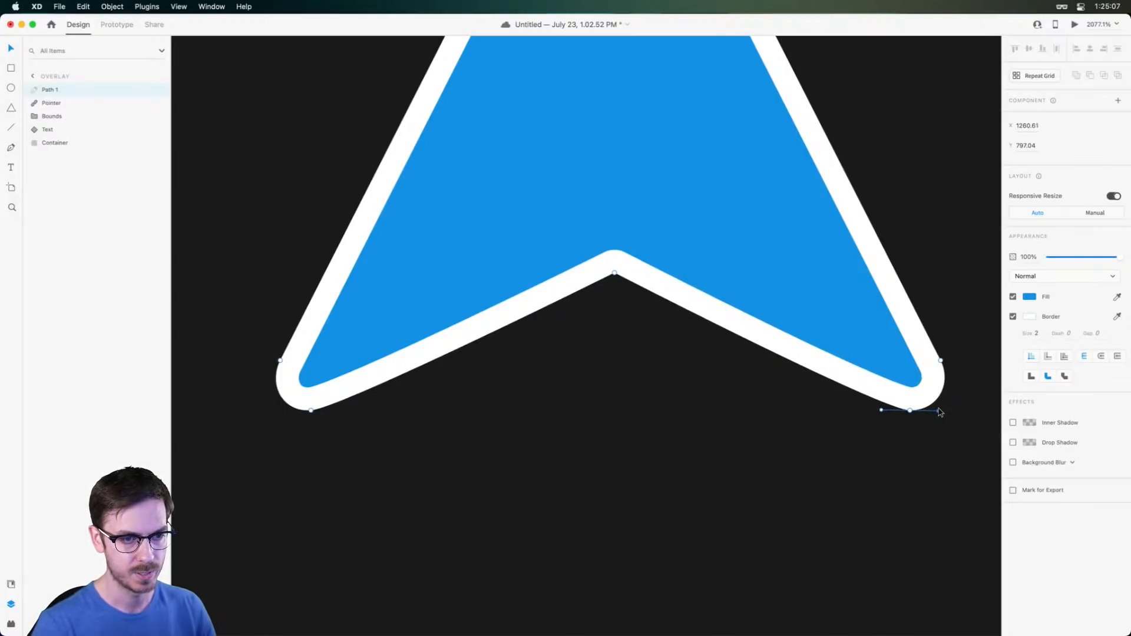
pyautogui.click(312, 411)
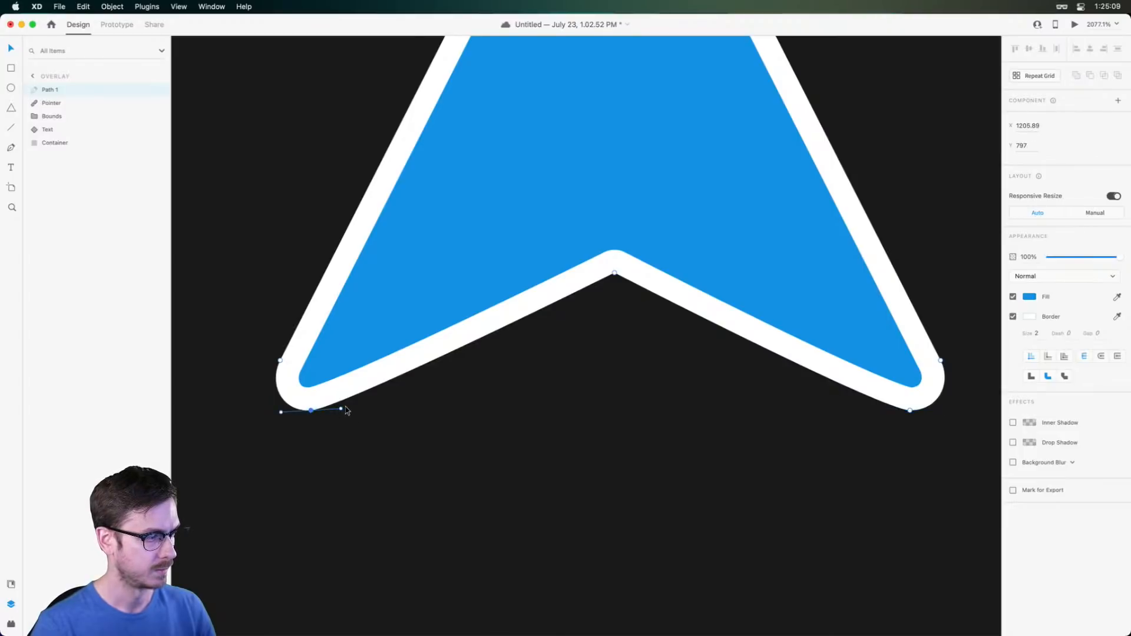
pyautogui.moveTo(341, 408); pyautogui.dragTo(339, 412)
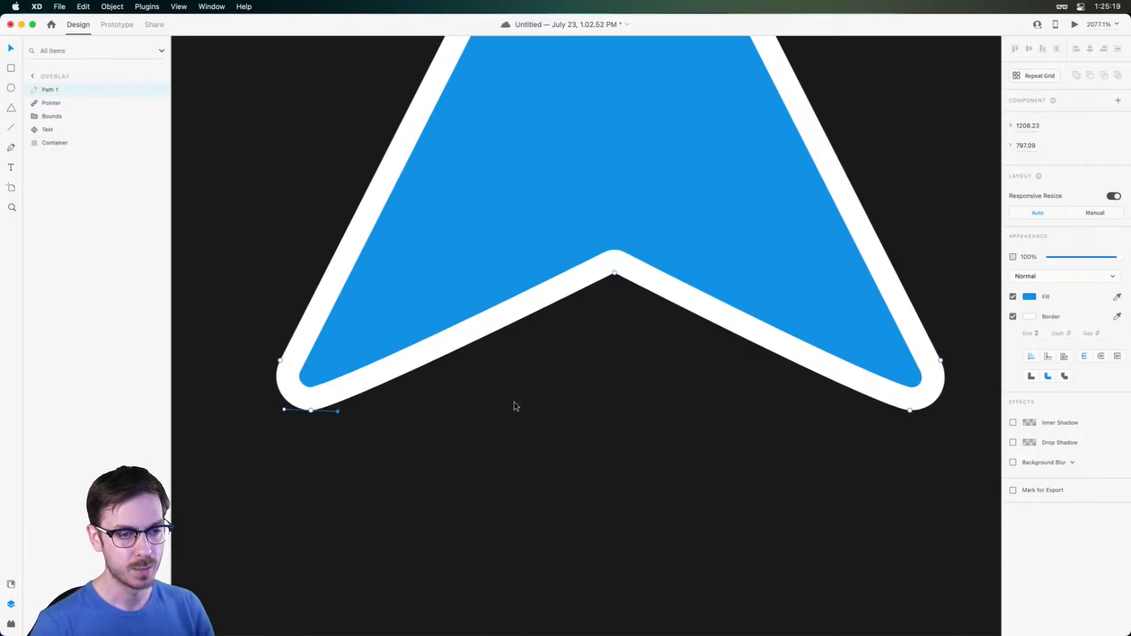
pyautogui.scroll(-5, 516, 406)
pyautogui.click(513, 424)
pyautogui.moveTo(618, 396); pyautogui.dragTo(695, 358)
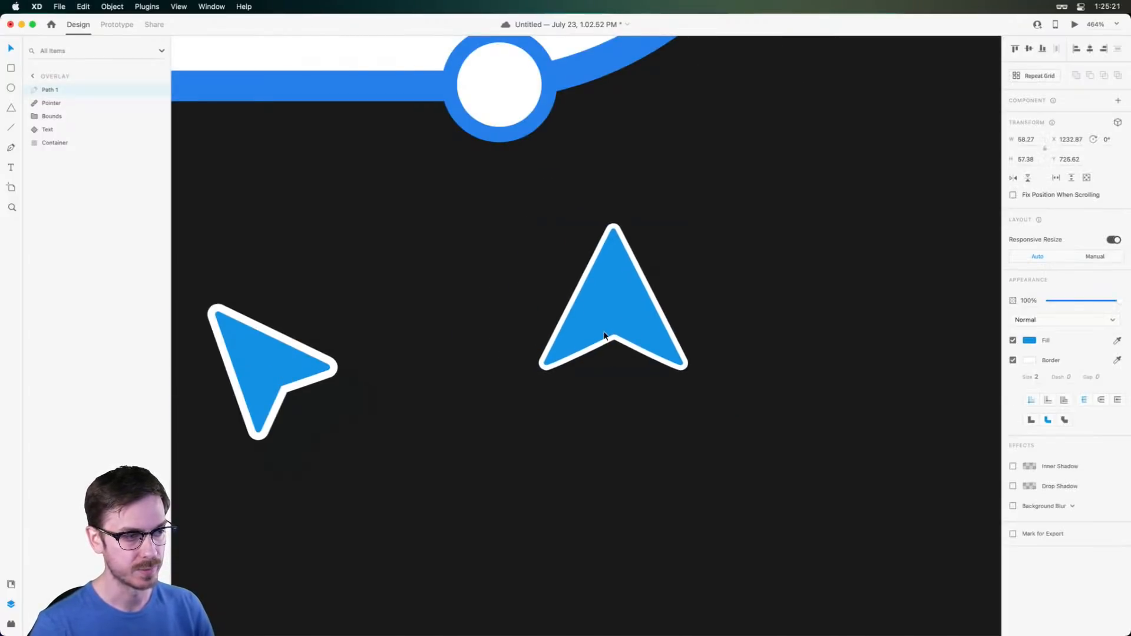
# Set the up arrow's border size to 4 and make the arrow narrower
pyautogui.scroll(-3, 648, 324)
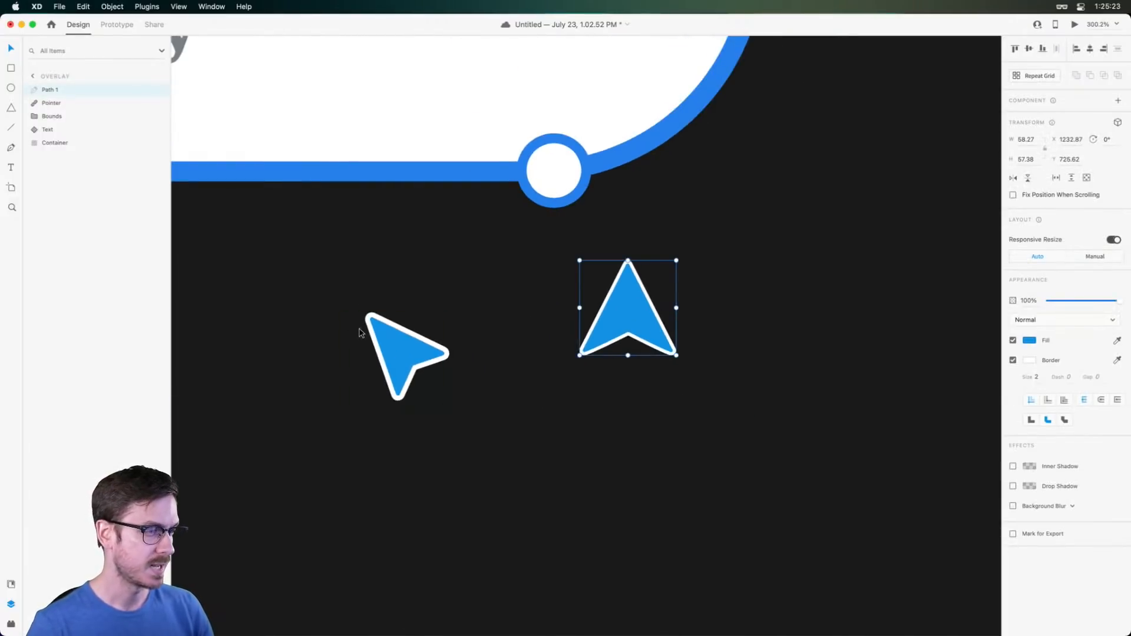
pyautogui.click(1035, 378)
pyautogui.press('Down')
pyautogui.press('Up')
pyautogui.press('Up')
pyautogui.press('Up')
pyautogui.press('Return')
pyautogui.moveTo(677, 308); pyautogui.dragTo(667, 307)
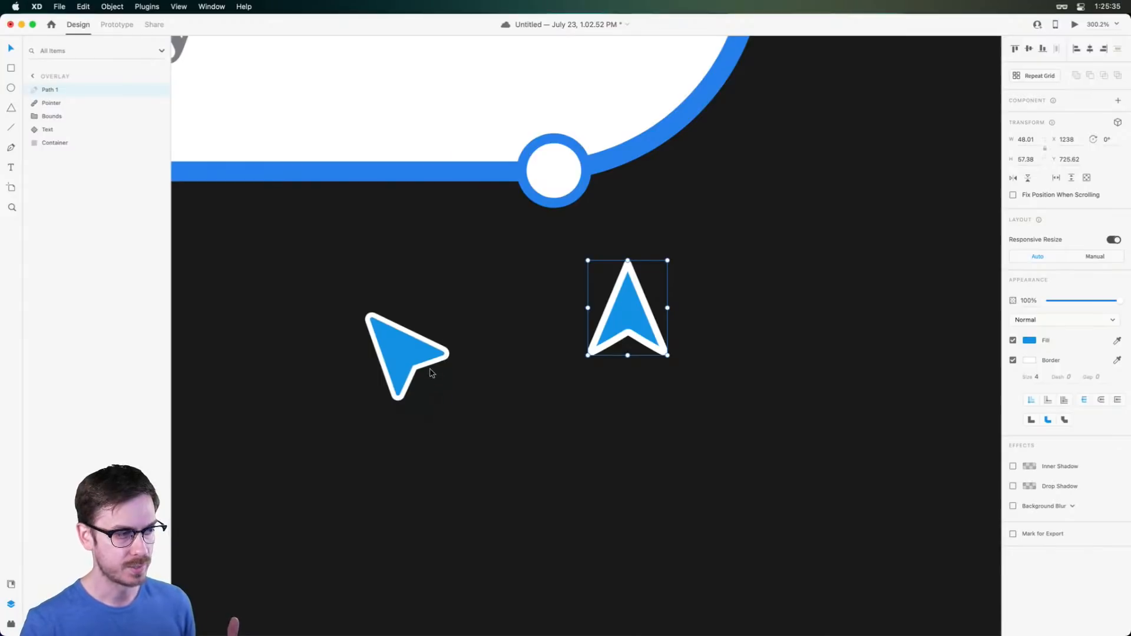
# Delete the up arrow and select the original pointer arrow
pyautogui.scroll(5, 394, 335)
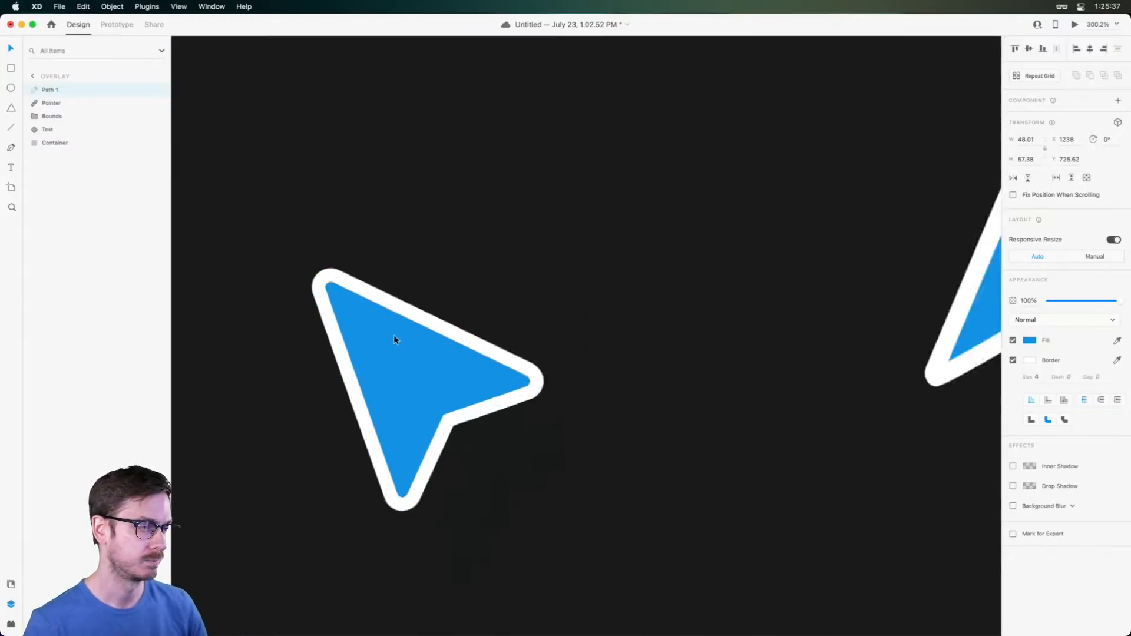
pyautogui.scroll(-5, 392, 372)
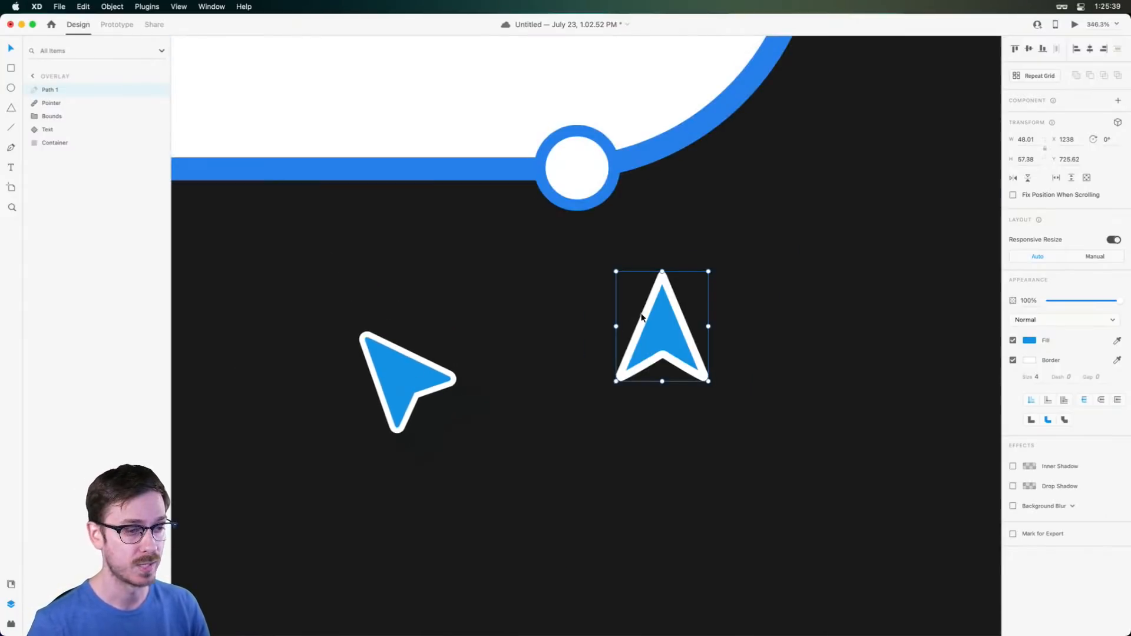
pyautogui.press('Delete')
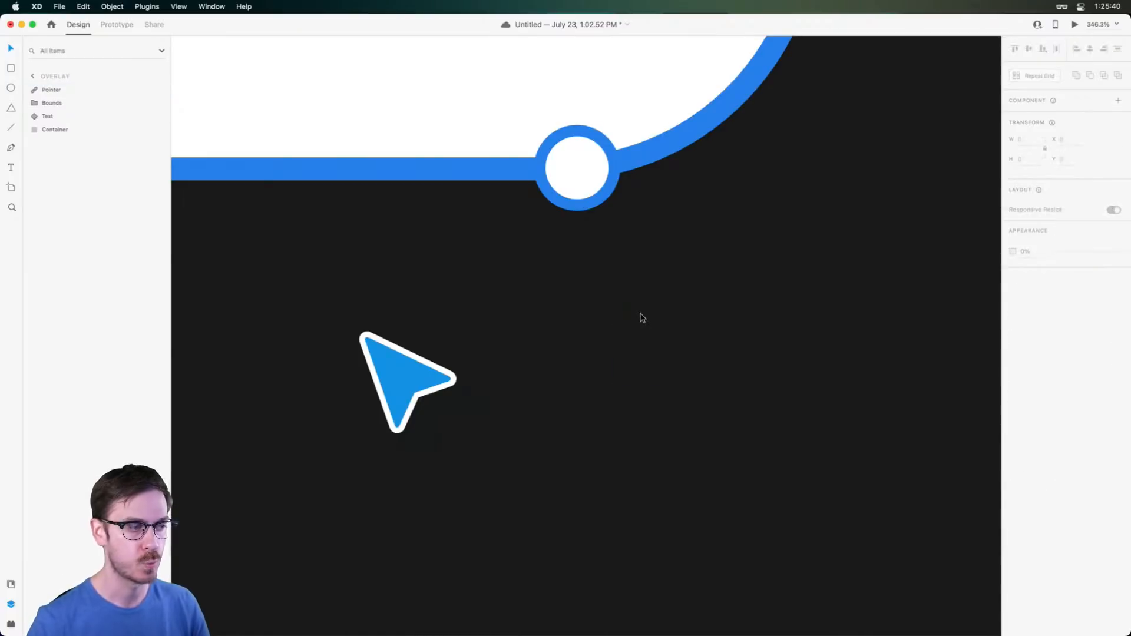
pyautogui.click(401, 379)
pyautogui.scroll(-3, 402, 382)
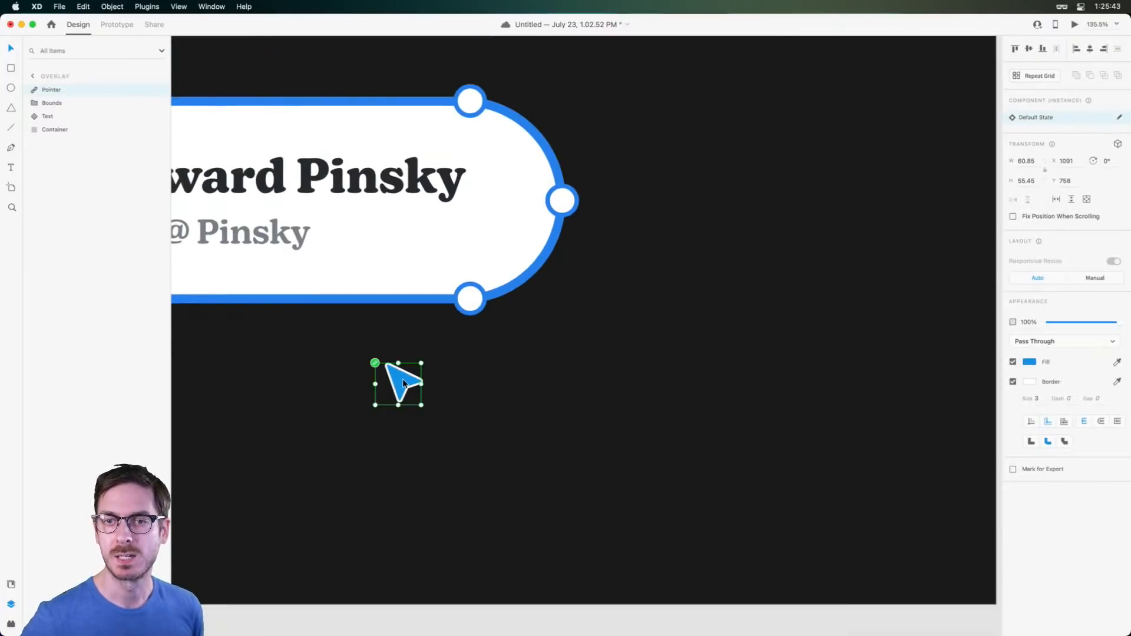
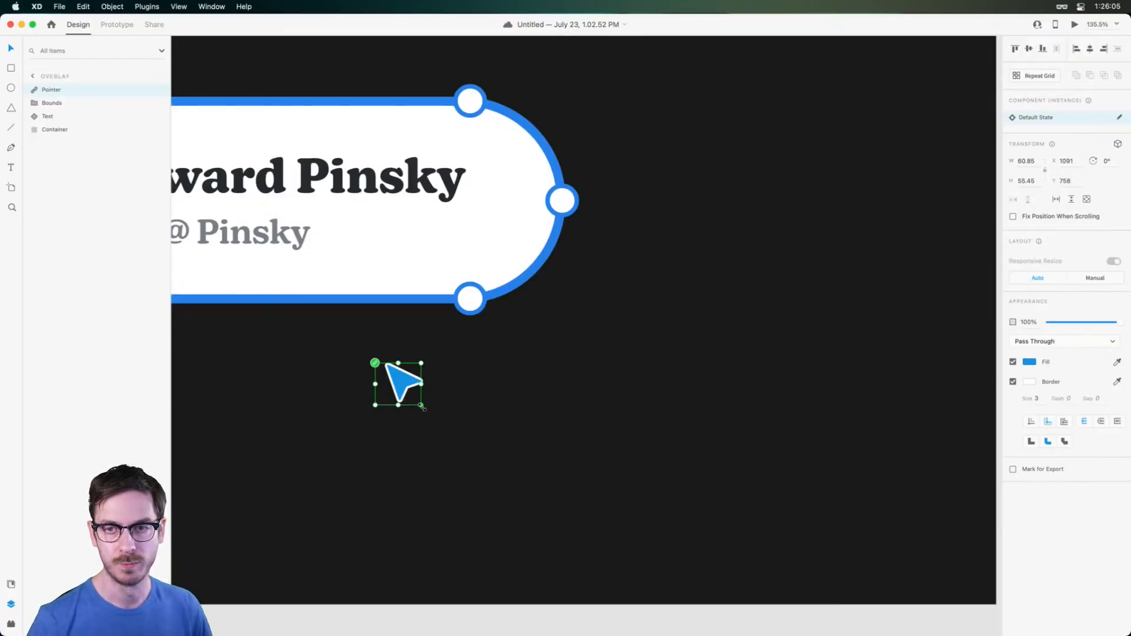
# Enlarge the pointer arrow to about double size and set its border size to 4
pyautogui.moveTo(421, 405); pyautogui.dragTo(471, 450)
pyautogui.click(1037, 399)
pyautogui.press('Up')
# Place the pointer on the badge's bottom-right corner handle, with the whole Overlay artboard in view
pyautogui.moveTo(424, 390); pyautogui.dragTo(499, 318)
pyautogui.scroll(-5, 500, 318)
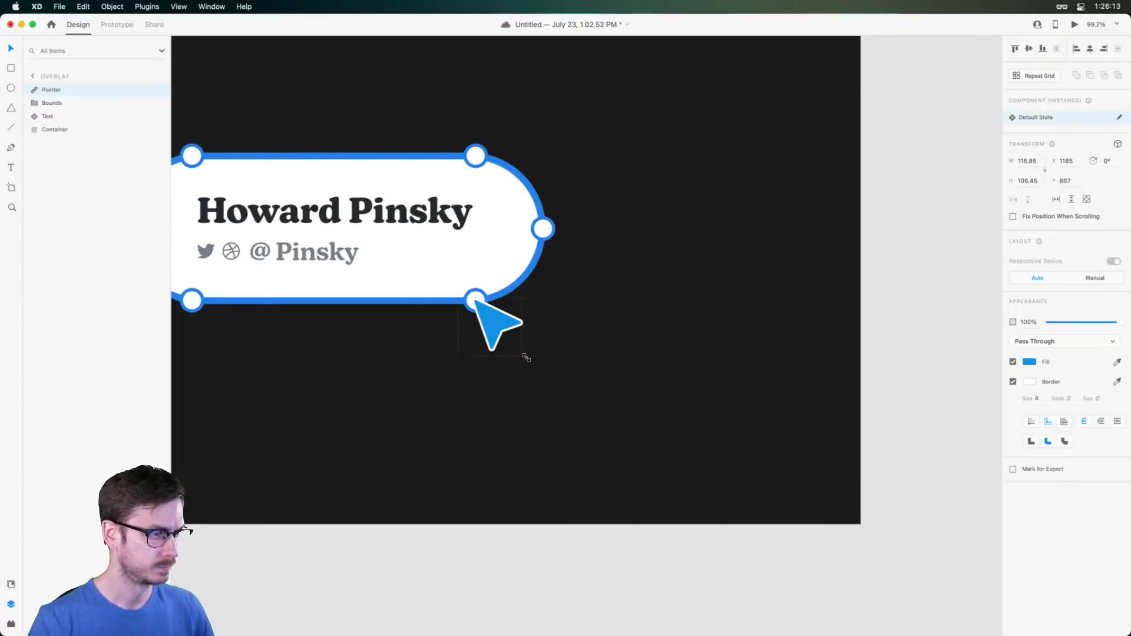
pyautogui.moveTo(399, 295); pyautogui.dragTo(531, 326)
pyautogui.press('super+z')
pyautogui.moveTo(374, 362); pyautogui.dragTo(602, 380)
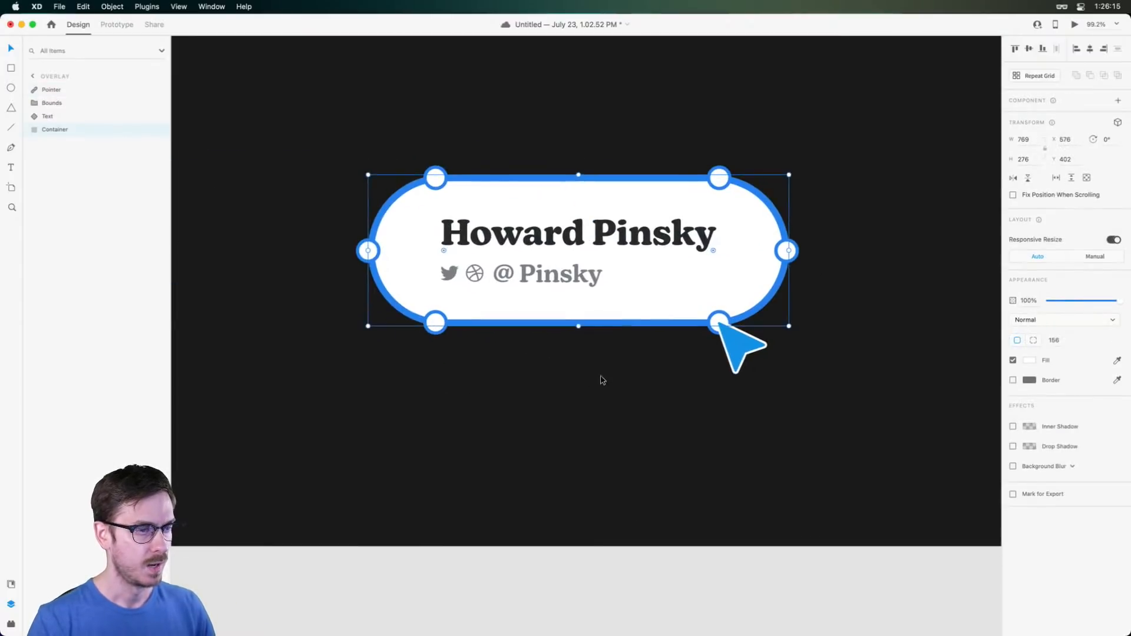
pyautogui.click(735, 408)
pyautogui.scroll(-5, 756, 414)
pyautogui.moveTo(759, 415); pyautogui.dragTo(659, 122)
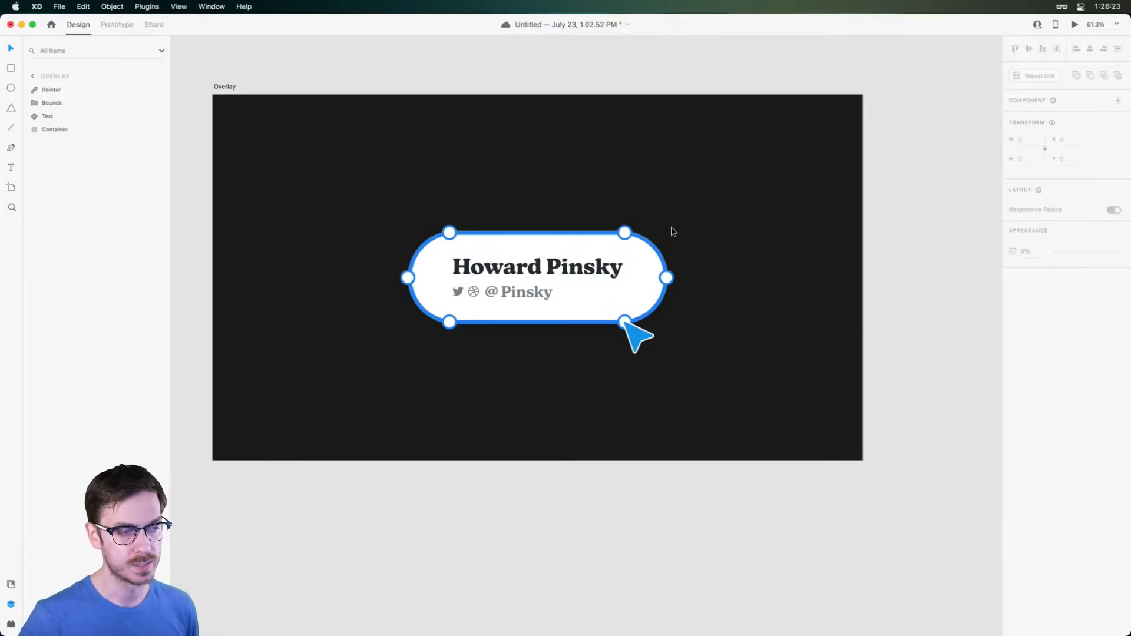
# Nudge all four badge layers slightly up and to the left
pyautogui.moveTo(726, 180); pyautogui.dragTo(426, 330)
pyautogui.moveTo(642, 338)
pyautogui.mouseDown()
pyautogui.moveTo(642, 350)
pyautogui.moveTo(642, 321)
pyautogui.mouseUp()
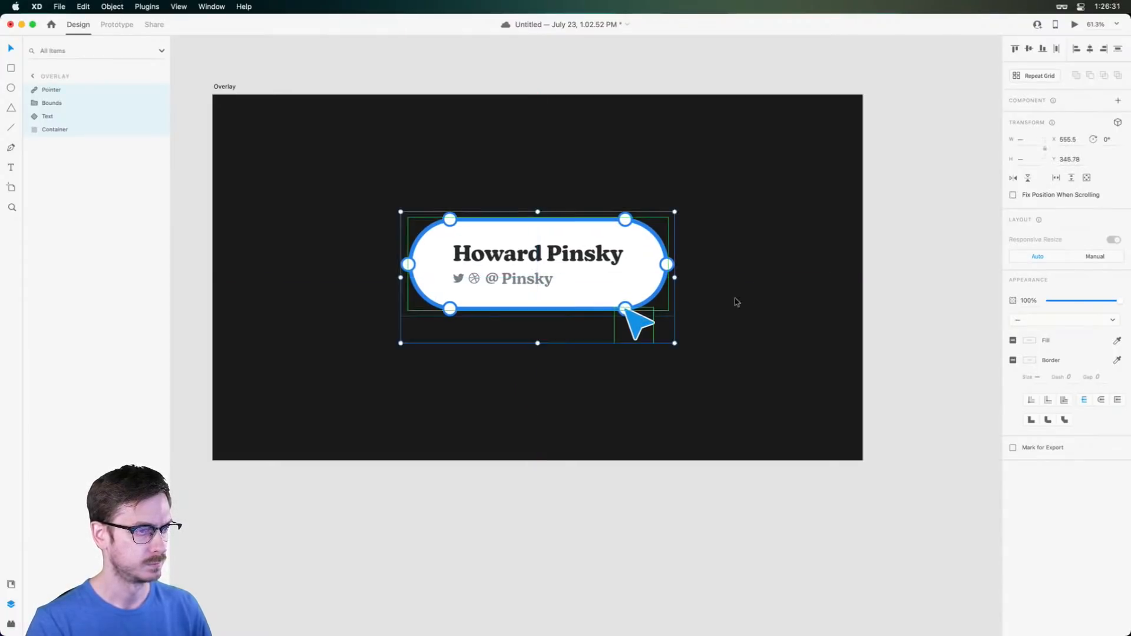
pyautogui.click(754, 276)
pyautogui.scroll(-5, 734, 354)
pyautogui.scroll(2, 734, 353)
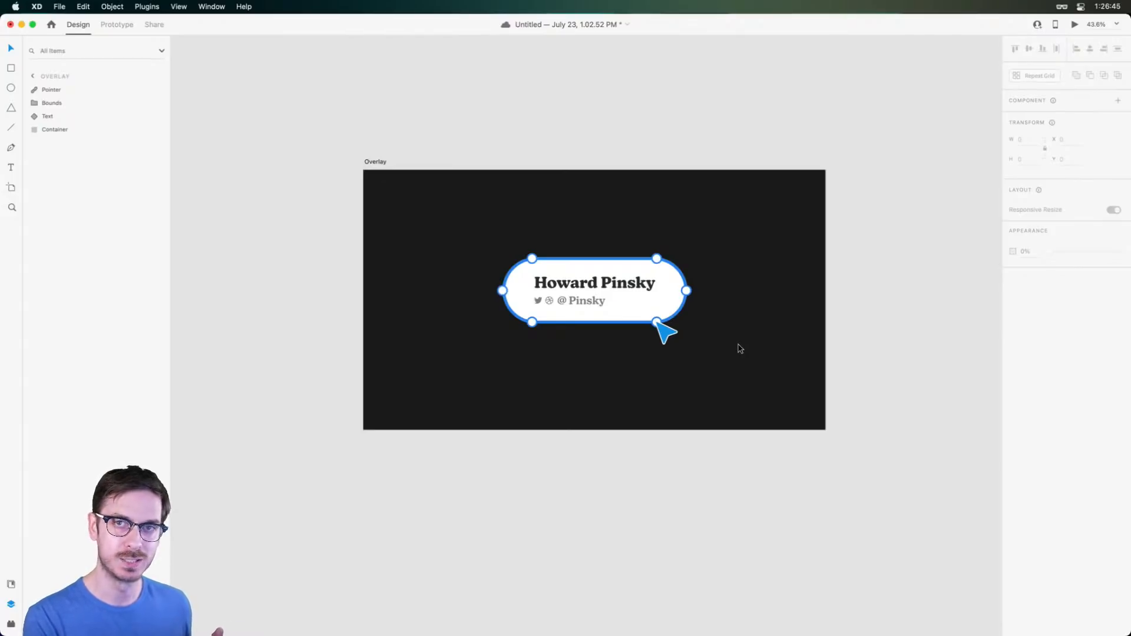
# Save the document and check the pointer's placement on the Overlay artboard
pyautogui.press('super+s')
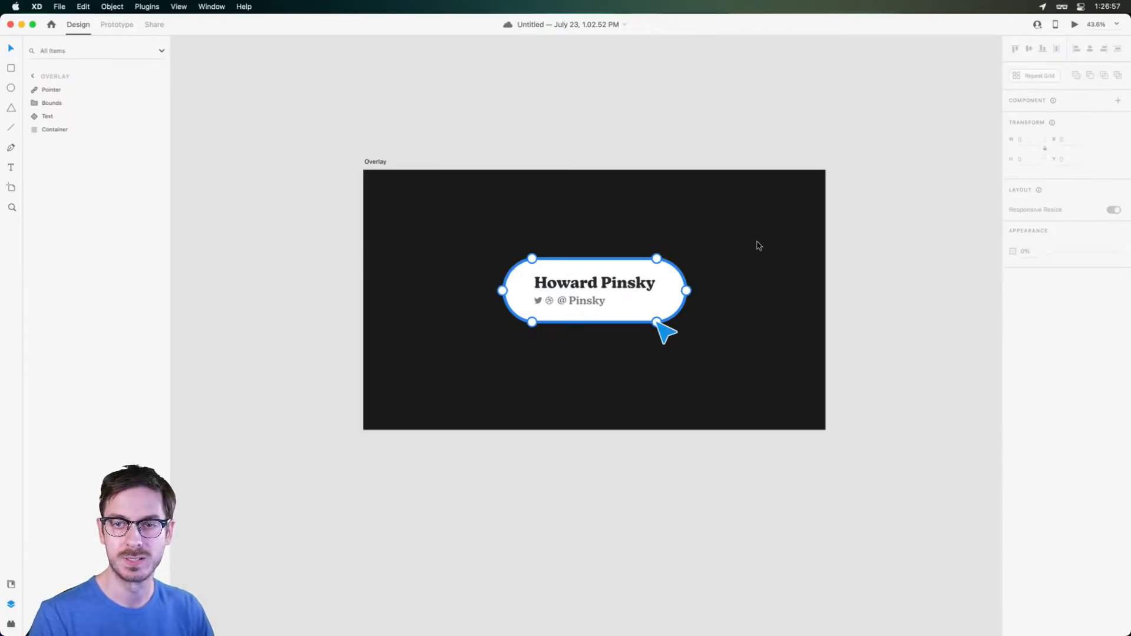
pyautogui.scroll(3, 689, 259)
pyautogui.hscroll(-2, 700, 224)
pyautogui.scroll(-1, 701, 224)
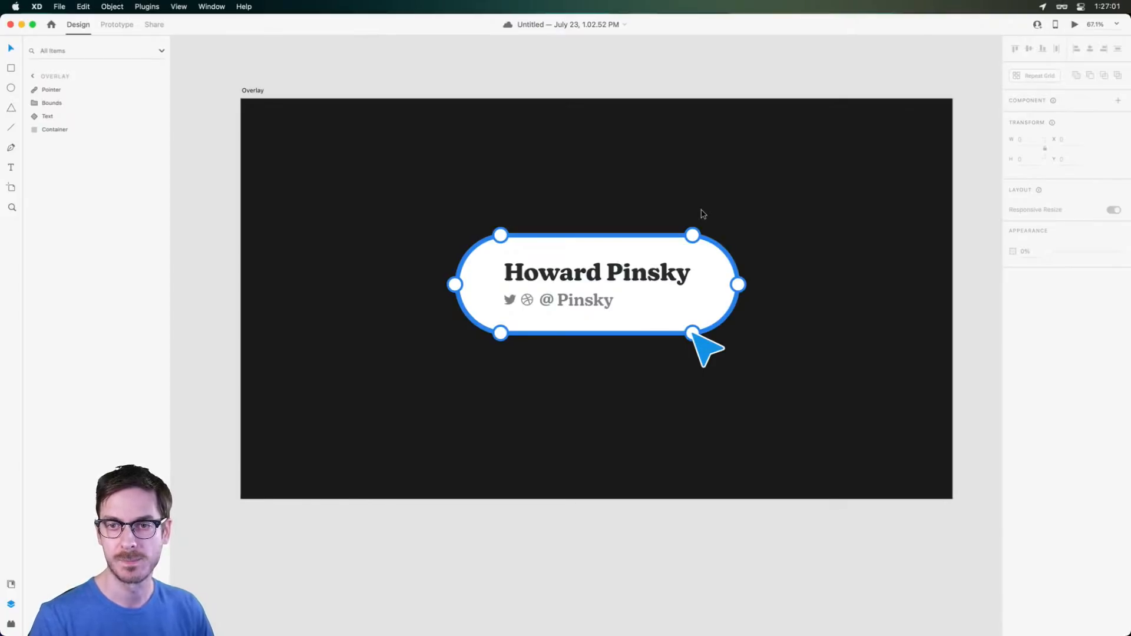
pyautogui.moveTo(702, 213); pyautogui.dragTo(691, 212)
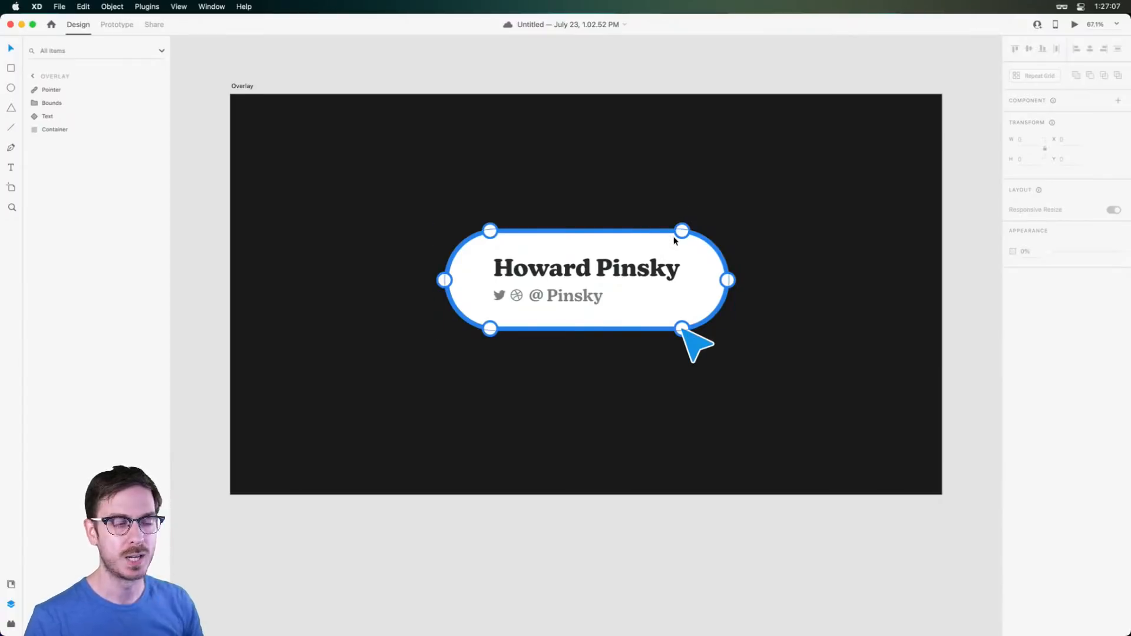
pyautogui.click(699, 345)
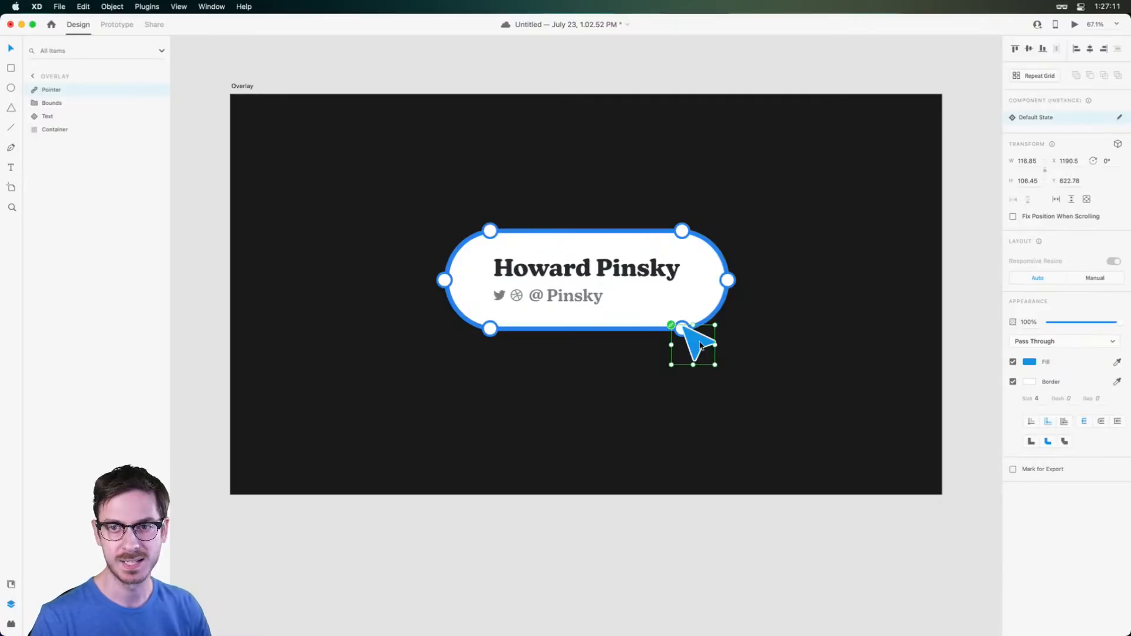
pyautogui.scroll(-5, 750, 323)
pyautogui.scroll(3, 750, 324)
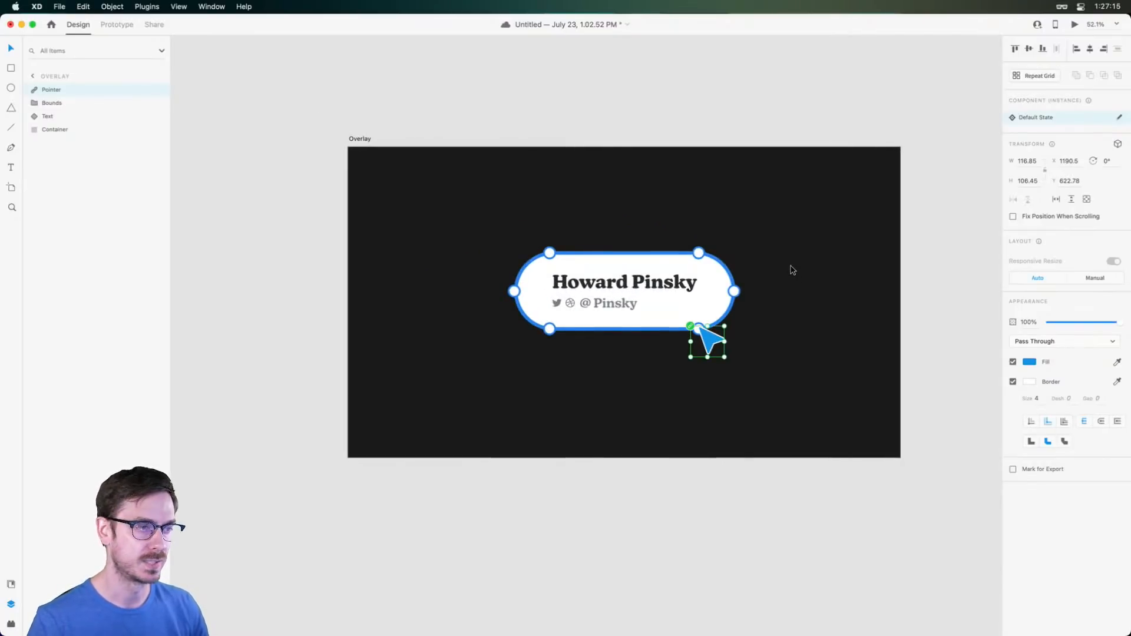
pyautogui.click(796, 242)
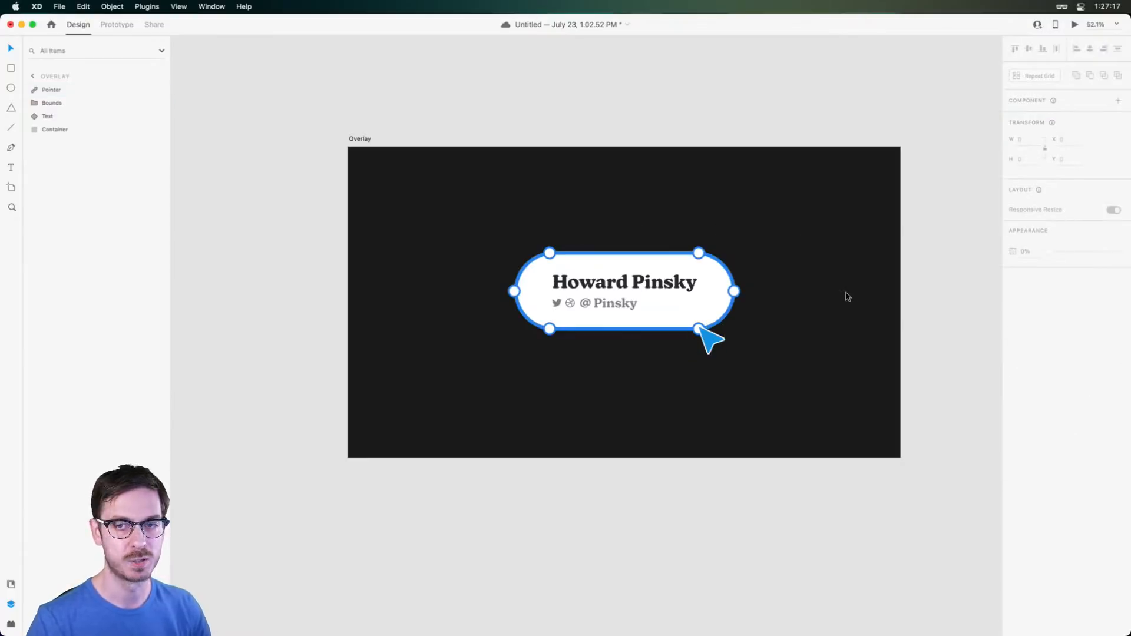
pyautogui.scroll(-3, 603, 235)
pyautogui.scroll(2, 592, 337)
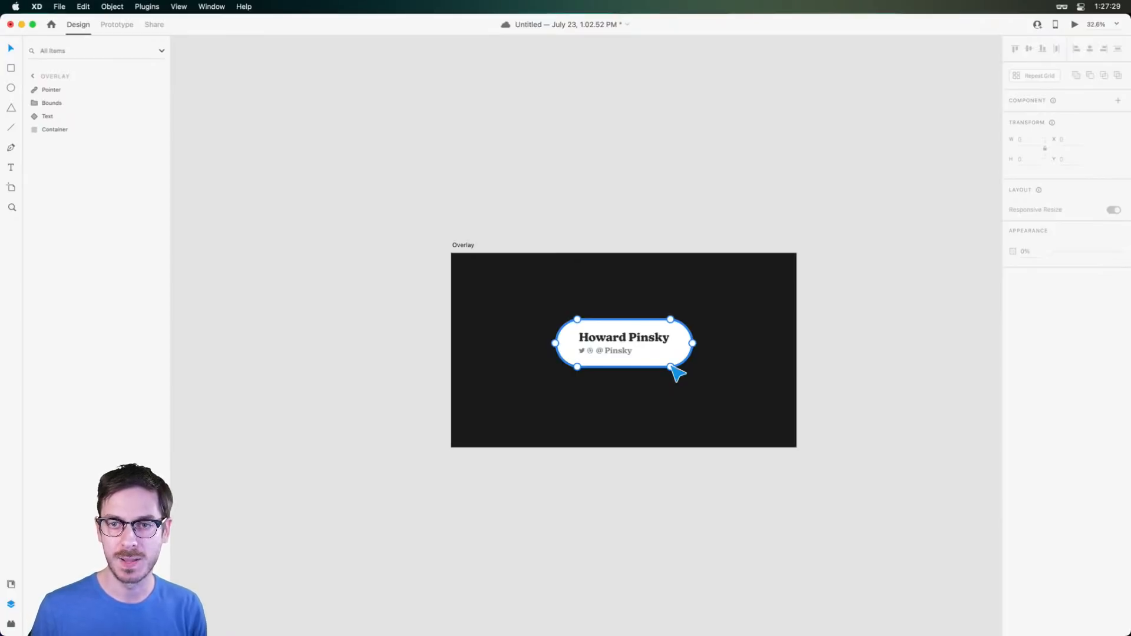
# Duplicate the Overlay artboard as Overlay – 1, save, and zoom in on its badge's Text component
pyautogui.moveTo(636, 308); pyautogui.dragTo(904, 297)
pyautogui.moveTo(725, 232); pyautogui.dragTo(375, 221)
pyautogui.hscroll(5, 878, 285)
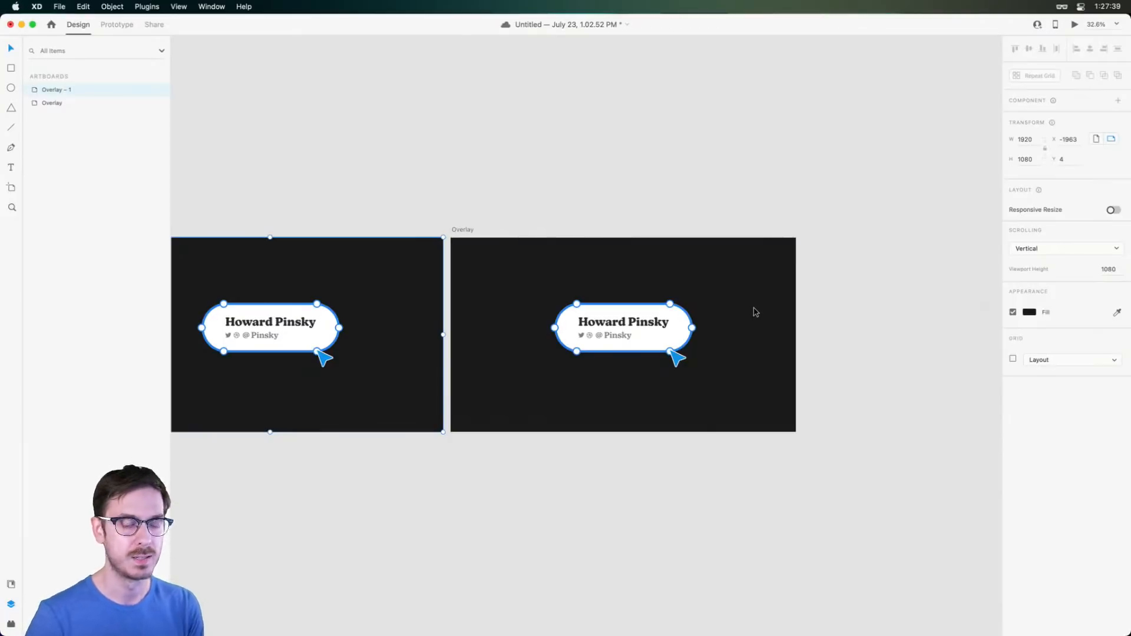
pyautogui.hscroll(-3, 518, 255)
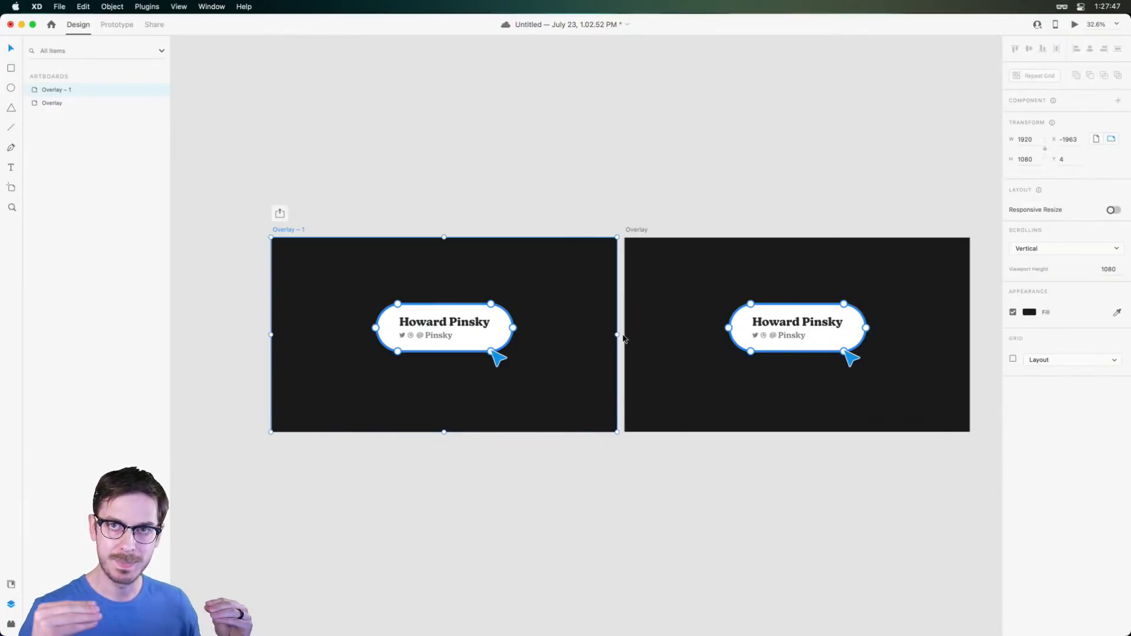
pyautogui.press('super+s')
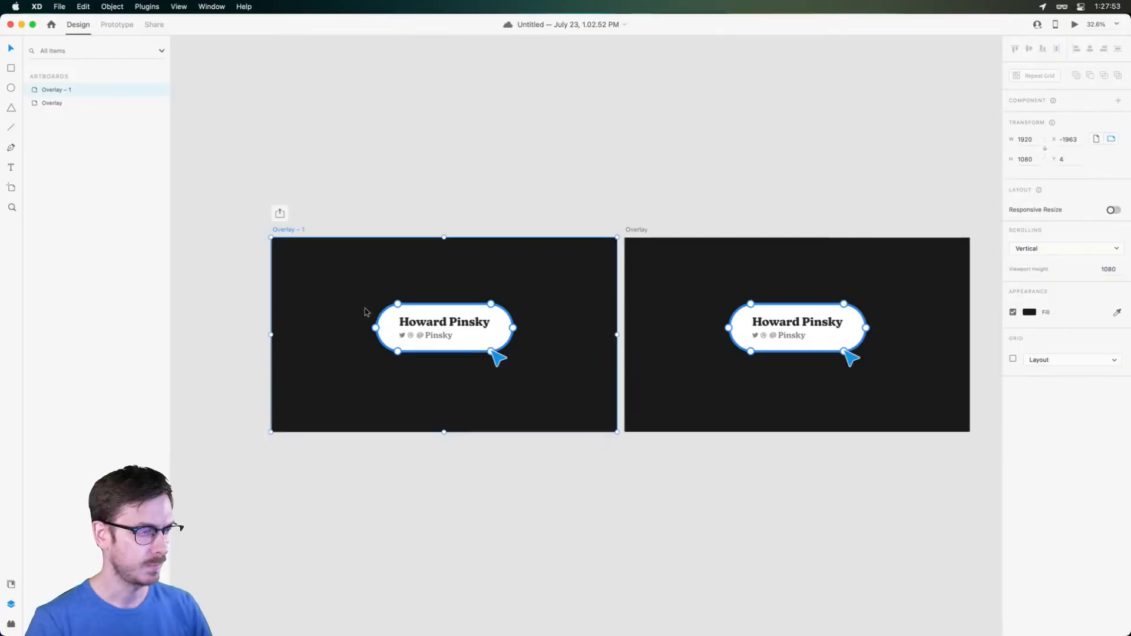
pyautogui.press('super+3')
pyautogui.click(578, 330)
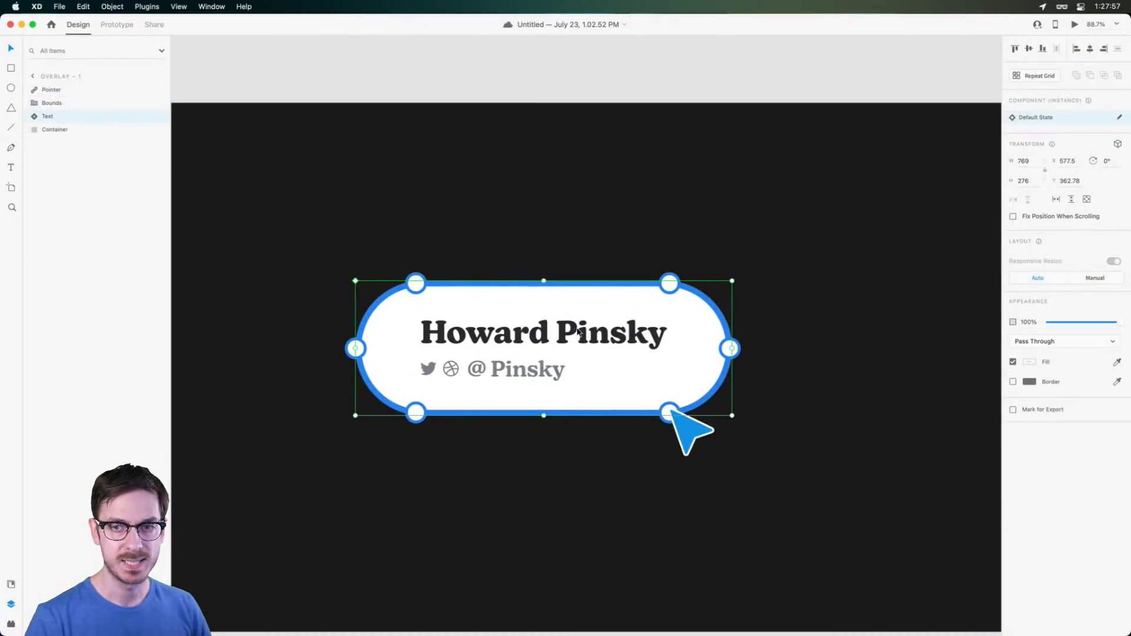
# Squash the Text component's mask to a 5-high line so the badge's name disappears
pyautogui.doubleClick(477, 332)
pyautogui.moveTo(478, 332); pyautogui.dragTo(512, 306)
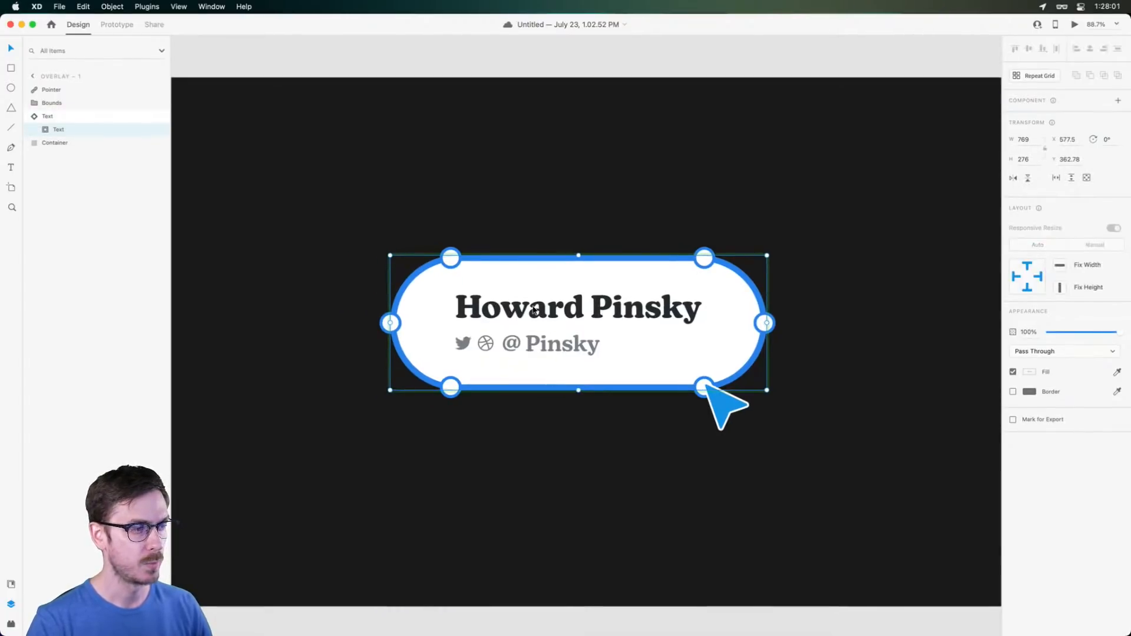
pyautogui.scroll(5, 569, 313)
pyautogui.doubleClick(569, 313)
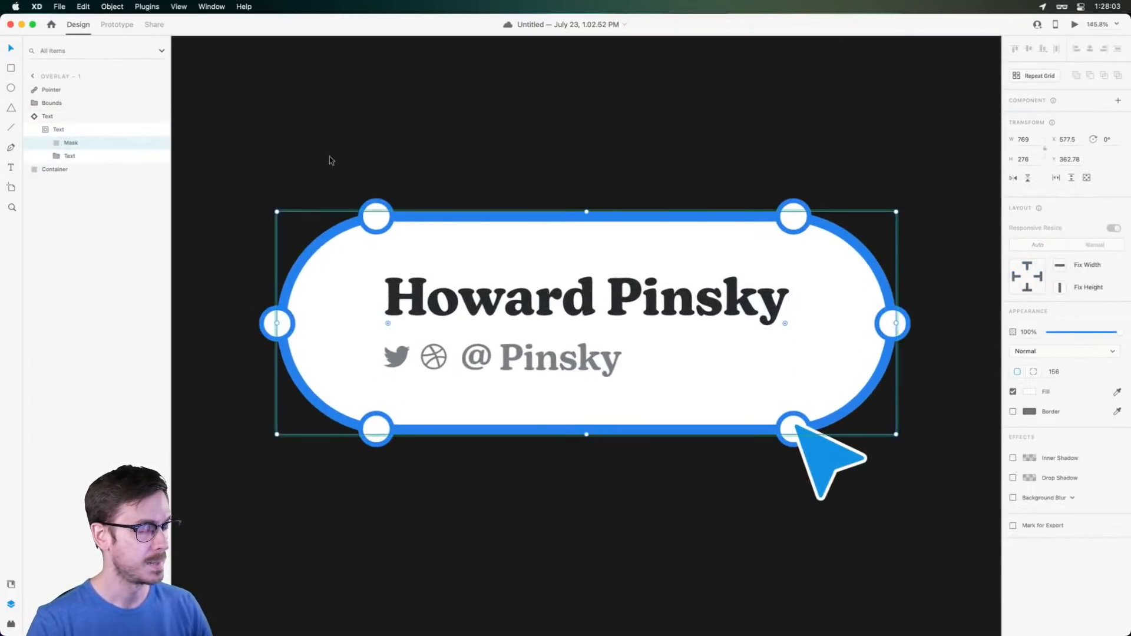
pyautogui.scroll(5, 49, 142)
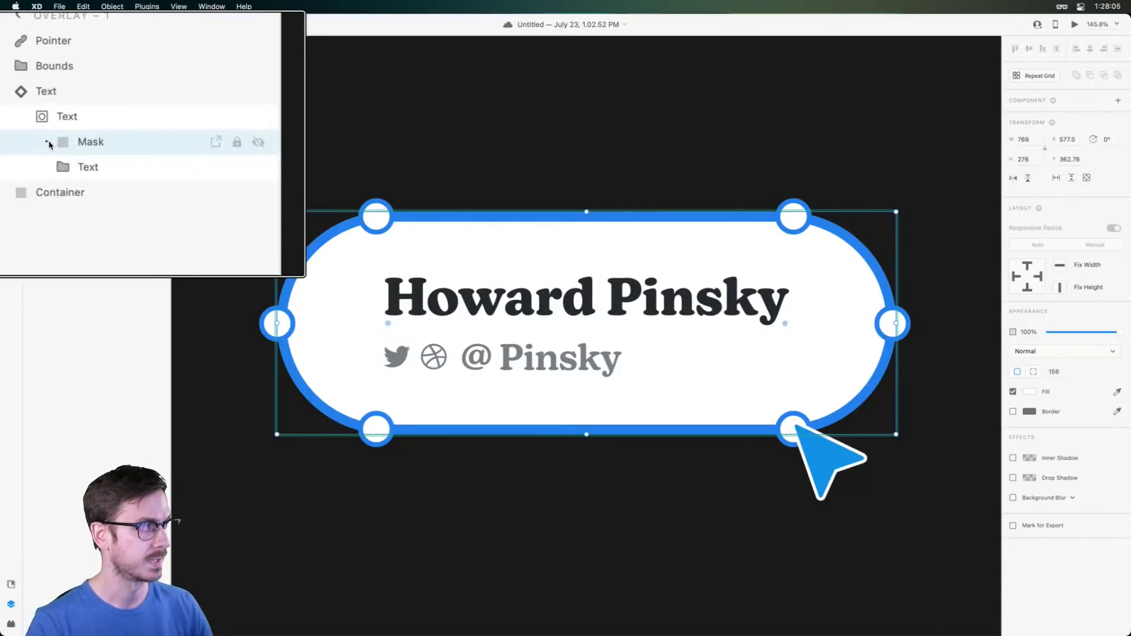
pyautogui.scroll(-5, 49, 142)
pyautogui.scroll(1, 629, 219)
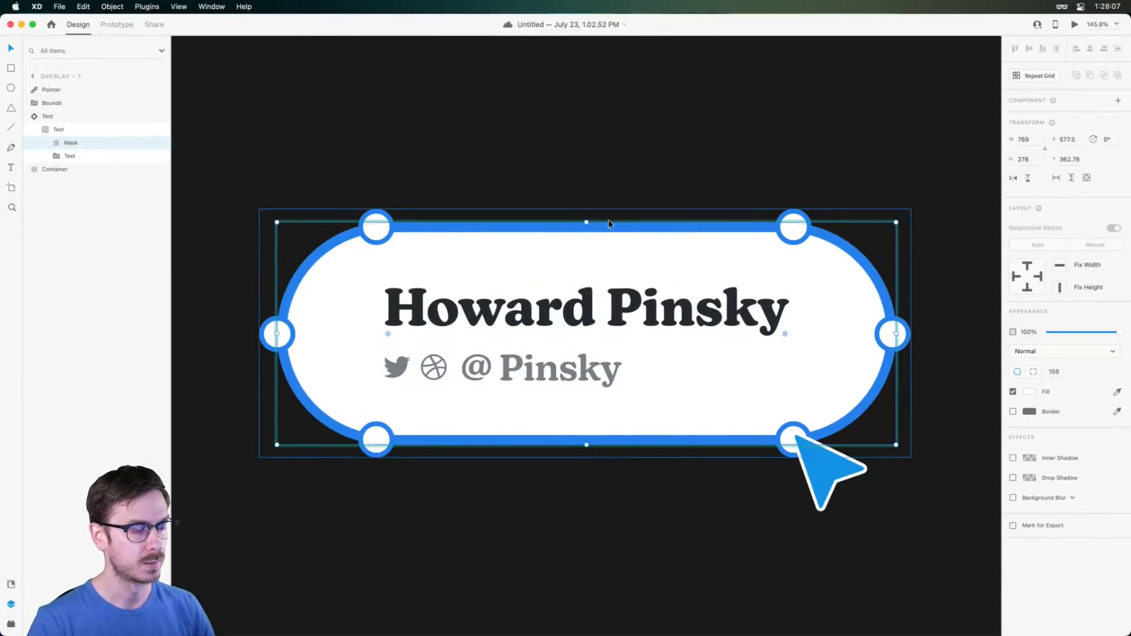
pyautogui.moveTo(586, 222); pyautogui.dragTo(592, 331)
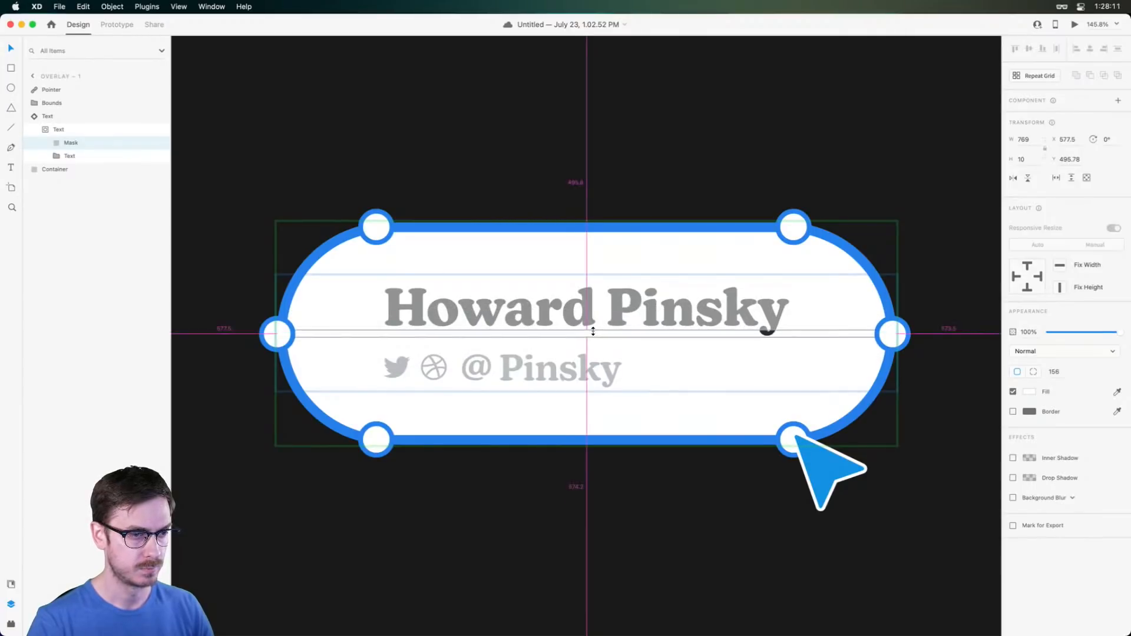
pyautogui.press('Down')
pyautogui.press('Down')
pyautogui.press('Down')
pyautogui.press('Down')
pyautogui.press('Down')
pyautogui.press('Down')
pyautogui.press('Down')
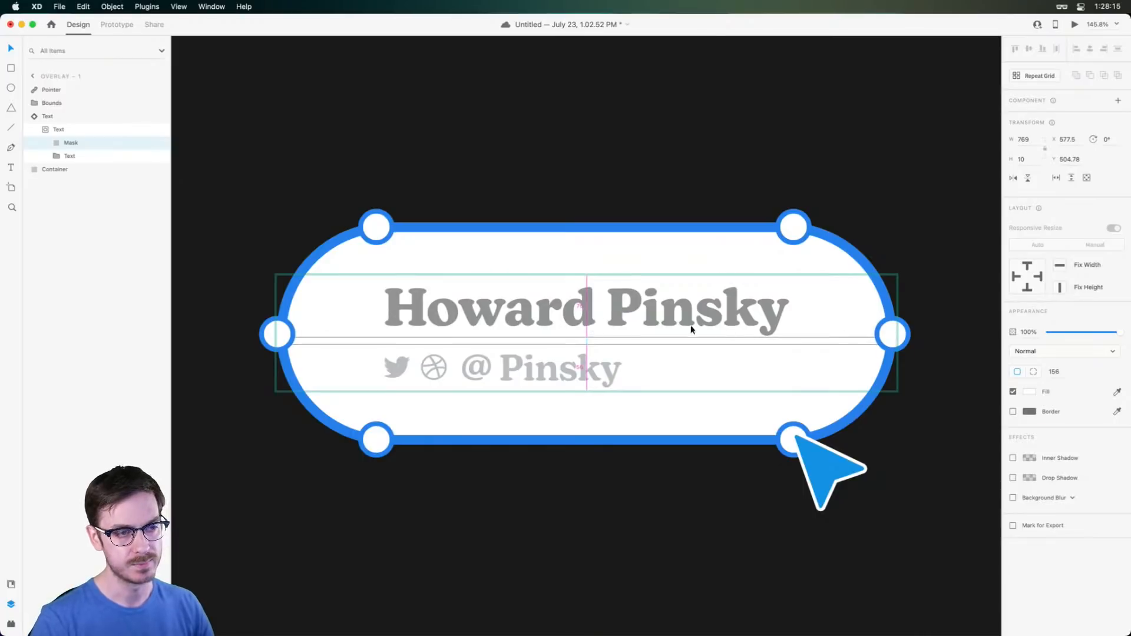
pyautogui.moveTo(586, 346); pyautogui.dragTo(587, 343)
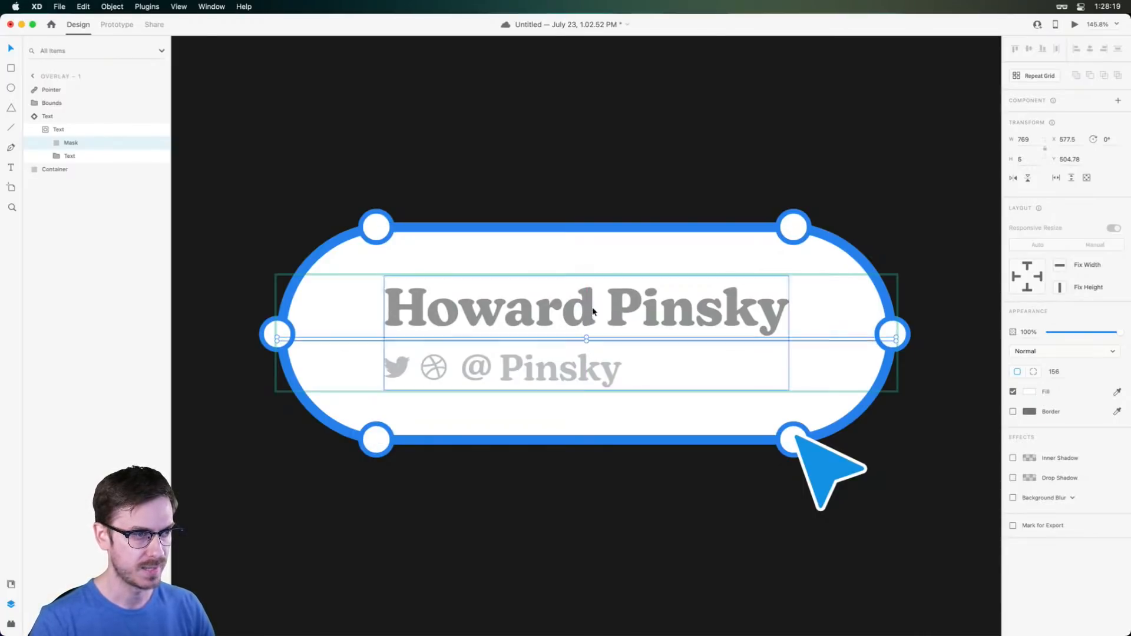
pyautogui.click(598, 148)
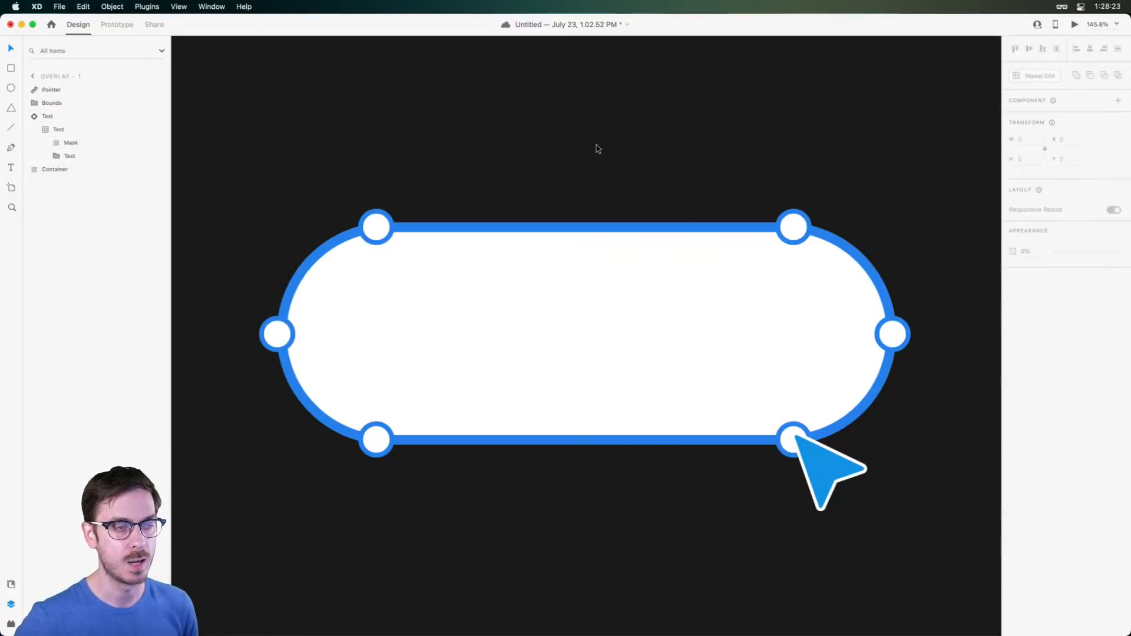
# Shrink the white Container's height and width into a small pill
pyautogui.click(584, 228)
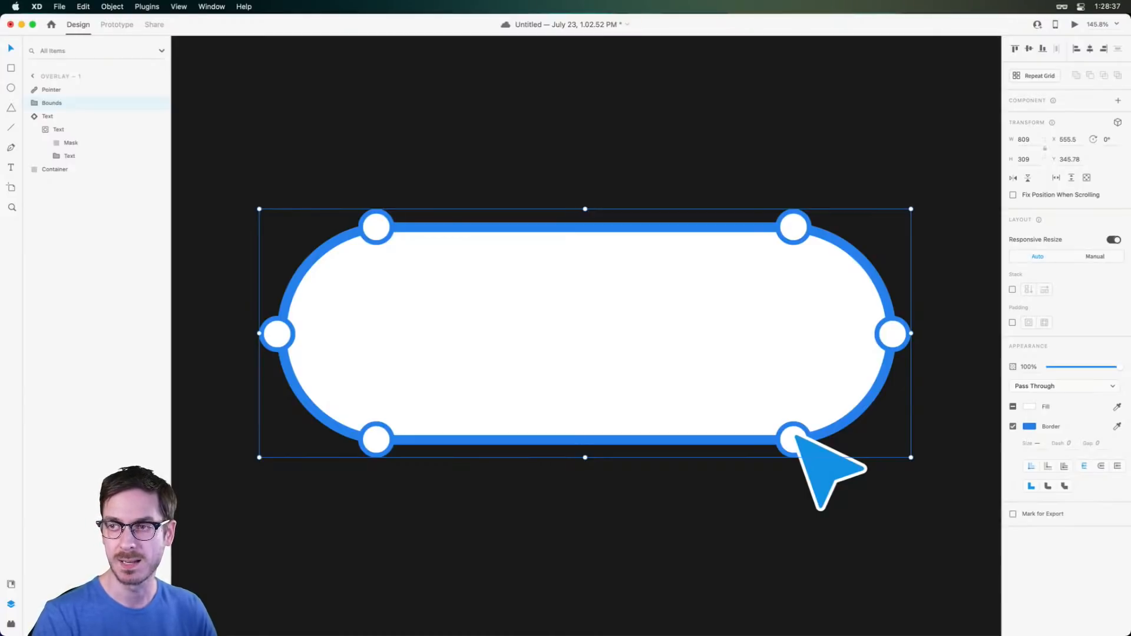
pyautogui.click(80, 171)
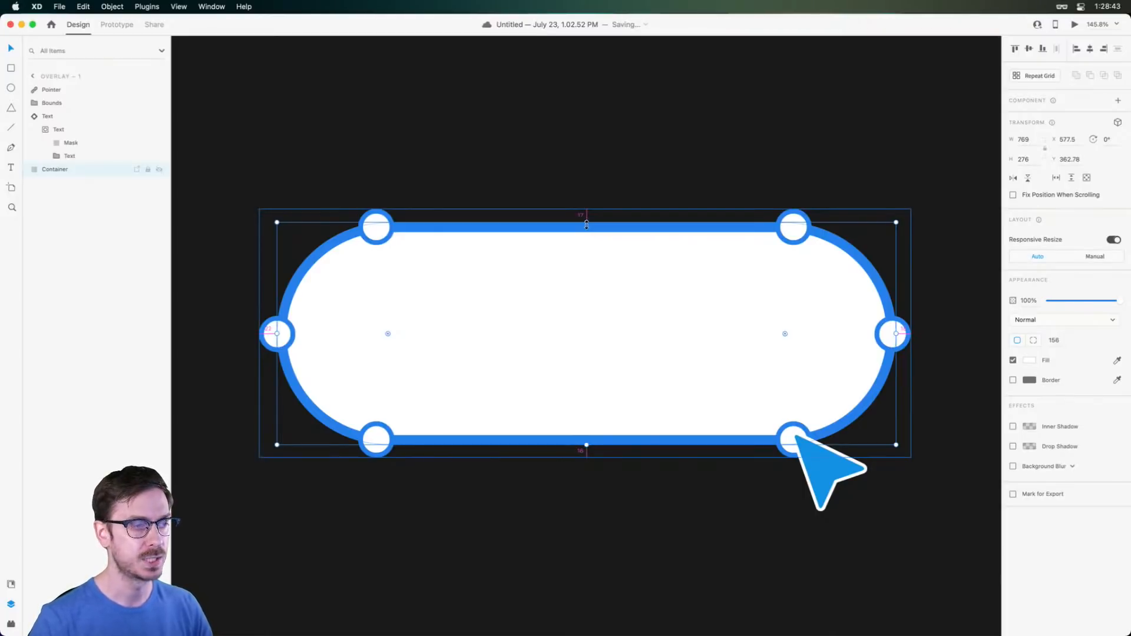
pyautogui.moveTo(586, 224); pyautogui.dragTo(583, 270)
pyautogui.moveTo(892, 334); pyautogui.dragTo(755, 333)
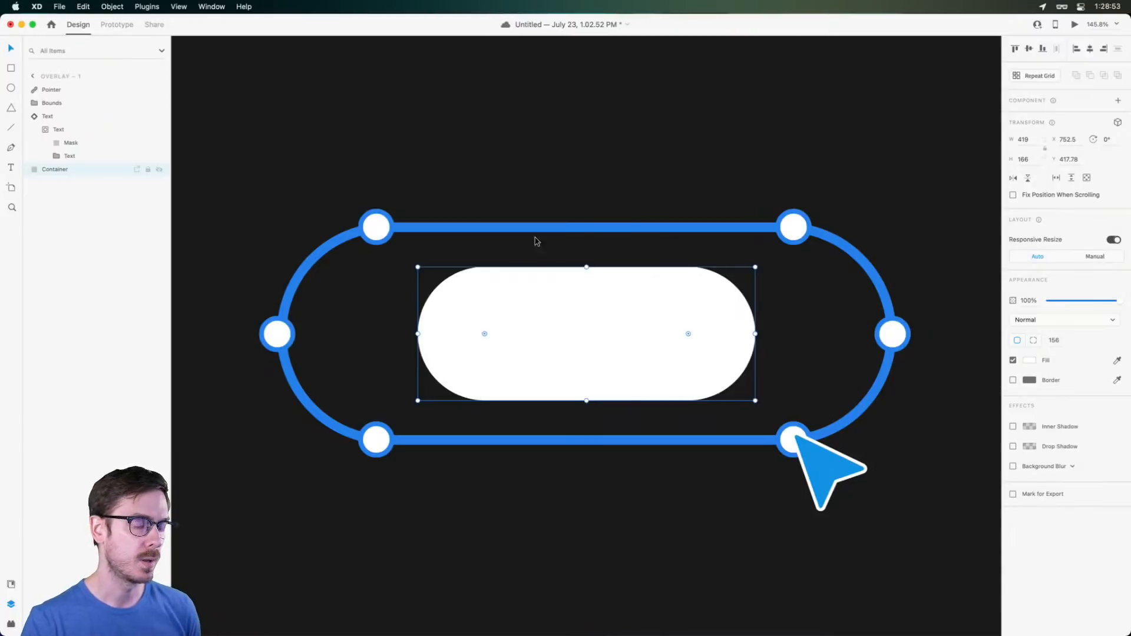
# Squash the blue Bounds outline to about 295.8 × 45.44 inside the container
pyautogui.click(377, 228)
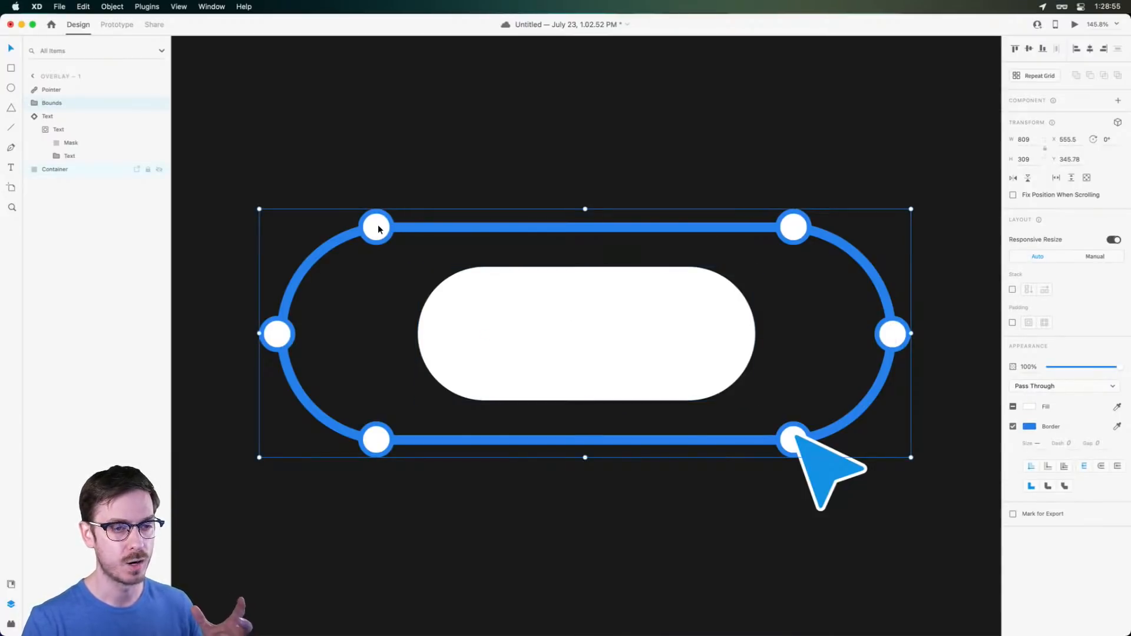
pyautogui.moveTo(585, 209); pyautogui.dragTo(586, 318)
pyautogui.moveTo(893, 334); pyautogui.dragTo(704, 323)
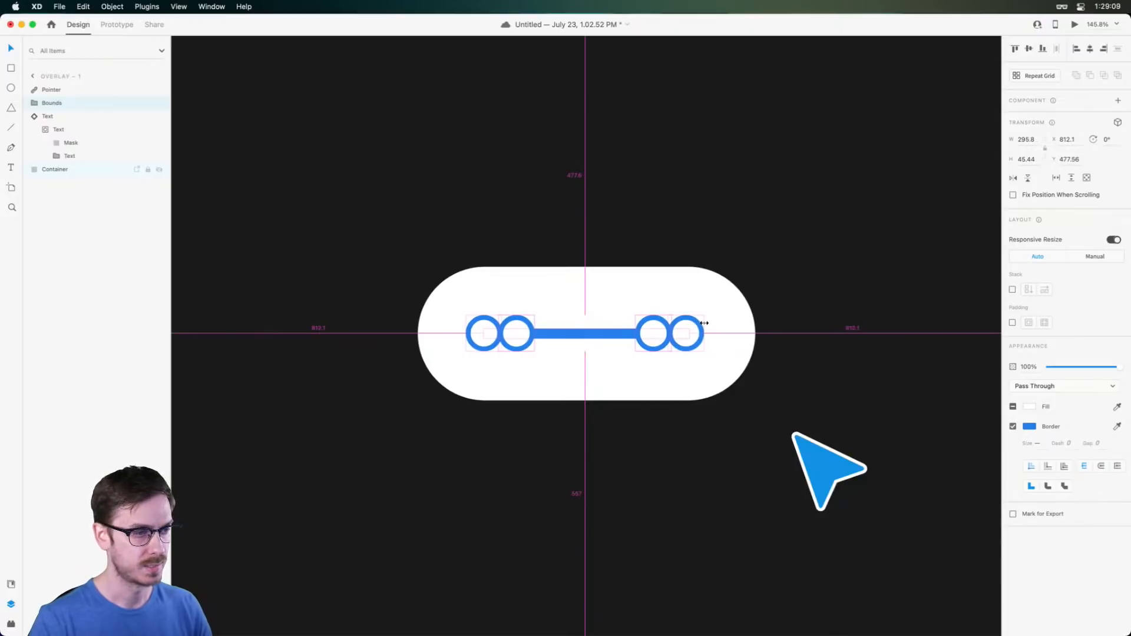
# Stack the inner circles onto the outer ones at the ends of the Bounds line
pyautogui.scroll(5, 590, 343)
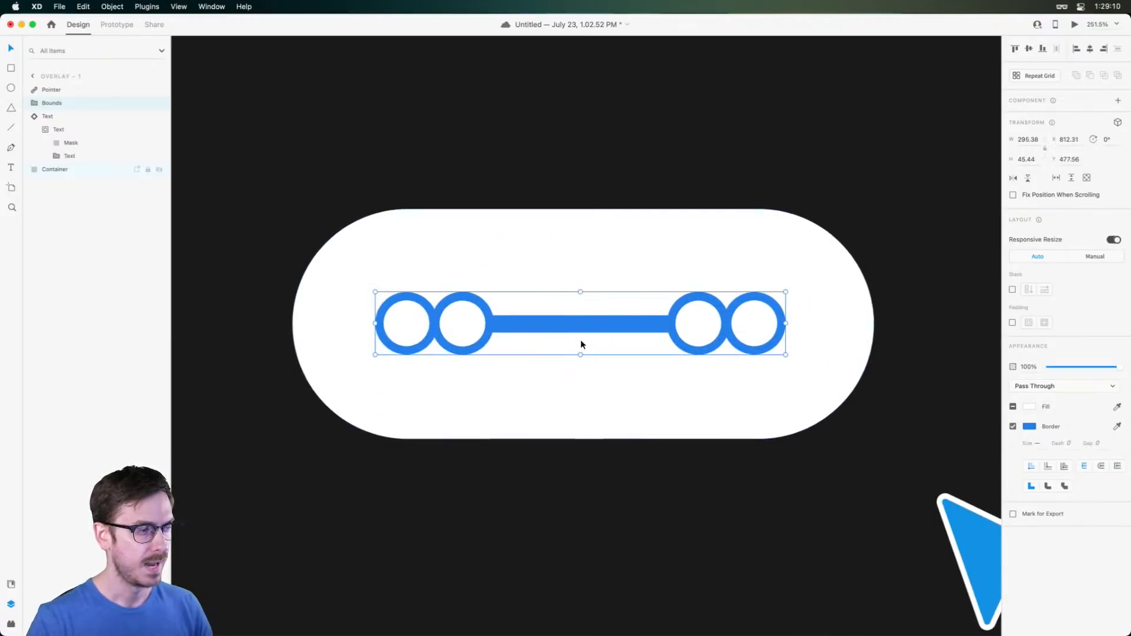
pyautogui.doubleClick(407, 307)
pyautogui.moveTo(407, 307)
pyautogui.mouseDown()
pyautogui.moveTo(465, 323)
pyautogui.moveTo(408, 320)
pyautogui.mouseUp()
pyautogui.press('super+z')
pyautogui.press('super+z')
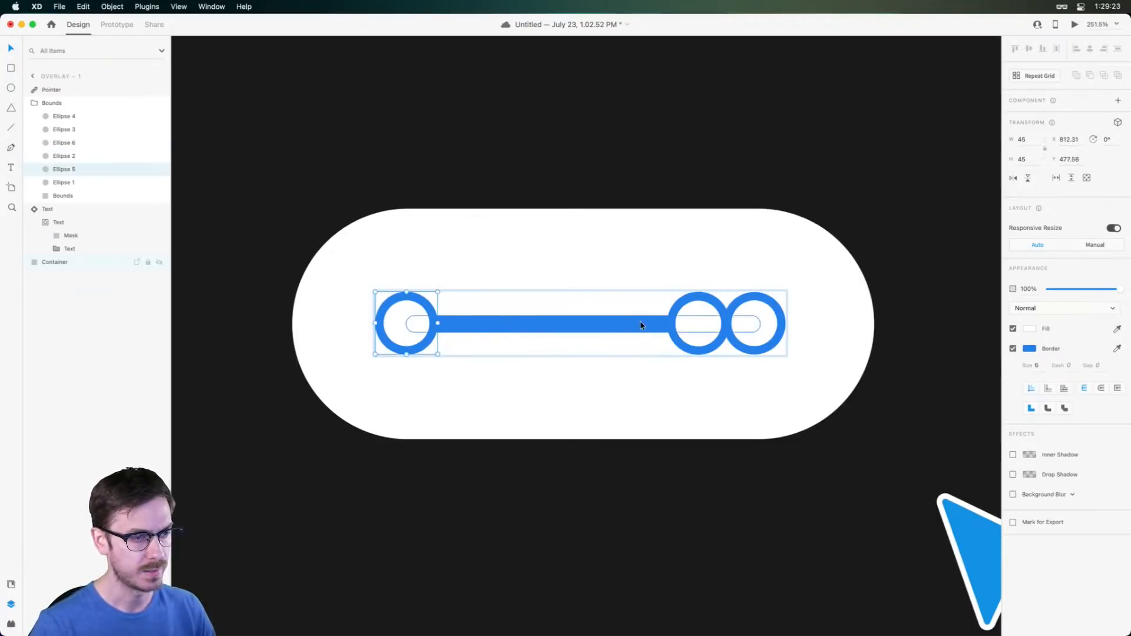
pyautogui.click(746, 317)
pyautogui.moveTo(693, 325); pyautogui.dragTo(748, 323)
pyautogui.press('Escape')
# Narrow the white container evenly to 397 × 166 around the outline
pyautogui.click(816, 318)
pyautogui.moveTo(872, 323); pyautogui.dragTo(858, 323)
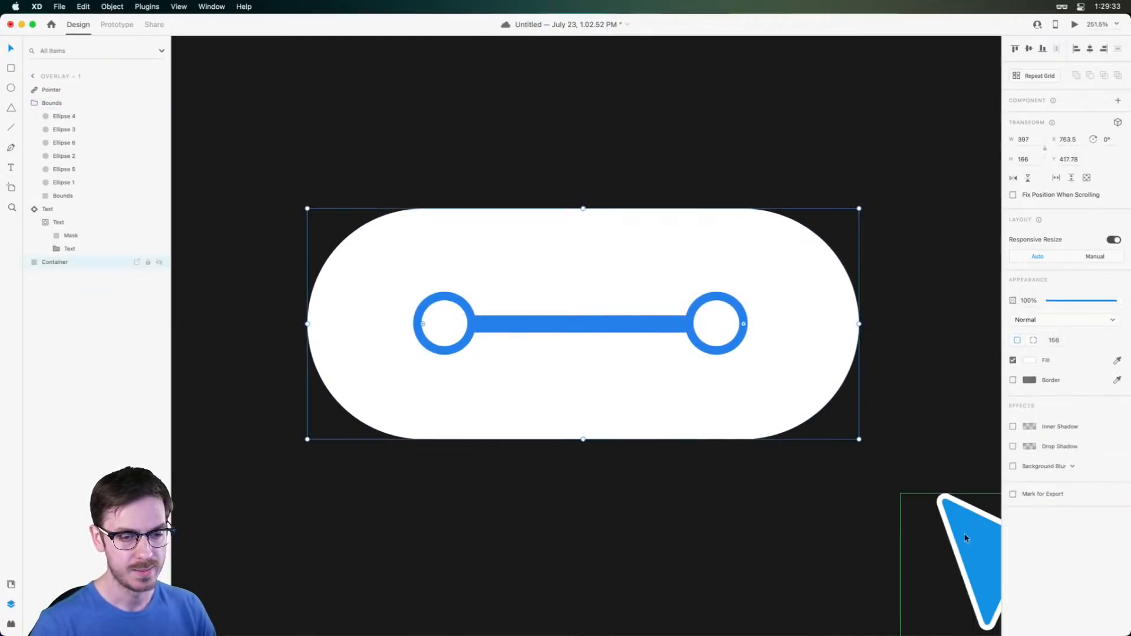
pyautogui.scroll(-5, 973, 537)
pyautogui.click(833, 437)
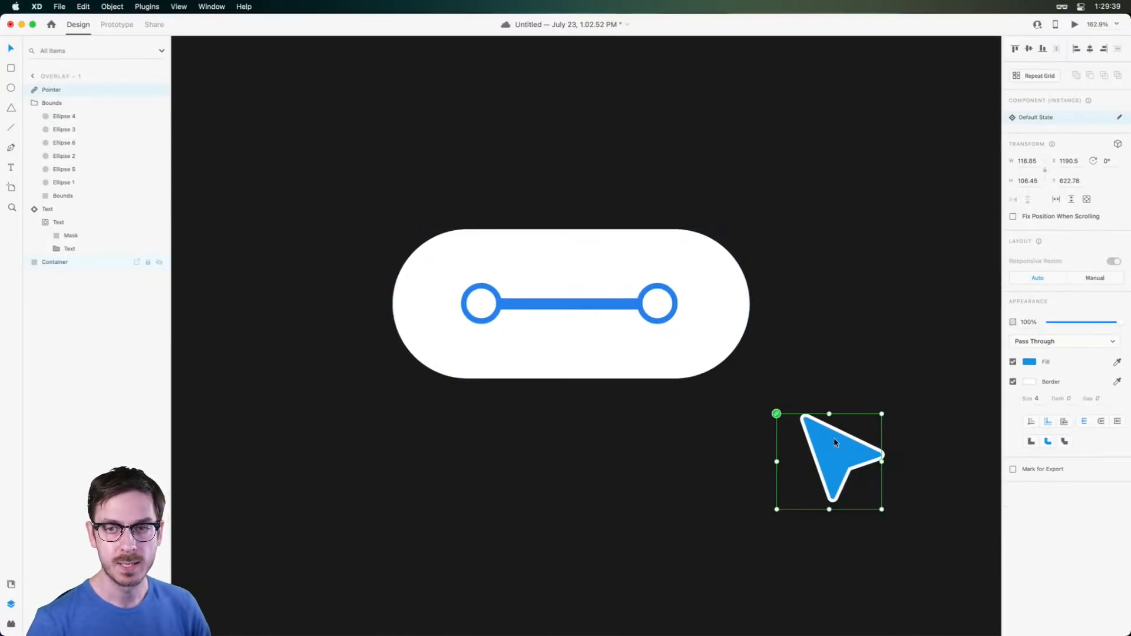
# Rest the blue pointer on the pill's right circle and save the document
pyautogui.moveTo(837, 453); pyautogui.dragTo(688, 338)
pyautogui.scroll(-5, 687, 341)
pyautogui.click(811, 349)
pyautogui.moveTo(817, 370); pyautogui.dragTo(608, 356)
pyautogui.scroll(-5, 676, 319)
pyautogui.scroll(3, 602, 349)
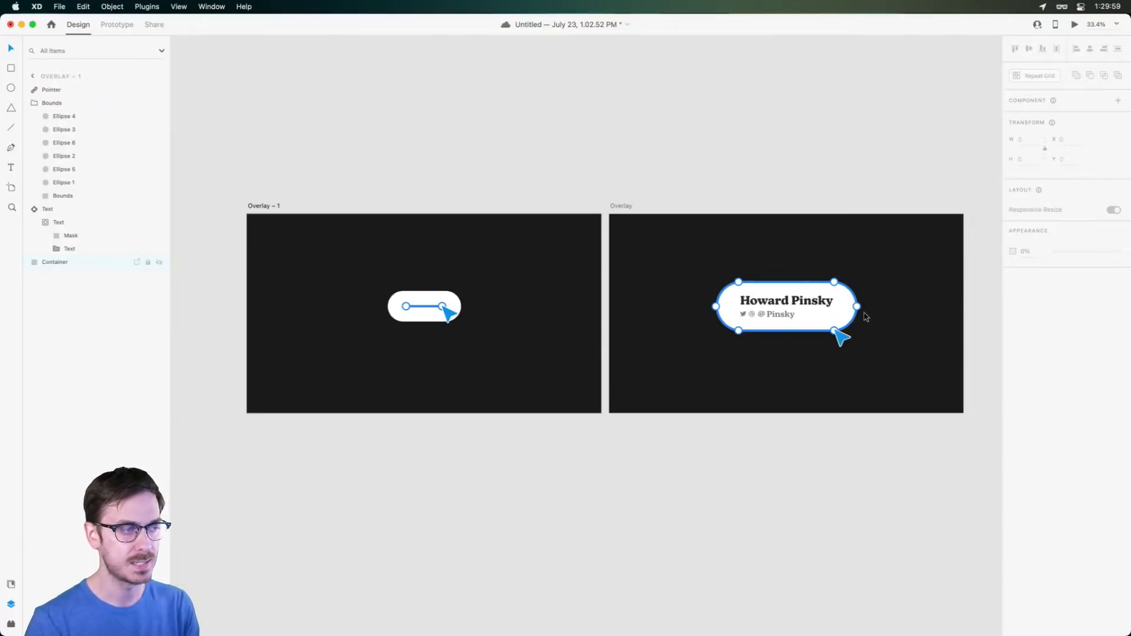
pyautogui.press('super+s')
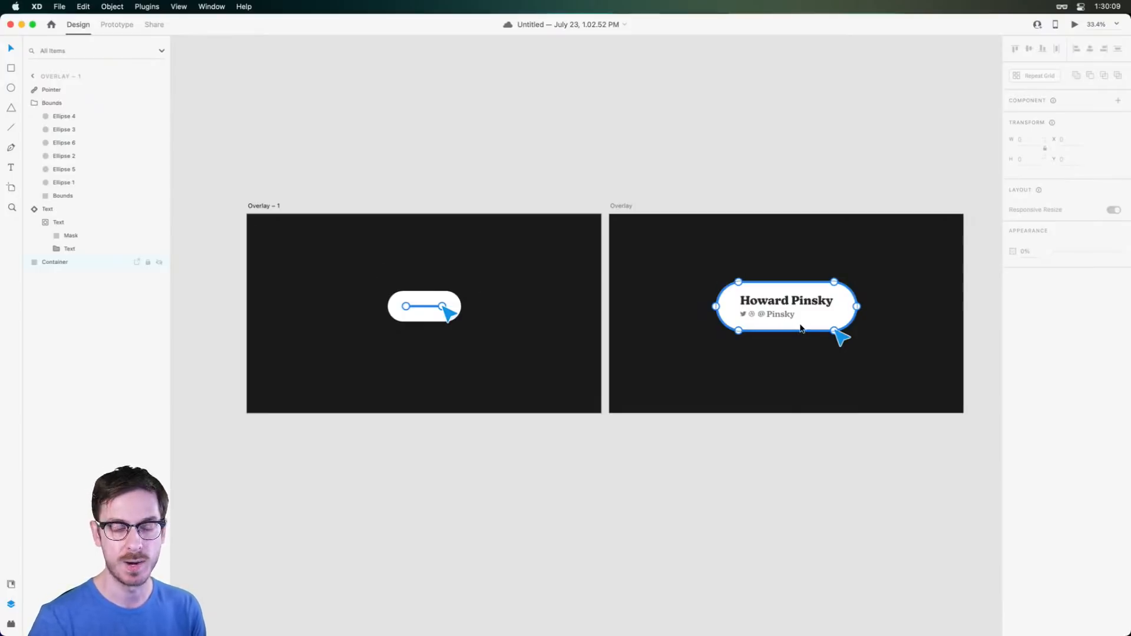
# Zoom in on the Overlay – 1 artboard and switch to Prototype mode
pyautogui.moveTo(256, 205); pyautogui.dragTo(246, 203)
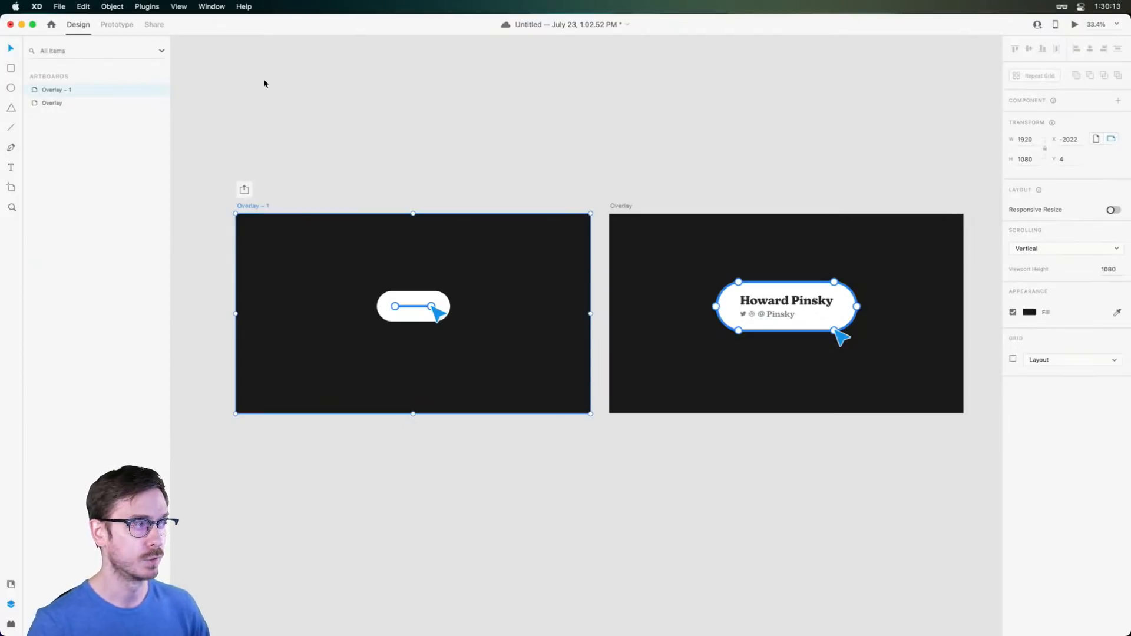
pyautogui.press('super+3')
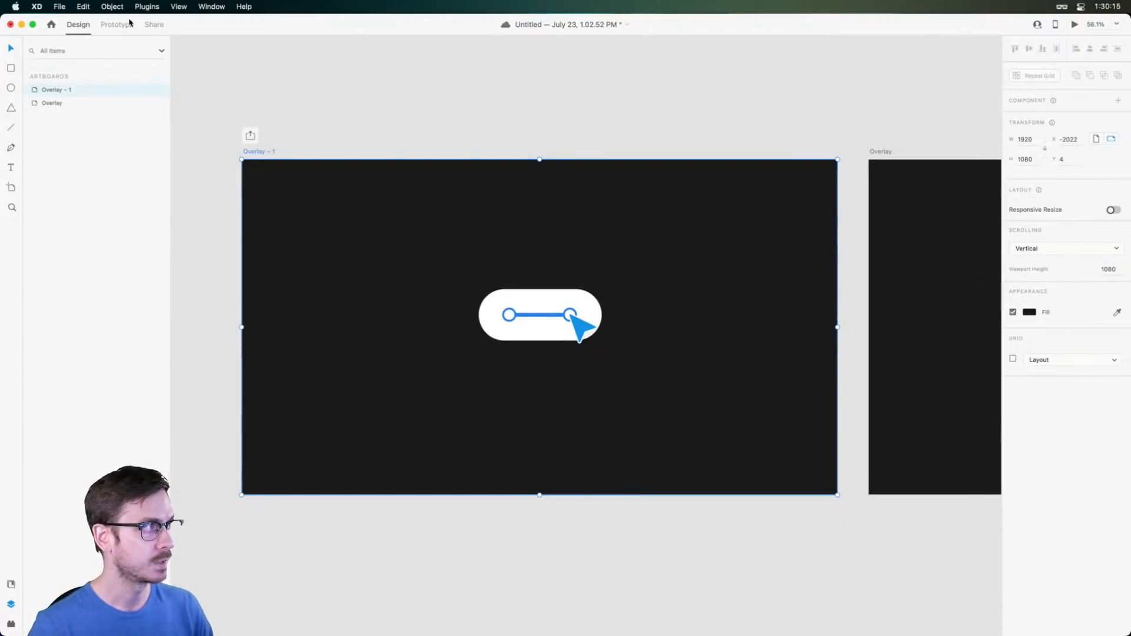
pyautogui.click(124, 25)
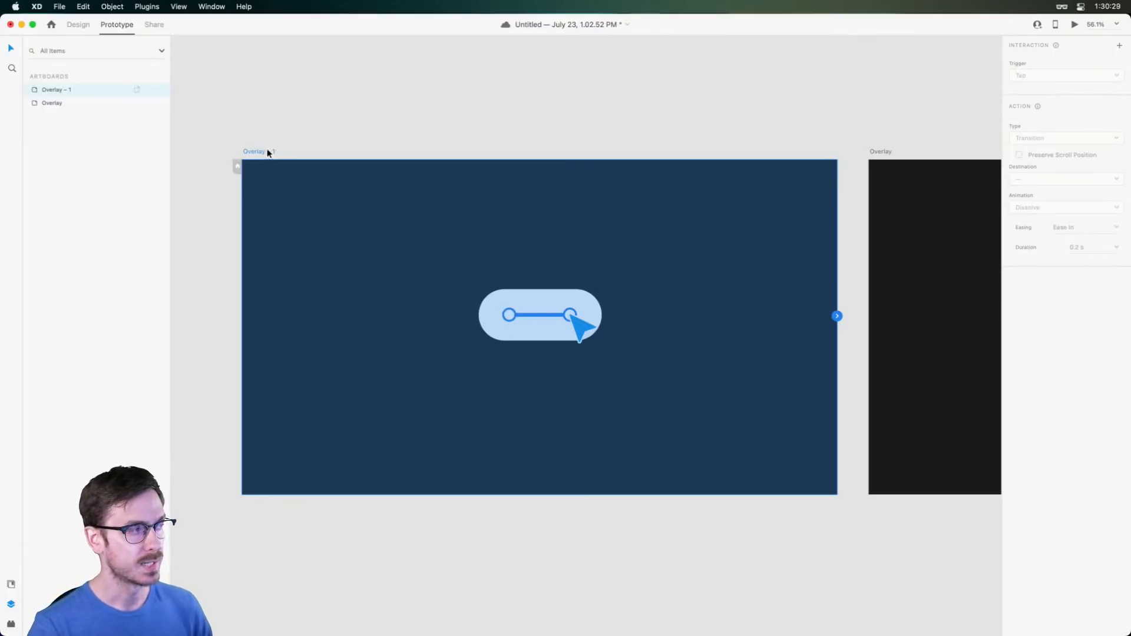
# Save, then wire Overlay – 1 to the Overlay artboard
pyautogui.hscroll(2, 543, 266)
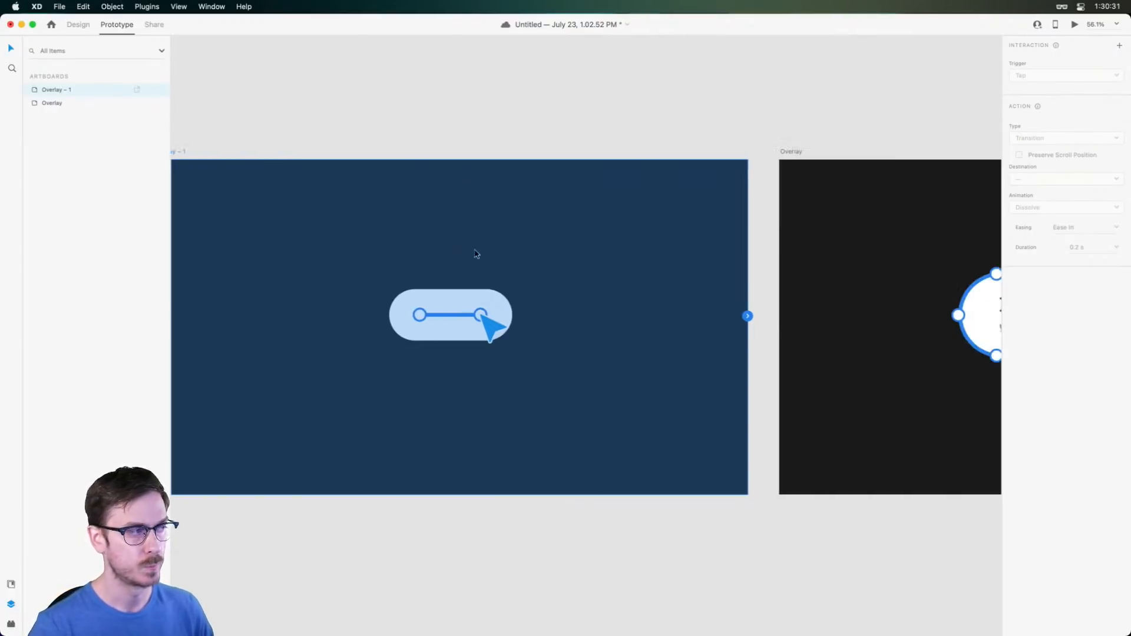
pyautogui.hscroll(-5, 456, 212)
pyautogui.press('super+s')
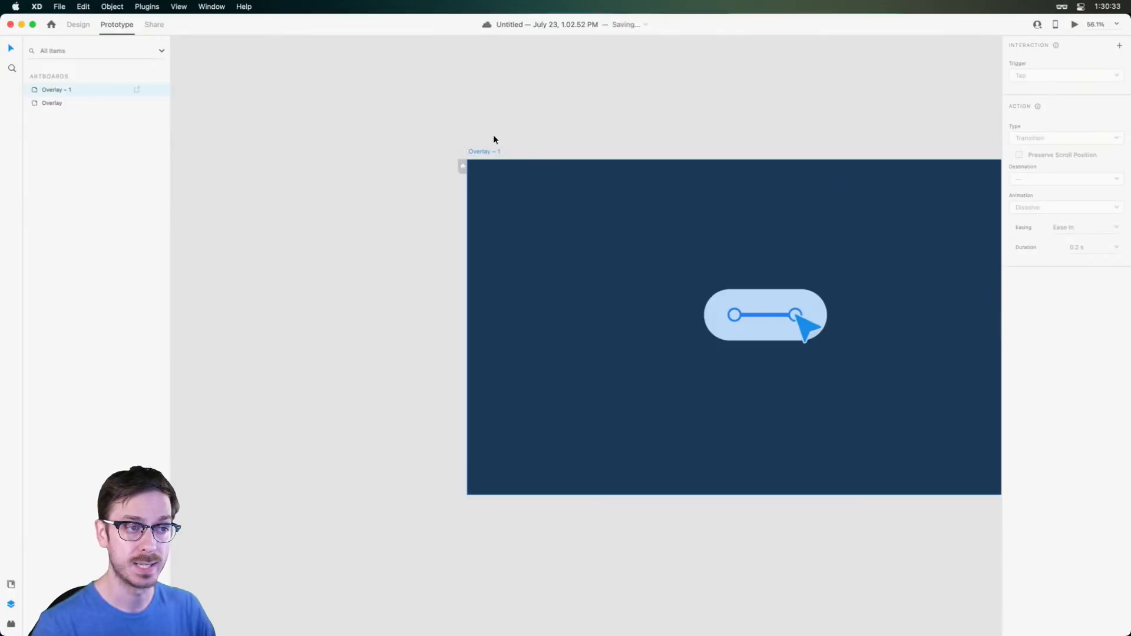
pyautogui.hscroll(5, 623, 303)
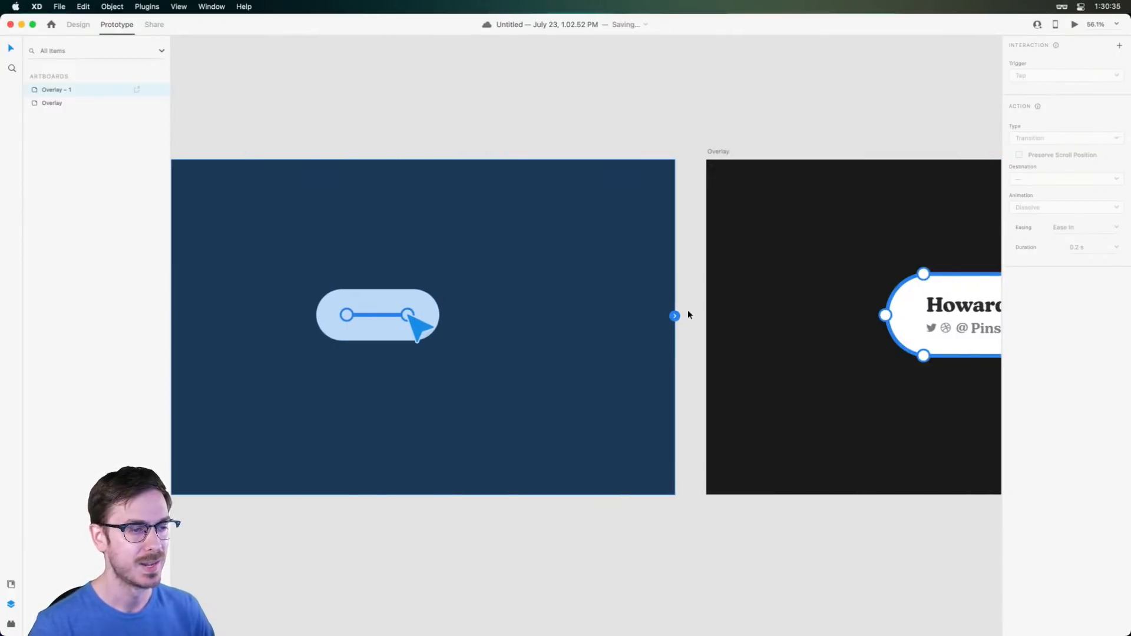
pyautogui.moveTo(675, 316); pyautogui.dragTo(807, 218)
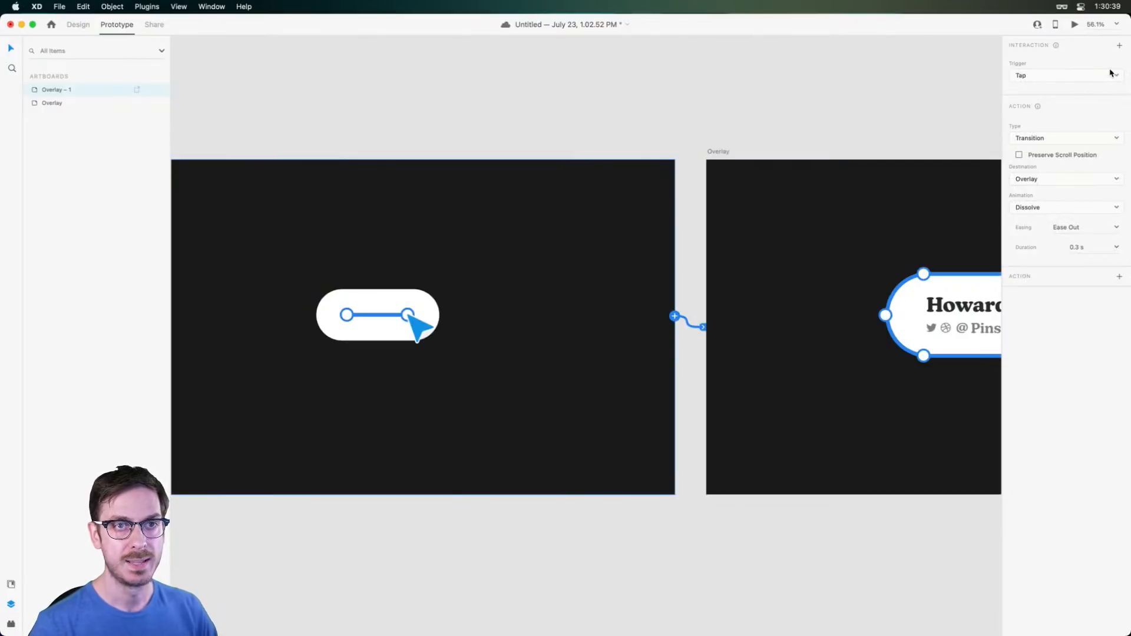
# Set the interaction's trigger to Time with a 0.6 s delay
pyautogui.click(1117, 75)
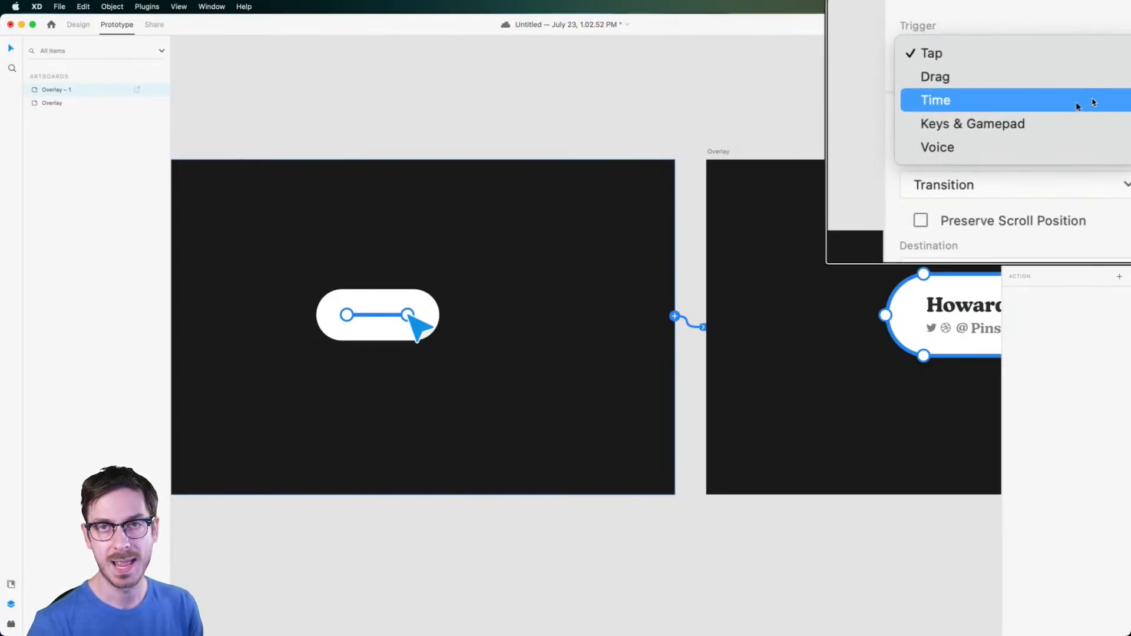
pyautogui.click(1093, 102)
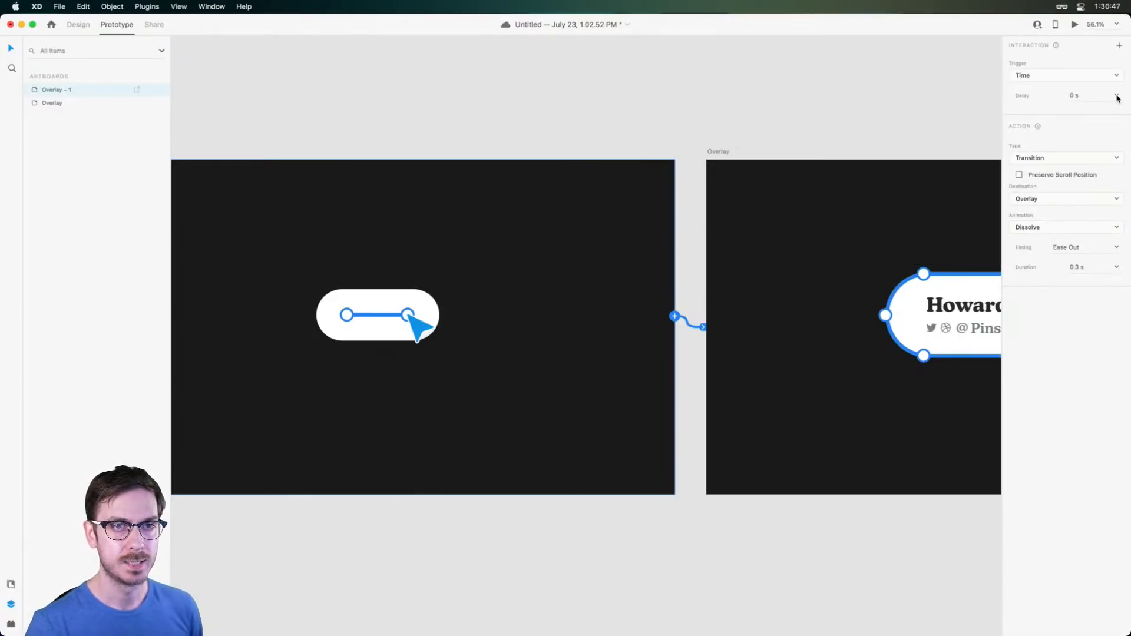
pyautogui.click(1117, 96)
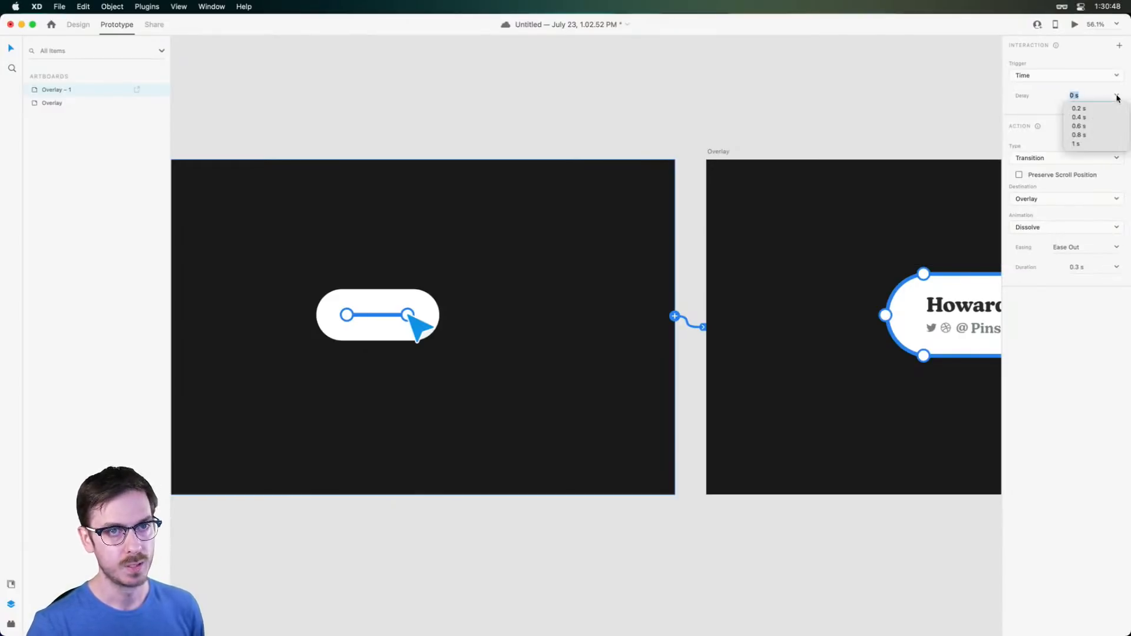
pyautogui.click(1082, 126)
pyautogui.press('Return')
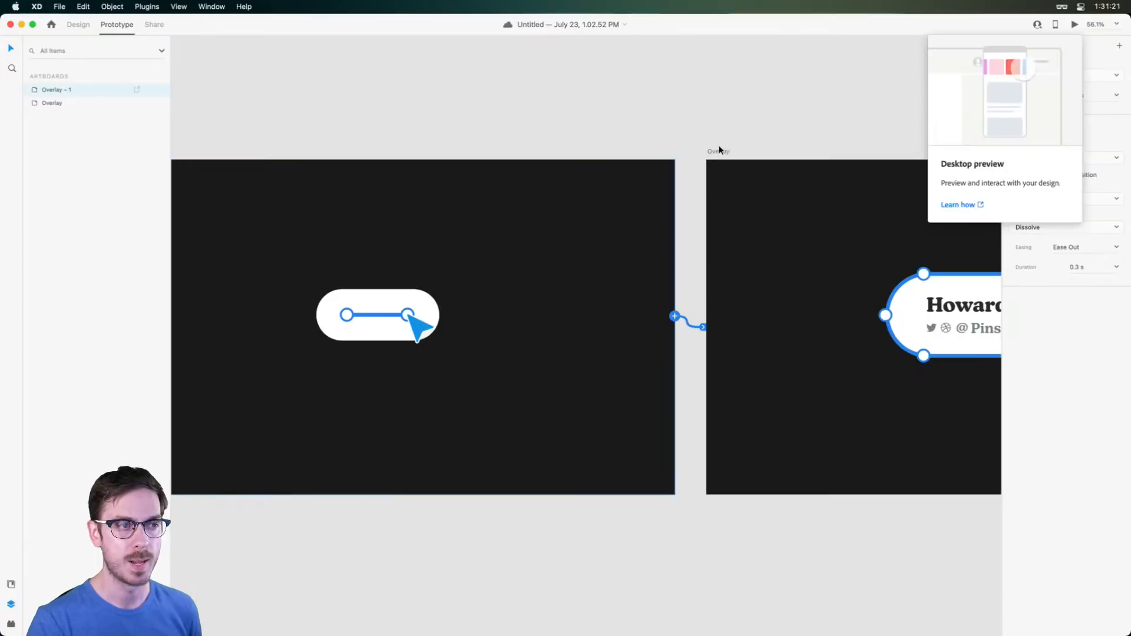
pyautogui.hscroll(3, 717, 148)
pyautogui.hscroll(1, 718, 145)
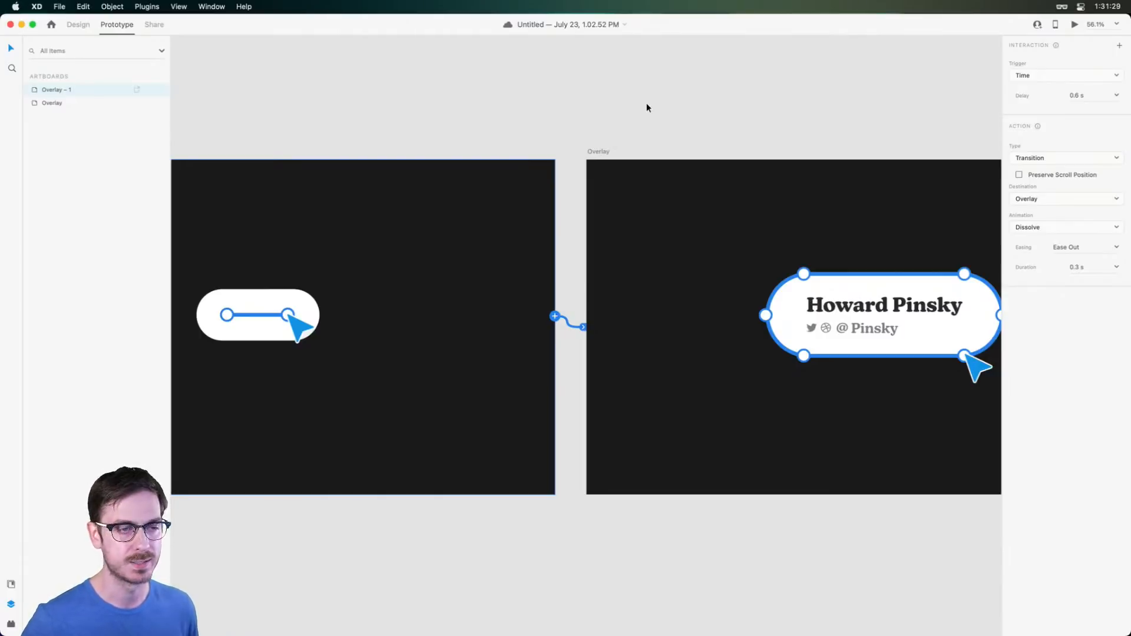
pyautogui.hscroll(5, 646, 107)
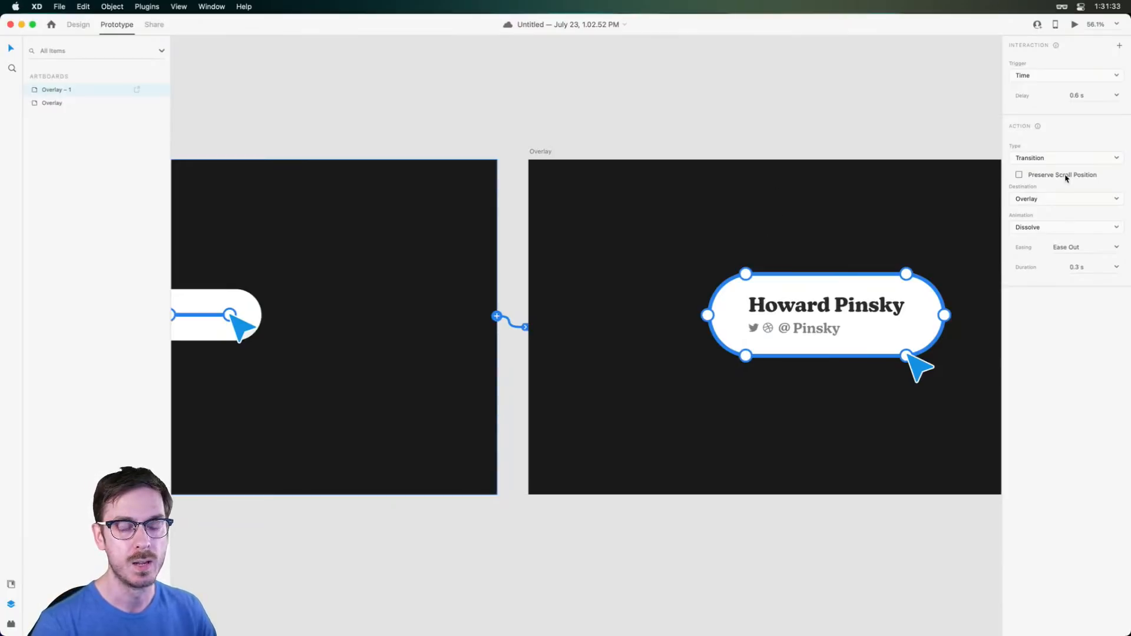
# Make the transition Auto-Animate with Ease In-Out over 0.4 s and preview it
pyautogui.click(1116, 157)
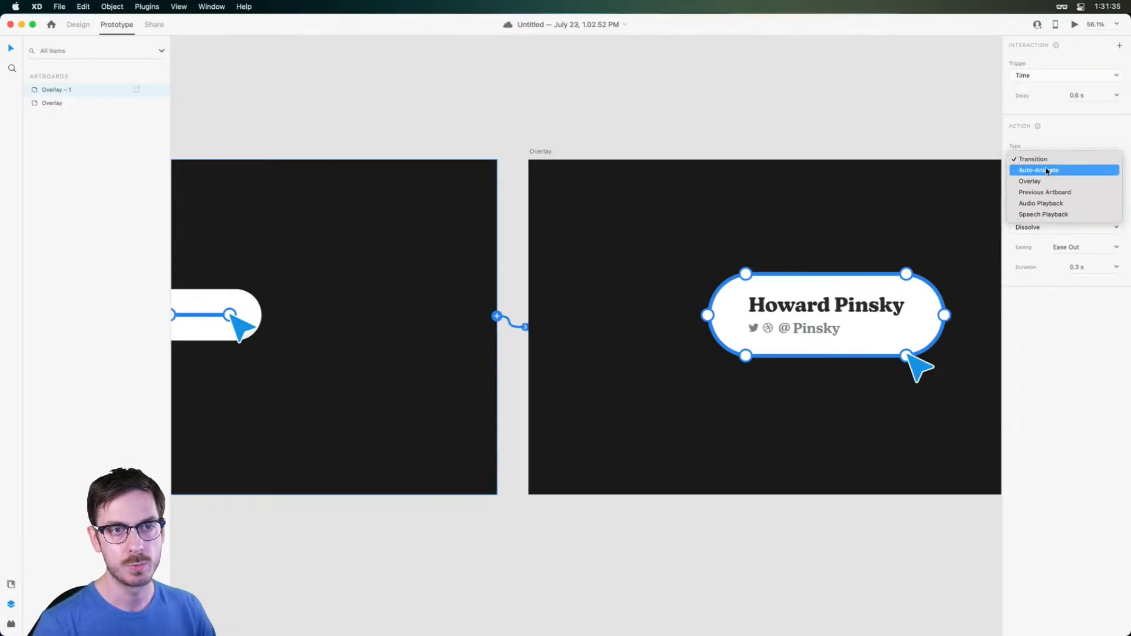
pyautogui.click(1085, 170)
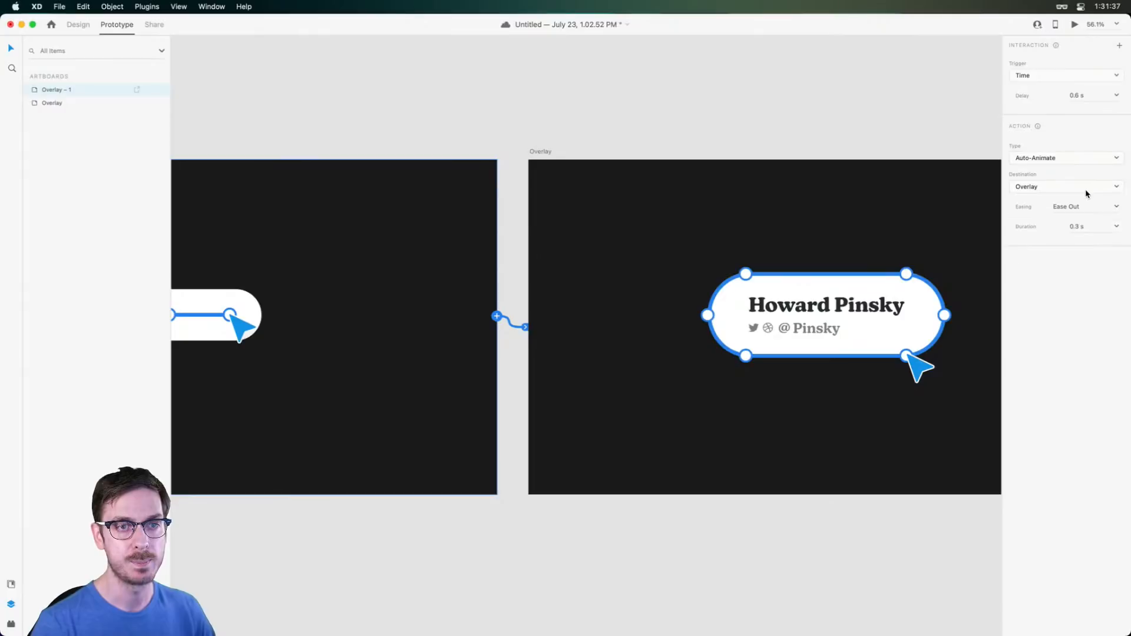
pyautogui.click(1117, 207)
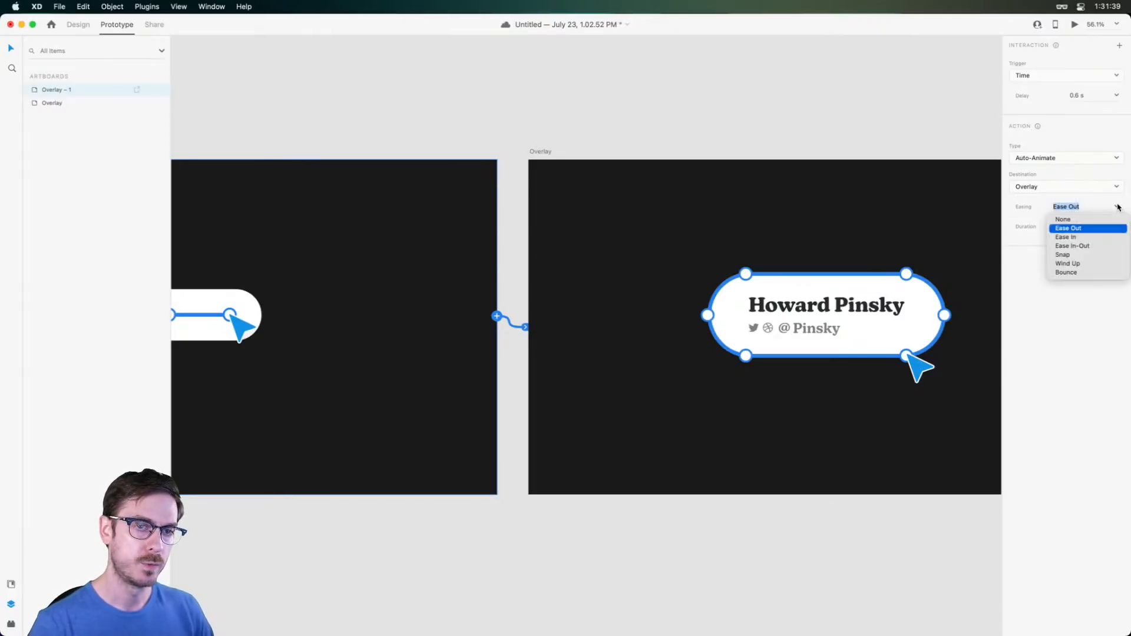
pyautogui.click(1077, 257)
pyautogui.click(1118, 207)
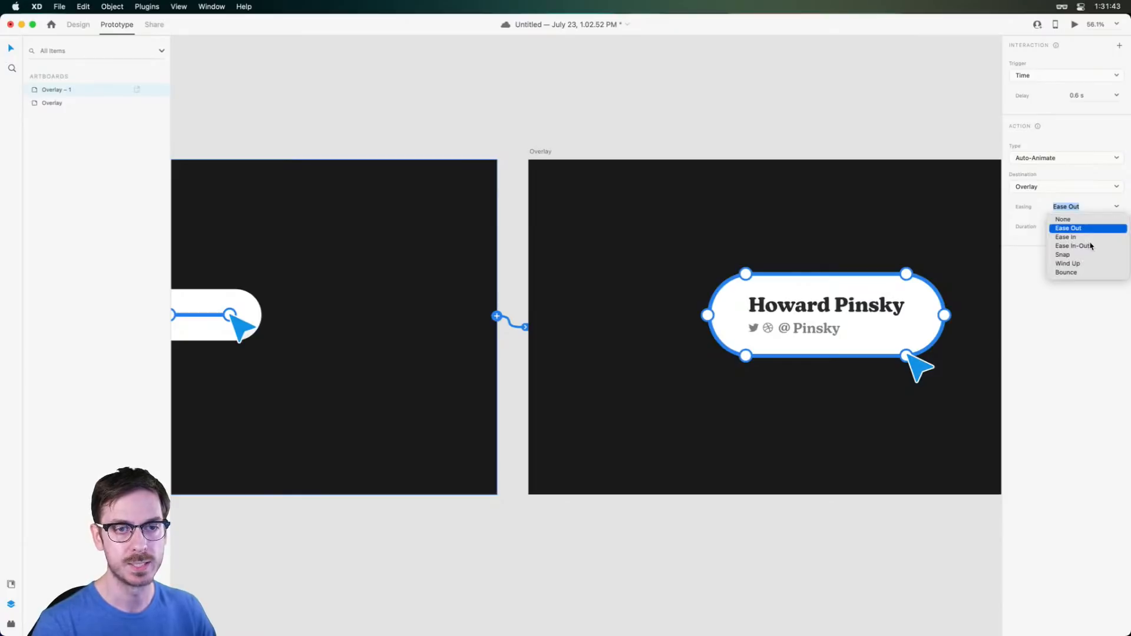
pyautogui.click(1088, 246)
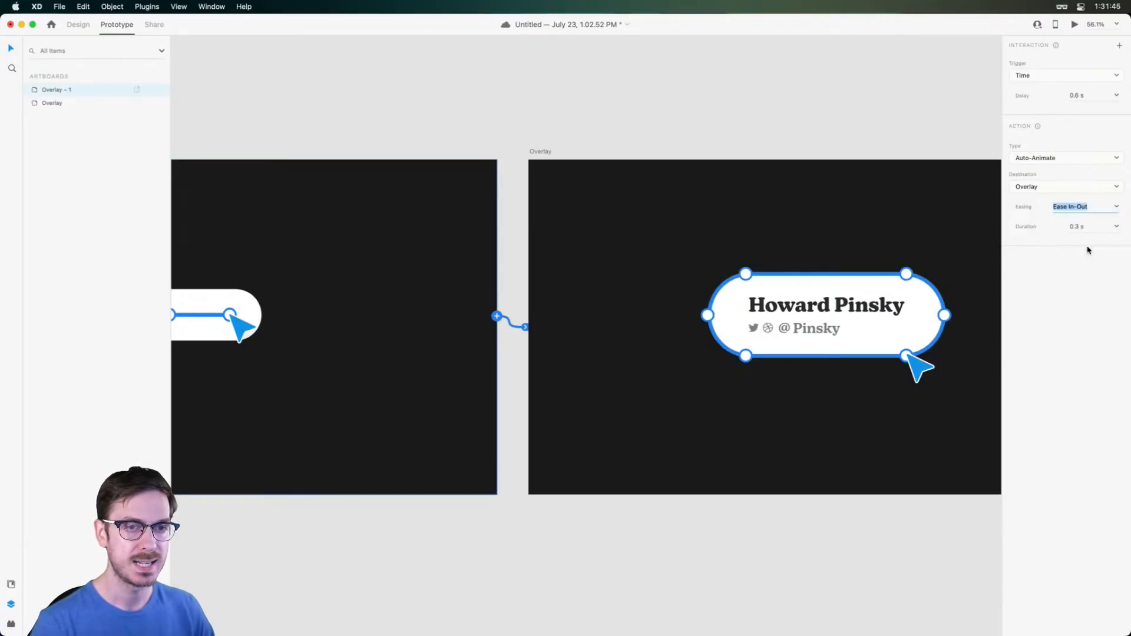
pyautogui.click(1117, 227)
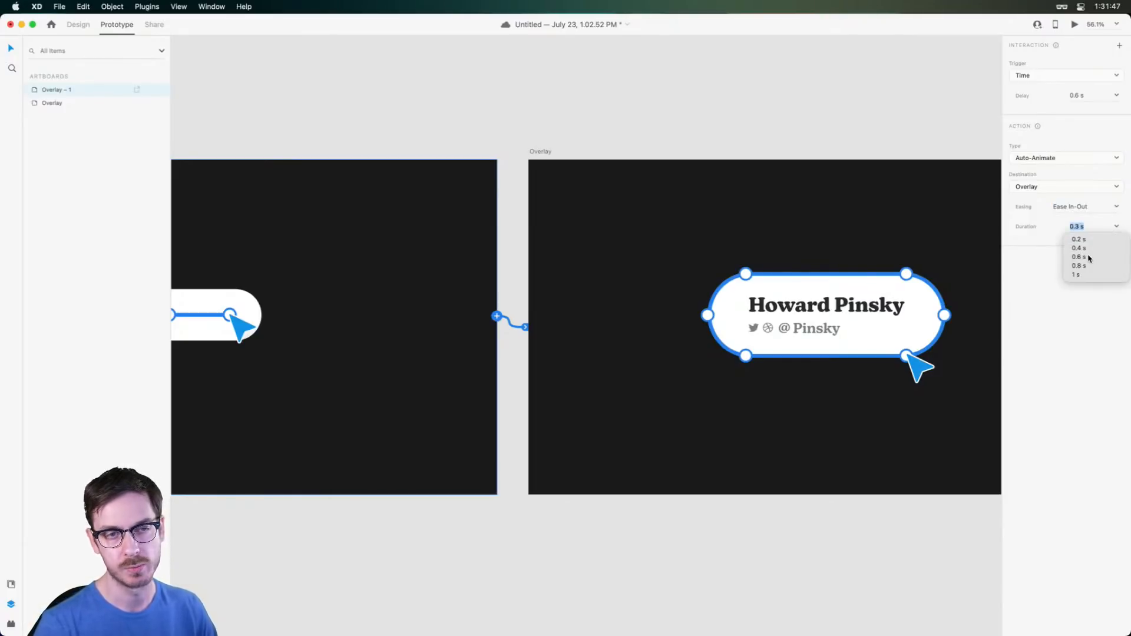
pyautogui.click(1088, 248)
pyautogui.click(1035, 277)
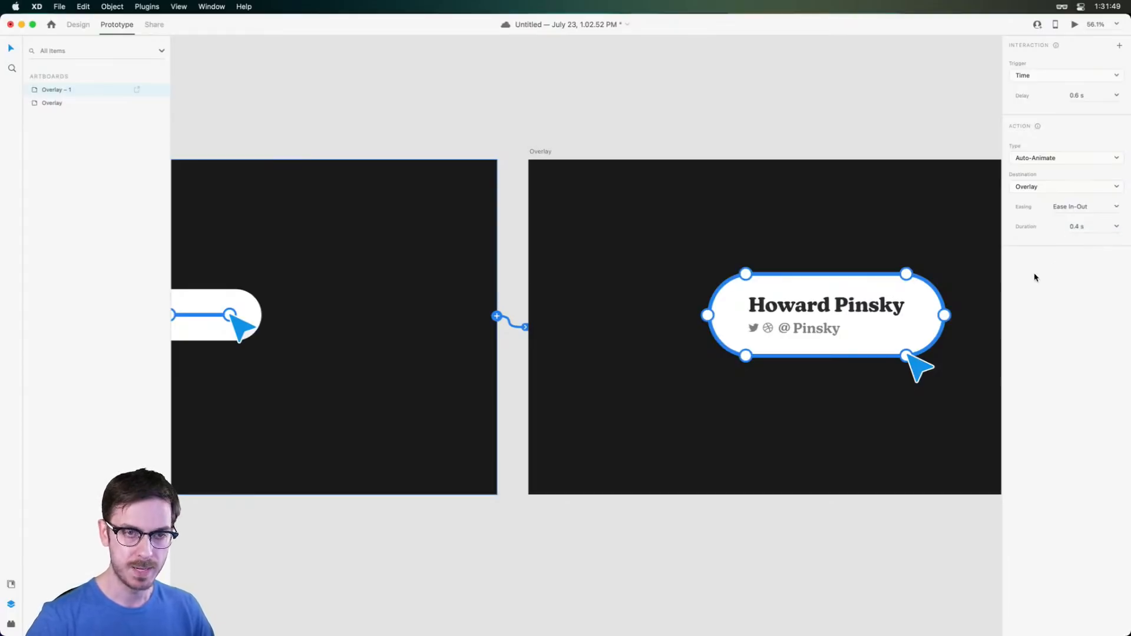
pyautogui.click(1074, 24)
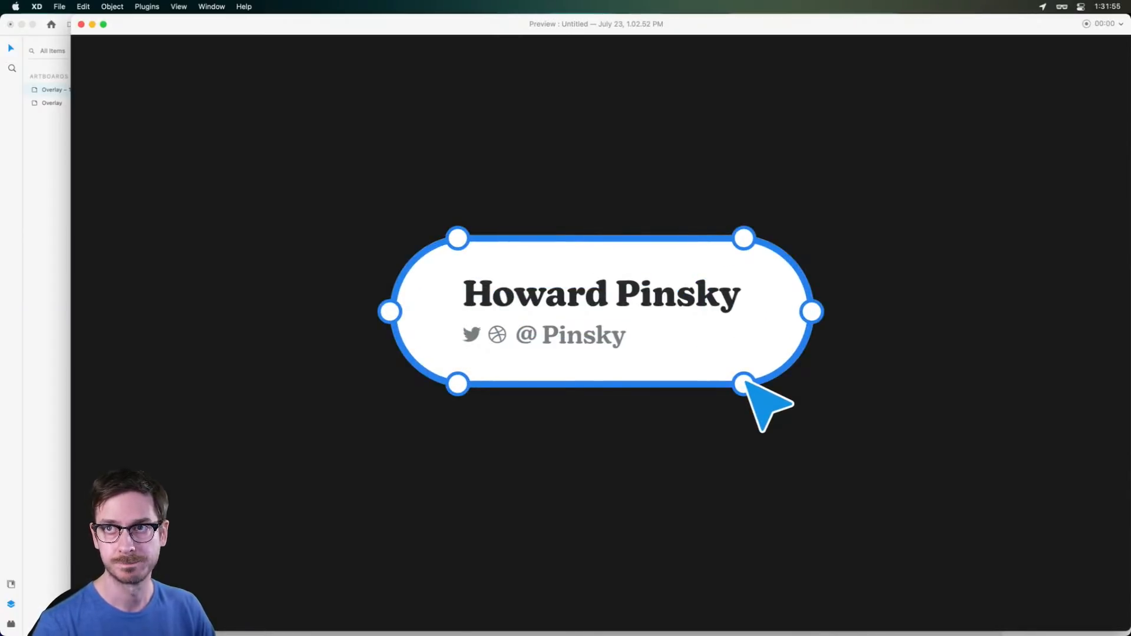
pyautogui.press('super+Tab')
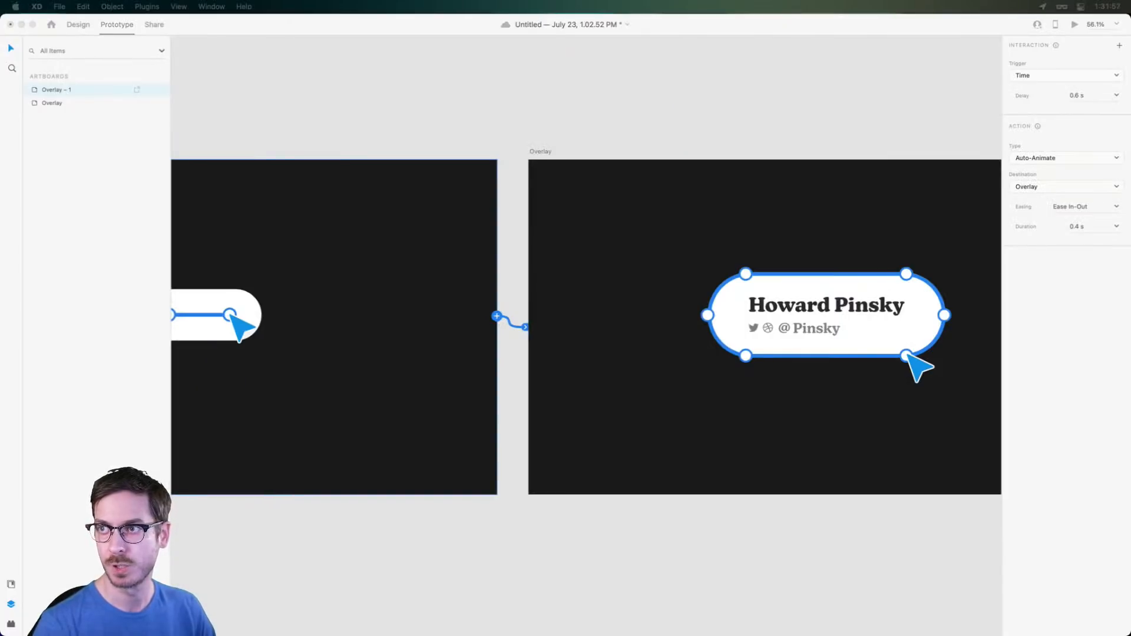
# Switch the easing to Snap with a 0.6 s duration, preview, then close the preview
pyautogui.click(827, 227)
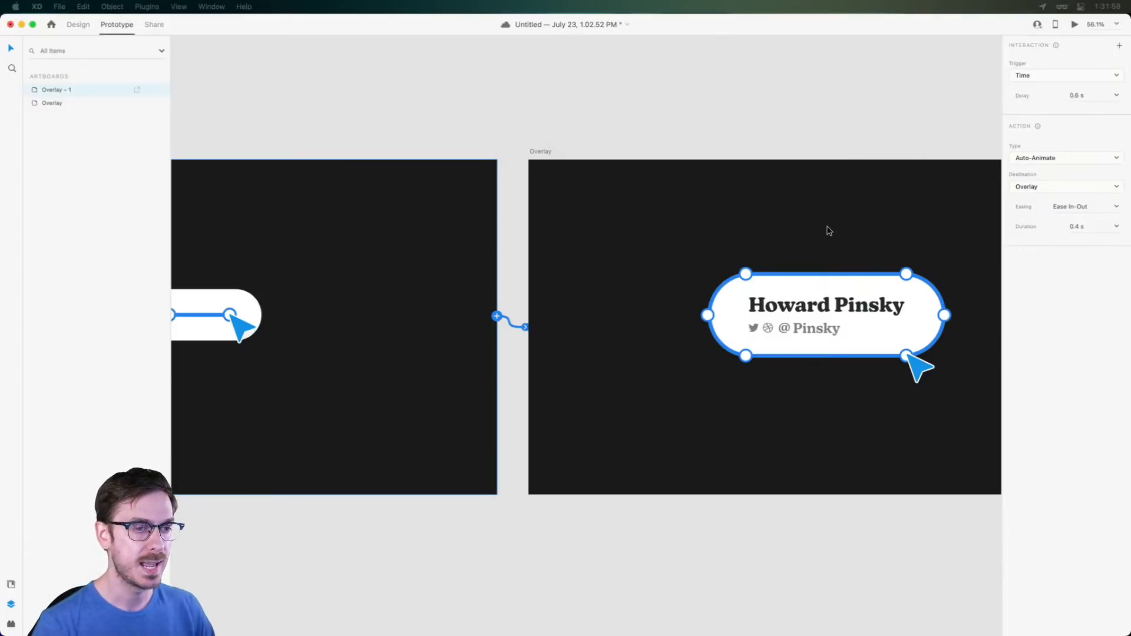
pyautogui.click(1117, 207)
pyautogui.click(1074, 256)
pyautogui.click(1119, 227)
pyautogui.click(1092, 258)
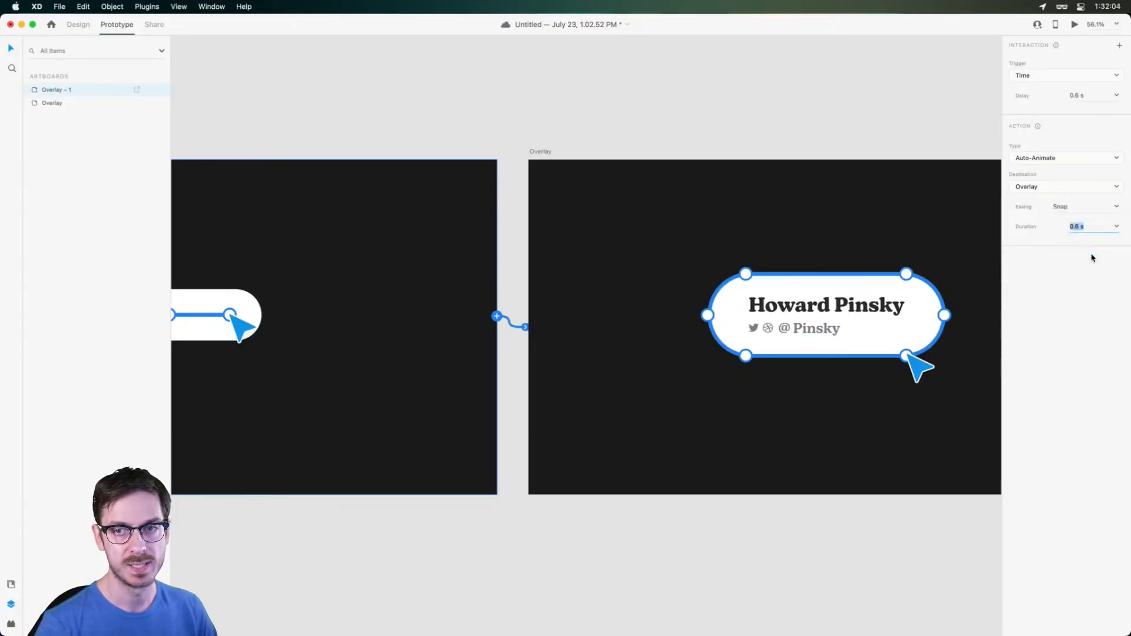
pyautogui.click(1074, 25)
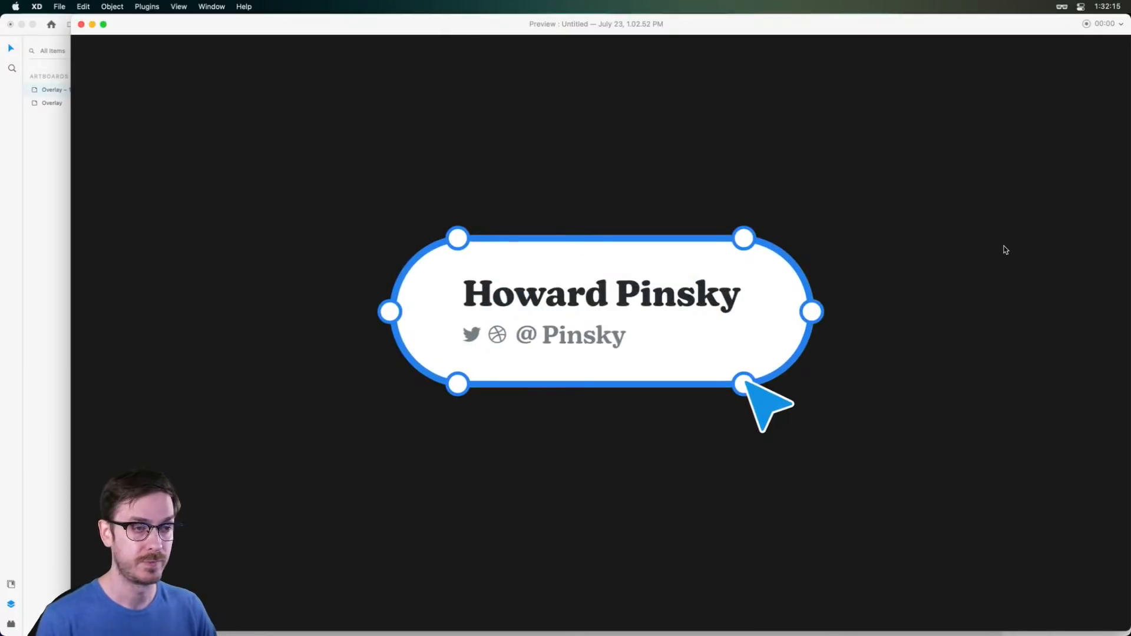
pyautogui.press('Escape')
pyautogui.hscroll(-5, 753, 292)
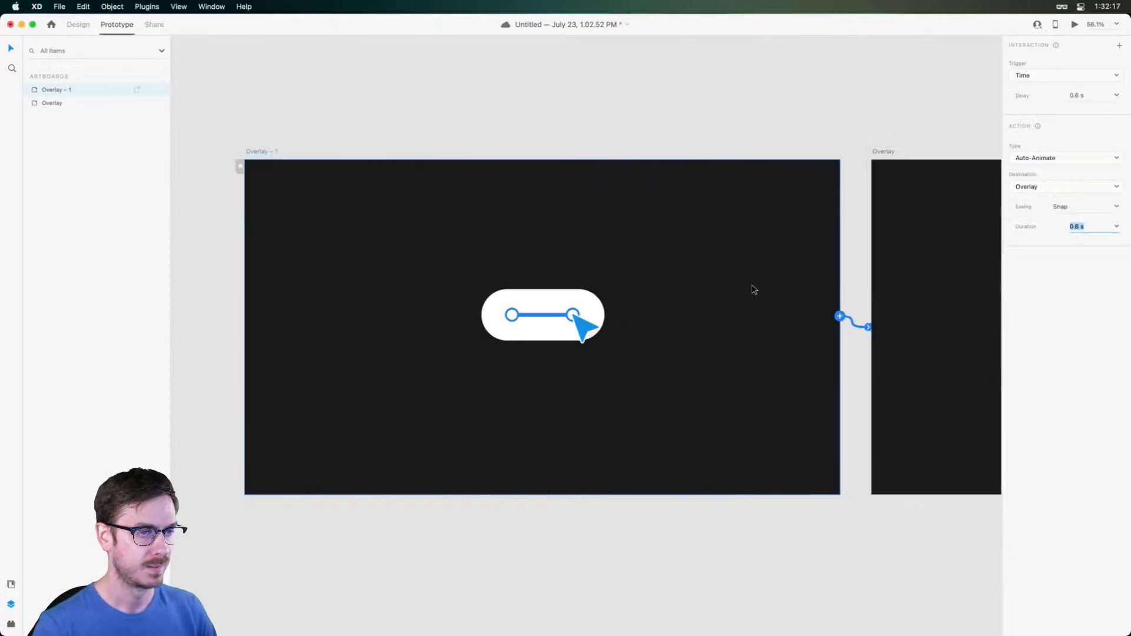
# In Design mode, duplicate Overlay – 1 as Overlay – 2 to its left
pyautogui.click(76, 25)
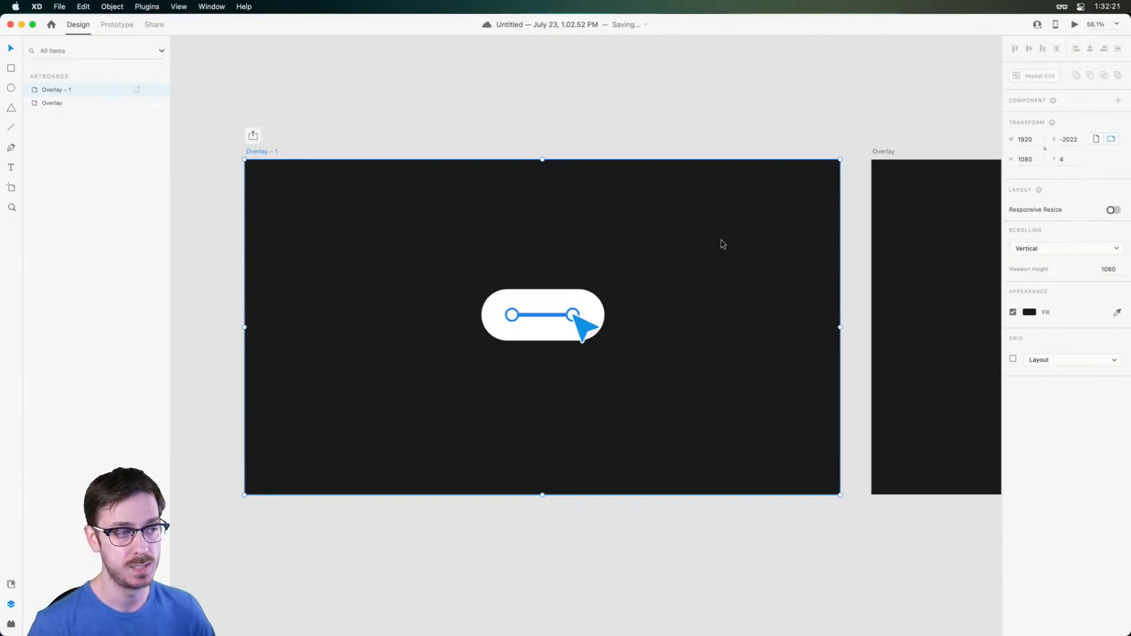
pyautogui.hscroll(-3, 710, 243)
pyautogui.scroll(-5, 467, 205)
pyautogui.hscroll(-2, 530, 207)
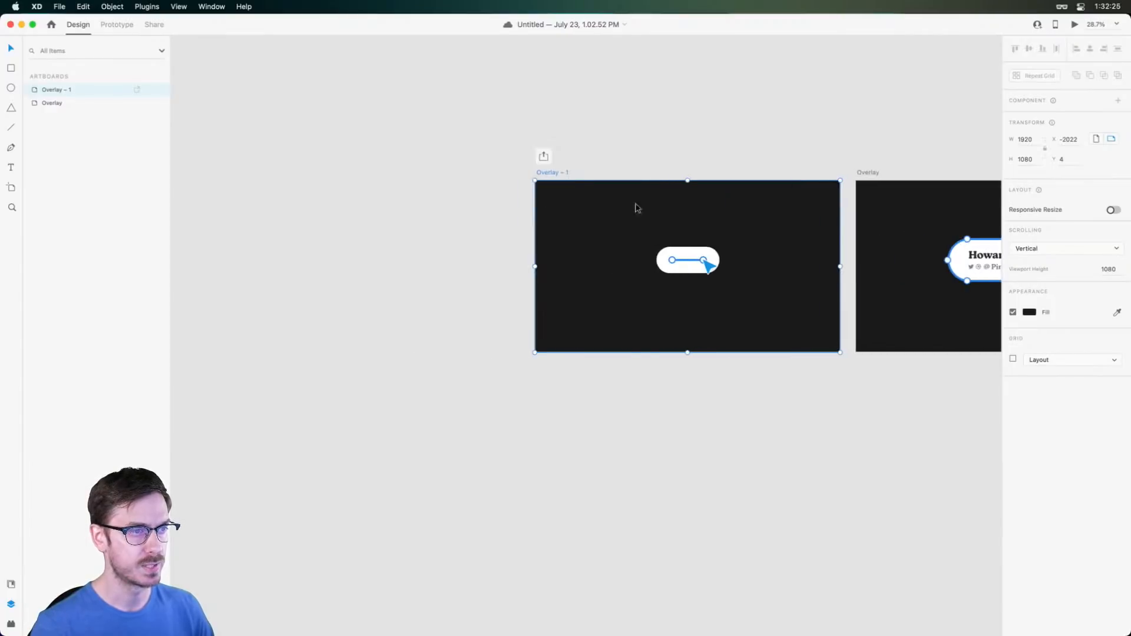
pyautogui.moveTo(550, 171); pyautogui.dragTo(230, 156)
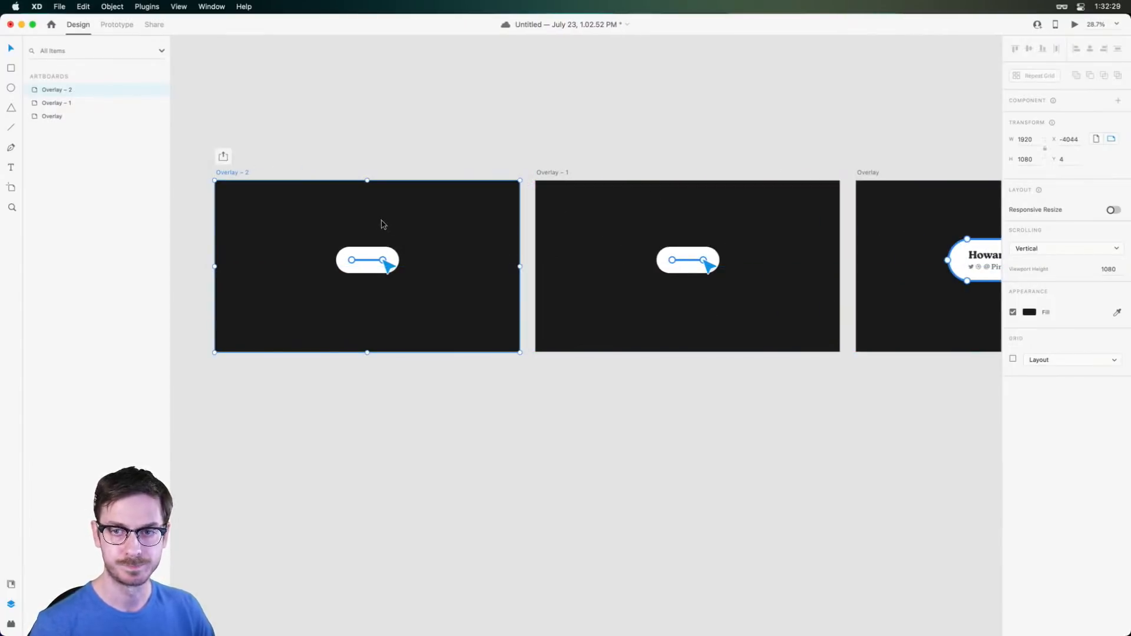
pyautogui.scroll(5, 364, 222)
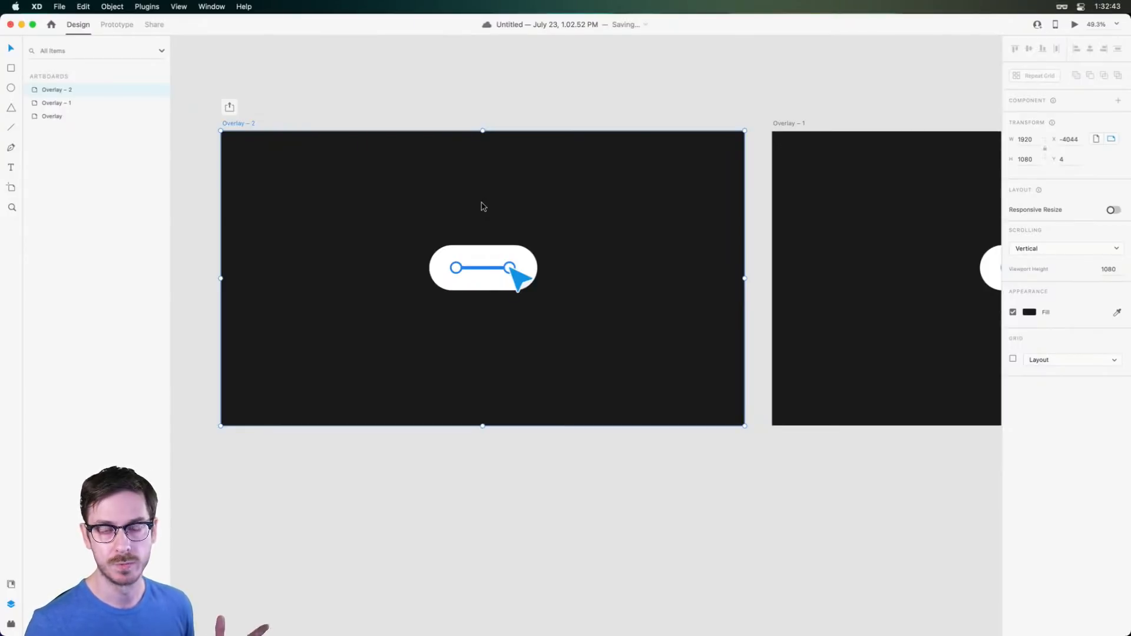
pyautogui.click(543, 200)
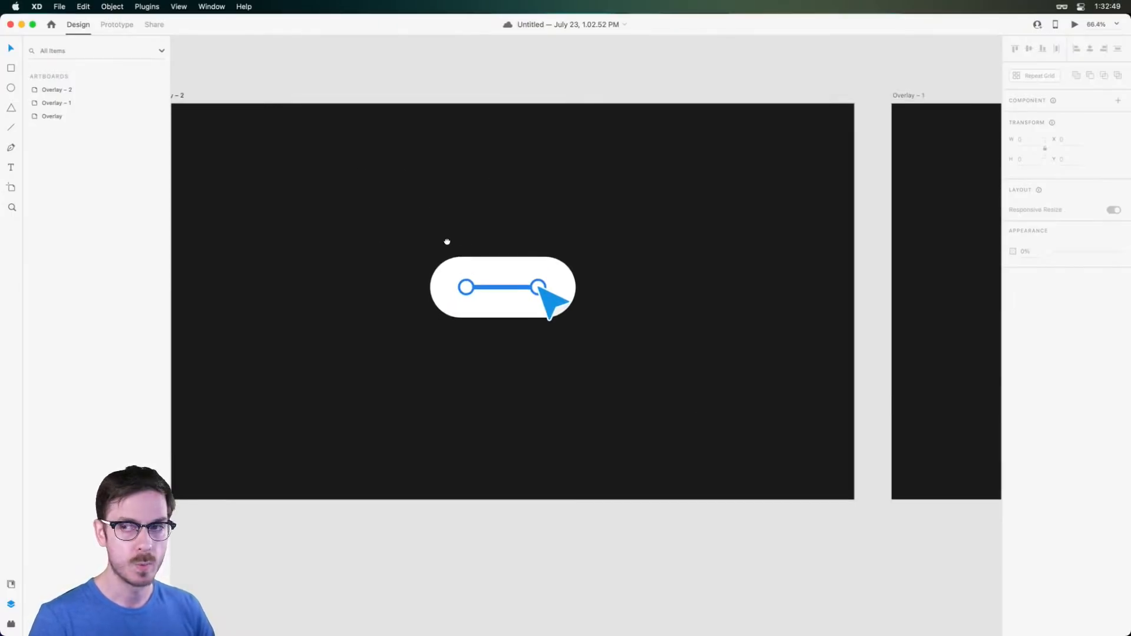
# Return to Prototype mode with the Overlay – 2 artboard selected
pyautogui.scroll(3, 444, 243)
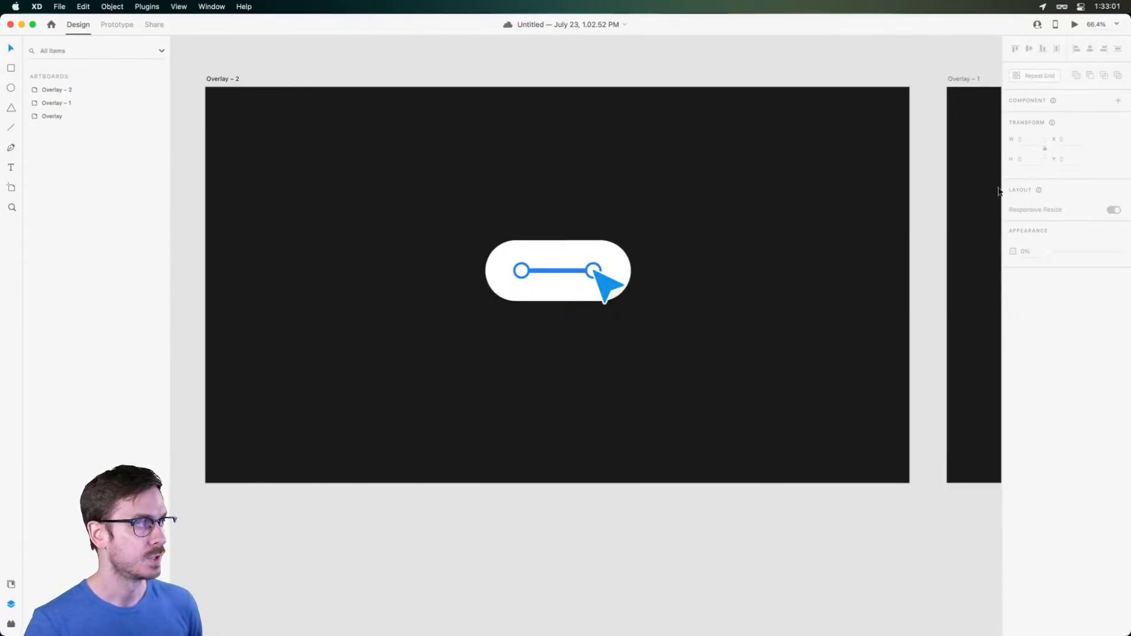
pyautogui.click(117, 24)
pyautogui.click(793, 260)
pyautogui.hscroll(5, 778, 260)
pyautogui.hscroll(2, 765, 260)
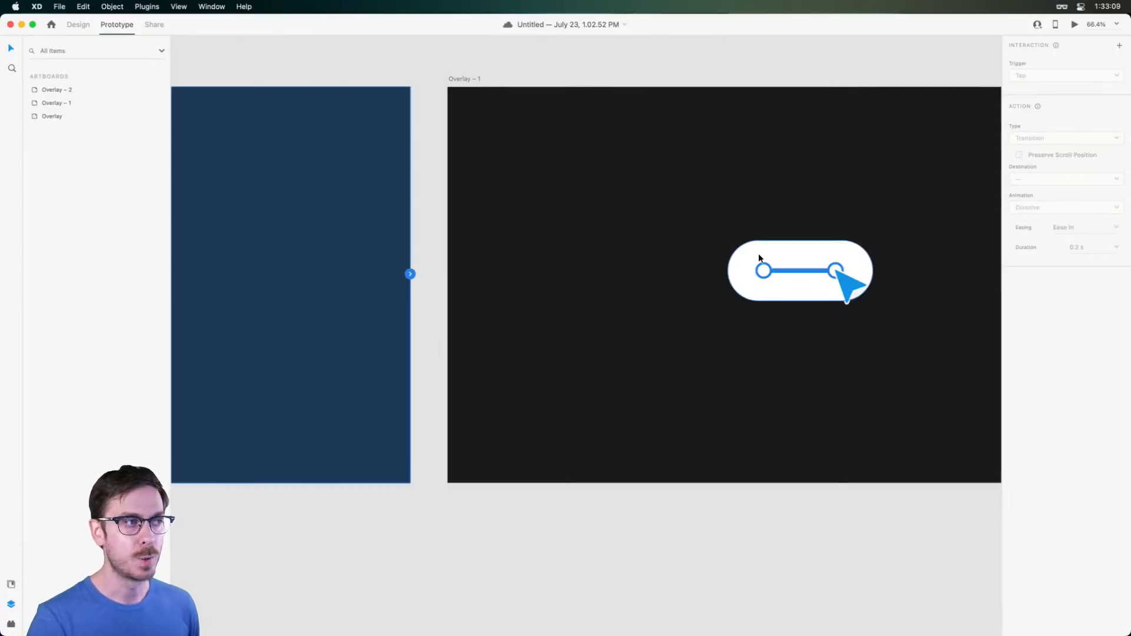
pyautogui.click(463, 79)
pyautogui.hscroll(5, 799, 167)
pyautogui.scroll(-1, 884, 194)
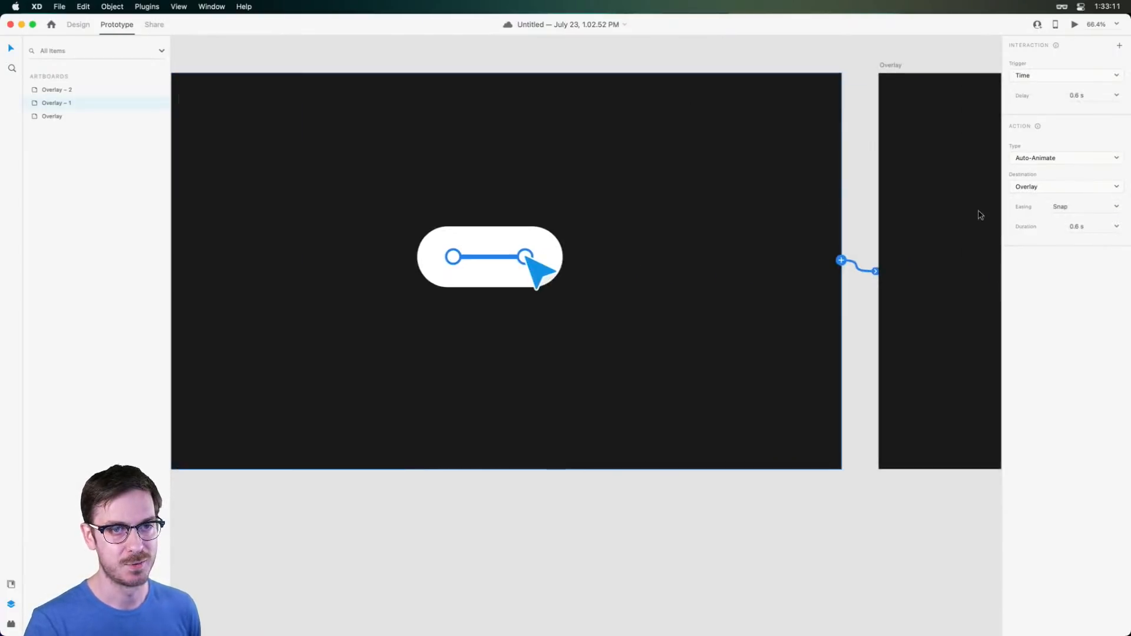
pyautogui.click(1115, 206)
pyautogui.click(1073, 271)
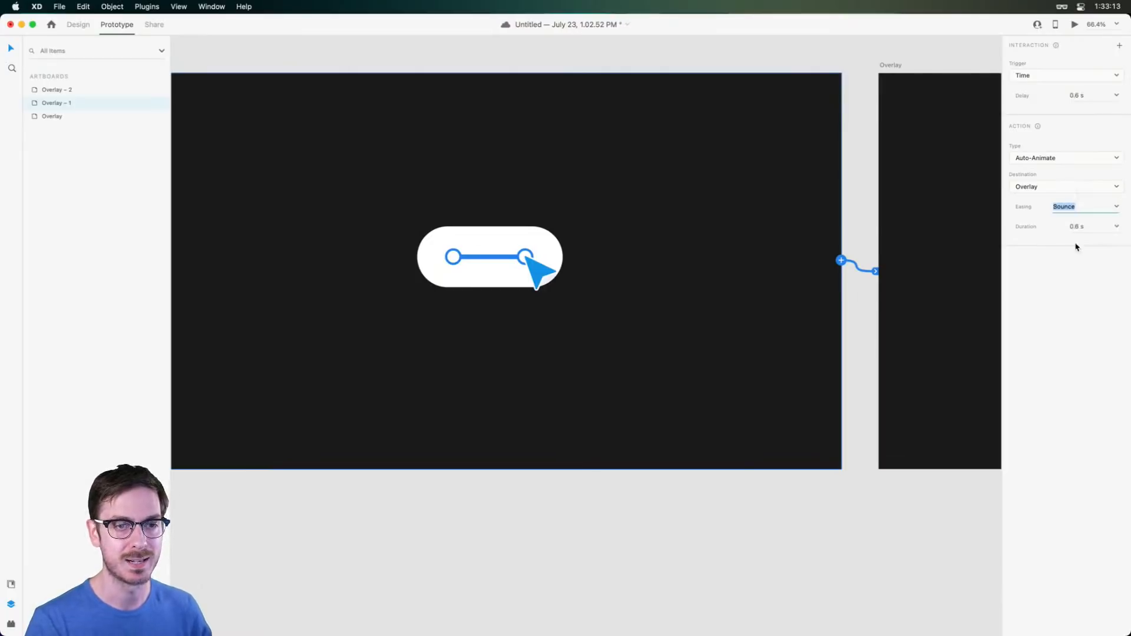
pyautogui.click(1073, 25)
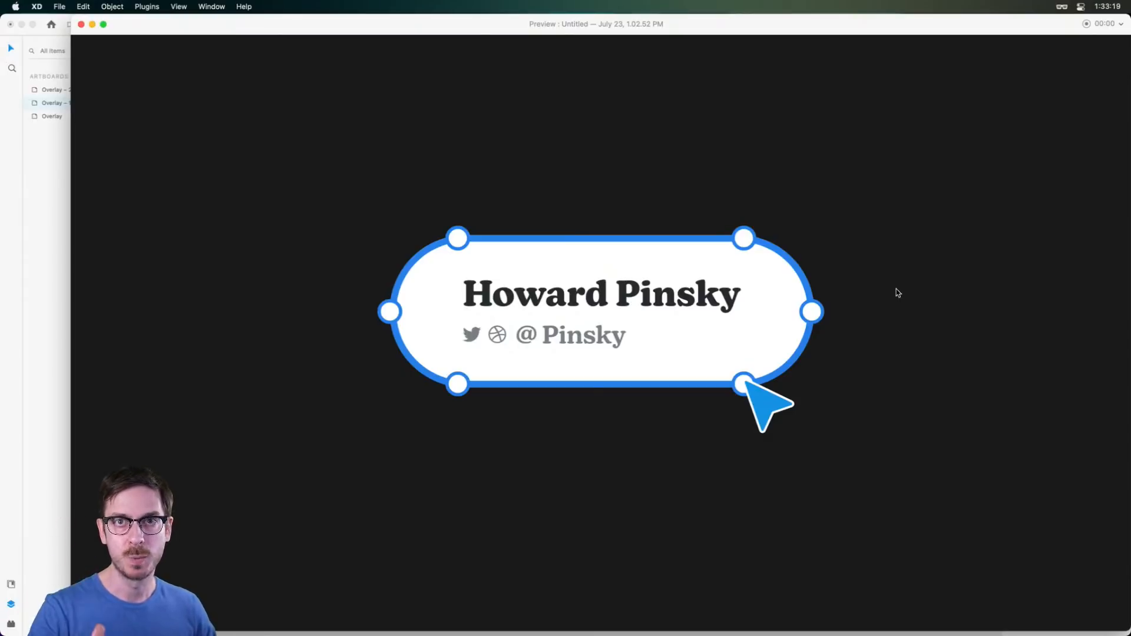
pyautogui.press('super+Return')
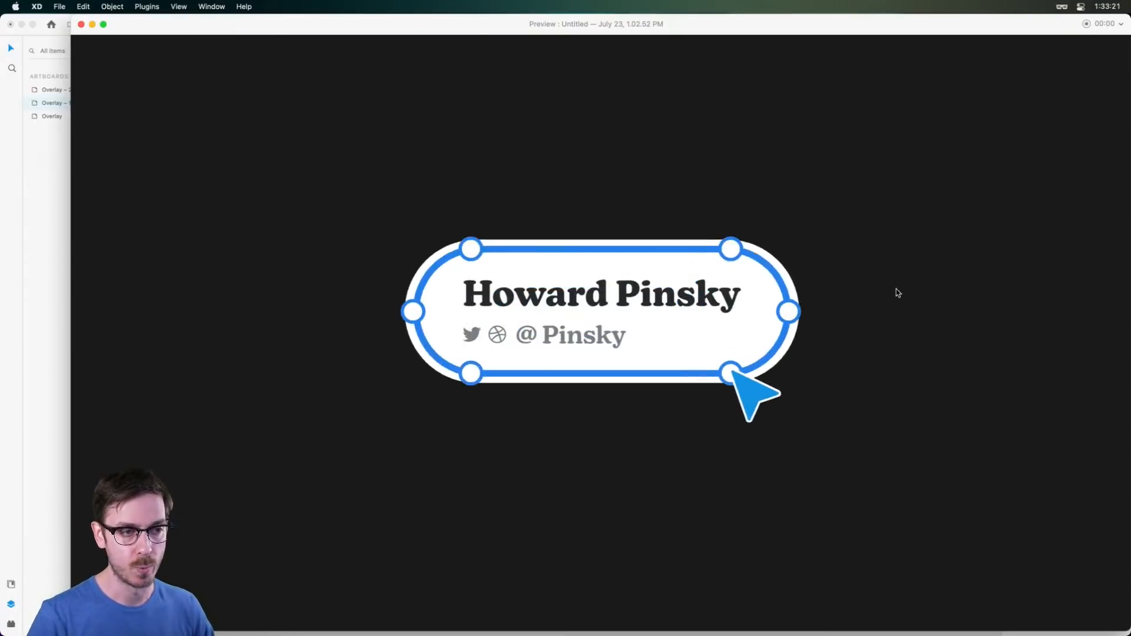
pyautogui.press('super+w')
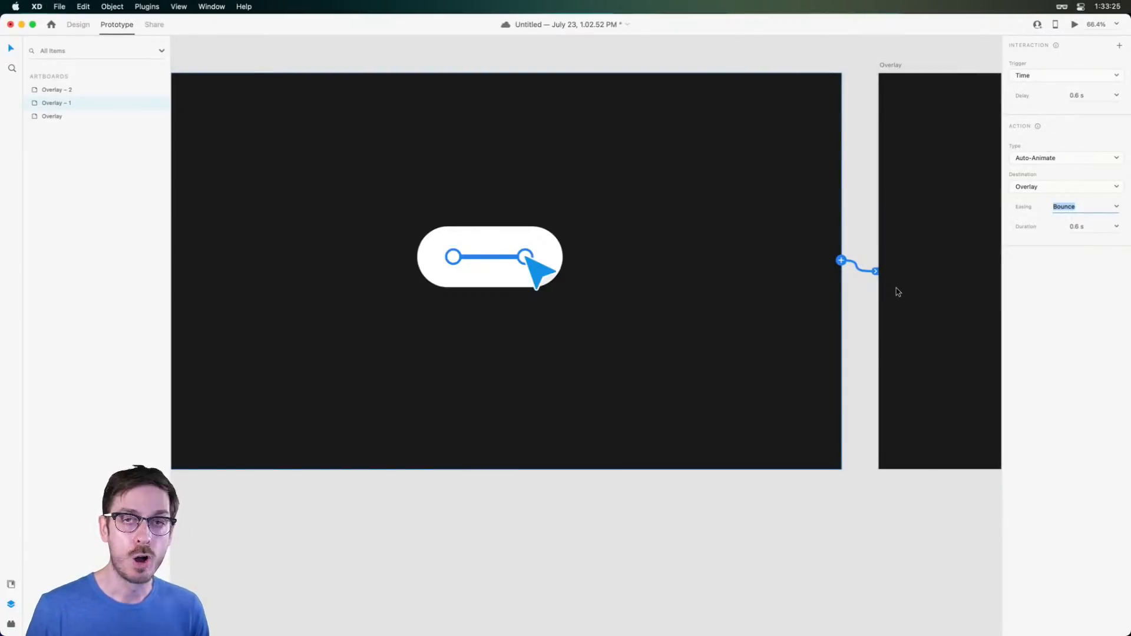
pyautogui.click(1113, 207)
pyautogui.click(1063, 255)
pyautogui.click(1086, 228)
pyautogui.press('super+a')
pyautogui.write('5')
pyautogui.press('Return')
pyautogui.press('super+Return')
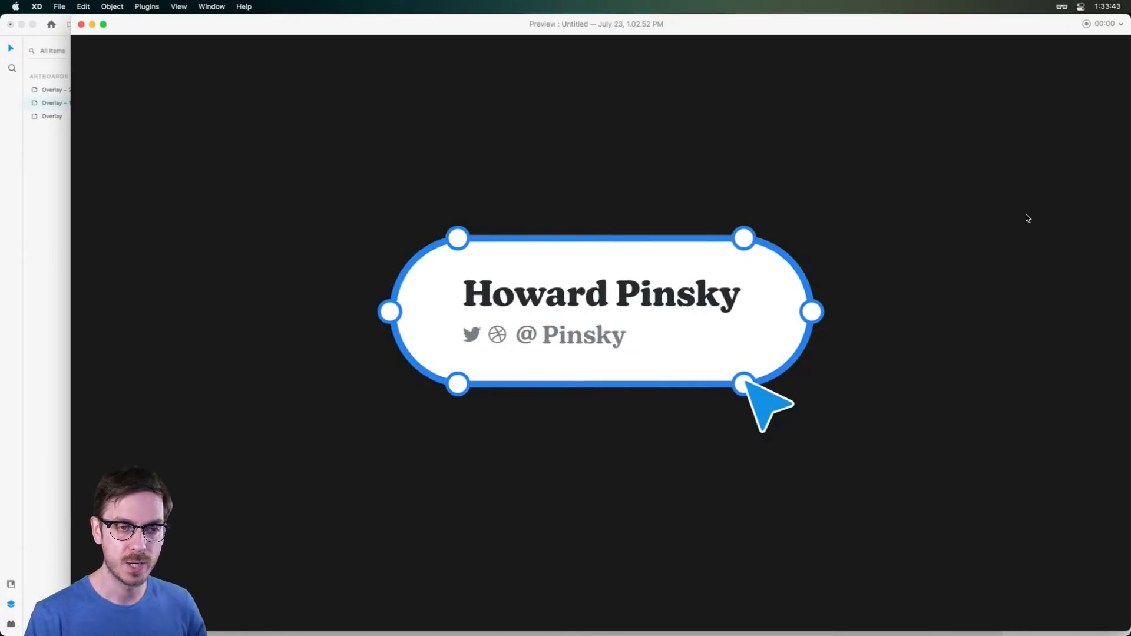
pyautogui.press('super+w')
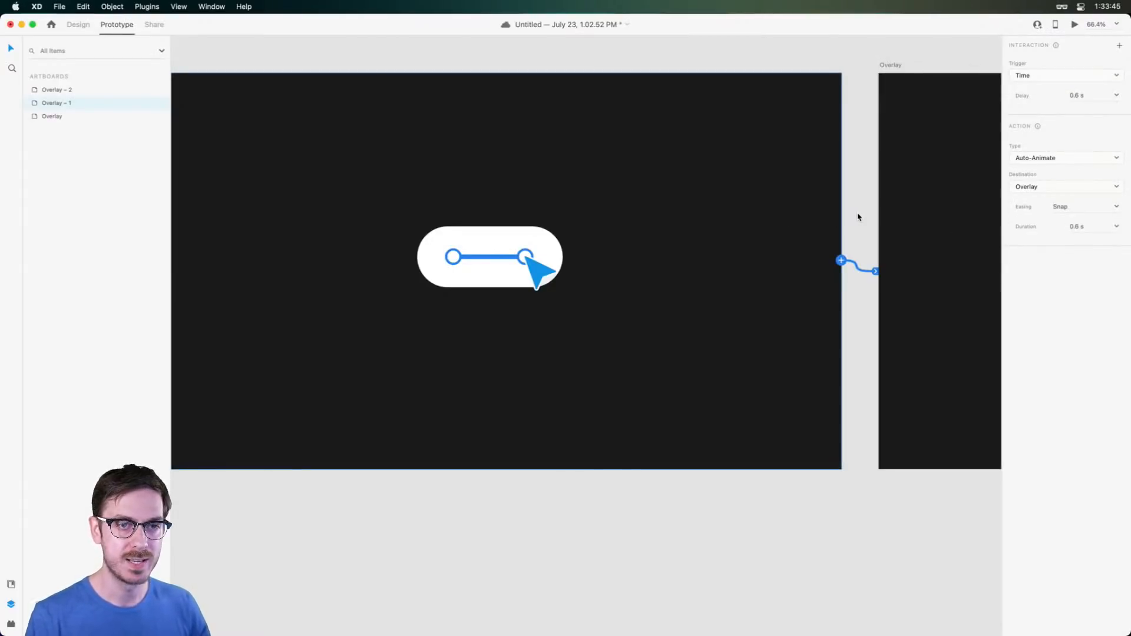
pyautogui.hscroll(-14, 758, 223)
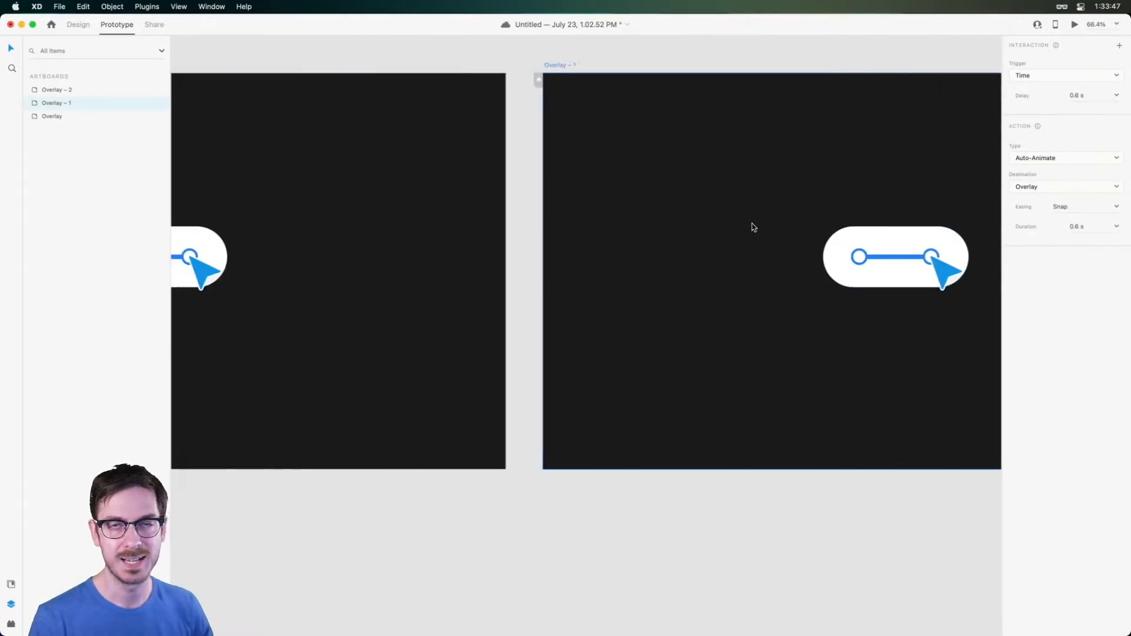
pyautogui.hscroll(-1, 686, 220)
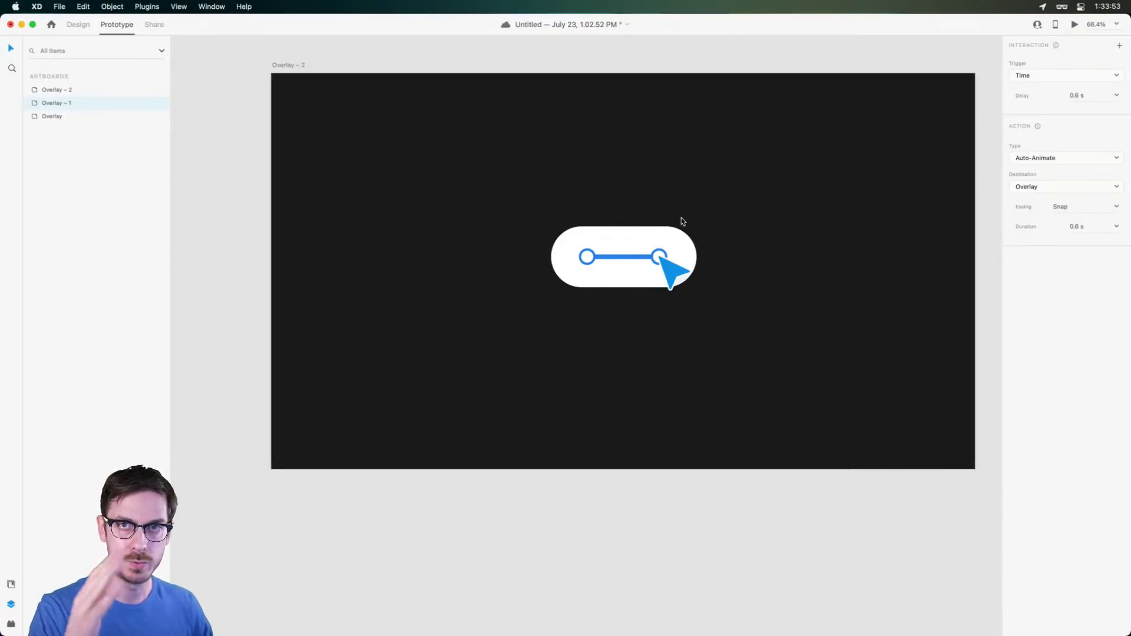
# Shrink the Overlay – 2 white pill container into a 122 px circle
pyautogui.click(635, 254)
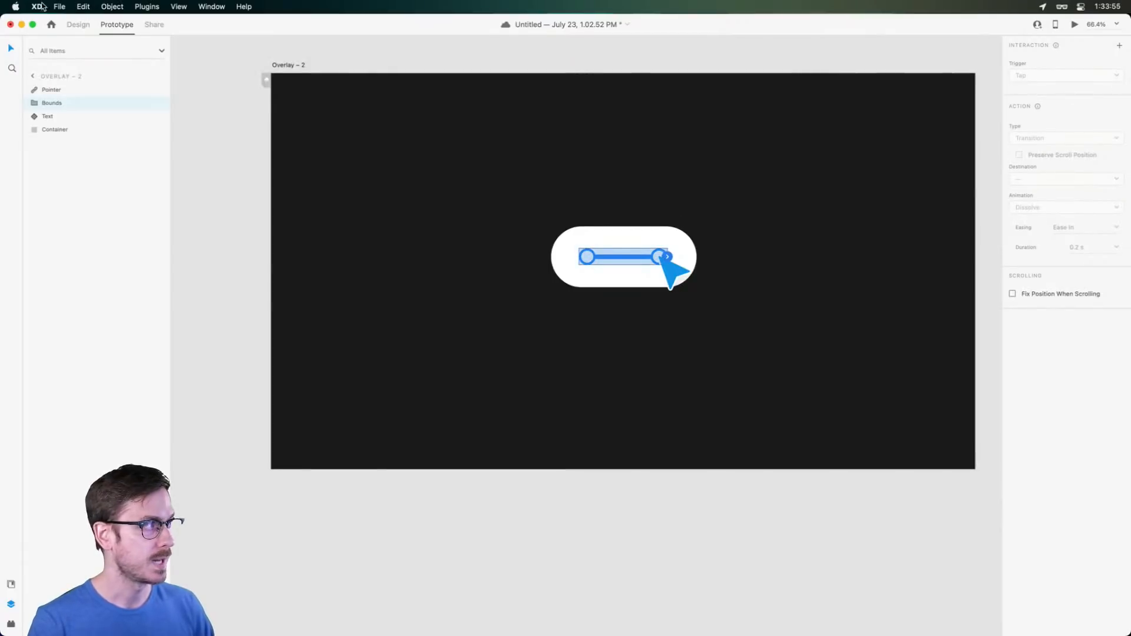
pyautogui.click(77, 23)
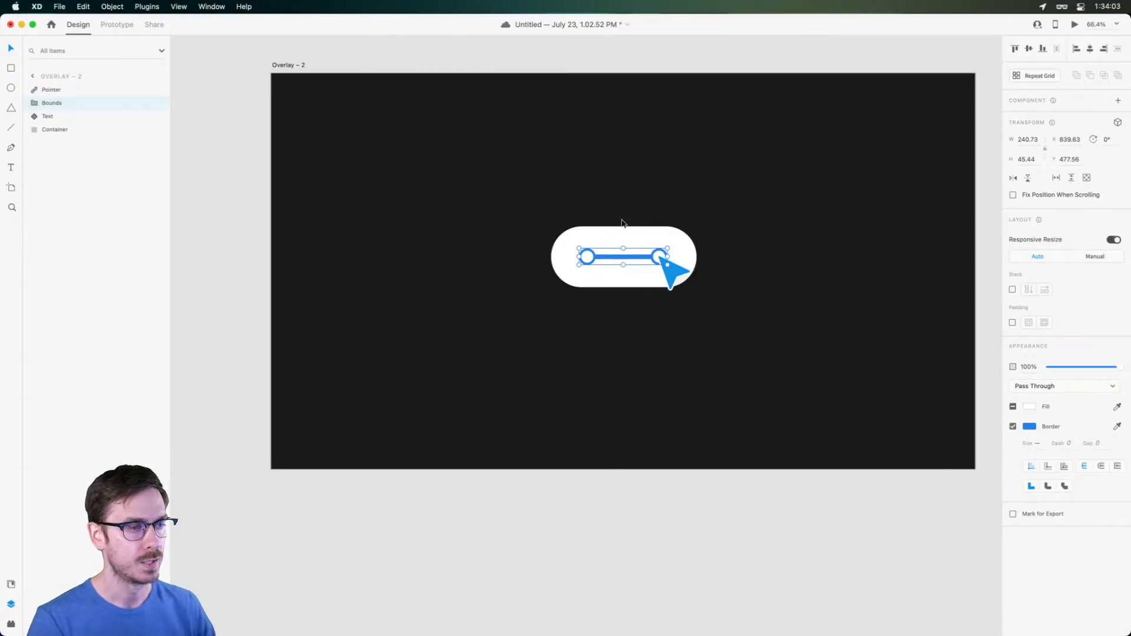
pyautogui.scroll(3, 618, 222)
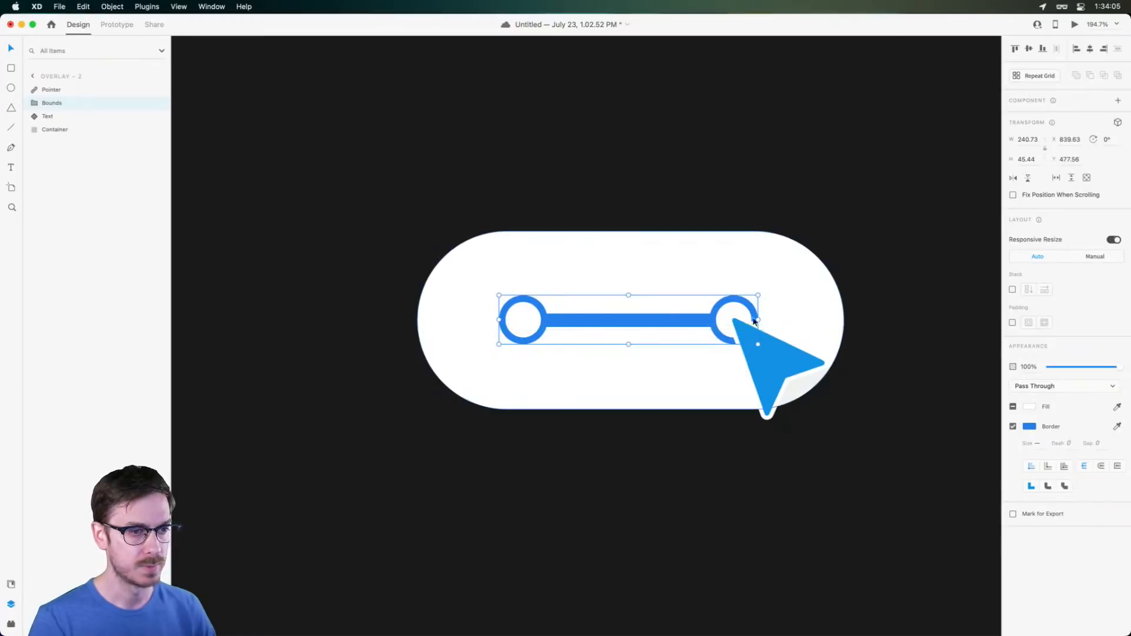
pyautogui.moveTo(757, 320); pyautogui.dragTo(547, 308)
pyautogui.click(789, 292)
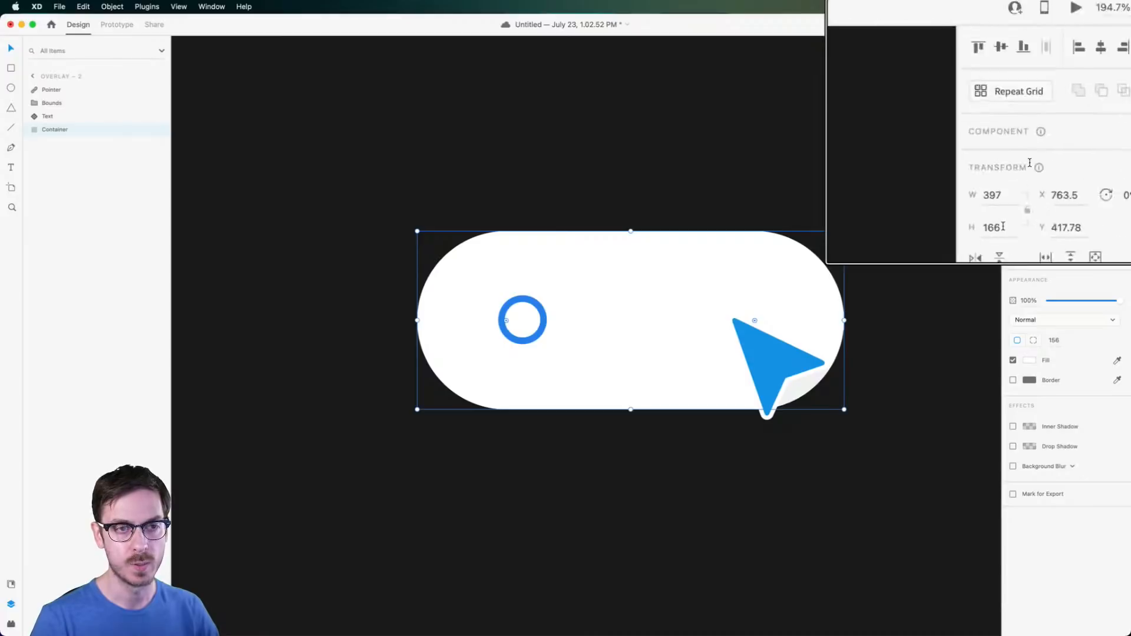
pyautogui.moveTo(844, 321); pyautogui.dragTo(596, 308)
pyautogui.moveTo(510, 265); pyautogui.dragTo(526, 268)
pyautogui.press('alt')
pyautogui.moveTo(594, 243); pyautogui.dragTo(588, 245)
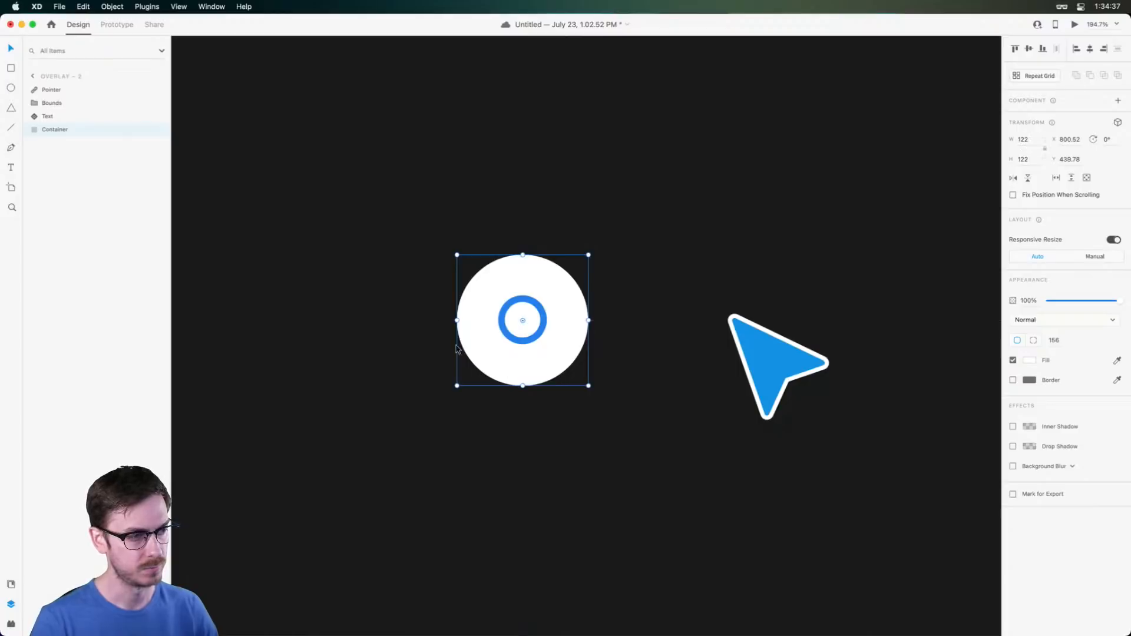
# Place the blue pointer arrow on top of the white circle
pyautogui.moveTo(770, 360); pyautogui.dragTo(559, 359)
pyautogui.scroll(-5, 560, 377)
pyautogui.moveTo(604, 316); pyautogui.dragTo(540, 368)
pyautogui.click(583, 328)
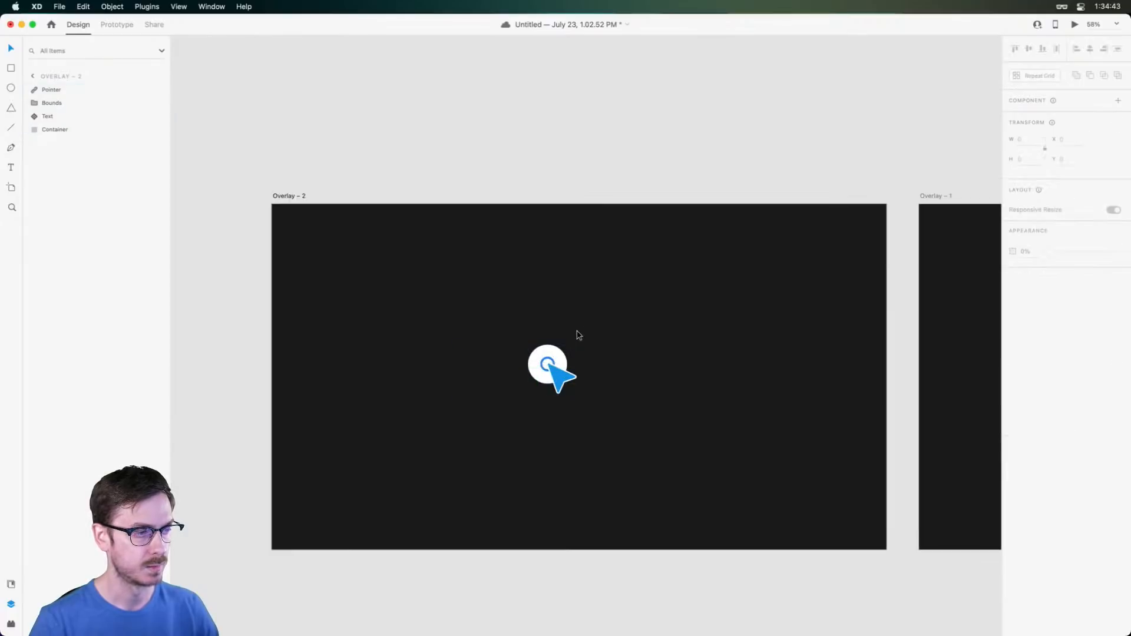
pyautogui.scroll(4, 612, 365)
pyautogui.scroll(-4, 611, 364)
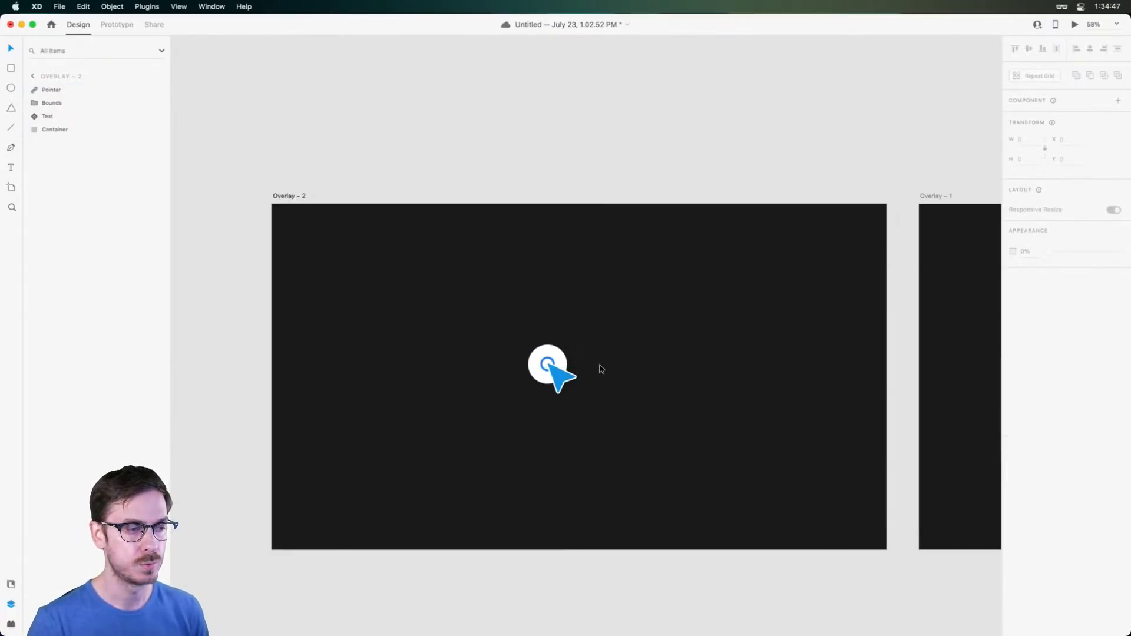
# Move the circle and arrow together to the artboard's left side, leaving the Text line behind
pyautogui.click(601, 366)
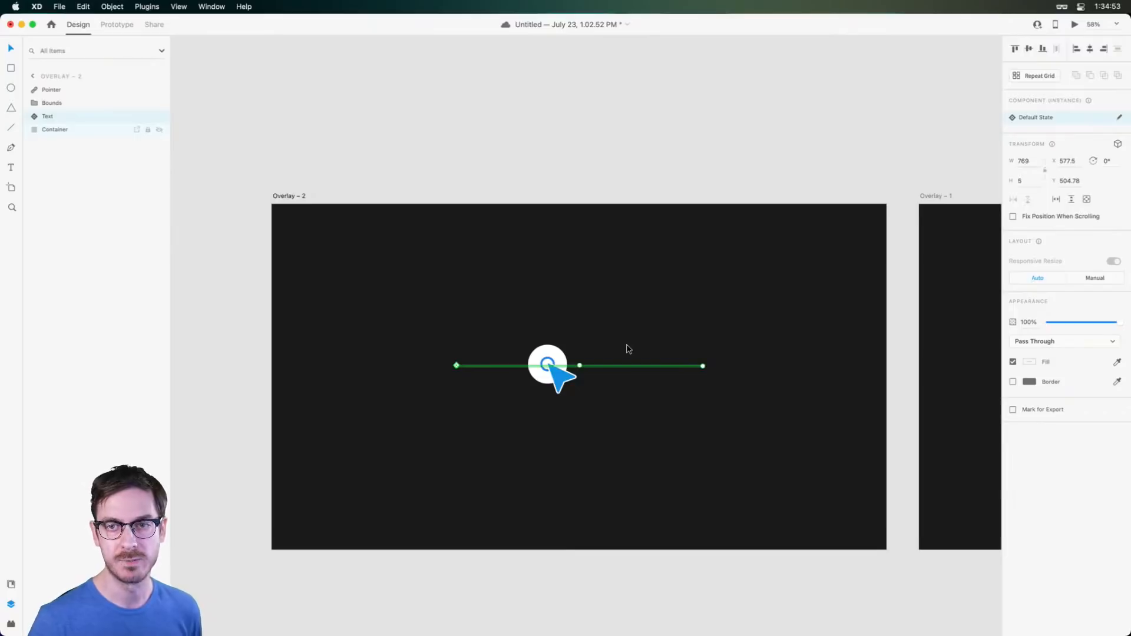
pyautogui.moveTo(569, 313); pyautogui.dragTo(514, 403)
pyautogui.keyDown('shift'); pyautogui.click(611, 366); pyautogui.keyUp('shift')
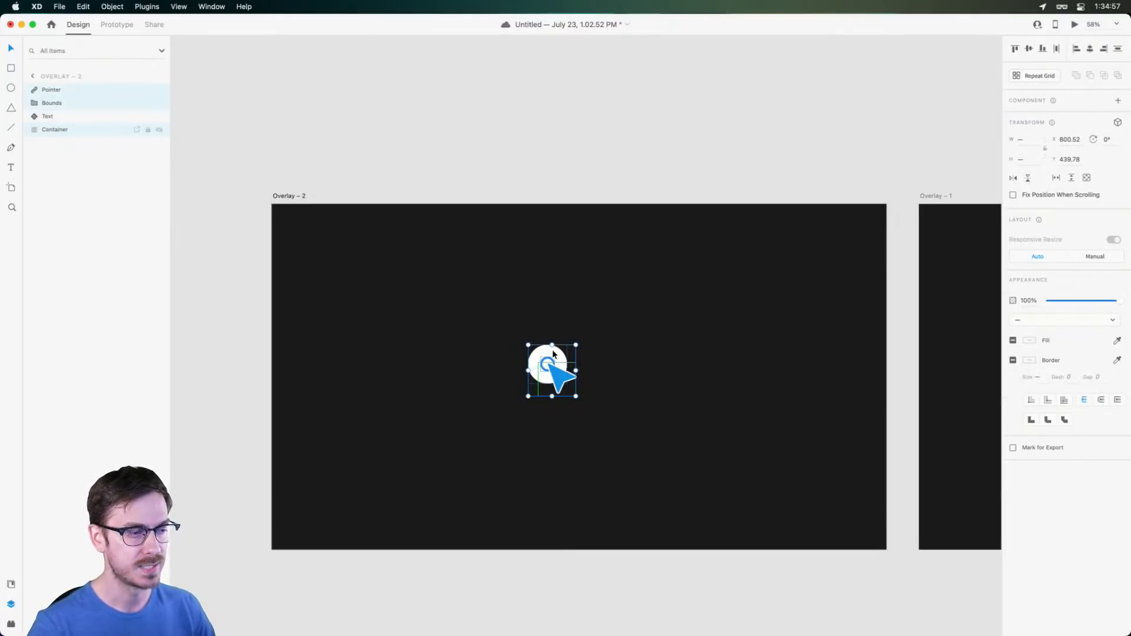
pyautogui.scroll(5, 553, 348)
pyautogui.moveTo(730, 276); pyautogui.dragTo(475, 284)
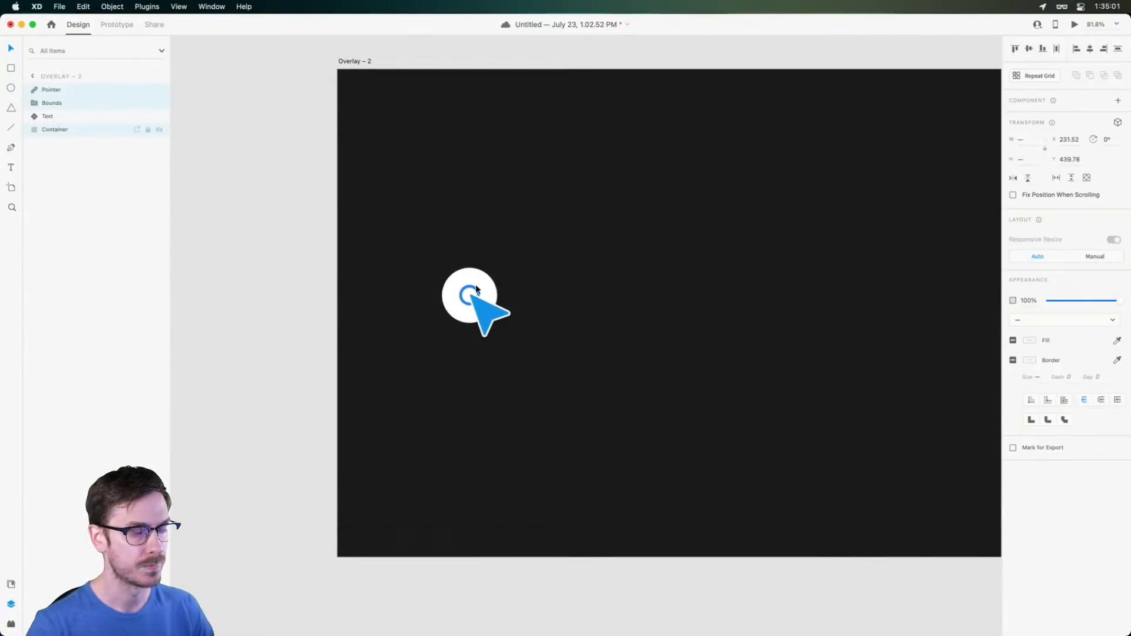
# Rotate the blue pointer arrow to 74°
pyautogui.click(552, 393)
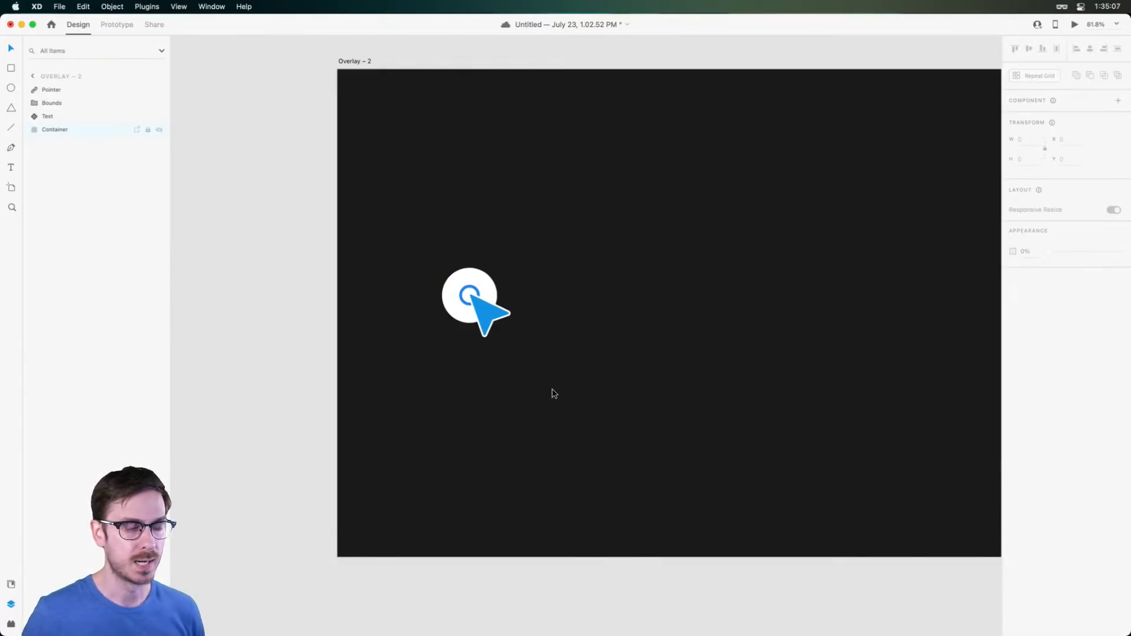
pyautogui.click(490, 309)
pyautogui.moveTo(512, 290); pyautogui.dragTo(453, 317)
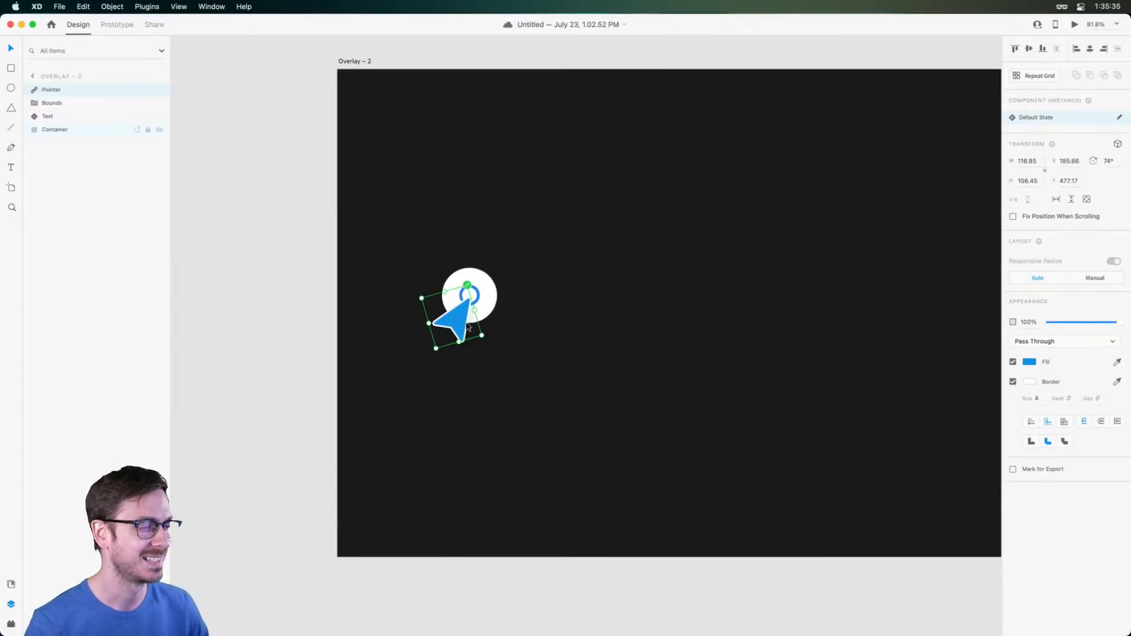
# Nudge the arrow and shrink the white circle behind it to about 94 px
pyautogui.moveTo(451, 312); pyautogui.dragTo(461, 322)
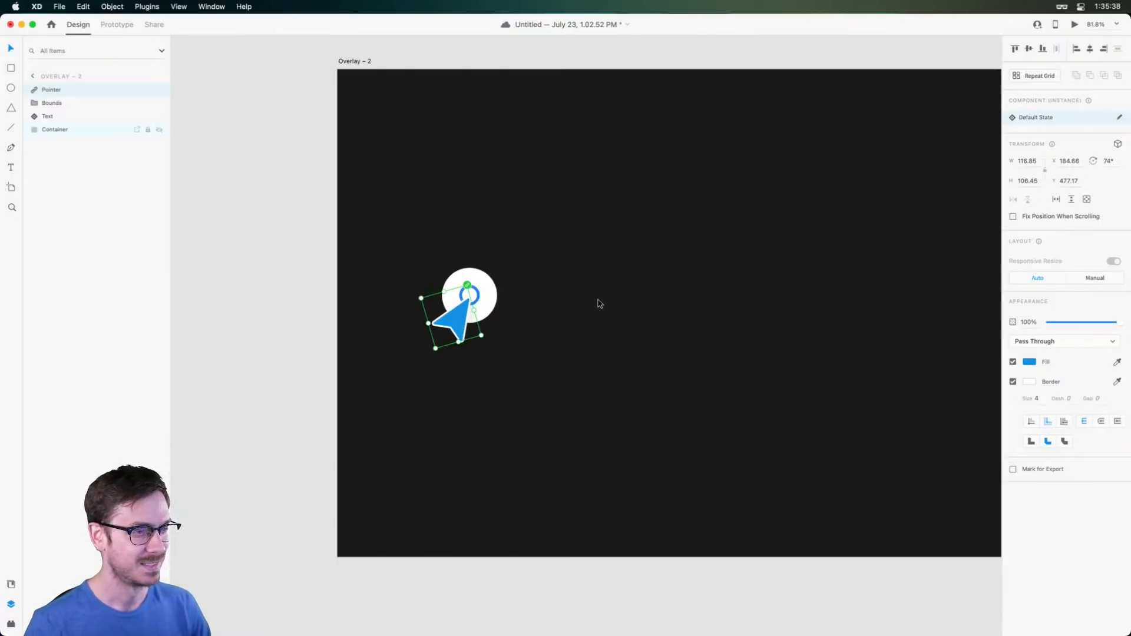
pyautogui.scroll(5, 469, 290)
pyautogui.click(484, 274)
pyautogui.moveTo(525, 255); pyautogui.dragTo(513, 271)
# Check the blue ring's spacing and recentre the Overlay – 2 artboard in view
pyautogui.click(475, 300)
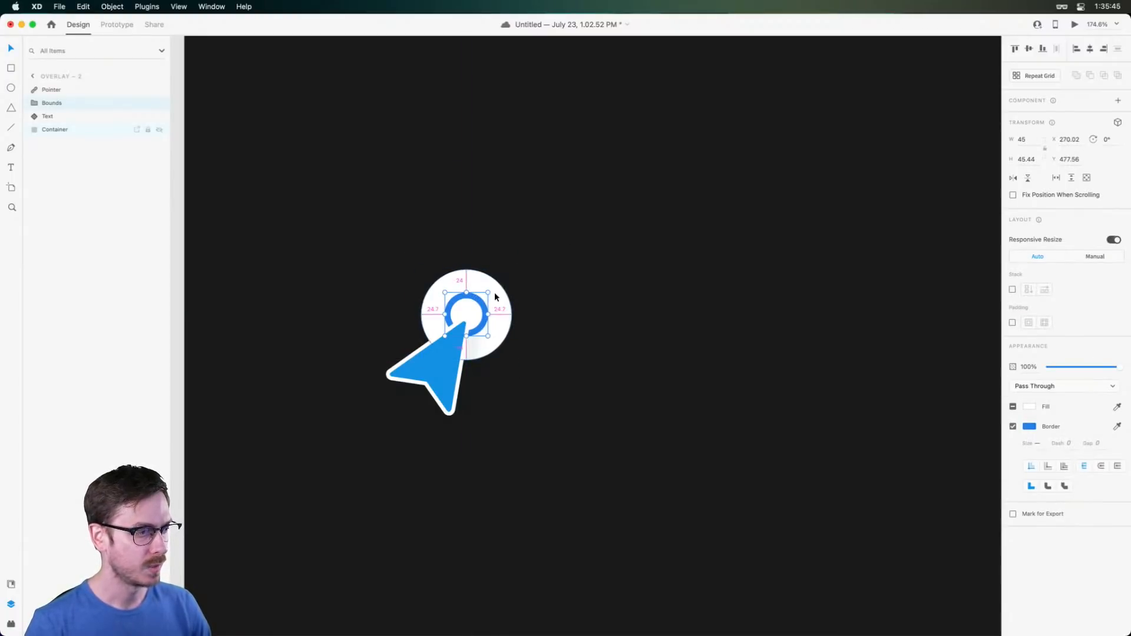
pyautogui.scroll(-10, 506, 312)
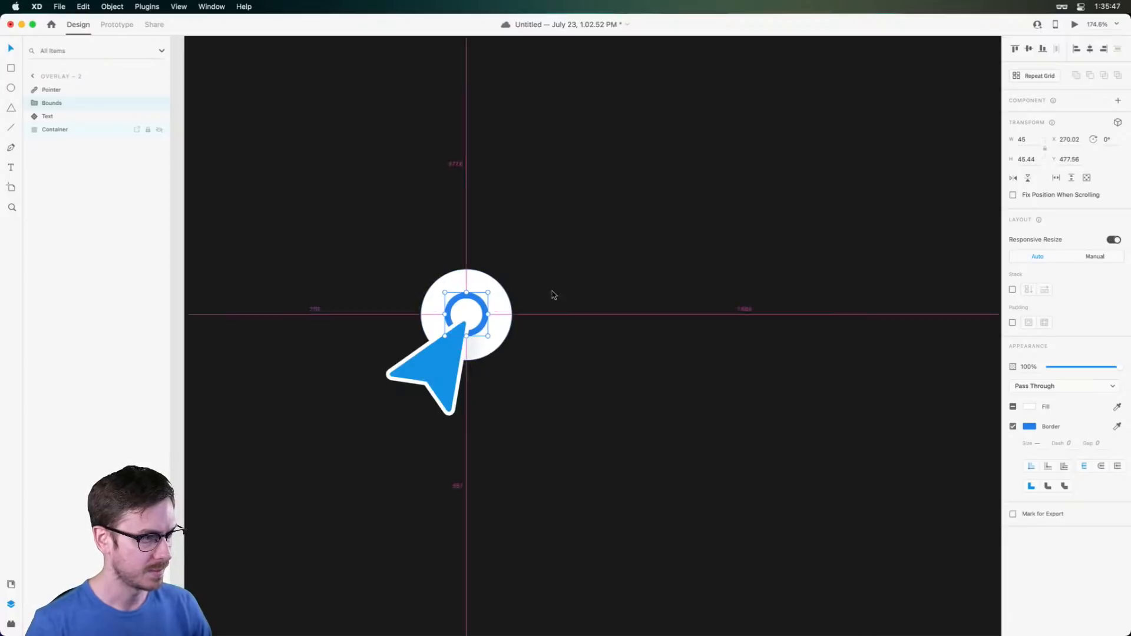
pyautogui.scroll(6, 553, 298)
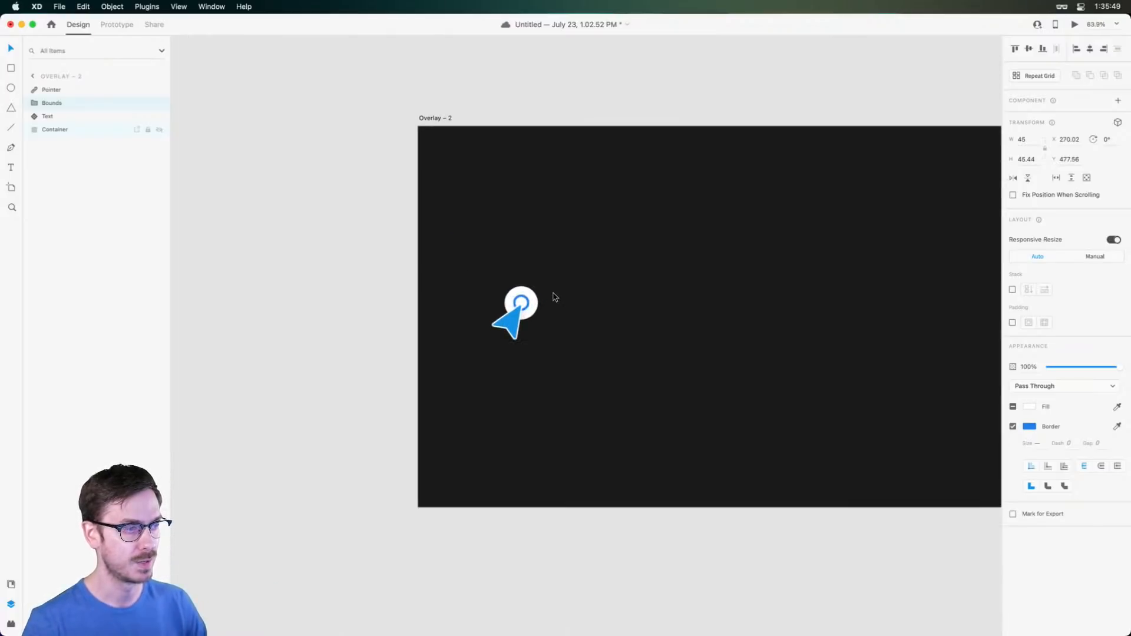
pyautogui.moveTo(664, 275); pyautogui.dragTo(577, 267)
pyautogui.press('Escape')
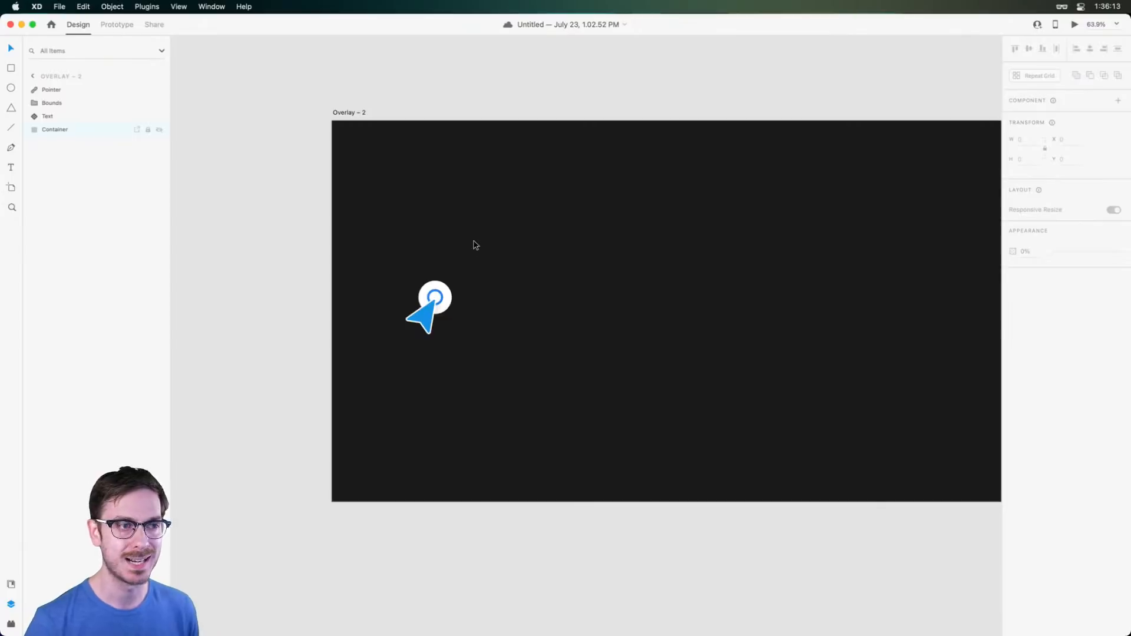
# Link Overlay – 2 to Overlay – 1 with an Ease In transition lasting 0.4 s
pyautogui.click(121, 24)
pyautogui.scroll(-5, 459, 213)
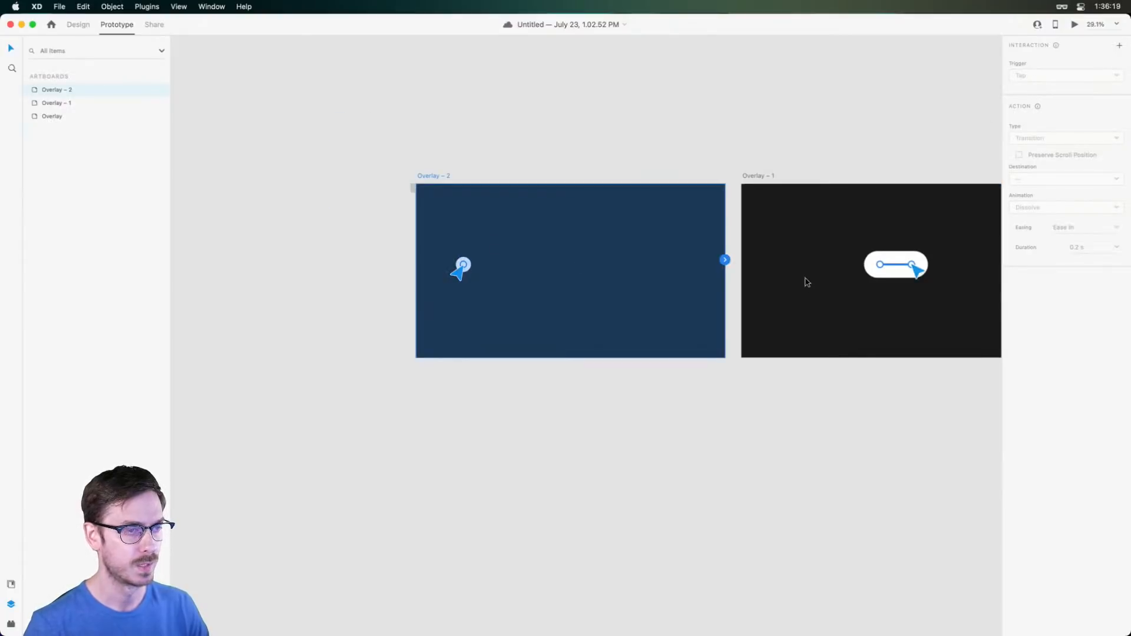
pyautogui.moveTo(725, 259); pyautogui.dragTo(797, 281)
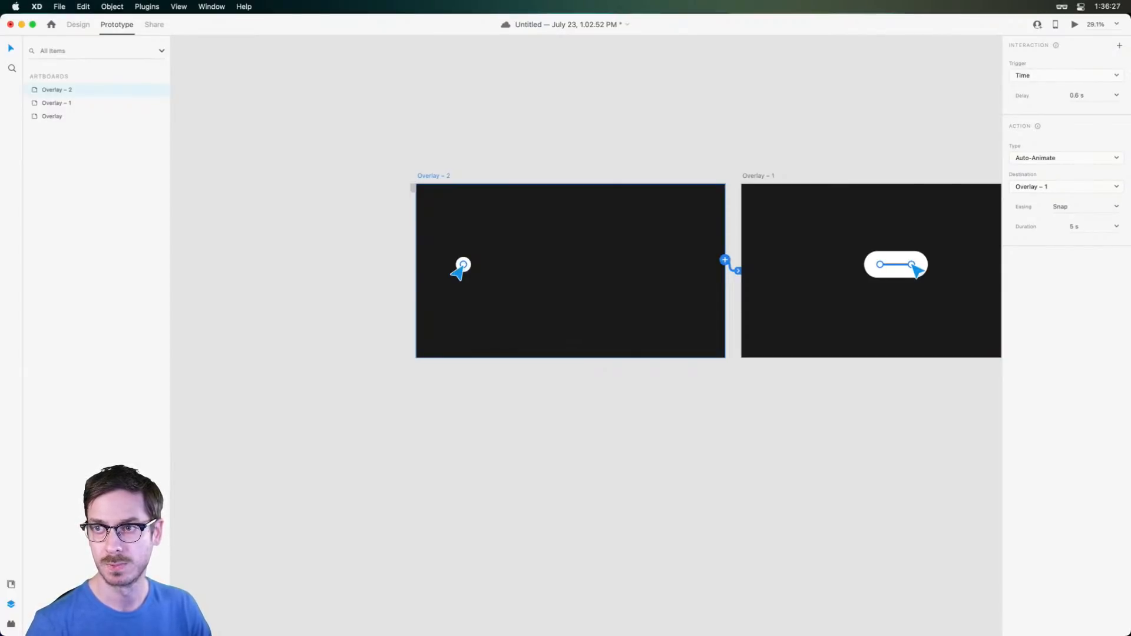
pyautogui.hscroll(3, 978, 232)
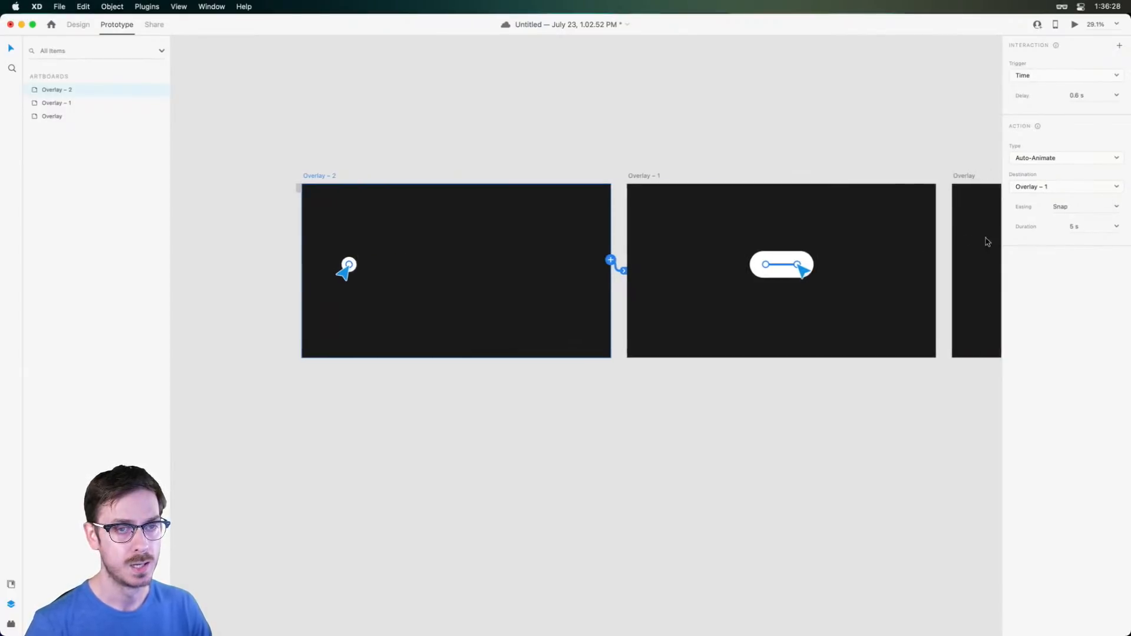
pyautogui.click(1117, 206)
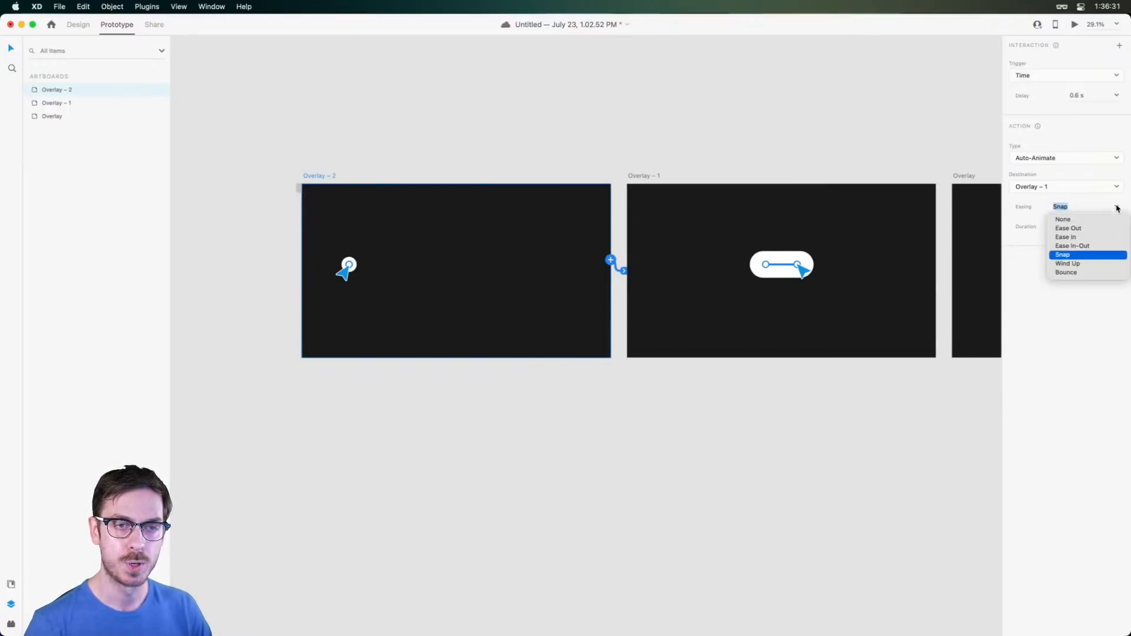
pyautogui.click(1084, 238)
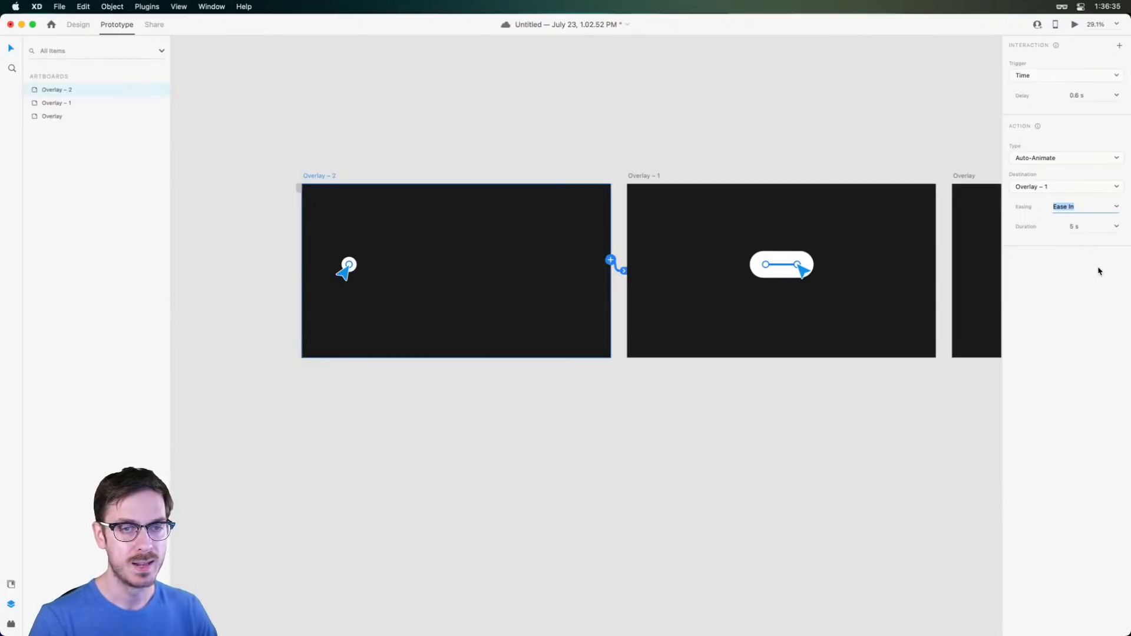
pyautogui.click(1117, 227)
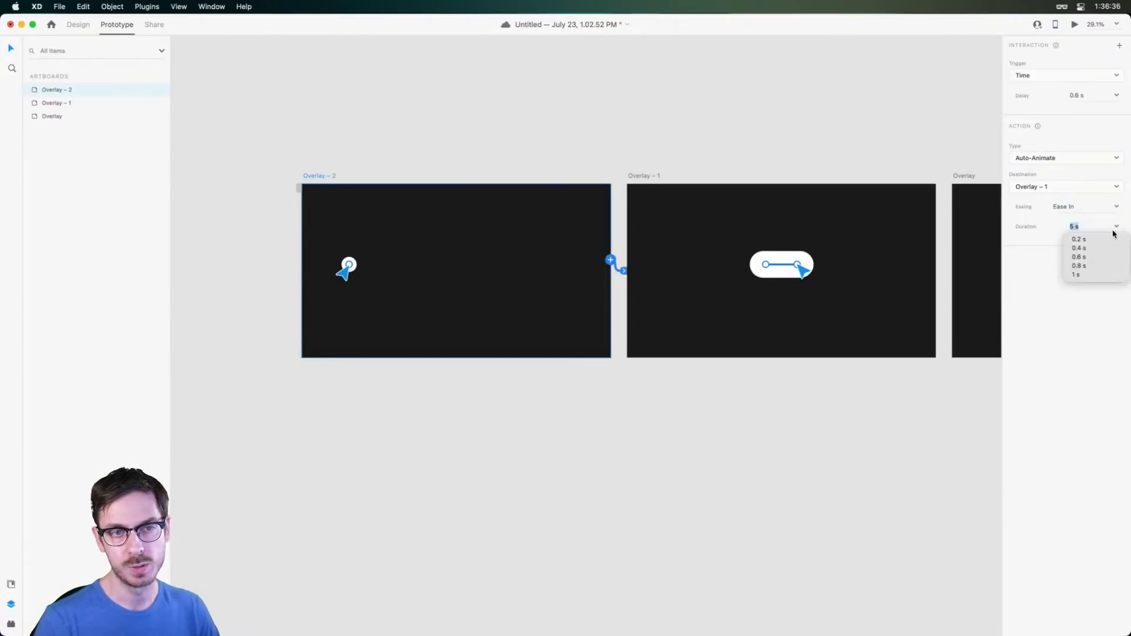
pyautogui.click(1085, 251)
# Set Overlay – 1's interaction delay to 0 s, then fit Overlay – 2 to the window
pyautogui.click(635, 177)
pyautogui.hscroll(2, 736, 177)
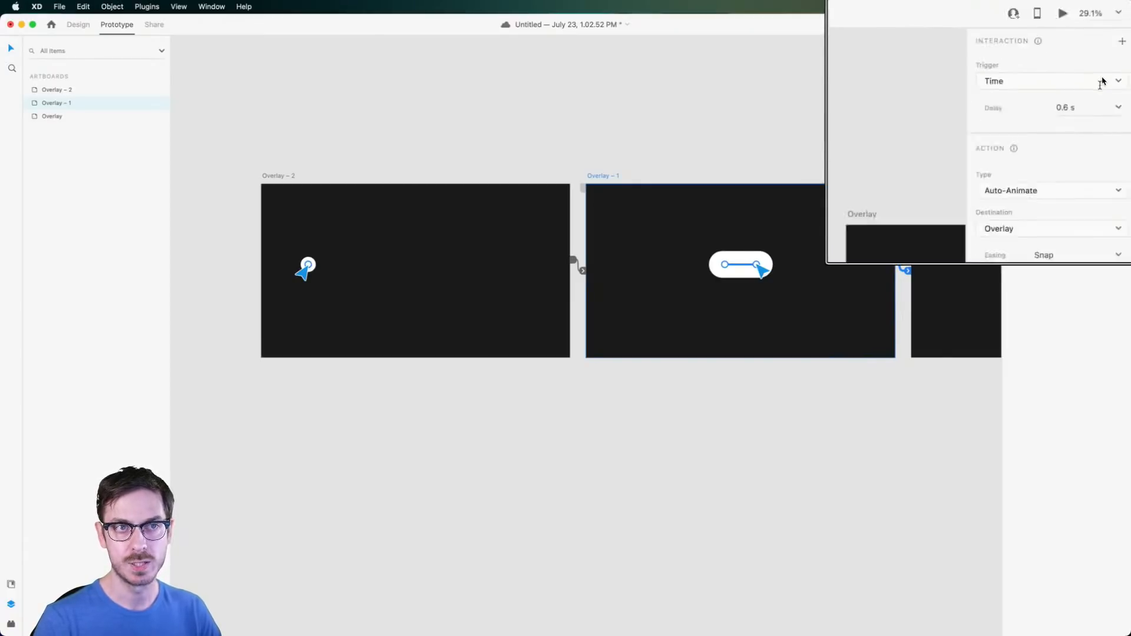
pyautogui.moveTo(1094, 96); pyautogui.dragTo(1031, 91)
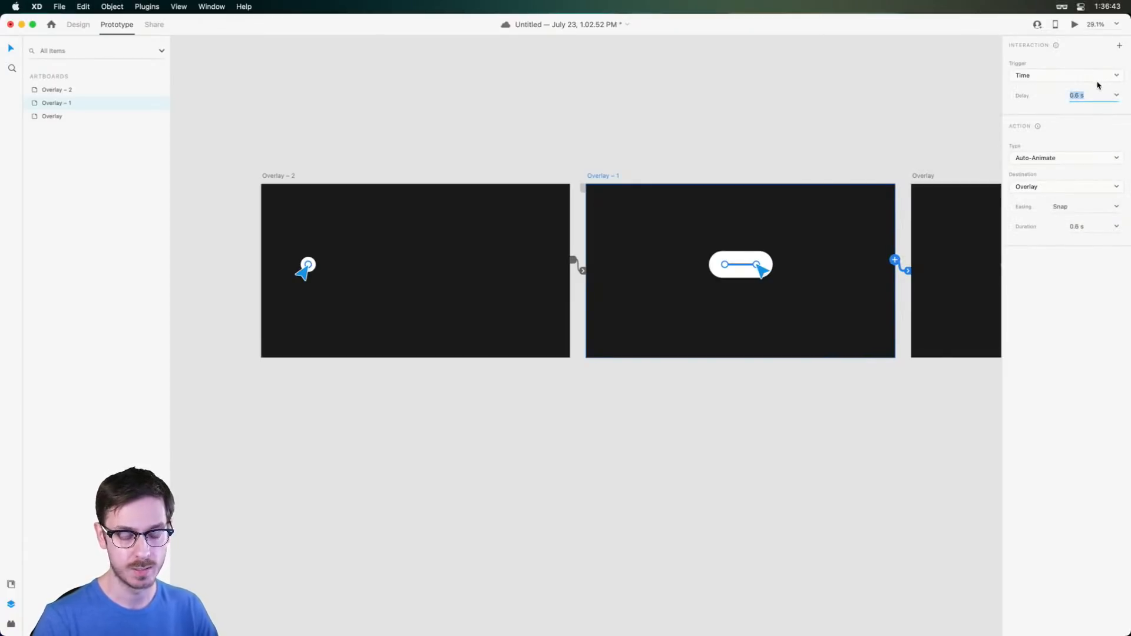
pyautogui.write('00')
pyautogui.press('Return')
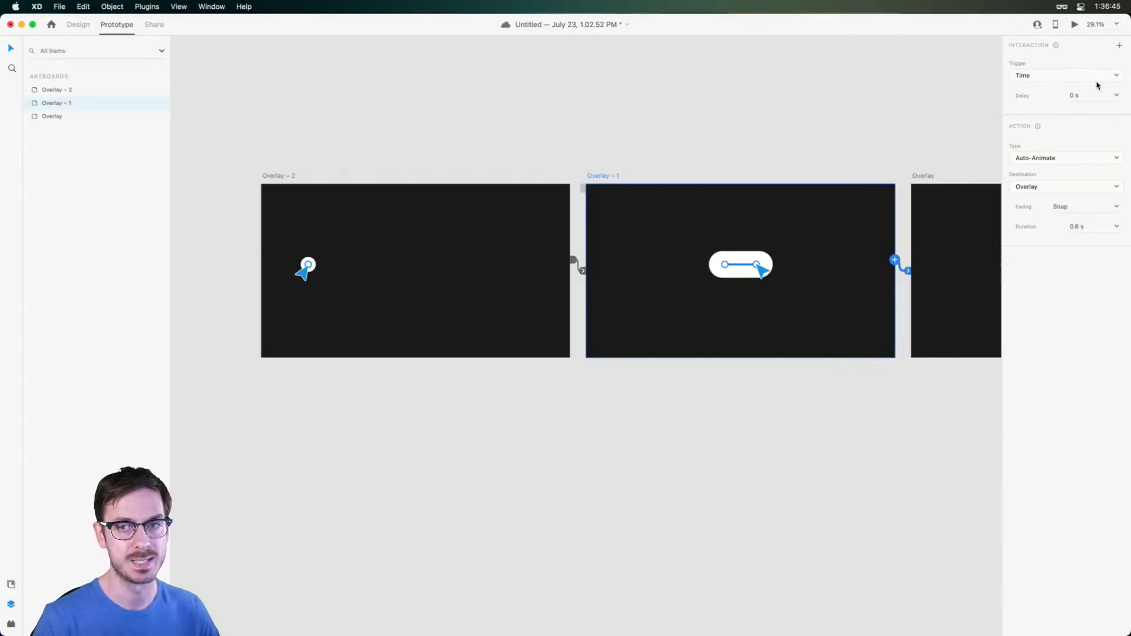
pyautogui.click(269, 176)
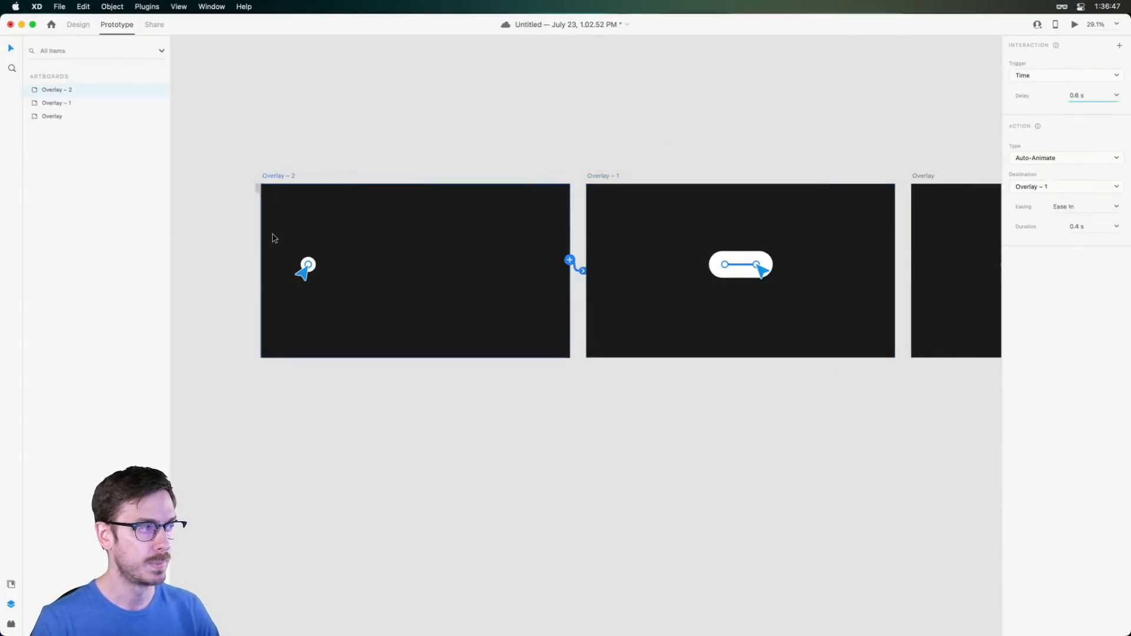
pyautogui.press('super+3')
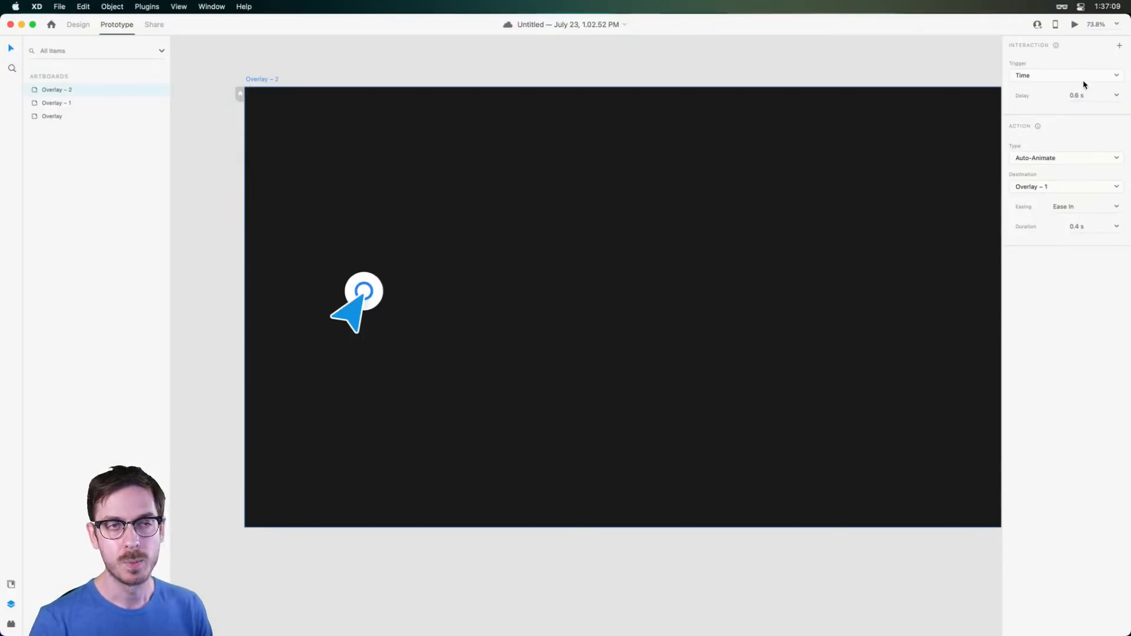
pyautogui.click(1116, 207)
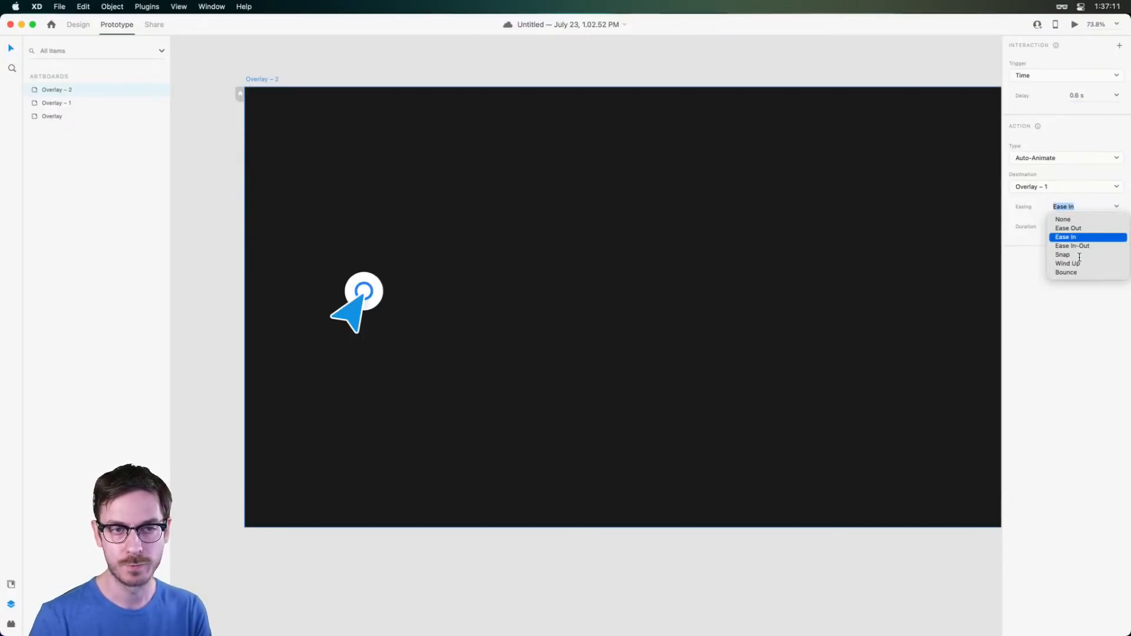
pyautogui.click(1080, 246)
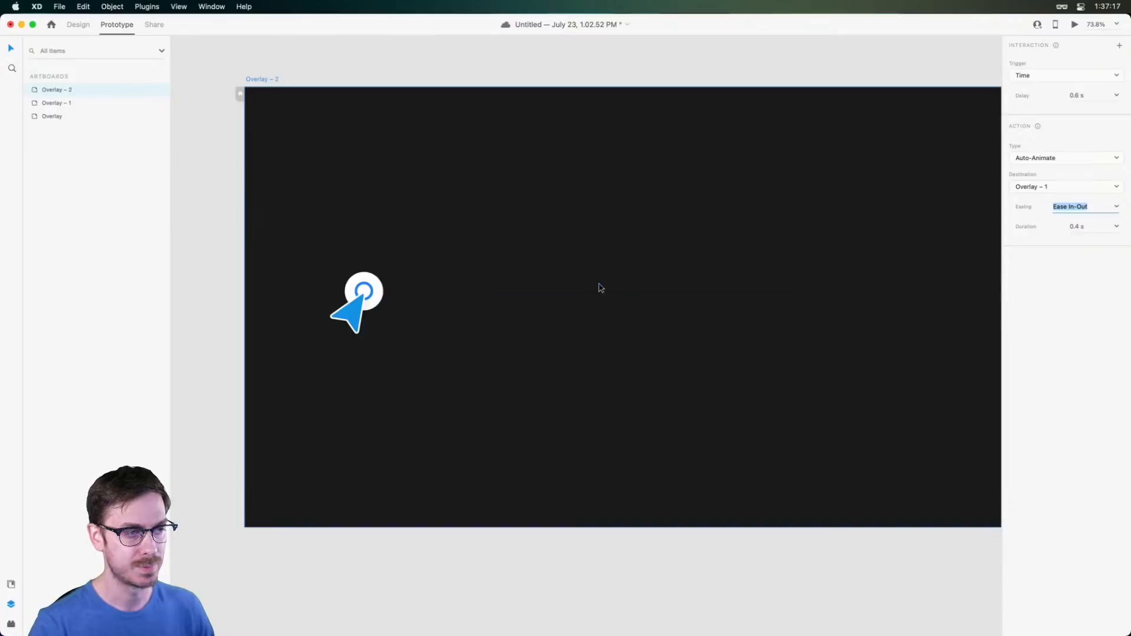
pyautogui.click(1074, 25)
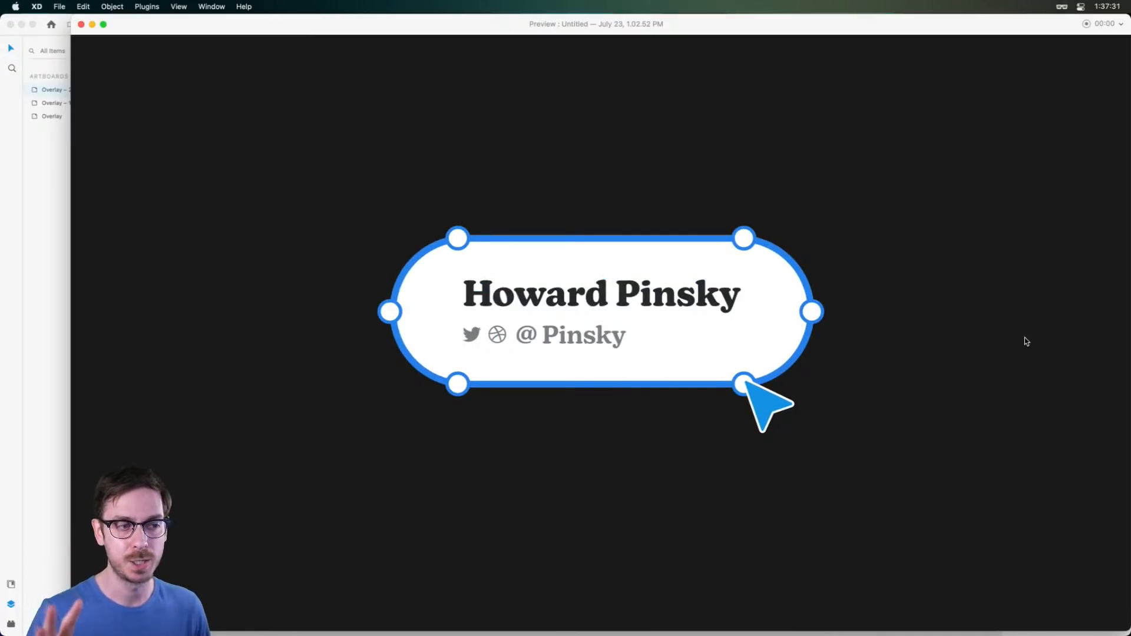
pyautogui.press('super+w')
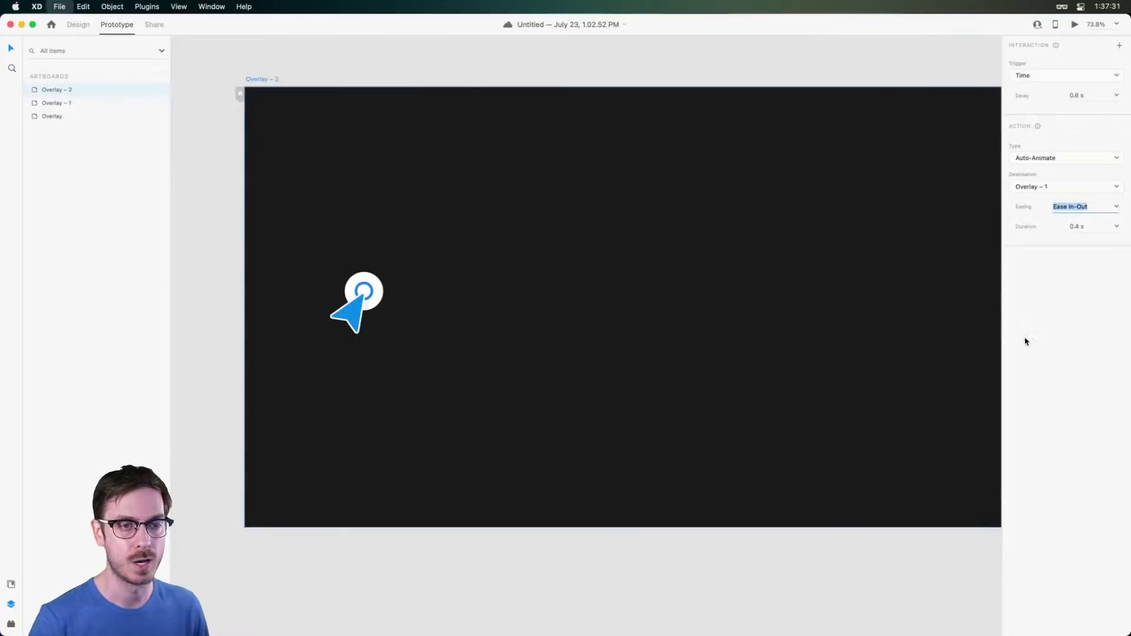
pyautogui.click(1116, 206)
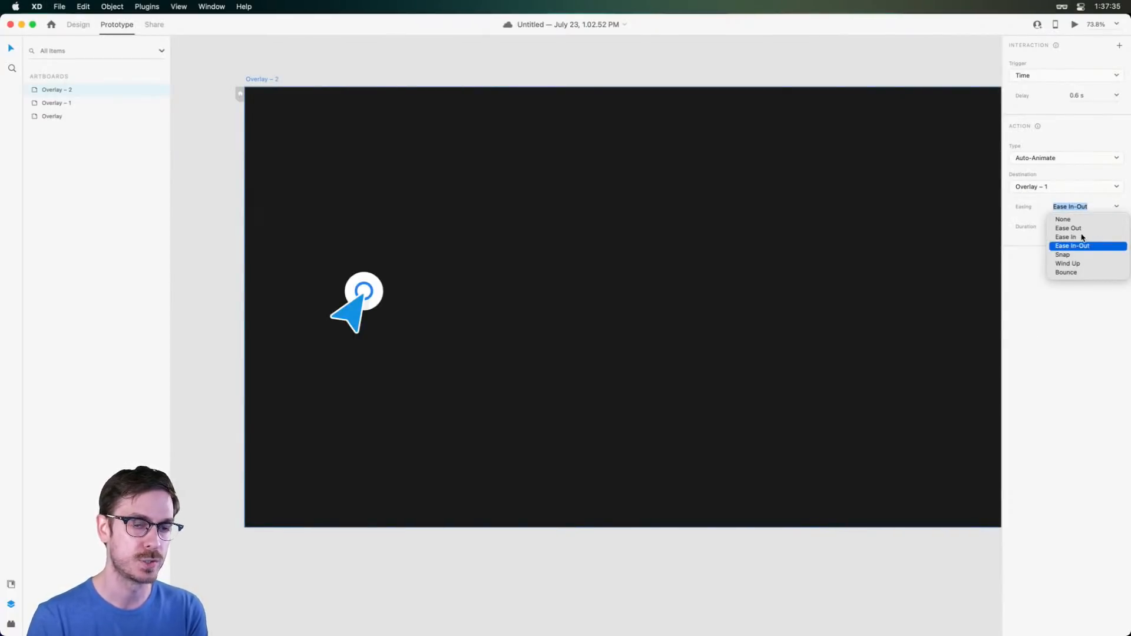
pyautogui.click(1082, 236)
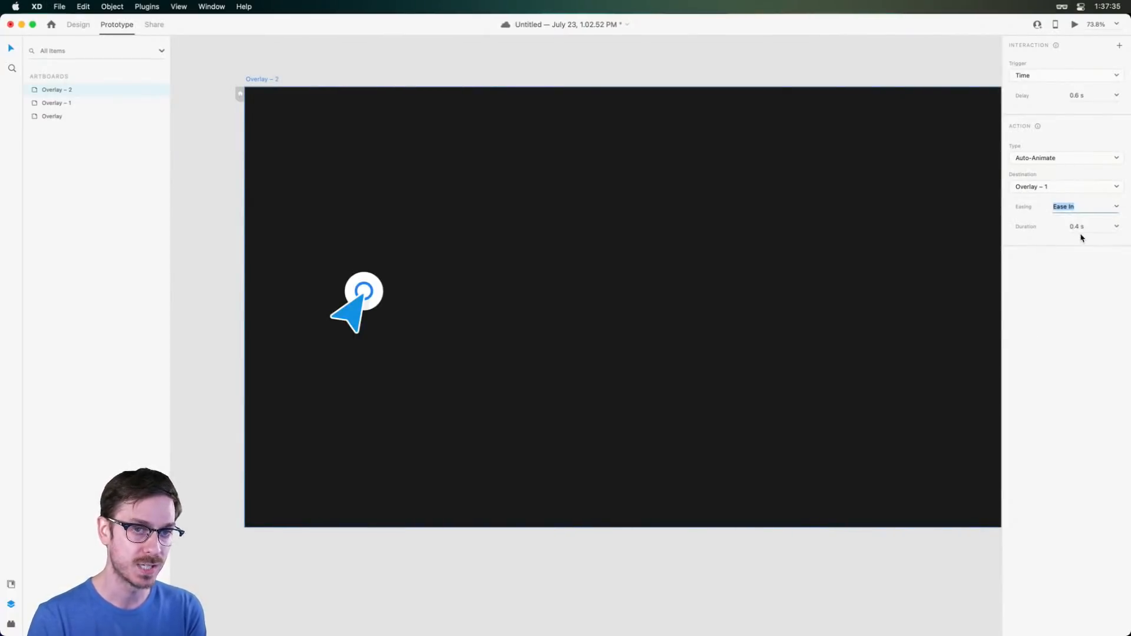
pyautogui.click(1075, 26)
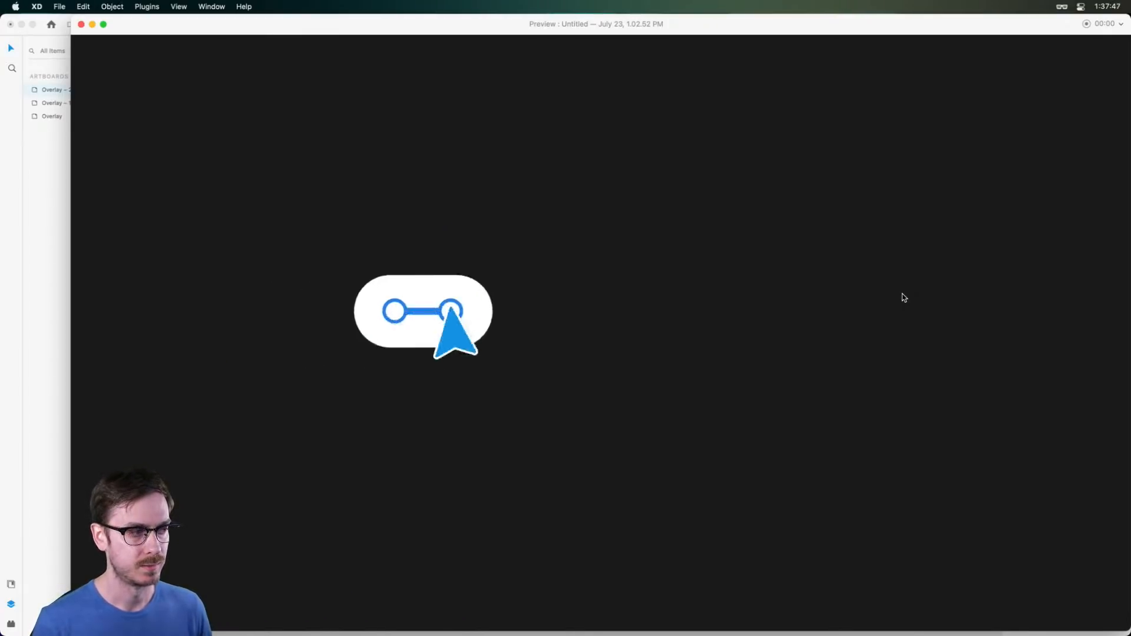
pyautogui.press('super+w')
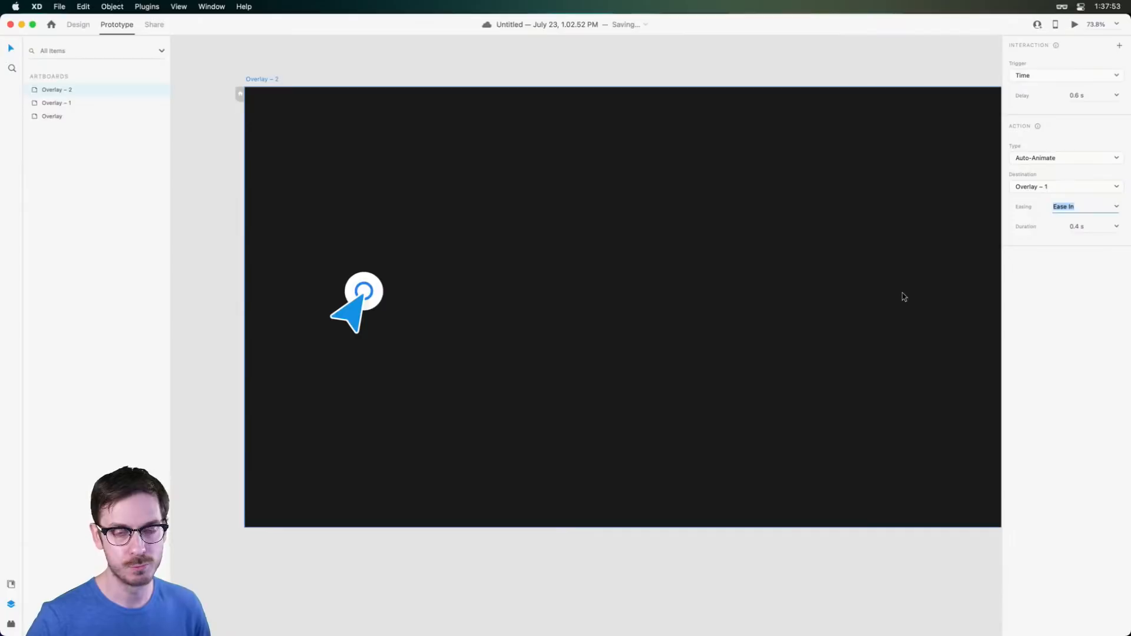
# Make room left of Overlay – 2 and duplicate it there as Overlay – 3
pyautogui.scroll(-5, 278, 134)
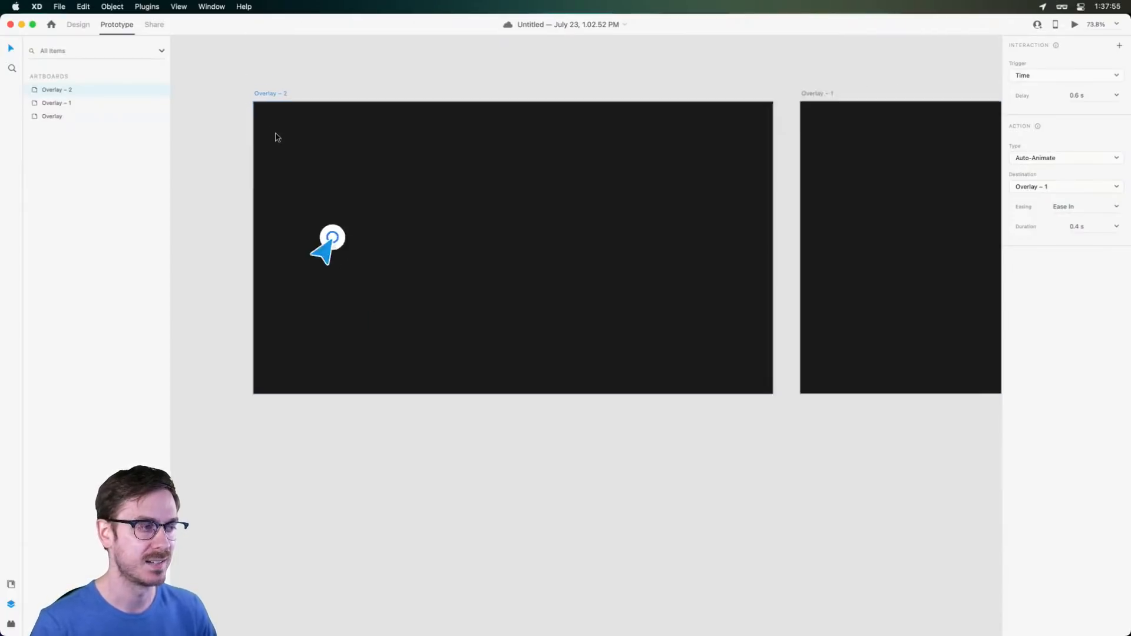
pyautogui.click(343, 78)
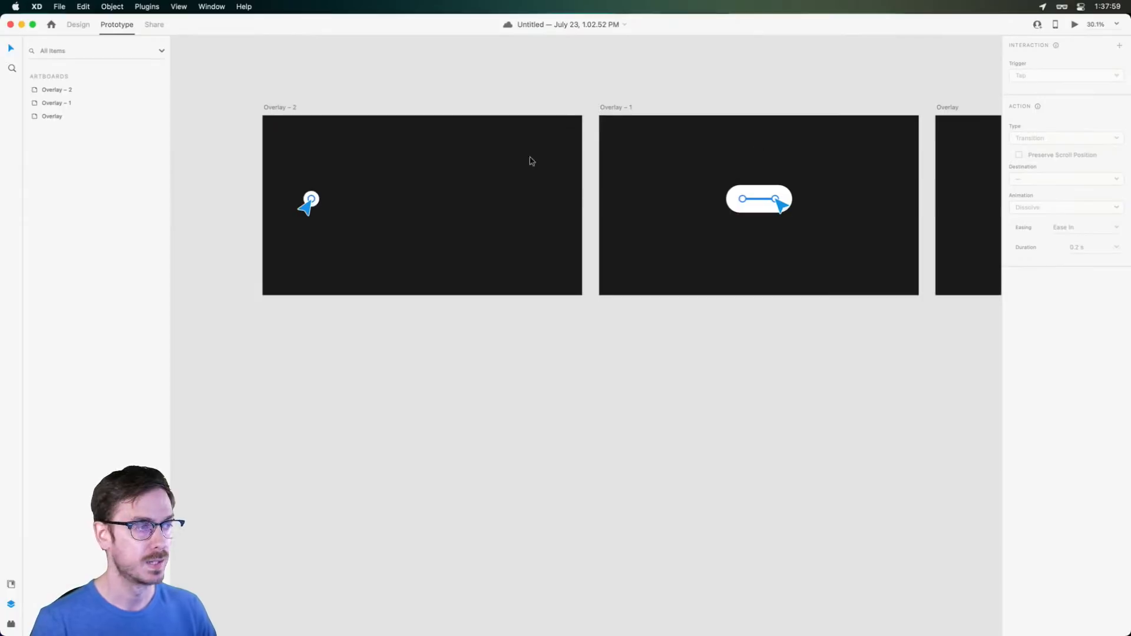
pyautogui.moveTo(421, 94); pyautogui.dragTo(564, 130)
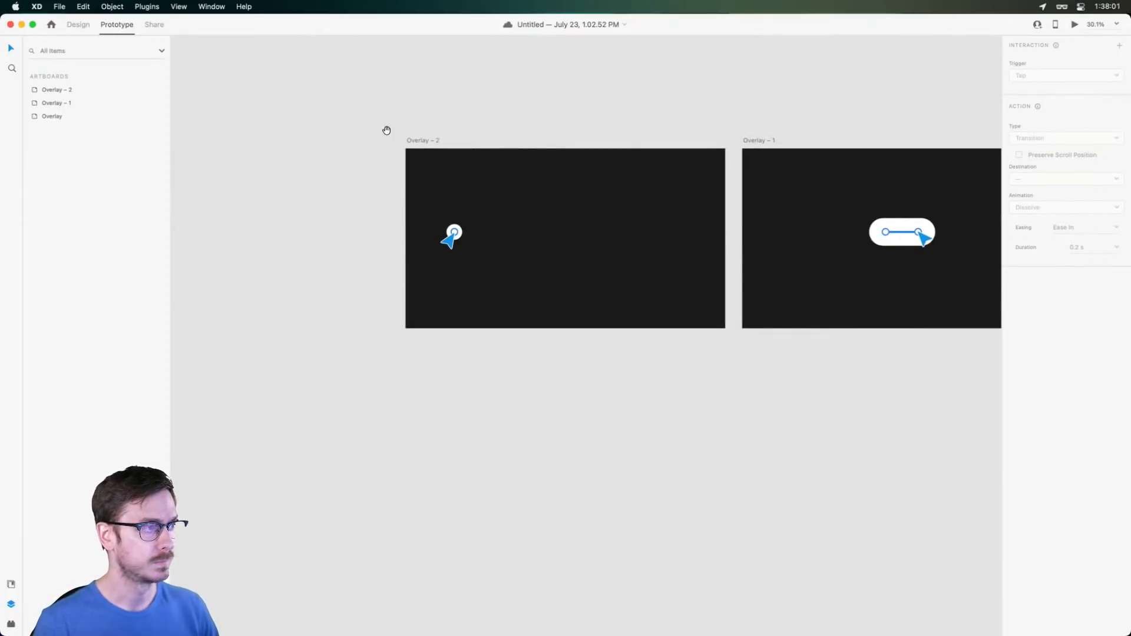
pyautogui.moveTo(386, 131); pyautogui.dragTo(524, 158)
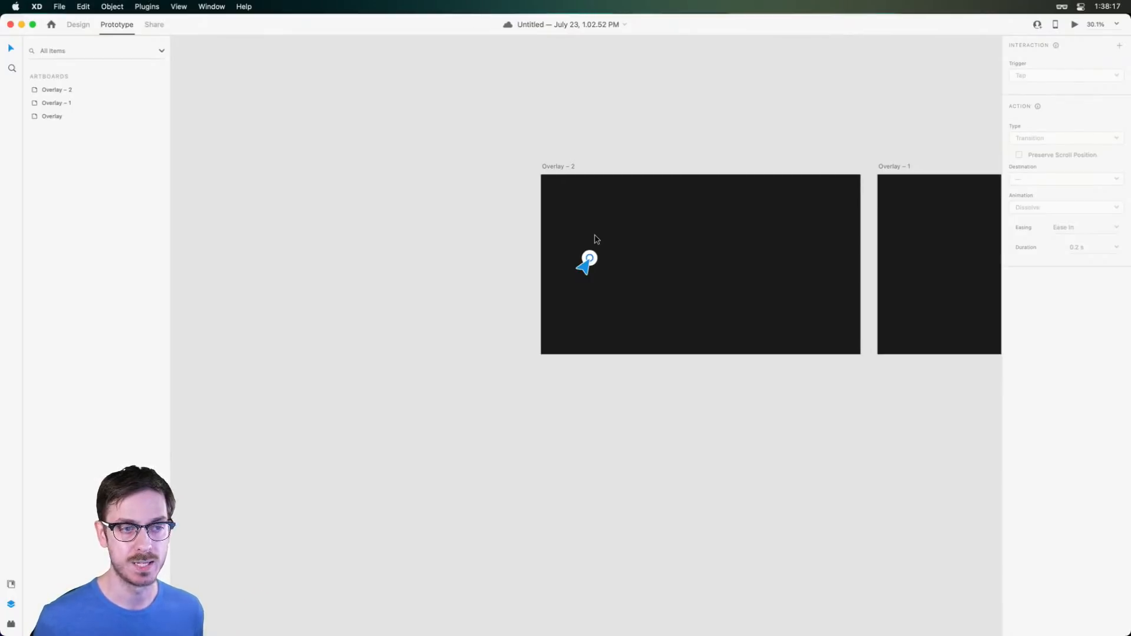
pyautogui.moveTo(553, 167); pyautogui.dragTo(216, 143)
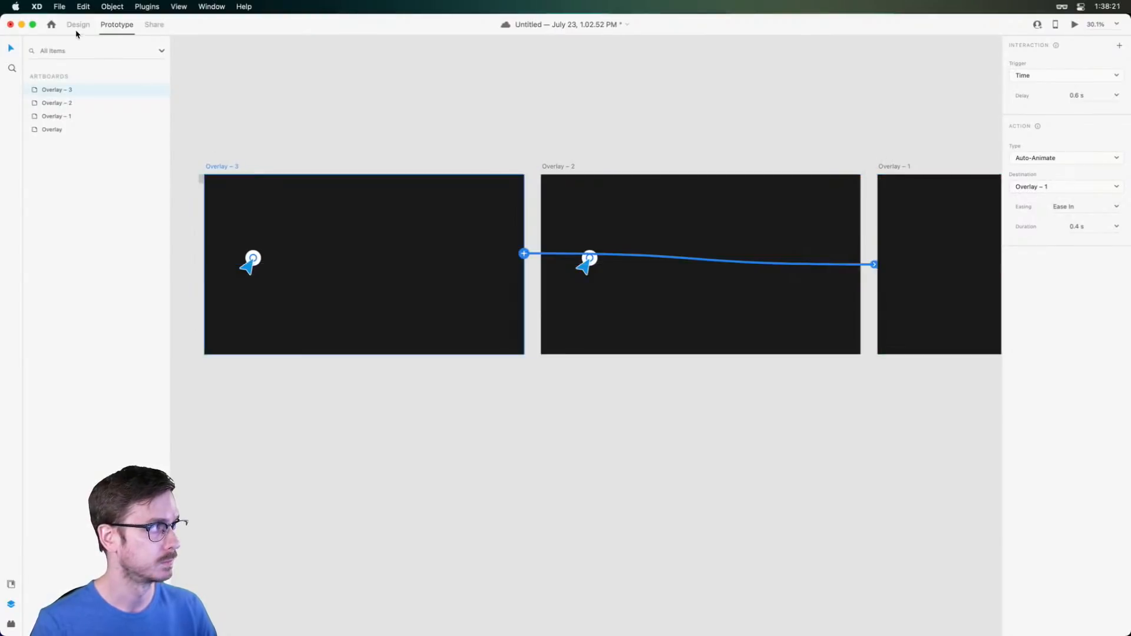
# Stretch Overlay – 3's white circle into a tall pill with the blue ring at its top
pyautogui.click(78, 24)
pyautogui.moveTo(300, 131); pyautogui.dragTo(507, 142)
pyautogui.scroll(8, 498, 331)
pyautogui.moveTo(448, 215); pyautogui.dragTo(487, 278)
pyautogui.moveTo(465, 154); pyautogui.dragTo(507, 257)
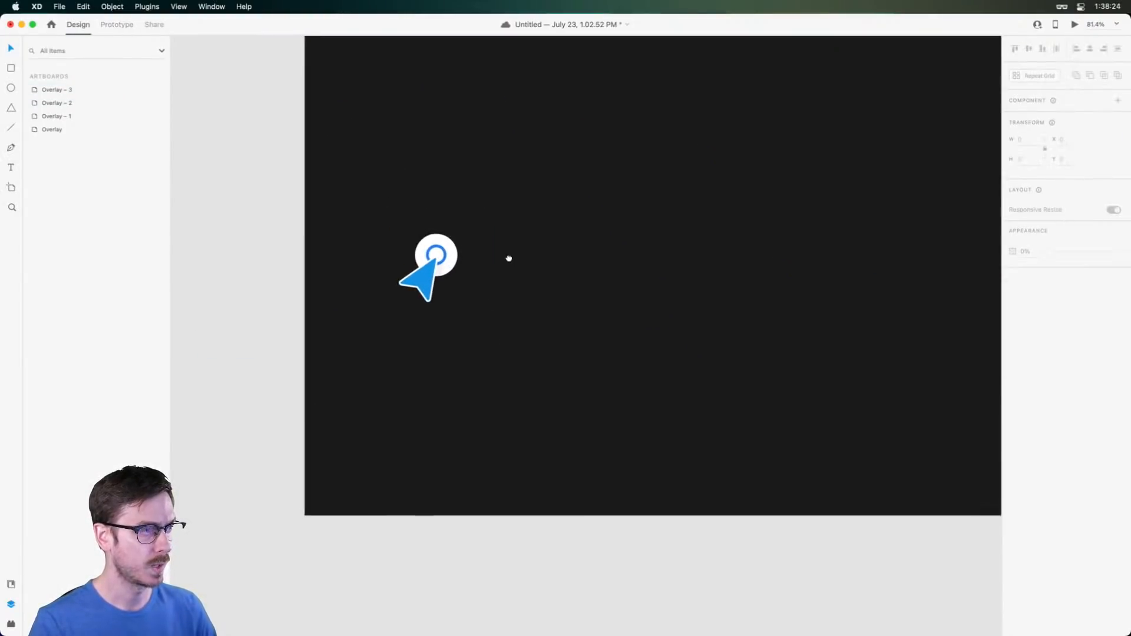
pyautogui.click(440, 235)
pyautogui.moveTo(440, 235); pyautogui.dragTo(444, 192)
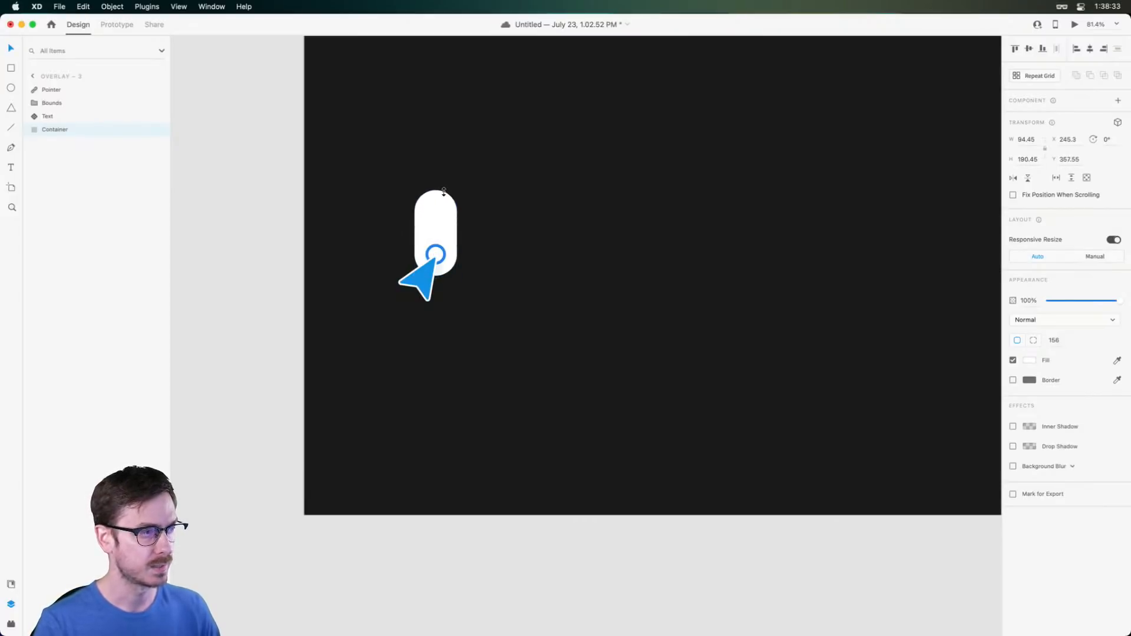
pyautogui.click(442, 242)
pyautogui.moveTo(442, 242); pyautogui.dragTo(442, 207)
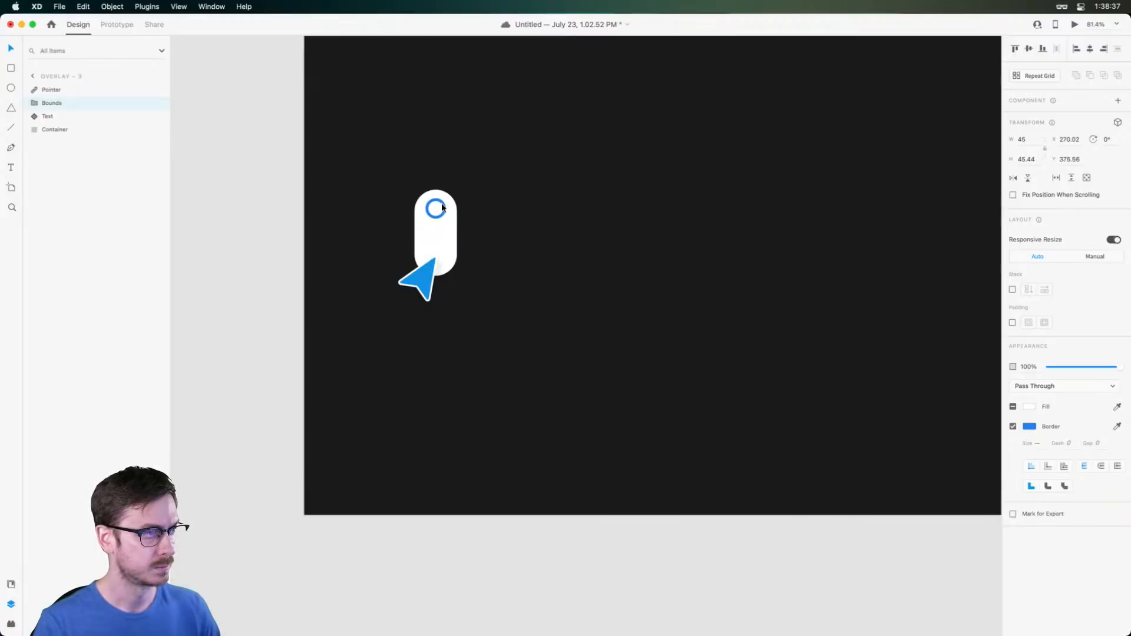
# Rotate the pointer arrow to about 6° and park it at the artboard's bottom edge
pyautogui.click(428, 278)
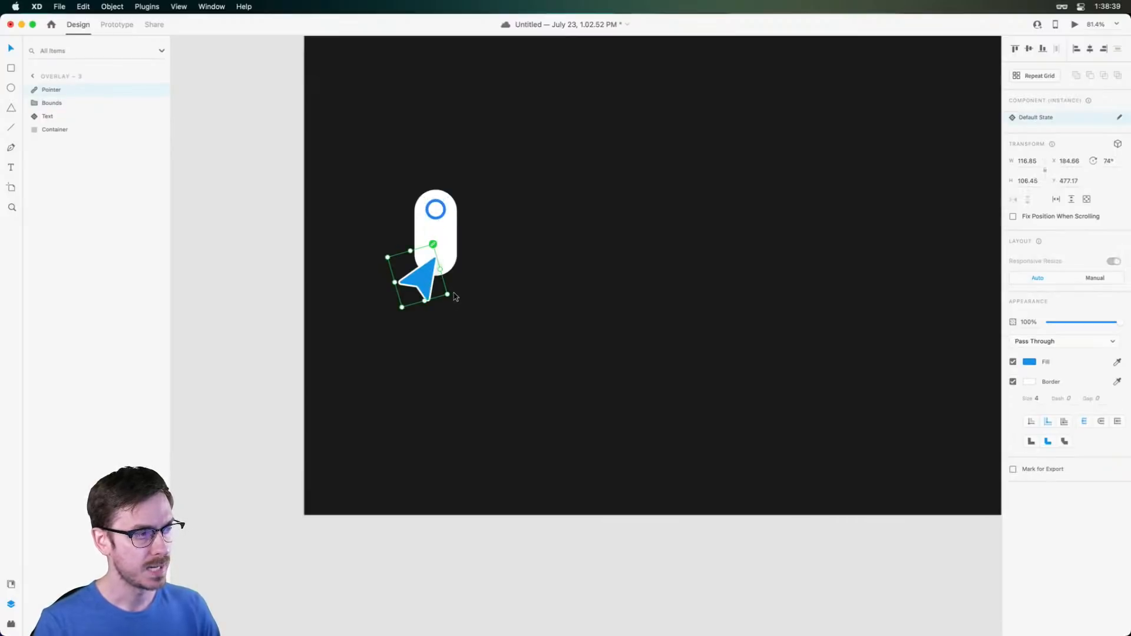
pyautogui.moveTo(451, 295); pyautogui.dragTo(774, 441)
pyautogui.moveTo(716, 419); pyautogui.dragTo(765, 417)
pyautogui.scroll(-5, 610, 373)
pyautogui.scroll(5, 765, 417)
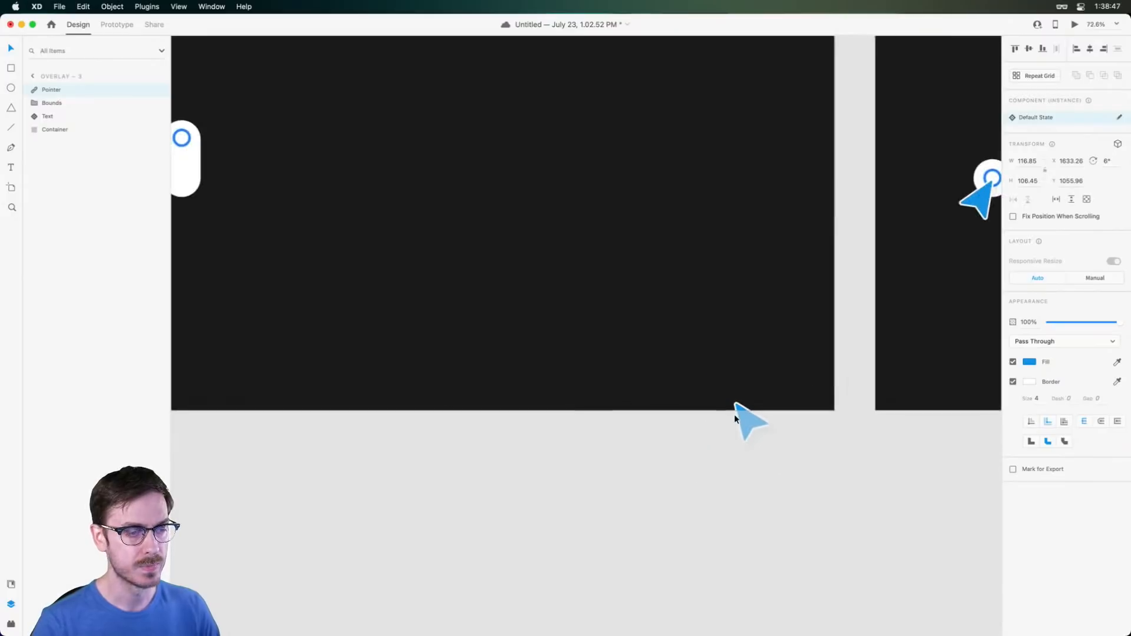
pyautogui.scroll(-3, 734, 415)
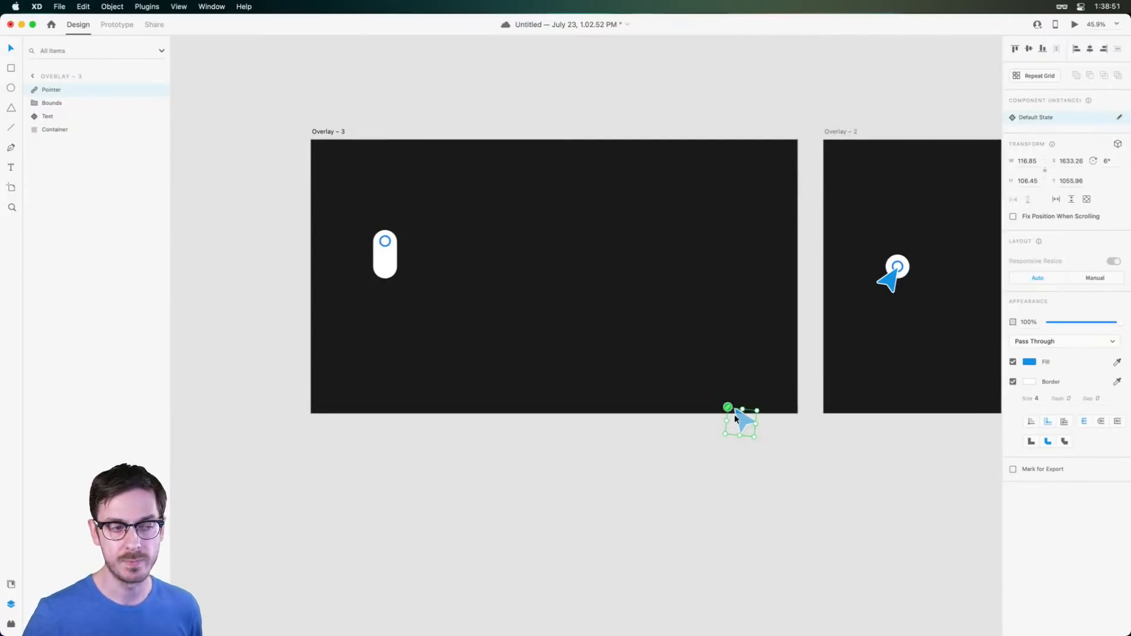
pyautogui.moveTo(737, 416); pyautogui.dragTo(748, 446)
pyautogui.press('super+z')
pyautogui.press('super+z')
pyautogui.press('super+z')
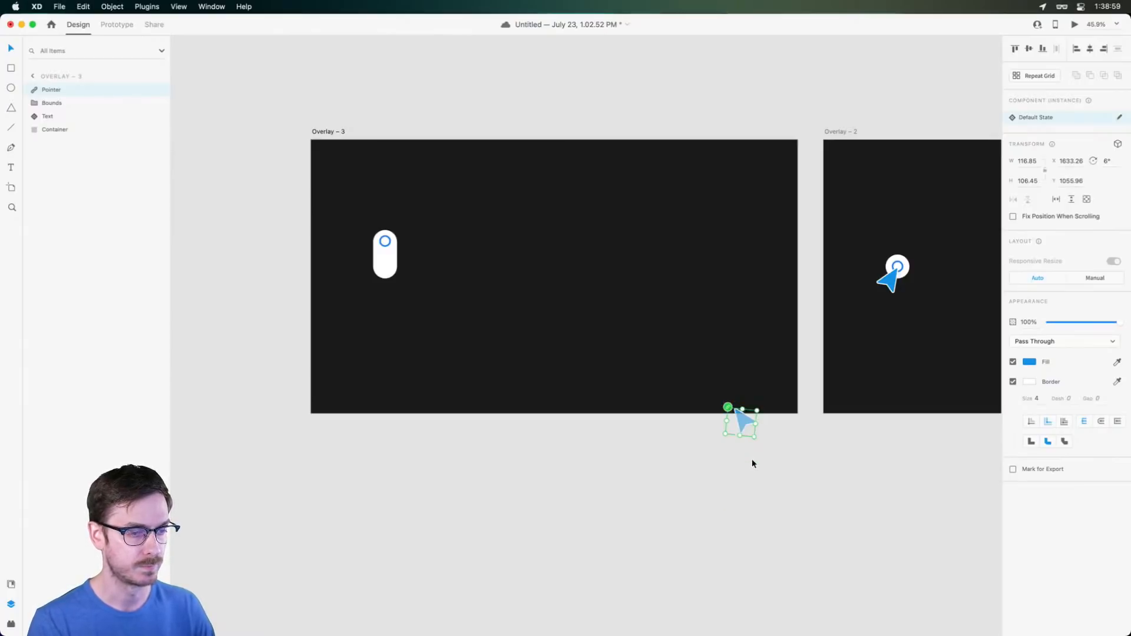
# Duplicate Overlay – 3 as a new Overlay – 4 artboard beside it
pyautogui.click(706, 389)
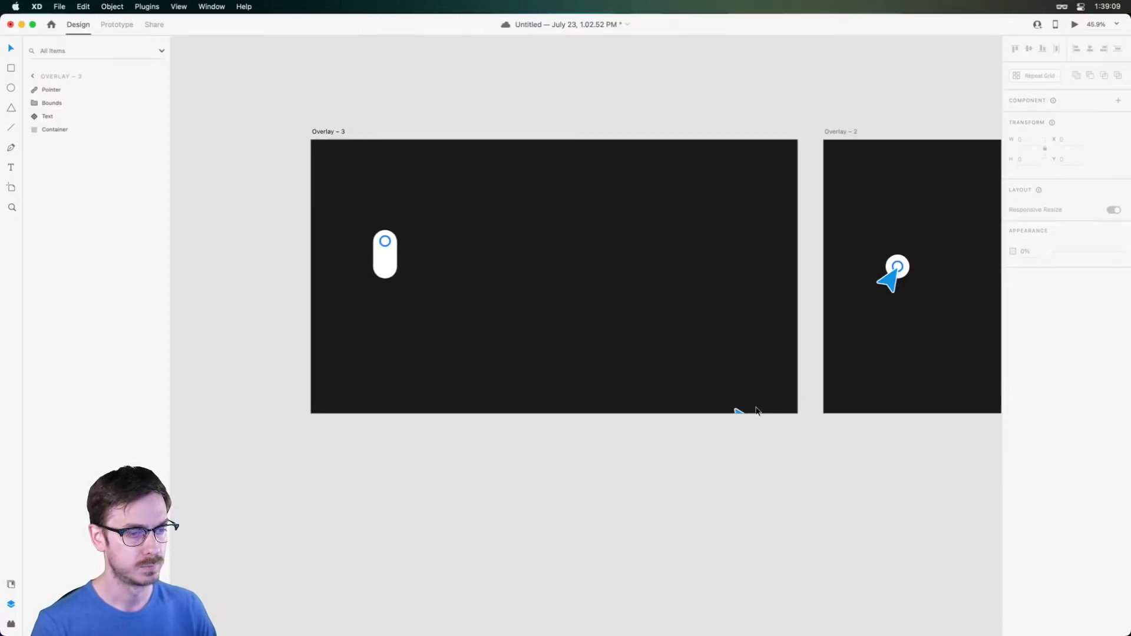
pyautogui.hscroll(-10, 386, 301)
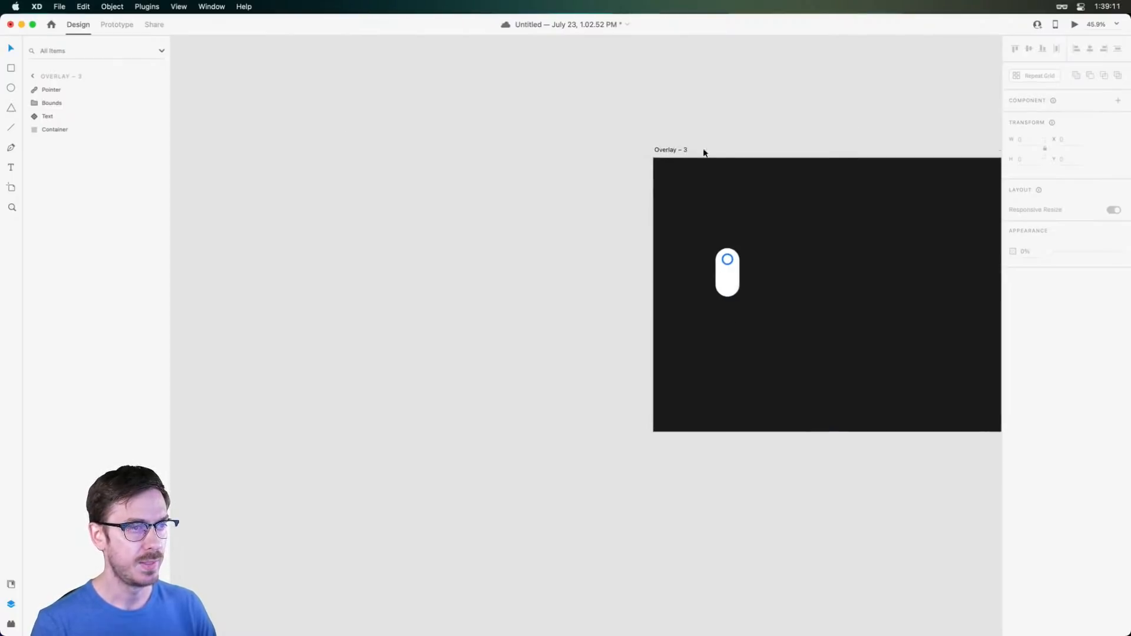
pyautogui.keyDown('alt'); pyautogui.moveTo(676, 151); pyautogui.dragTo(256, 135); pyautogui.keyUp('alt')
# Select the pill and ring in Overlay – 4 and shrink the pill to a small circle
pyautogui.scroll(-5, 361, 215)
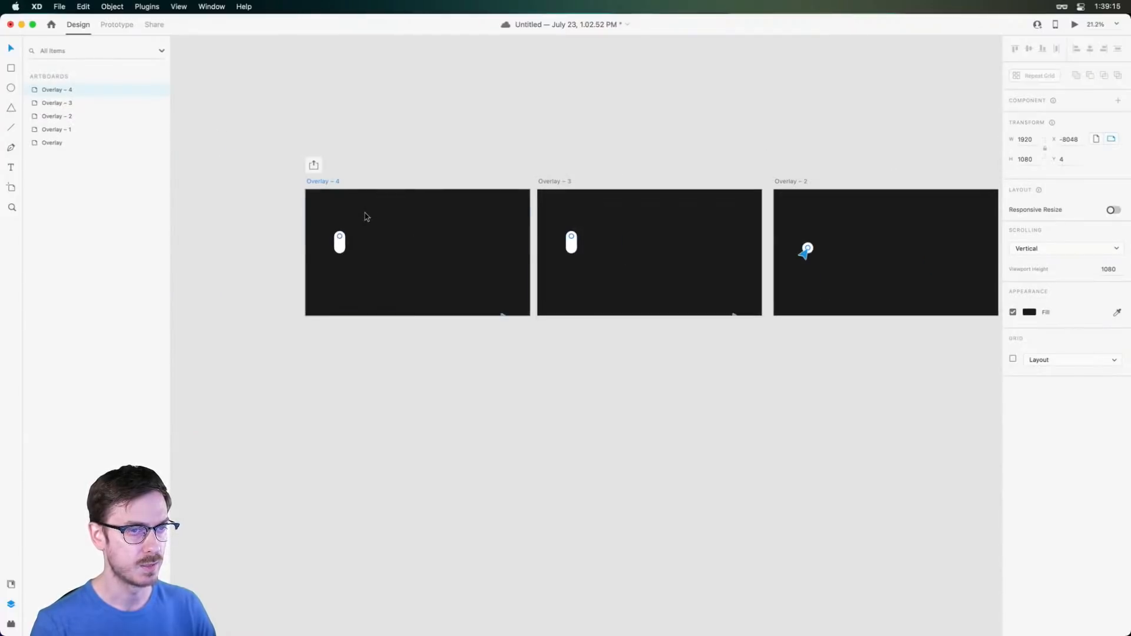
pyautogui.scroll(5, 318, 243)
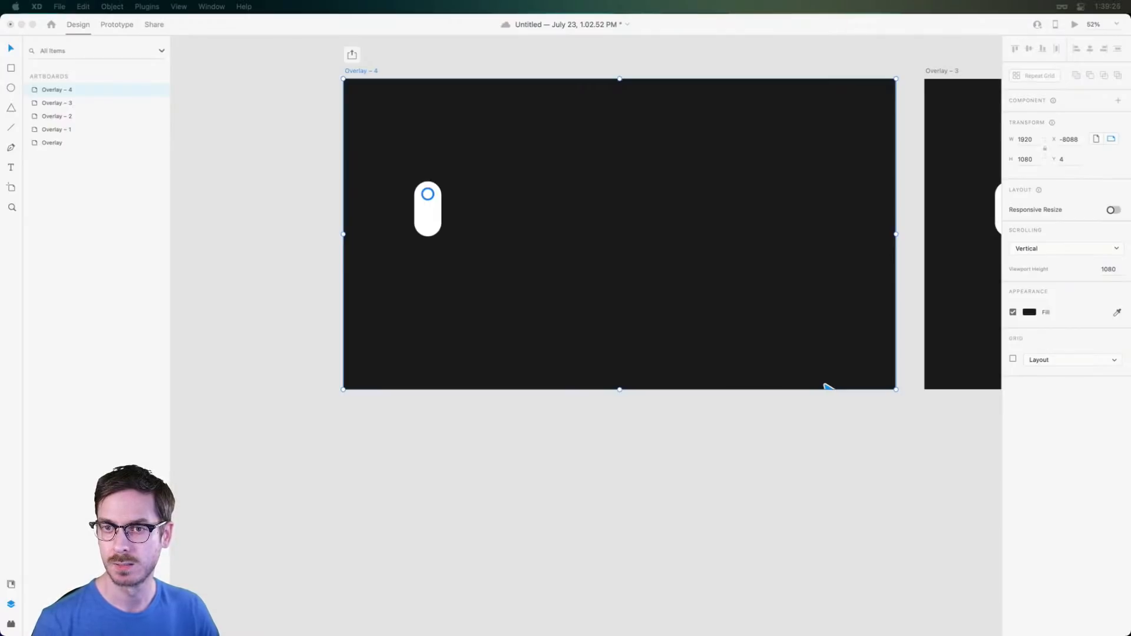
pyautogui.click(417, 210)
pyautogui.click(428, 200)
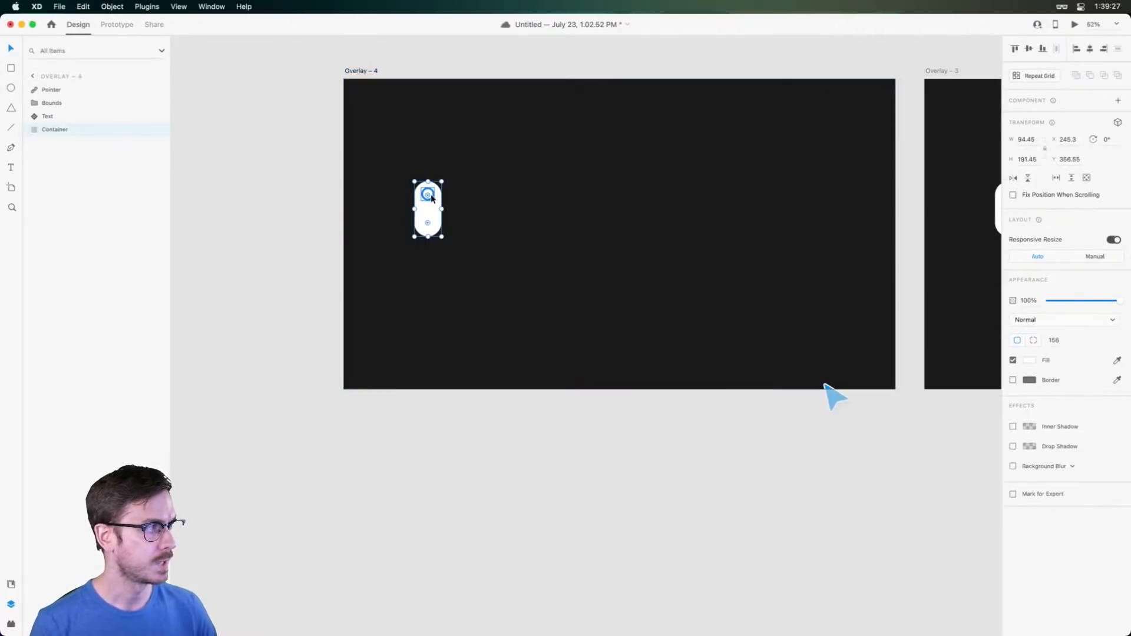
pyautogui.click(432, 199)
pyautogui.keyDown('shift'); pyautogui.click(428, 208); pyautogui.keyUp('shift')
pyautogui.moveTo(428, 207); pyautogui.dragTo(434, 348)
pyautogui.click(429, 381)
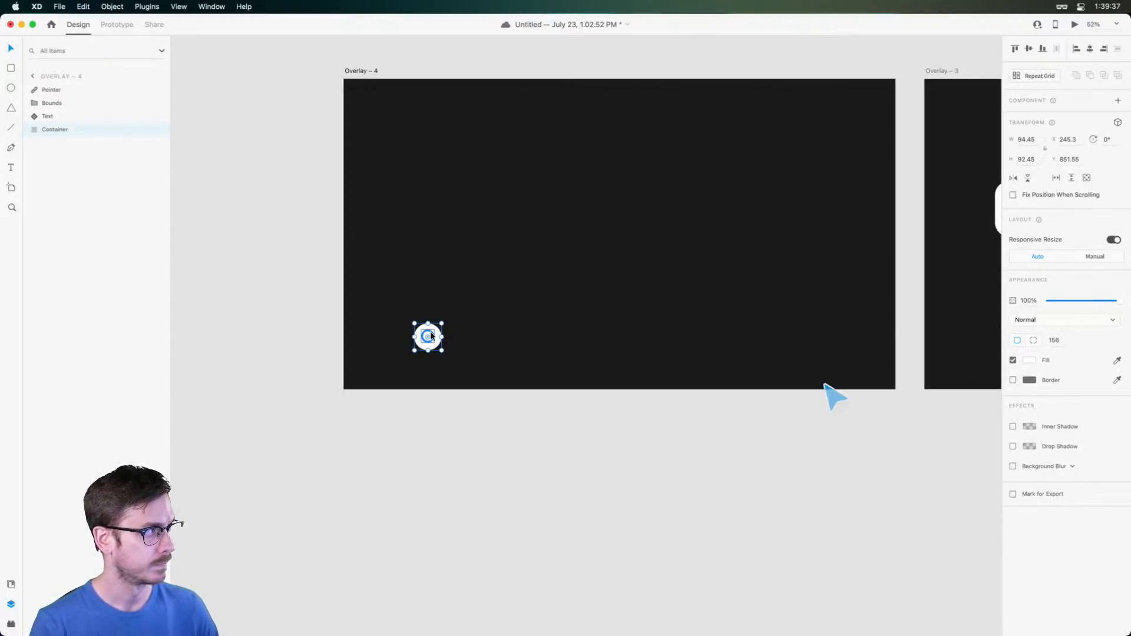
# Move the circle down so it straddles Overlay – 4's bottom edge
pyautogui.moveTo(431, 334); pyautogui.dragTo(424, 410)
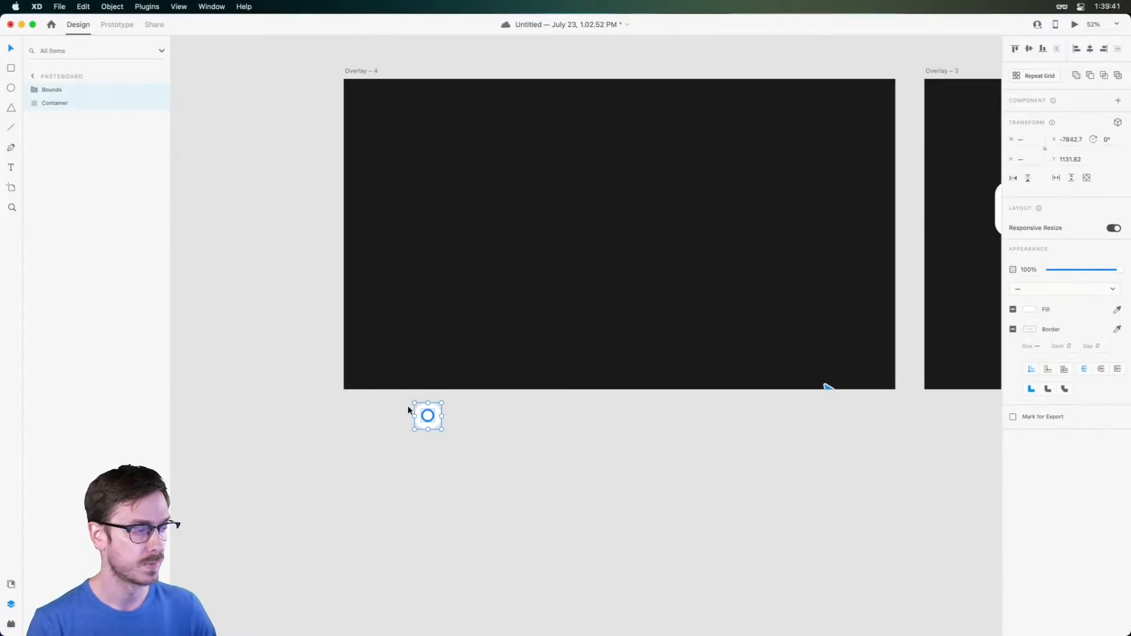
pyautogui.scroll(5, 408, 410)
pyautogui.scroll(-5, 443, 407)
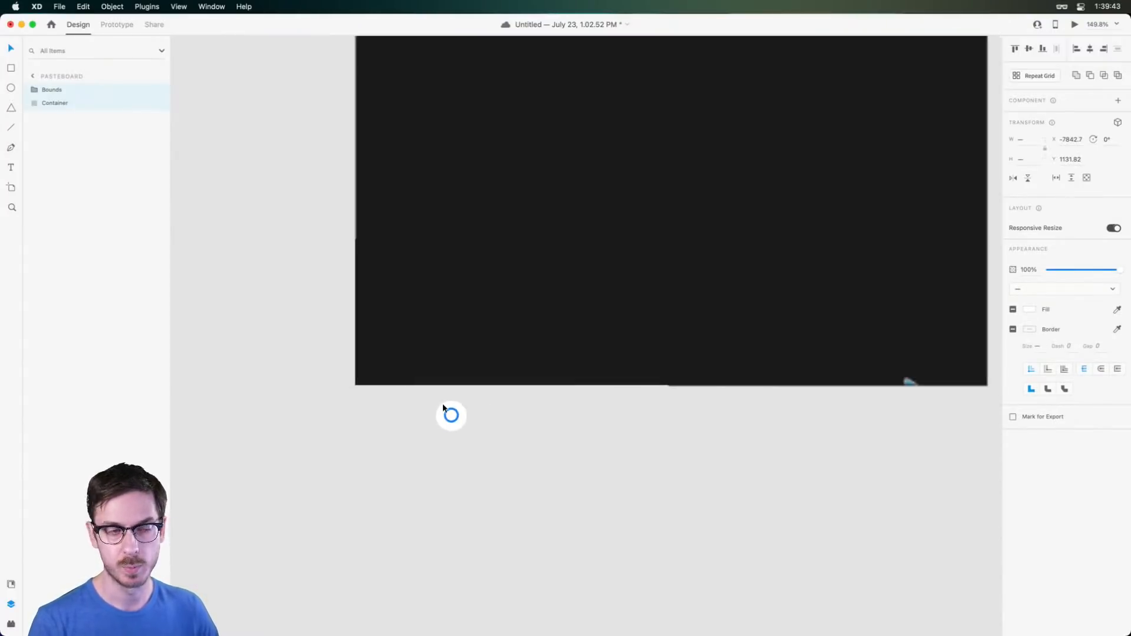
pyautogui.moveTo(459, 416); pyautogui.dragTo(458, 439)
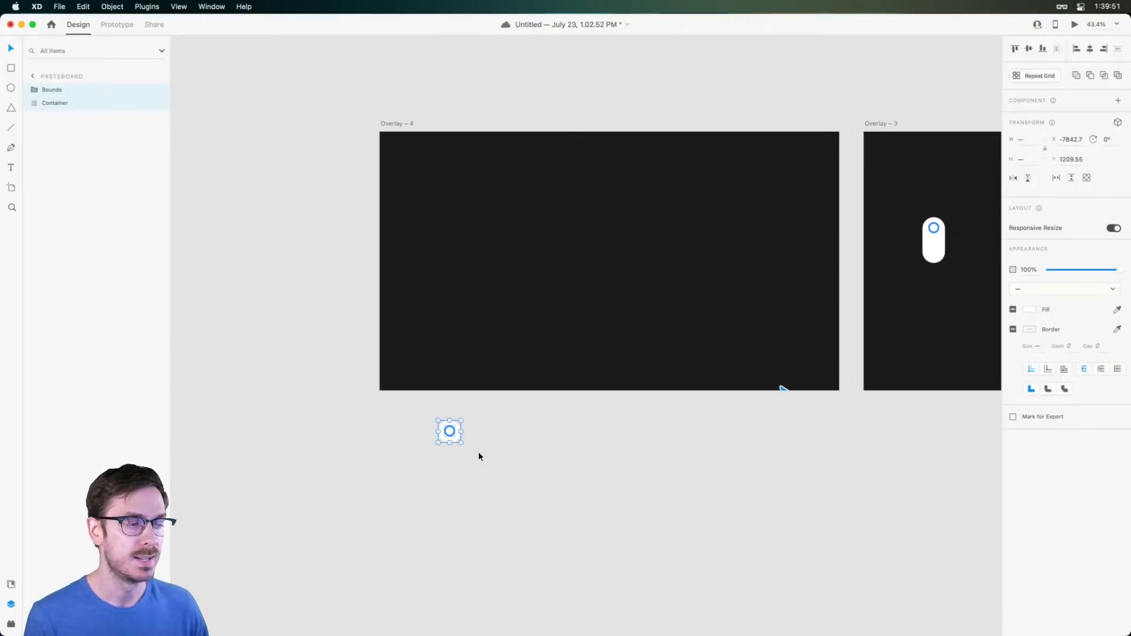
pyautogui.press('super+z')
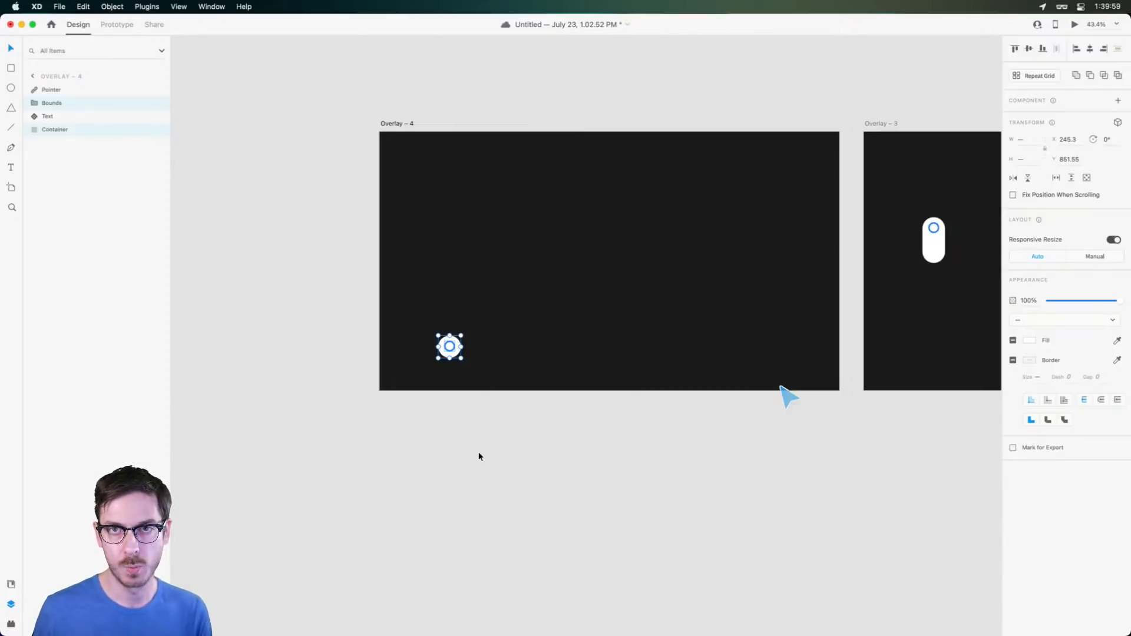
pyautogui.moveTo(451, 347); pyautogui.dragTo(450, 392)
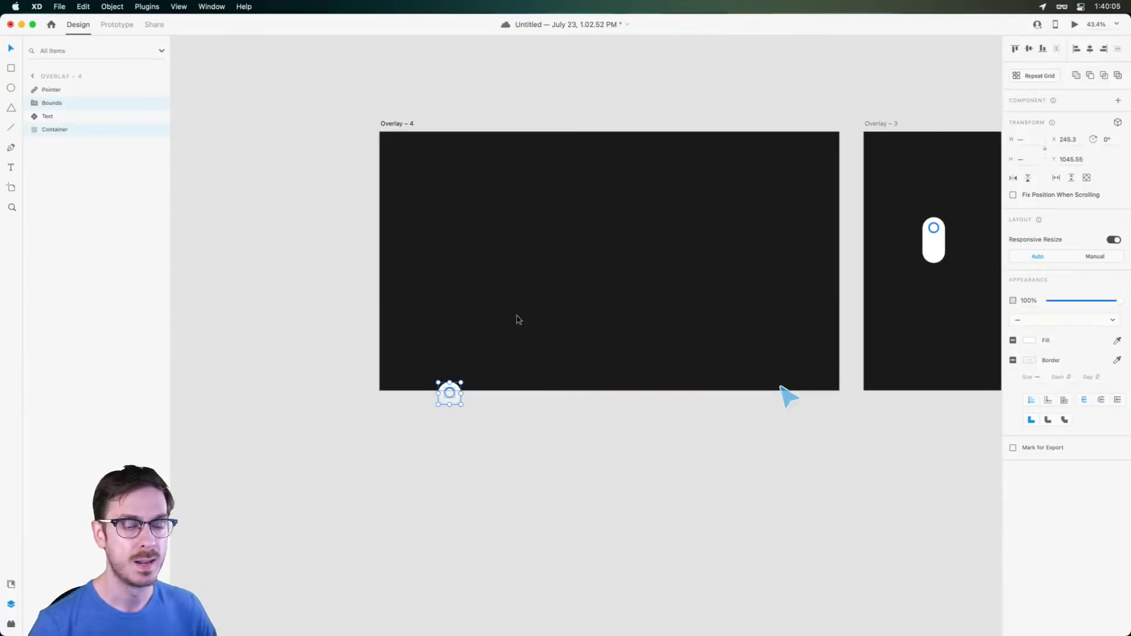
# Link Overlay – 4 to Overlay – 3 with a timed auto-animate
pyautogui.click(117, 25)
pyautogui.click(392, 124)
pyautogui.hscroll(4, 502, 154)
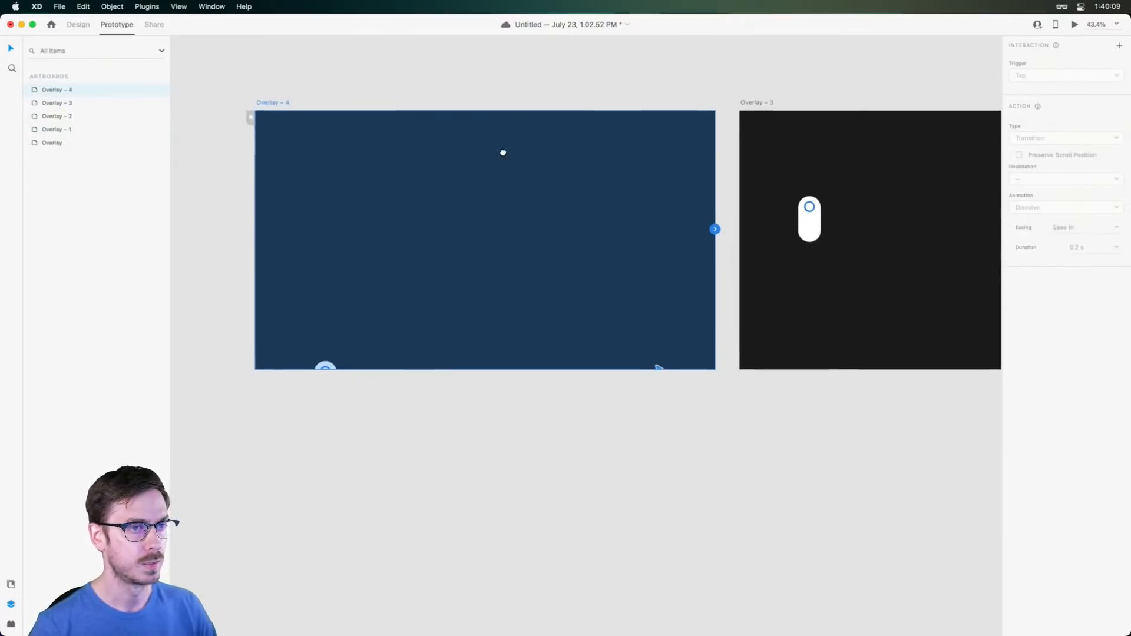
pyautogui.moveTo(717, 230); pyautogui.dragTo(805, 282)
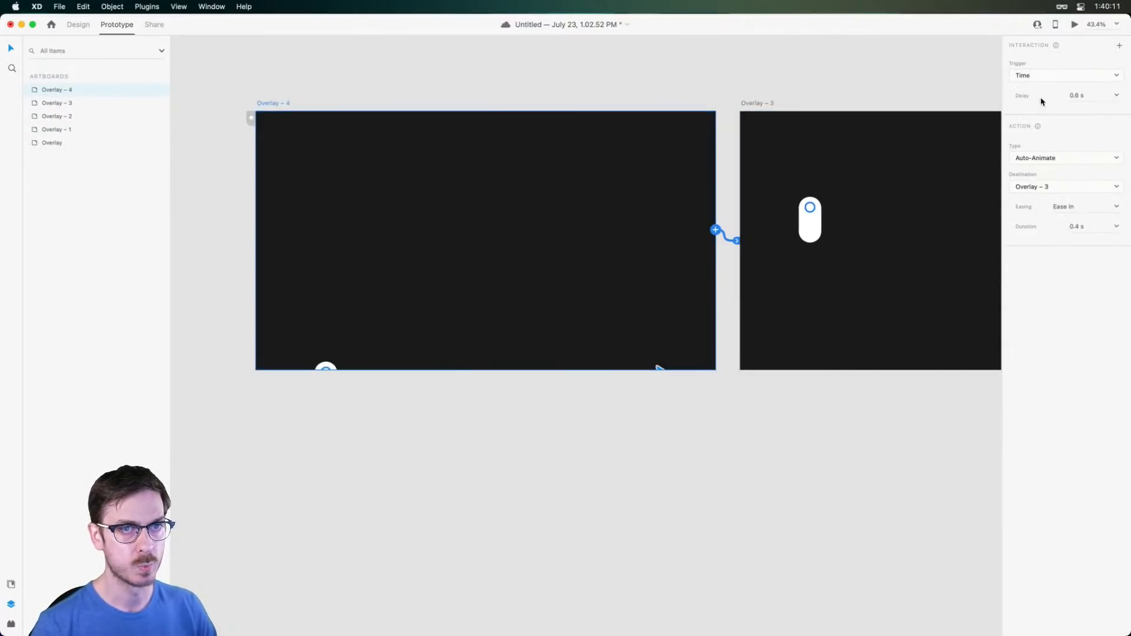
pyautogui.hscroll(-5, 578, 242)
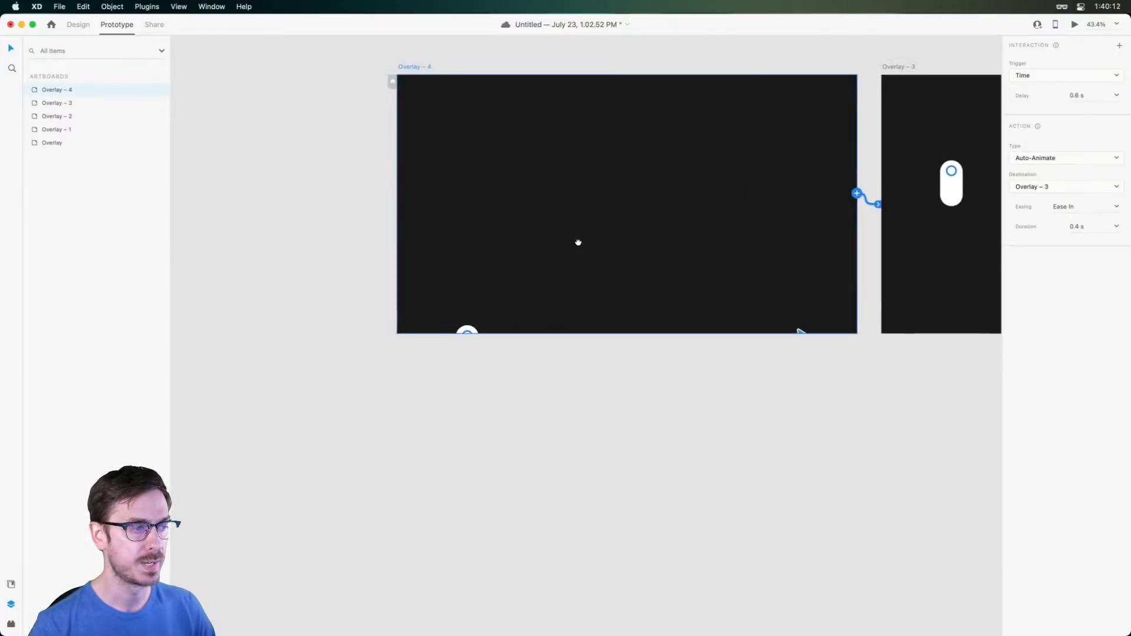
# Move the small circle just below the artboard and save the document
pyautogui.click(467, 334)
pyautogui.moveTo(468, 334); pyautogui.dragTo(465, 350)
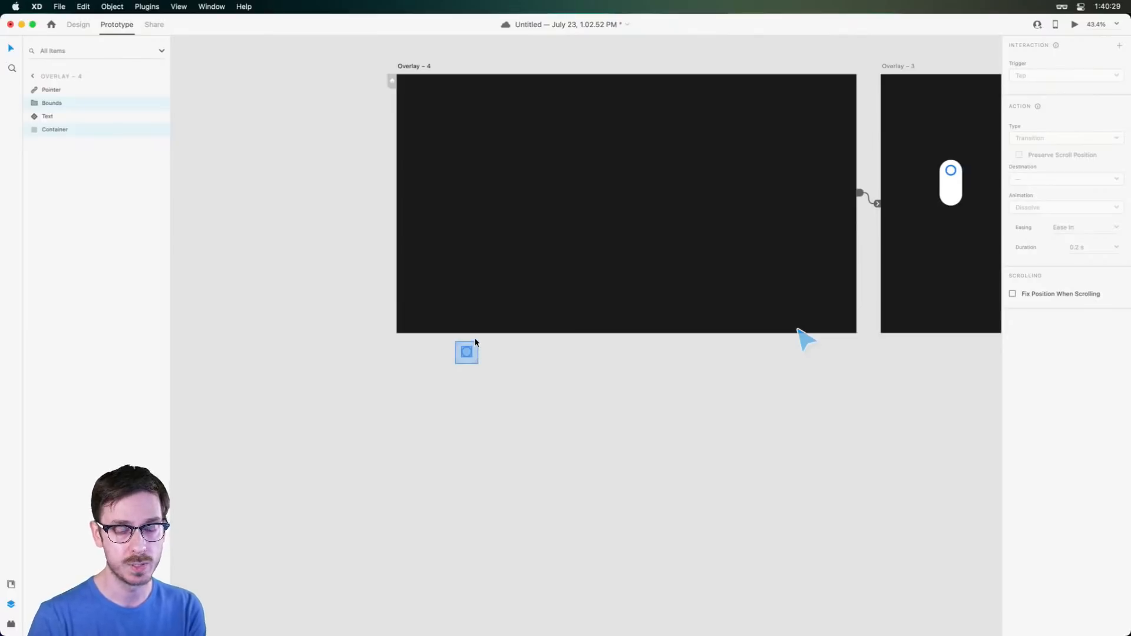
pyautogui.press('super+s')
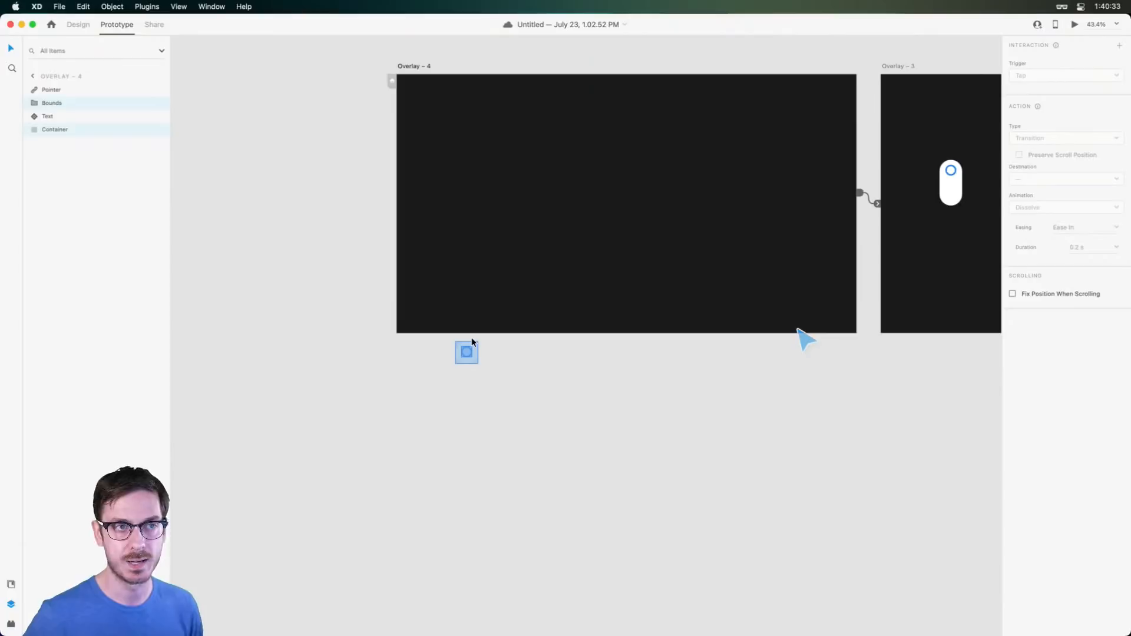
pyautogui.moveTo(584, 107); pyautogui.dragTo(697, 248)
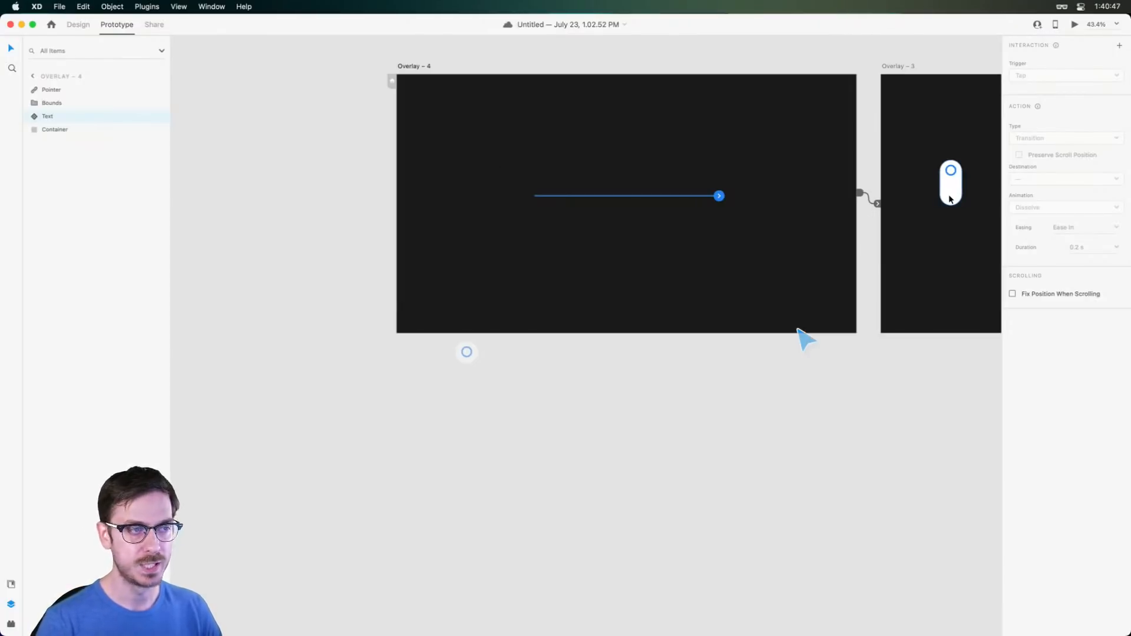
# Set Overlay – 4's transition duration to 0.6 s
pyautogui.click(412, 66)
pyautogui.hscroll(4, 882, 133)
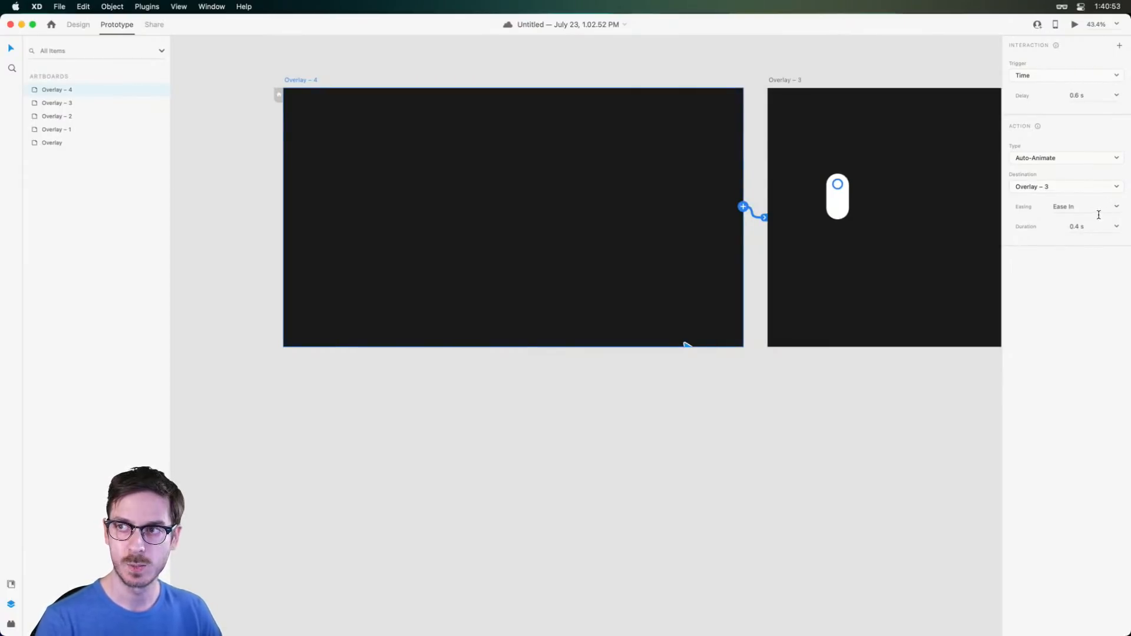
pyautogui.click(1116, 227)
pyautogui.click(1089, 258)
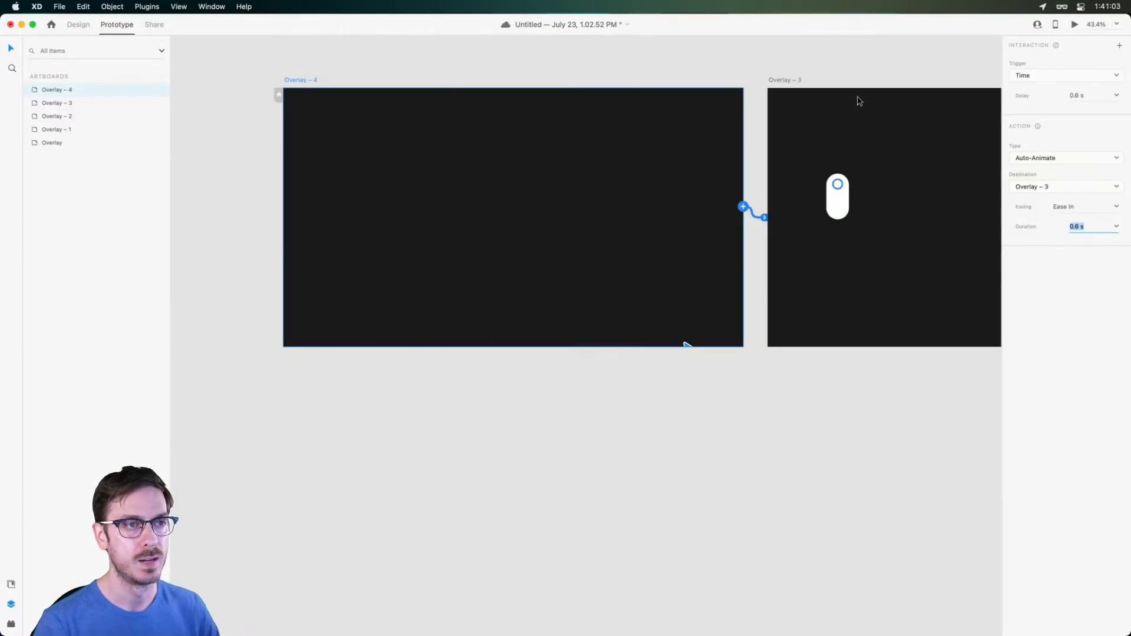
# Point Overlay – 3's timed link at Overlay – 2 with a 0 s delay
pyautogui.hscroll(5, 788, 118)
pyautogui.click(541, 80)
pyautogui.hscroll(1, 656, 126)
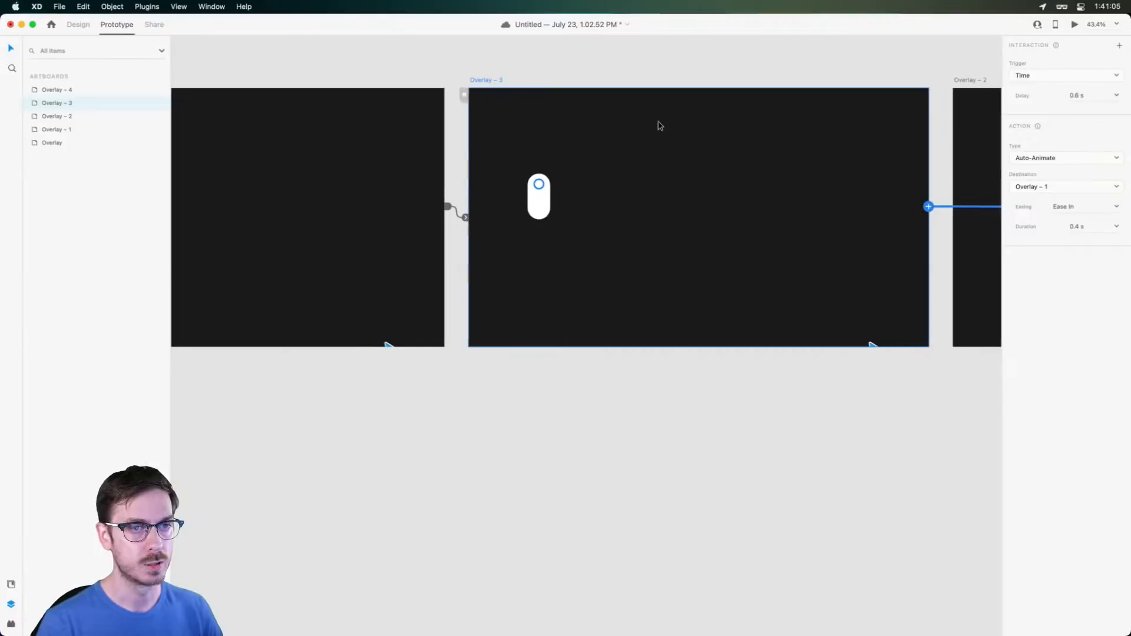
pyautogui.hscroll(8, 765, 177)
pyautogui.moveTo(697, 212); pyautogui.dragTo(664, 240)
pyautogui.hscroll(-8, 663, 231)
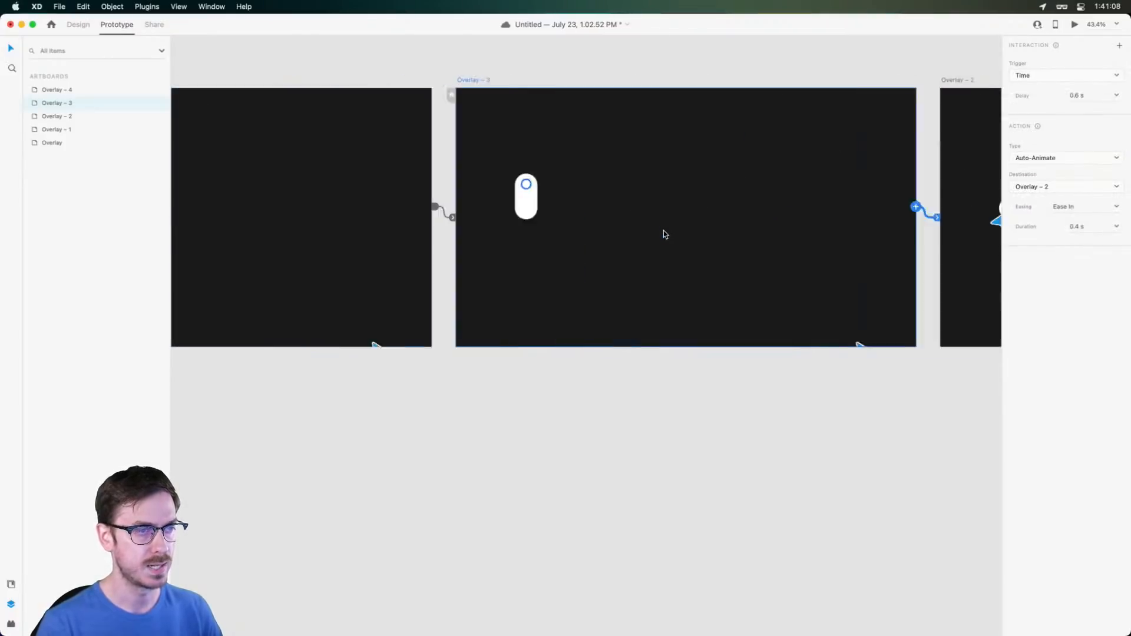
pyautogui.click(1088, 96)
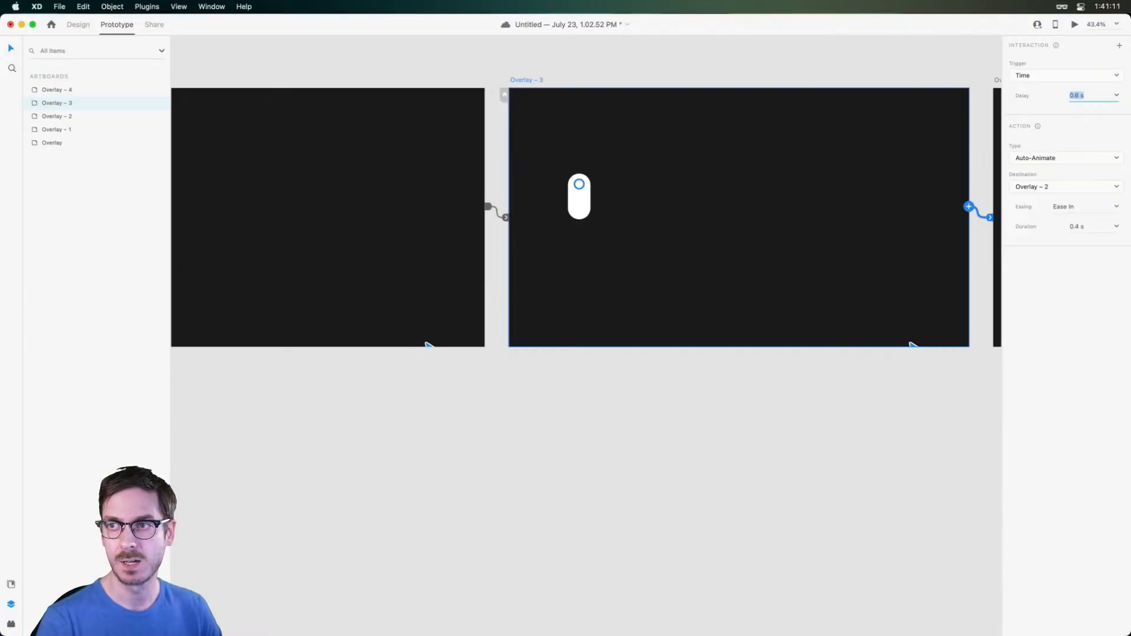
pyautogui.write('00')
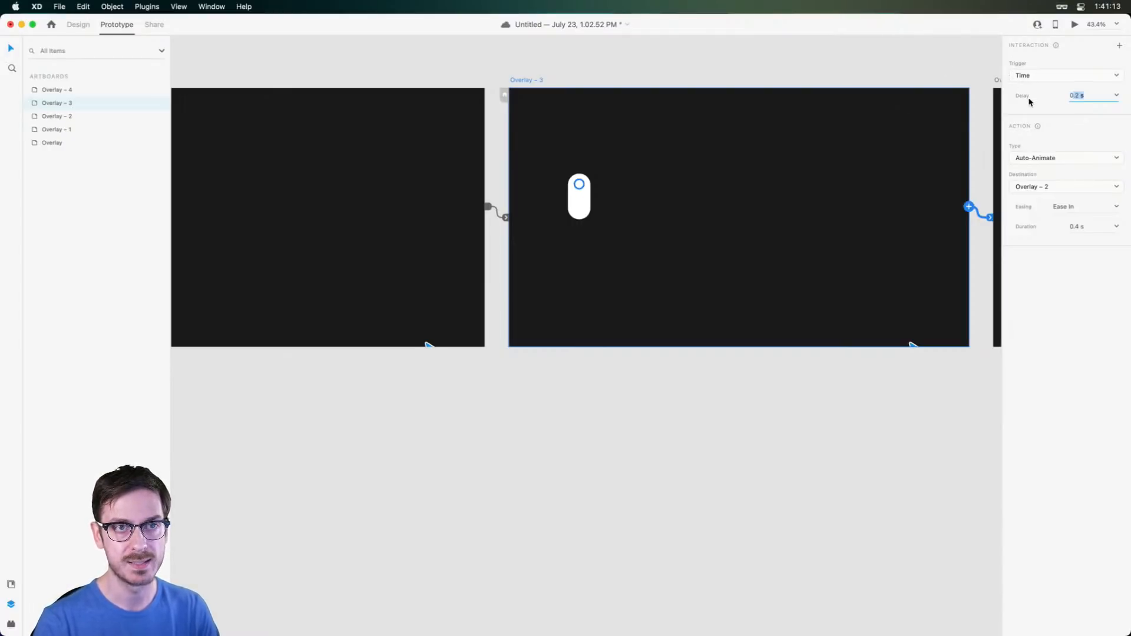
pyautogui.press('Return')
# Change that transition's easing from Ease In to Ease Out
pyautogui.hscroll(3, 914, 151)
pyautogui.scroll(1, 689, 191)
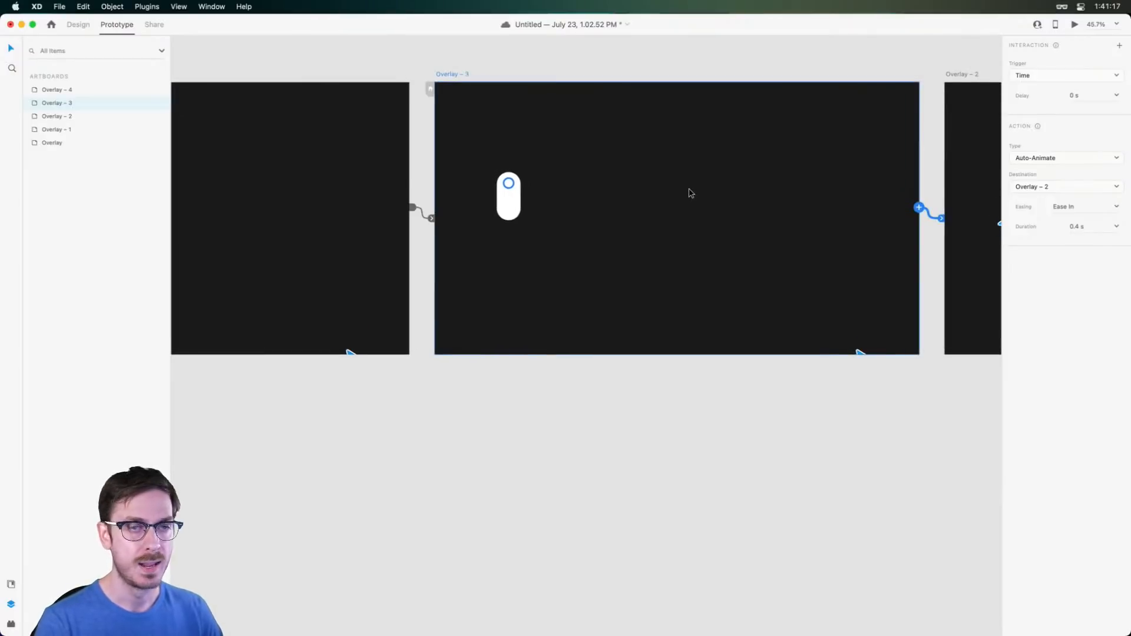
pyautogui.hscroll(2, 950, 177)
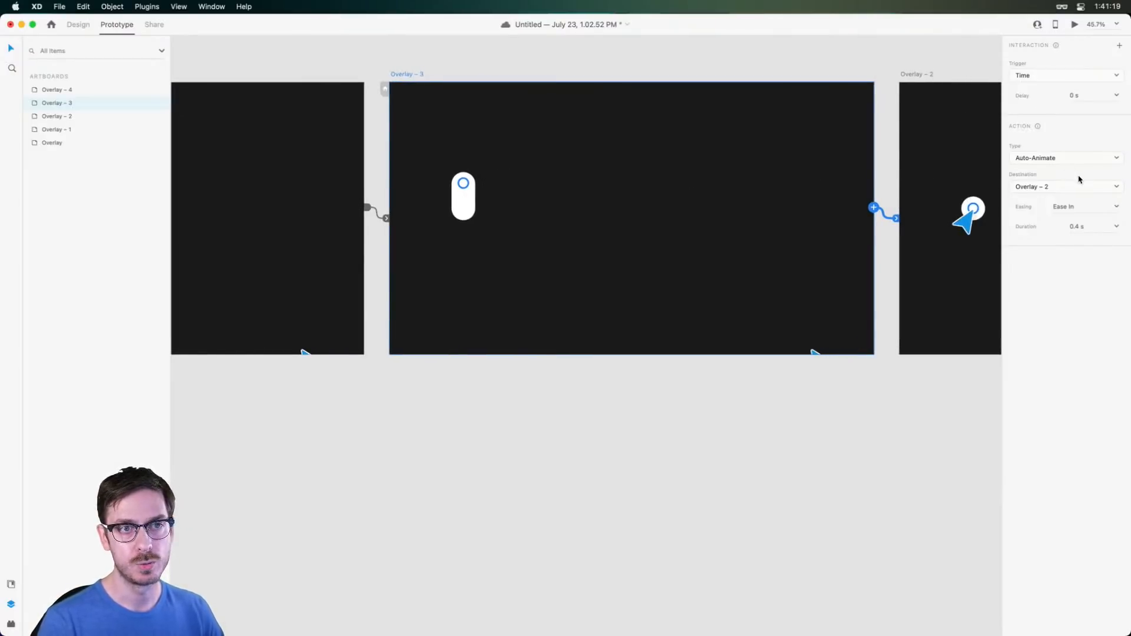
pyautogui.click(1118, 206)
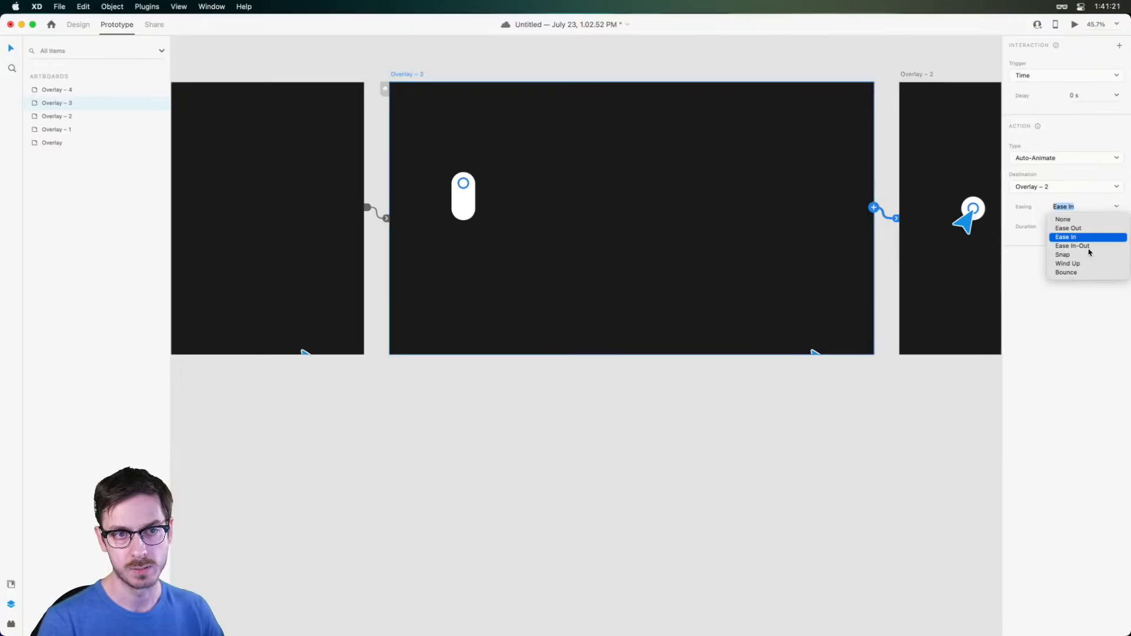
pyautogui.click(1082, 229)
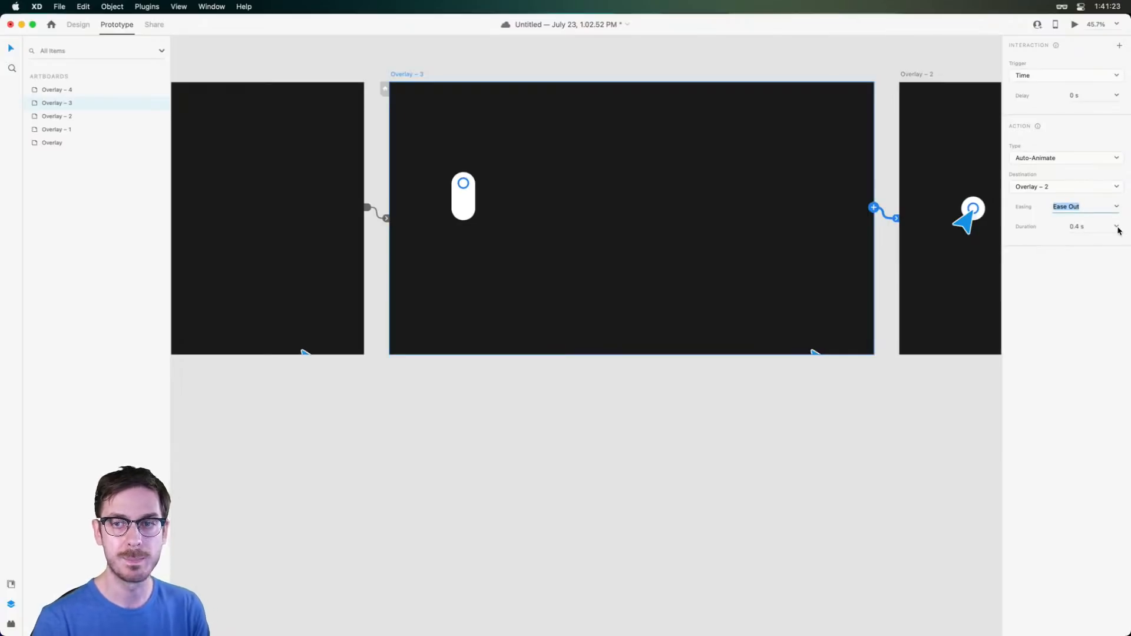
pyautogui.hscroll(-1, 833, 250)
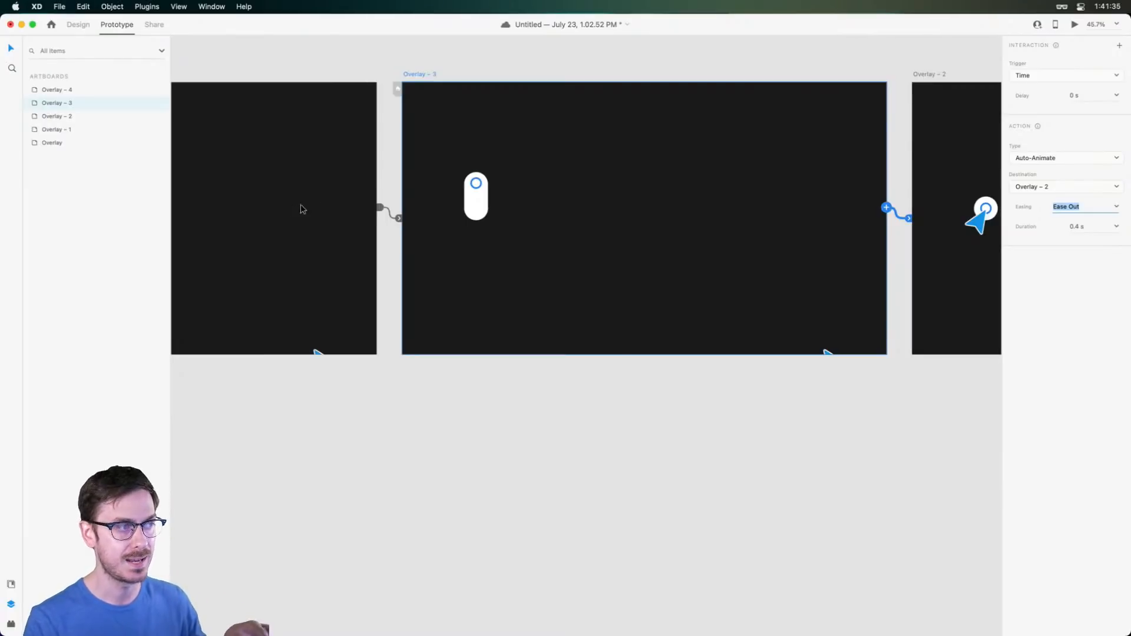
pyautogui.hscroll(-5, 309, 212)
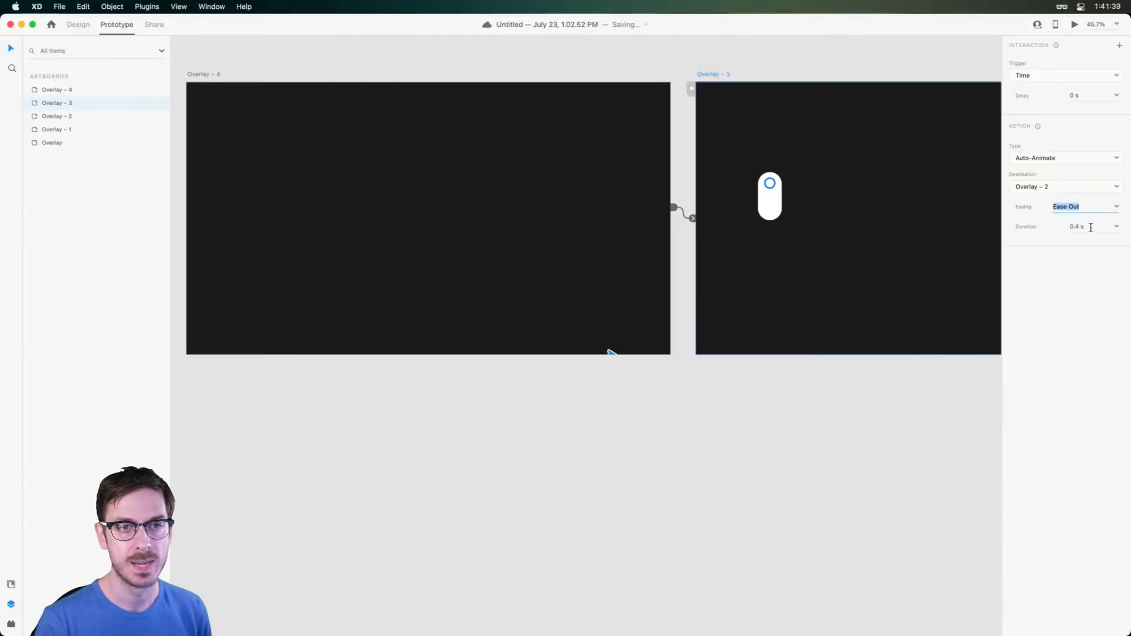
pyautogui.click(1063, 230)
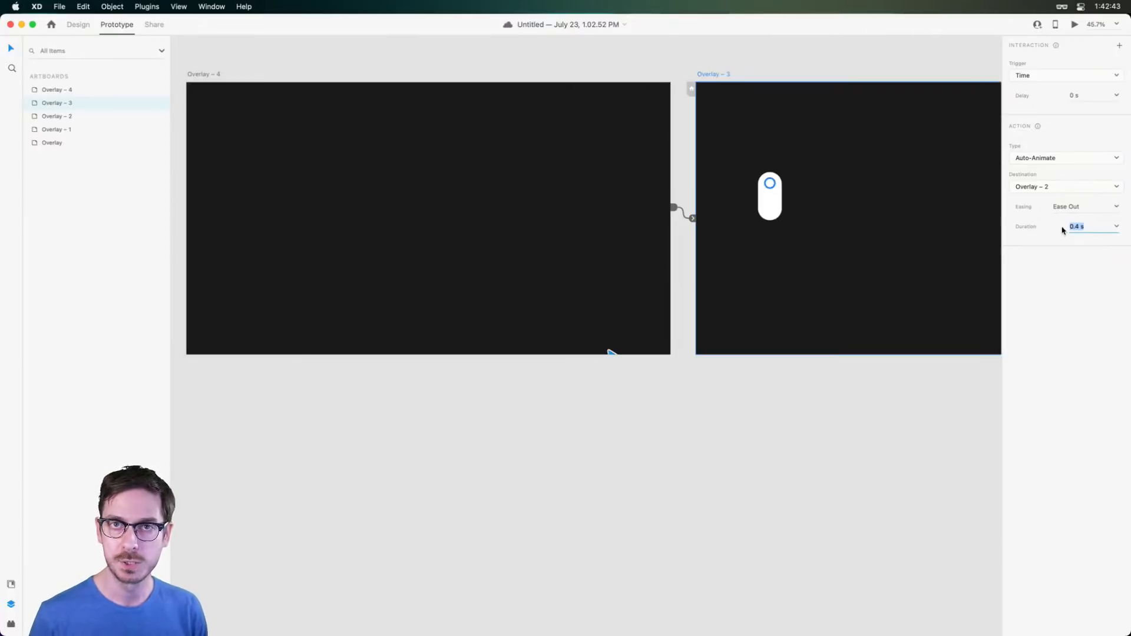
# Set Overlay – 4's transition easing to Ease In-Out
pyautogui.scroll(5, 870, 253)
pyautogui.hscroll(-6, 766, 171)
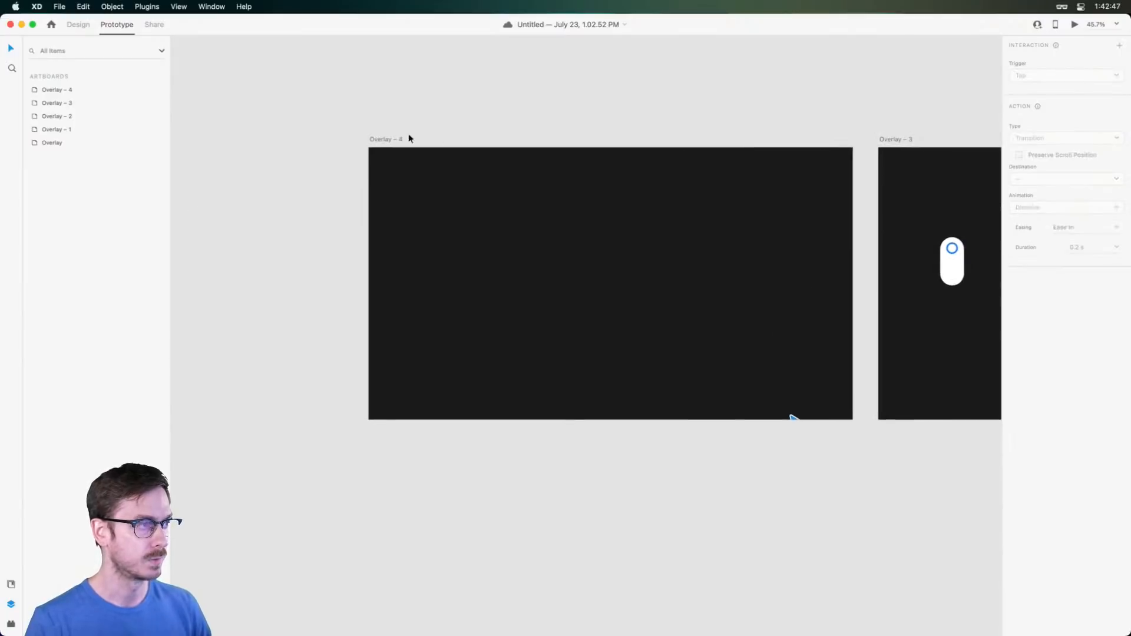
pyautogui.click(374, 139)
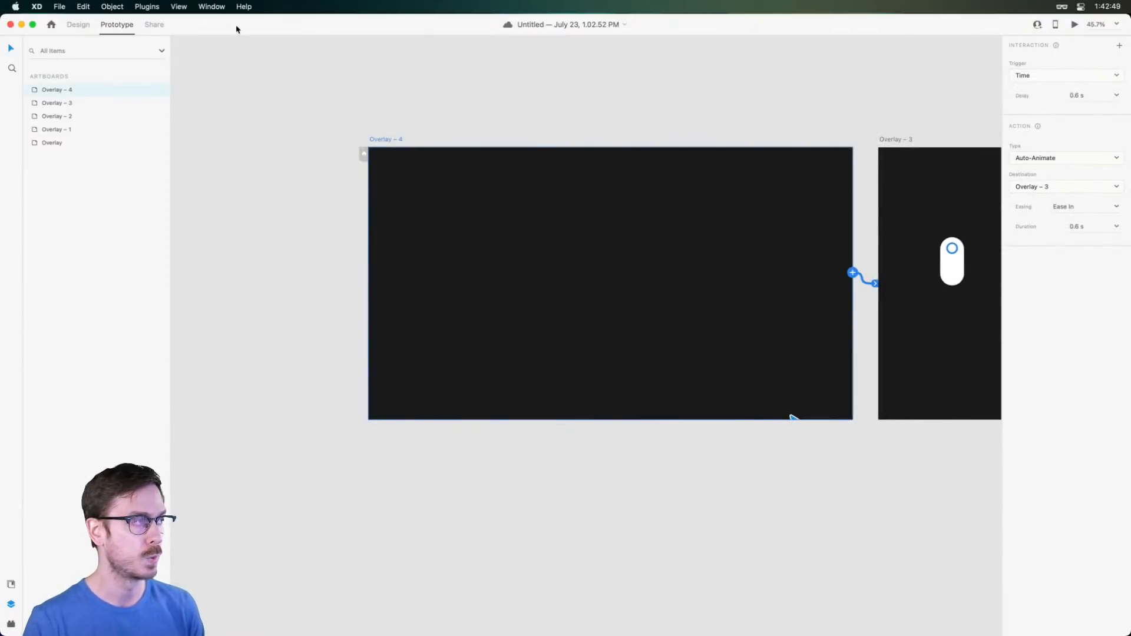
pyautogui.click(76, 25)
pyautogui.scroll(5, 496, 257)
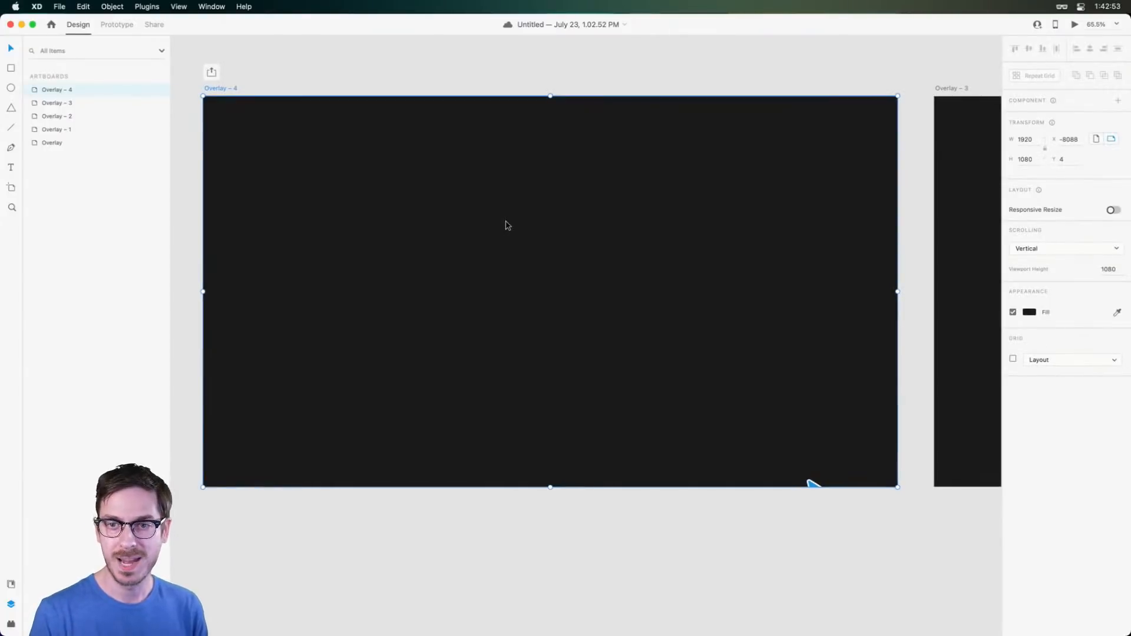
pyautogui.click(131, 24)
pyautogui.click(1115, 207)
pyautogui.click(1091, 247)
# Set Overlay – 3's transition easing to Ease In-Out as well
pyautogui.hscroll(5, 868, 171)
pyautogui.click(642, 88)
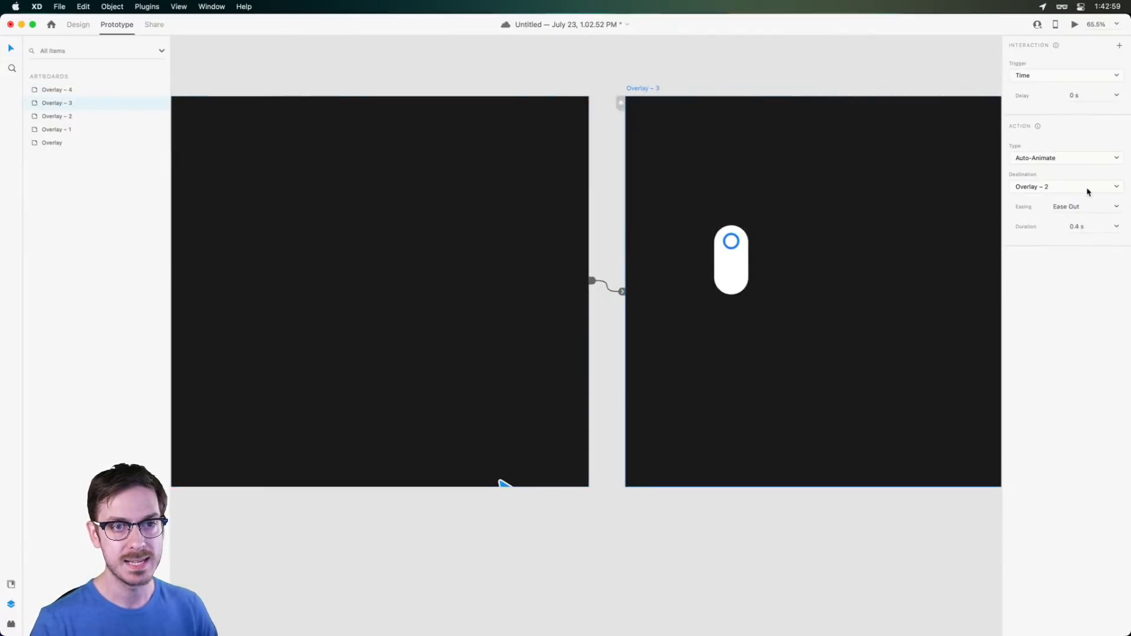
pyautogui.click(1115, 206)
pyautogui.click(1093, 246)
pyautogui.hscroll(-4, 589, 236)
pyautogui.click(588, 236)
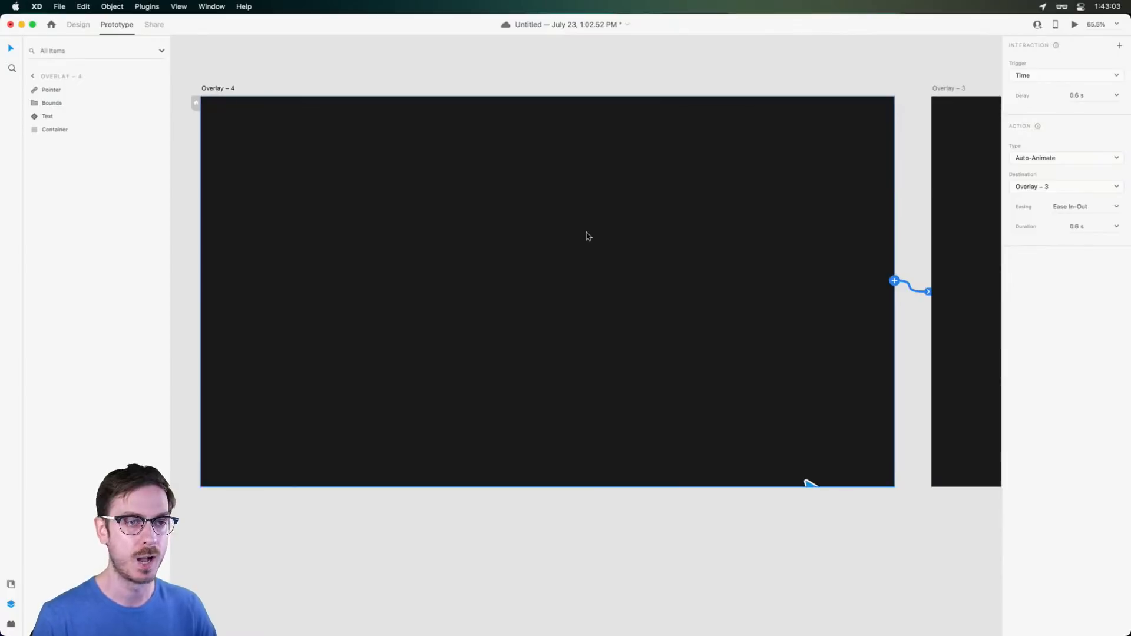
pyautogui.press('super+Return')
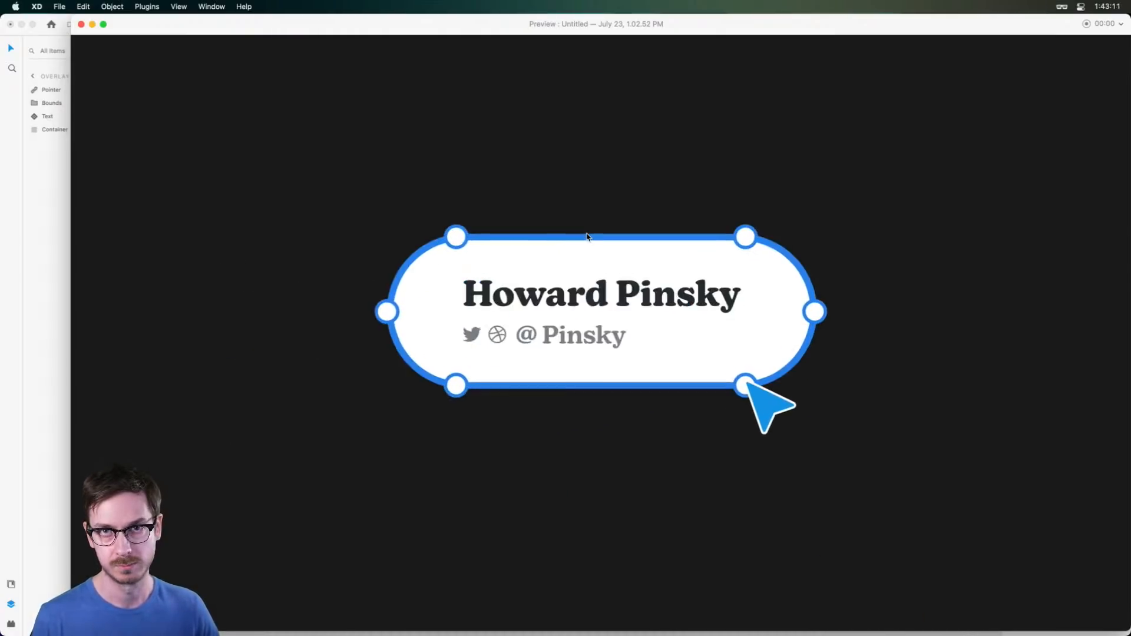
pyautogui.press('super+w')
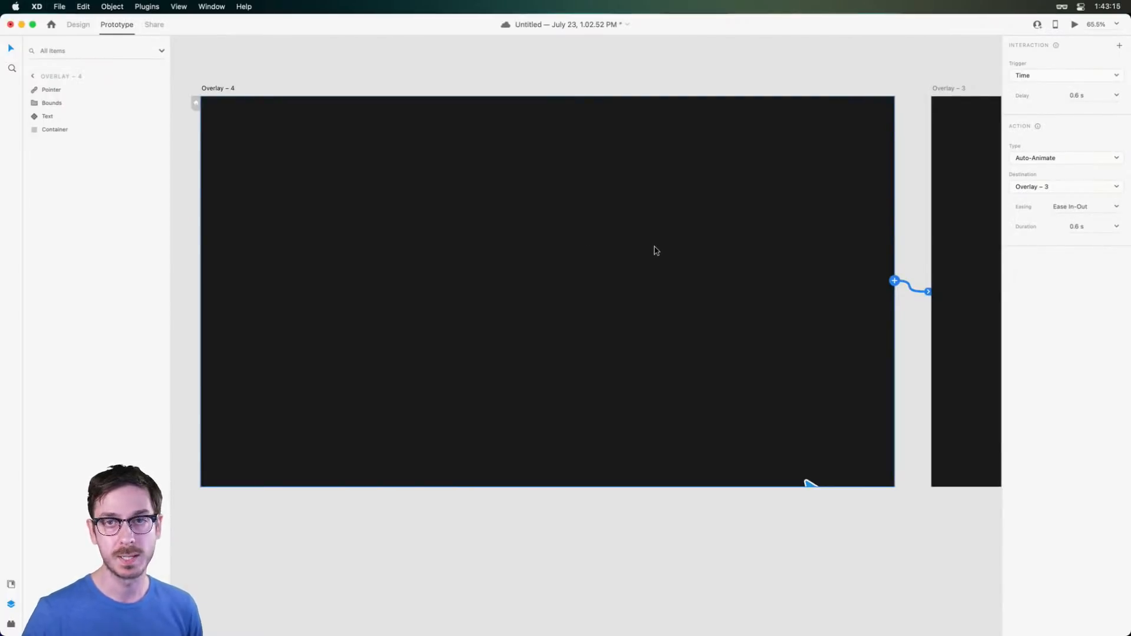
# Save the document and set Overlay – 4's transition easing to Ease In
pyautogui.press('super+s')
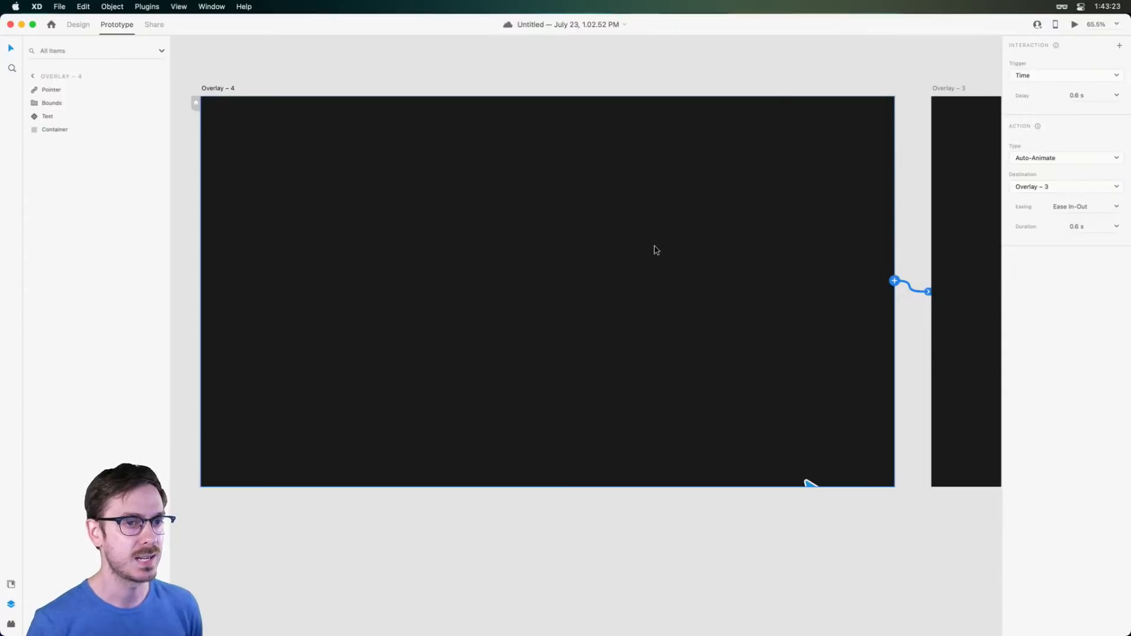
pyautogui.click(222, 89)
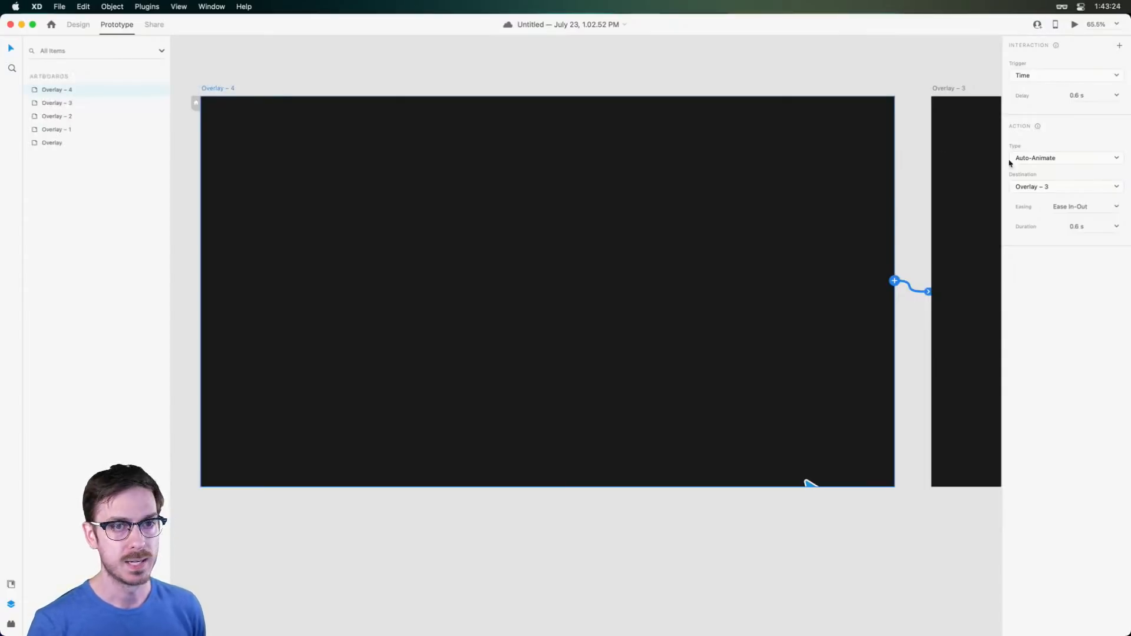
pyautogui.click(1117, 207)
pyautogui.click(1087, 243)
# Set Overlay – 3's transition easing to Ease Out
pyautogui.click(949, 88)
pyautogui.hscroll(10, 808, 132)
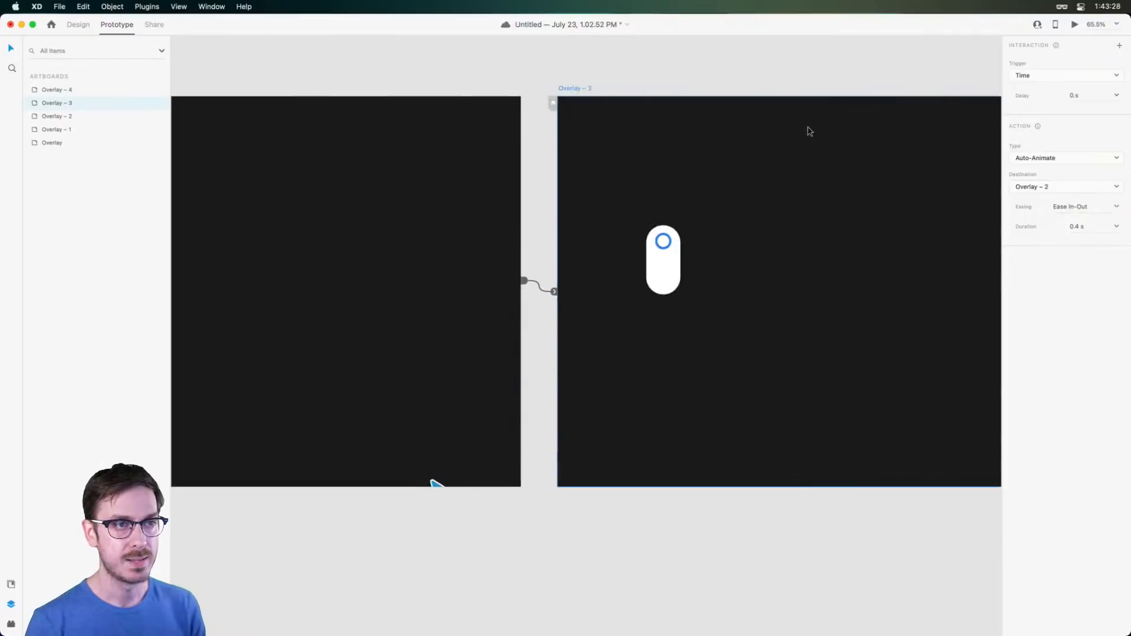
pyautogui.click(1118, 208)
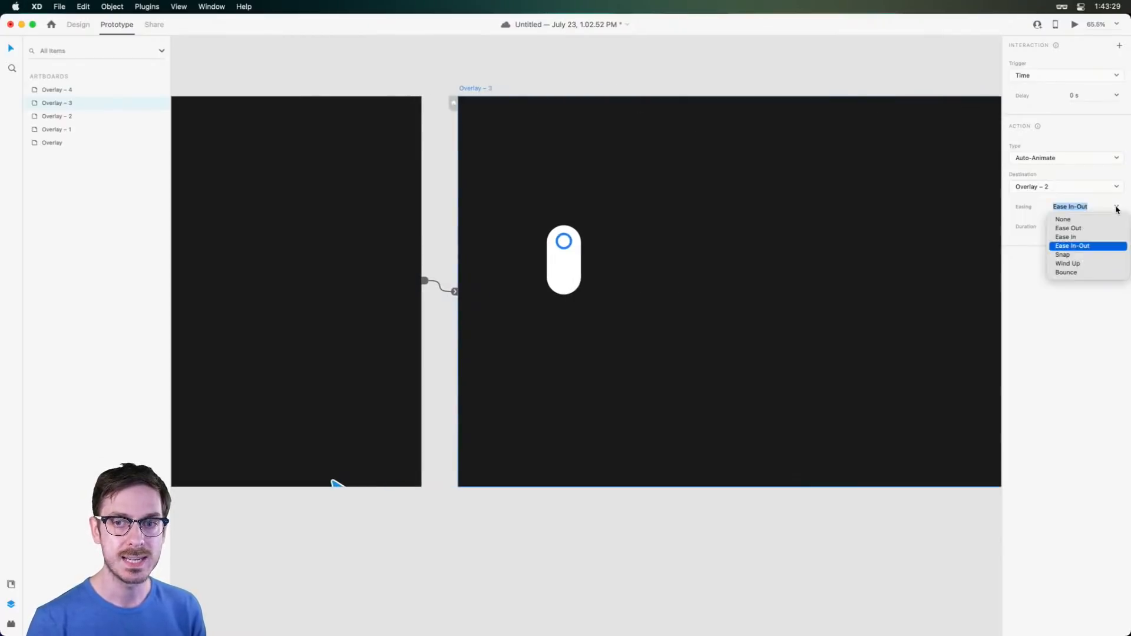
pyautogui.click(1075, 229)
pyautogui.hscroll(-10, 593, 232)
# Set Overlay – 2's transition delay to 0 s
pyautogui.click(532, 218)
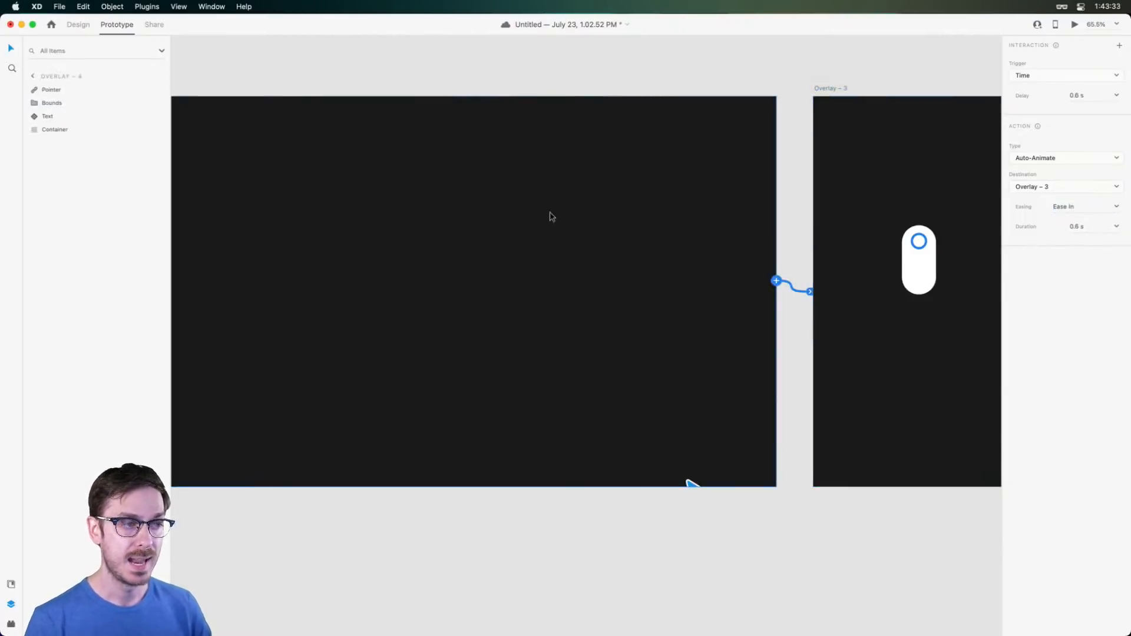
pyautogui.hscroll(12, 619, 218)
pyautogui.click(712, 87)
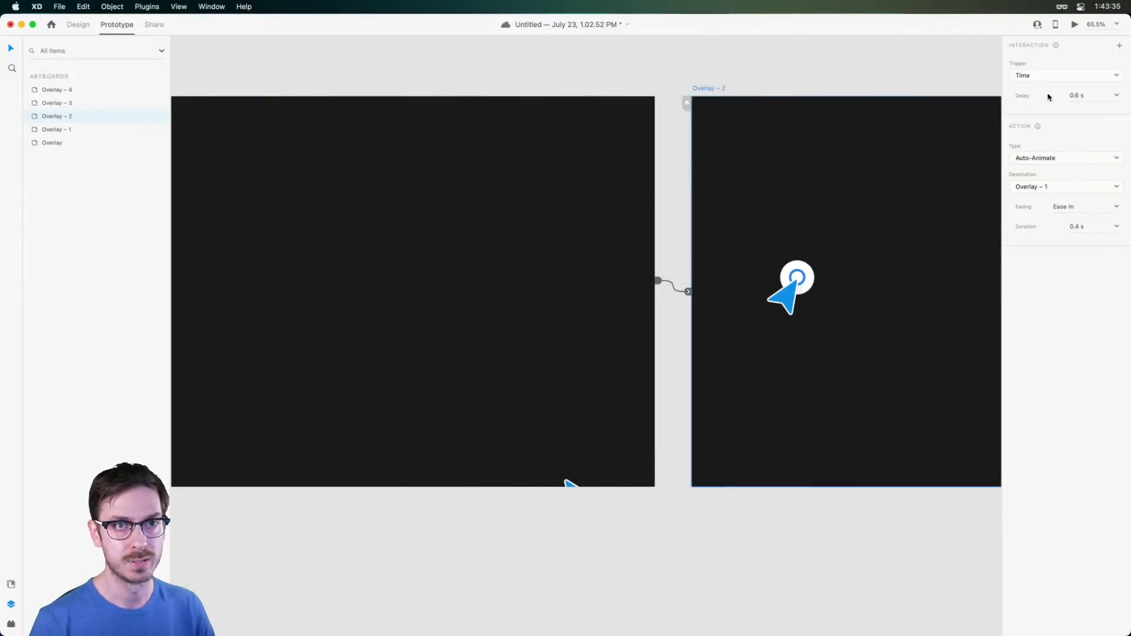
pyautogui.click(1018, 98)
pyautogui.write('0')
pyautogui.press('Return')
pyautogui.hscroll(-10, 754, 135)
# Reselect Overlay – 4 and preview the prototype animation again
pyautogui.click(343, 88)
pyautogui.hscroll(-10, 448, 100)
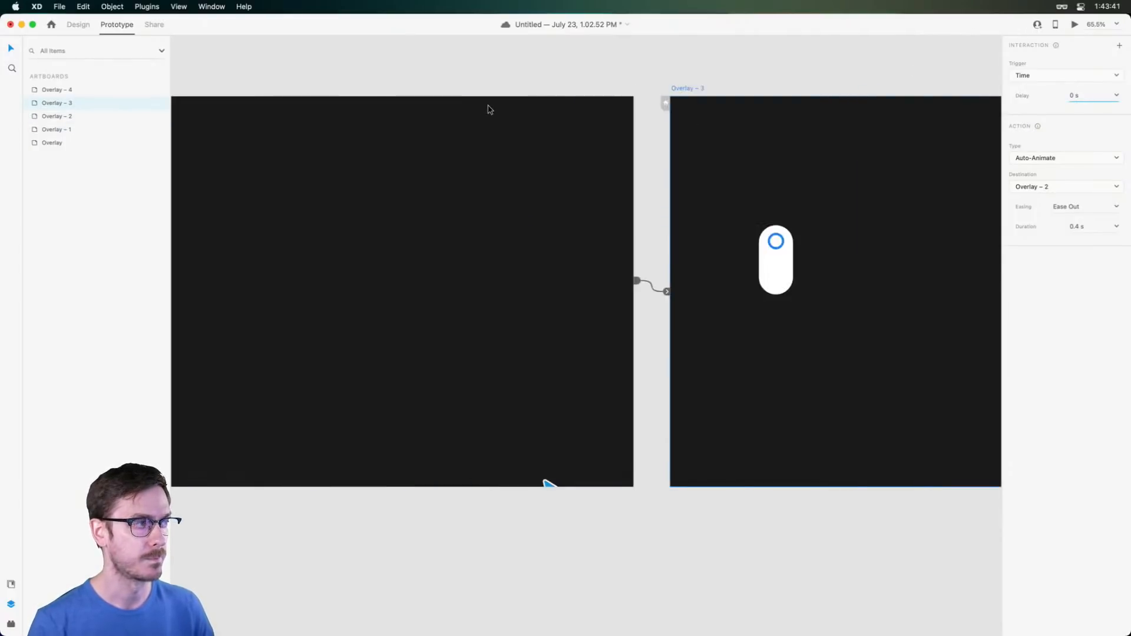
pyautogui.click(719, 171)
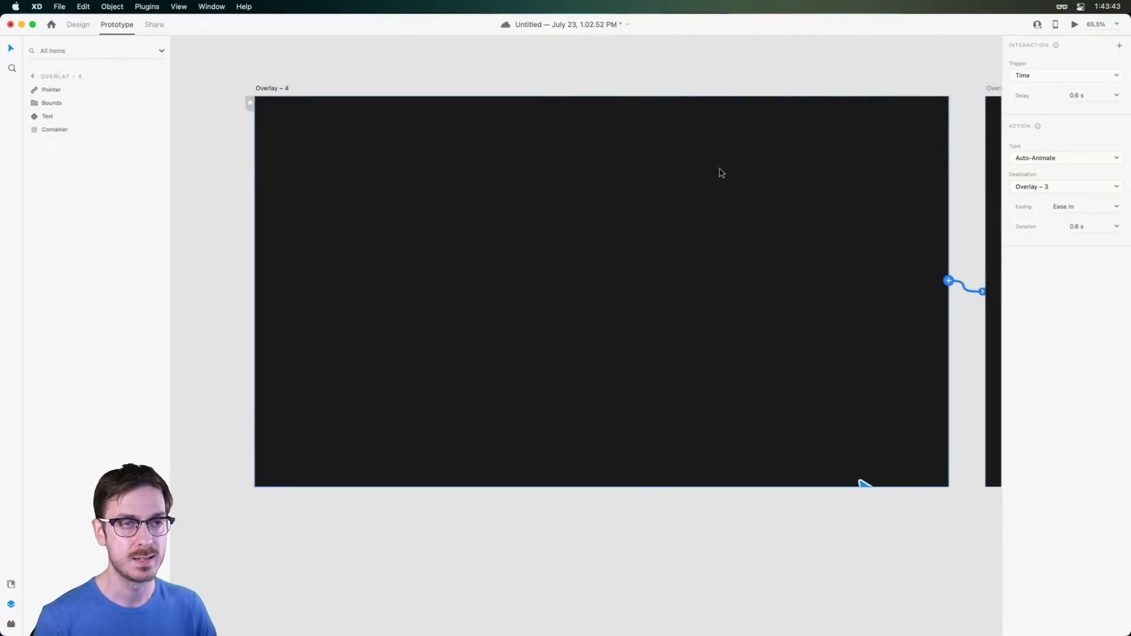
pyautogui.press('super+Return')
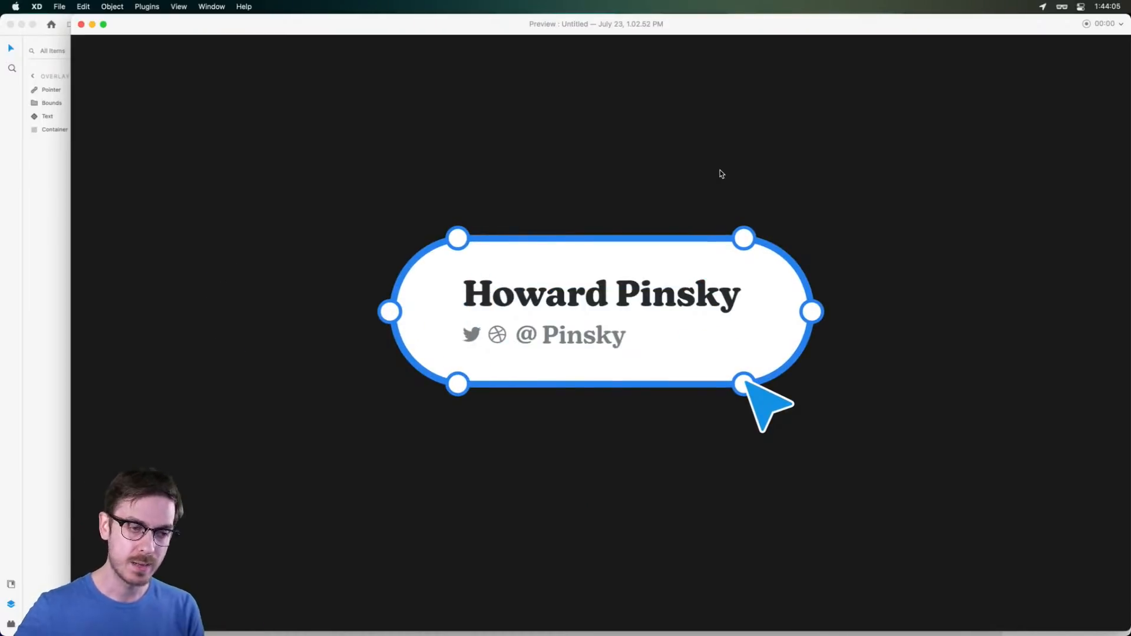
# Close the animation preview and return to Design mode
pyautogui.press('super+w')
pyautogui.scroll(-5, 776, 213)
pyautogui.hscroll(7, 771, 211)
pyautogui.click(79, 24)
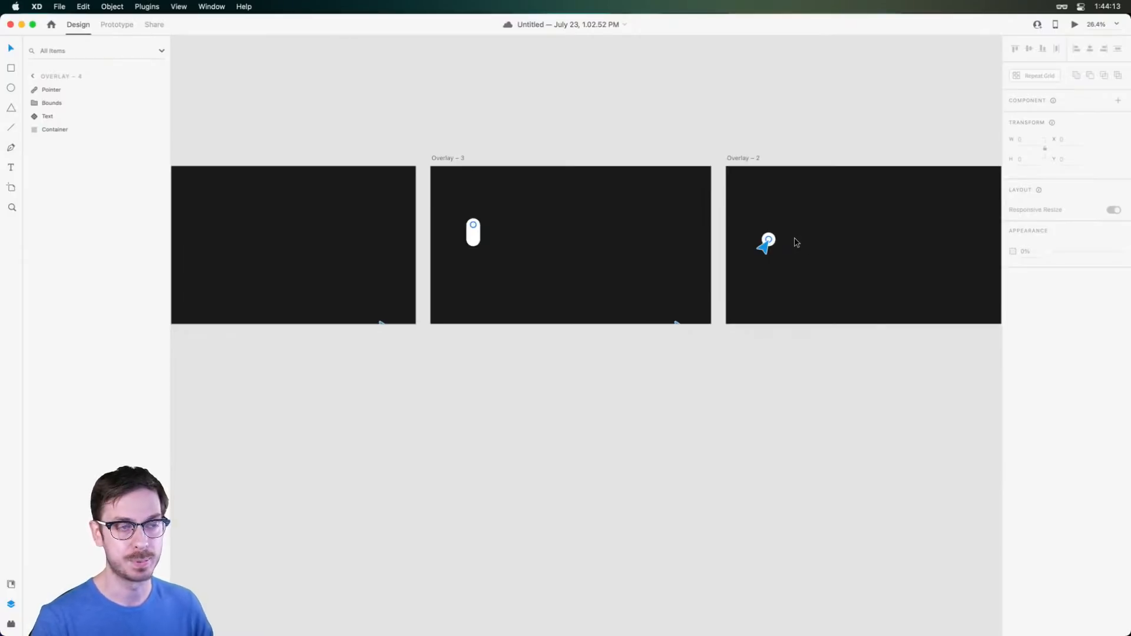
# Bring the artboard row into view and Option-drag the Overlay artboard below Overlay – 4 as Overlay – 5
pyautogui.scroll(-5, 796, 241)
pyautogui.click(896, 336)
pyautogui.moveTo(910, 340); pyautogui.dragTo(706, 316)
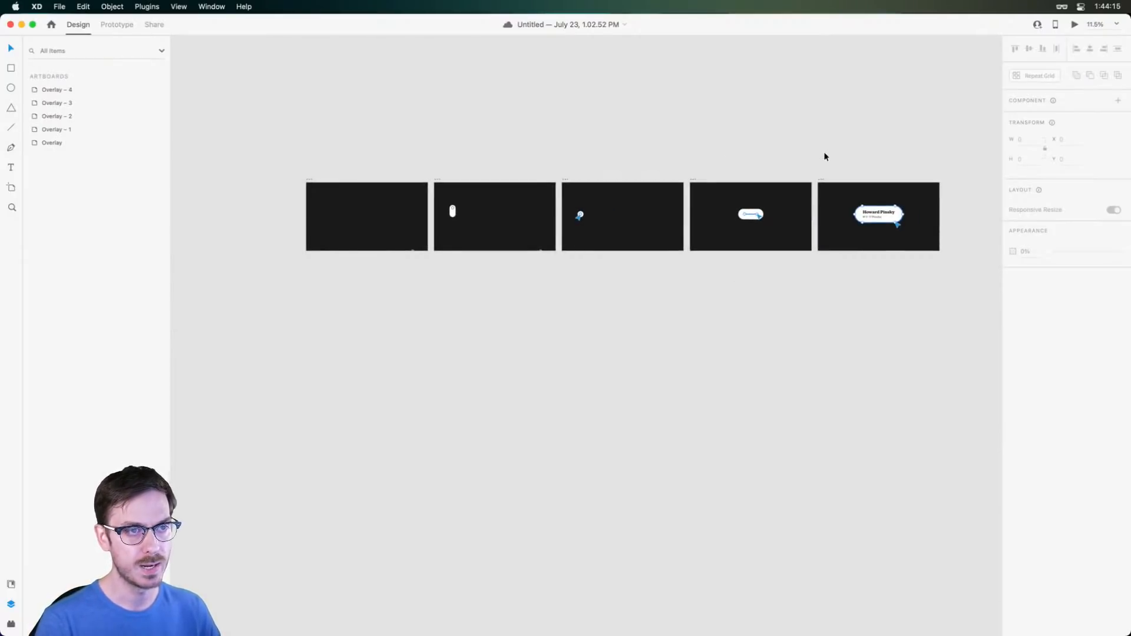
pyautogui.scroll(5, 919, 183)
pyautogui.scroll(-3, 797, 190)
pyautogui.moveTo(646, 348); pyautogui.dragTo(816, 312)
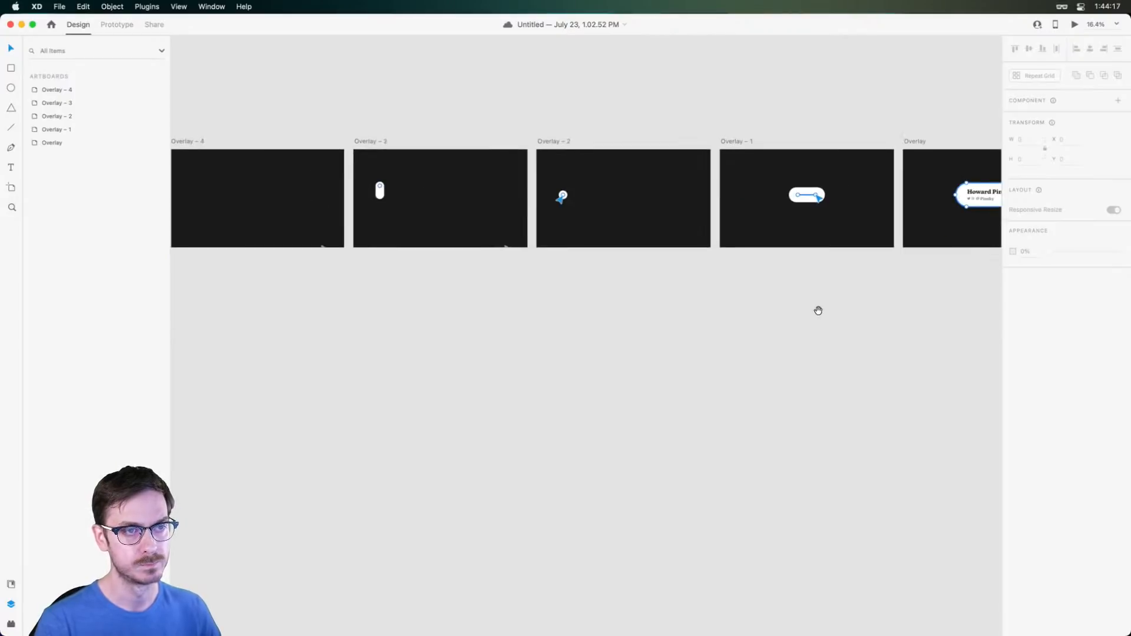
pyautogui.moveTo(918, 141); pyautogui.dragTo(497, 261)
pyautogui.scroll(3, 527, 339)
pyautogui.scroll(5, 527, 339)
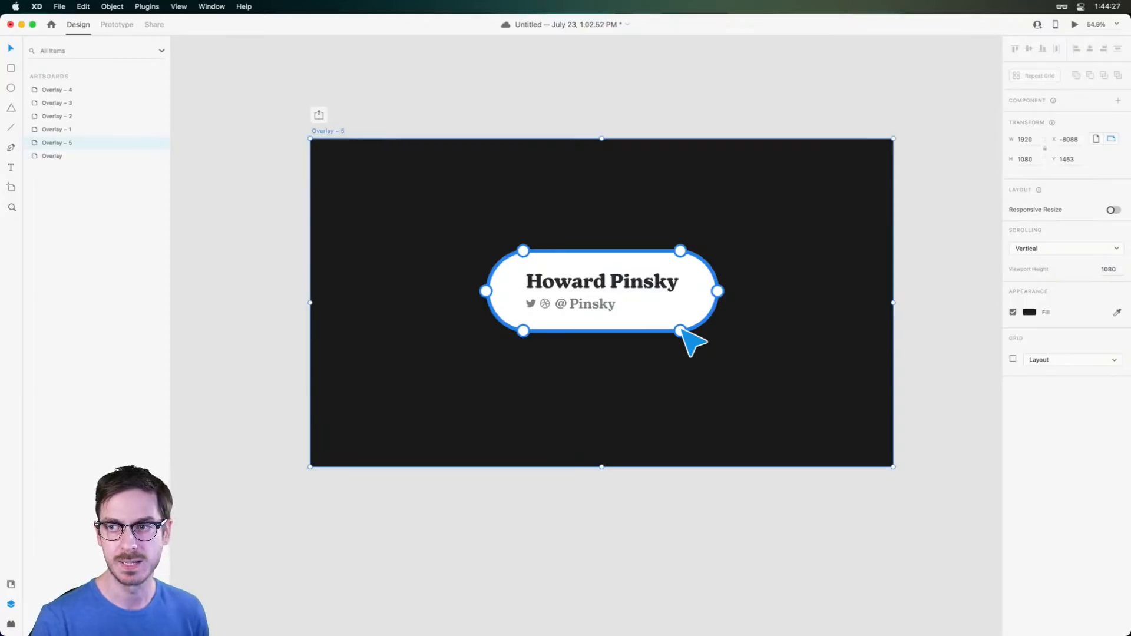
# Squash the badge's white container into a thin bar 76 high
pyautogui.click(621, 331)
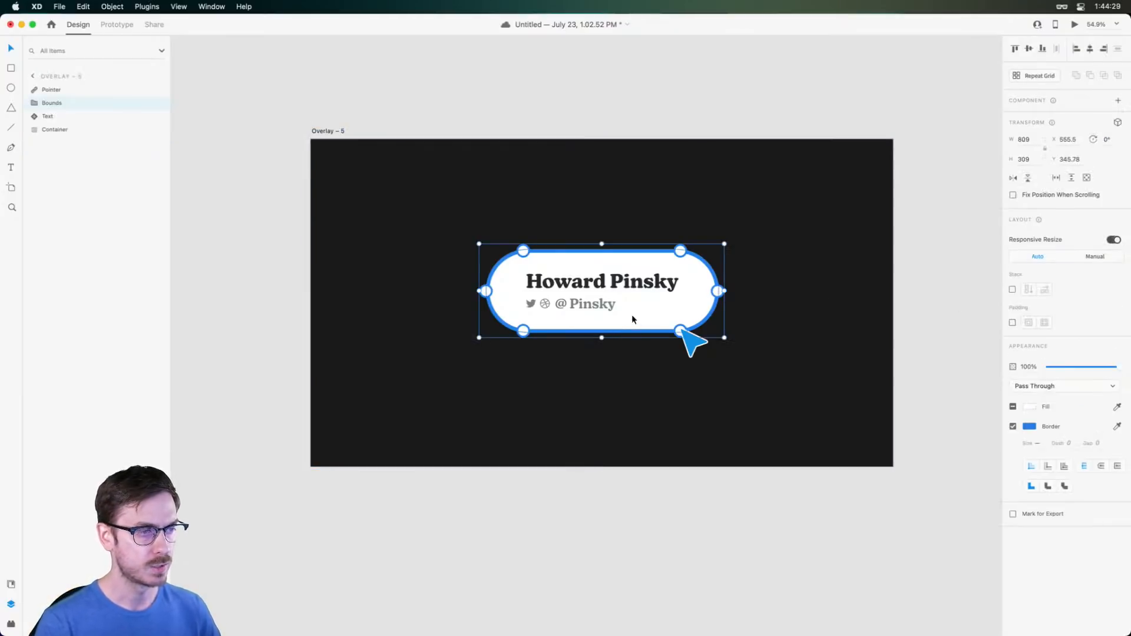
pyautogui.scroll(5, 624, 310)
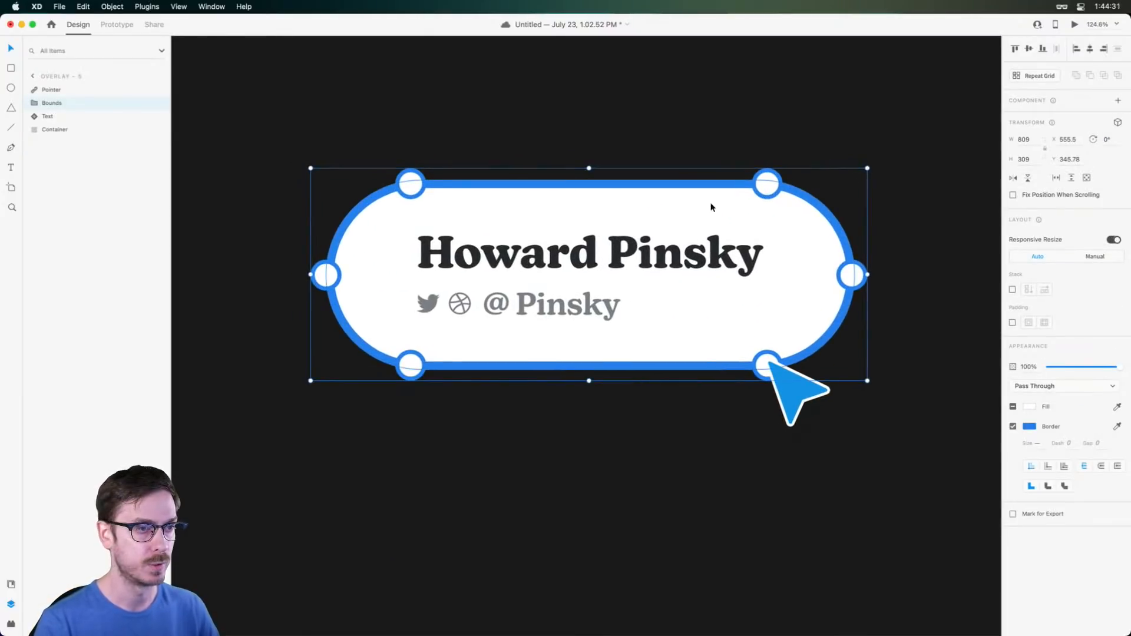
pyautogui.doubleClick(592, 182)
pyautogui.moveTo(592, 181); pyautogui.dragTo(589, 255)
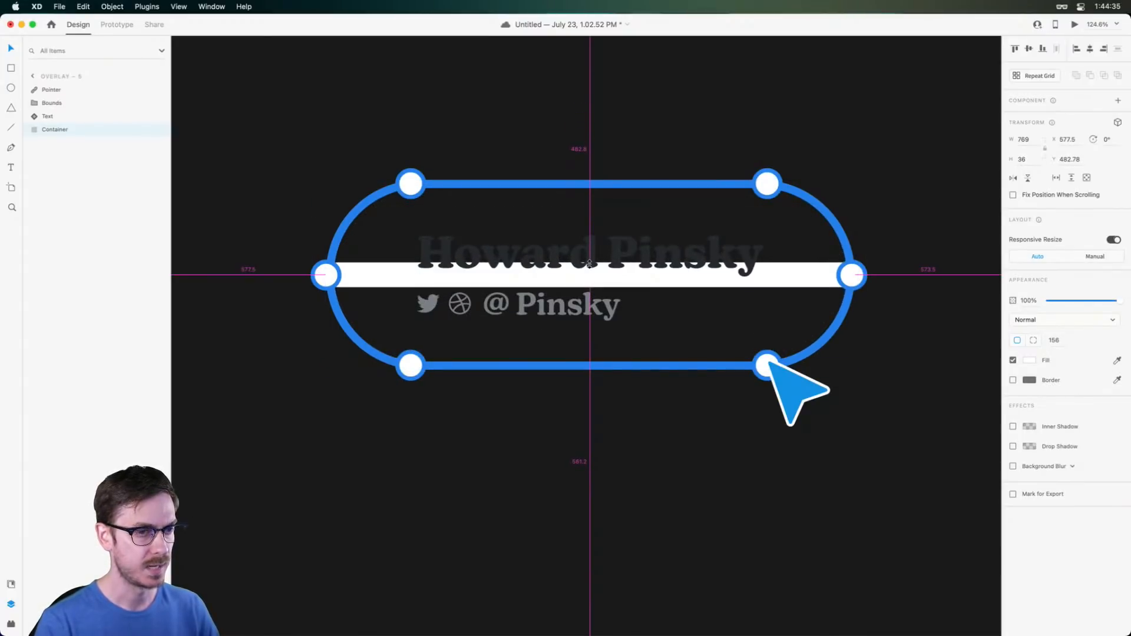
pyautogui.moveTo(589, 262); pyautogui.dragTo(590, 248)
# Make the white bar slightly shorter in height
pyautogui.scroll(-5, 786, 297)
pyautogui.hscroll(4, 737, 193)
pyautogui.scroll(-5, 737, 193)
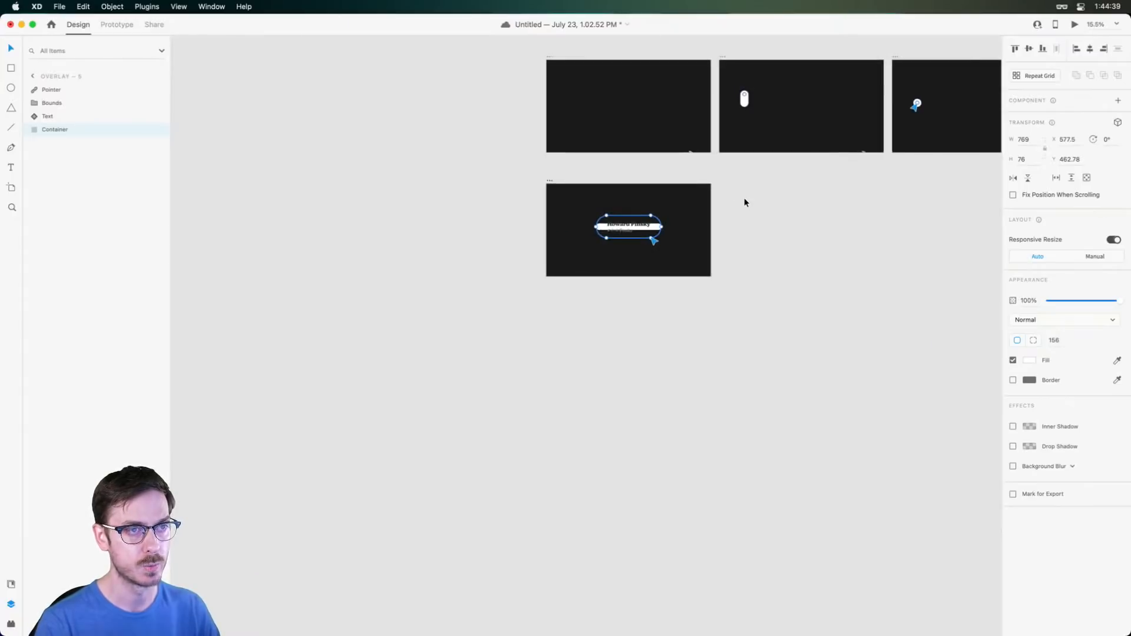
pyautogui.hscroll(5, 743, 198)
pyautogui.scroll(4, 933, 76)
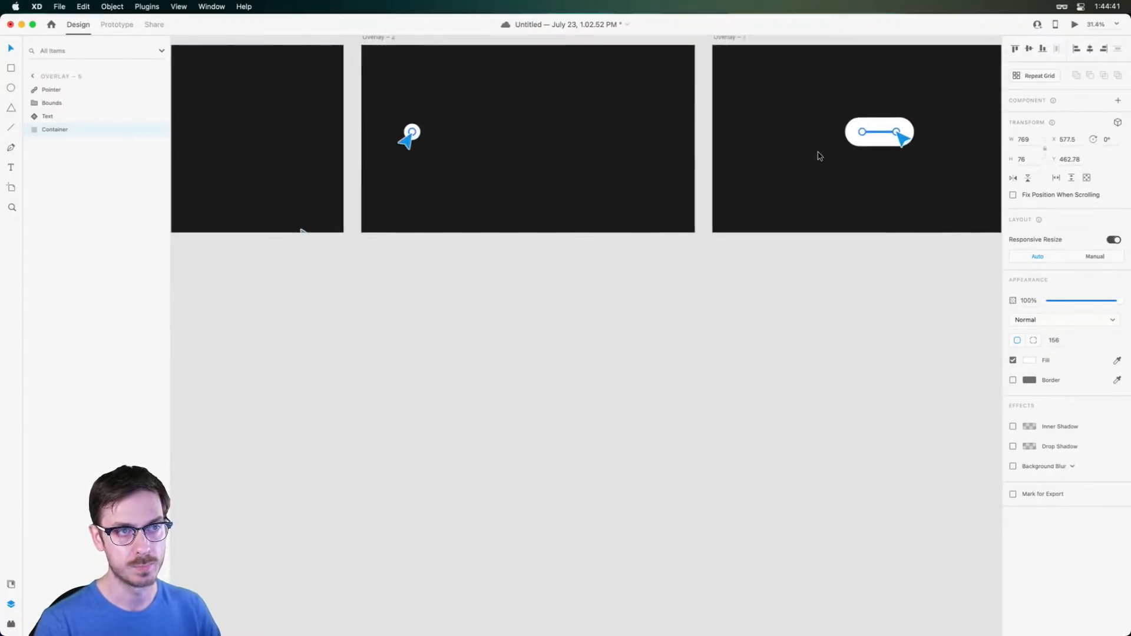
pyautogui.scroll(-9, 724, 255)
pyautogui.scroll(5, 703, 265)
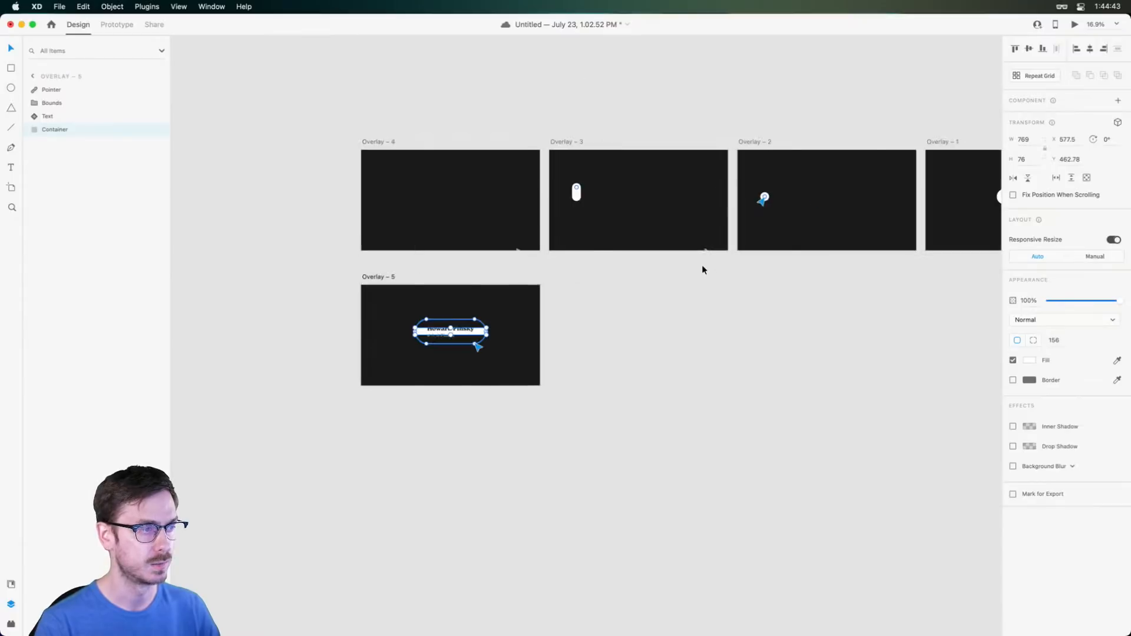
pyautogui.hscroll(-2, 702, 264)
pyautogui.scroll(8, 531, 346)
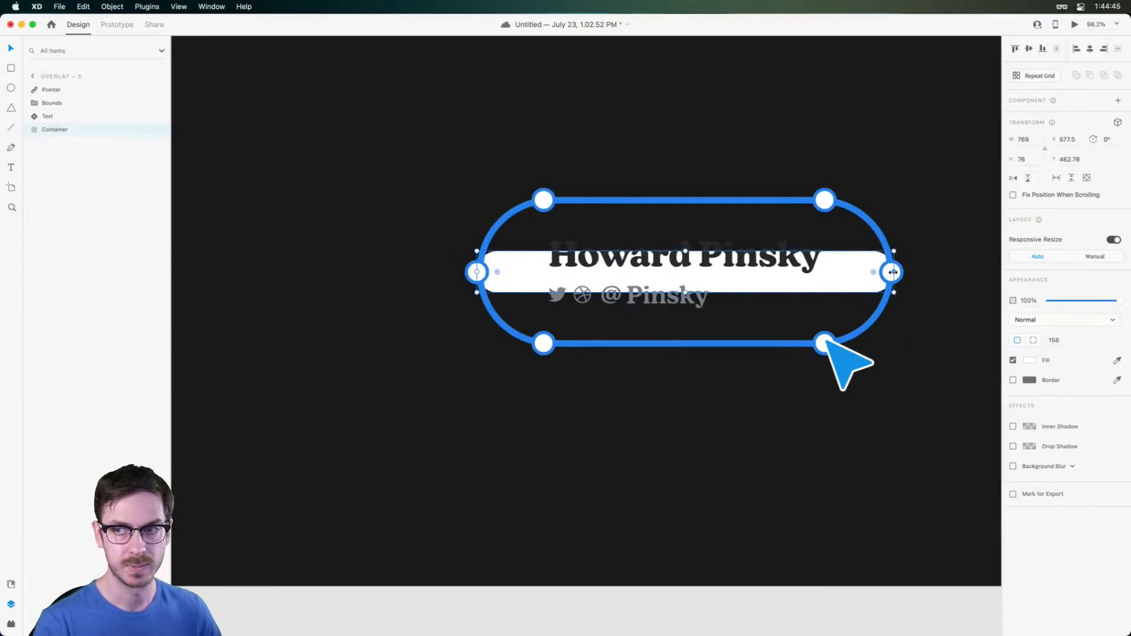
pyautogui.click(848, 269)
pyautogui.moveTo(685, 252); pyautogui.dragTo(684, 254)
# Collapse the text mask to 10 high so the Howard Pinsky text is hidden
pyautogui.click(709, 257)
pyautogui.hscroll(1, 709, 257)
pyautogui.doubleClick(711, 258)
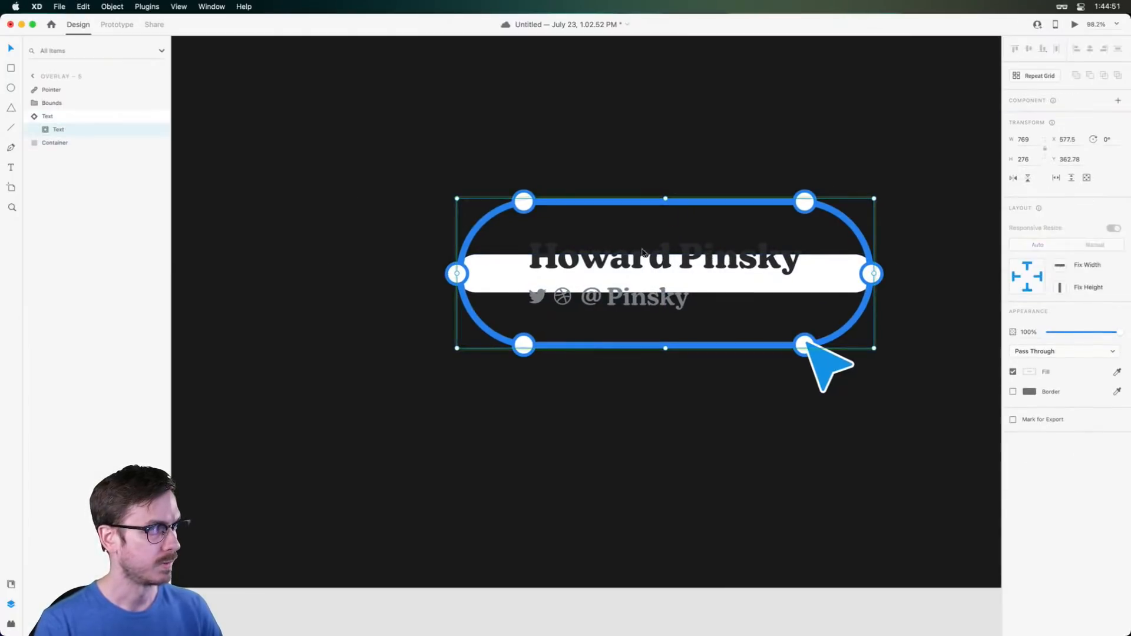
pyautogui.doubleClick(697, 259)
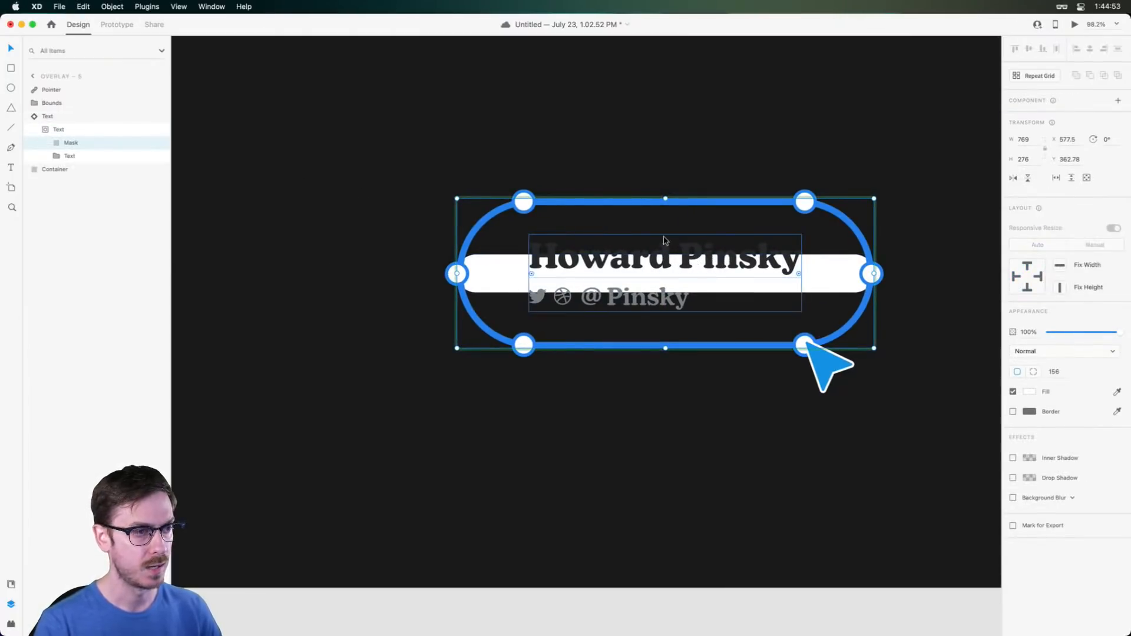
pyautogui.click(681, 250)
pyautogui.click(109, 140)
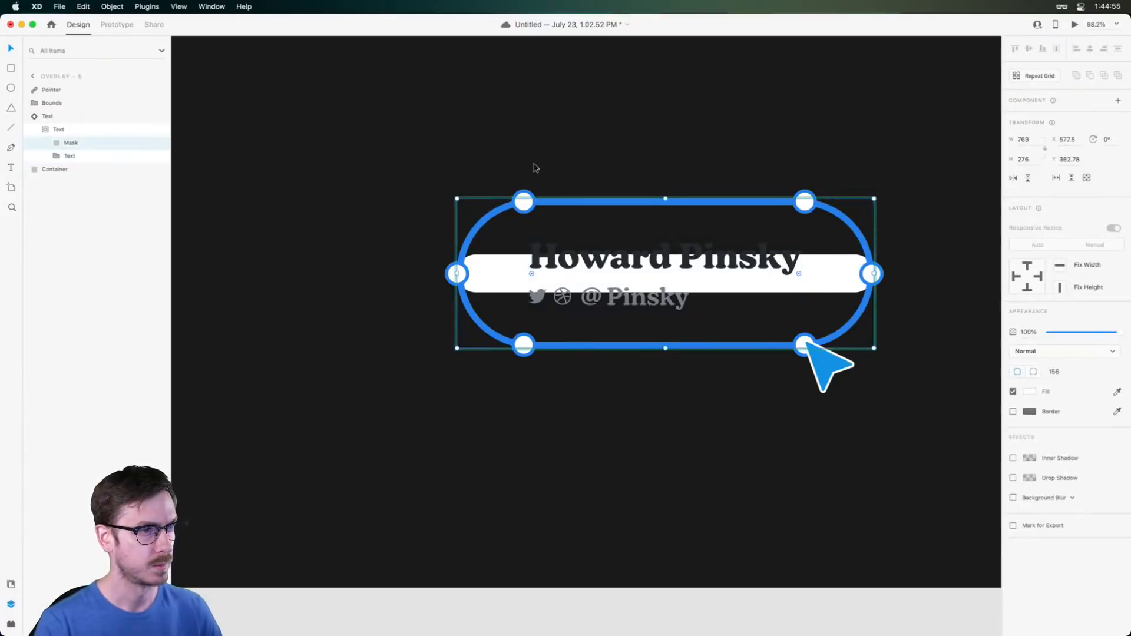
pyautogui.moveTo(671, 250); pyautogui.dragTo(676, 272)
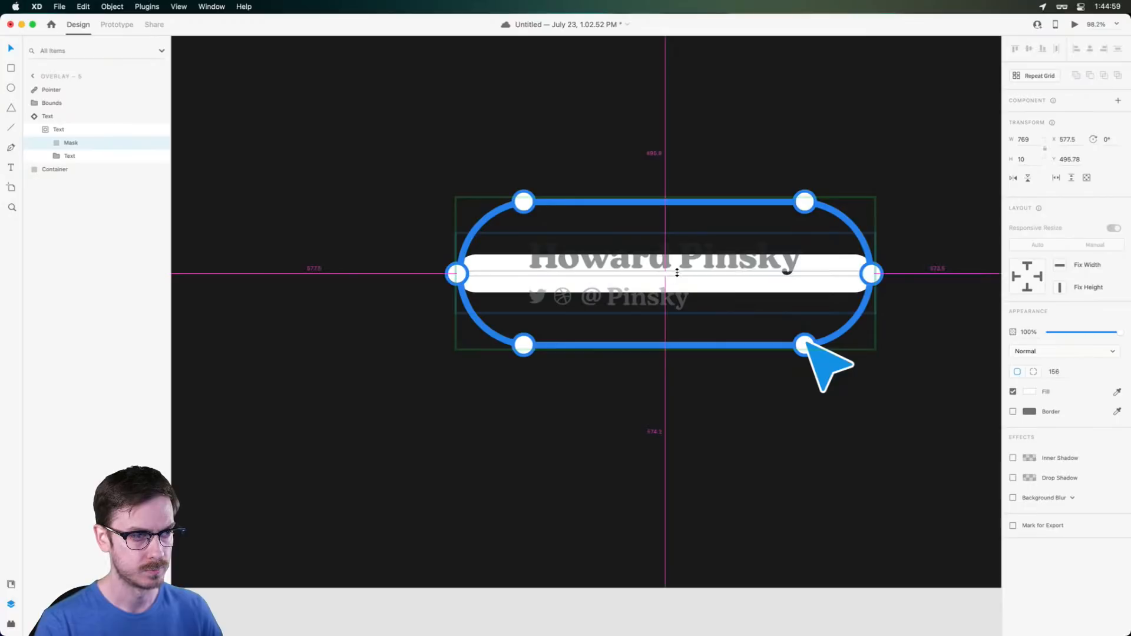
pyautogui.click(106, 156)
pyautogui.click(57, 157)
pyautogui.click(85, 210)
# Nudge the Howard Pinsky text up and flatten the blue outline into a short thin slider
pyautogui.press('Up')
pyautogui.press('Up')
pyautogui.press('Up')
pyautogui.press('Up')
pyautogui.press('Up')
pyautogui.press('Up')
pyautogui.press('Up')
pyautogui.press('Up')
pyautogui.press('Up')
pyautogui.press('Up')
pyautogui.press('Up')
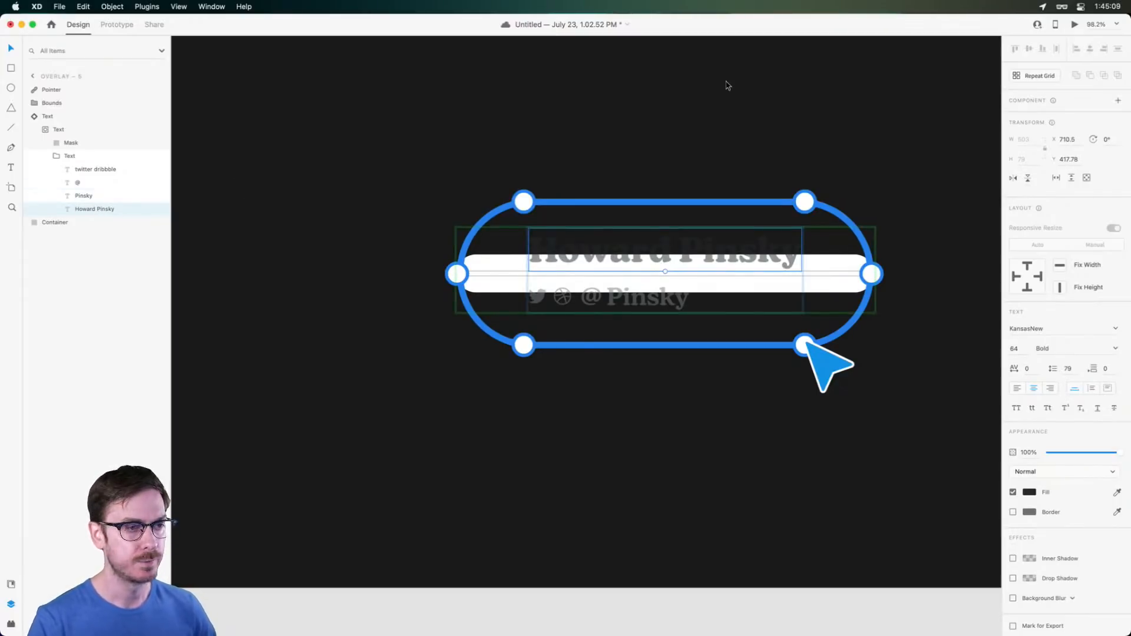
pyautogui.click(809, 205)
pyautogui.press('alt')
pyautogui.moveTo(664, 192); pyautogui.dragTo(672, 263)
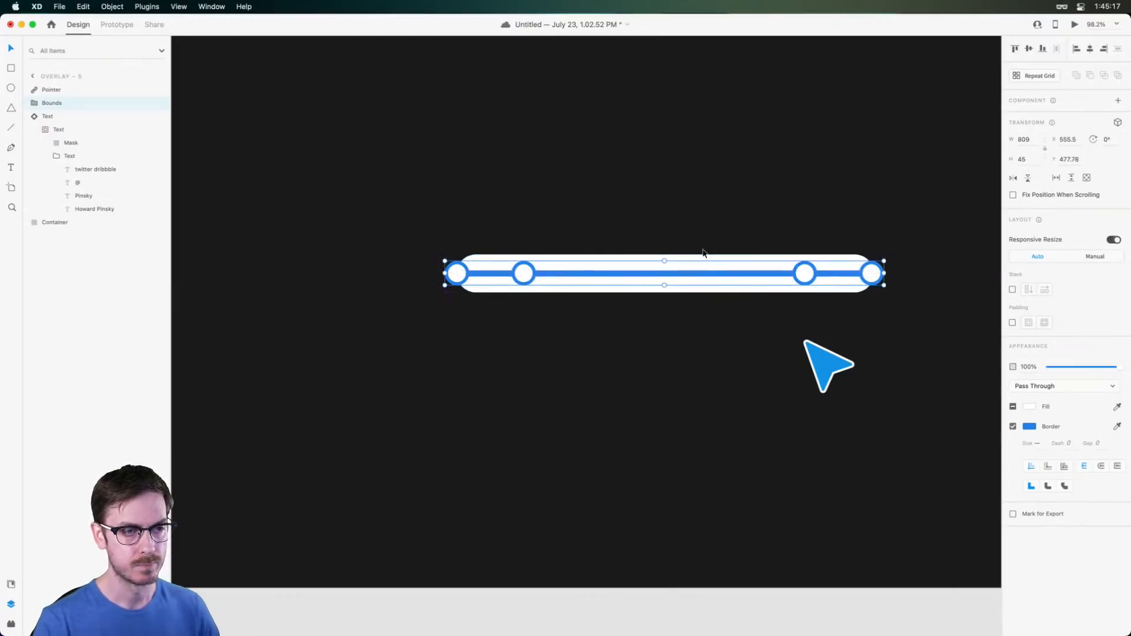
pyautogui.press('alt')
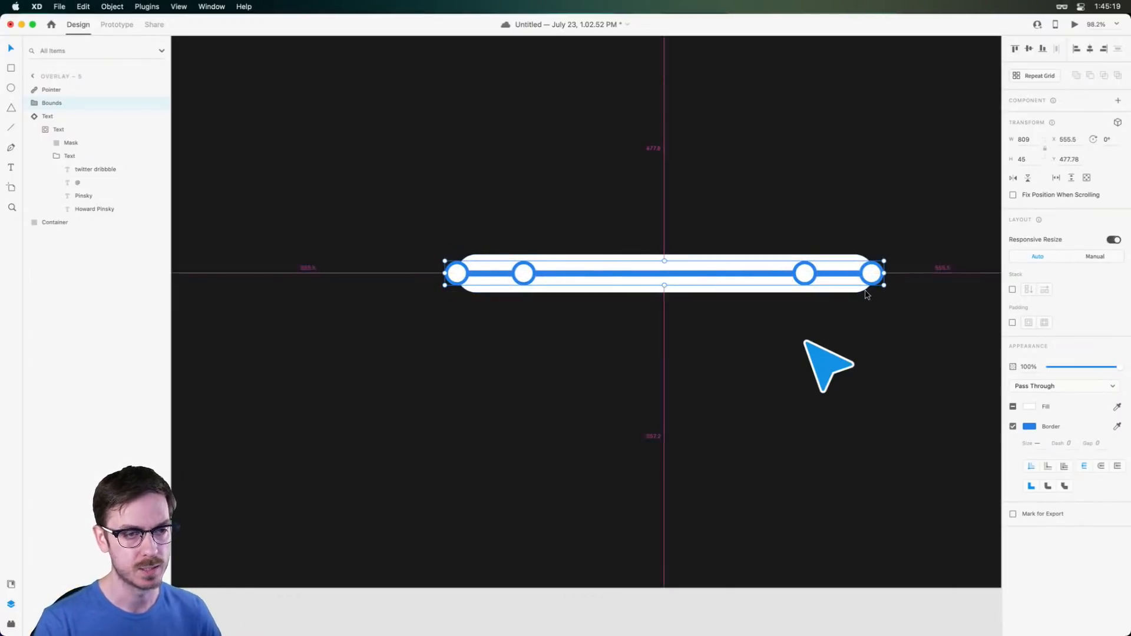
pyautogui.moveTo(884, 274); pyautogui.dragTo(857, 273)
# Tilt the pointer 19° onto the right circle, then duplicate Overlay – 5 as Overlay – 6
pyautogui.moveTo(824, 370); pyautogui.dragTo(872, 337)
pyautogui.moveTo(866, 291); pyautogui.dragTo(862, 293)
pyautogui.scroll(-10, 863, 294)
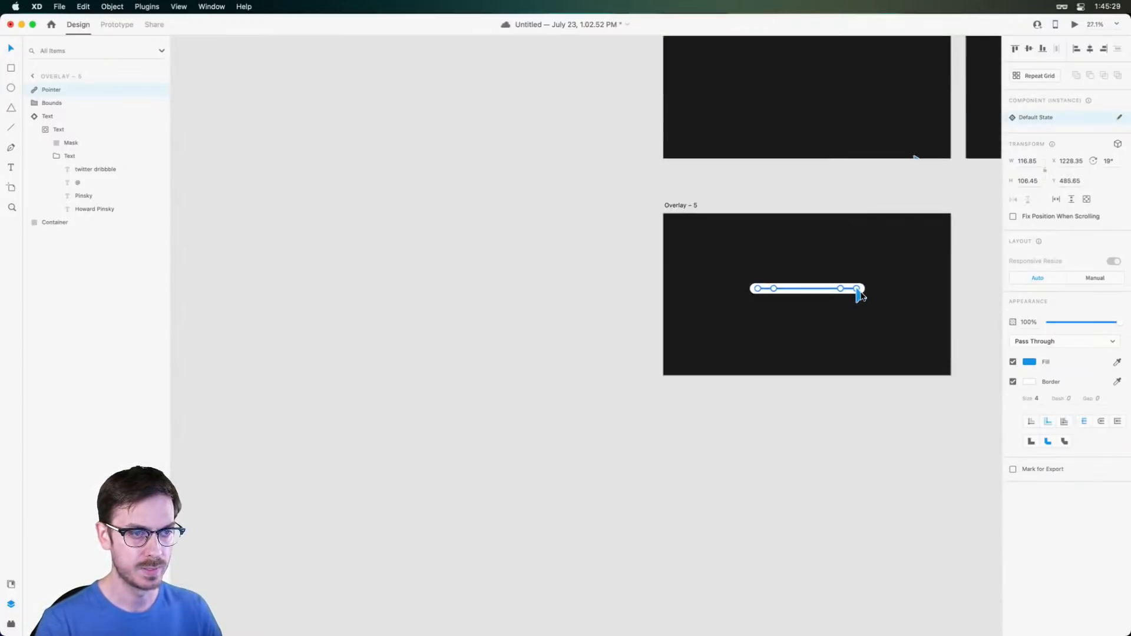
pyautogui.hscroll(1, 860, 280)
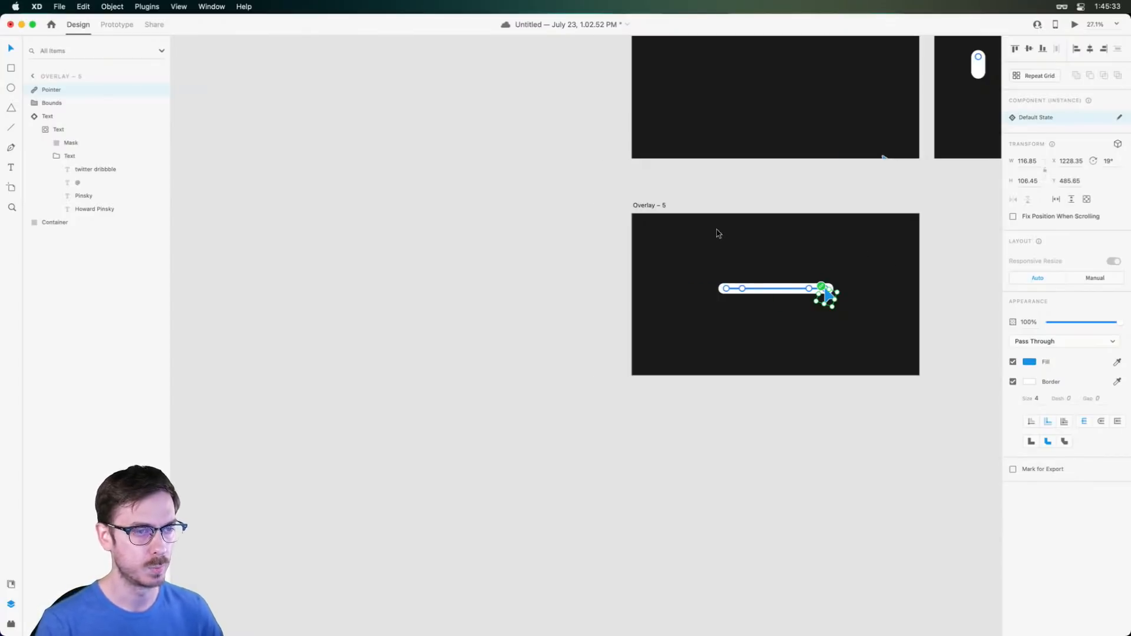
pyautogui.hscroll(3, 717, 232)
pyautogui.click(495, 205)
pyautogui.press('super+d')
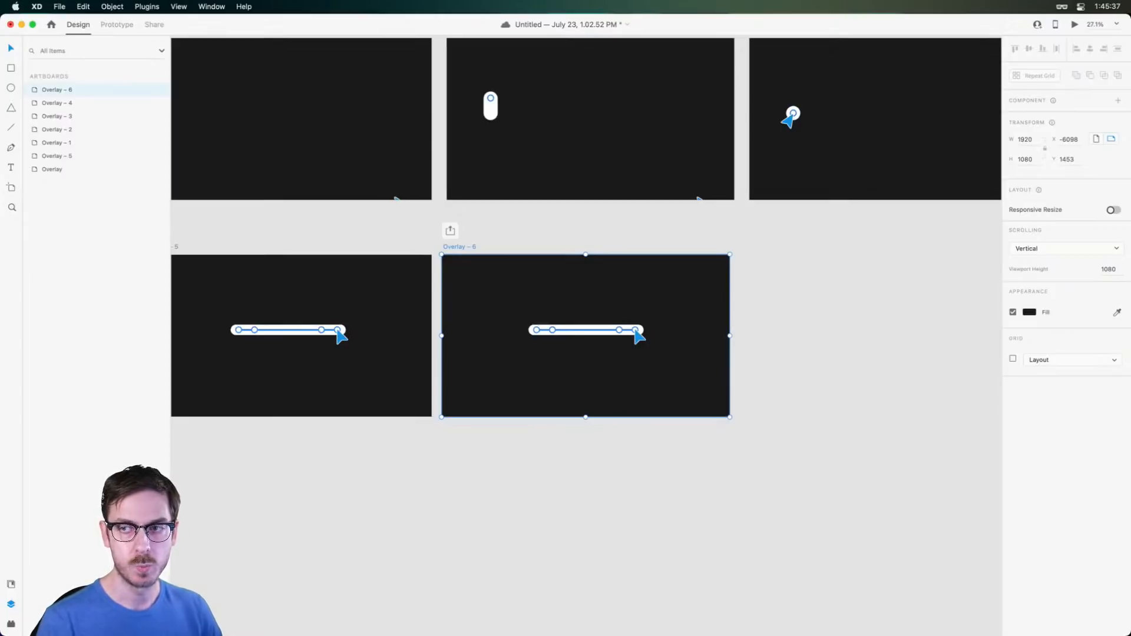
# Shrink Overlay – 6's white bar and blue slider outline toward the left end into a short stub
pyautogui.scroll(5, 559, 301)
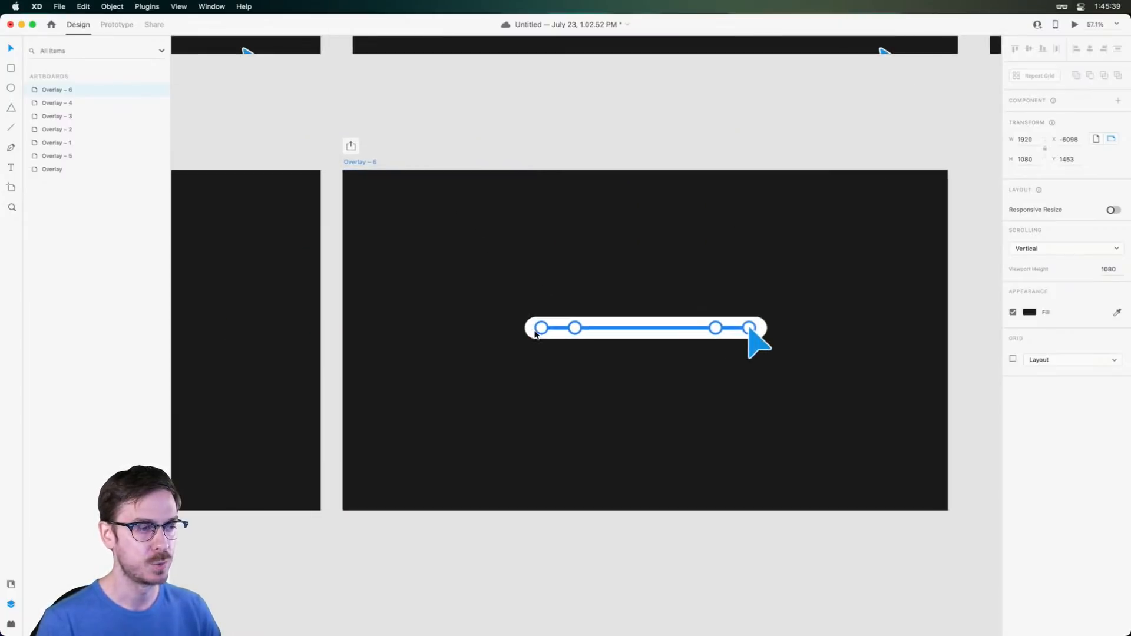
pyautogui.scroll(-2, 835, 251)
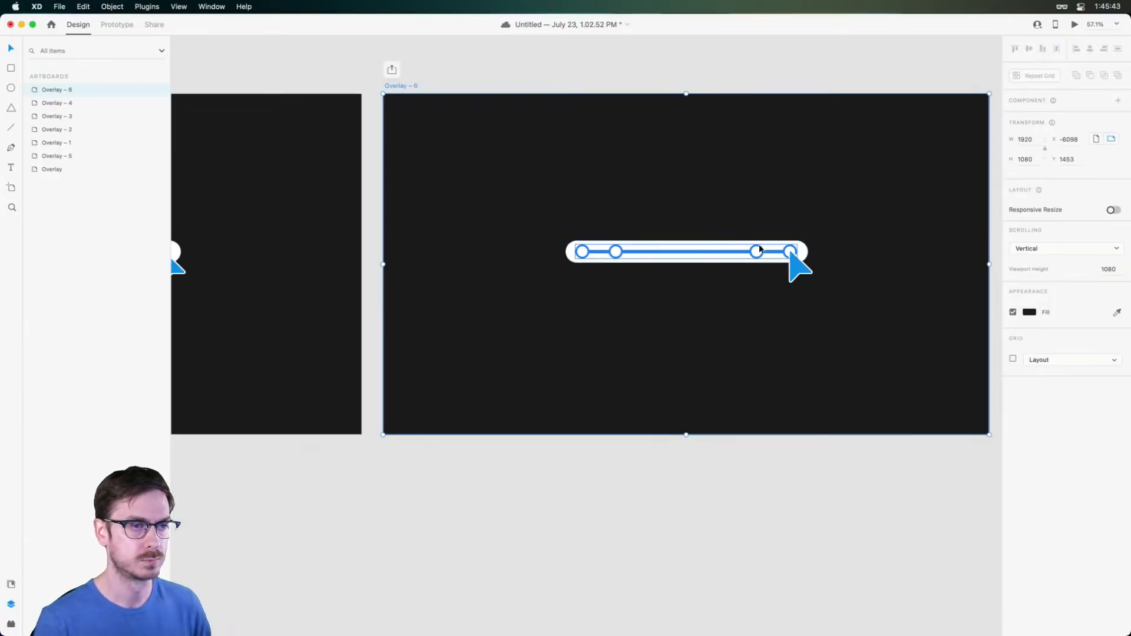
pyautogui.scroll(2, 743, 231)
pyautogui.click(742, 235)
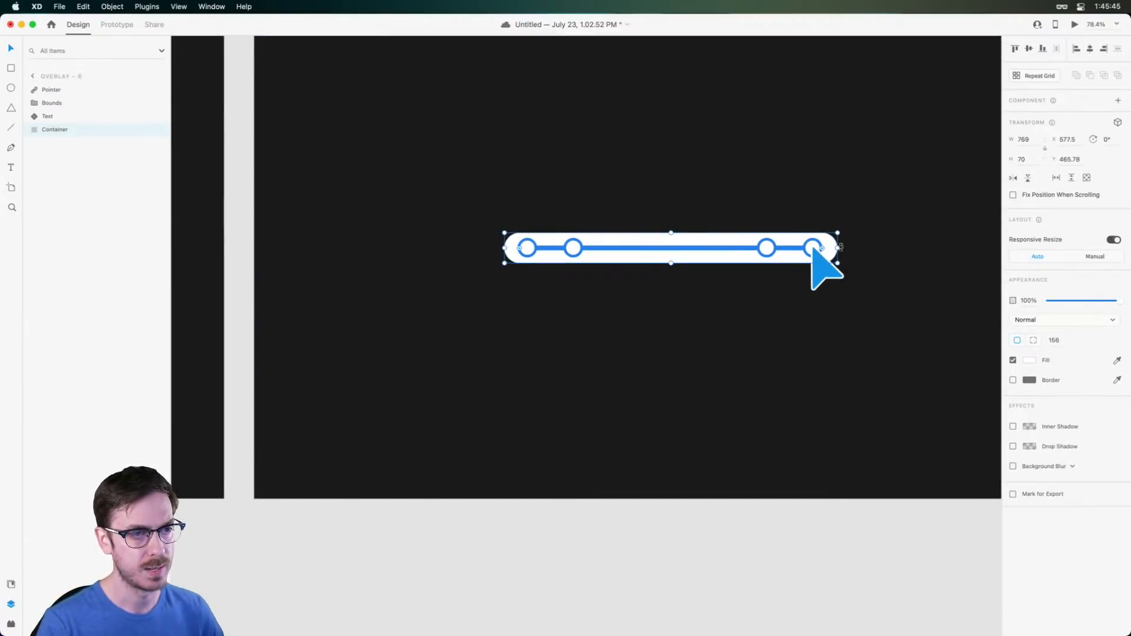
pyautogui.moveTo(836, 248); pyautogui.dragTo(528, 249)
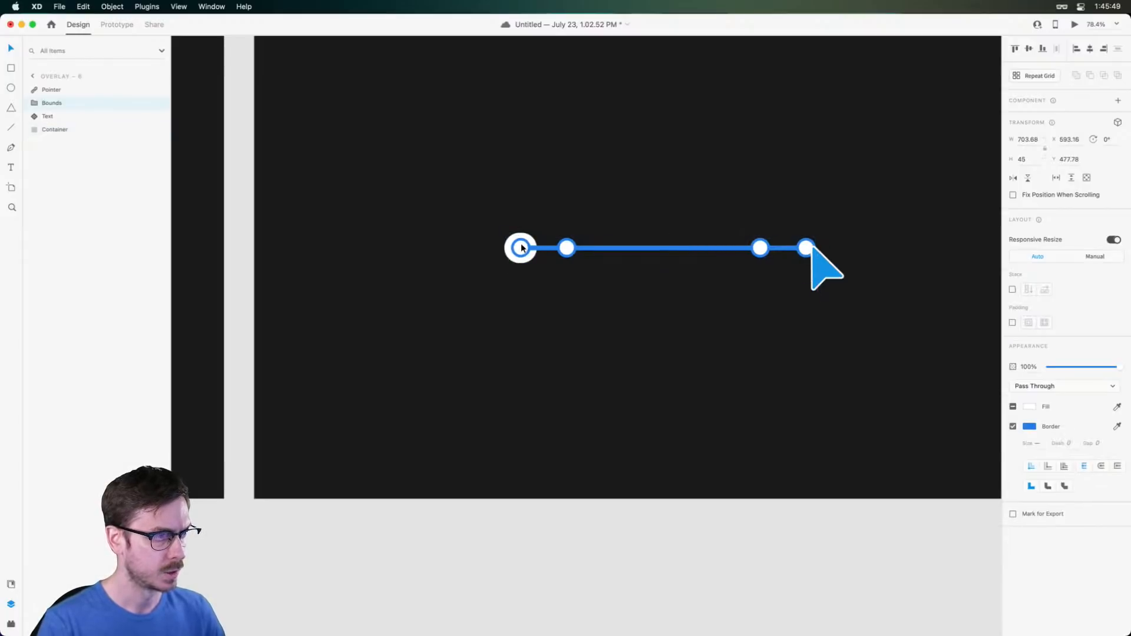
pyautogui.click(513, 247)
pyautogui.moveTo(810, 250); pyautogui.dragTo(525, 252)
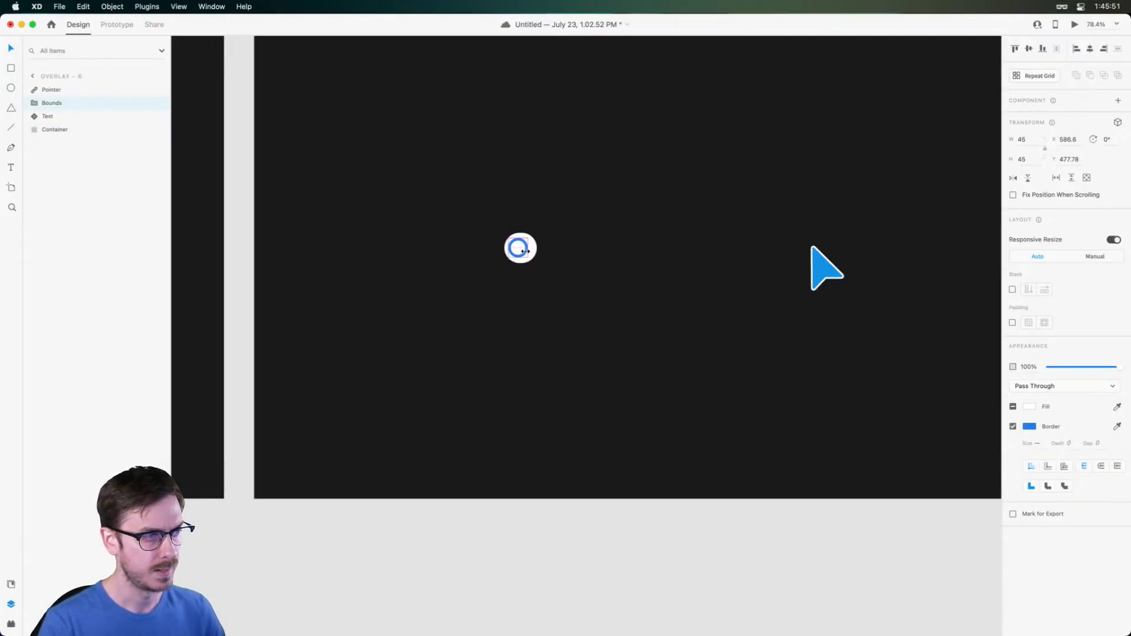
pyautogui.scroll(5, 504, 245)
pyautogui.moveTo(595, 256); pyautogui.dragTo(655, 265)
pyautogui.press('super+z')
pyautogui.press('super+z')
pyautogui.scroll(-5, 686, 260)
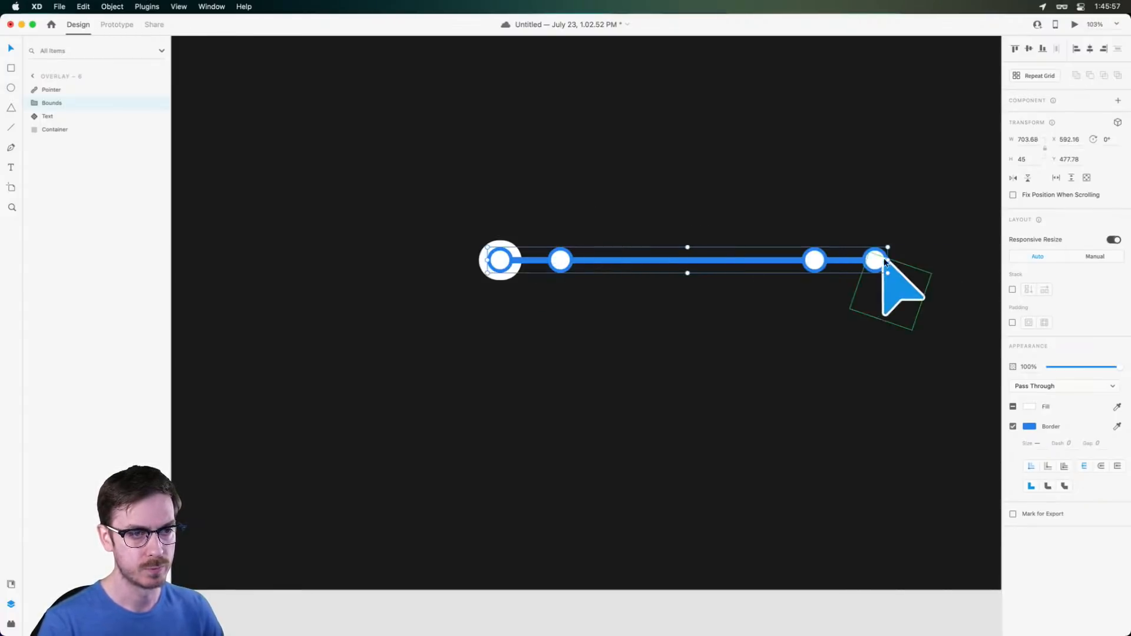
pyautogui.moveTo(888, 260); pyautogui.dragTo(512, 252)
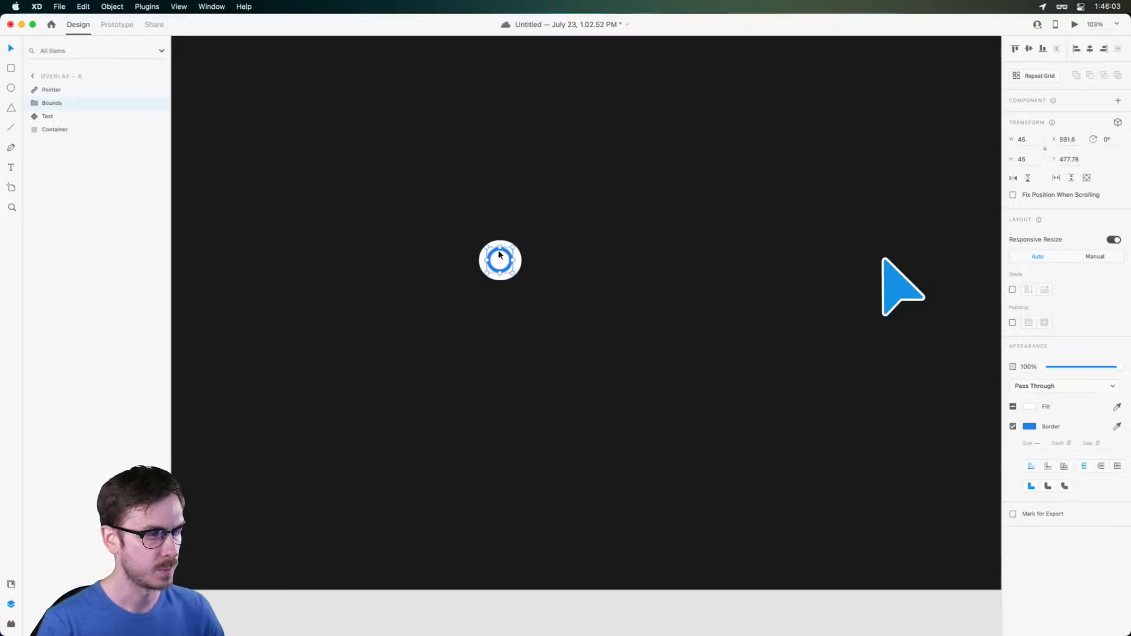
# Move the pointer left and rotate it beside the left circle
pyautogui.scroll(2, 508, 253)
pyautogui.scroll(-5, 508, 253)
pyautogui.moveTo(720, 272); pyautogui.dragTo(411, 286)
pyautogui.moveTo(395, 273); pyautogui.dragTo(393, 272)
# Narrow the white container around the blue ring
pyautogui.scroll(5, 393, 272)
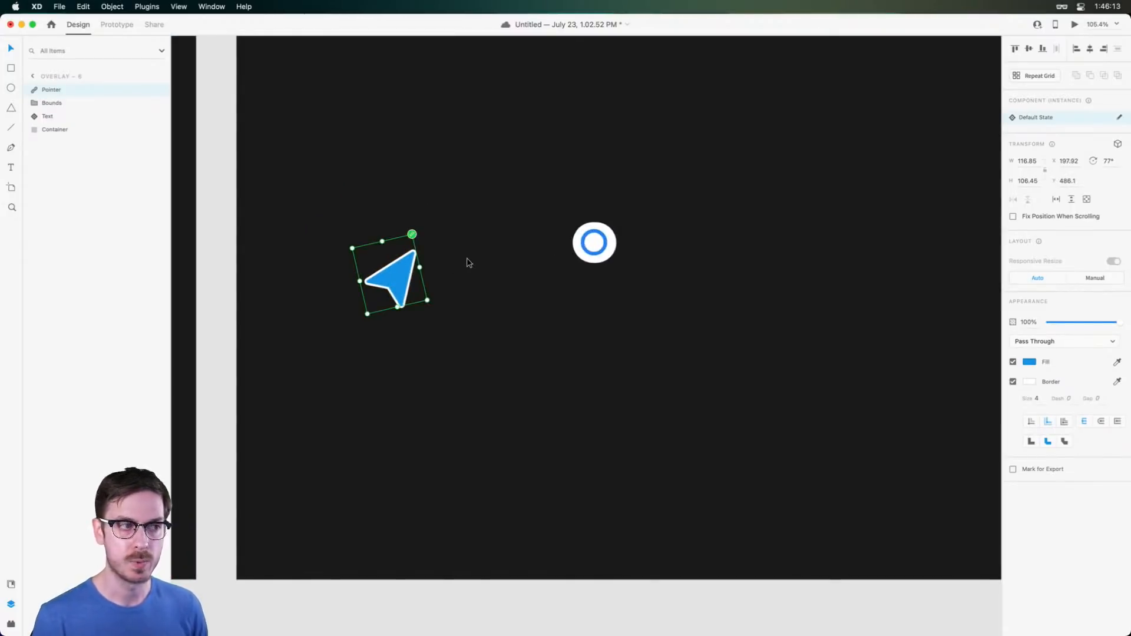
pyautogui.scroll(3, 415, 257)
pyautogui.hscroll(-2, 415, 257)
pyautogui.moveTo(831, 180); pyautogui.dragTo(458, 219)
pyautogui.scroll(3, 373, 205)
pyautogui.click(520, 227)
pyautogui.click(495, 235)
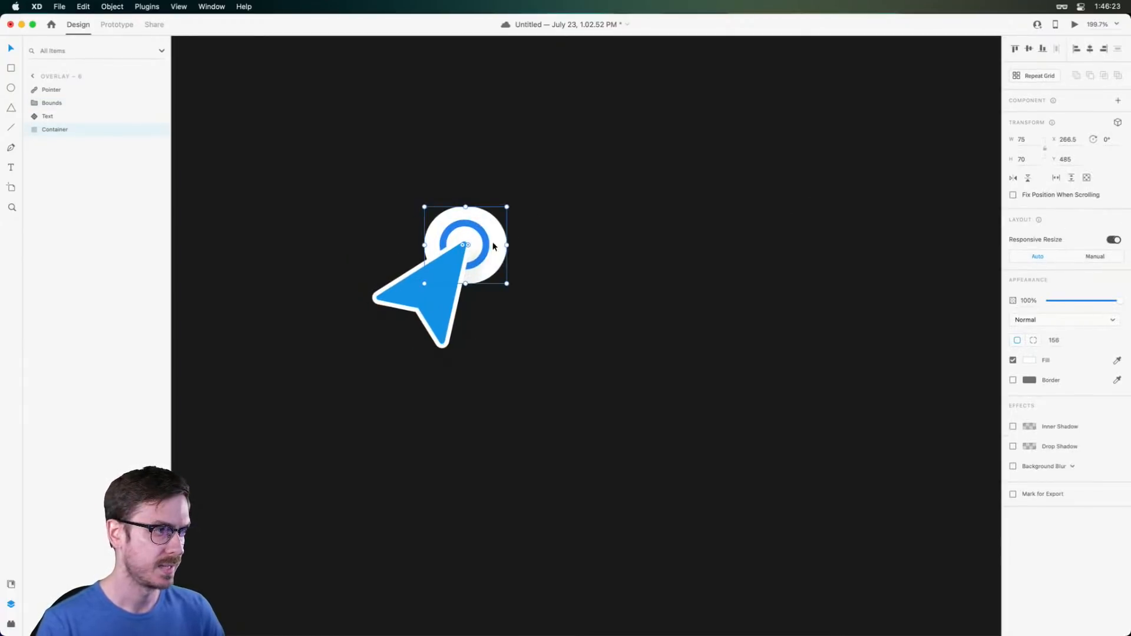
pyautogui.moveTo(506, 246); pyautogui.dragTo(501, 245)
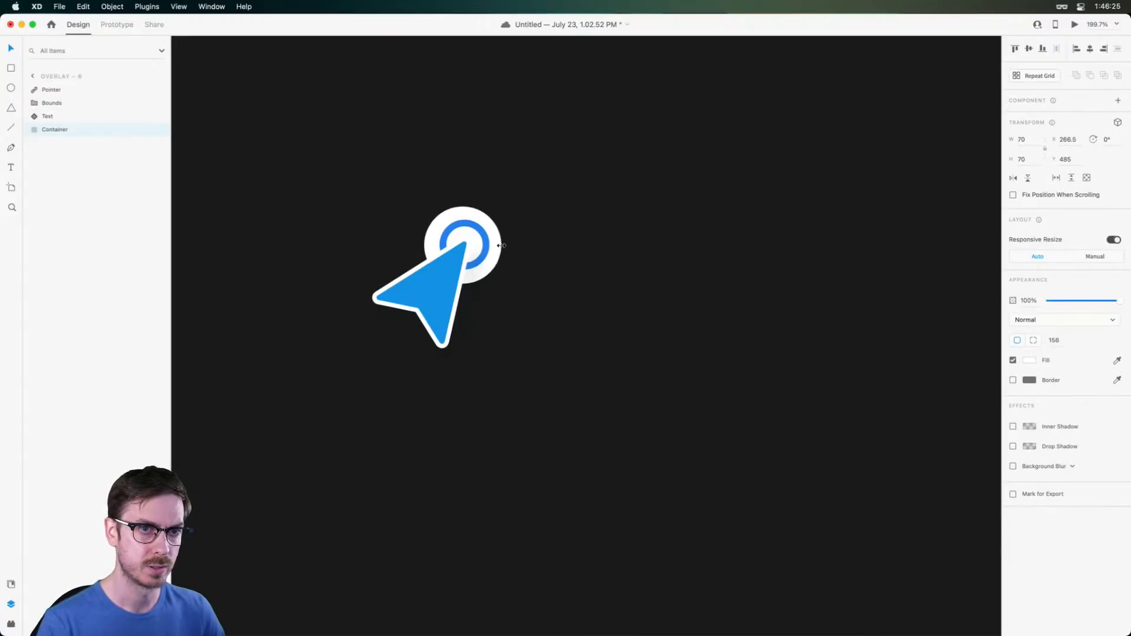
# Scale the ring and white container down toward their centre so only the pointer shows
pyautogui.click(477, 237)
pyautogui.press('Left')
pyautogui.press('Left')
pyautogui.press('Left')
pyautogui.press('Left')
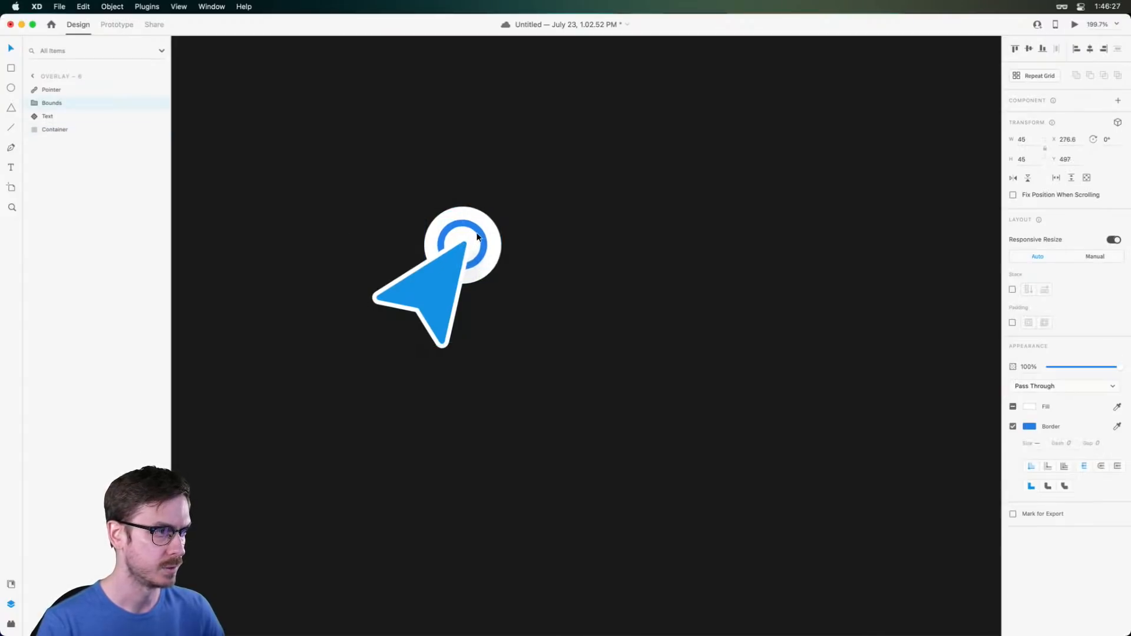
pyautogui.press('Right')
pyautogui.press('Left')
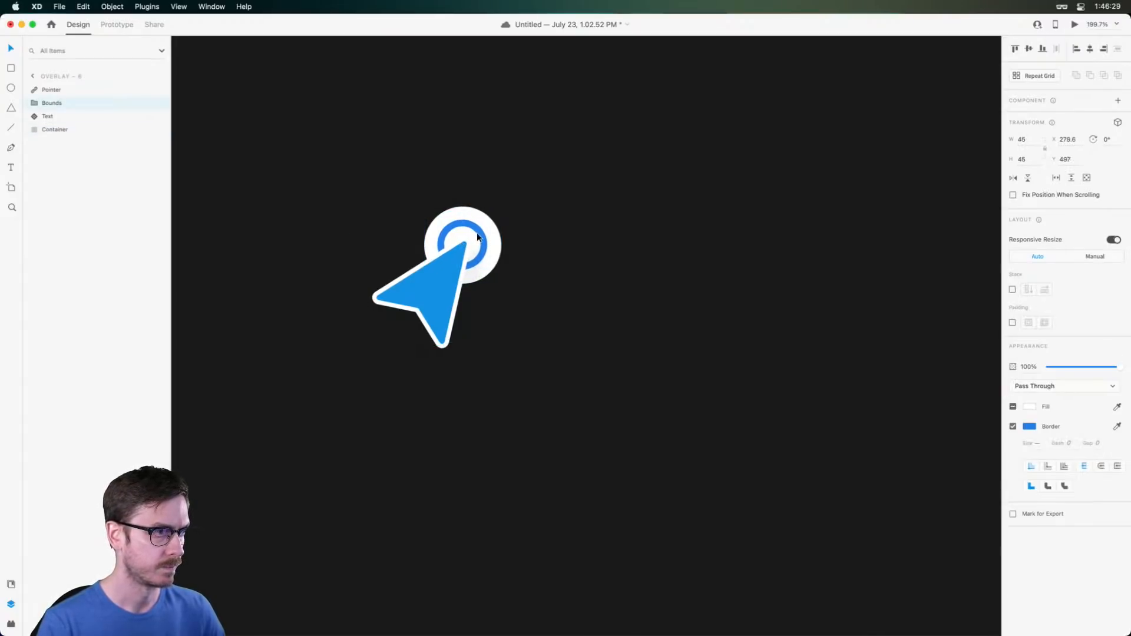
pyautogui.keyDown('shift'); pyautogui.click(494, 235); pyautogui.keyUp('shift')
pyautogui.moveTo(500, 205); pyautogui.dragTo(470, 224)
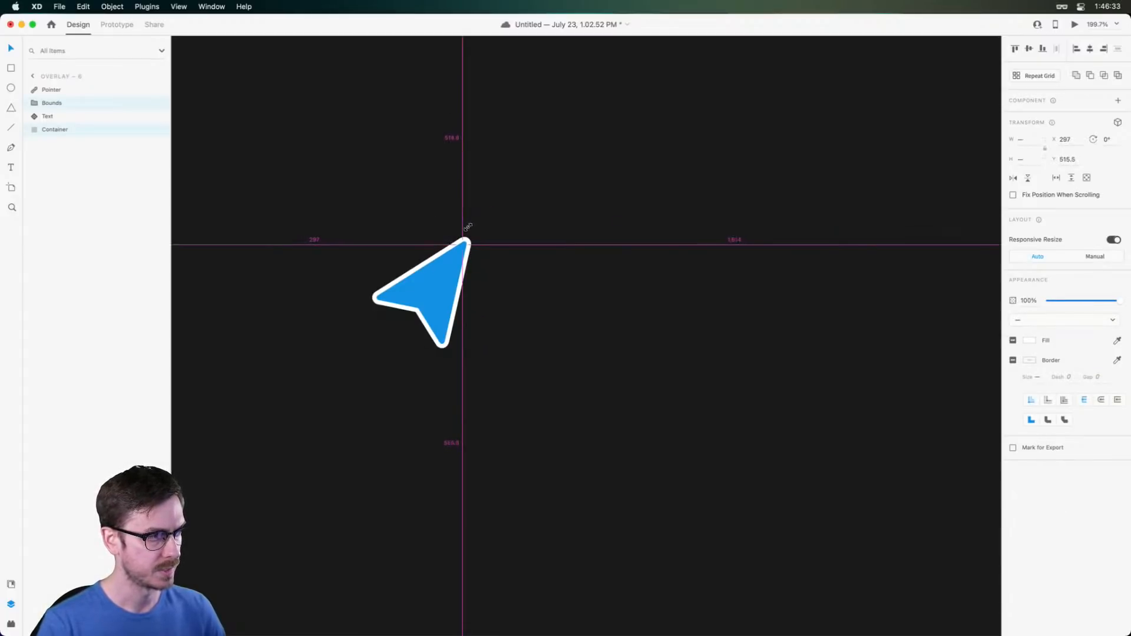
pyautogui.scroll(-10, 557, 235)
pyautogui.moveTo(619, 230); pyautogui.dragTo(514, 215)
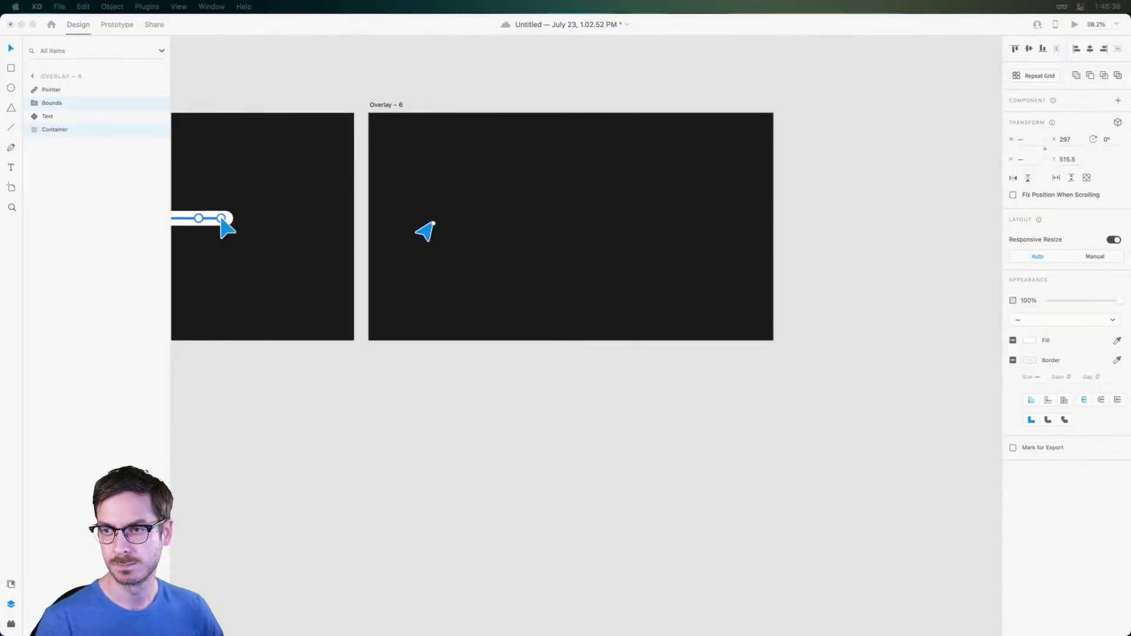
pyautogui.click(446, 218)
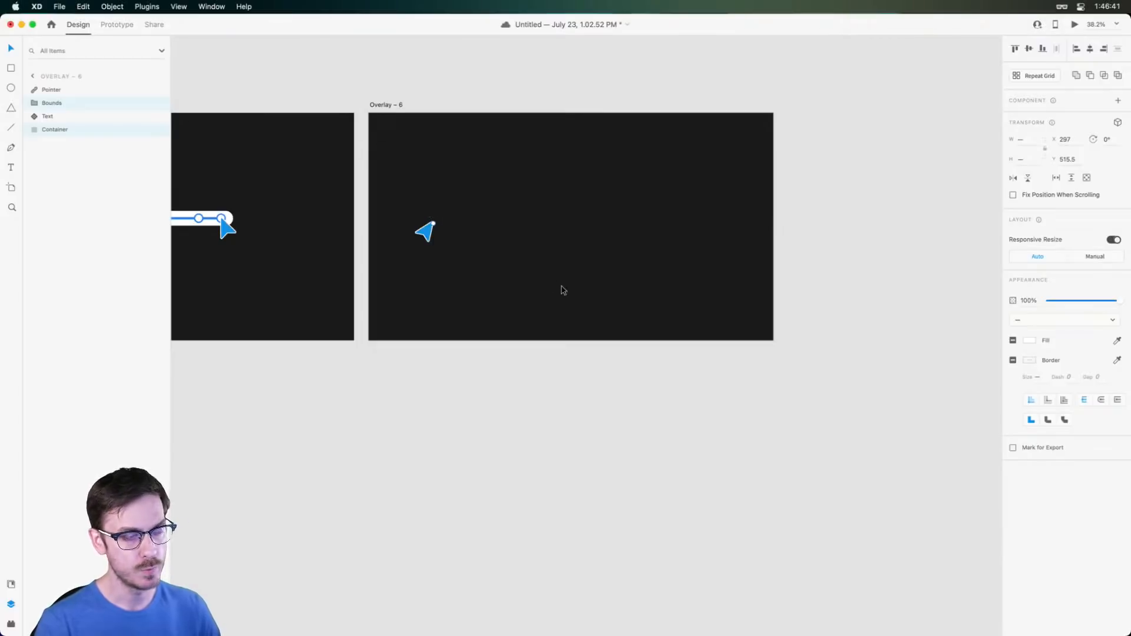
# Duplicate Overlay – 6 as Overlay – 7, select its pointer, and save
pyautogui.click(387, 104)
pyautogui.press('super+d')
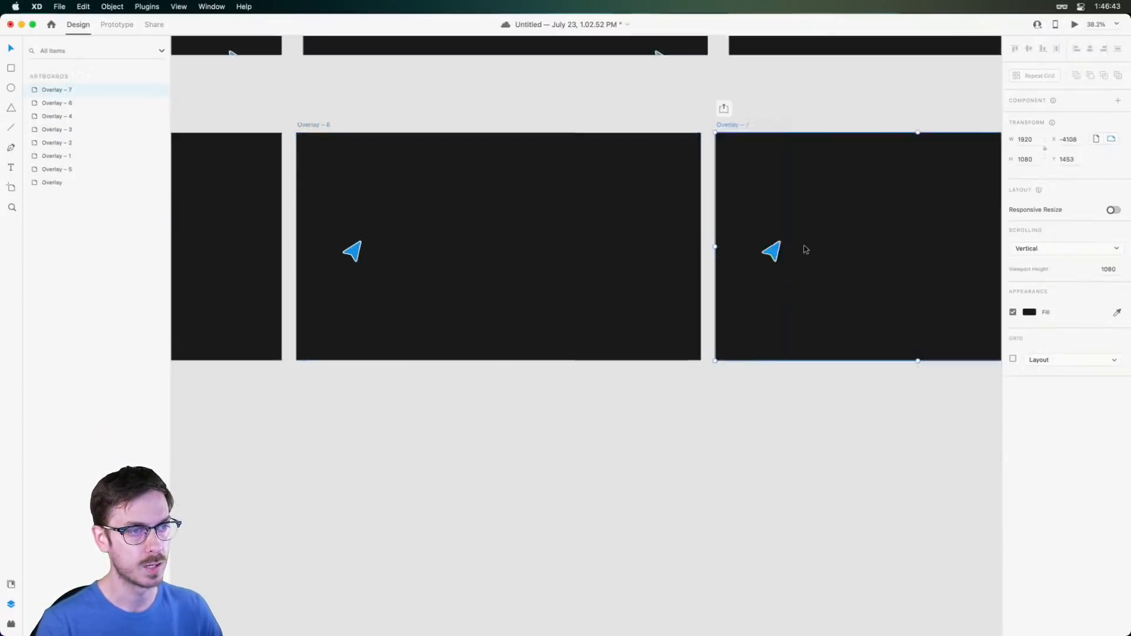
pyautogui.scroll(-4, 595, 271)
pyautogui.hscroll(-2, 595, 271)
pyautogui.click(504, 231)
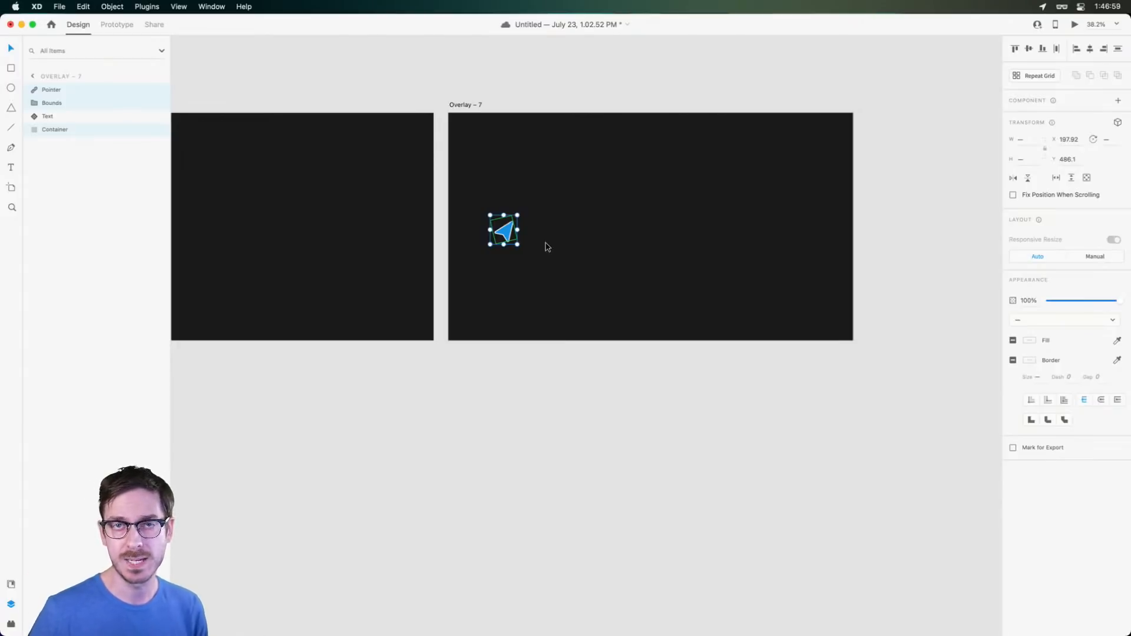
pyautogui.press('super+s')
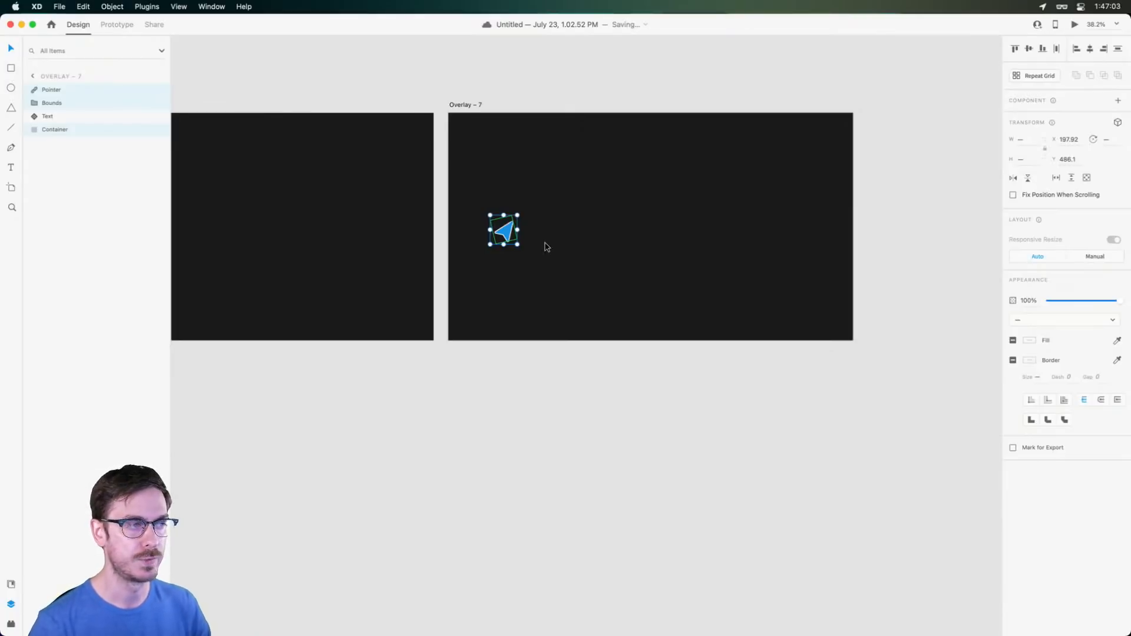
# Tilt Overlay – 7's pointer and park it at the artboard's bottom-right edge
pyautogui.scroll(5, 546, 246)
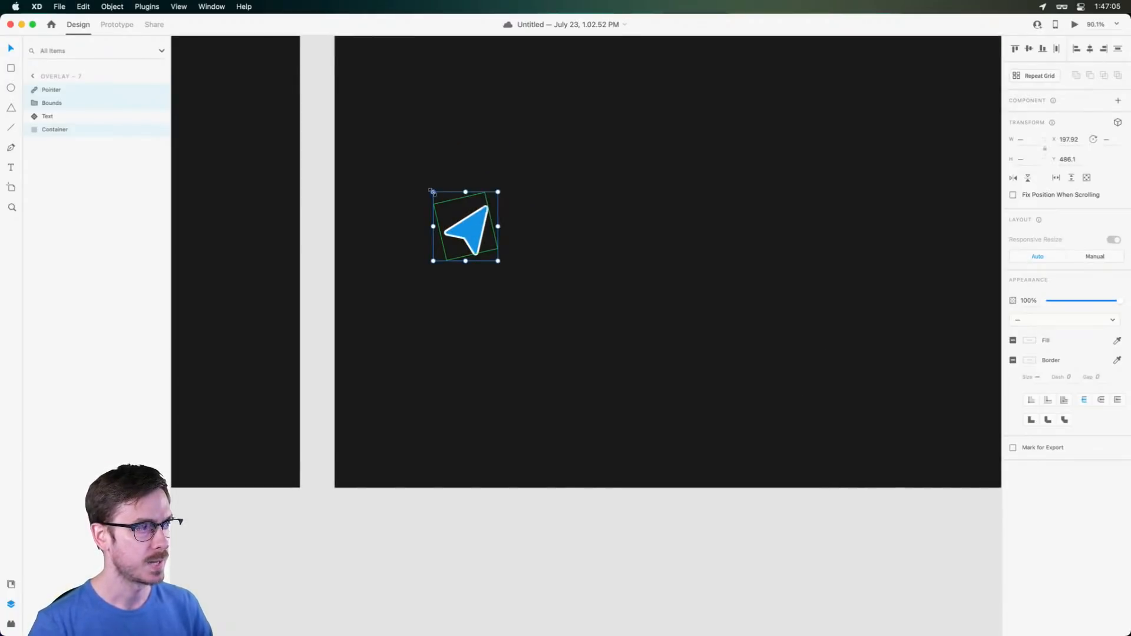
pyautogui.moveTo(430, 188); pyautogui.dragTo(429, 250)
pyautogui.scroll(-5, 429, 250)
pyautogui.hscroll(2, 440, 196)
pyautogui.moveTo(439, 198); pyautogui.dragTo(687, 308)
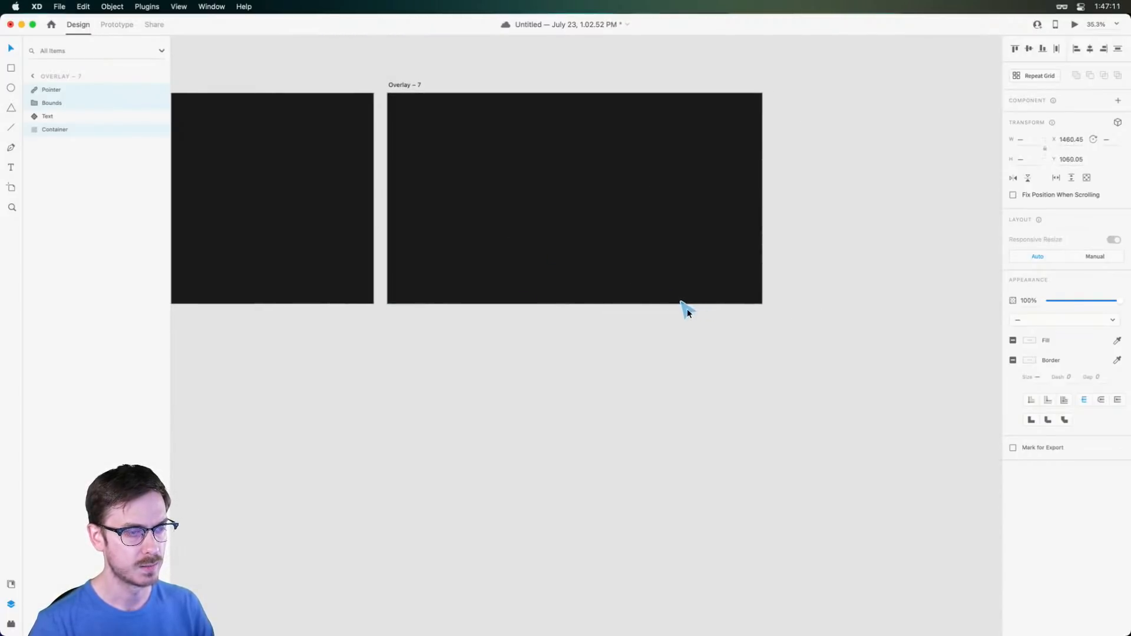
pyautogui.scroll(-4, 474, 175)
pyautogui.click(335, 105)
pyautogui.moveTo(334, 104); pyautogui.dragTo(699, 209)
# In Prototype mode, wire the Overlay artboard to Overlay – 5
pyautogui.click(117, 24)
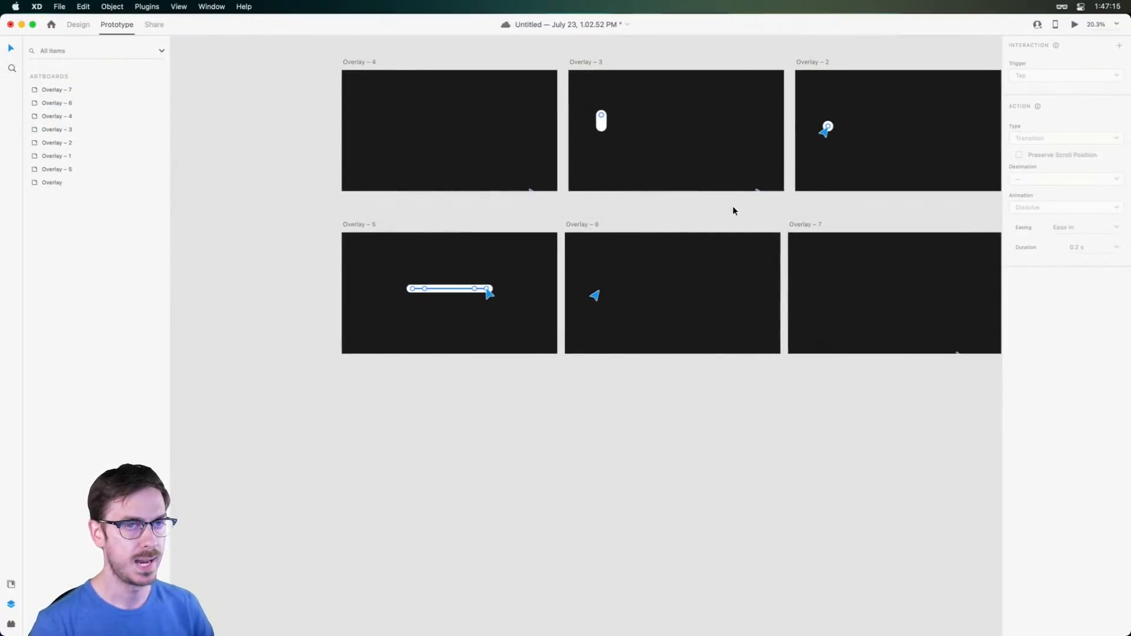
pyautogui.scroll(-3, 730, 203)
pyautogui.moveTo(868, 196); pyautogui.dragTo(714, 225)
pyautogui.scroll(-1, 794, 252)
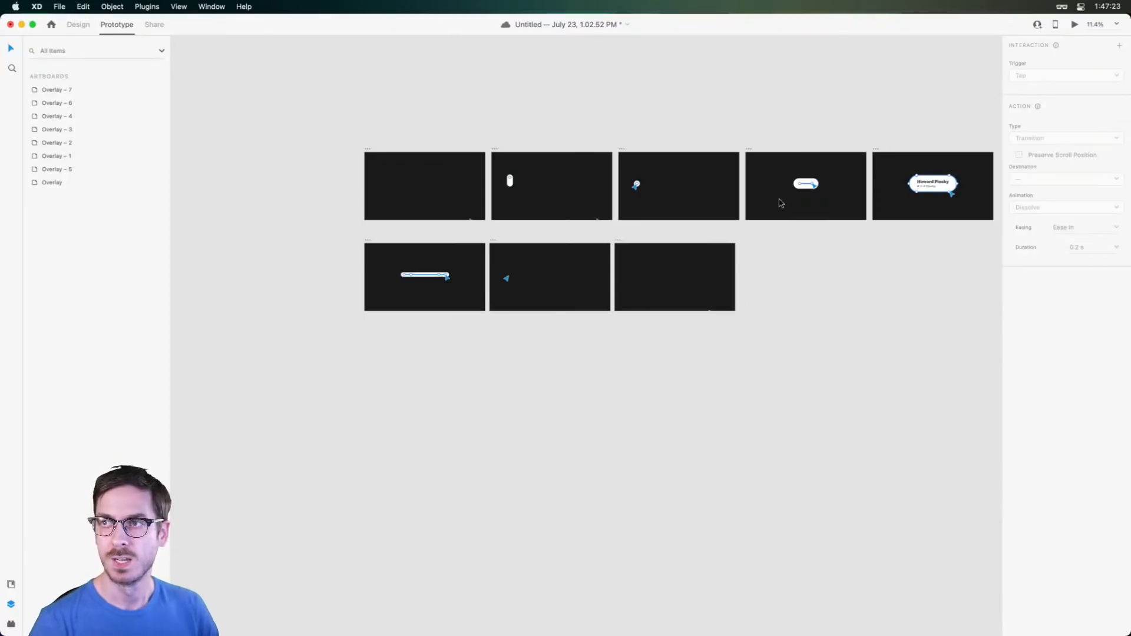
pyautogui.click(878, 149)
pyautogui.scroll(6, 966, 172)
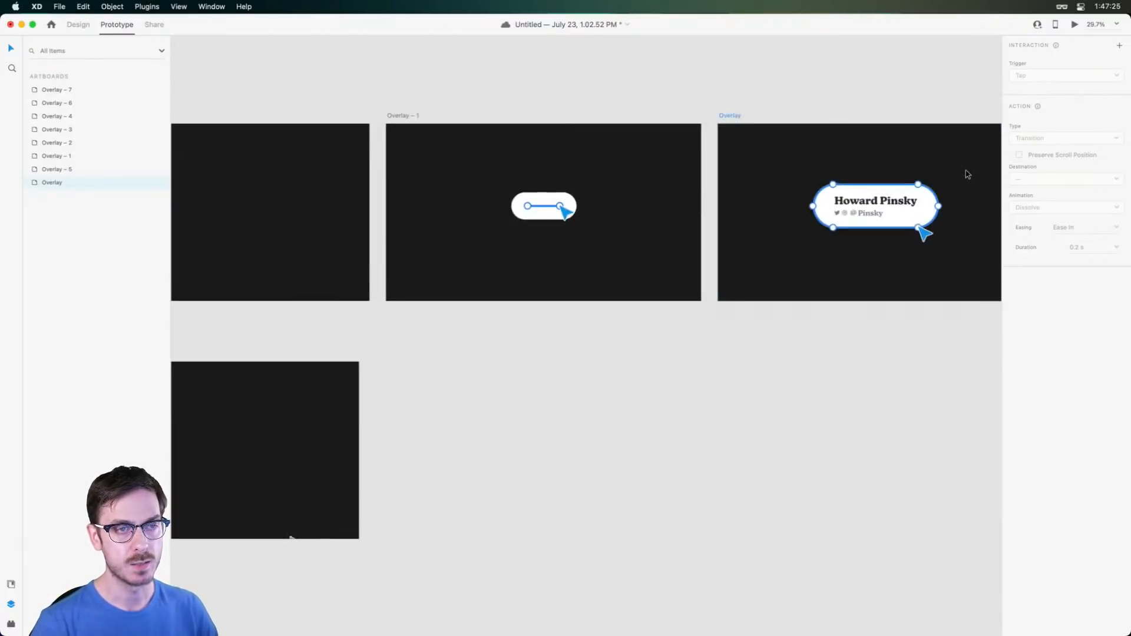
pyautogui.scroll(5, 910, 177)
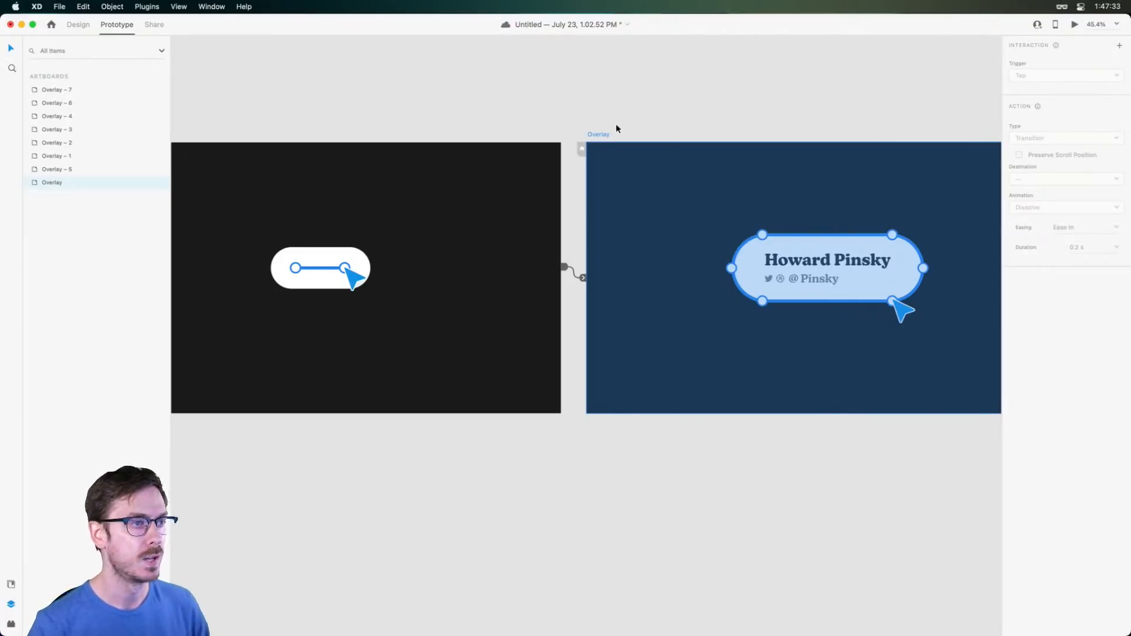
pyautogui.scroll(-3, 724, 184)
pyautogui.moveTo(925, 230); pyautogui.dragTo(509, 439)
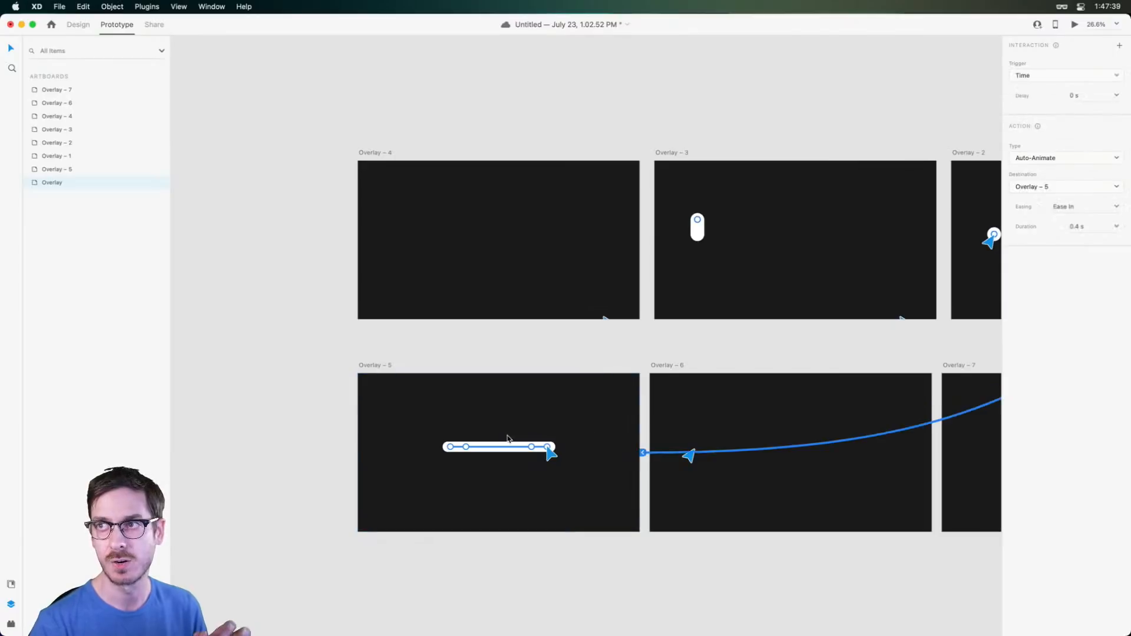
# Give the time-triggered Auto-Animate transition a 2 s delay
pyautogui.click(1088, 99)
pyautogui.write('2')
pyautogui.press('Tab')
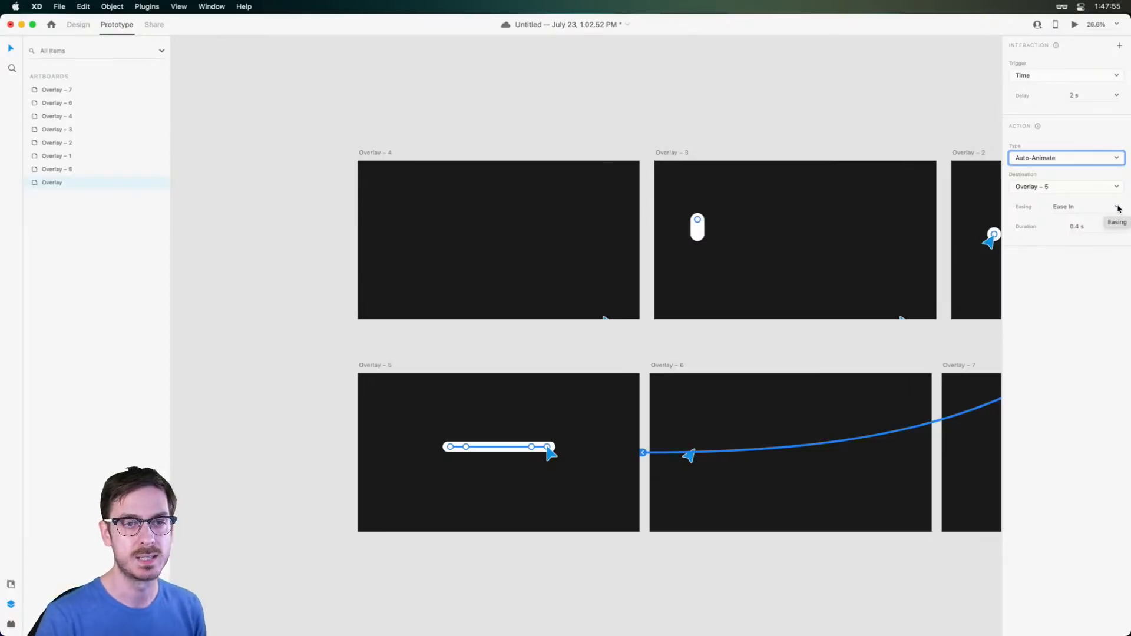
pyautogui.hscroll(1, 630, 282)
pyautogui.scroll(-3, 608, 290)
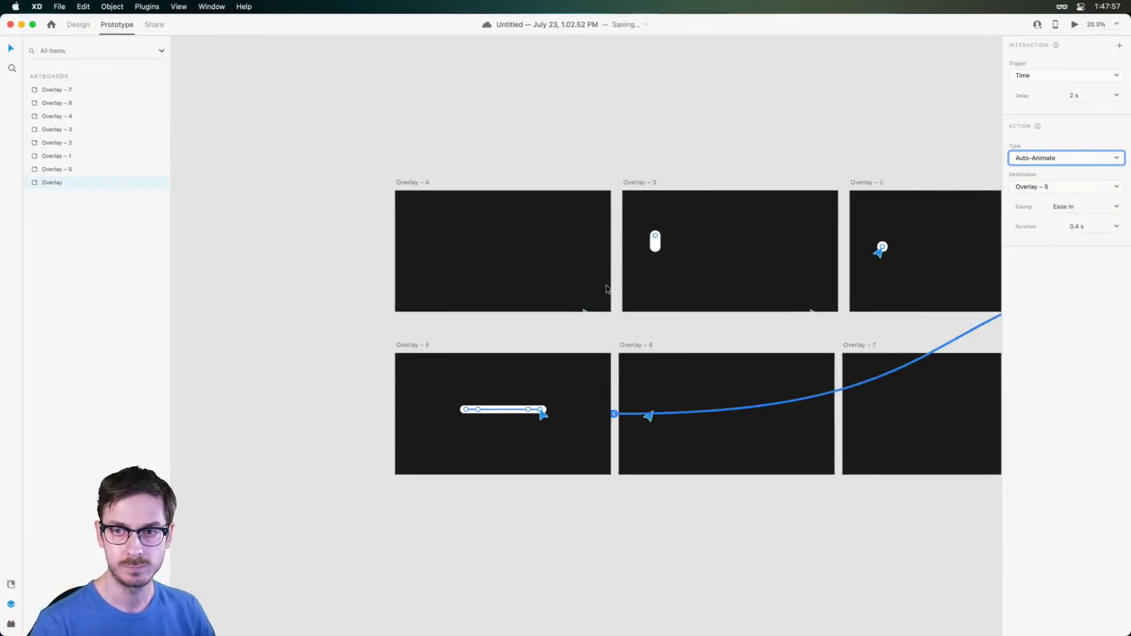
pyautogui.scroll(3, 608, 289)
# Wire Overlay – 5 to Overlay – 6 with easing None and a 0 s delay
pyautogui.click(302, 384)
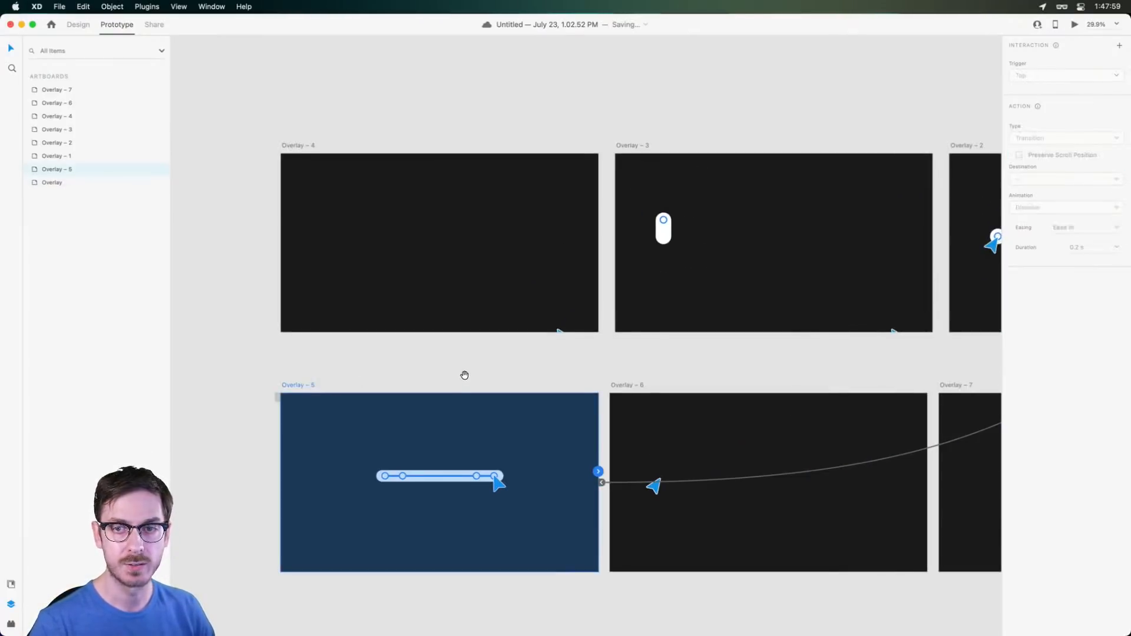
pyautogui.moveTo(464, 376); pyautogui.dragTo(460, 235)
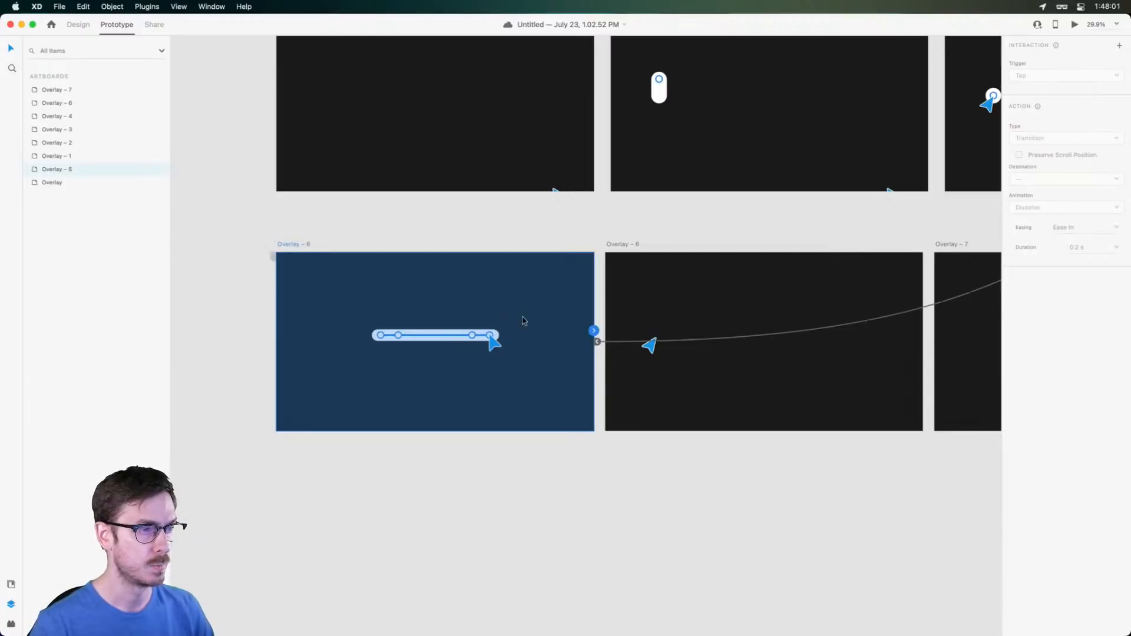
pyautogui.moveTo(594, 331); pyautogui.dragTo(681, 305)
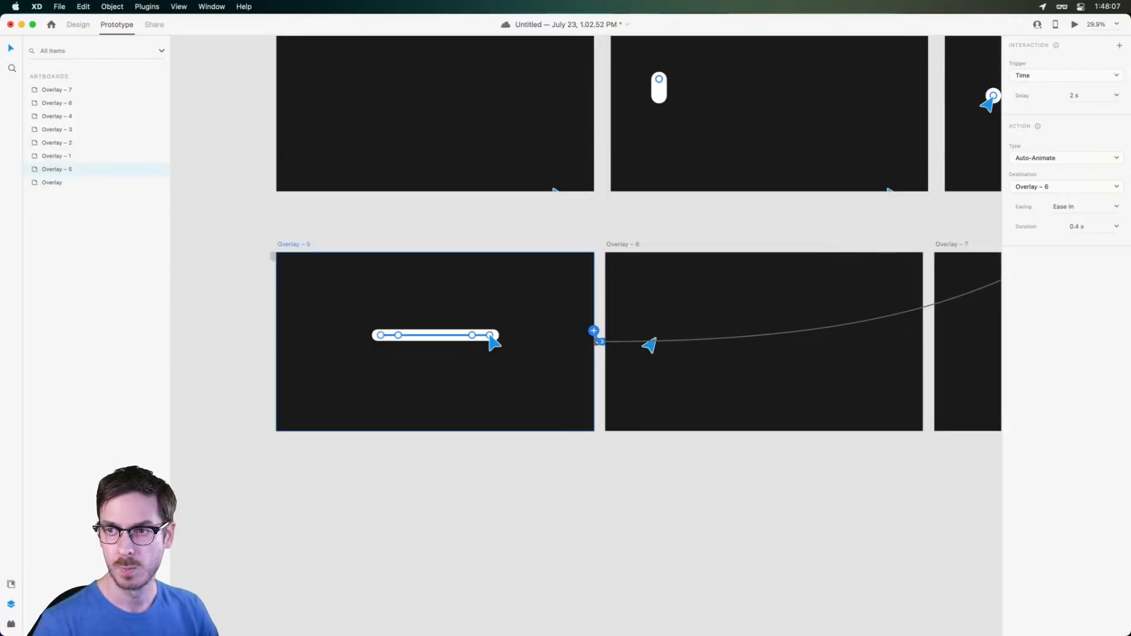
pyautogui.hscroll(5, 919, 273)
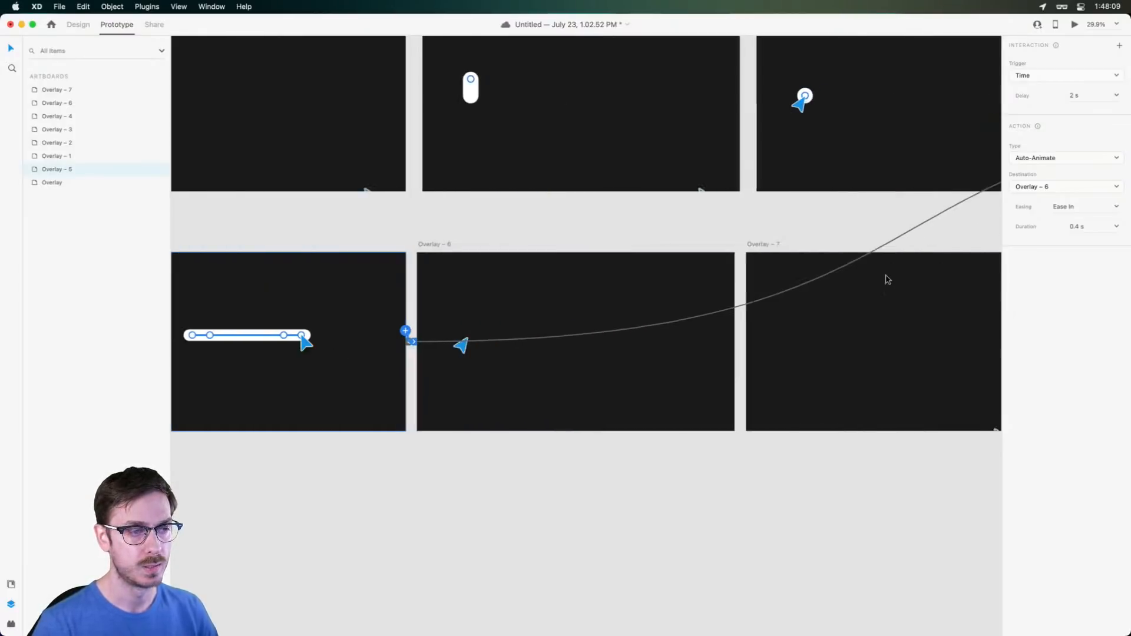
pyautogui.click(1118, 208)
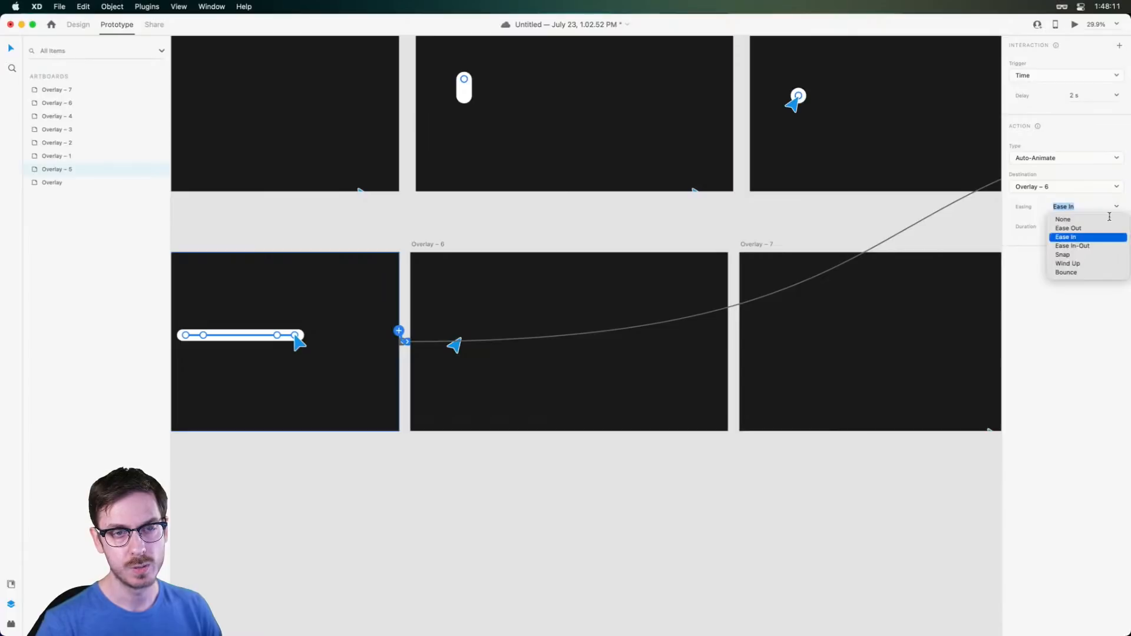
pyautogui.click(1063, 220)
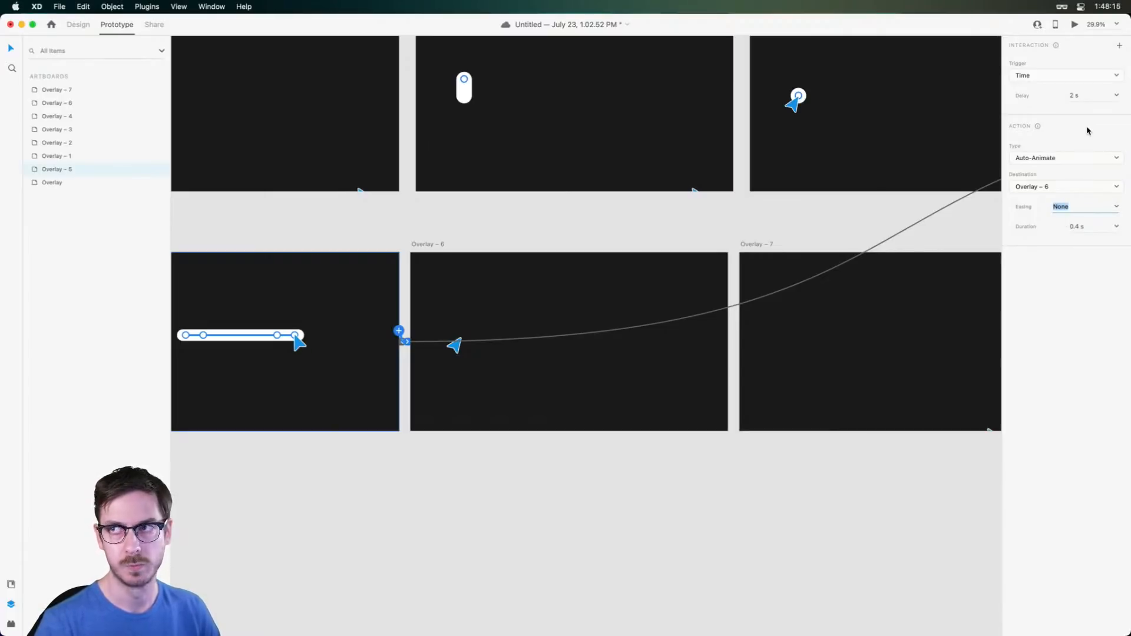
pyautogui.moveTo(1079, 96); pyautogui.dragTo(1010, 92)
pyautogui.write('00')
pyautogui.press('Return')
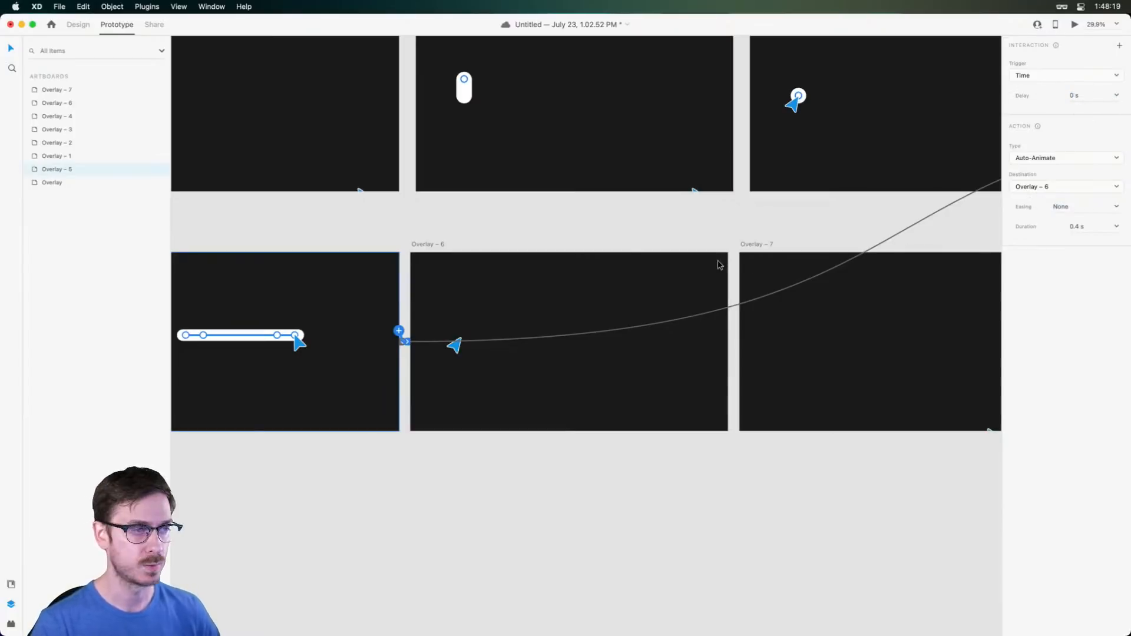
# Give Overlay – 6's transition to Overlay – 7 Wind Up easing
pyautogui.click(516, 268)
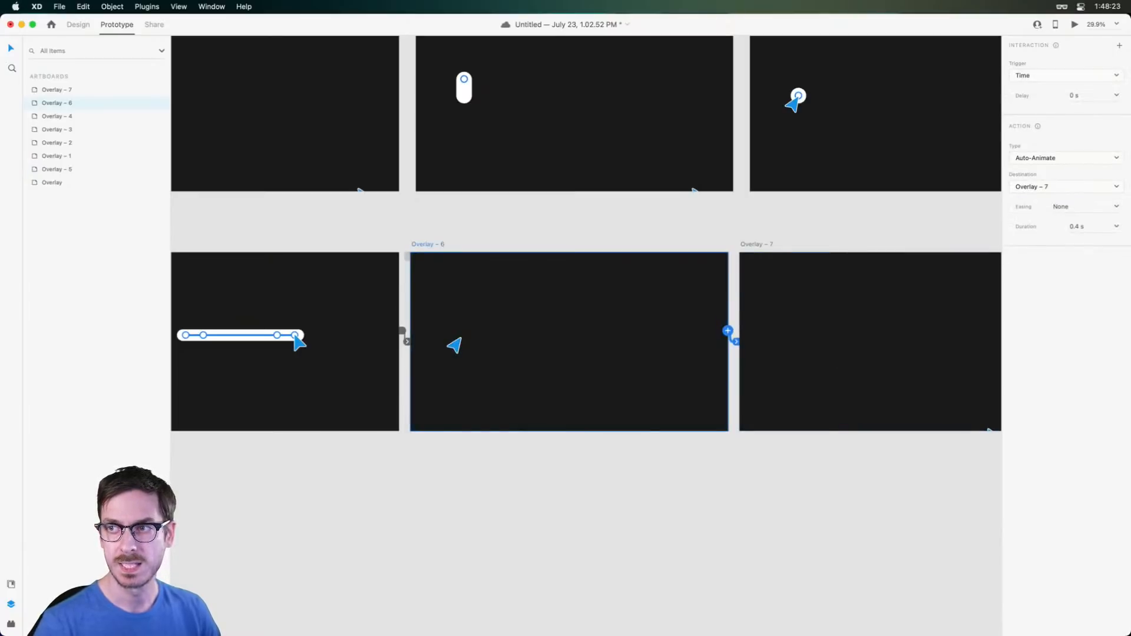
pyautogui.click(1115, 206)
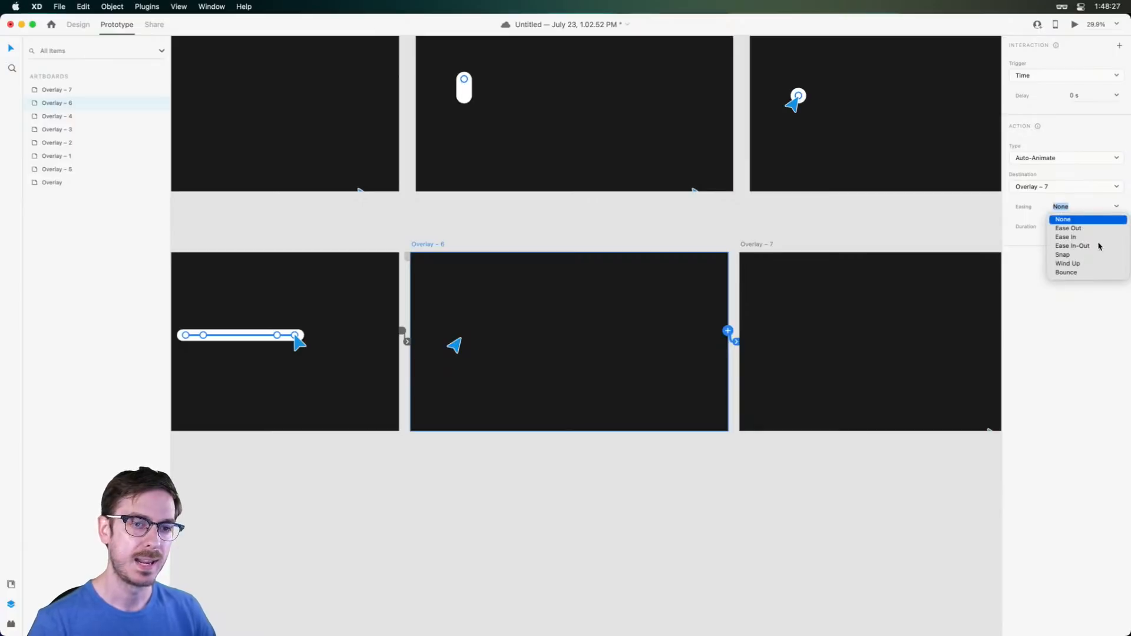
pyautogui.click(1068, 264)
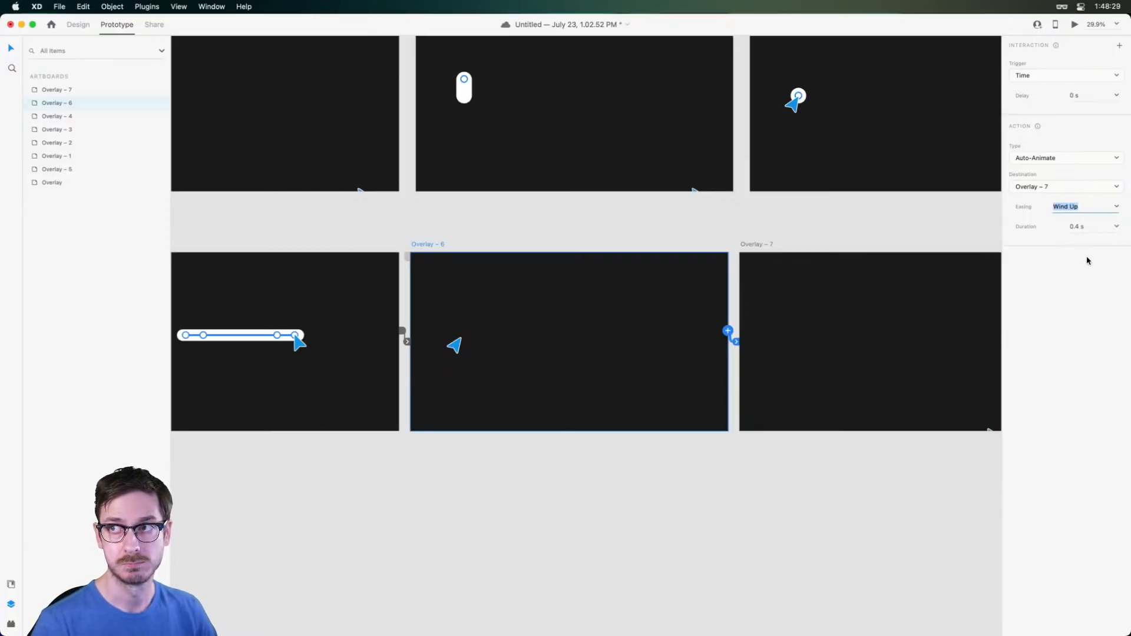
pyautogui.click(1091, 96)
pyautogui.click(695, 230)
pyautogui.scroll(-5, 565, 218)
pyautogui.scroll(5, 505, 191)
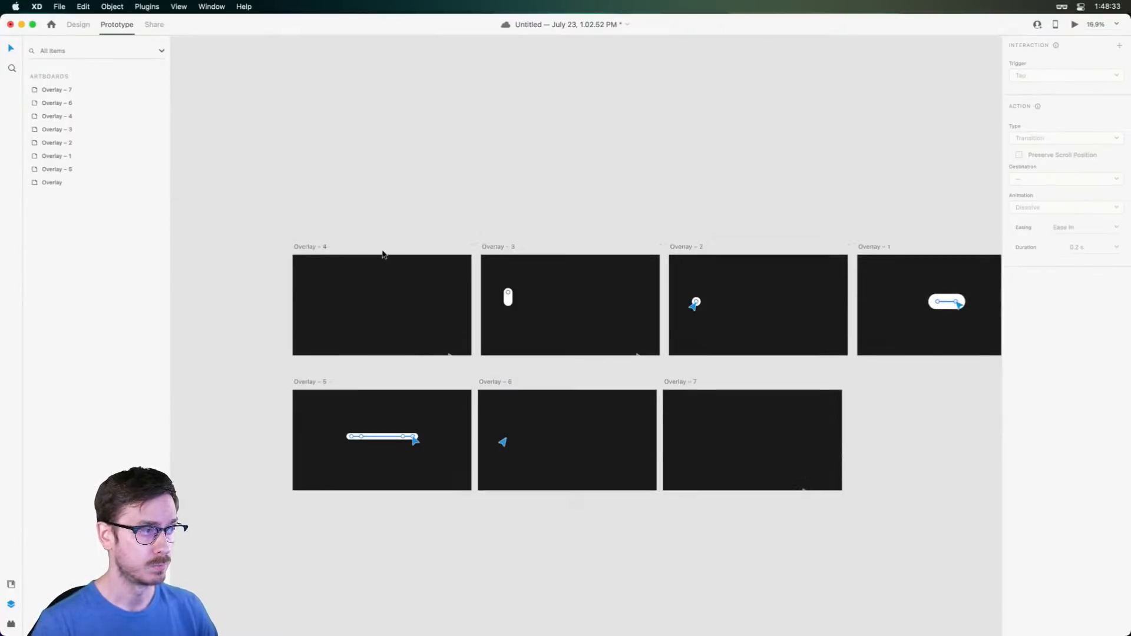
# Preview the overlay sequence from Overlay – 4, then return to the Design view
pyautogui.click(313, 246)
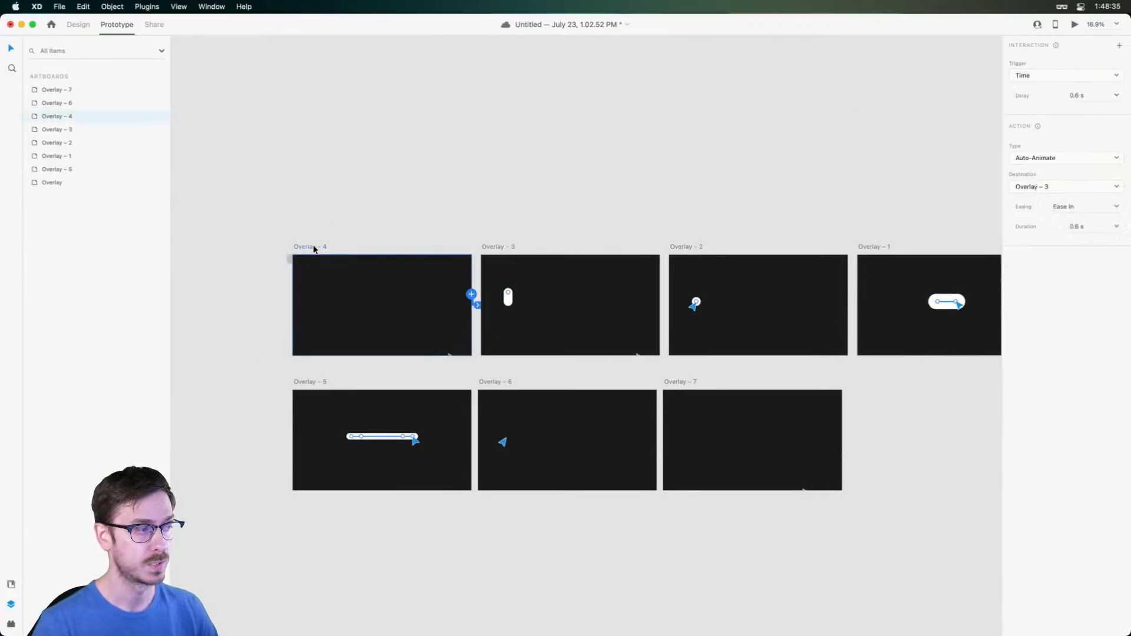
pyautogui.click(1074, 26)
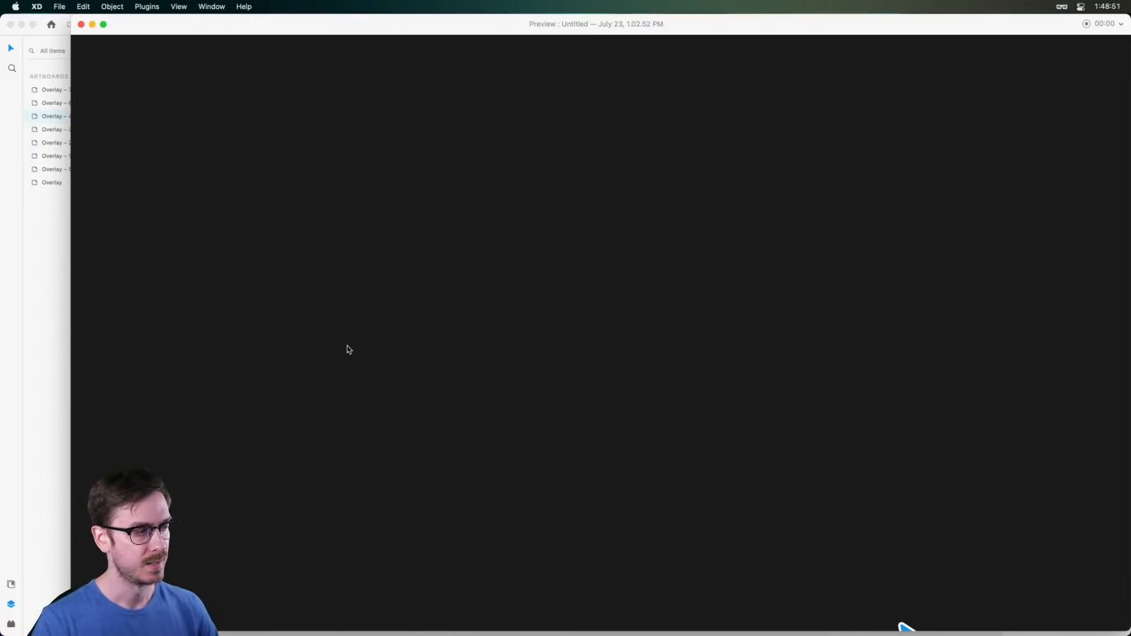
pyautogui.press('super+w')
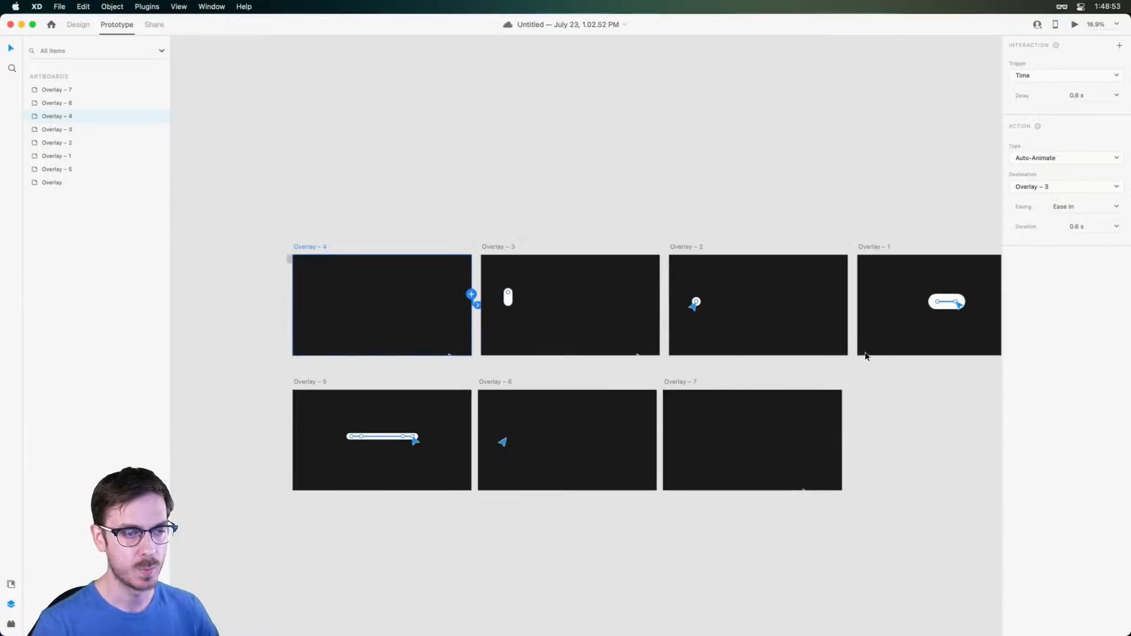
pyautogui.click(76, 24)
pyautogui.scroll(10, 804, 494)
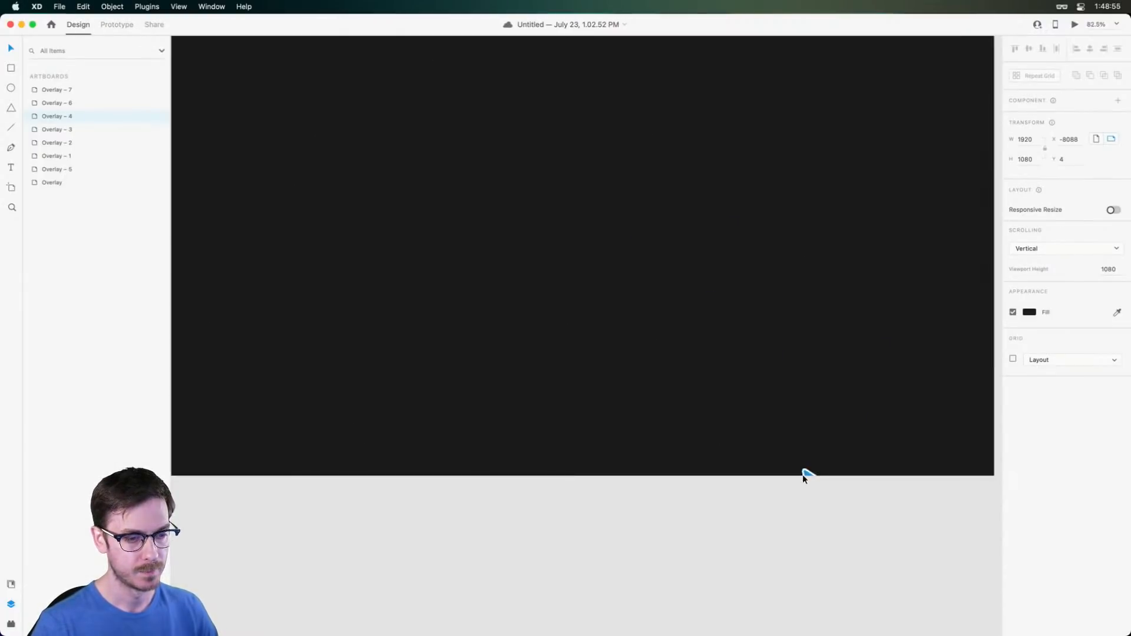
# Select Overlay – 7's pointer along with its Bounds and Container layers
pyautogui.click(804, 478)
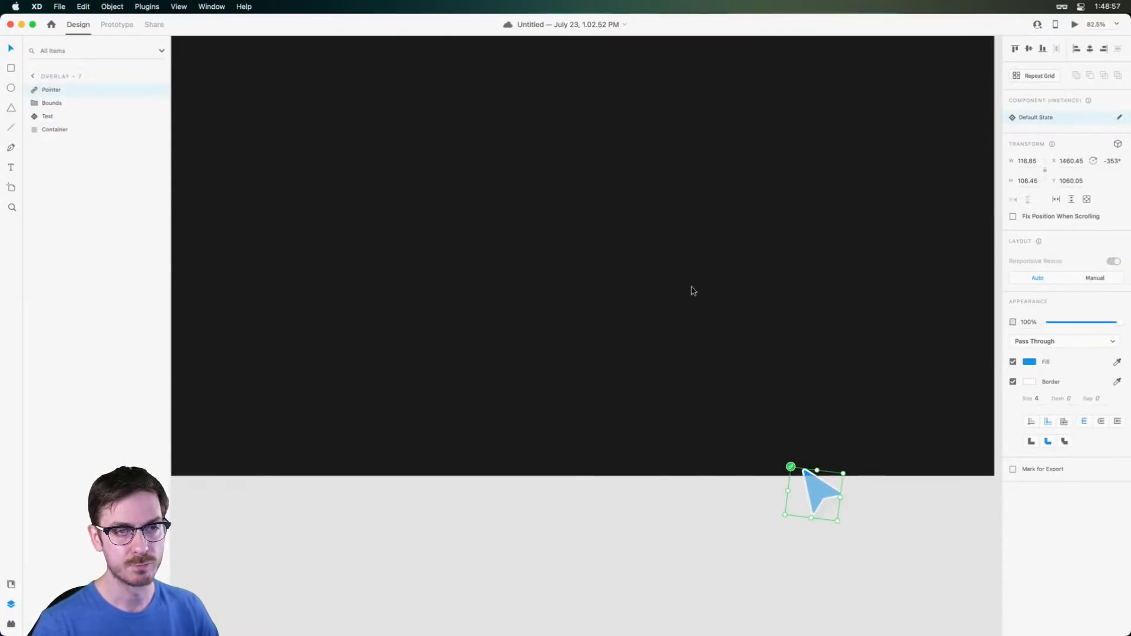
pyautogui.click(59, 104)
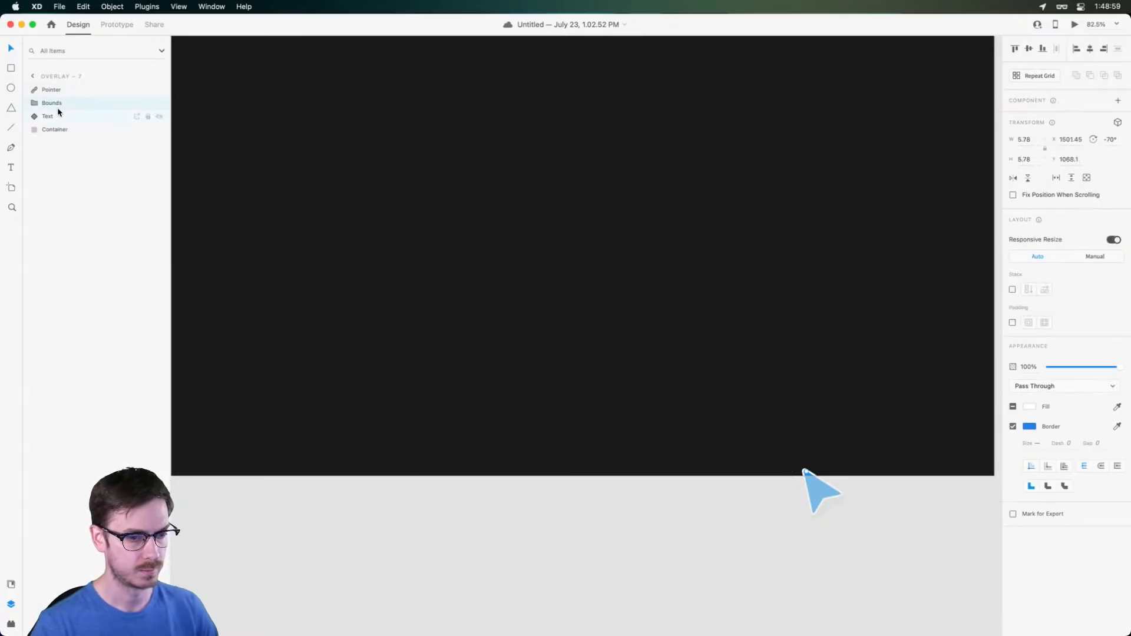
pyautogui.click(61, 129)
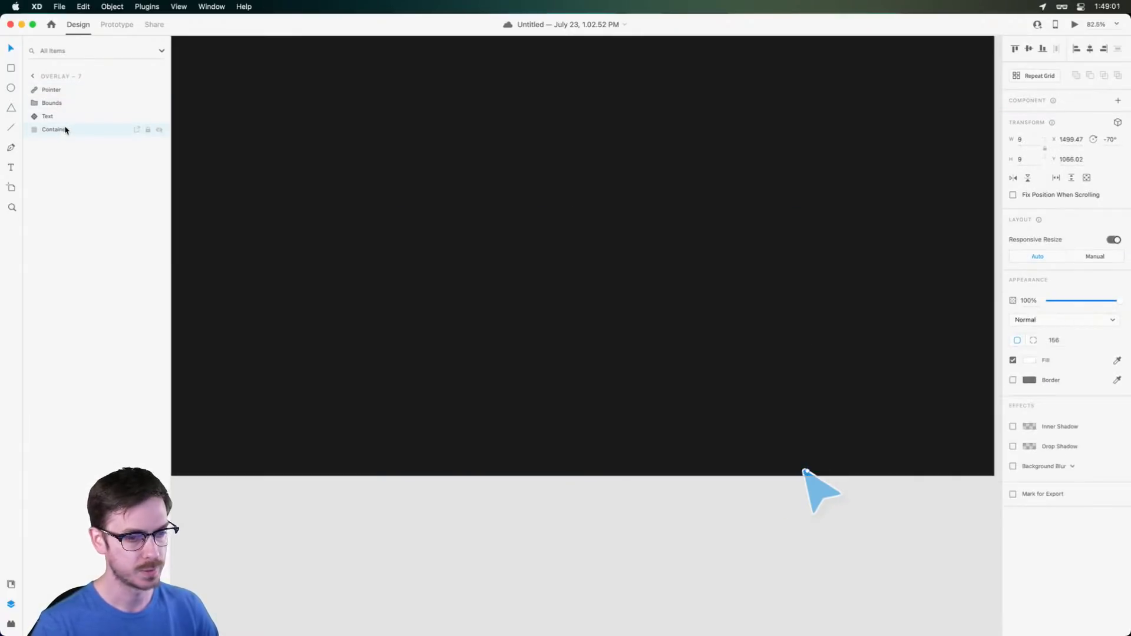
pyautogui.scroll(-6, 368, 170)
pyautogui.hscroll(-10, 372, 155)
pyautogui.scroll(5, 412, 162)
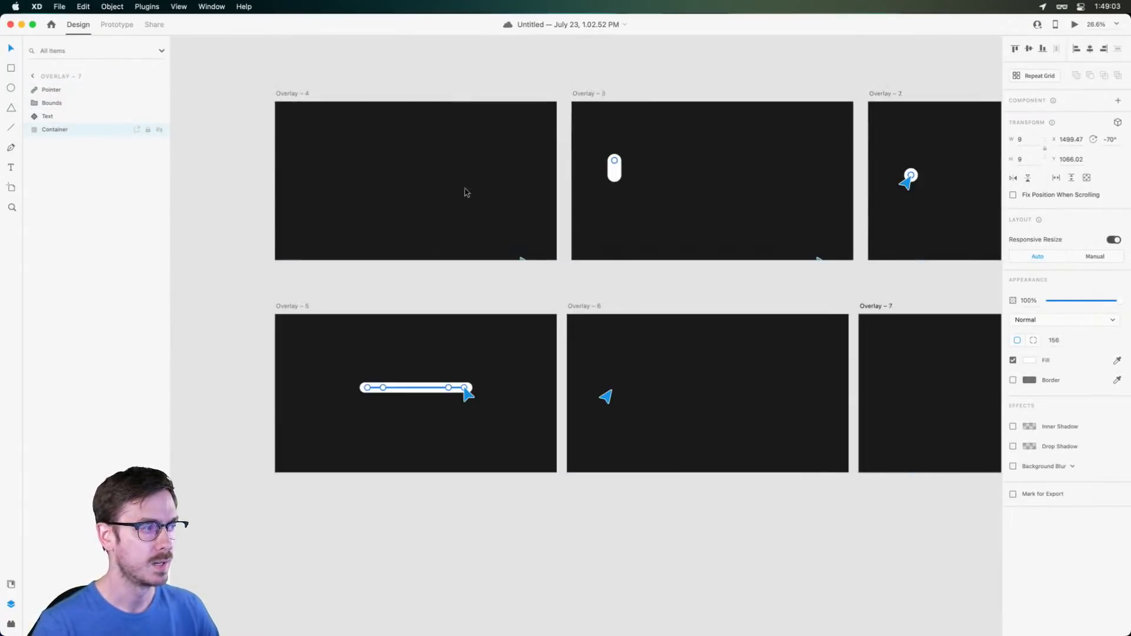
# Preview the animation from Overlay – 5, then again from Overlay – 4
pyautogui.click(495, 342)
pyautogui.press('super+Return')
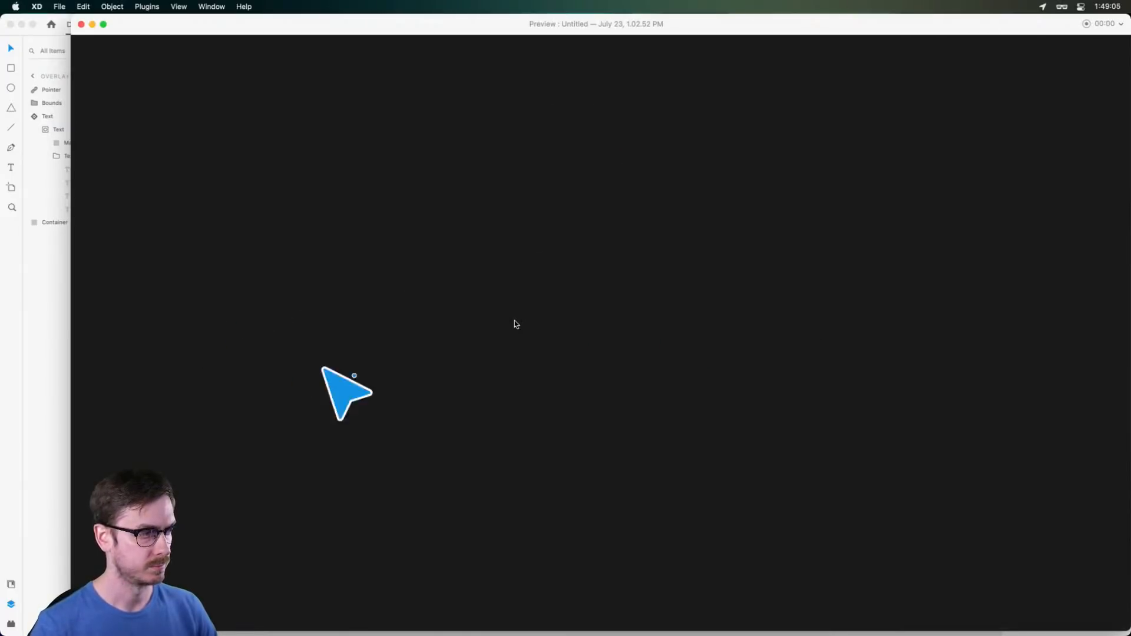
pyautogui.press('super+w')
pyautogui.click(461, 213)
pyautogui.press('super+Return')
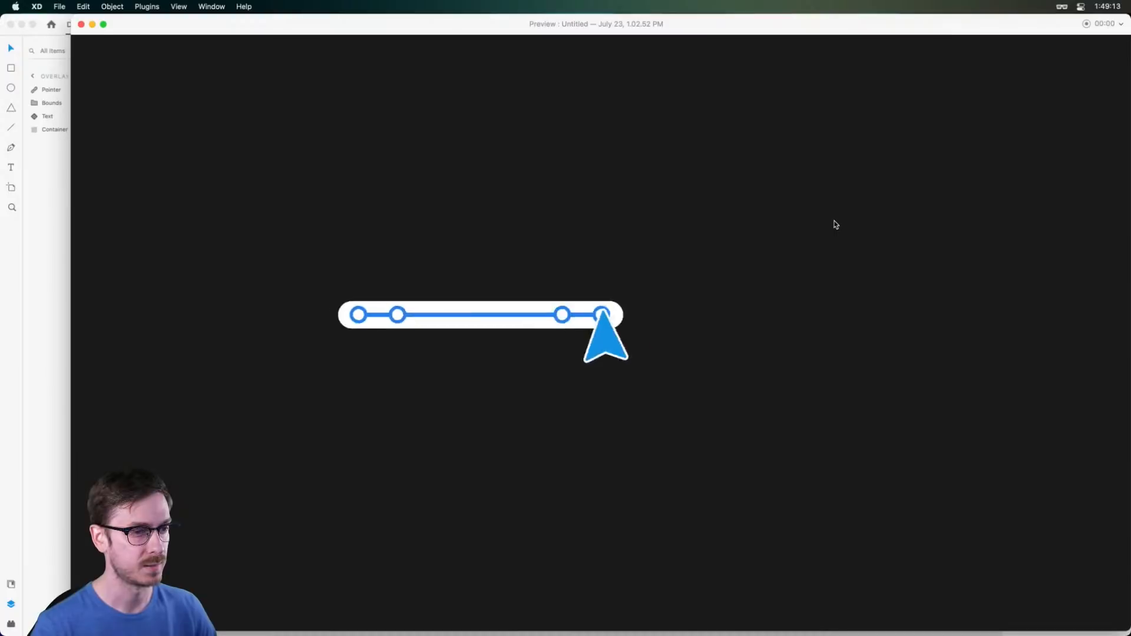
pyautogui.press('super+w')
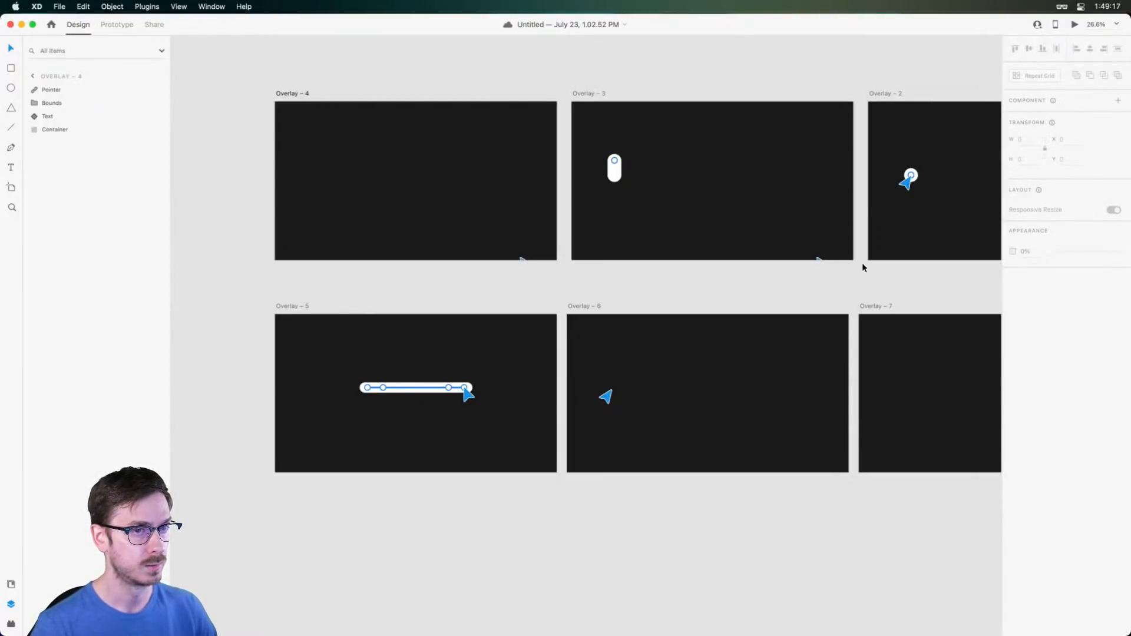
# Drag the blue pointer arrow to the name card's right edge, at X 1309.5, Y 491.78
pyautogui.scroll(2, 861, 268)
pyautogui.scroll(-6, 825, 260)
pyautogui.scroll(5, 804, 253)
pyautogui.hscroll(9, 798, 255)
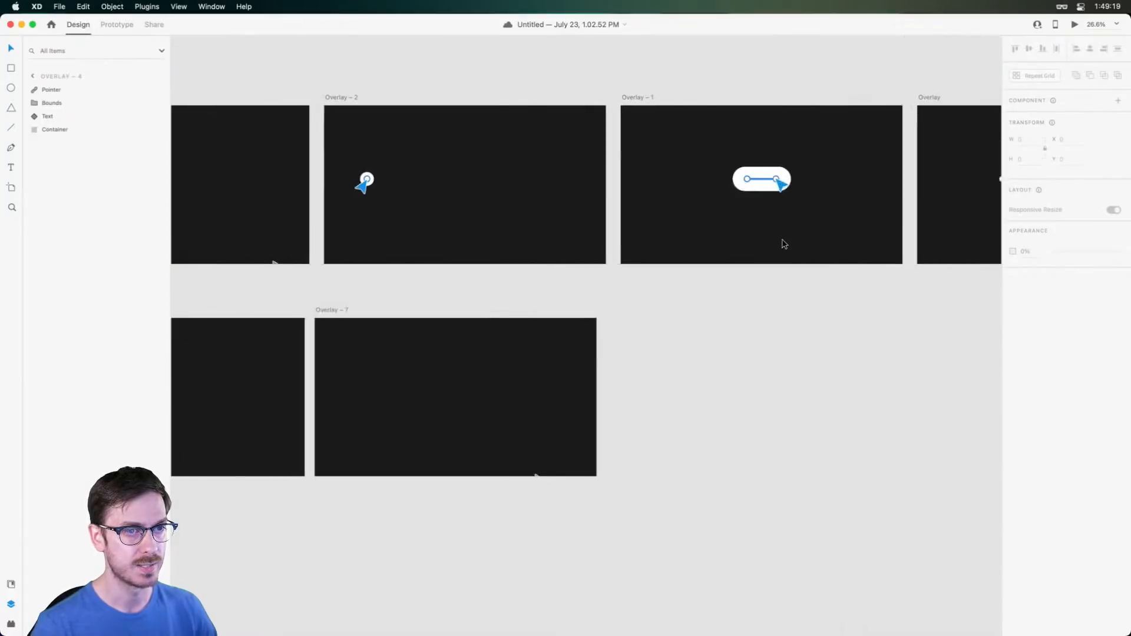
pyautogui.hscroll(4, 784, 243)
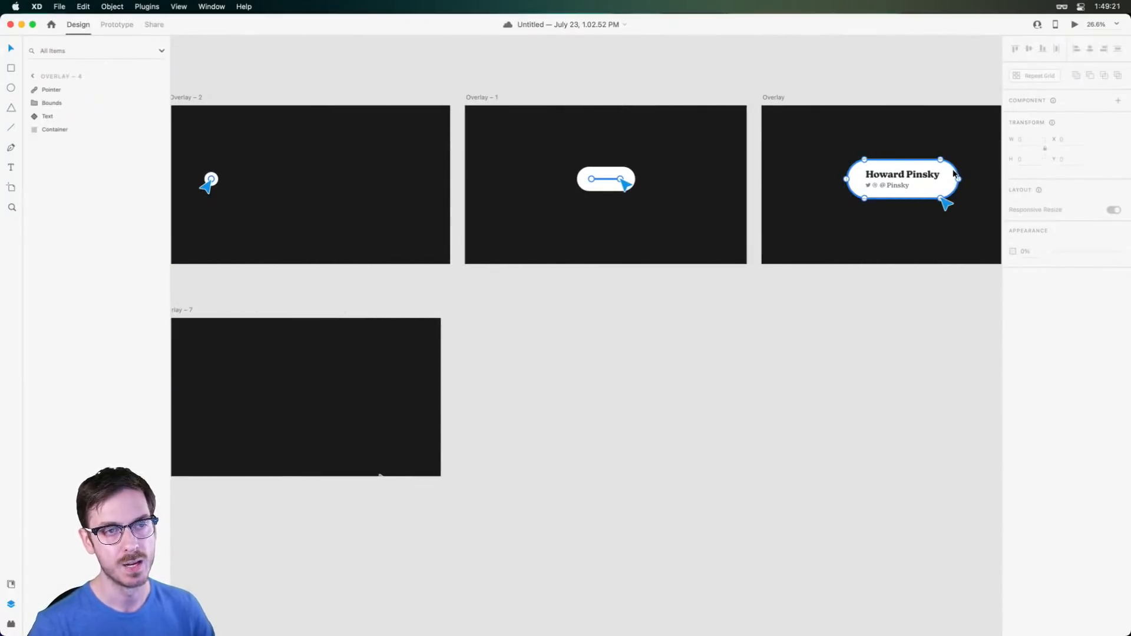
pyautogui.scroll(6, 955, 172)
pyautogui.press('v')
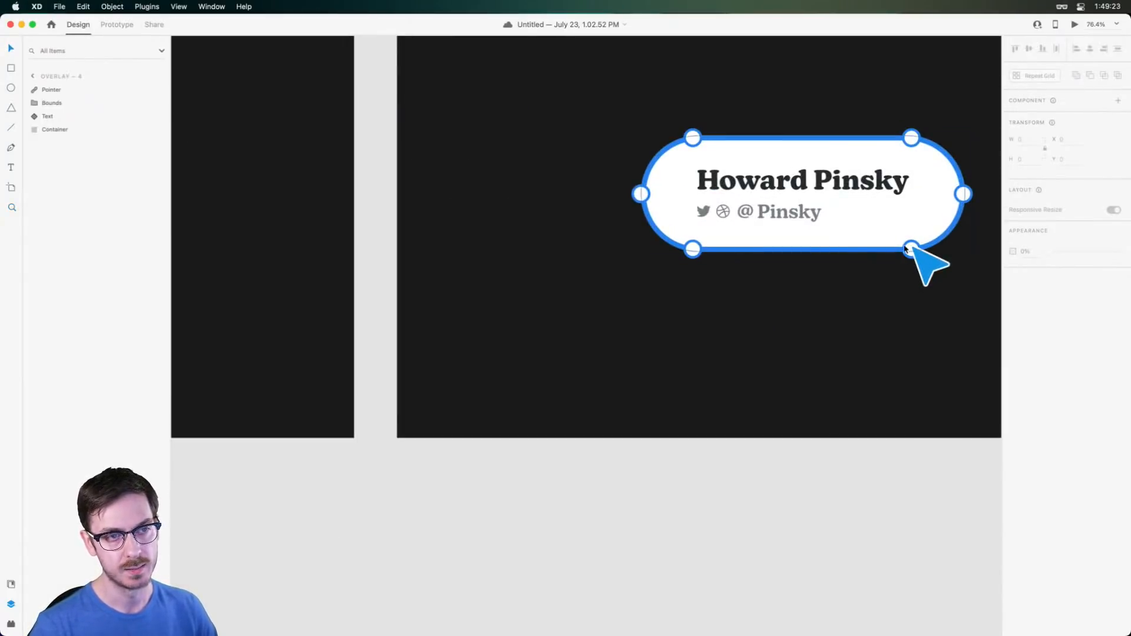
pyautogui.scroll(-4, 813, 318)
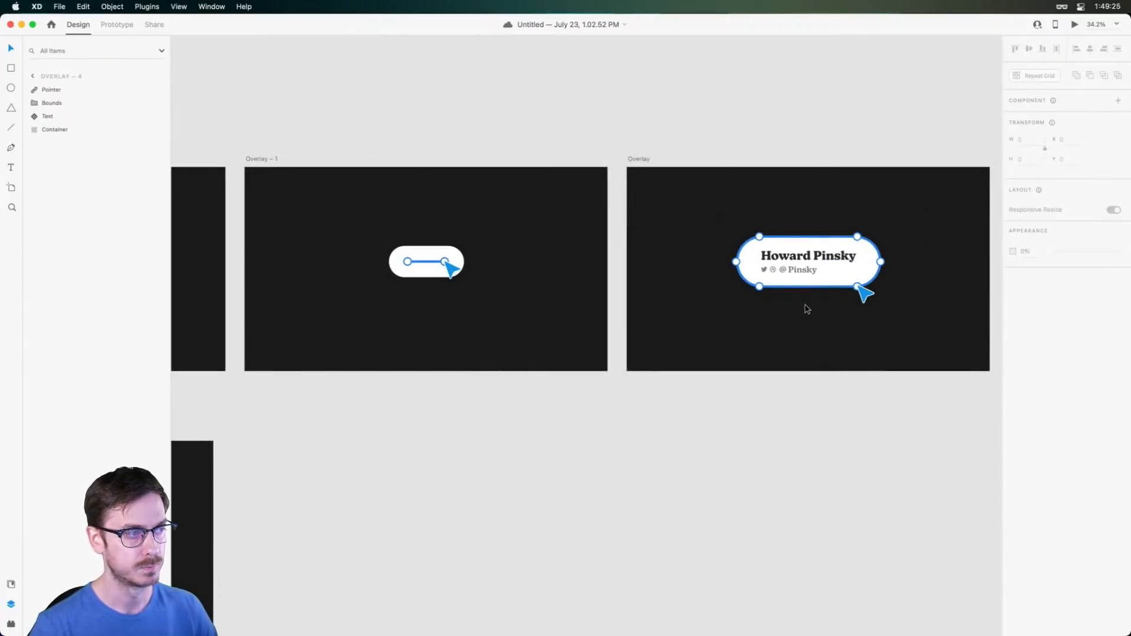
pyautogui.moveTo(861, 296); pyautogui.dragTo(887, 268)
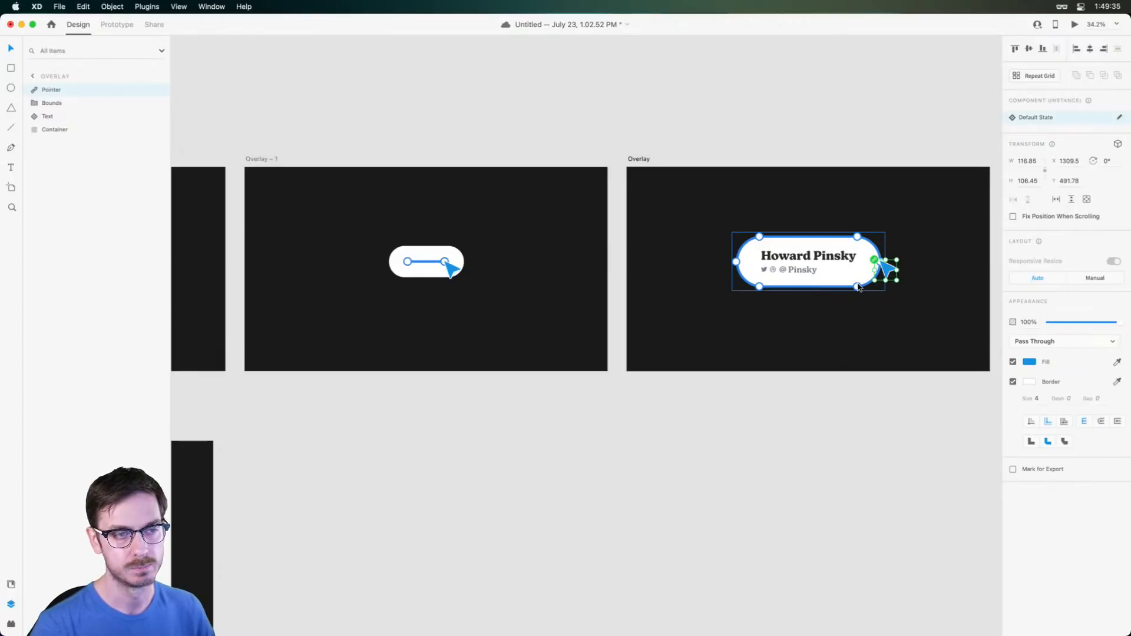
pyautogui.scroll(5, 858, 287)
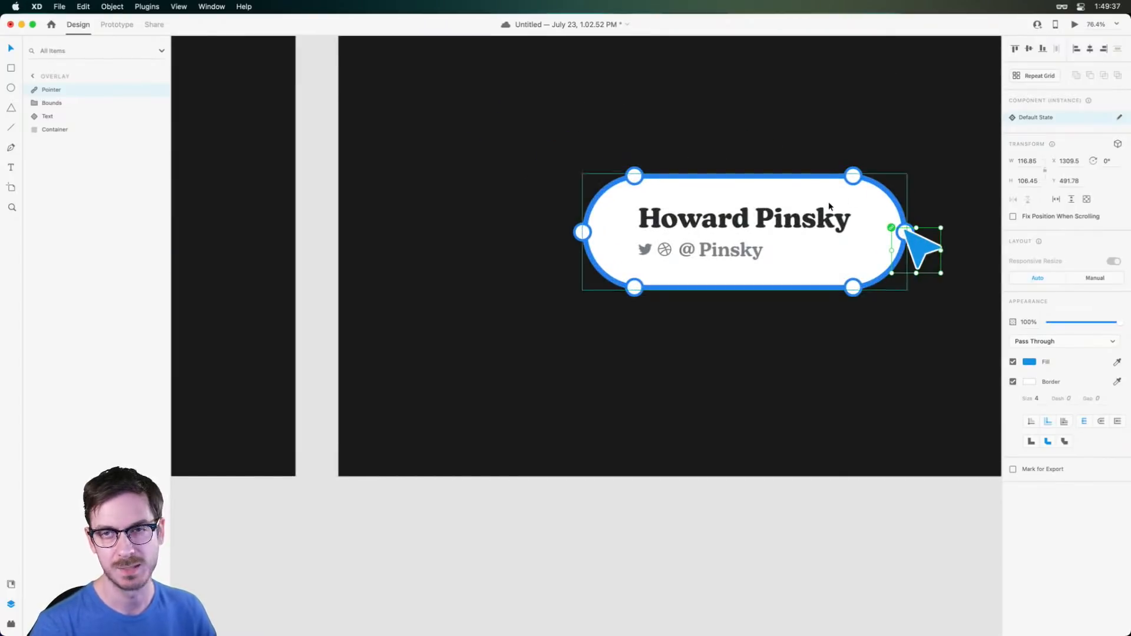
pyautogui.scroll(-5, 842, 203)
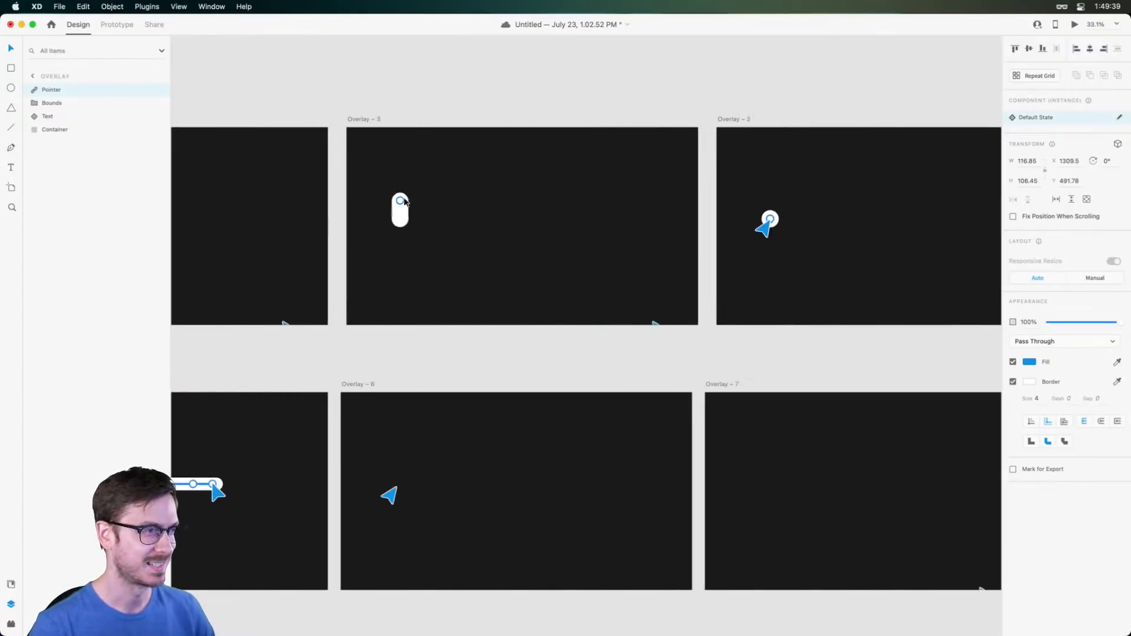
pyautogui.click(283, 206)
# Preview the overlay animation, then marquee-select Overlay – 5's slider bounds, text and container
pyautogui.press('super+Return')
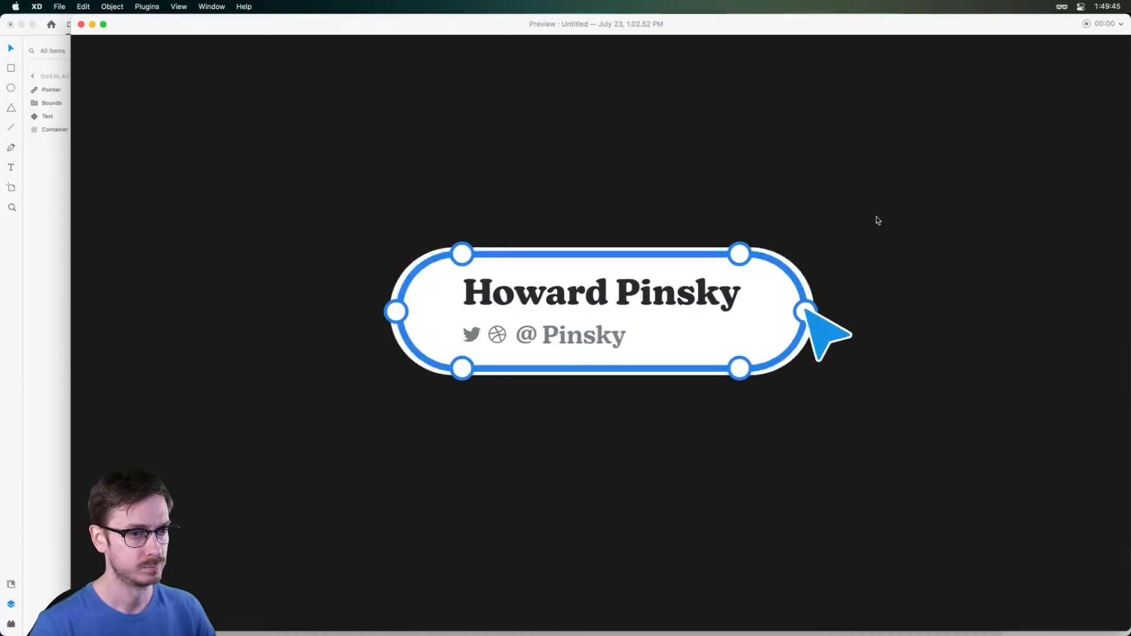
pyautogui.press('Escape')
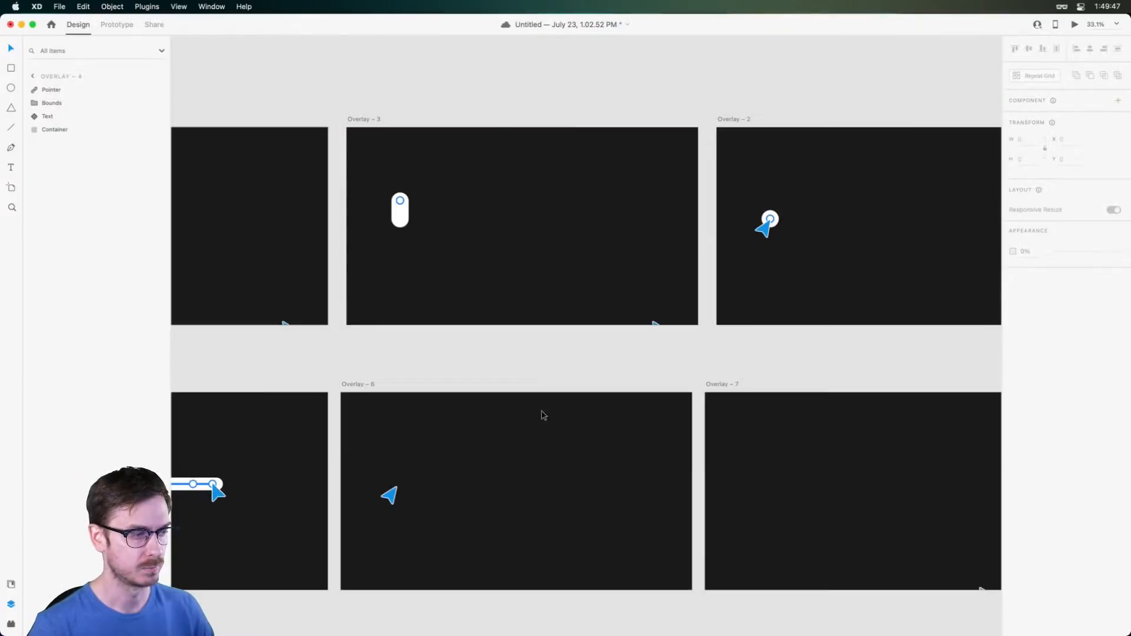
pyautogui.hscroll(-6, 510, 396)
pyautogui.scroll(1, 503, 473)
pyautogui.scroll(-5, 505, 516)
pyautogui.scroll(5, 505, 516)
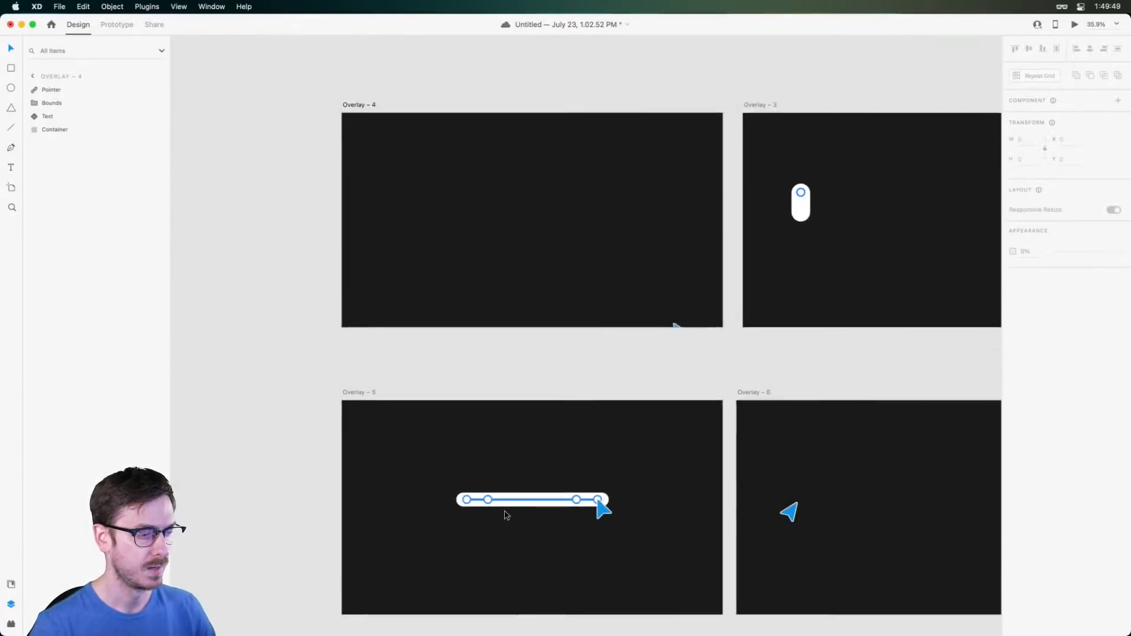
pyautogui.moveTo(362, 453); pyautogui.dragTo(435, 495)
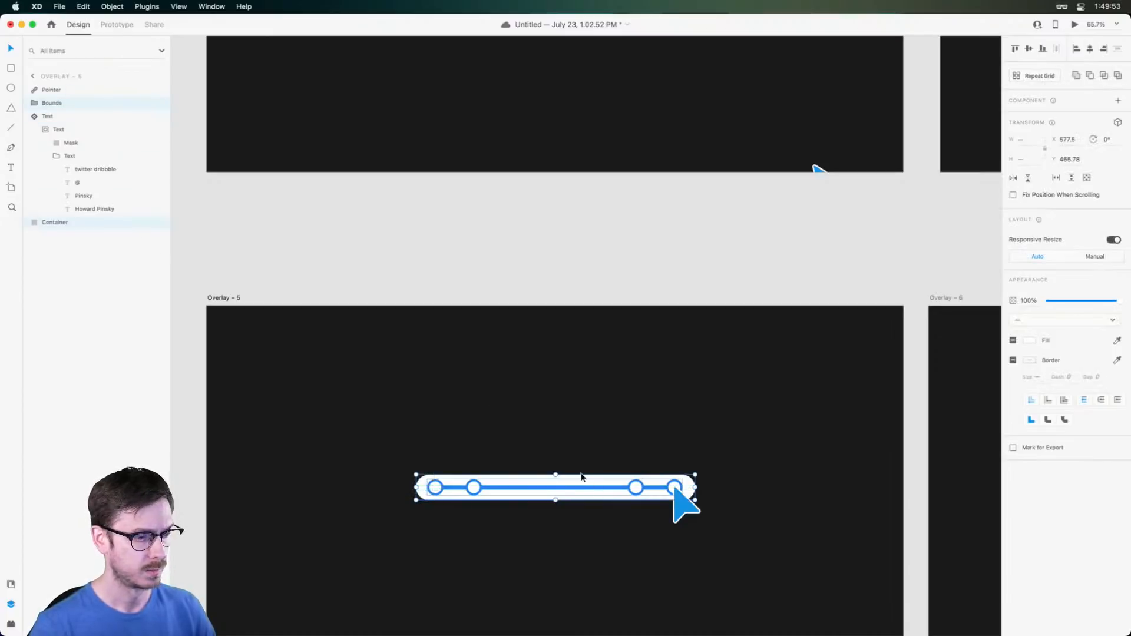
# Narrow Overlay – 5's slider bar from its right side and place the pointer on the last circle
pyautogui.scroll(3, 595, 486)
pyautogui.scroll(-5, 617, 533)
pyautogui.moveTo(784, 349); pyautogui.dragTo(743, 377)
pyautogui.click(768, 379)
pyautogui.scroll(-10, 752, 380)
pyautogui.scroll(-1, 753, 380)
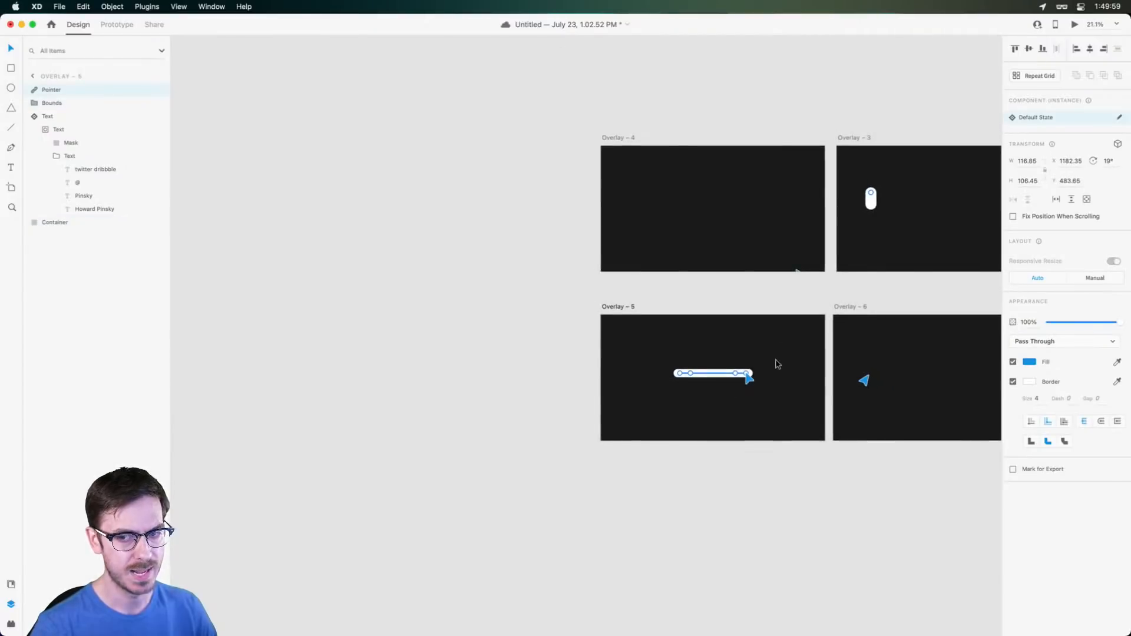
pyautogui.hscroll(4, 776, 364)
pyautogui.click(557, 202)
# Preview the updated animation, then show Overlay – 5's interaction in Prototype mode
pyautogui.press('super+Return')
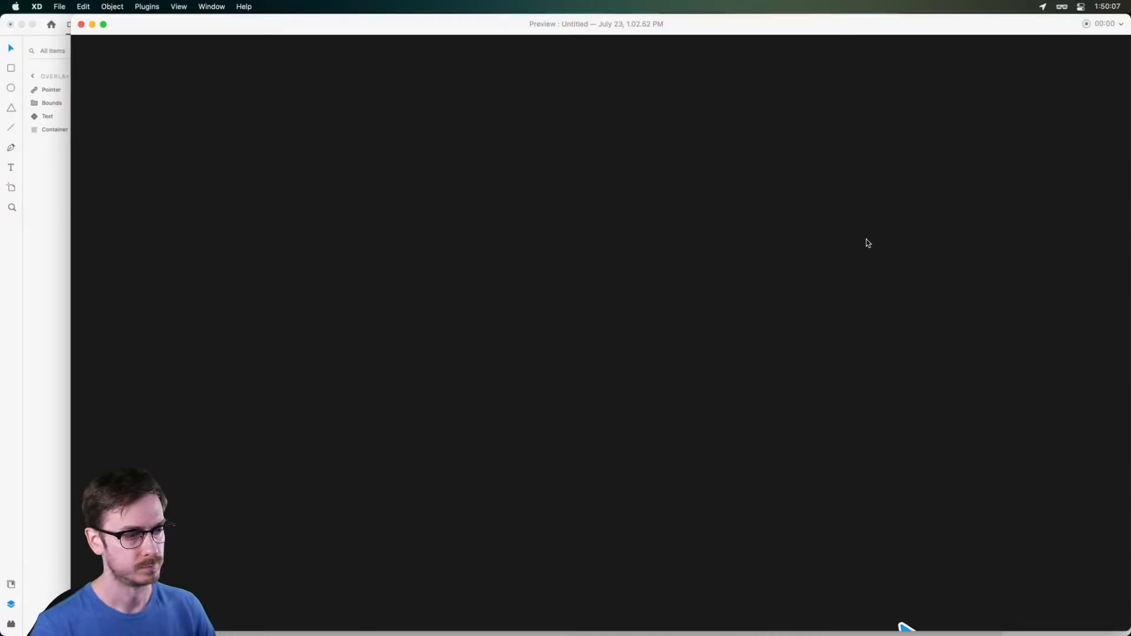
pyautogui.press('super+w')
pyautogui.hscroll(6, 800, 319)
pyautogui.hscroll(-5, 353, 300)
pyautogui.click(310, 305)
pyautogui.click(114, 25)
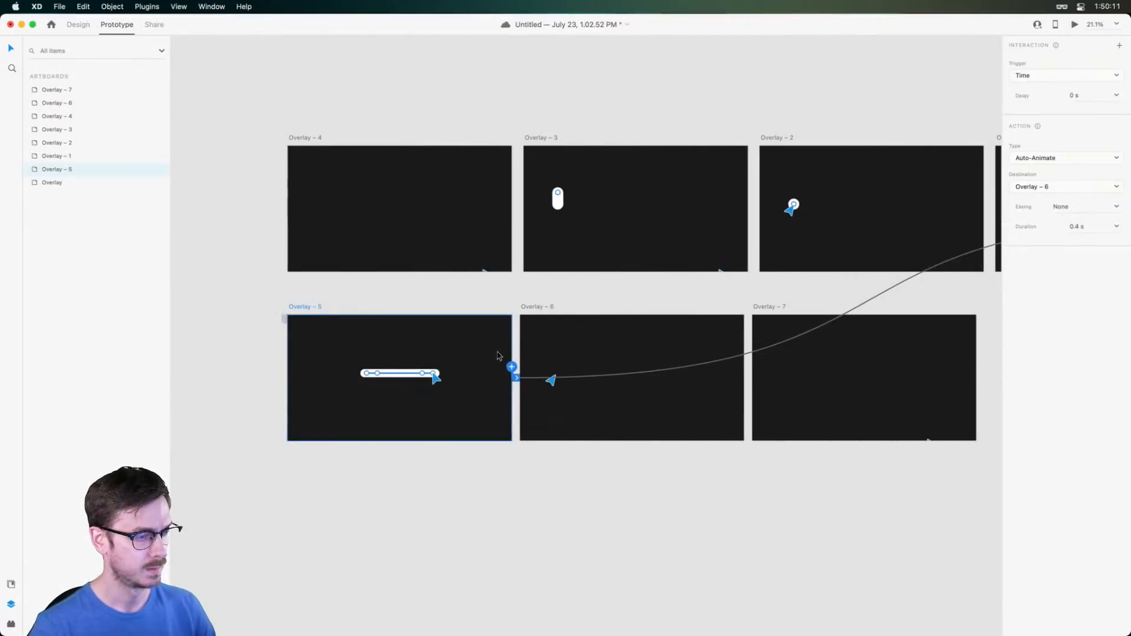
# Change the Overlay – 5 to Overlay – 6 Auto-Animate duration from 0.4 s to 0.2 s and preview it
pyautogui.press('super+Return')
pyautogui.press('super+w')
pyautogui.scroll(2, 484, 356)
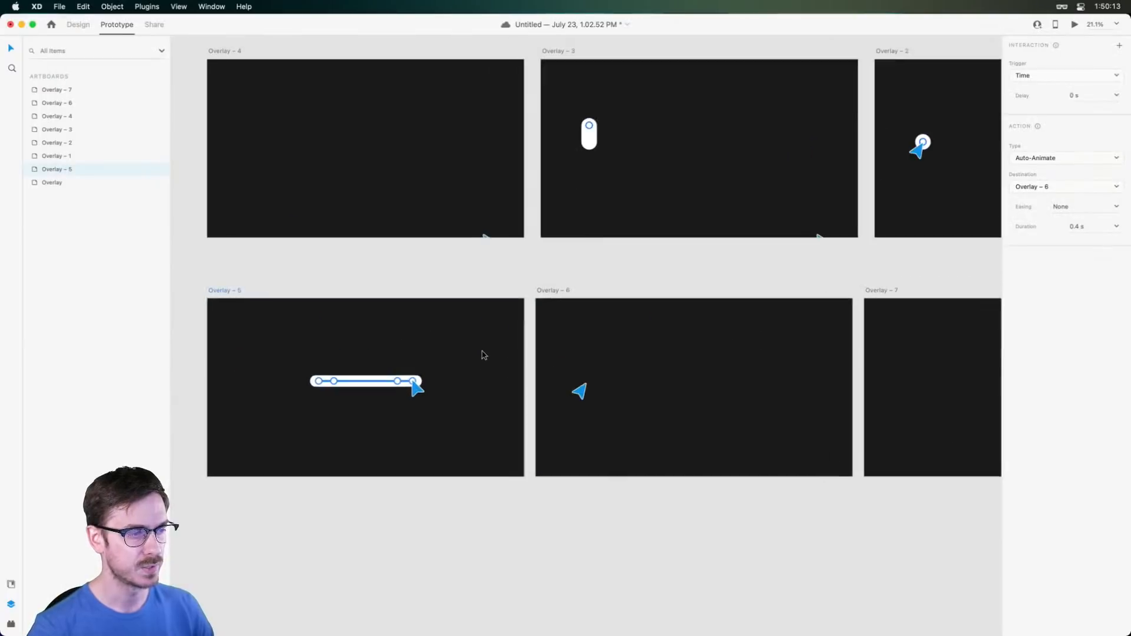
pyautogui.click(1117, 227)
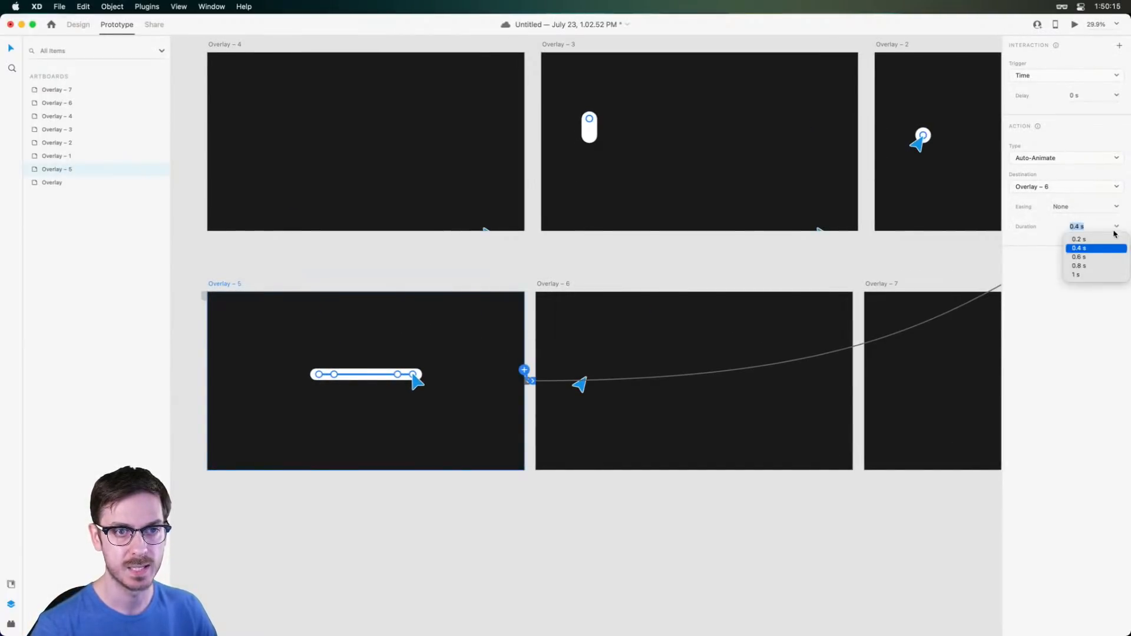
pyautogui.click(1088, 239)
pyautogui.press('super+Return')
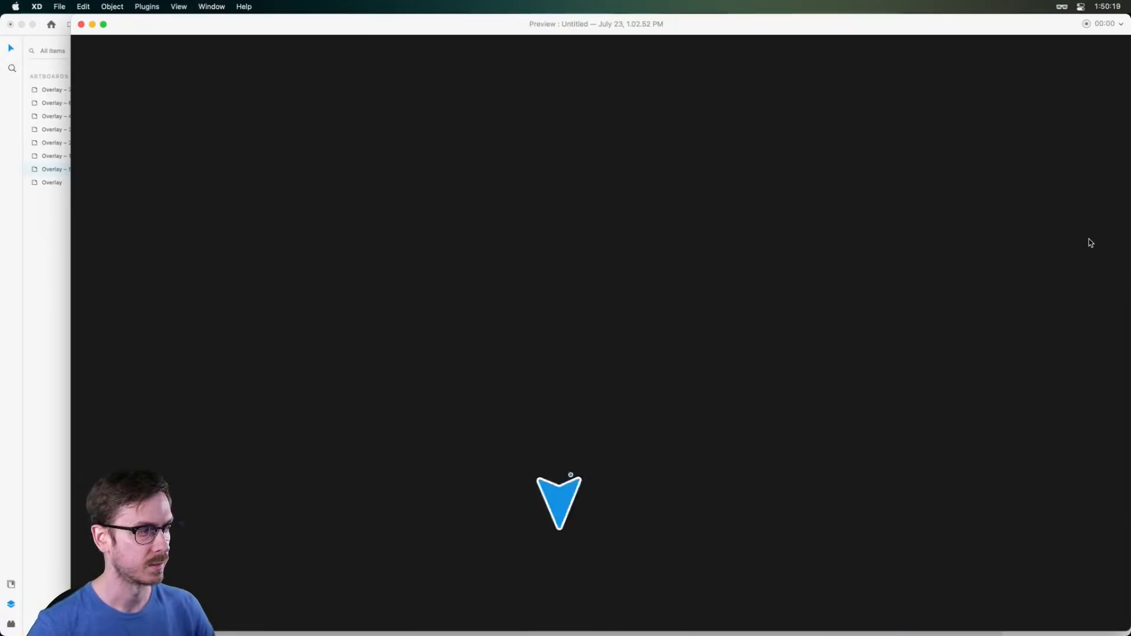
pyautogui.press('super+w')
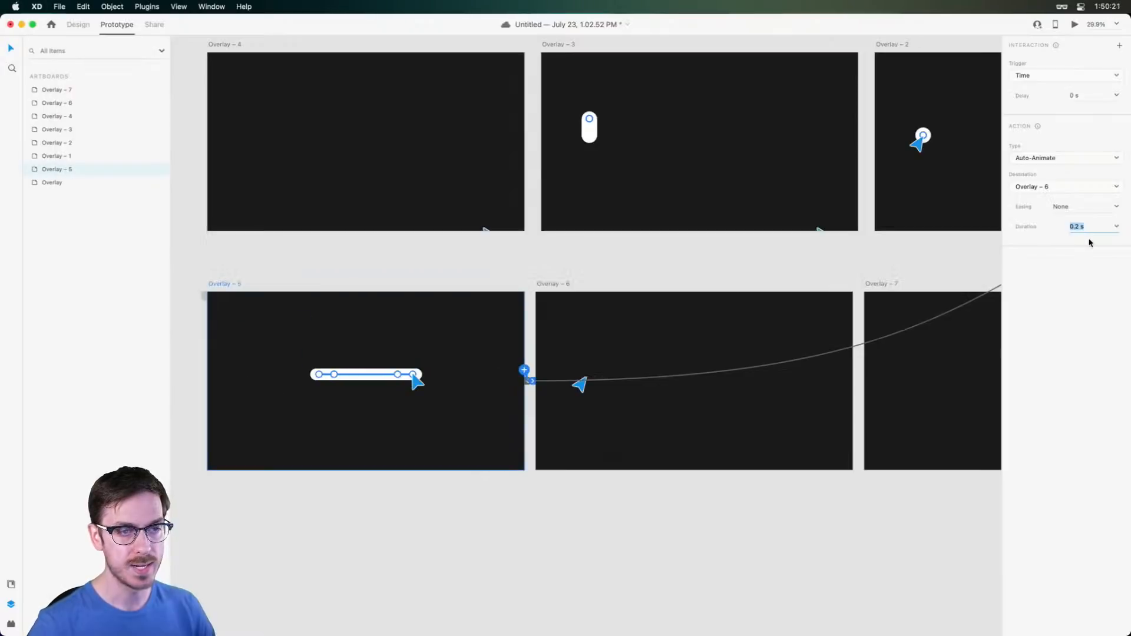
pyautogui.hscroll(-5, 409, 291)
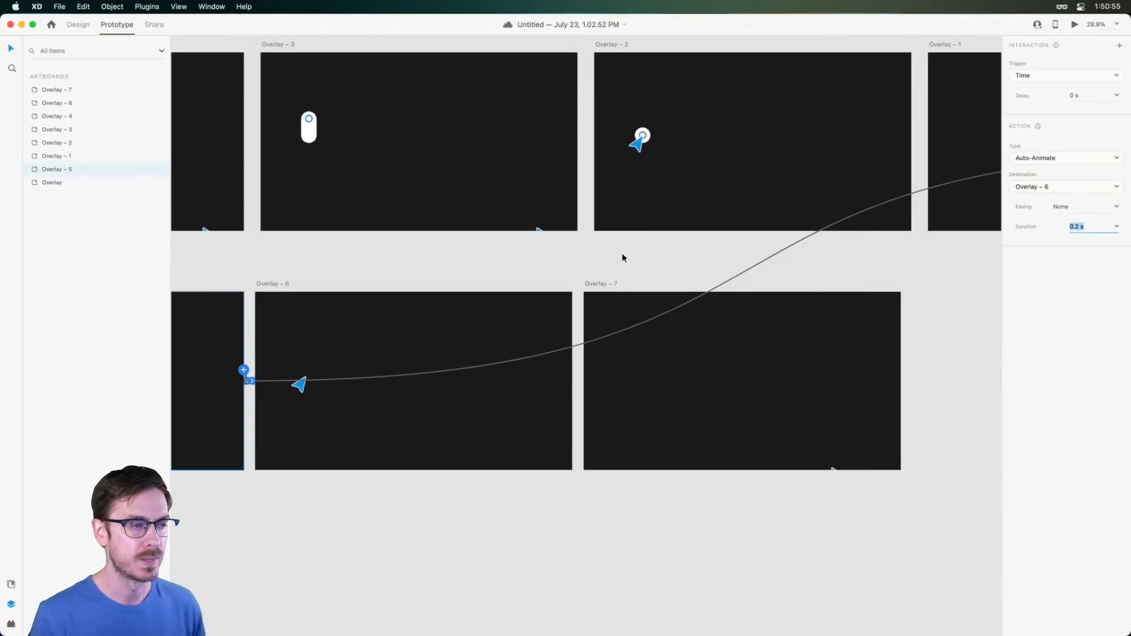
pyautogui.click(597, 255)
pyautogui.hscroll(-3, 596, 258)
pyautogui.hscroll(-5, 596, 254)
pyautogui.scroll(2, 594, 249)
pyautogui.scroll(2, 730, 233)
pyautogui.scroll(3, 730, 234)
pyautogui.hscroll(5, 814, 240)
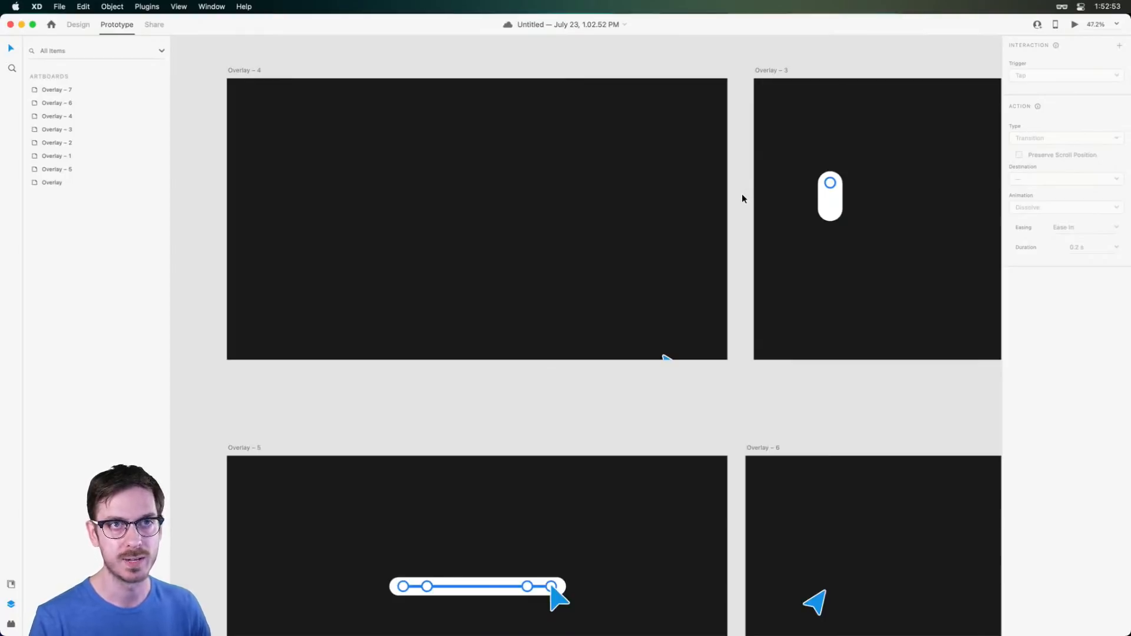
# Snap Overlay – 6 beneath Overlay – 3 and Overlay – 7 beneath Overlay – 2
pyautogui.scroll(-3, 741, 195)
pyautogui.moveTo(787, 75); pyautogui.dragTo(477, 106)
pyautogui.scroll(-3, 550, 83)
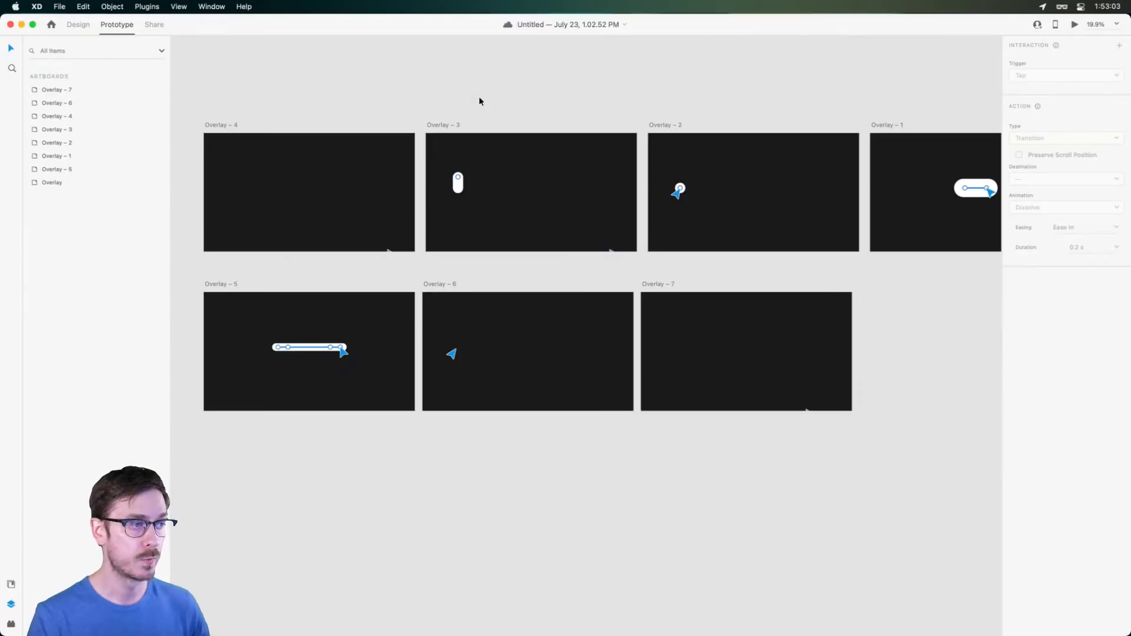
pyautogui.moveTo(449, 285); pyautogui.dragTo(477, 281)
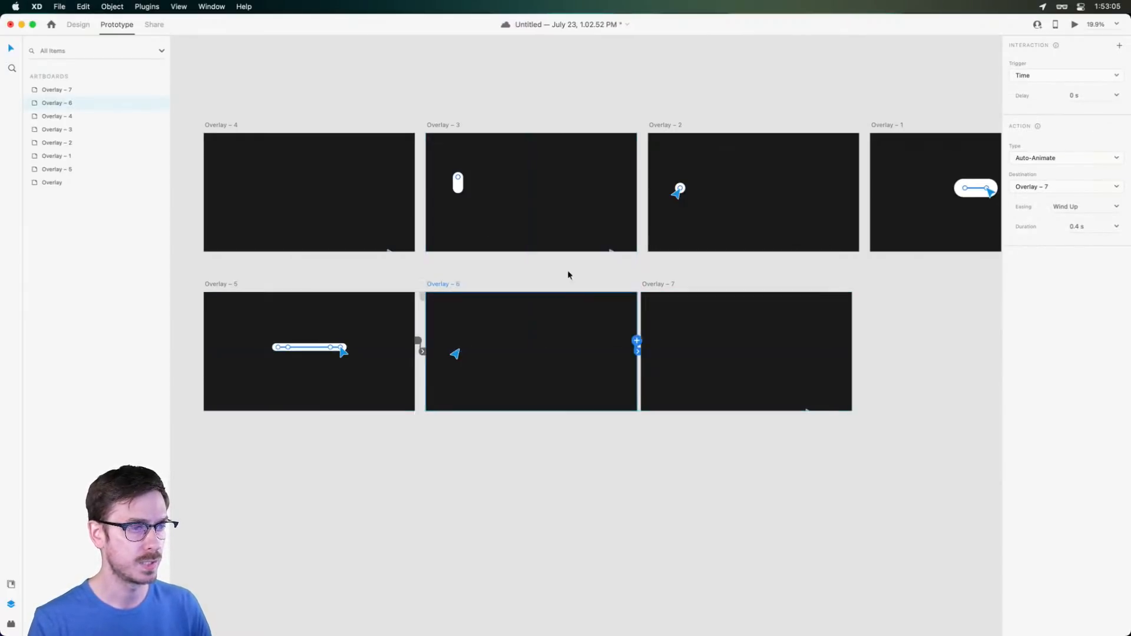
pyautogui.moveTo(655, 282); pyautogui.dragTo(664, 284)
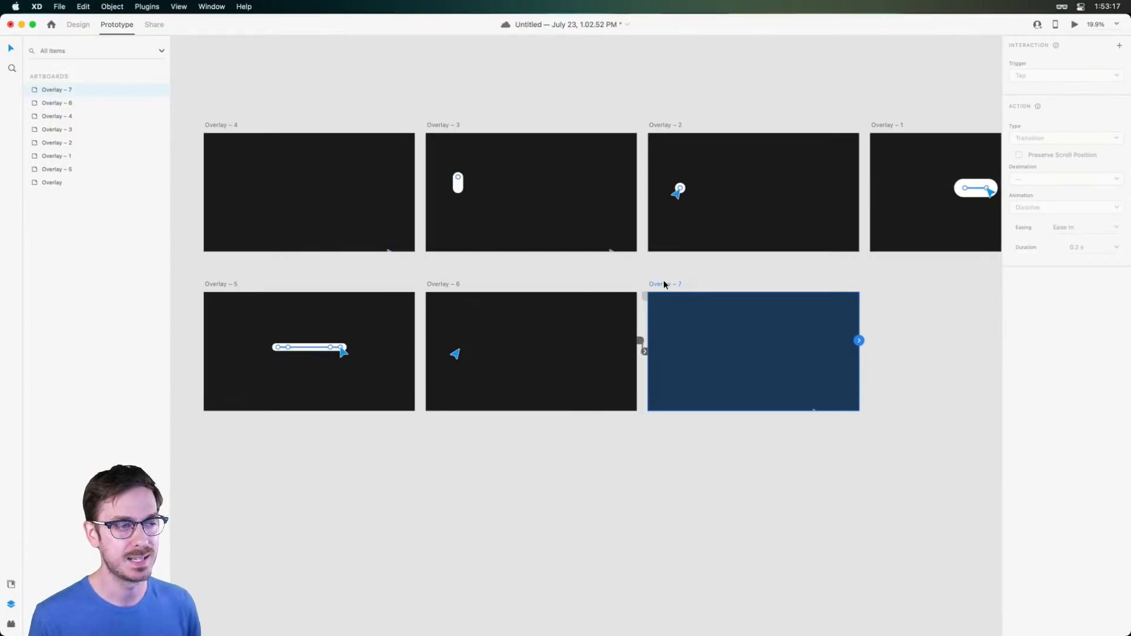
pyautogui.scroll(1, 553, 106)
pyautogui.scroll(2, 553, 110)
pyautogui.click(553, 108)
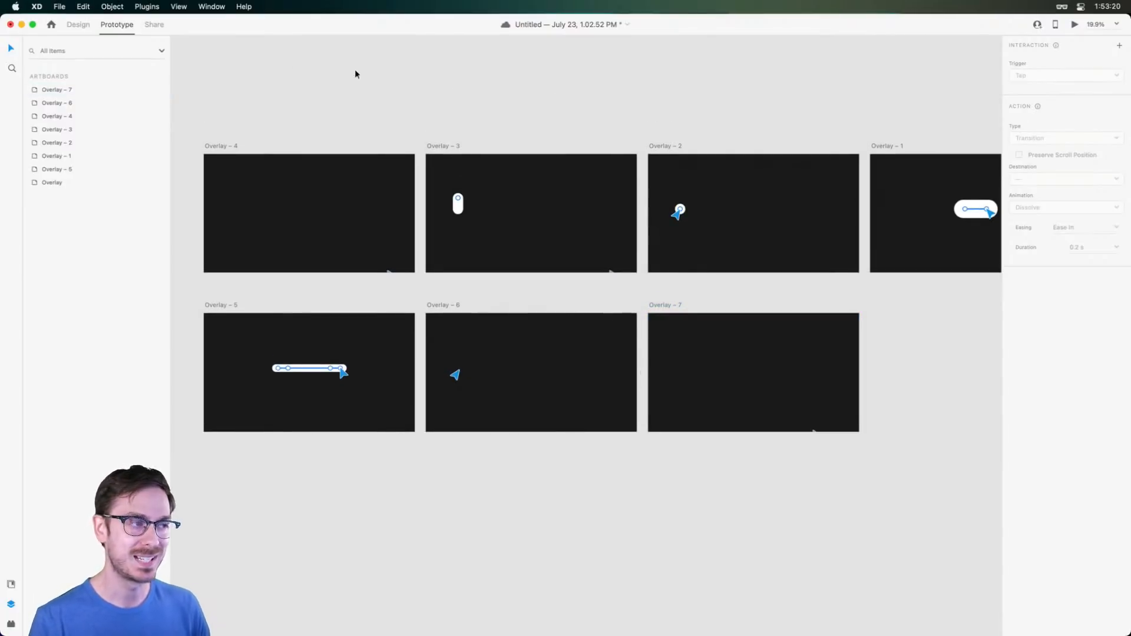
# In Design mode, select Overlay – 7's pointer arrow with its Bounds and Container layers
pyautogui.click(83, 26)
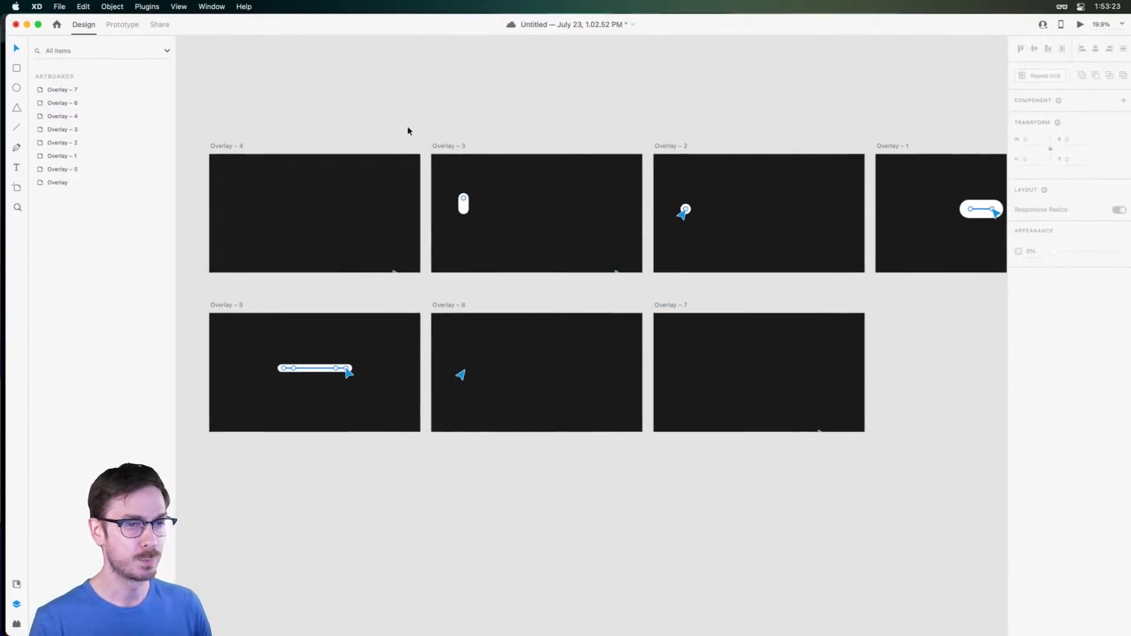
pyautogui.moveTo(356, 23); pyautogui.dragTo(351, 22)
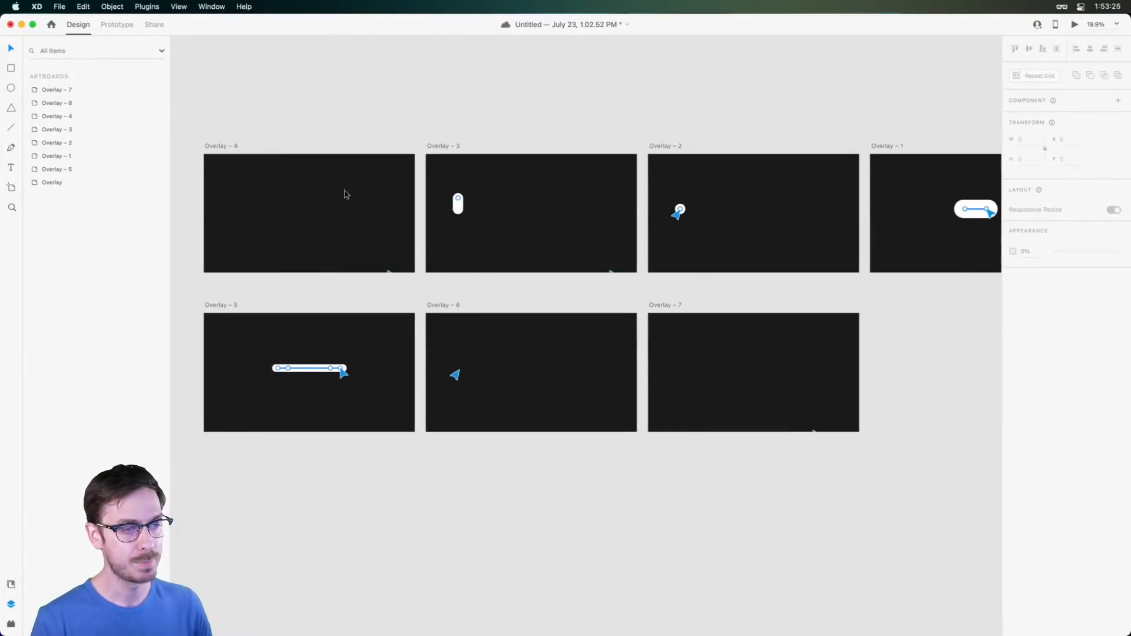
pyautogui.scroll(8, 819, 443)
pyautogui.click(760, 433)
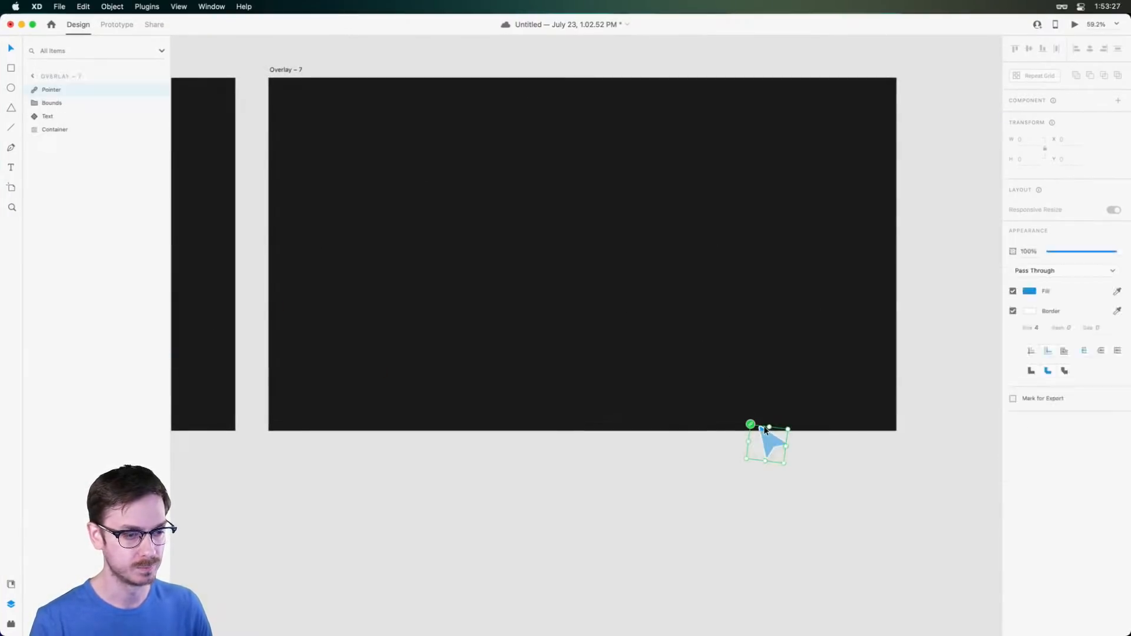
pyautogui.click(57, 106)
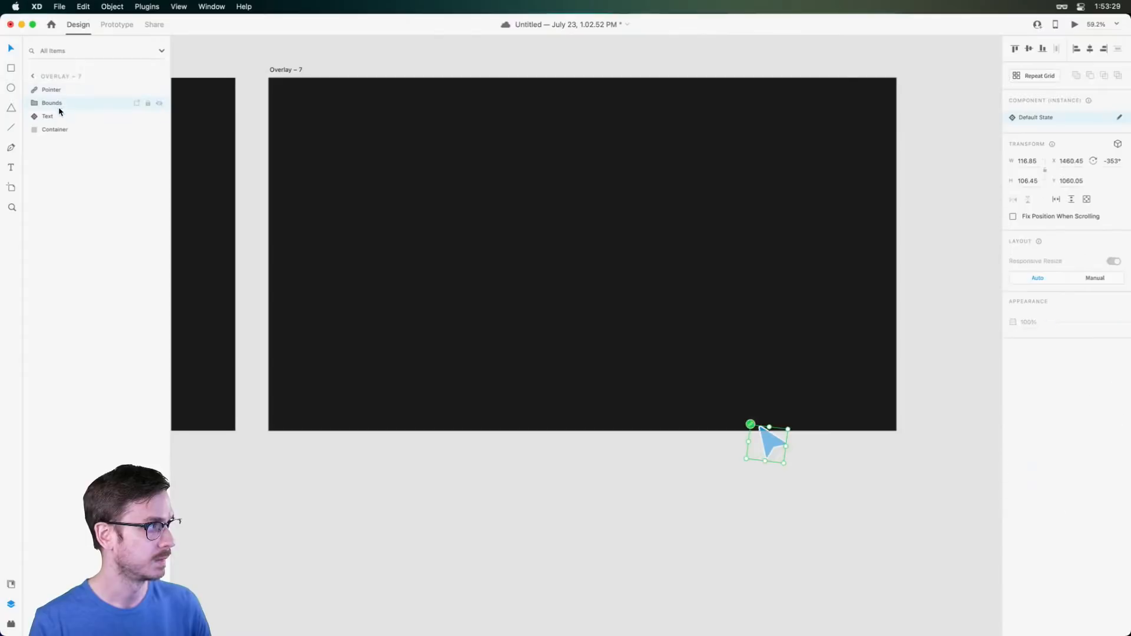
pyautogui.keyDown('super'); pyautogui.click(61, 129); pyautogui.keyUp('super')
pyautogui.scroll(5, 742, 424)
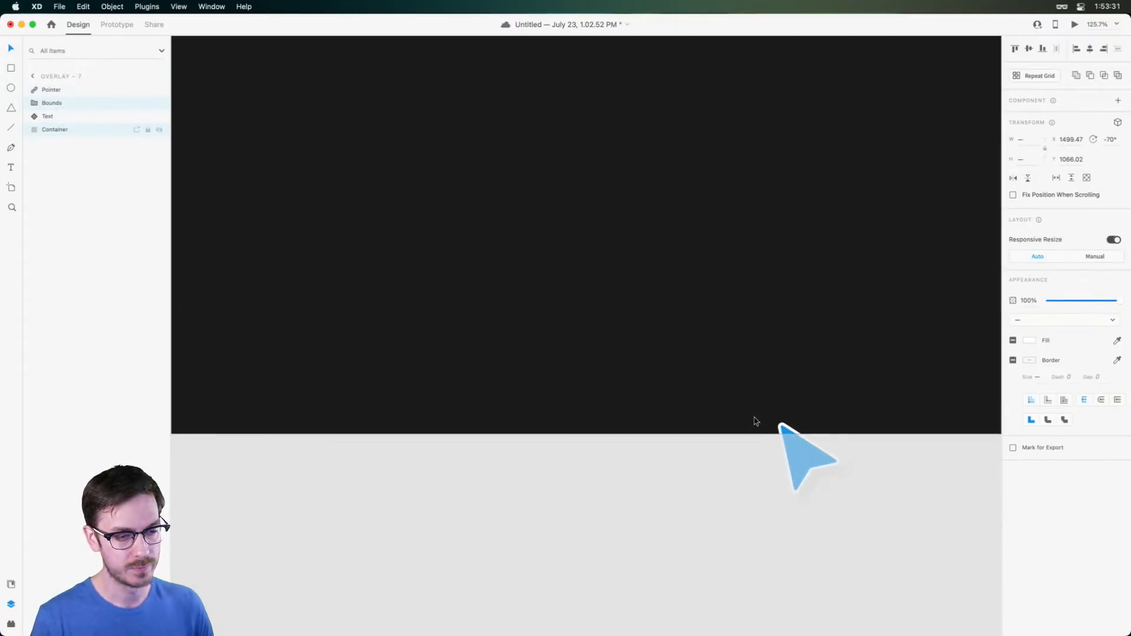
# Nudge the pointer layers right to X 1504.47, Y 1071.02 and preview Overlay – 7
pyautogui.press('Right')
pyautogui.press('Right')
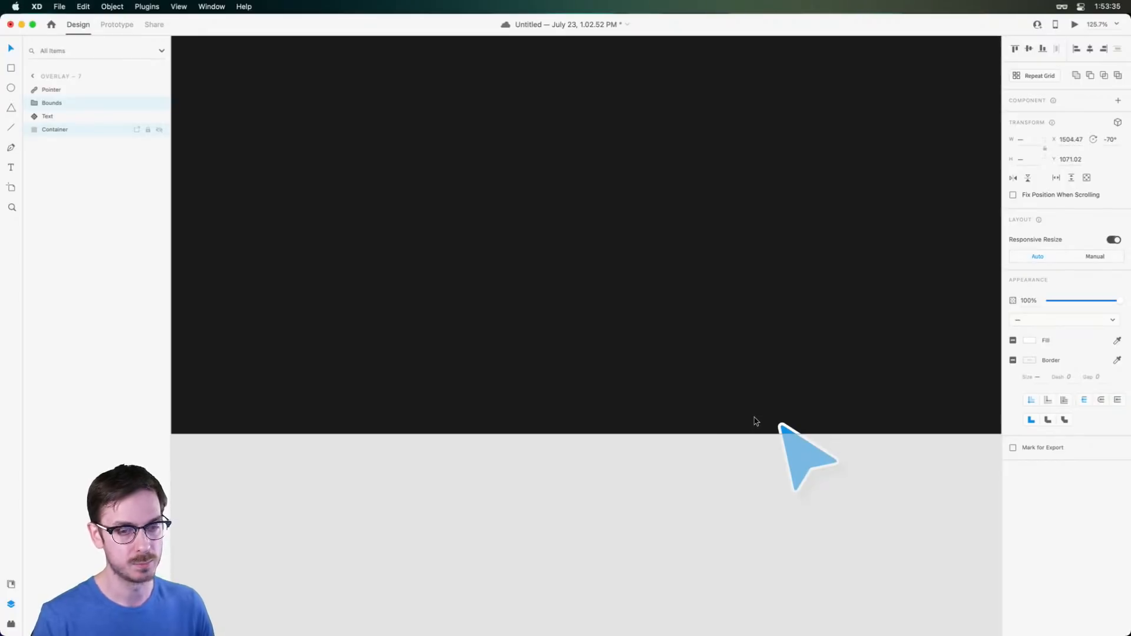
pyautogui.press('super+0')
pyautogui.click(278, 336)
pyautogui.press('super+Return')
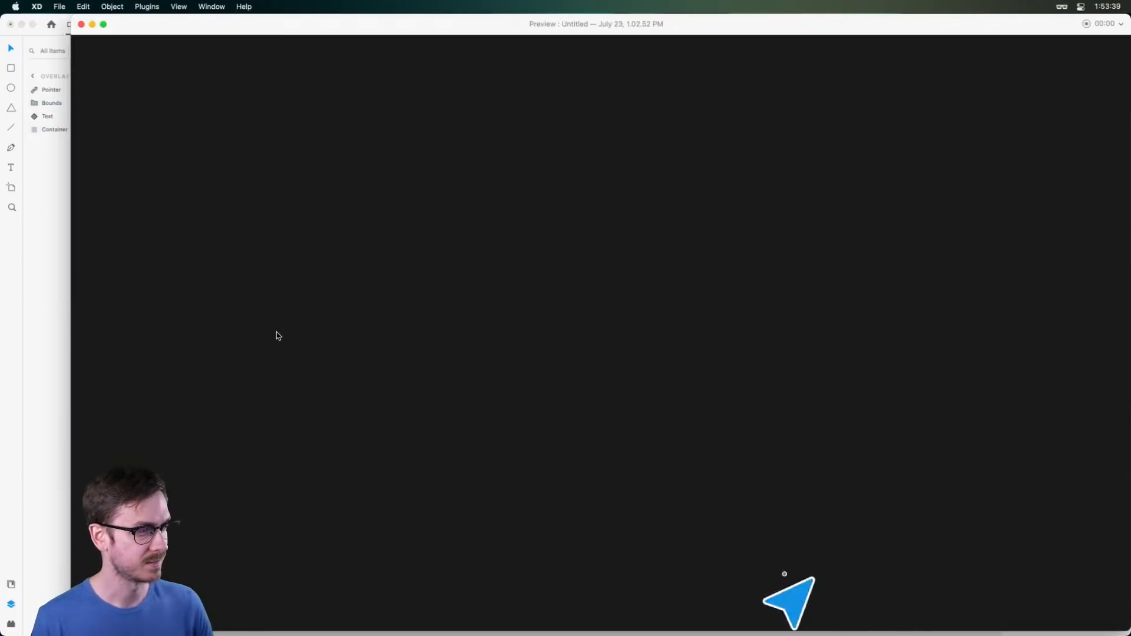
pyautogui.press('super+w')
pyautogui.hscroll(-5, 383, 287)
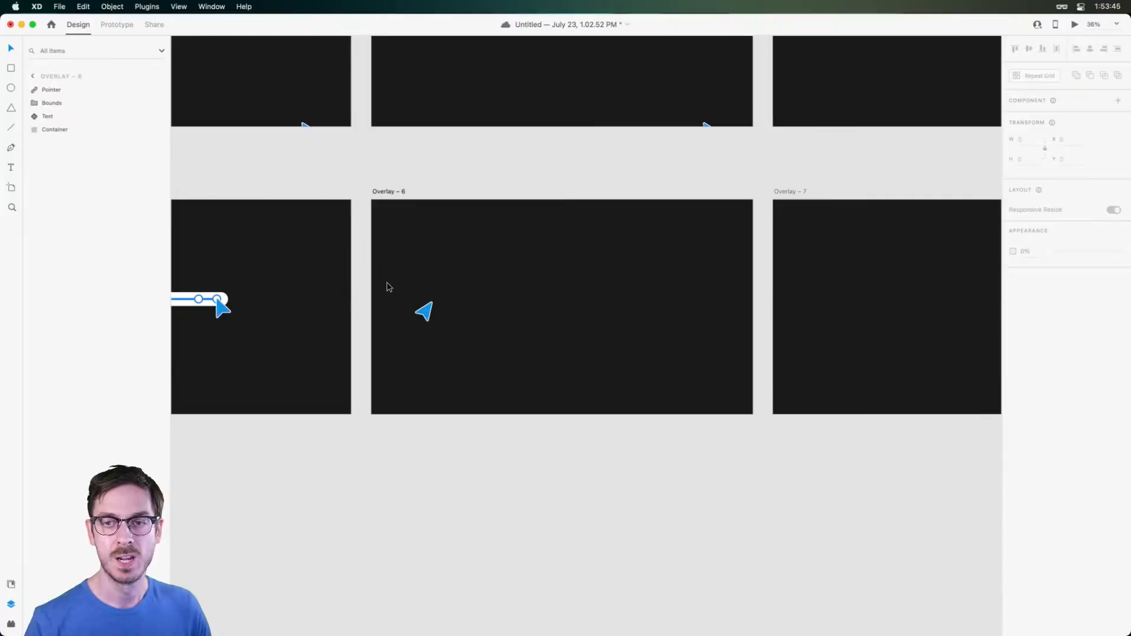
pyautogui.scroll(-5, 386, 289)
pyautogui.scroll(3, 391, 169)
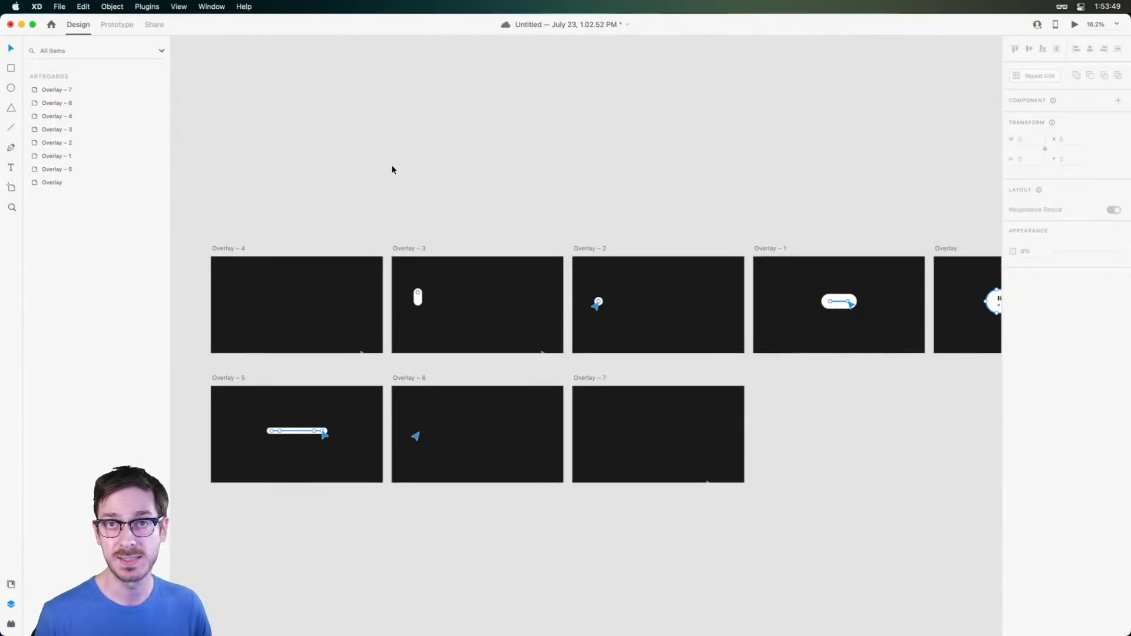
pyautogui.scroll(-4, 391, 169)
pyautogui.hscroll(-4, 379, 158)
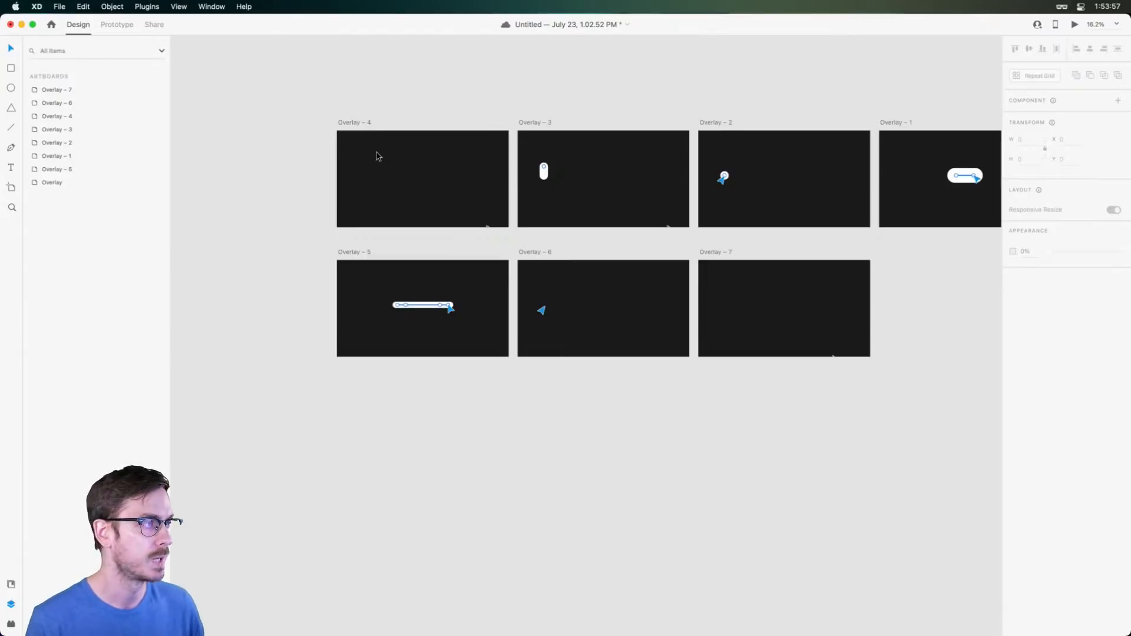
pyautogui.click(116, 24)
pyautogui.click(83, 25)
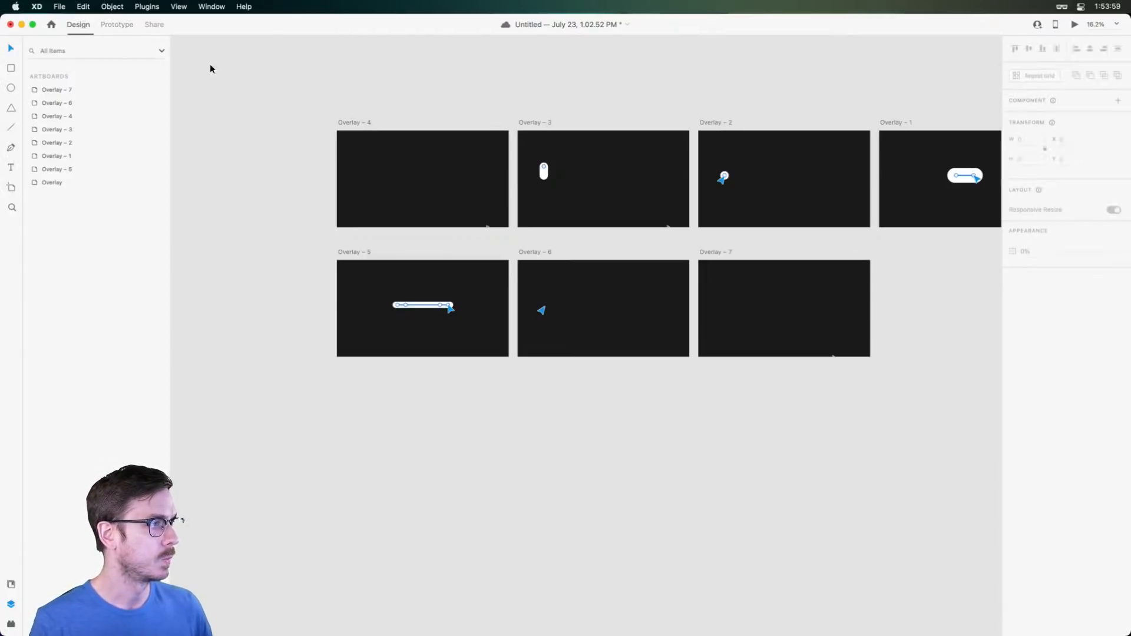
pyautogui.scroll(-1, 295, 90)
pyautogui.hscroll(5, 295, 91)
pyautogui.press('super+0')
pyautogui.click(1074, 25)
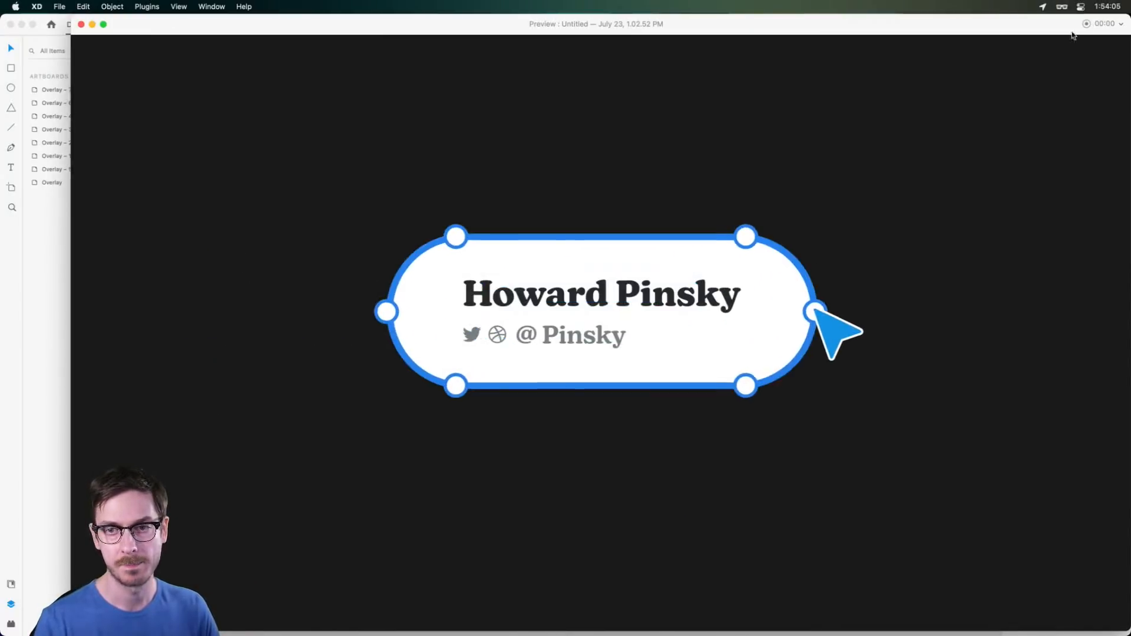
pyautogui.press('super+w')
pyautogui.scroll(3, 591, 74)
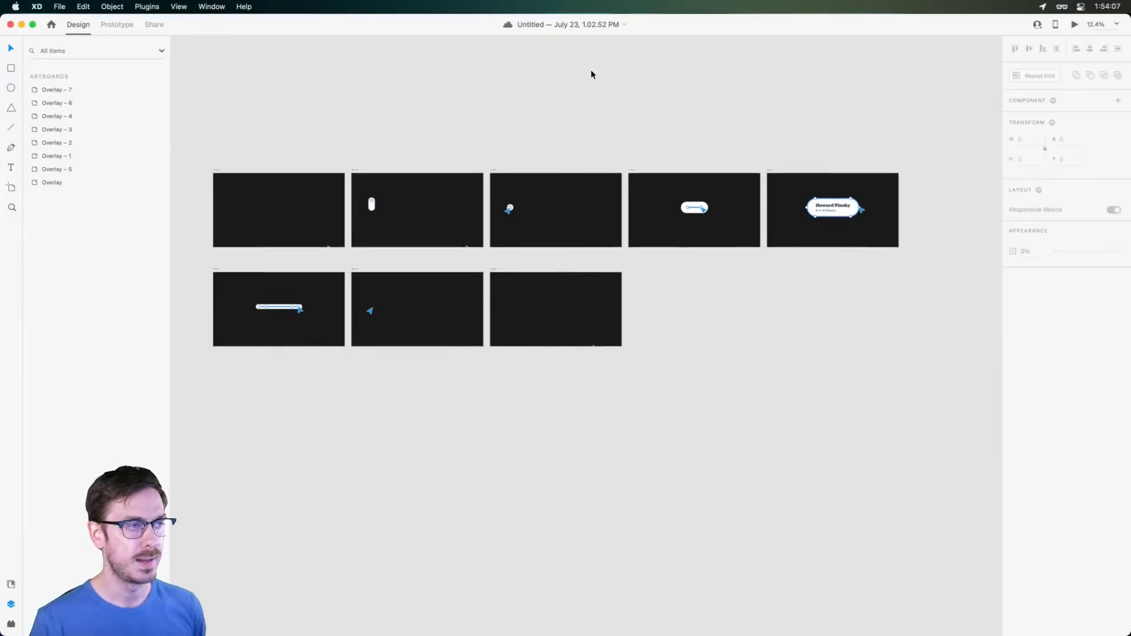
# Toggle Overlay – 4's background fill off and back on
pyautogui.click(215, 170)
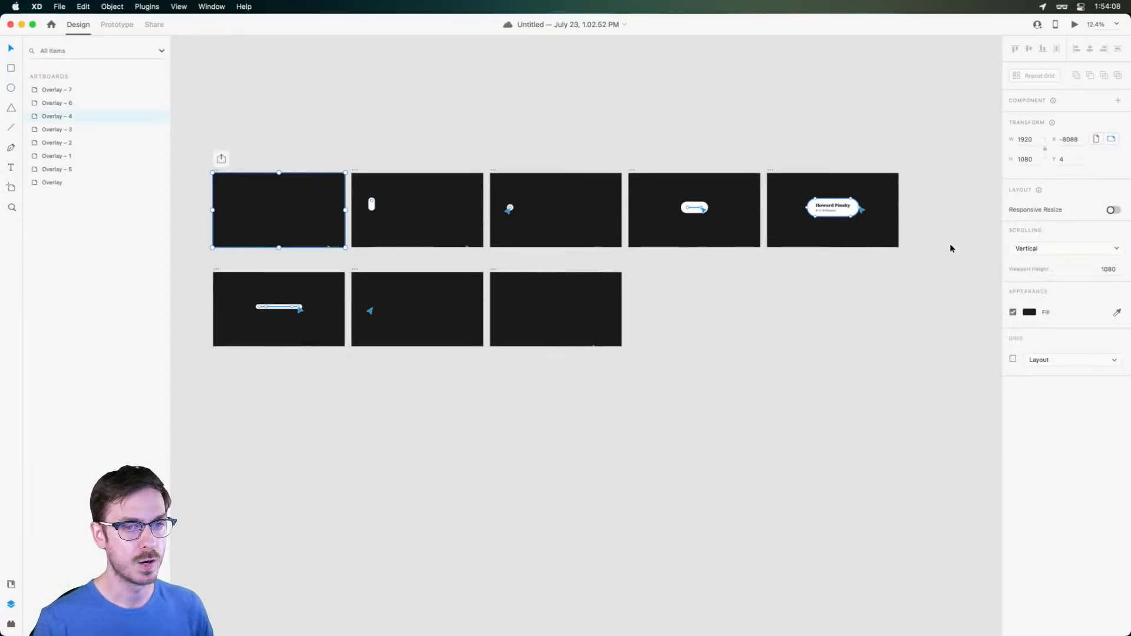
pyautogui.click(1013, 312)
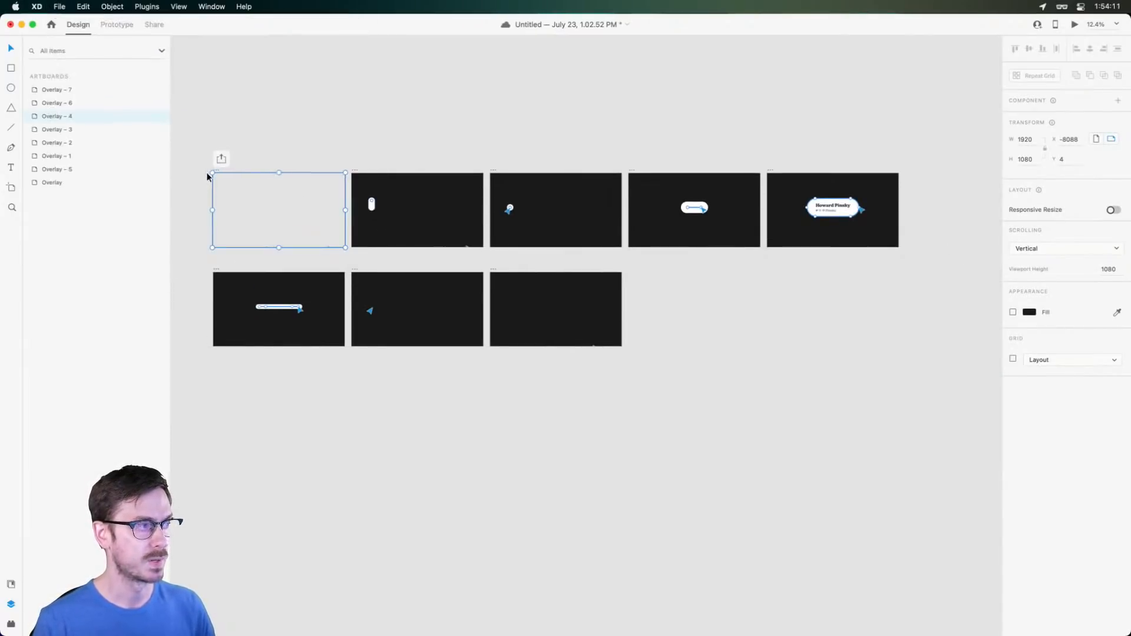
pyautogui.scroll(3, 206, 171)
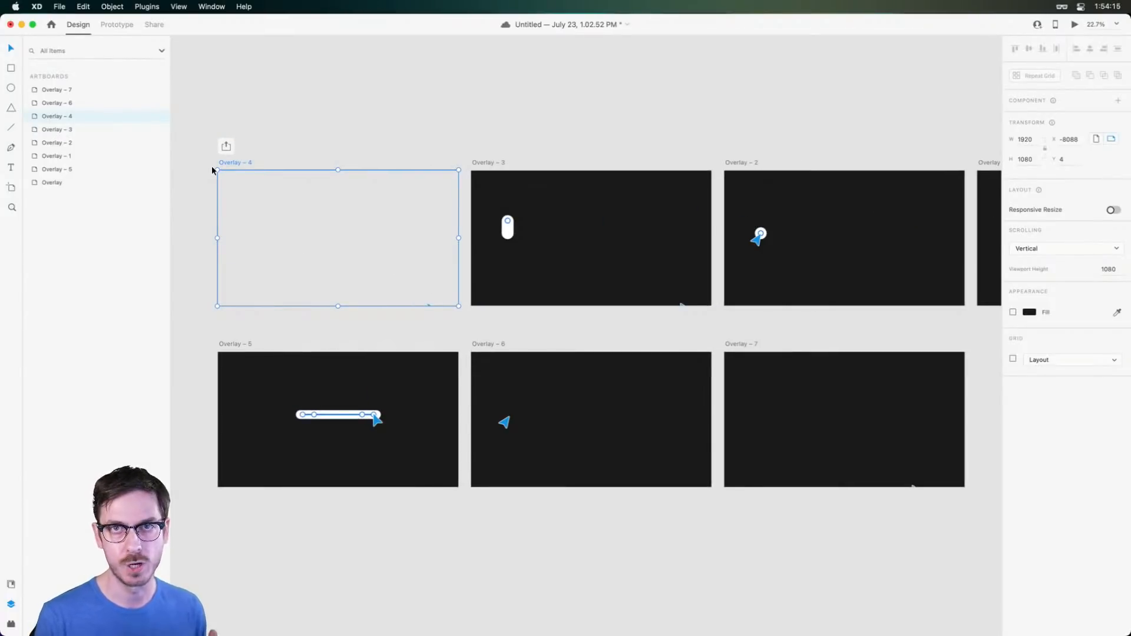
pyautogui.click(1012, 312)
pyautogui.scroll(-3, 521, 198)
# Fill all eight overlay artboards with #1DFF00 green and preview from Overlay – 4
pyautogui.moveTo(272, 150); pyautogui.dragTo(942, 399)
pyautogui.hscroll(3, 844, 372)
pyautogui.hscroll(-3, 629, 366)
pyautogui.click(1029, 312)
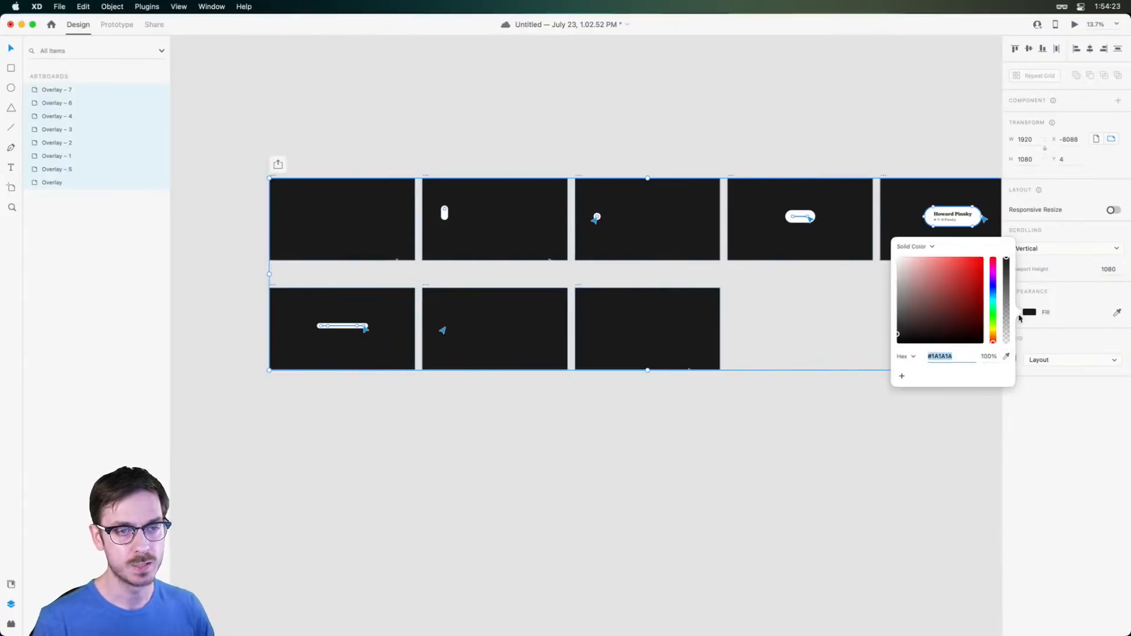
pyautogui.click(993, 314)
pyautogui.moveTo(971, 301); pyautogui.dragTo(991, 254)
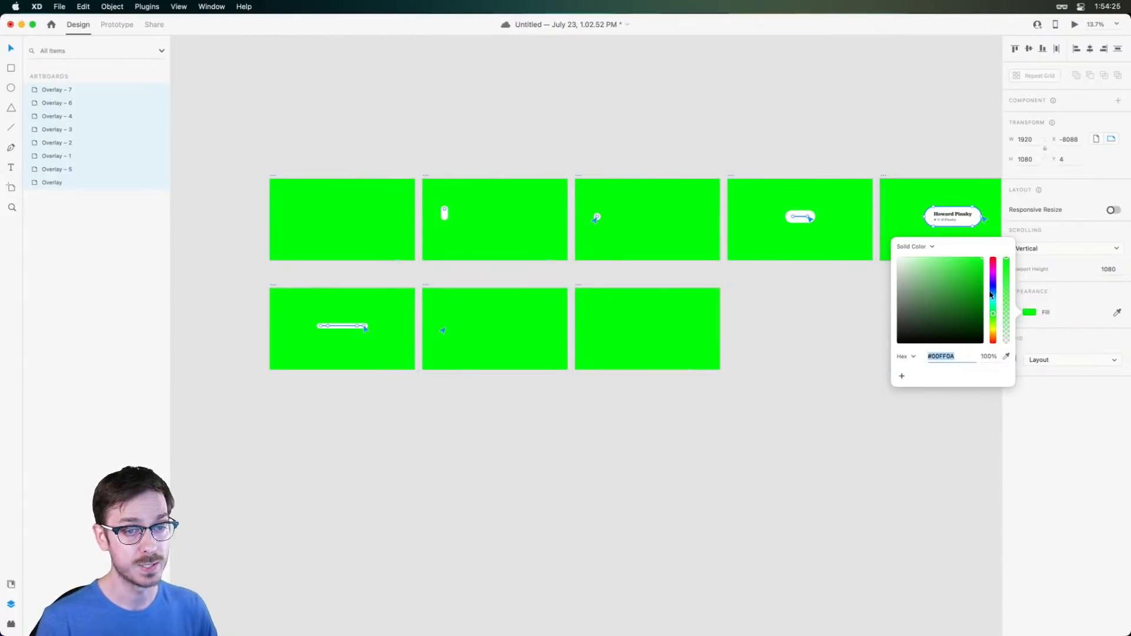
pyautogui.click(994, 312)
pyautogui.moveTo(996, 315); pyautogui.dragTo(997, 318)
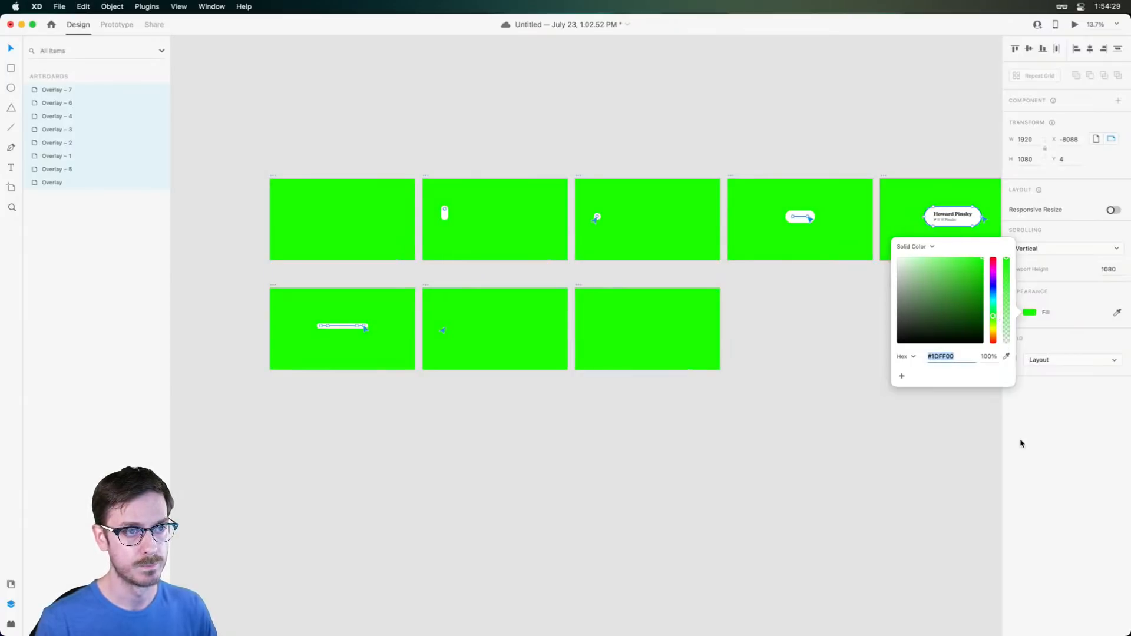
pyautogui.click(1021, 435)
pyautogui.click(423, 205)
pyautogui.press('super+Return')
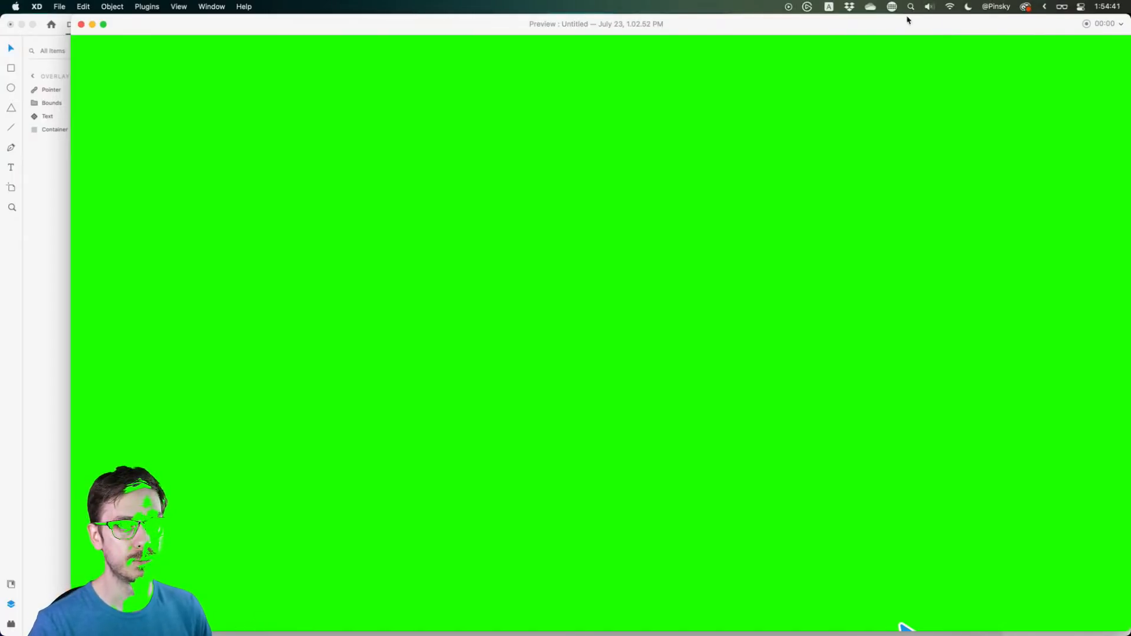
# Close the badge preview and clear the selection on the green 1920 × 1080 artboards
pyautogui.press('super+w')
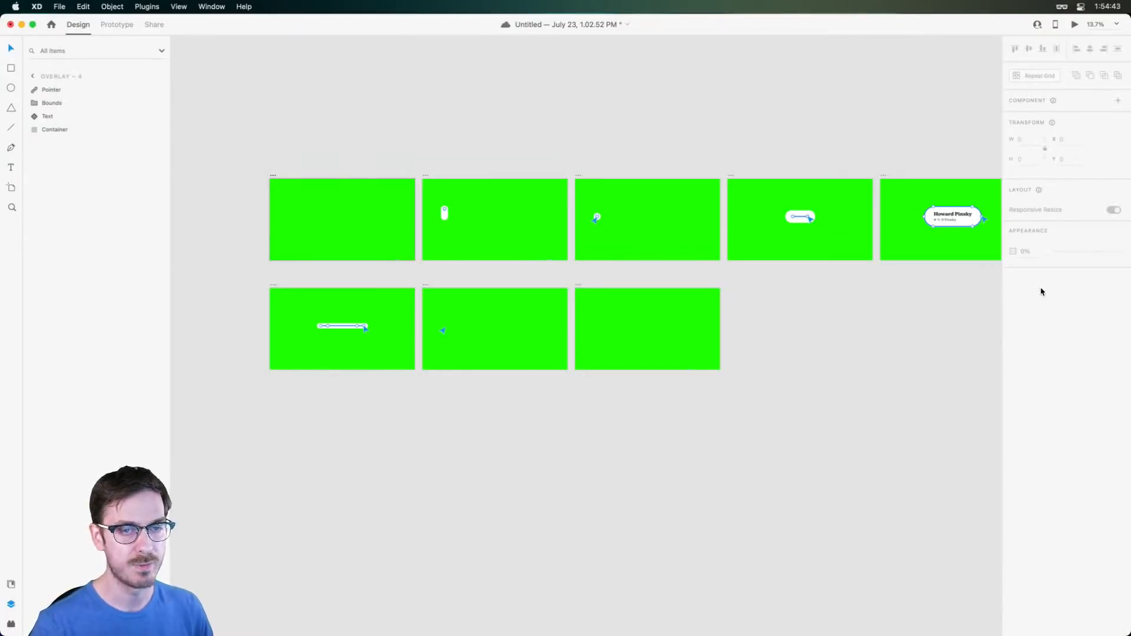
pyautogui.click(825, 330)
pyautogui.scroll(5, 317, 212)
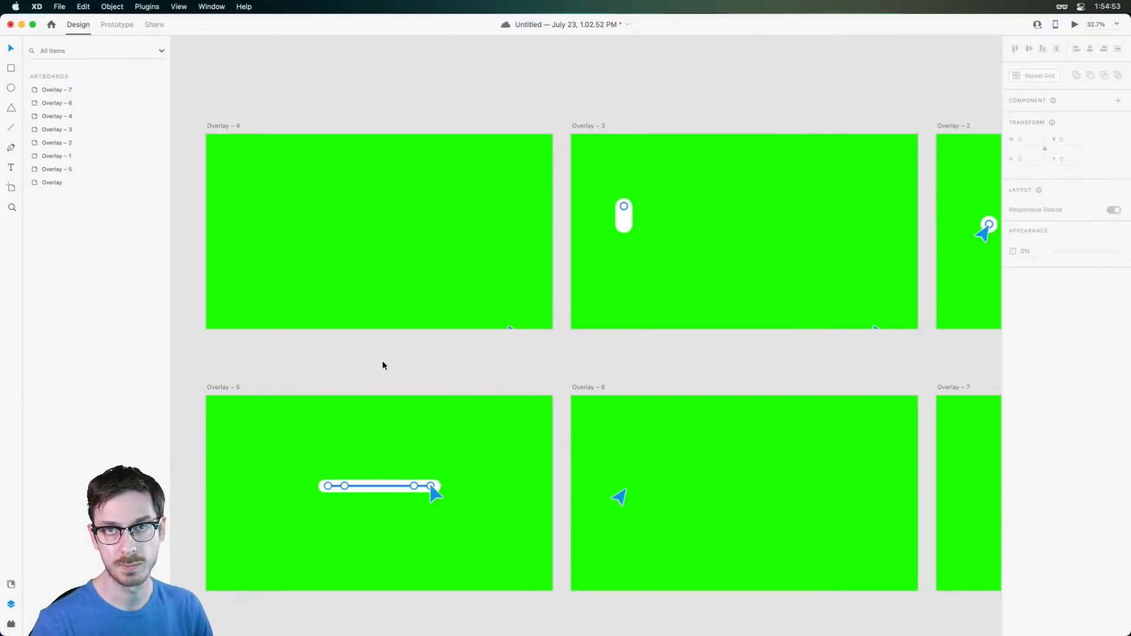
pyautogui.scroll(3, 482, 172)
pyautogui.scroll(-1, 484, 174)
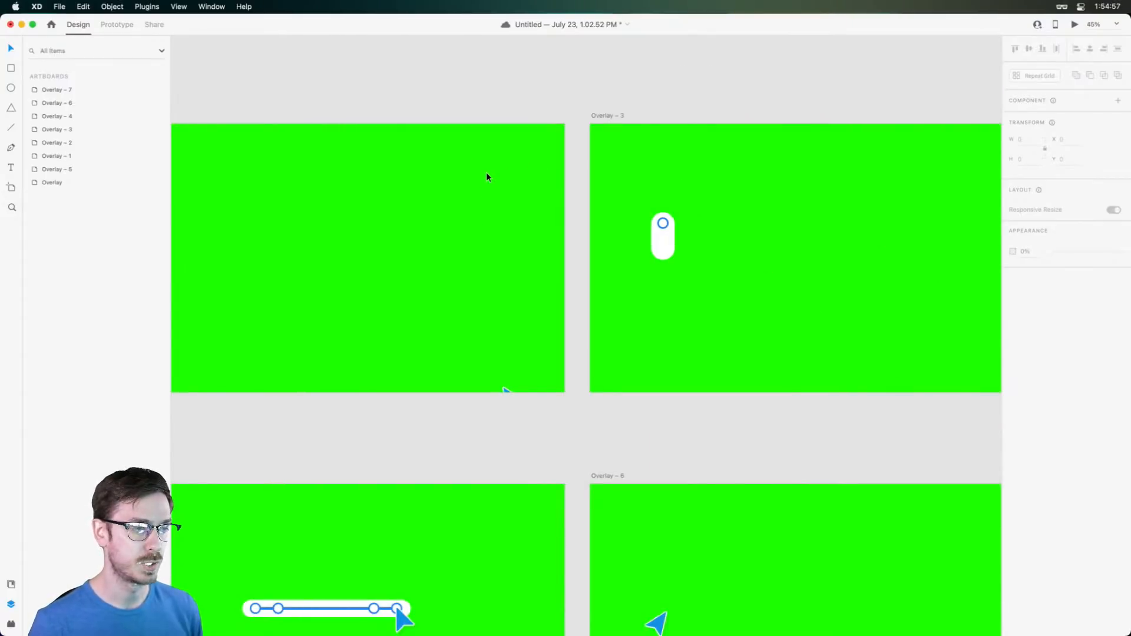
# Save the document, then select all the artboards
pyautogui.press('super+s')
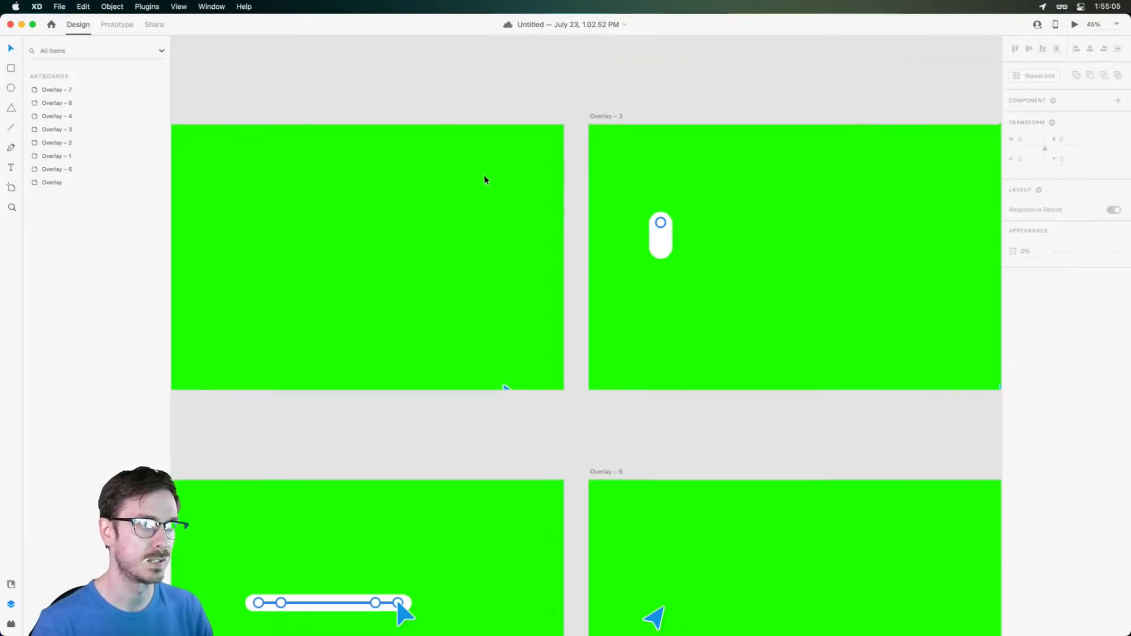
pyautogui.scroll(-5, 484, 174)
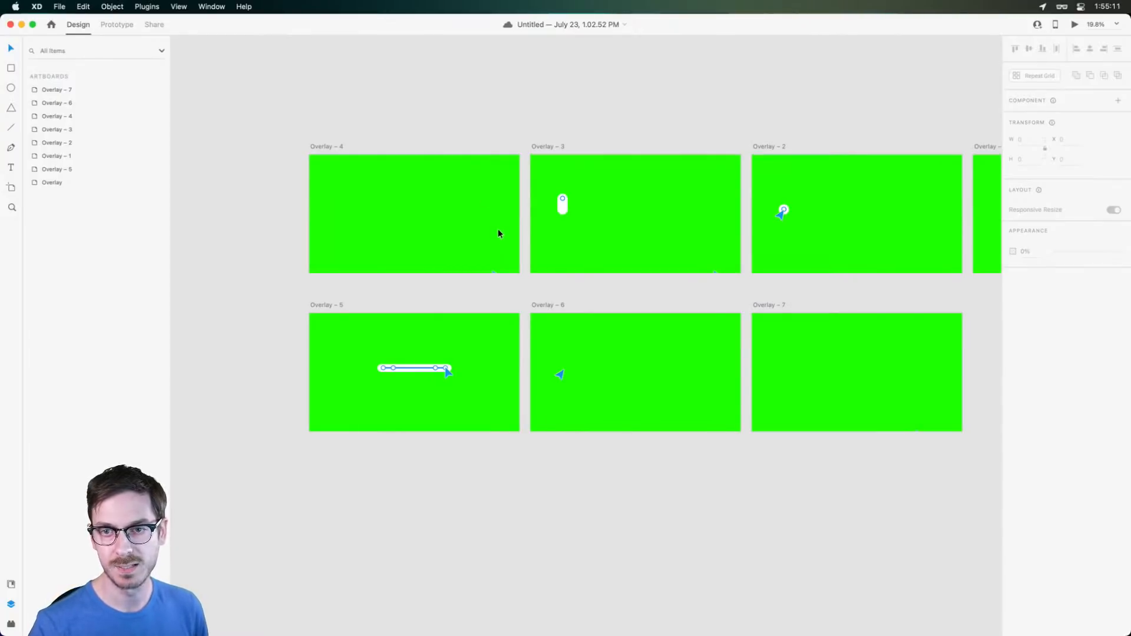
pyautogui.scroll(2, 425, 215)
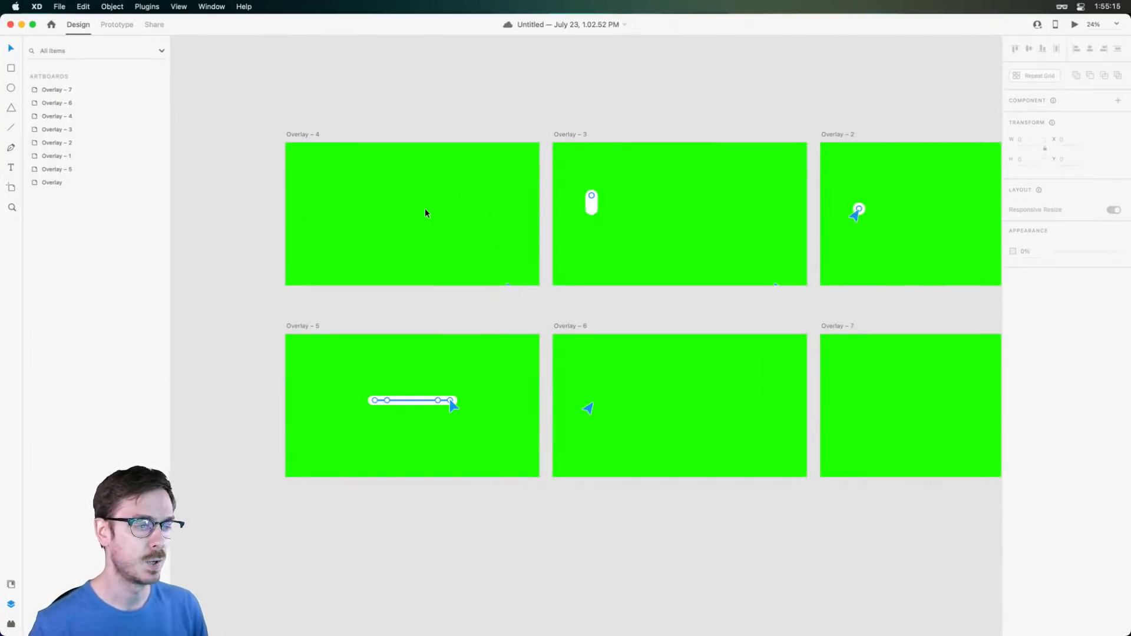
pyautogui.press('super+z')
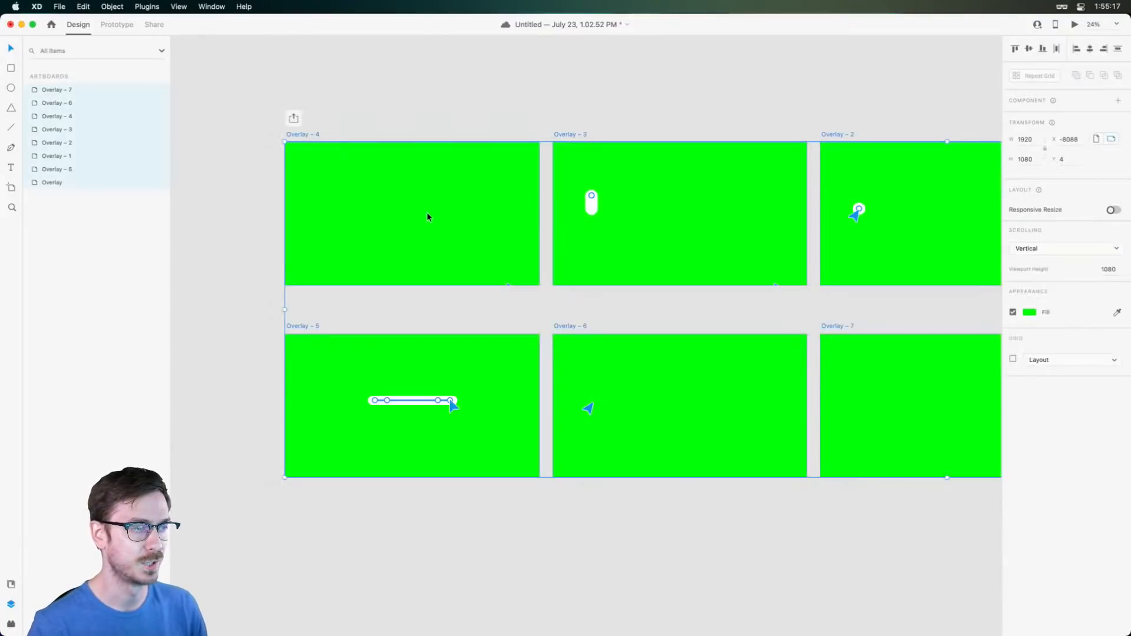